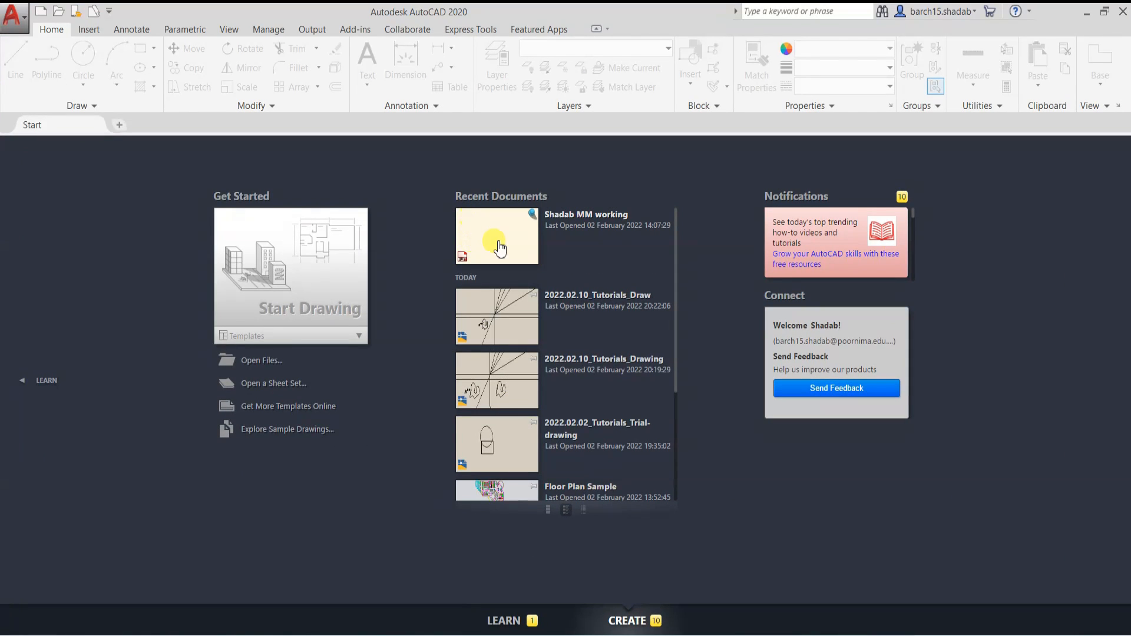
# - Open the most recent MM working drawing template and expand the full set of Modify tools
pyautogui.click(494, 237)
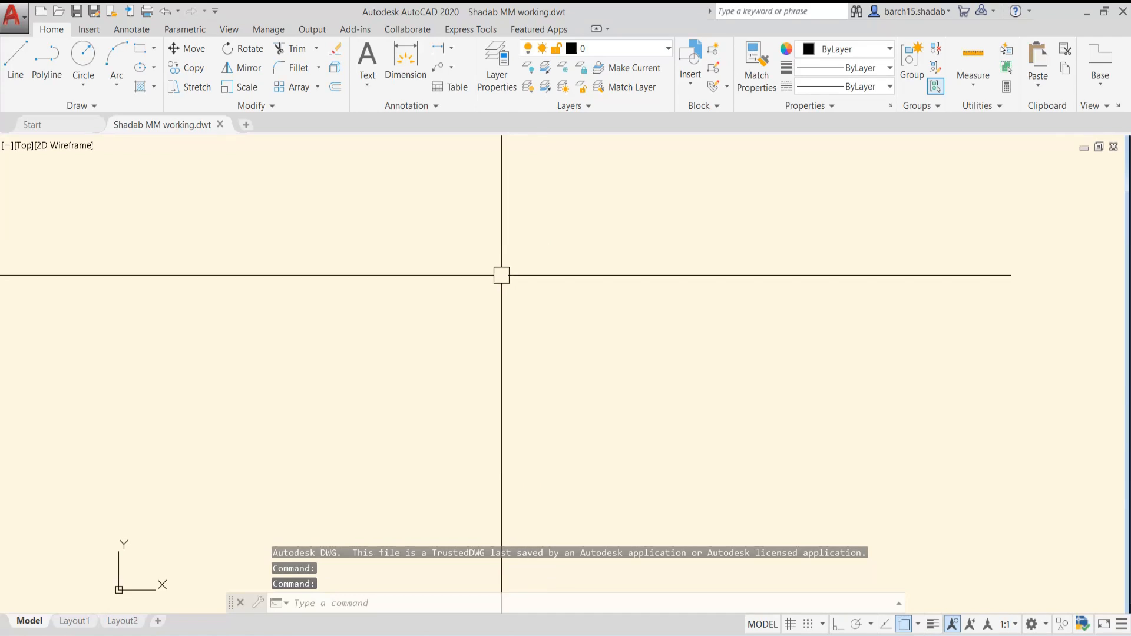
pyautogui.moveTo(512, 317); pyautogui.dragTo(434, 333, button='middle')
pyautogui.press('Escape')
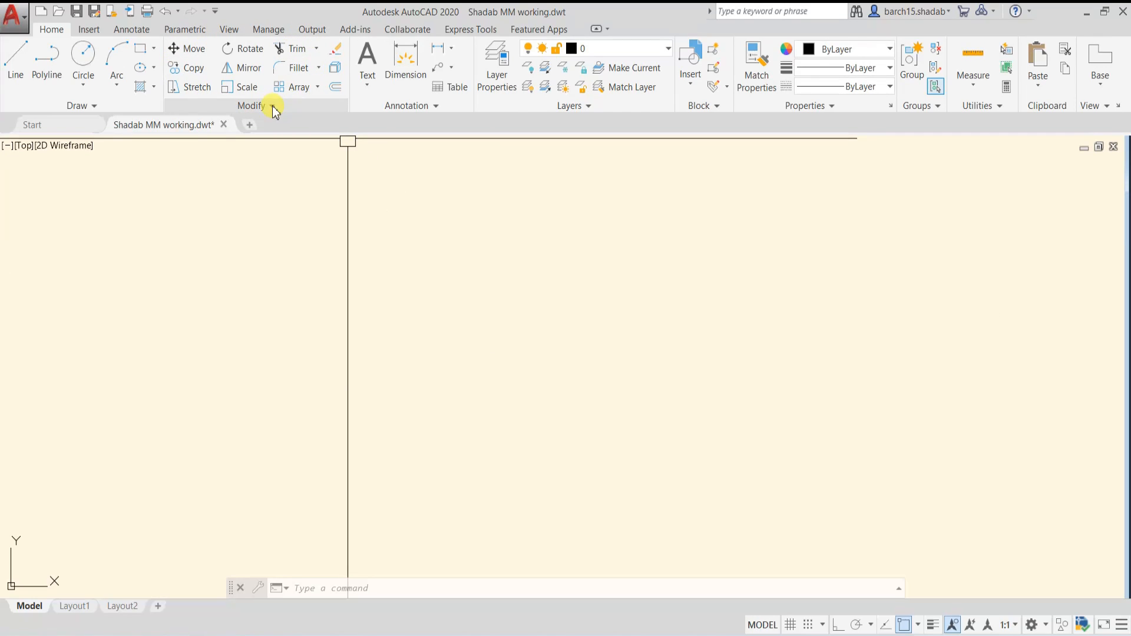
pyautogui.click(272, 106)
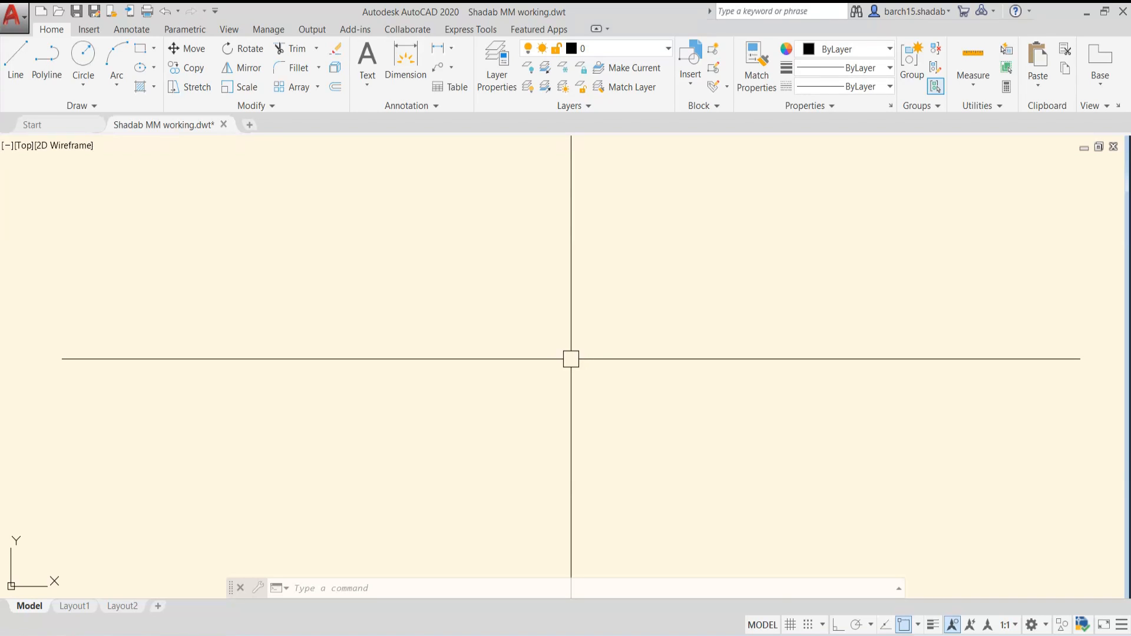
# - Draw a freehand upright rectangle in the empty drawing area
pyautogui.press('Escape')
pyautogui.press('Escape')
pyautogui.press('Escape')
pyautogui.press('Return')
pyautogui.click(392, 272)
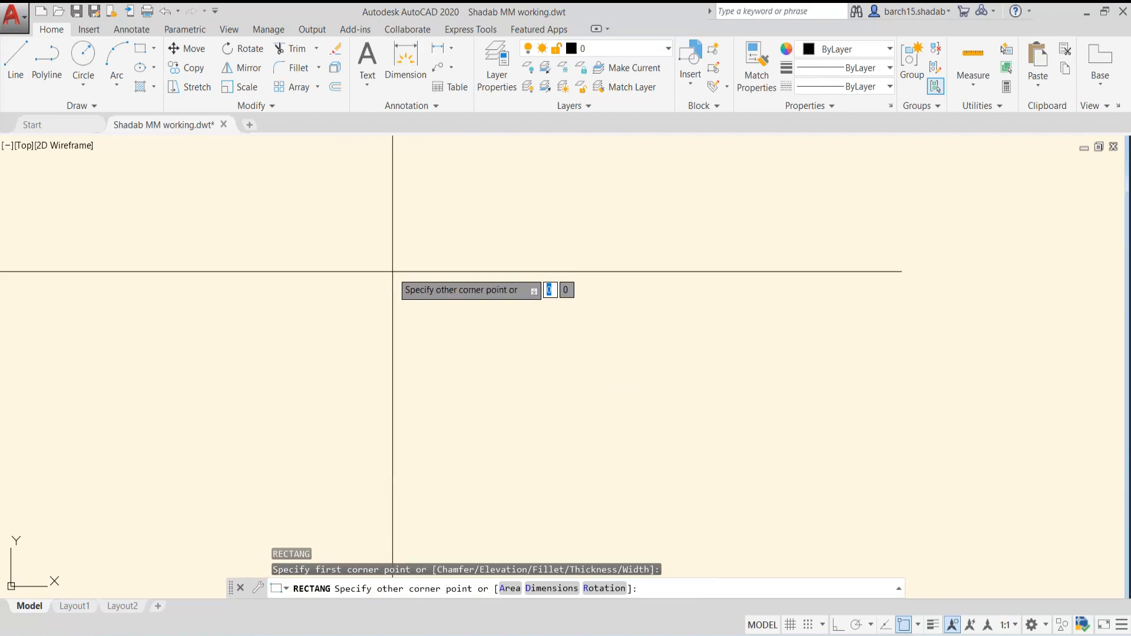
pyautogui.click(514, 419)
pyautogui.press('Escape')
pyautogui.press('Escape')
pyautogui.press('Escape')
# - Draw a circle with a radius of about 281 inside the rectangle, slightly off its centre
pyautogui.moveTo(500, 388)
pyautogui.mouseDown(button='middle')
pyautogui.moveTo(504, 402)
pyautogui.moveTo(442, 361)
pyautogui.moveTo(383, 360)
pyautogui.mouseUp(button='middle')
pyautogui.write('c')
pyautogui.press('Return')
pyautogui.click(447, 338)
pyautogui.click(470, 361)
pyautogui.press('Escape')
pyautogui.press('Escape')
# - Draw a second, larger circle outside the rectangle, to its upper right
pyautogui.write('c')
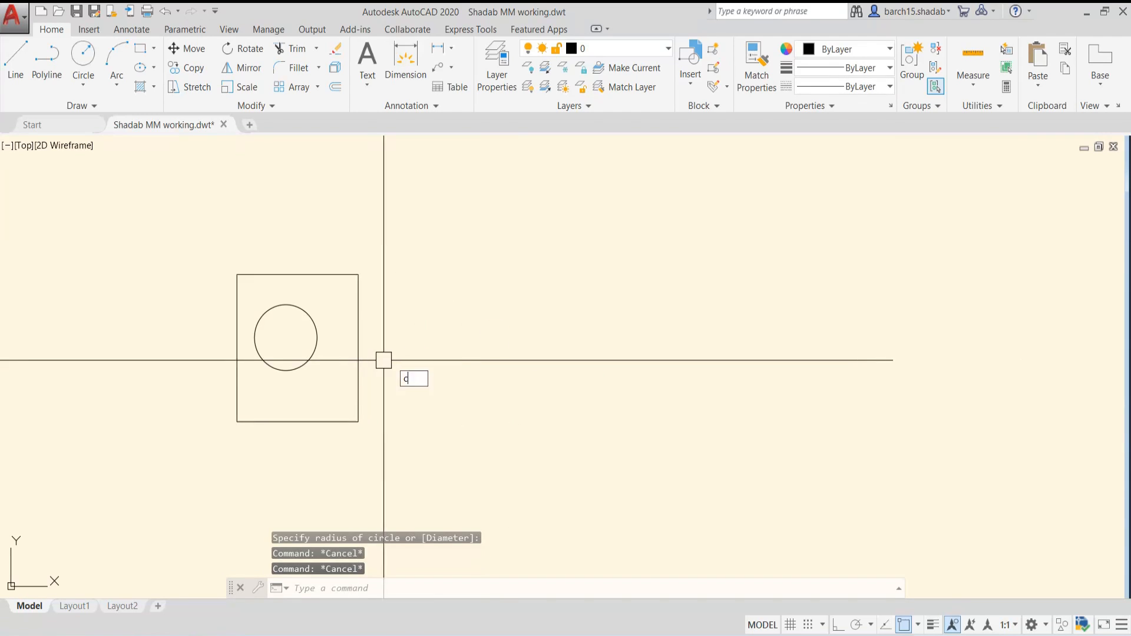
pyautogui.press('Return')
pyautogui.click(540, 224)
pyautogui.click(556, 278)
pyautogui.press('Escape')
# - Draw a second, empty rectangle to the lower right of the larger circle
pyautogui.scroll(-4, 583, 312)
pyautogui.write('r')
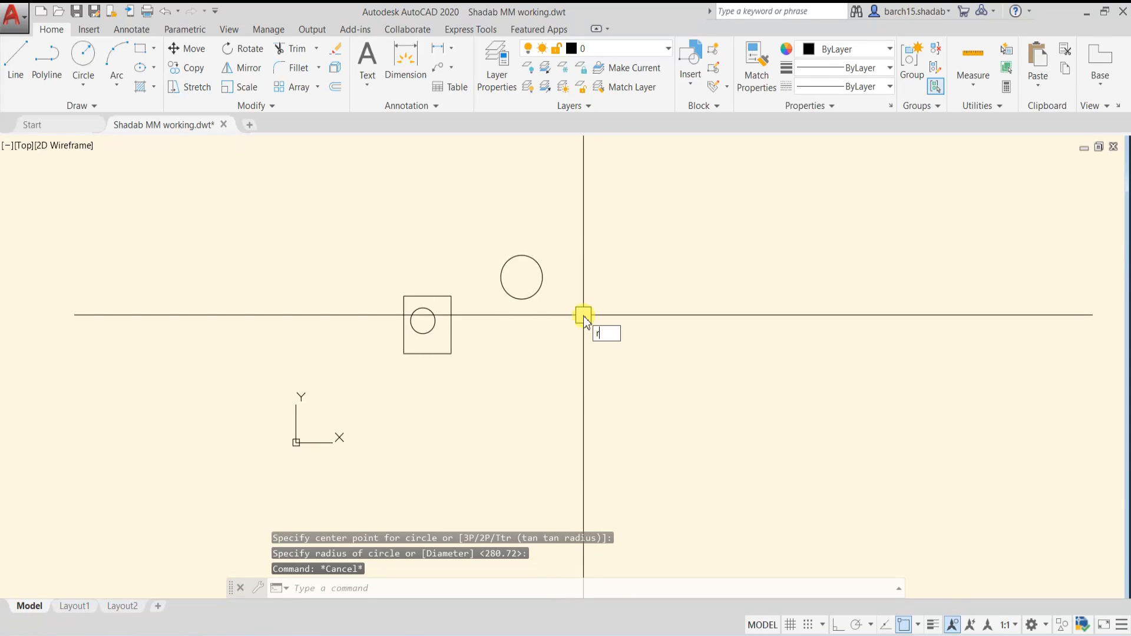
pyautogui.write('ec')
pyautogui.press('Return')
pyautogui.click(644, 298)
pyautogui.click(702, 363)
pyautogui.press('Escape')
pyautogui.press('Escape')
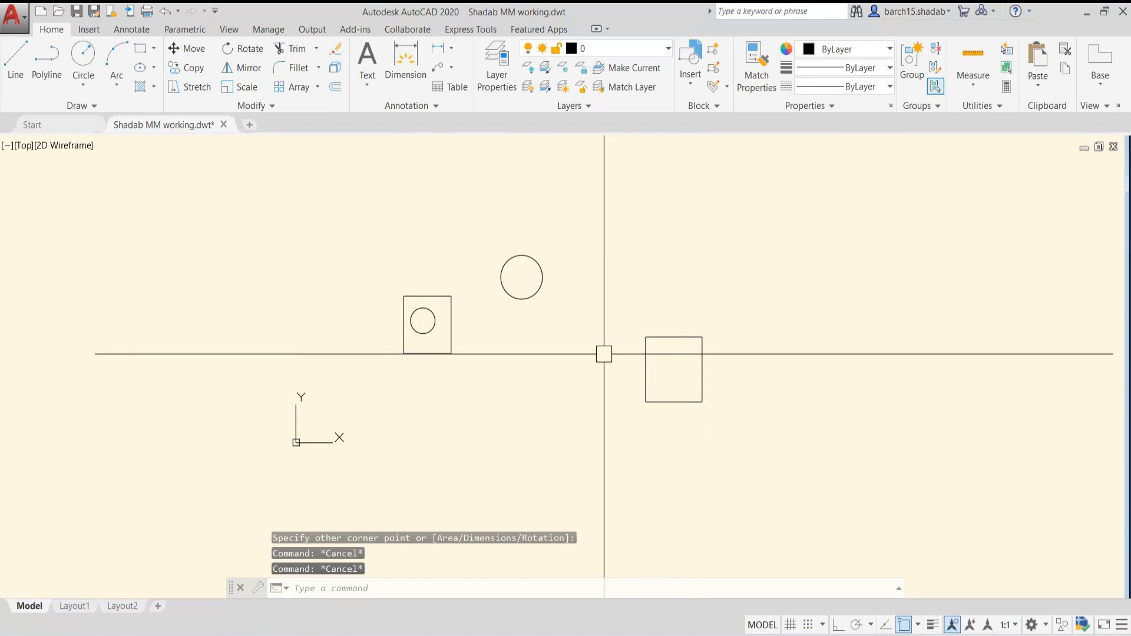
# - Draw a wavy polyline of arc segments above the other shapes, ending it back at its start point as a closed outline
pyautogui.moveTo(595, 316); pyautogui.dragTo(549, 353, button='middle')
pyautogui.write('pl')
pyautogui.press('Return')
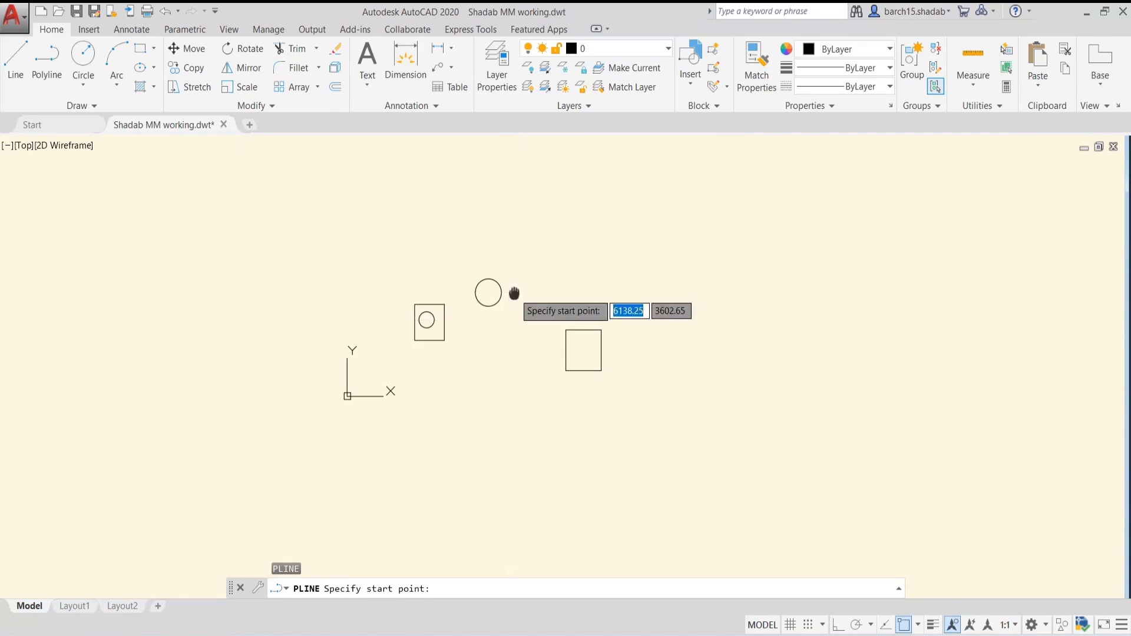
pyautogui.moveTo(512, 293); pyautogui.dragTo(461, 319, button='middle')
pyautogui.click(468, 242)
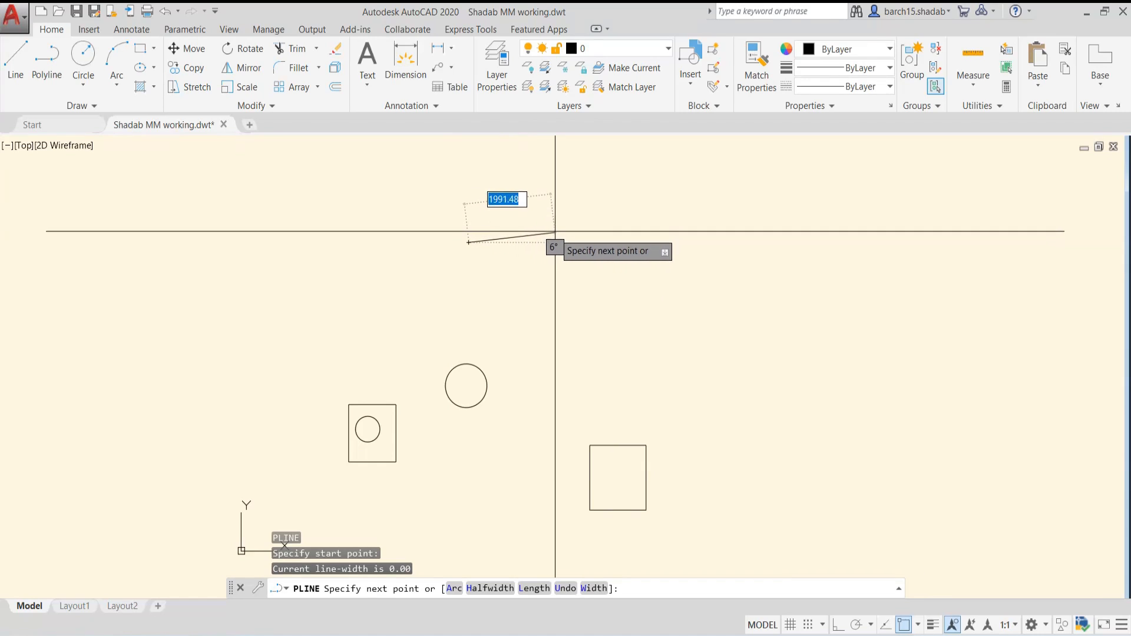
pyautogui.write('a')
pyautogui.press('Return')
pyautogui.click(553, 205)
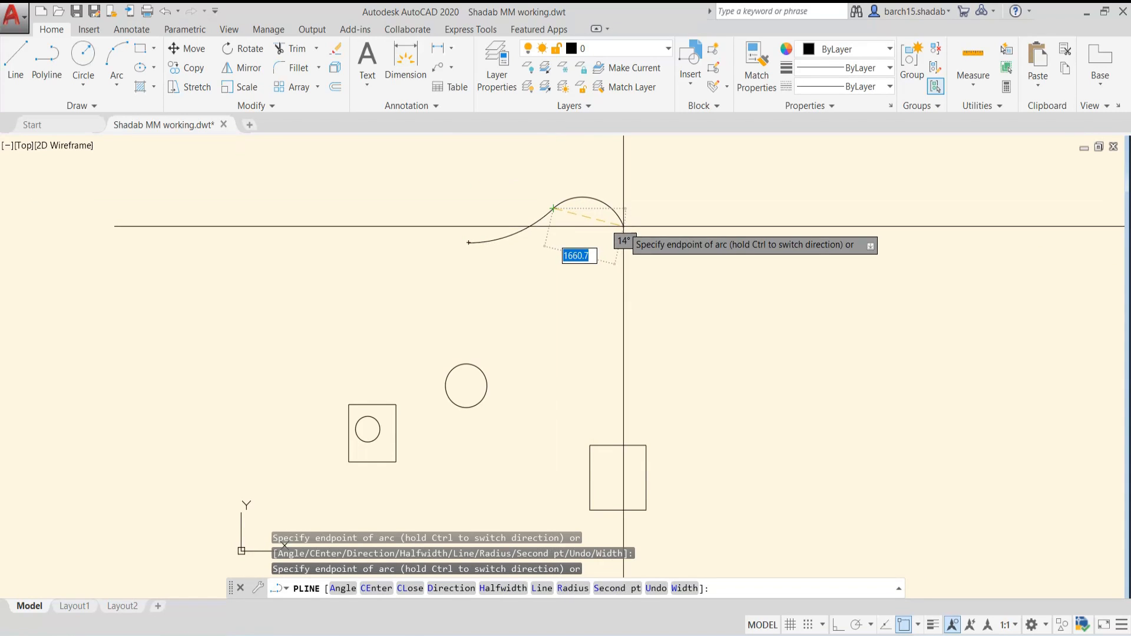
pyautogui.click(661, 290)
pyautogui.click(732, 246)
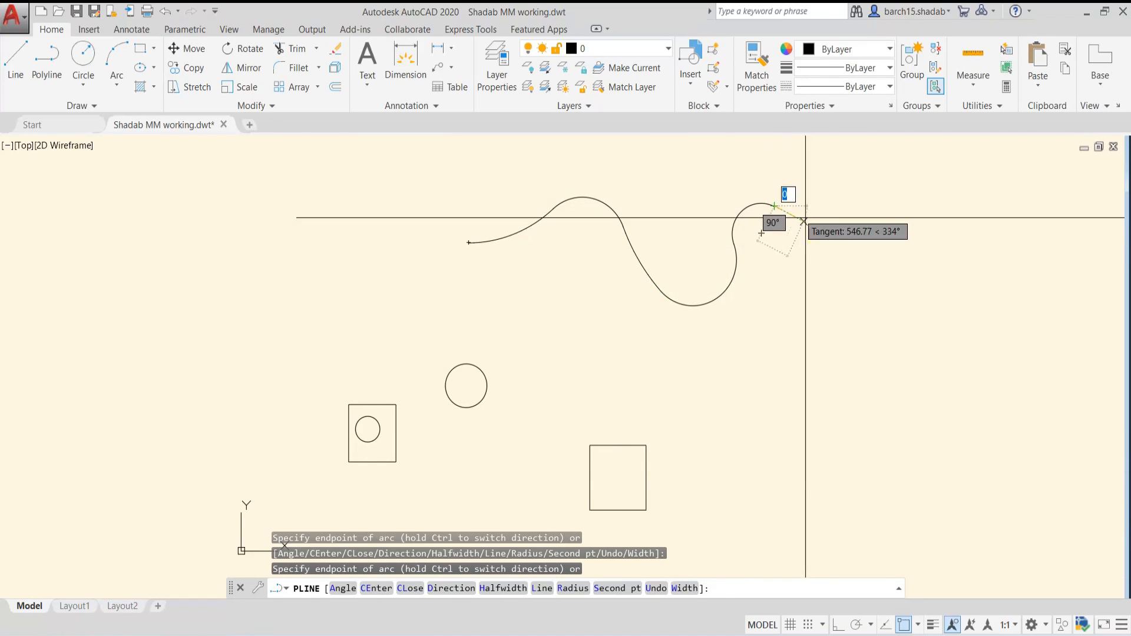
pyautogui.click(812, 317)
pyautogui.click(682, 351)
pyautogui.click(602, 288)
pyautogui.click(529, 280)
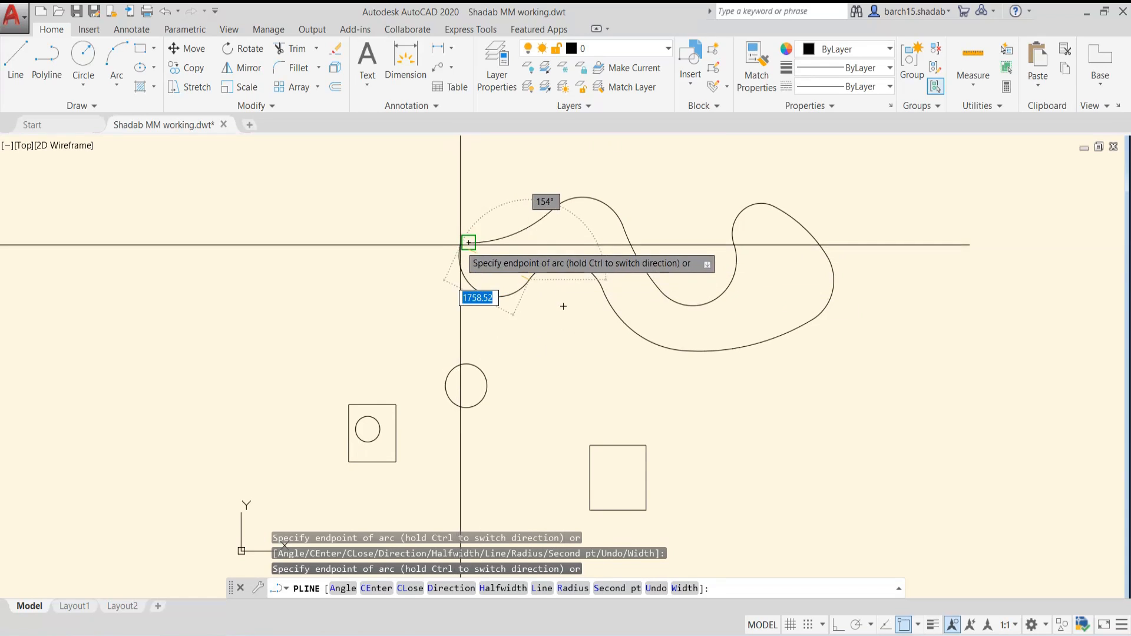
pyautogui.click(469, 243)
pyautogui.press('Escape')
pyautogui.press('Escape')
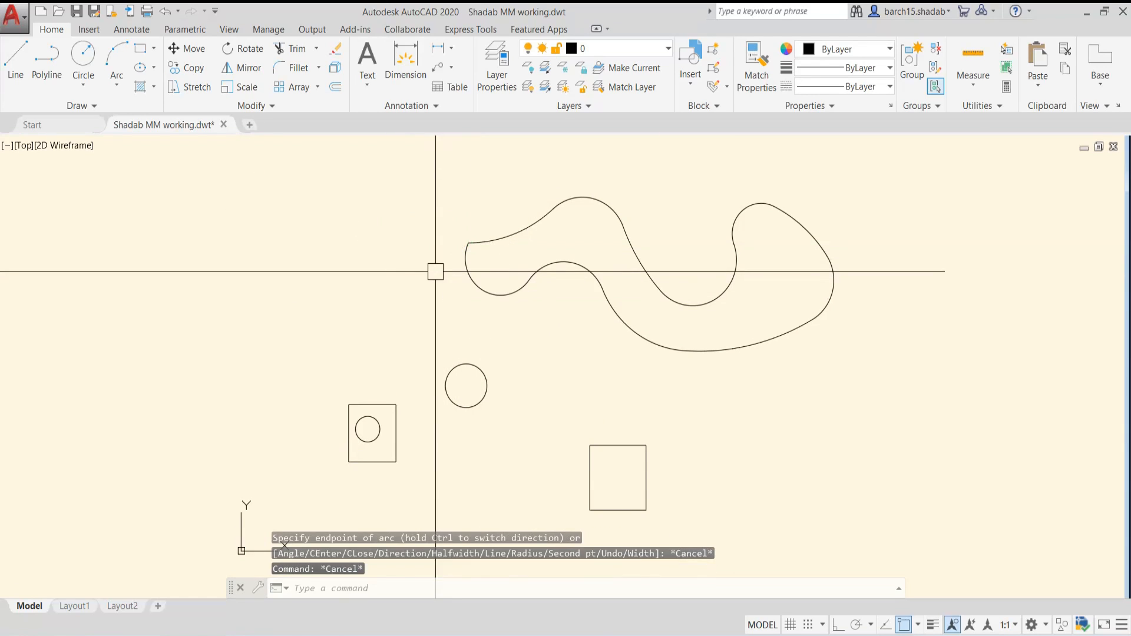
pyautogui.scroll(-1, 463, 293)
pyautogui.scroll(2, 509, 363)
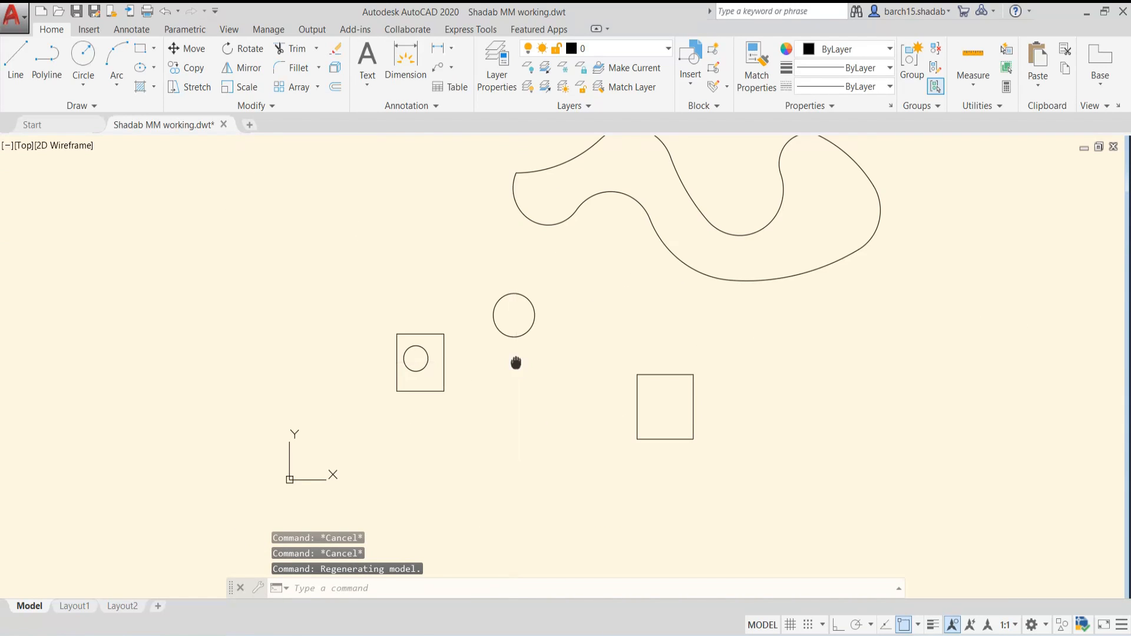
pyautogui.moveTo(515, 363); pyautogui.dragTo(469, 397, button='middle')
pyautogui.scroll(2, 421, 412)
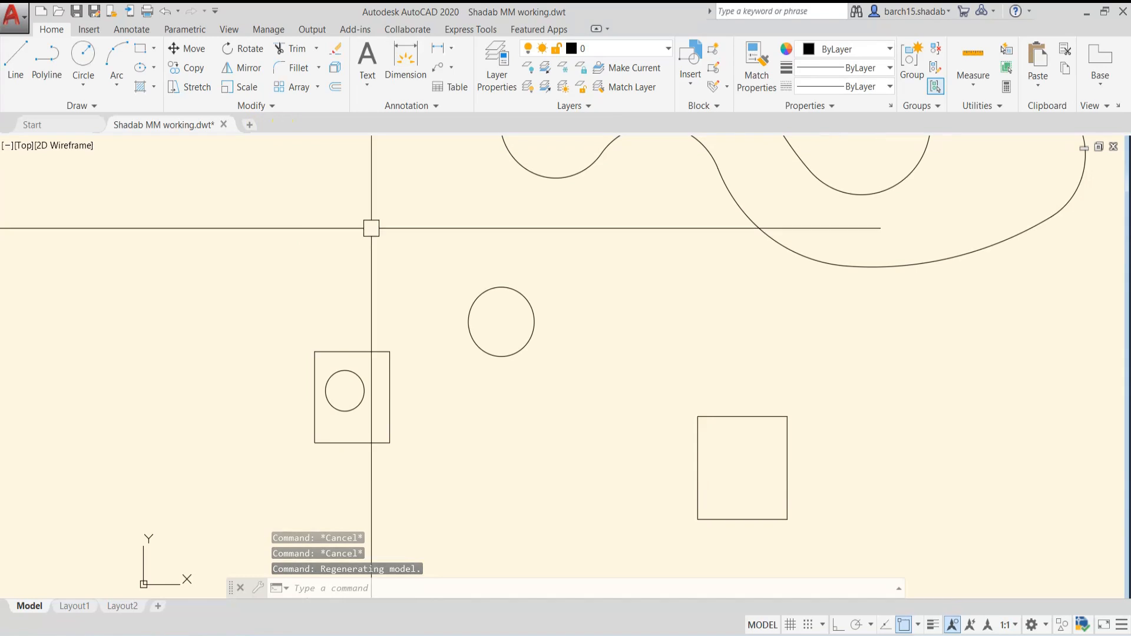
pyautogui.moveTo(290, 328); pyautogui.dragTo(357, 353, button='middle')
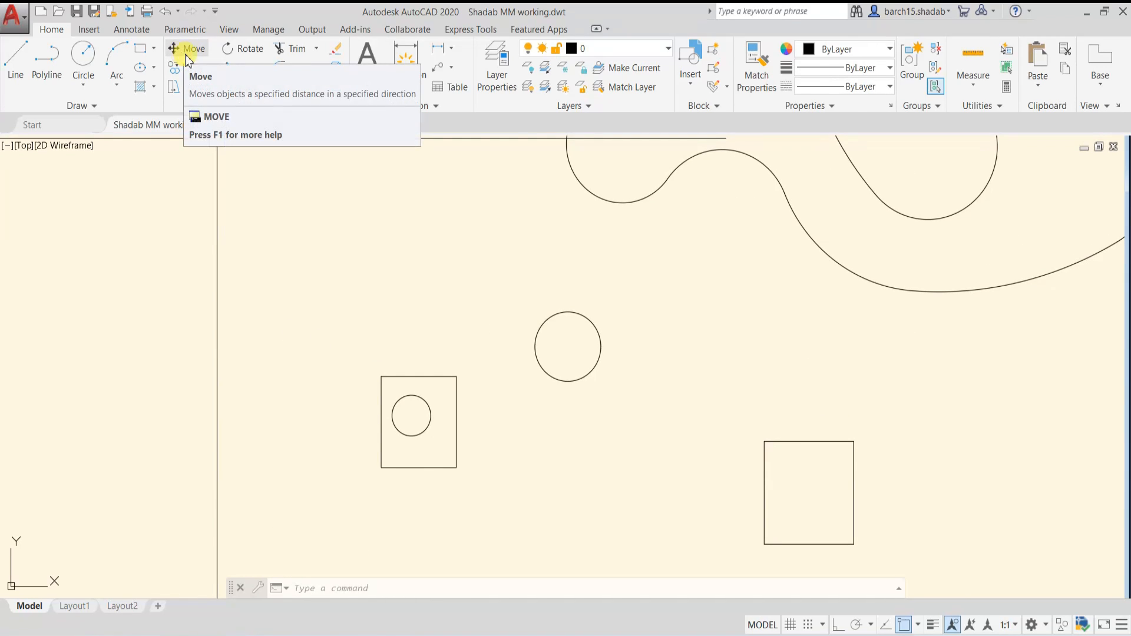
pyautogui.moveTo(382, 437); pyautogui.dragTo(353, 376, button='middle')
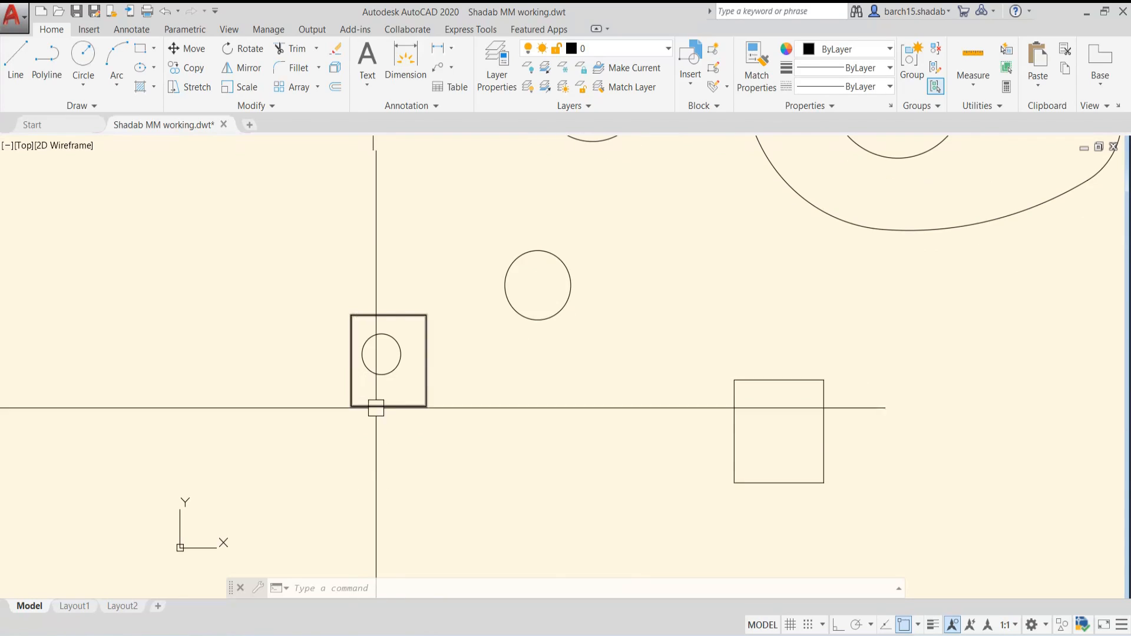
pyautogui.click(496, 443)
pyautogui.click(305, 269)
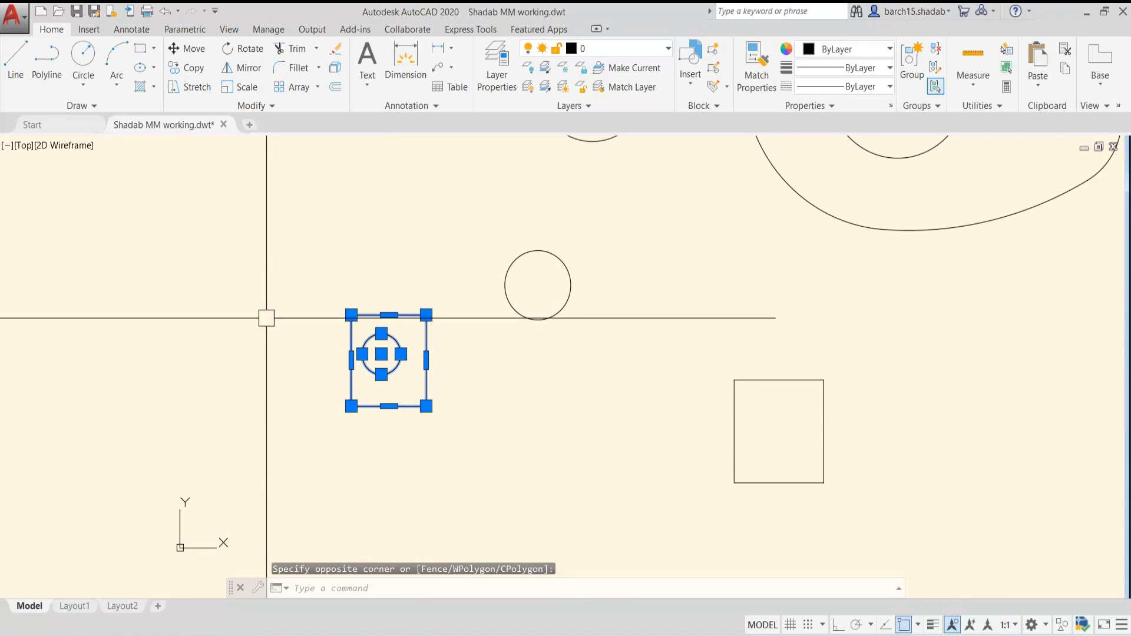
pyautogui.press('Escape')
pyautogui.press('Escape')
pyautogui.click(189, 49)
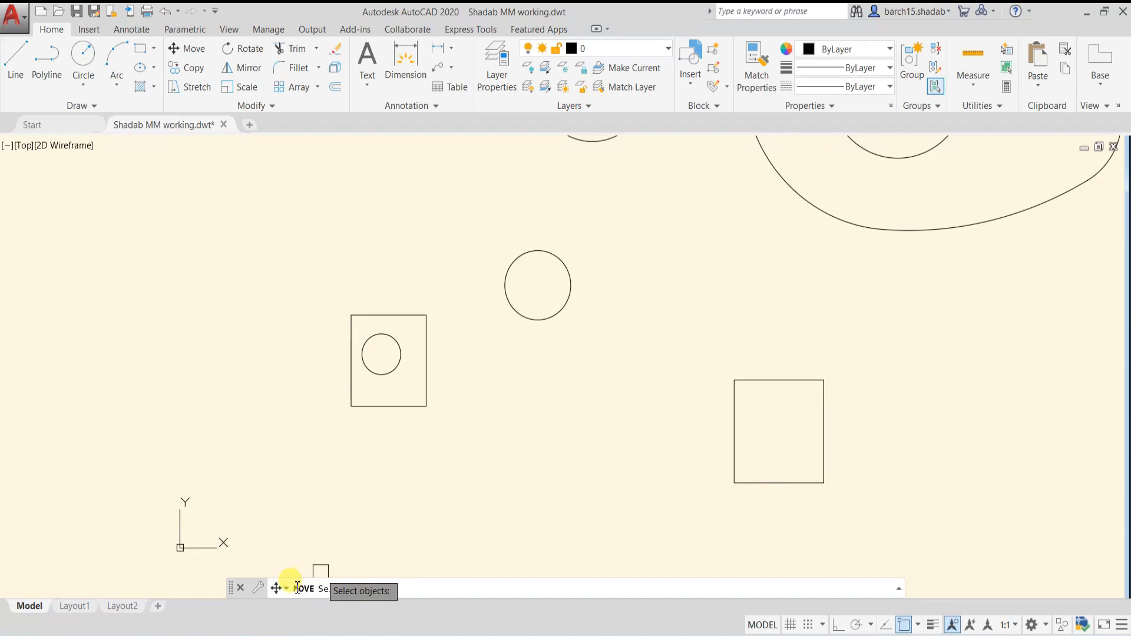
pyautogui.press('Escape')
pyautogui.press('Escape')
pyautogui.press('Escape')
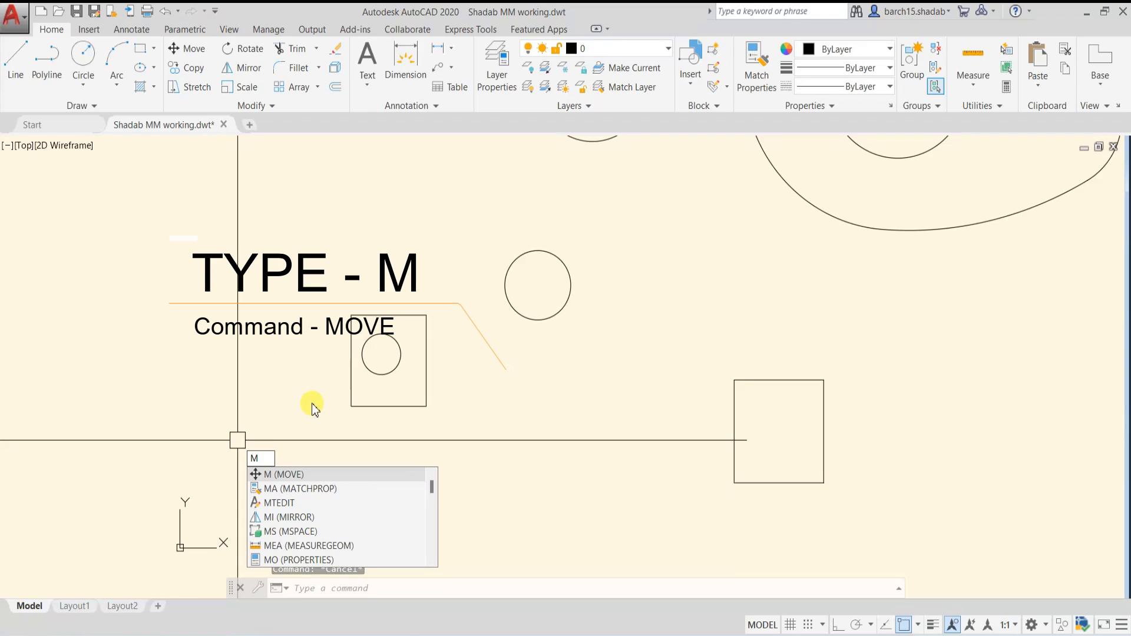
# - Move the rectangle and its inner circle left and slightly up, using the rectangle's lower-left corner as the base point
pyautogui.press('Return')
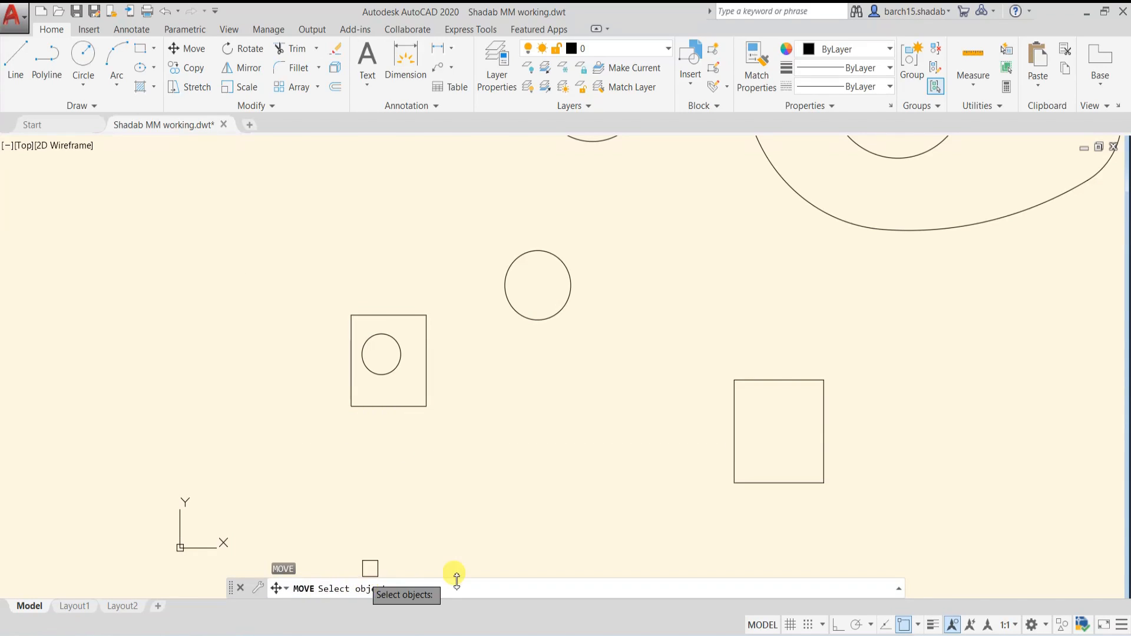
pyautogui.click(463, 439)
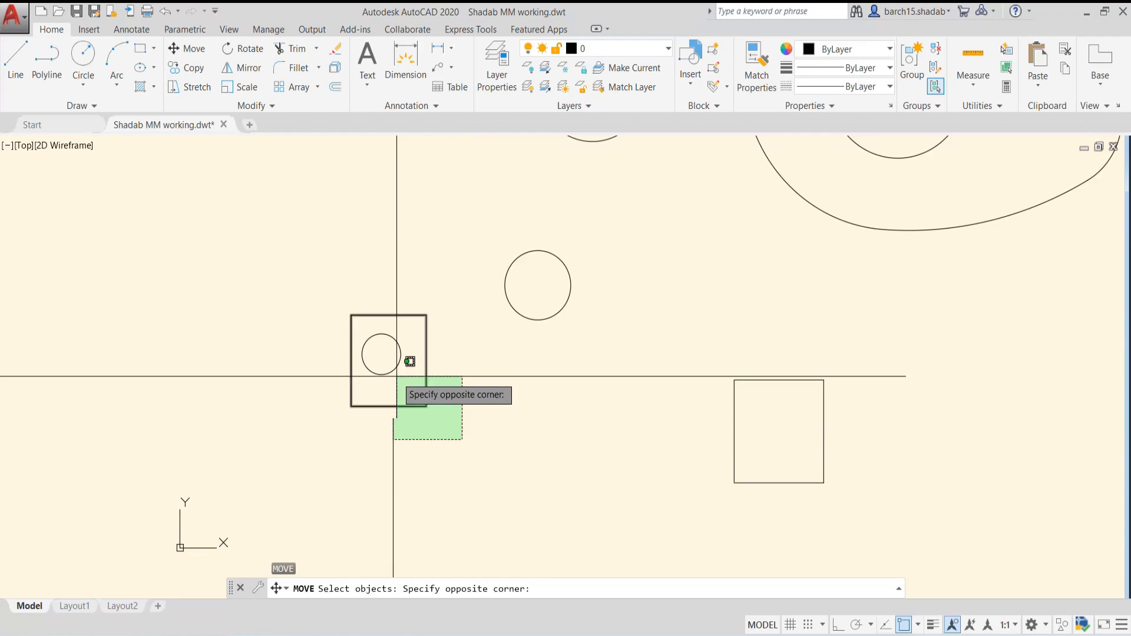
pyautogui.click(314, 291)
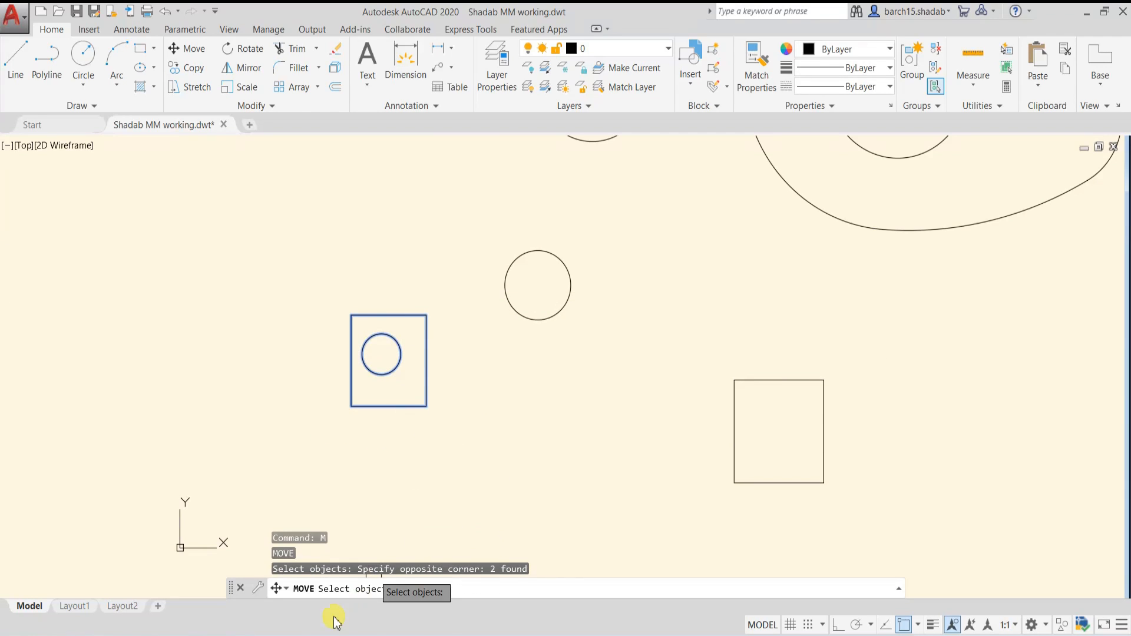
pyautogui.press('Return')
pyautogui.click(351, 406)
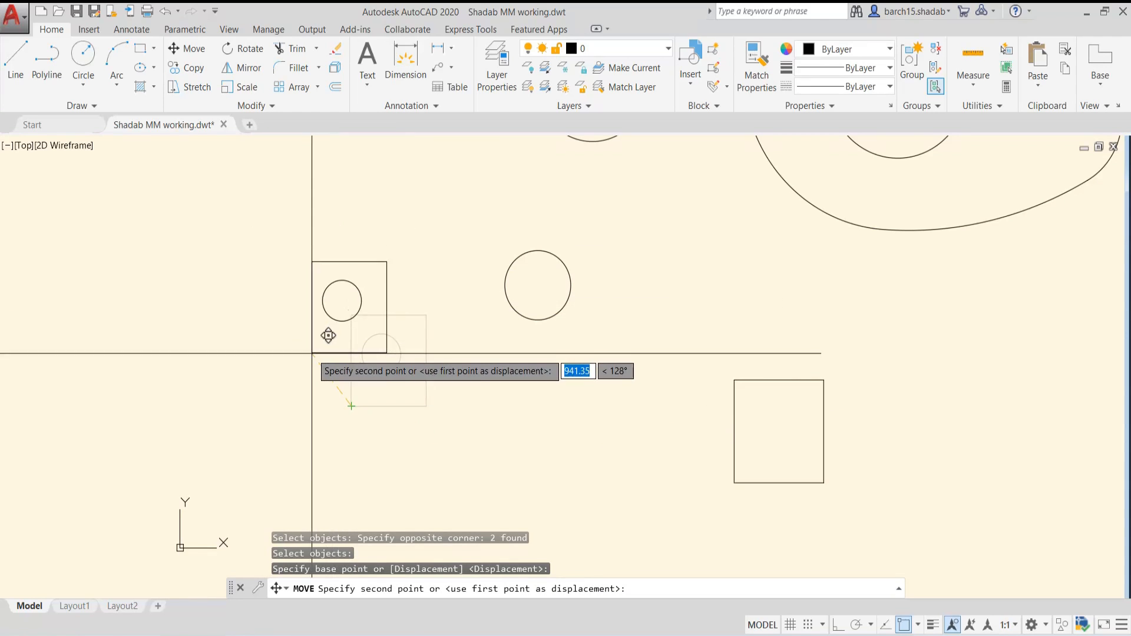
pyautogui.click(301, 384)
pyautogui.moveTo(346, 403); pyautogui.dragTo(430, 421, button='middle')
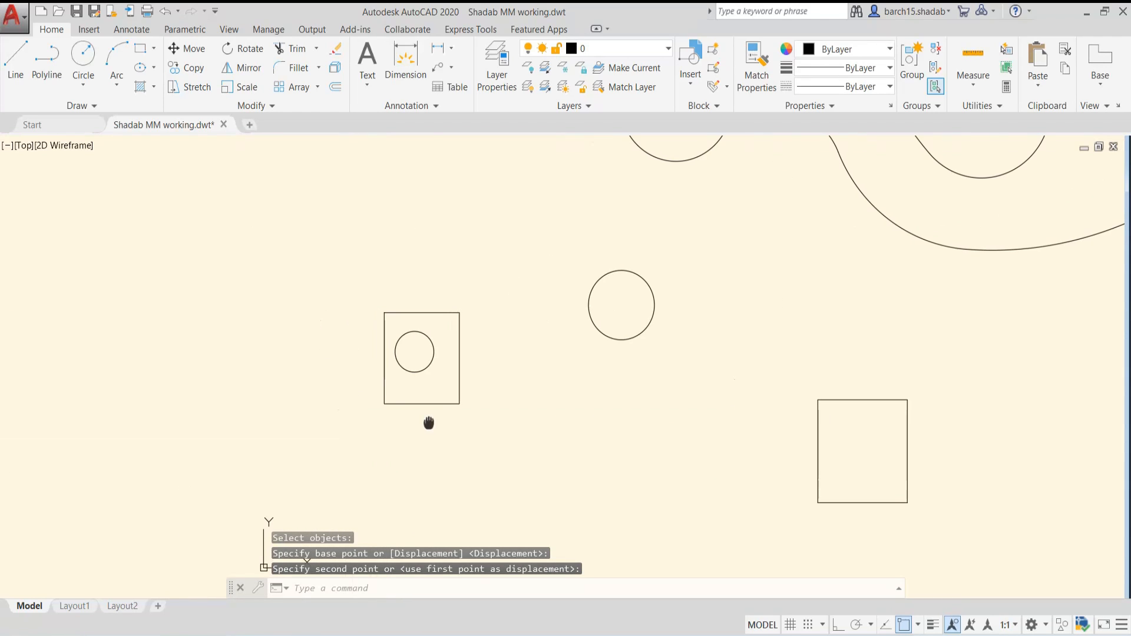
pyautogui.press('Escape')
pyautogui.press('Escape')
# - Preselect the rectangle and its inner circle and move them upward, using the rectangle's lower-left corner as the base point
pyautogui.click(361, 275)
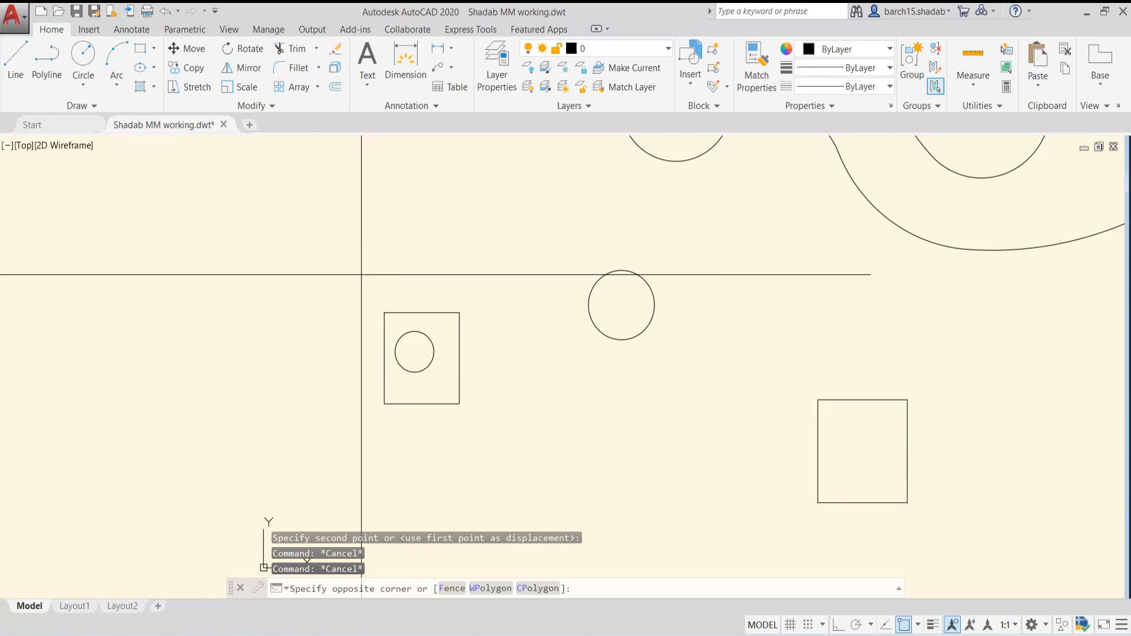
pyautogui.click(481, 425)
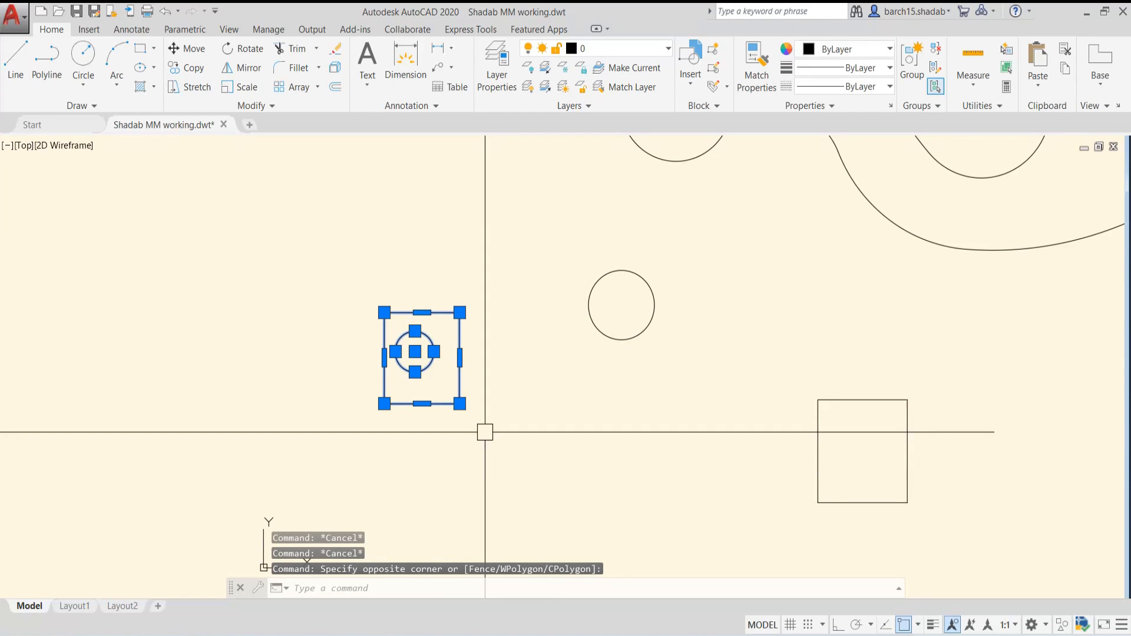
pyautogui.write('m')
pyautogui.press('Return')
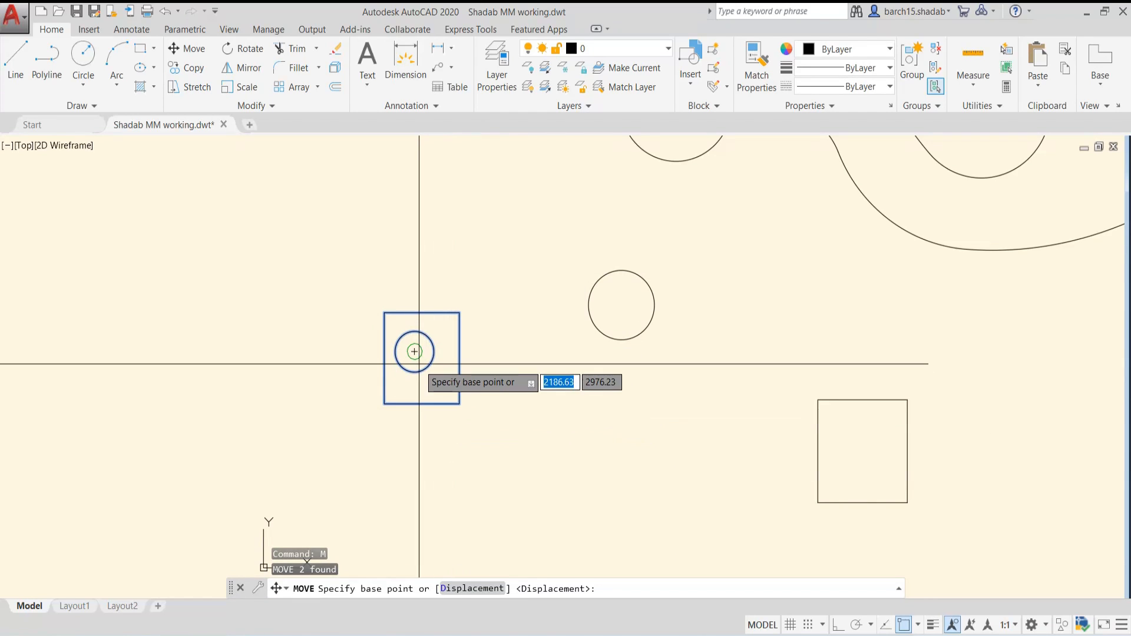
pyautogui.scroll(4, 469, 304)
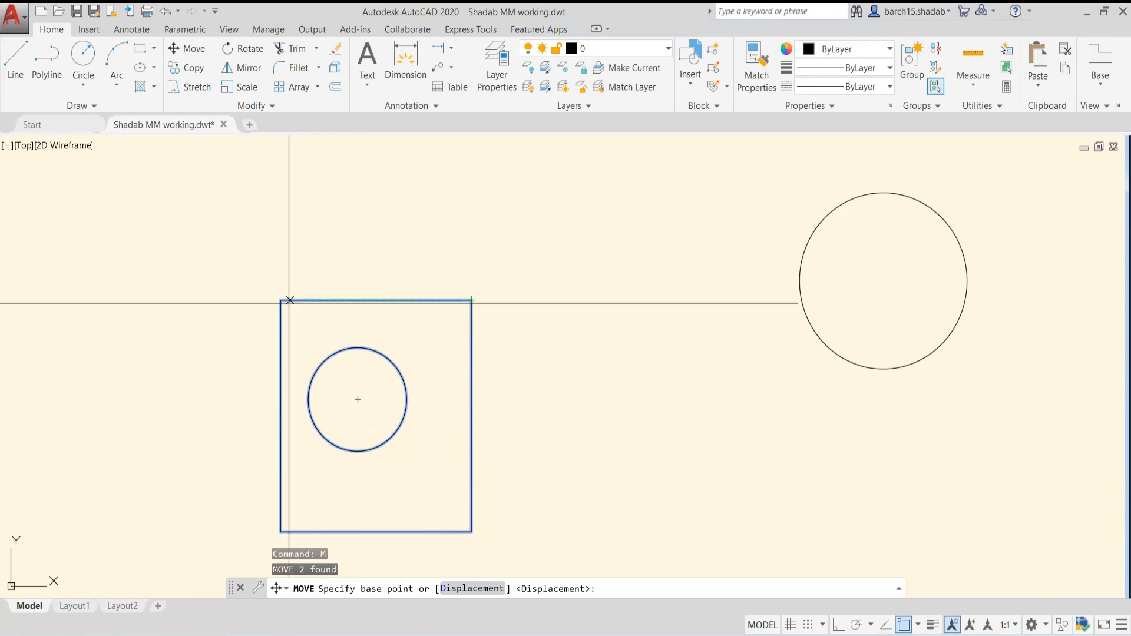
pyautogui.scroll(-4, 280, 300)
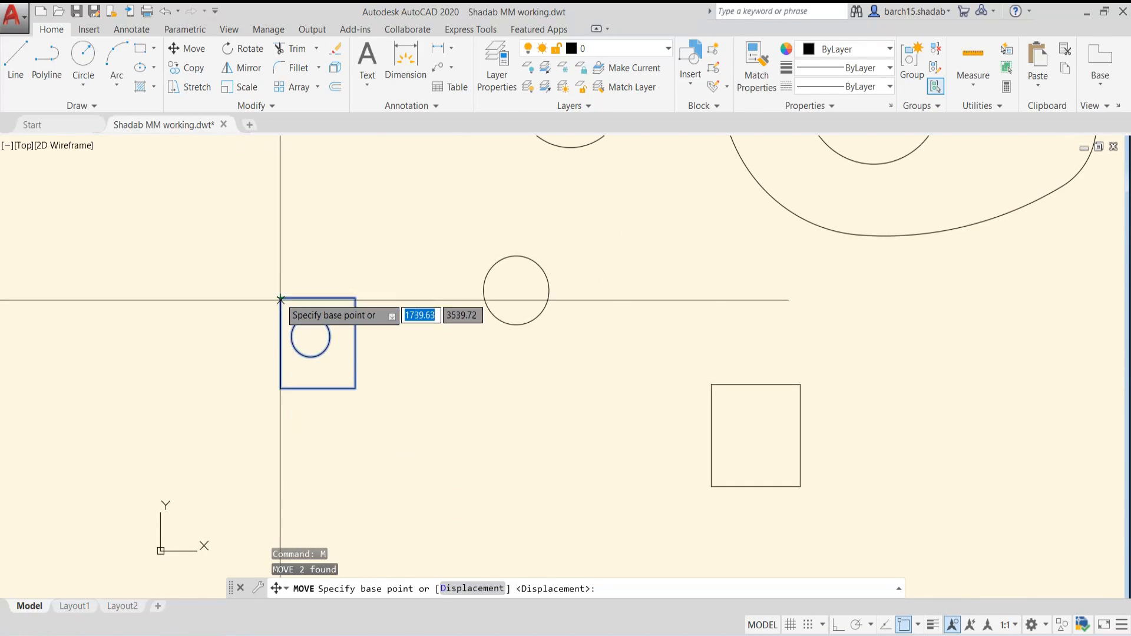
pyautogui.click(281, 388)
pyautogui.scroll(-4, 373, 454)
pyautogui.scroll(4, 331, 333)
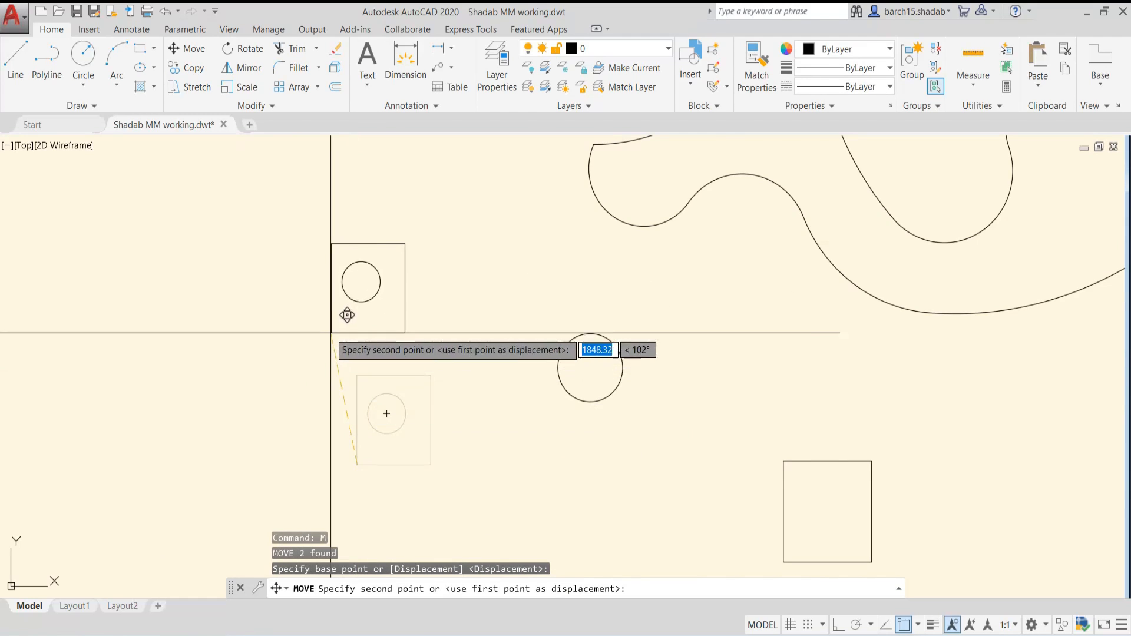
pyautogui.scroll(-5, 331, 333)
pyautogui.scroll(10, 377, 383)
pyautogui.press('Escape')
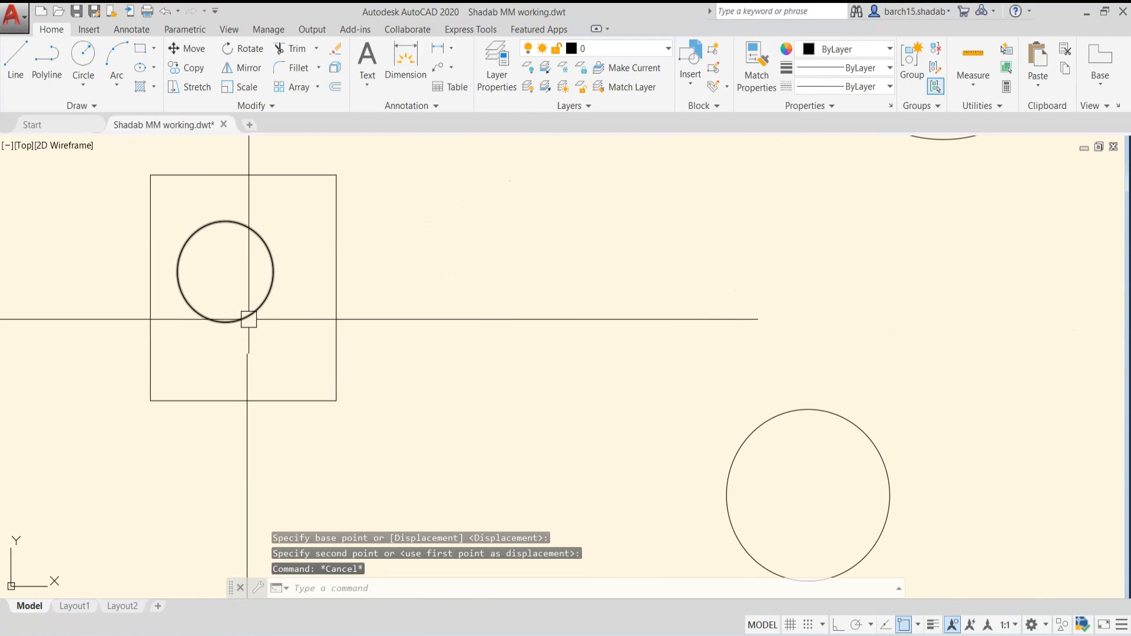
# - Move only the inner circle out of the rectangle, placing it just to the right of the rectangle
pyautogui.click(246, 319)
pyautogui.moveTo(273, 327); pyautogui.dragTo(366, 374, button='middle')
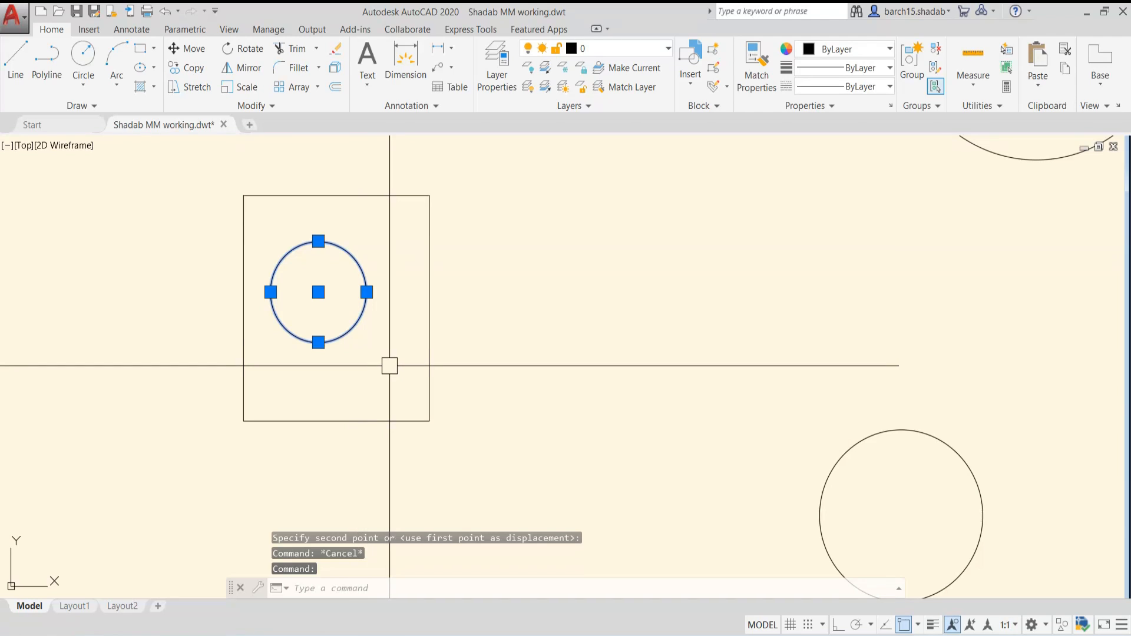
pyautogui.press('Return')
pyautogui.click(328, 297)
pyautogui.click(533, 358)
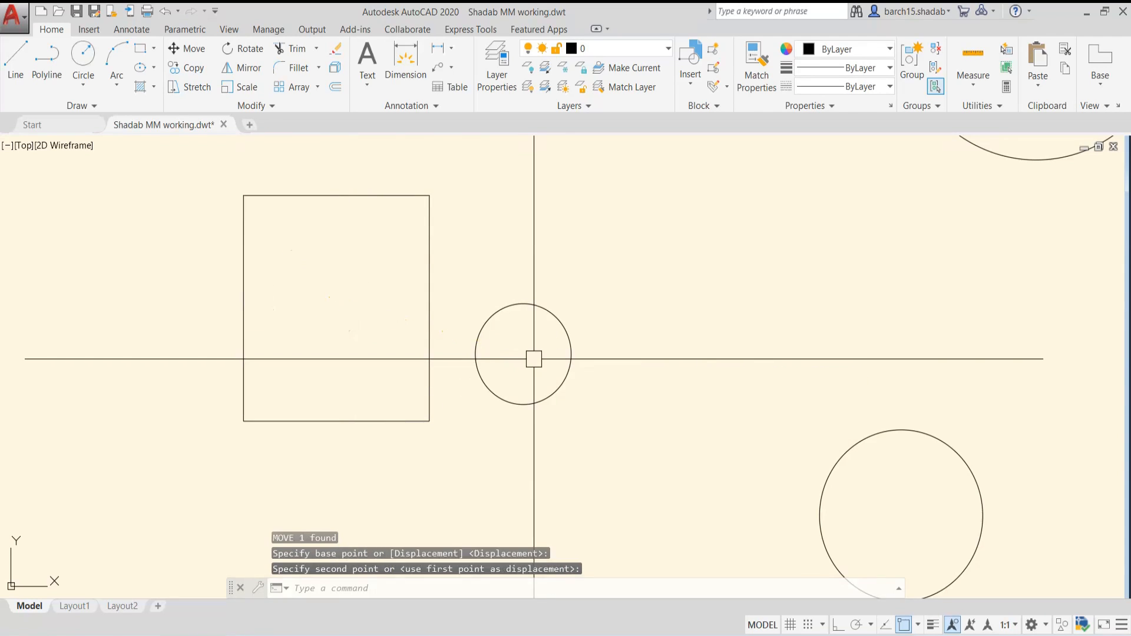
pyautogui.press('Escape')
pyautogui.press('Escape')
# - Move the small circle by its centre back into the middle of the rectangle
pyautogui.scroll(-4, 553, 368)
pyautogui.moveTo(553, 368); pyautogui.dragTo(519, 374, button='middle')
pyautogui.scroll(2, 516, 397)
pyautogui.click(519, 383)
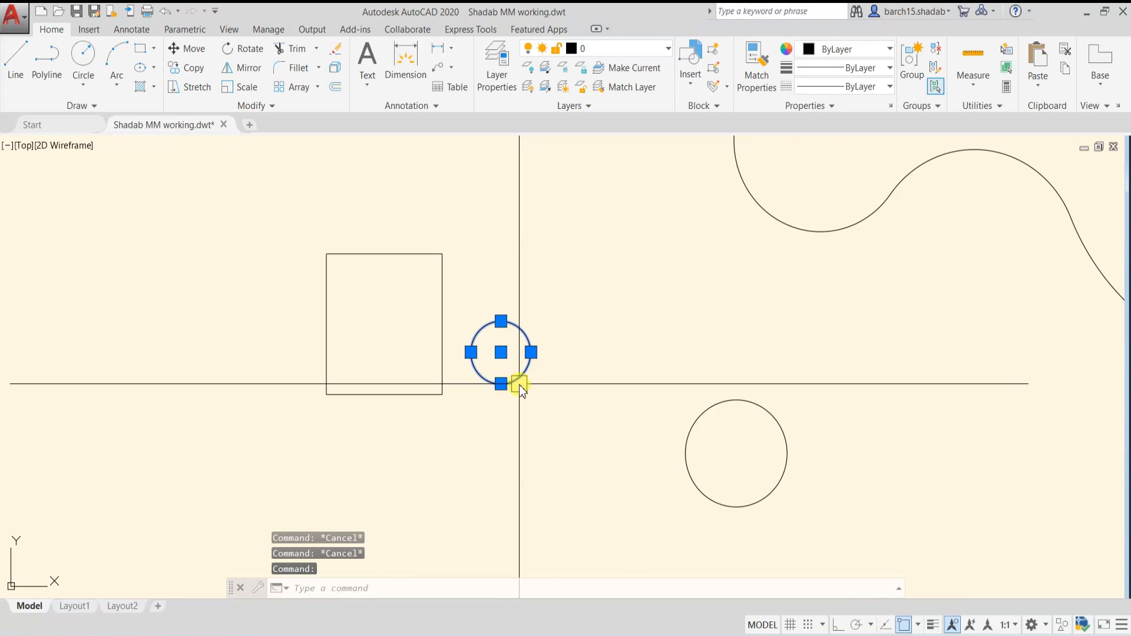
pyautogui.write('m')
pyautogui.press('Return')
pyautogui.click(501, 352)
pyautogui.click(380, 323)
pyautogui.press('Escape')
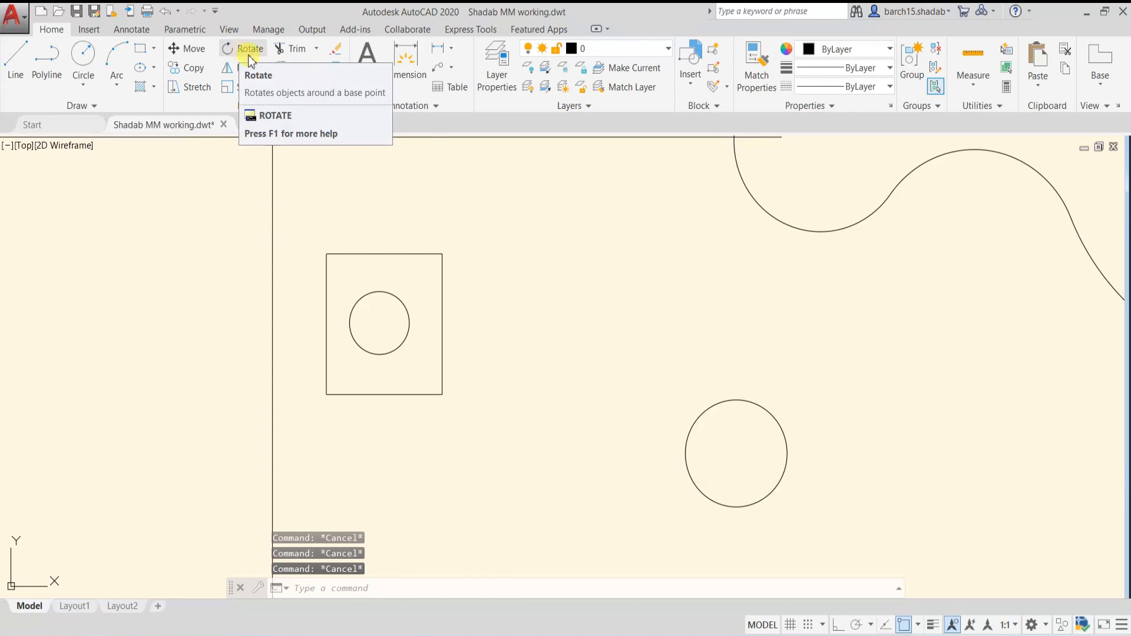
# - Rotate the rectangle about 37 degrees counterclockwise, using the centre of its inner circle as the base point
pyautogui.scroll(-2, 439, 379)
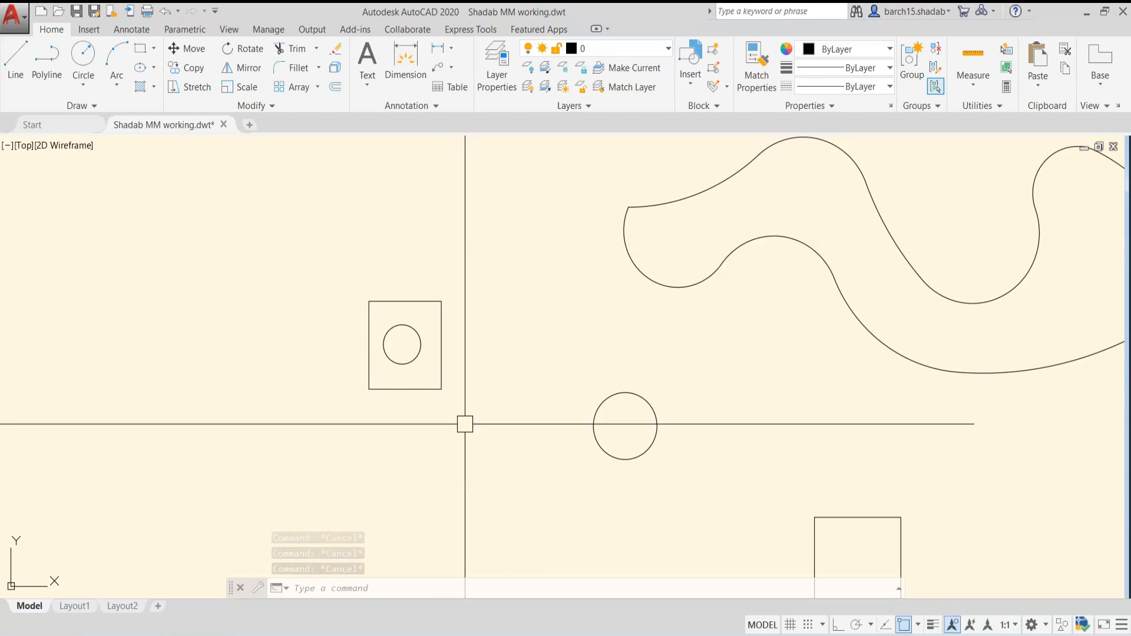
pyautogui.write('RO')
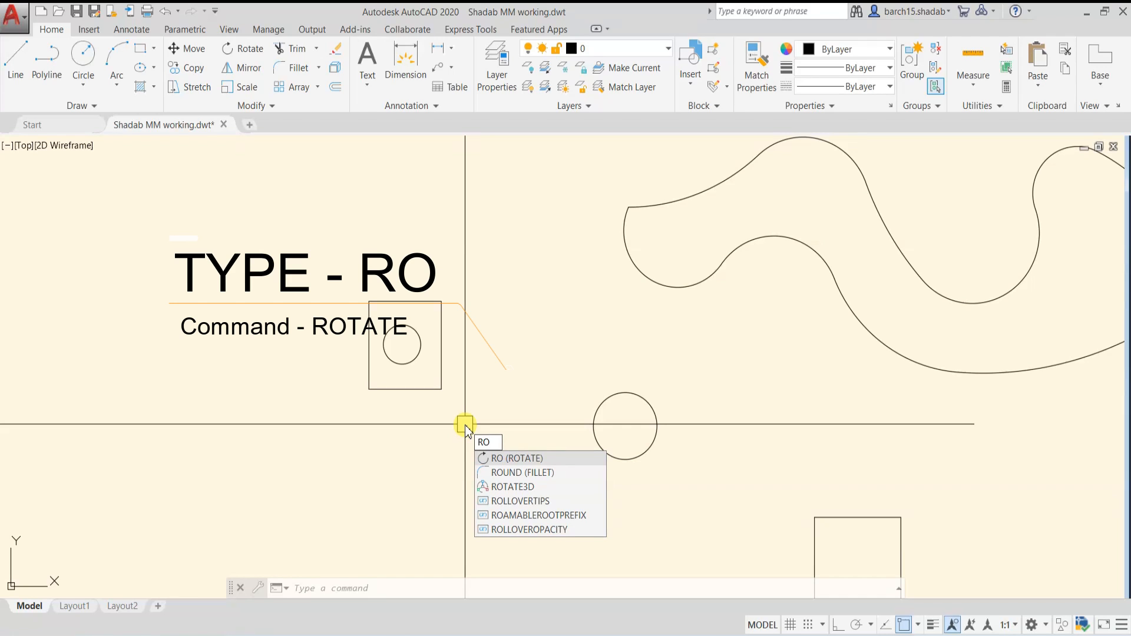
pyautogui.press('Return')
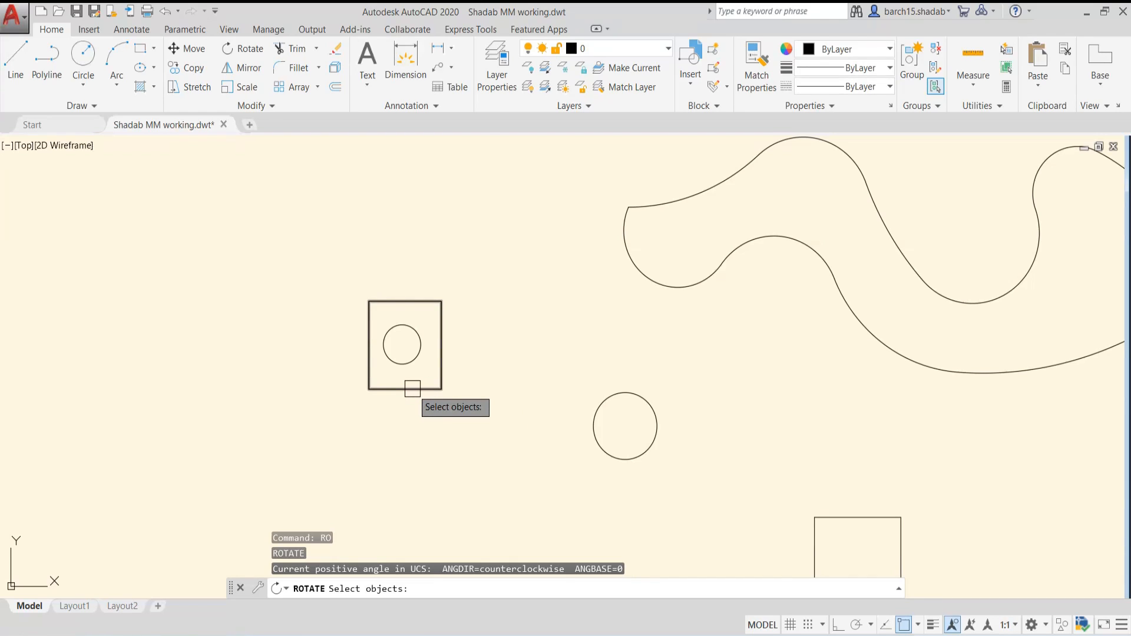
pyautogui.scroll(2, 412, 389)
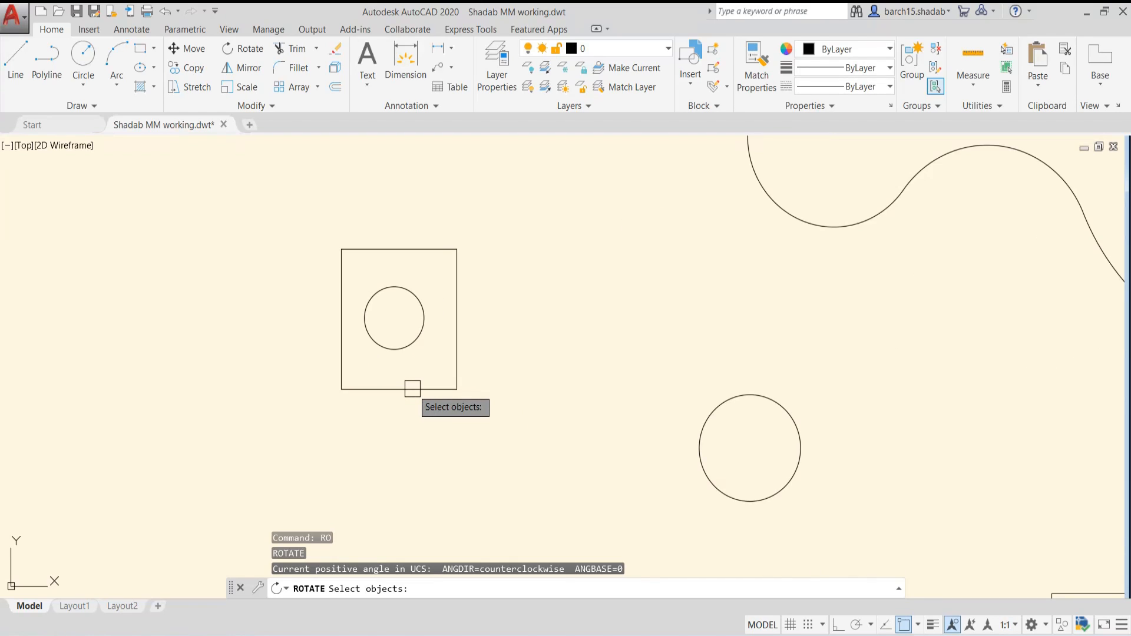
pyautogui.click(412, 388)
pyautogui.press('Return')
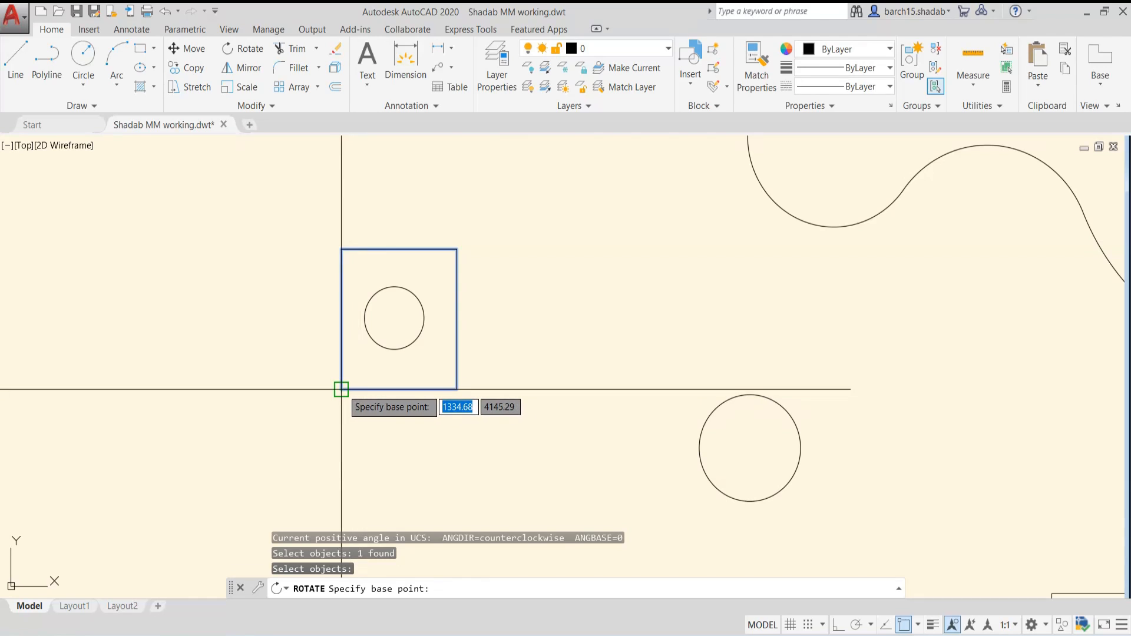
pyautogui.click(394, 318)
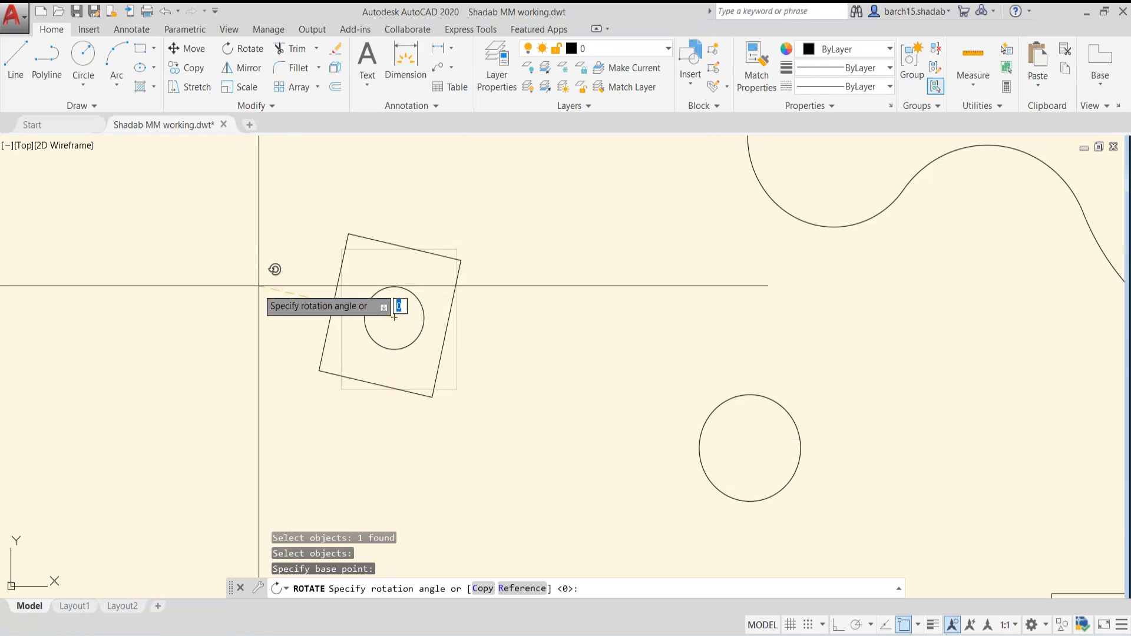
pyautogui.click(504, 231)
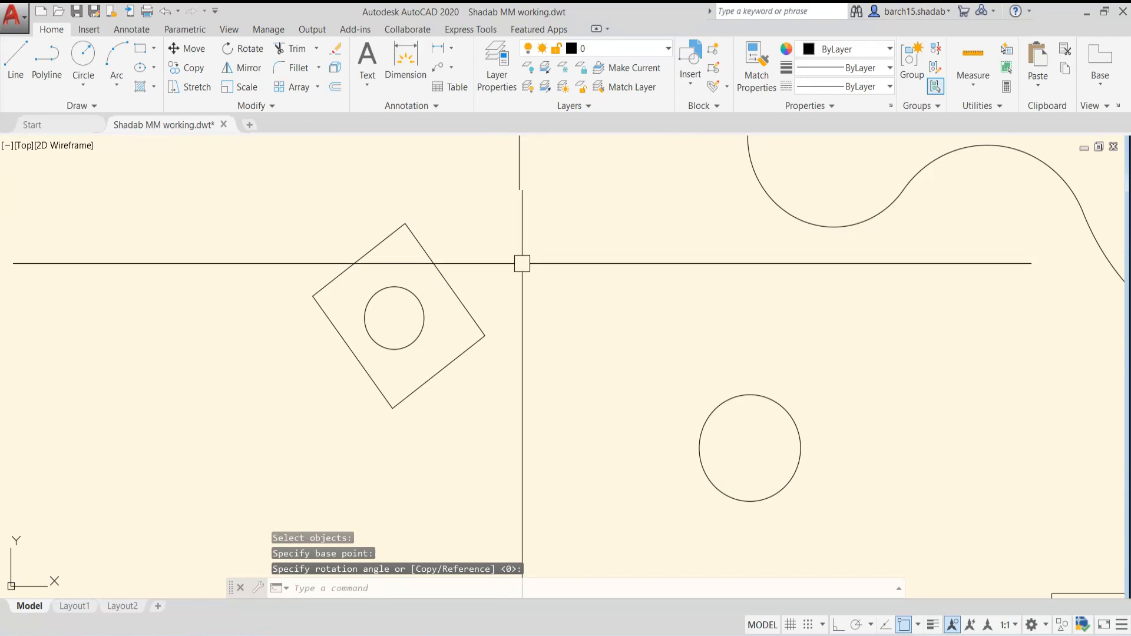
# - Preselect the tilted rectangle and rotate it about 91 degrees counterclockwise around its lowest corner
pyautogui.click(441, 380)
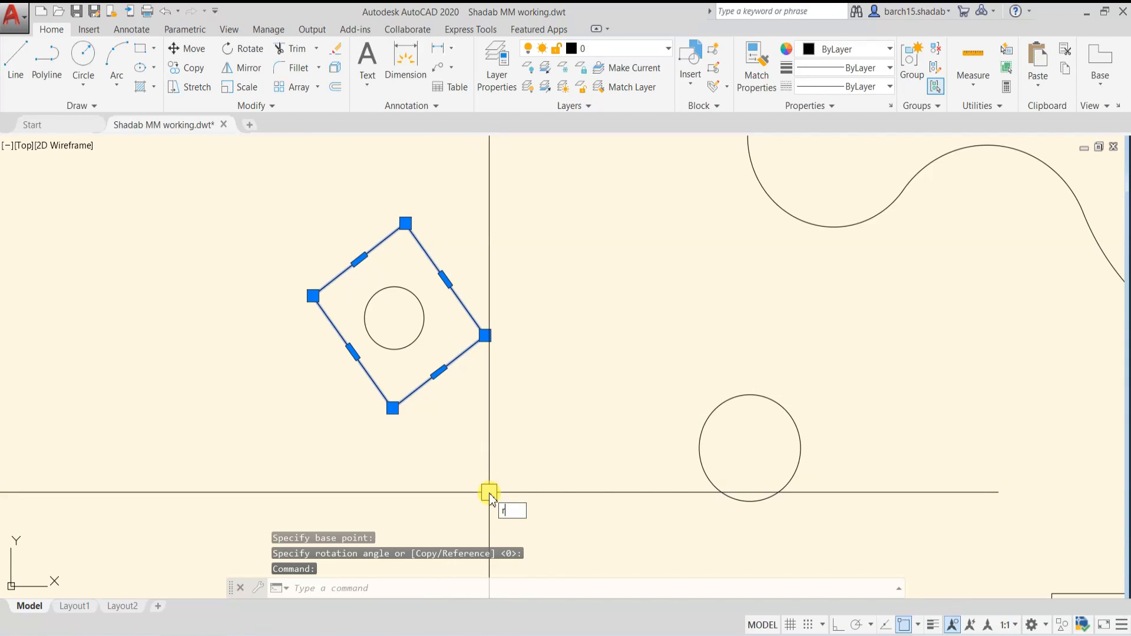
pyautogui.write('o')
pyautogui.press('Return')
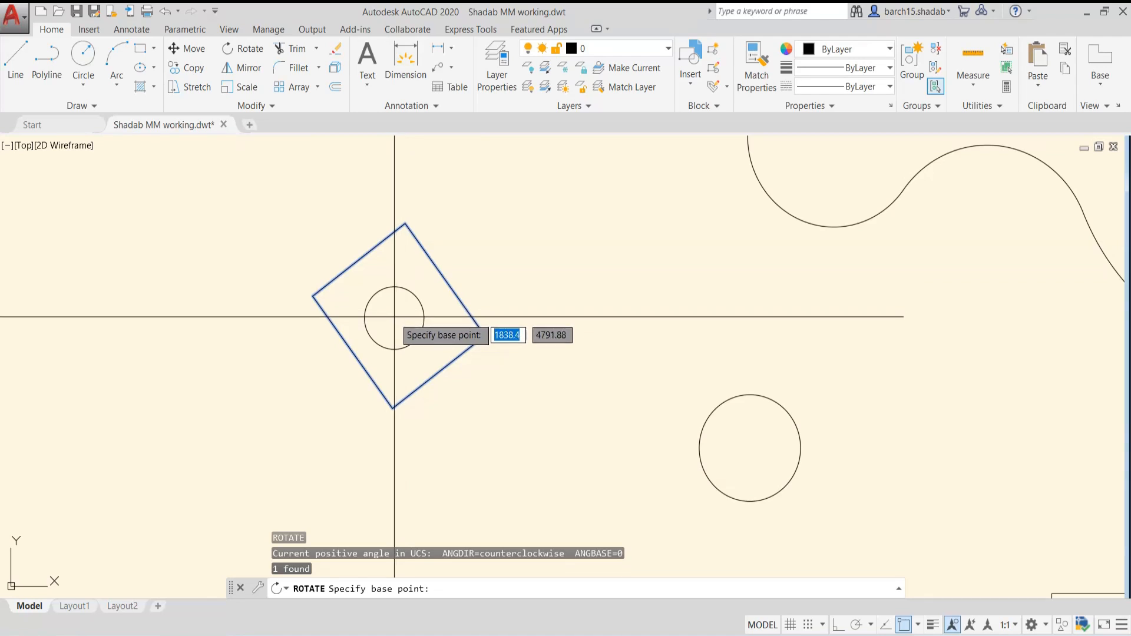
pyautogui.click(393, 407)
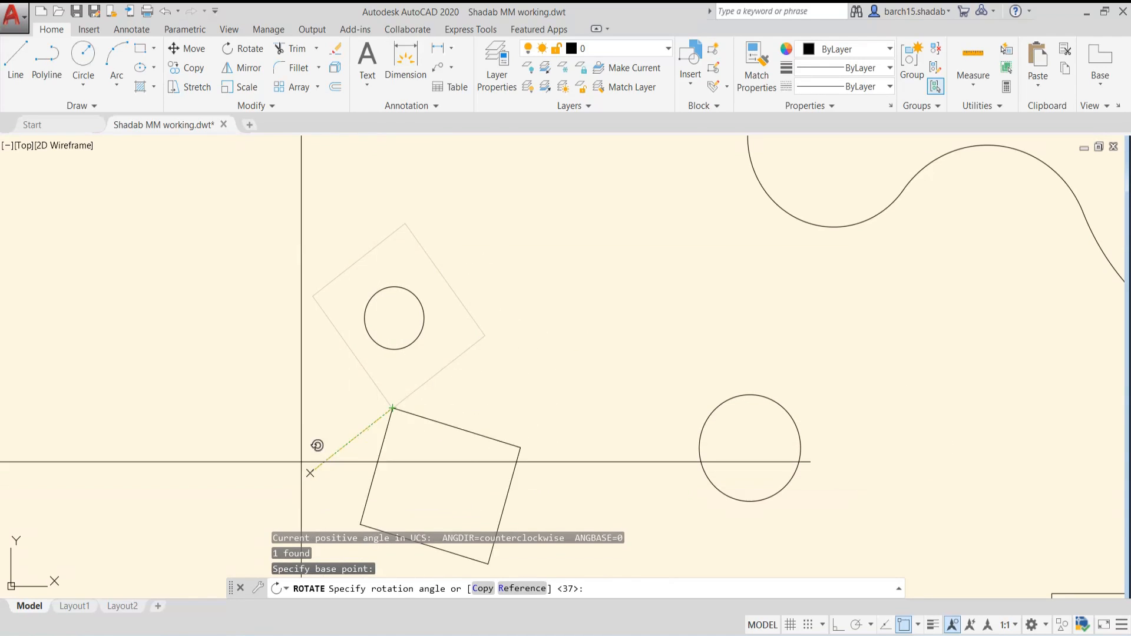
pyautogui.click(388, 203)
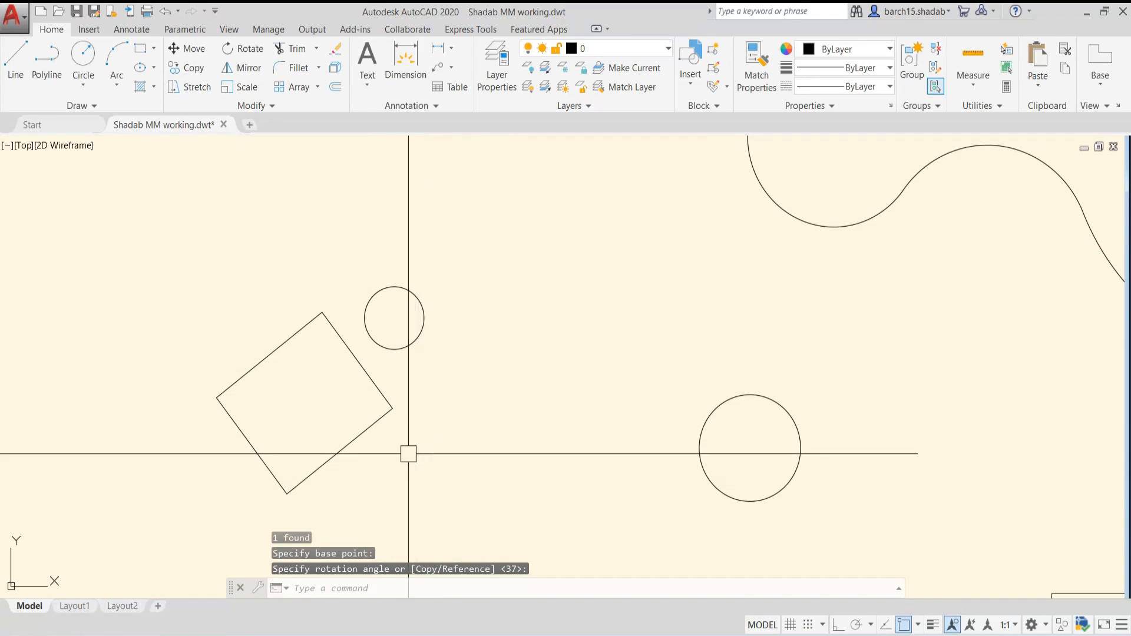
# - Try rotating the rectangle by 45 degrees around its topmost corner and undo that rotation
pyautogui.click(362, 434)
pyautogui.moveTo(404, 443); pyautogui.dragTo(462, 409, button='middle')
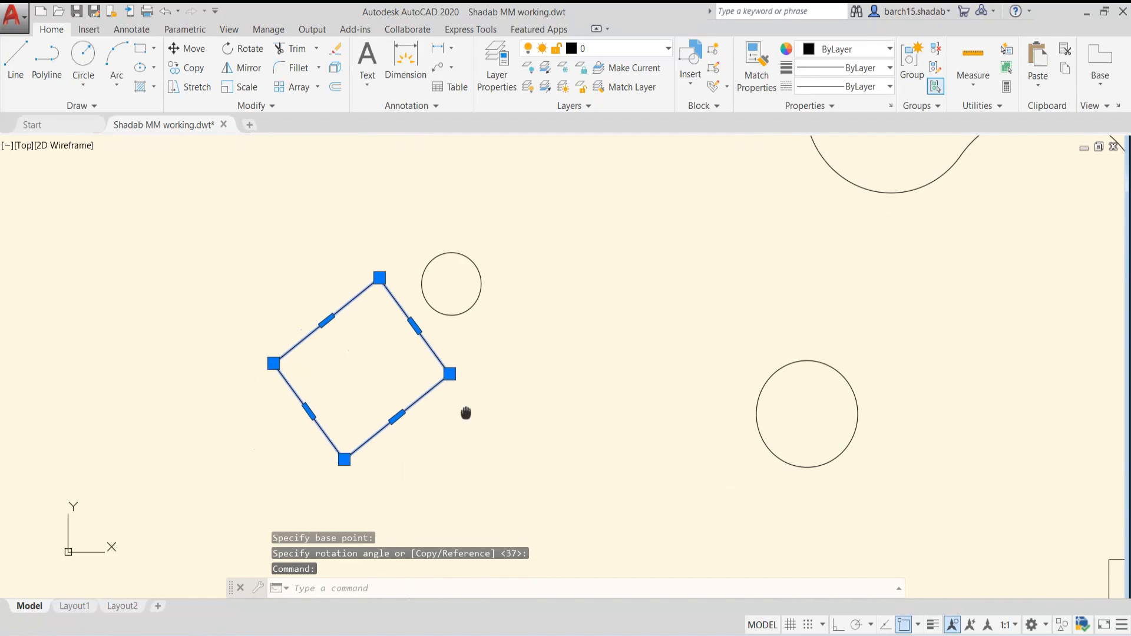
pyautogui.write('ro')
pyautogui.press('Return')
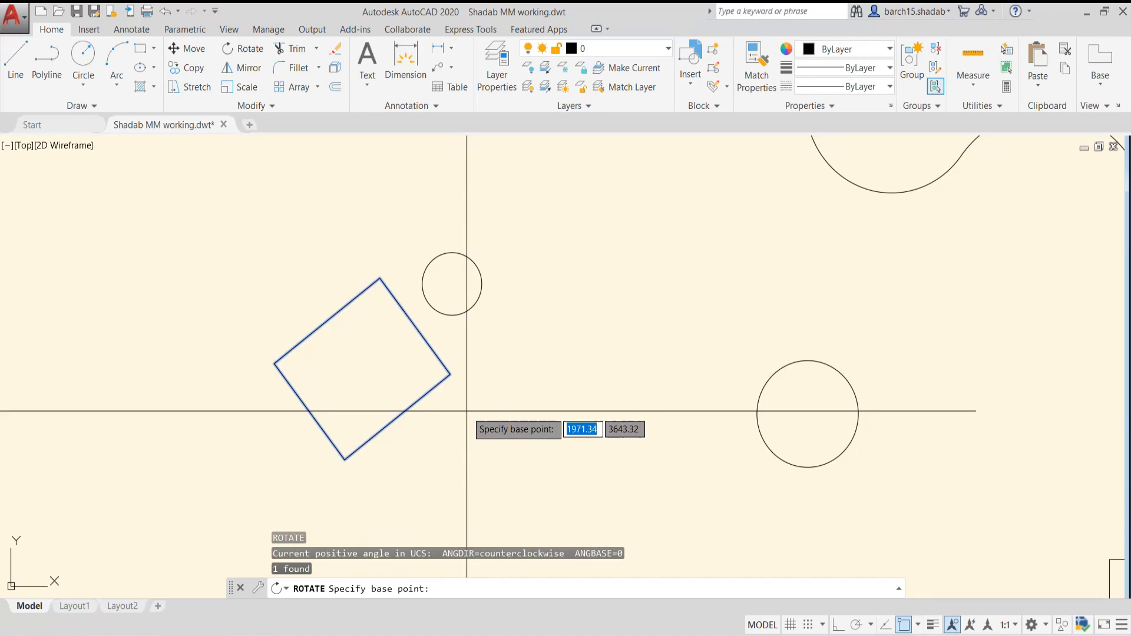
pyautogui.click(380, 277)
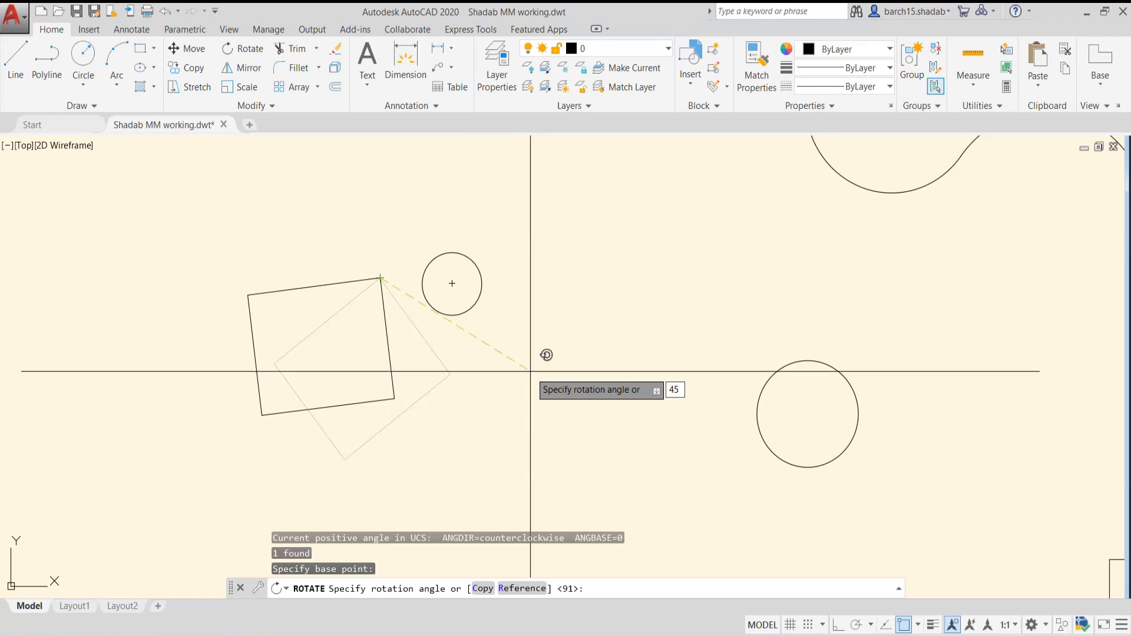
pyautogui.press('Return')
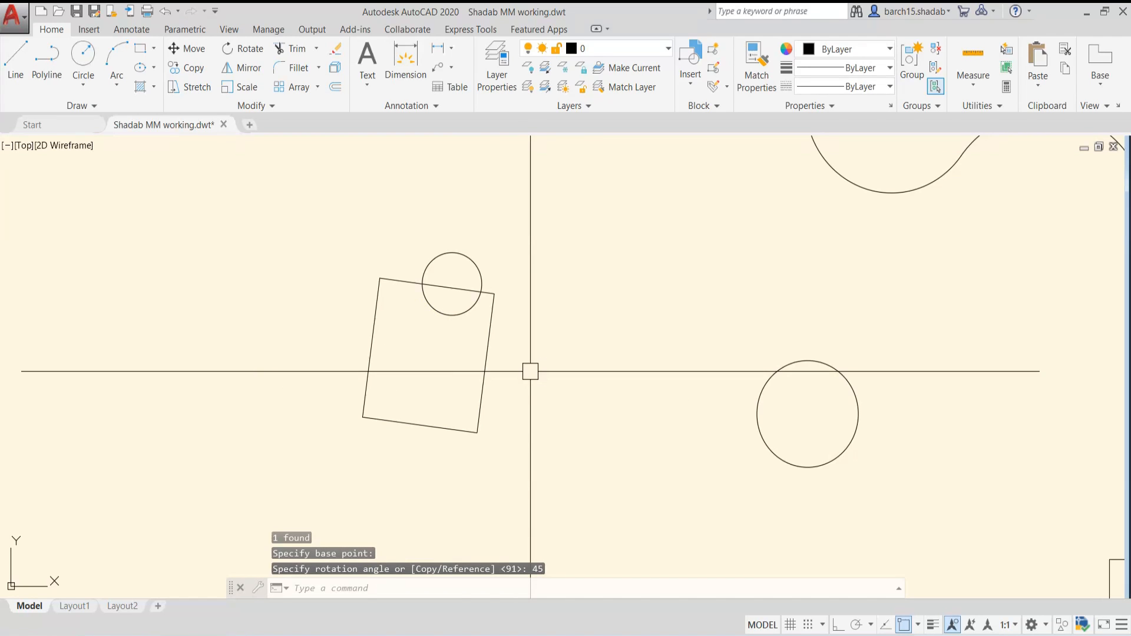
pyautogui.click(480, 397)
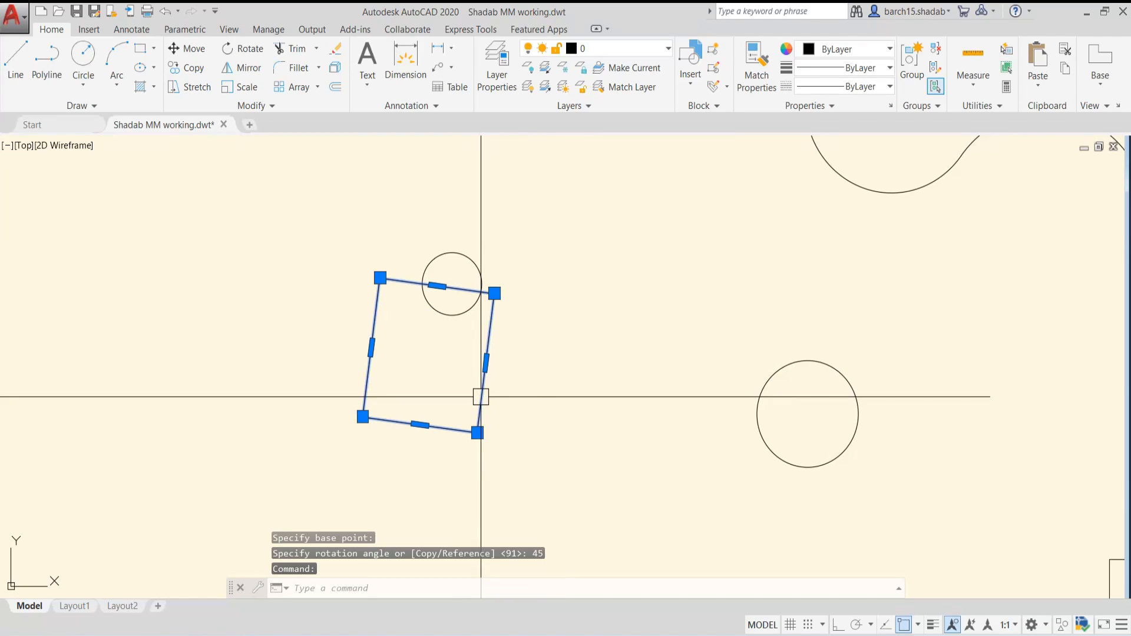
pyautogui.hotkey('ctrl', 'z')
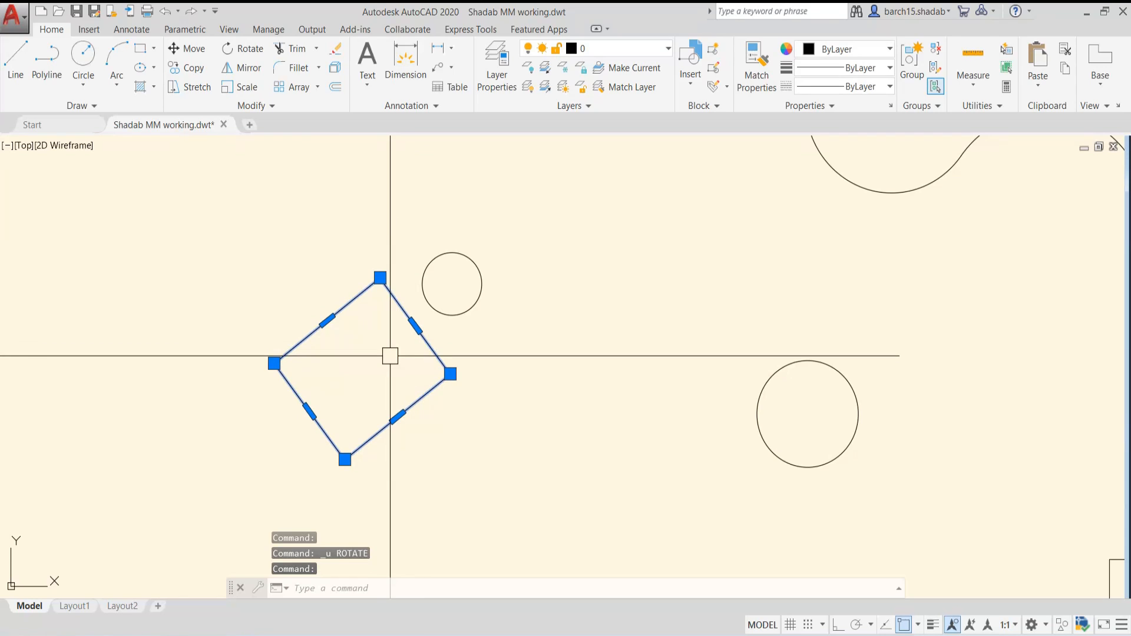
# - Rotate the rectangle by -45 degrees around its topmost corner
pyautogui.press('Return')
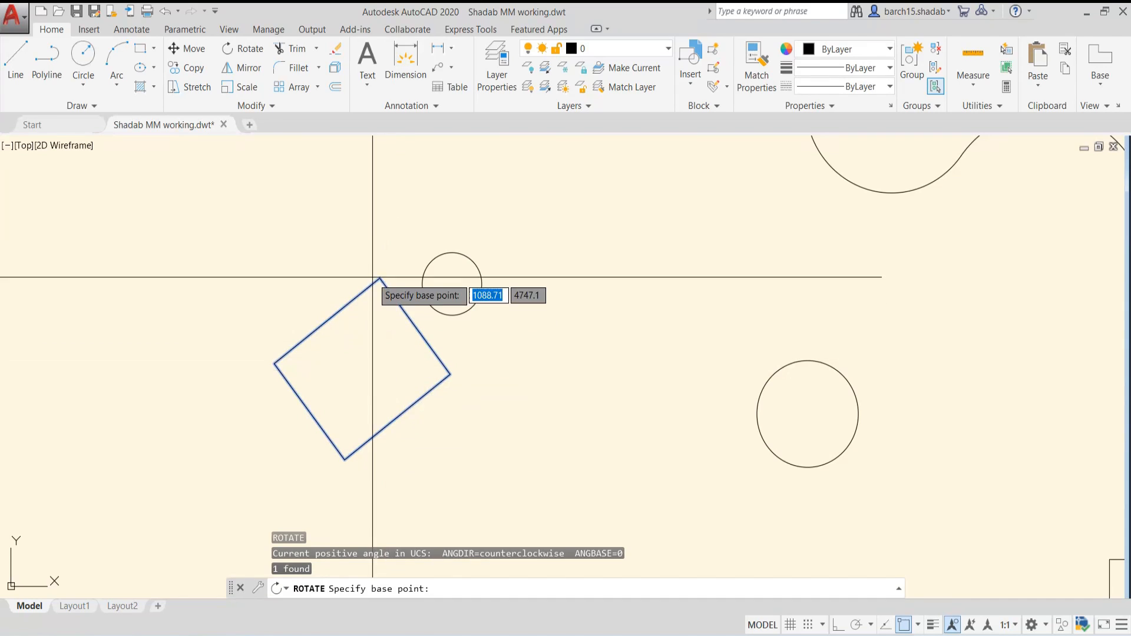
pyautogui.click(380, 275)
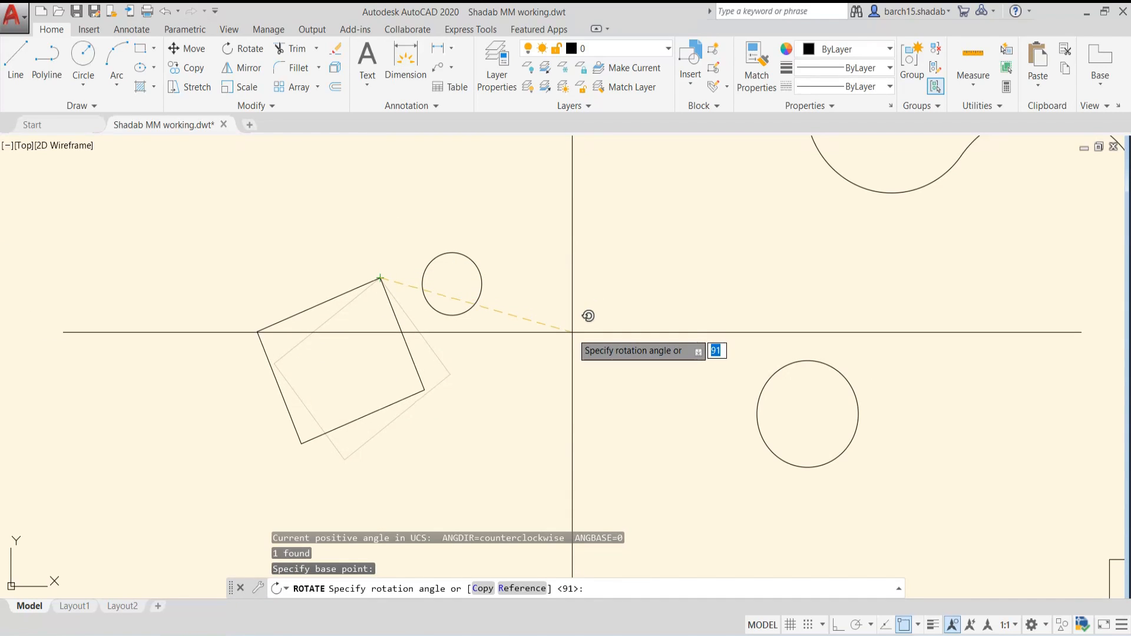
pyautogui.press('Return')
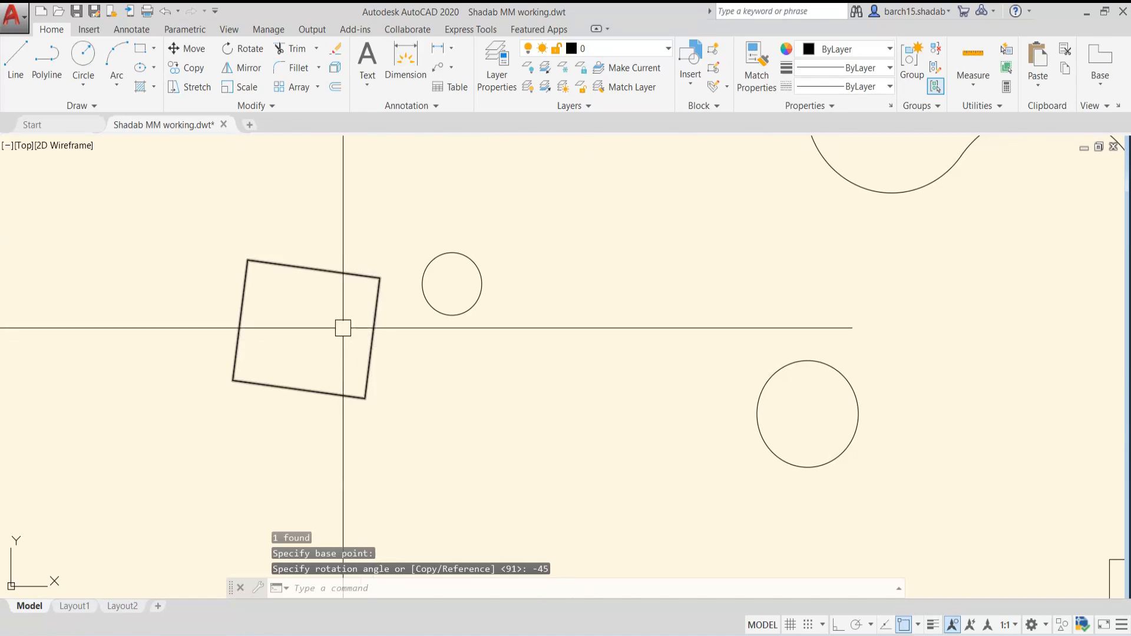
pyautogui.press('Escape')
pyautogui.press('Escape')
pyautogui.press('Escape')
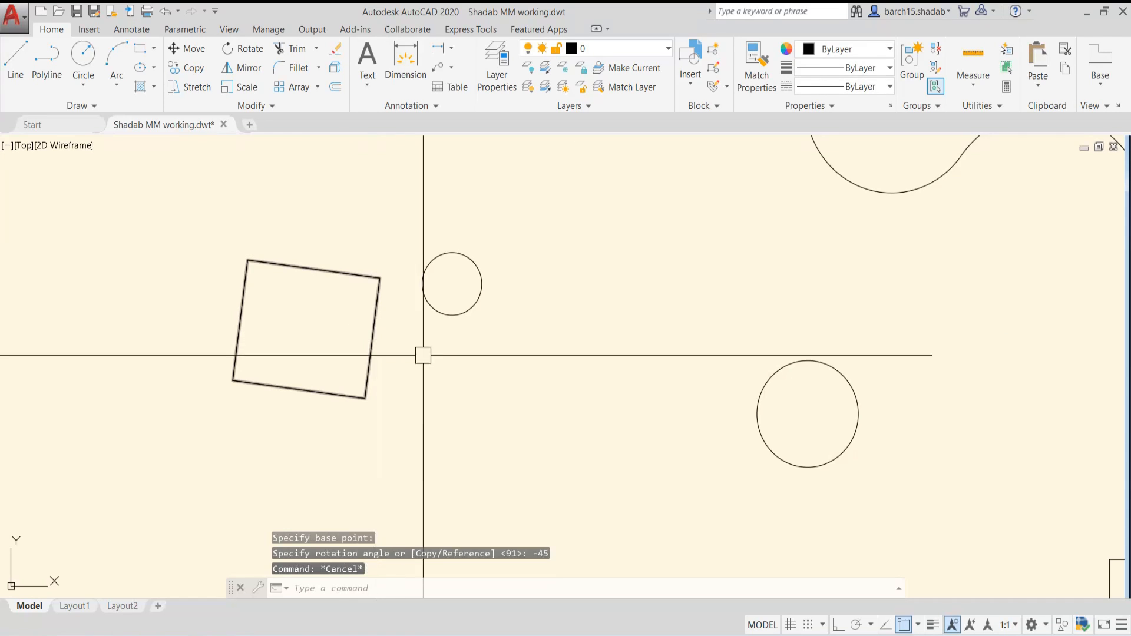
# - Move the tilted rectangle from a base point near its middle so that it surrounds the small circle
pyautogui.scroll(-4, 439, 359)
pyautogui.scroll(4, 411, 370)
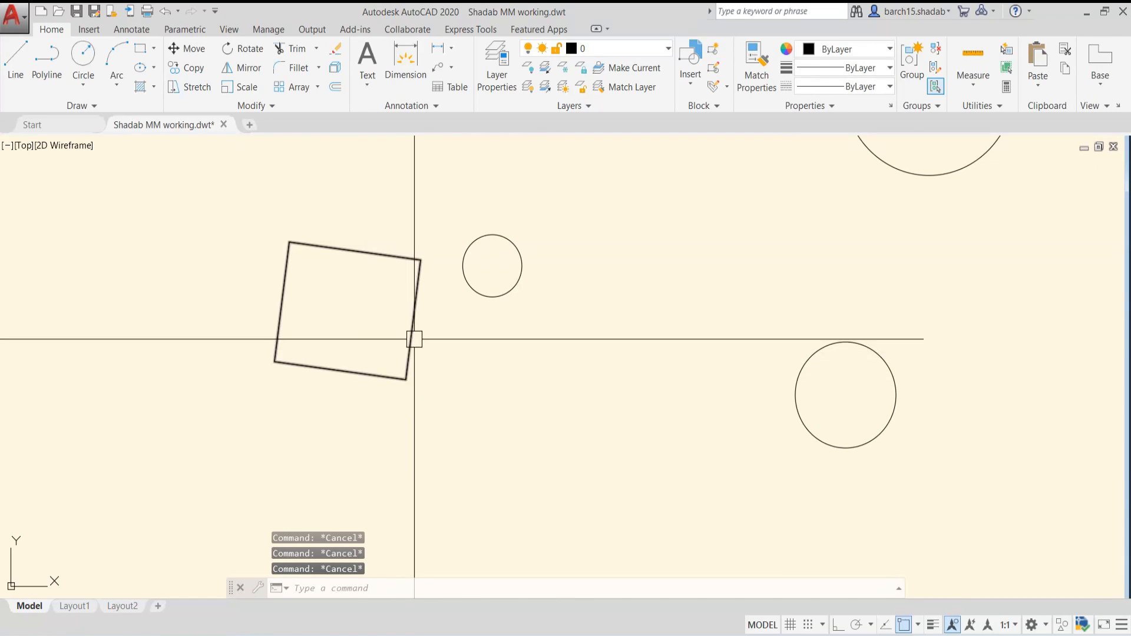
pyautogui.click(408, 352)
pyautogui.write('m')
pyautogui.press('Return')
pyautogui.click(341, 312)
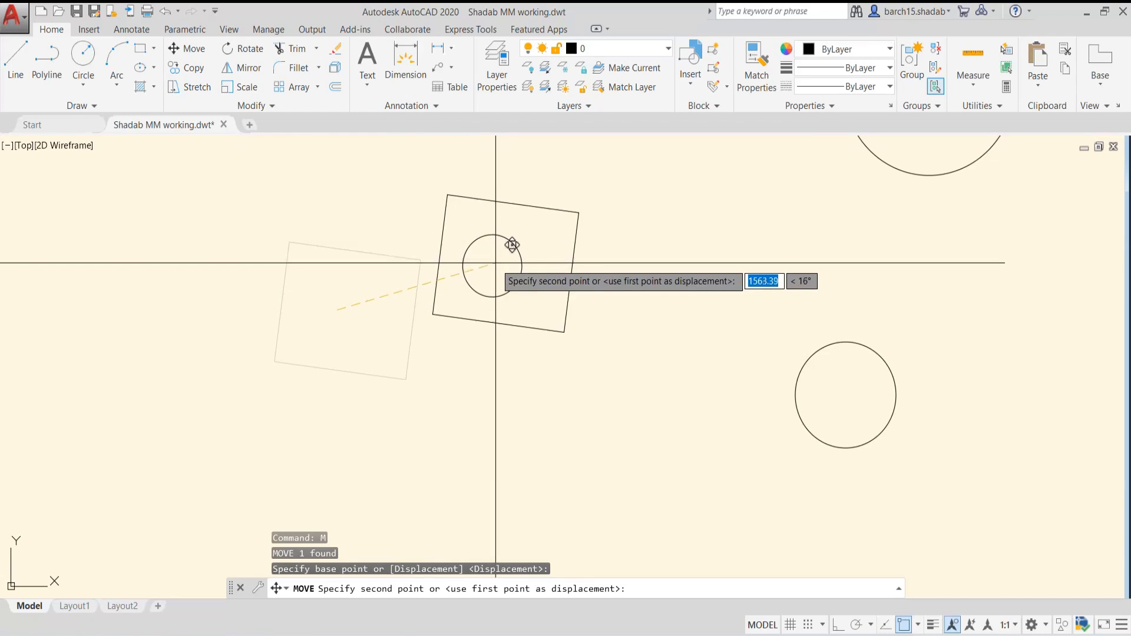
pyautogui.click(485, 266)
pyautogui.press('Escape')
pyautogui.scroll(-4, 501, 270)
pyautogui.press('Escape')
pyautogui.press('Escape')
# - Draw a four-sided figure of orthogonal lines in an empty area, its first and last lines crossing and overshooting at the upper-left corner
pyautogui.moveTo(519, 271); pyautogui.dragTo(441, 307, button='middle')
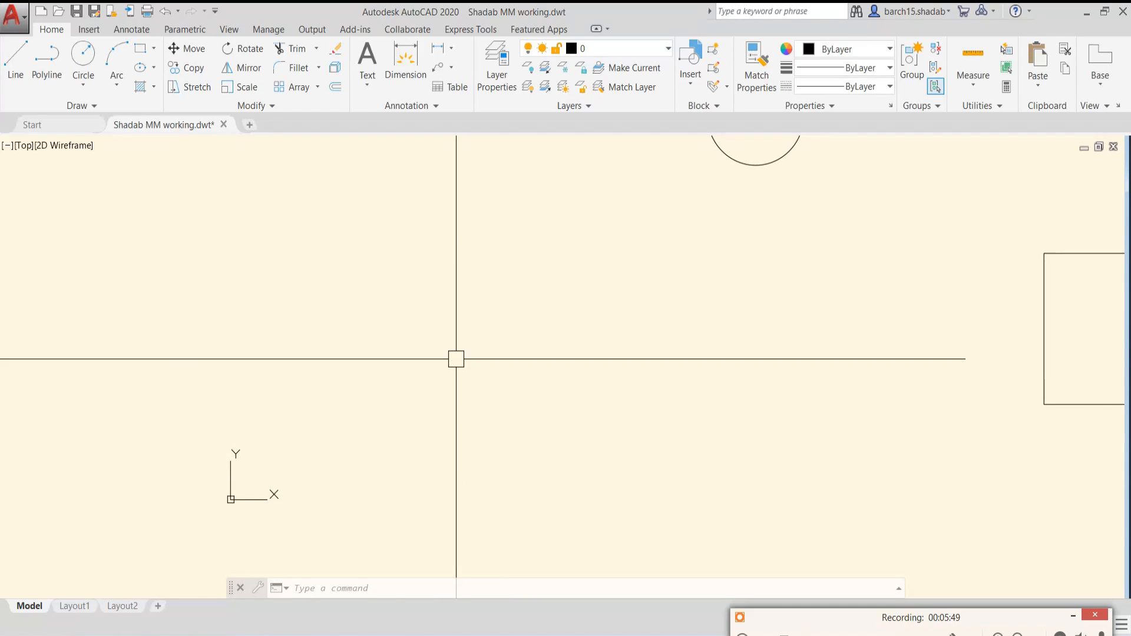
pyautogui.moveTo(456, 358); pyautogui.dragTo(441, 389, button='middle')
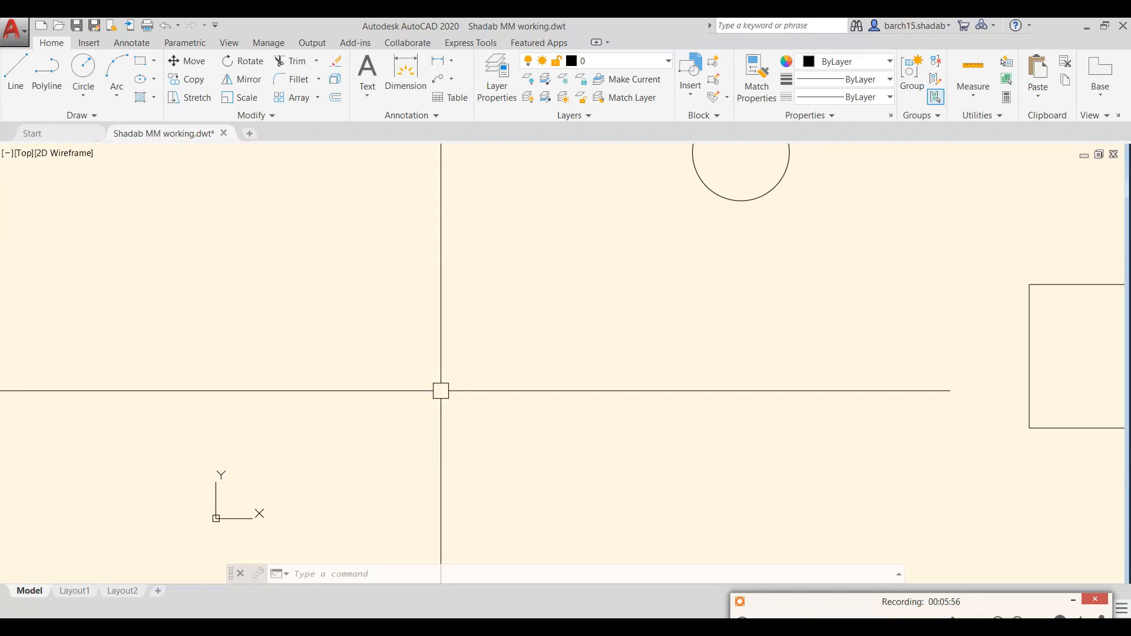
pyautogui.write('L')
pyautogui.press('Return')
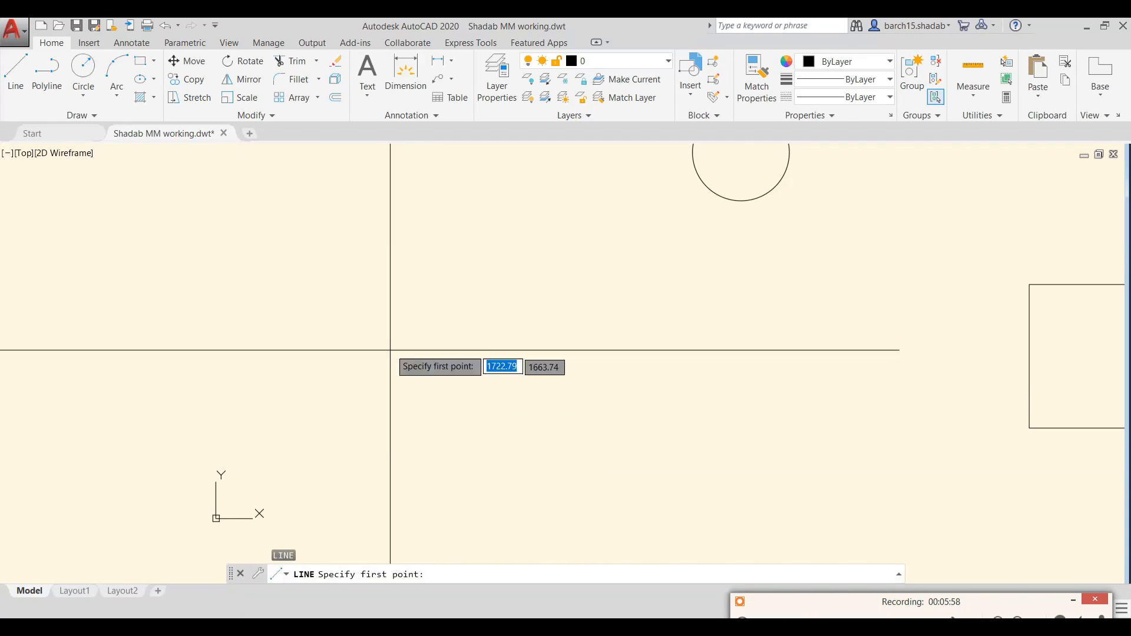
pyautogui.click(390, 497)
pyautogui.click(556, 498)
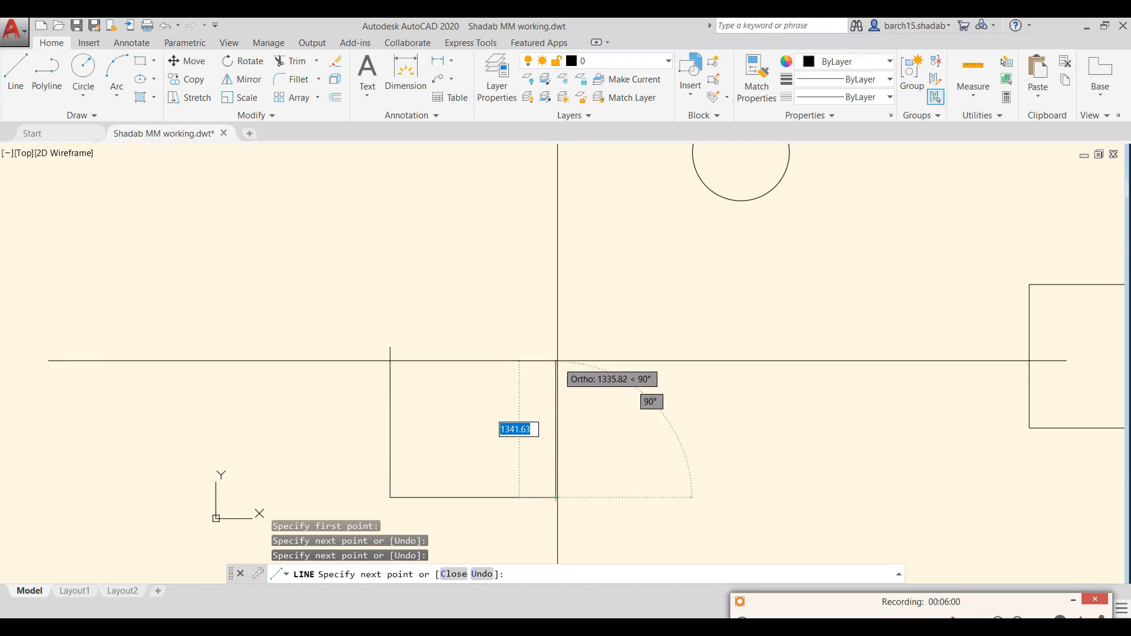
pyautogui.click(556, 369)
pyautogui.click(345, 369)
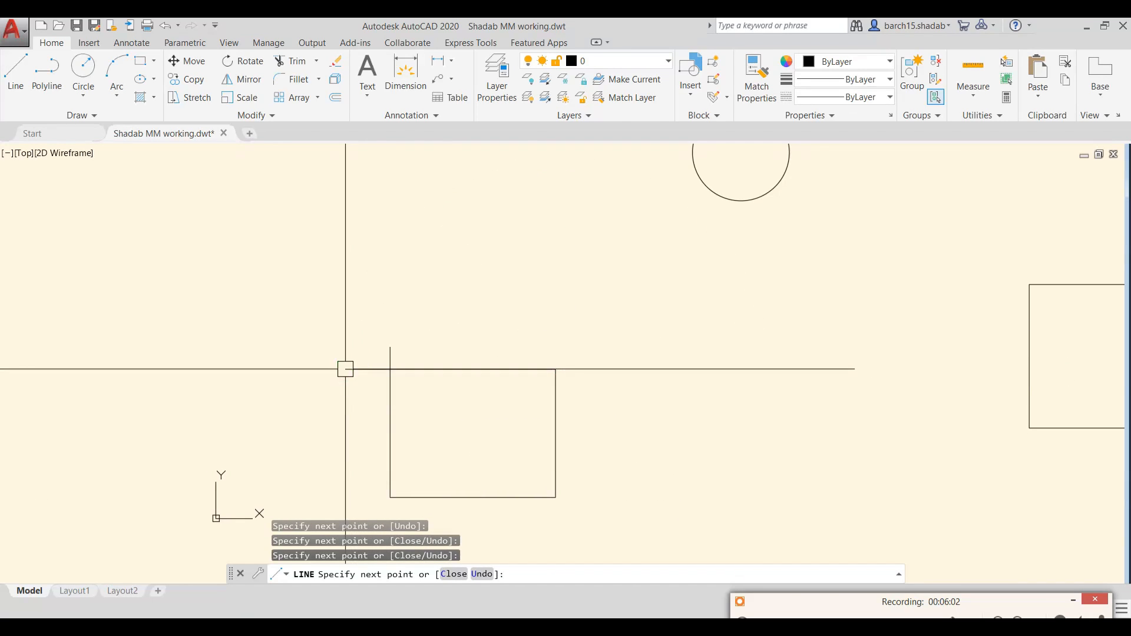
pyautogui.press('Escape')
pyautogui.press('Escape')
pyautogui.scroll(6, 366, 371)
pyautogui.scroll(-6, 483, 368)
pyautogui.moveTo(483, 369); pyautogui.dragTo(440, 357, button='middle')
pyautogui.scroll(4, 410, 352)
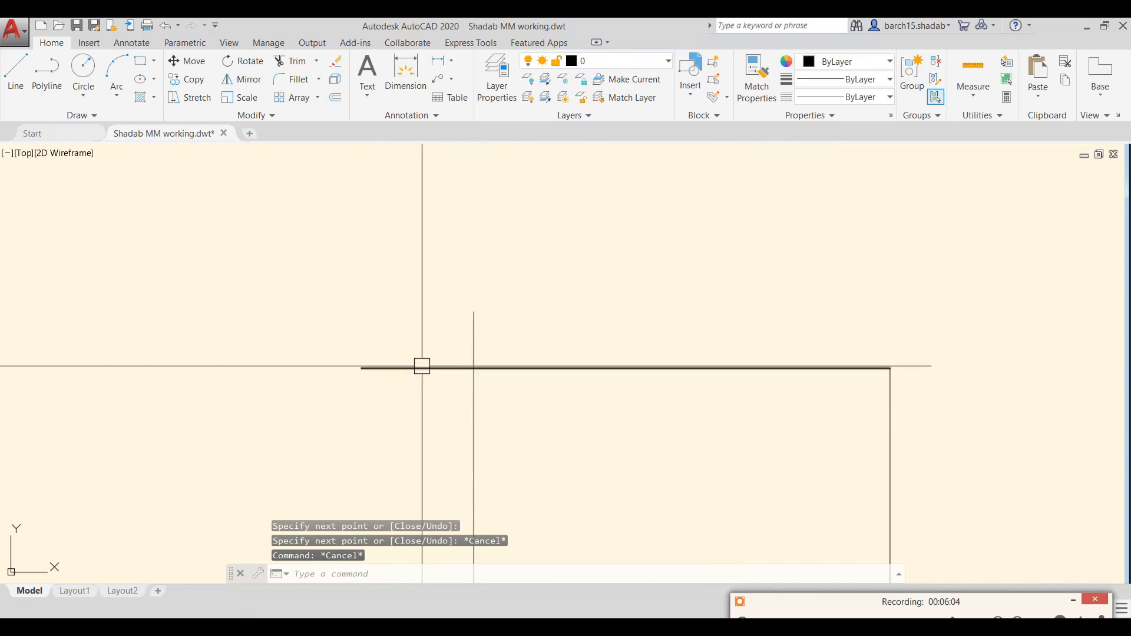
pyautogui.scroll(-2, 514, 379)
pyautogui.scroll(2, 517, 405)
pyautogui.moveTo(517, 404)
pyautogui.mouseDown(button='middle')
pyautogui.moveTo(485, 388)
pyautogui.moveTo(429, 310)
pyautogui.moveTo(435, 328)
pyautogui.mouseUp(button='middle')
pyautogui.scroll(-2, 430, 312)
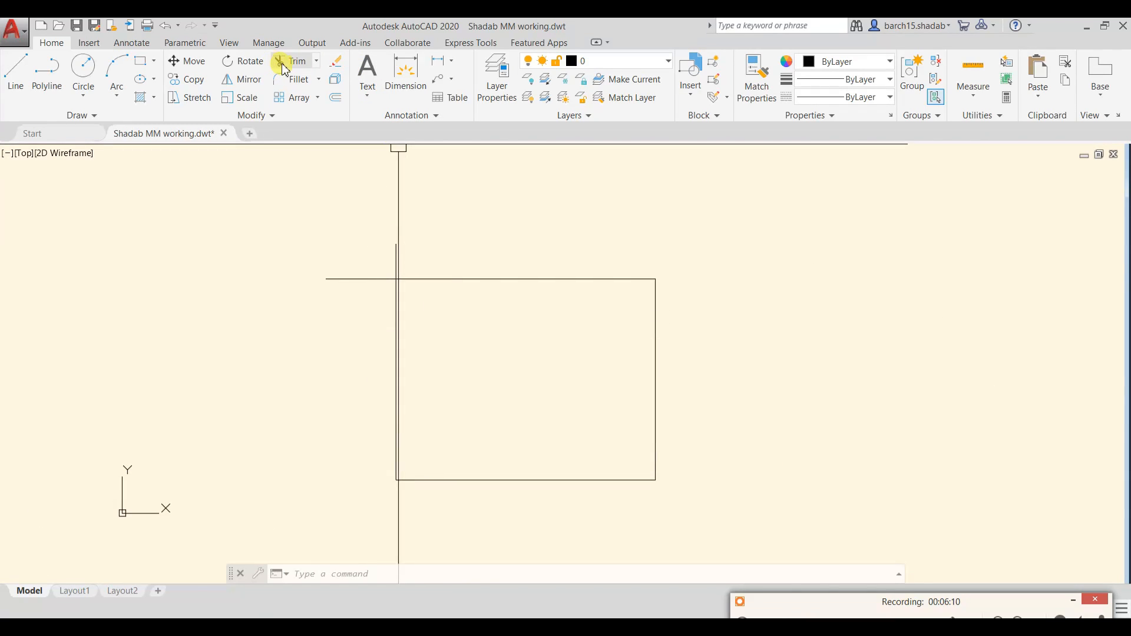
pyautogui.write('r')
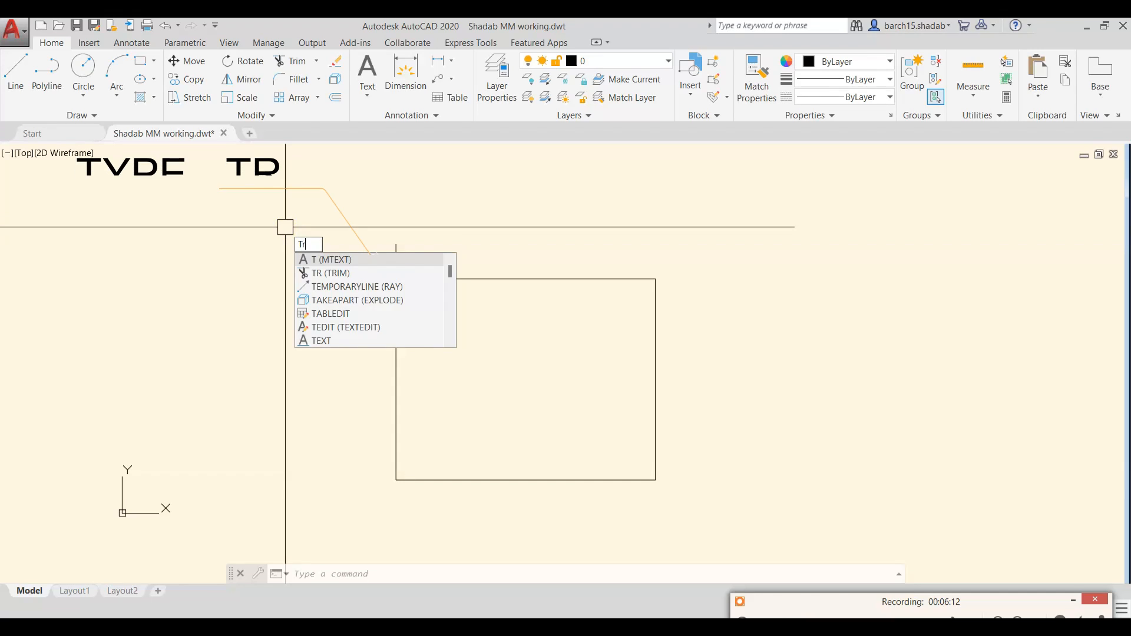
pyautogui.press('Return')
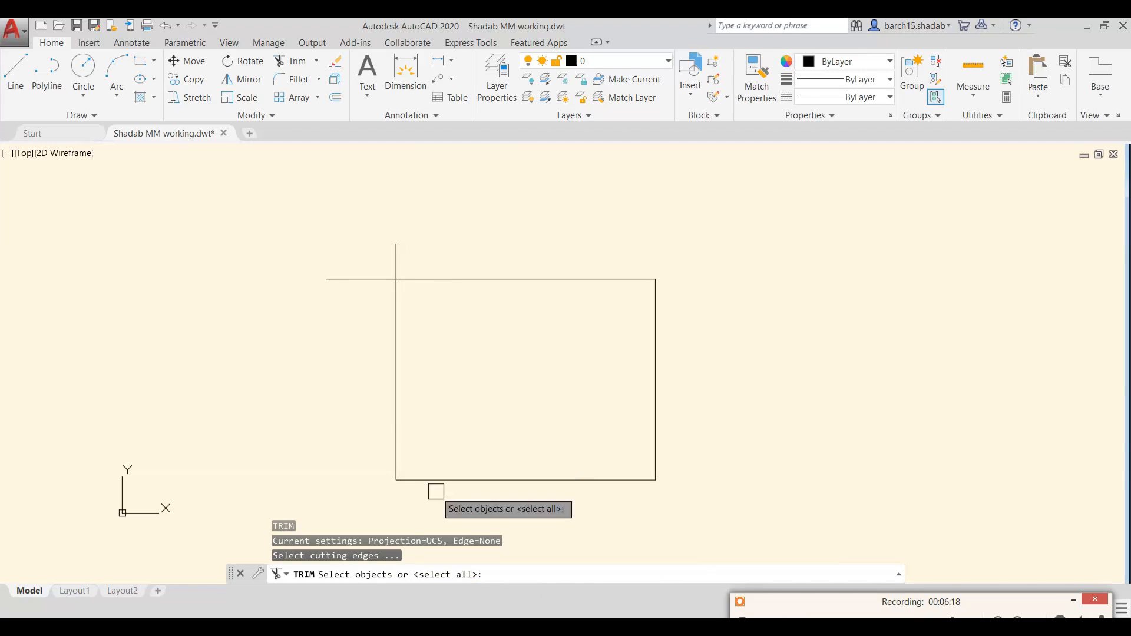
pyautogui.click(364, 280)
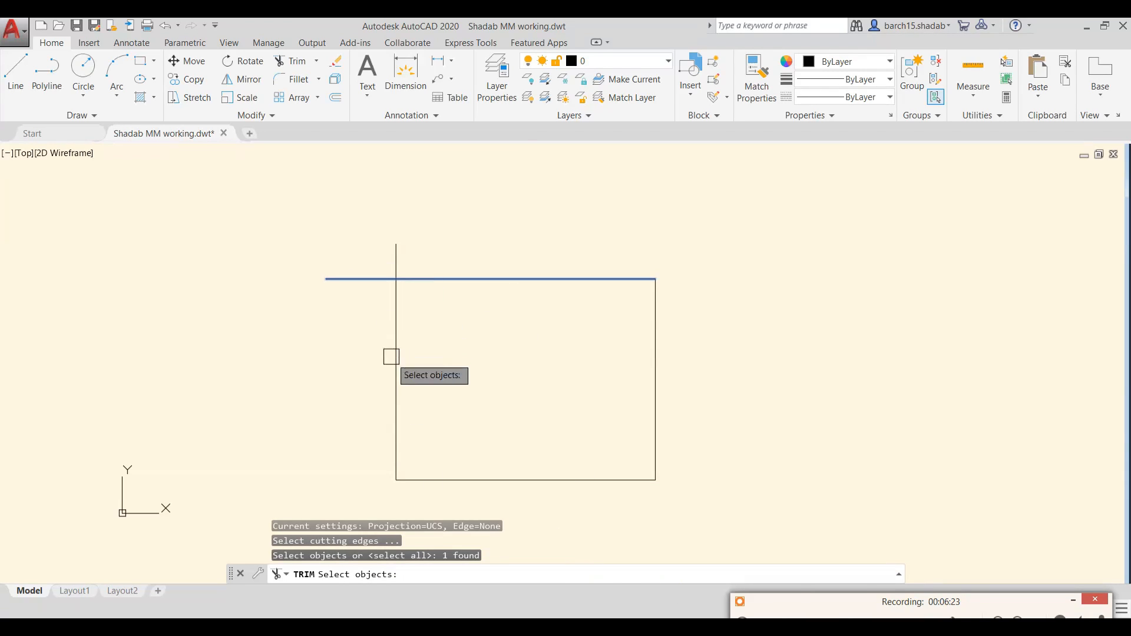
pyautogui.press('Return')
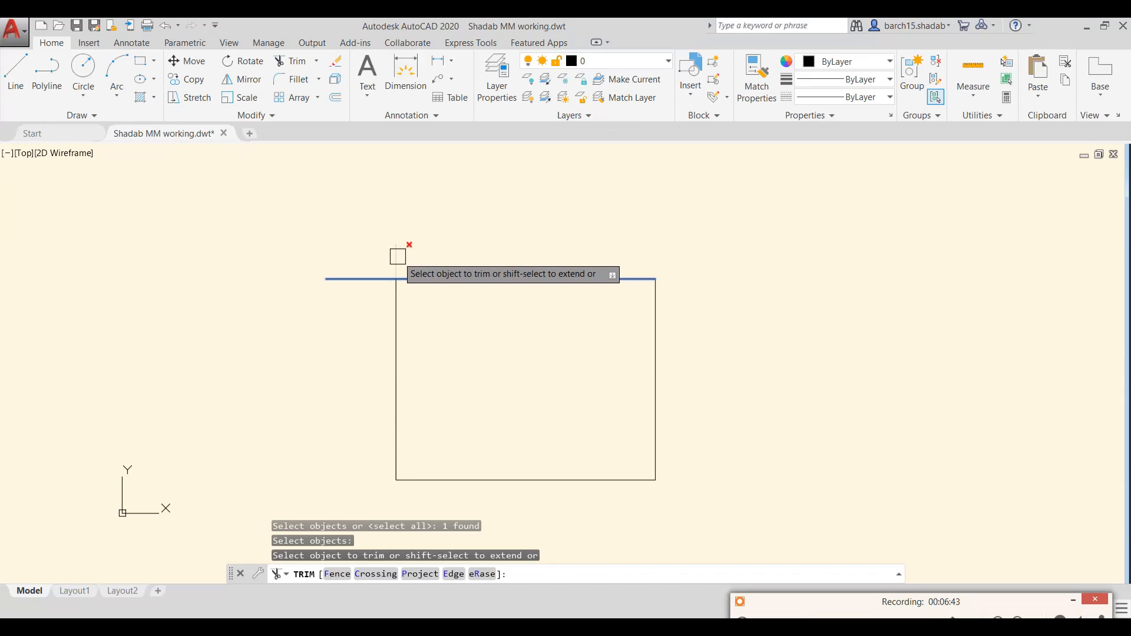
pyautogui.press('Escape')
pyautogui.press('Escape')
# - Copy the four-line figure horizontally to the right by about 2713 units
pyautogui.click(677, 209)
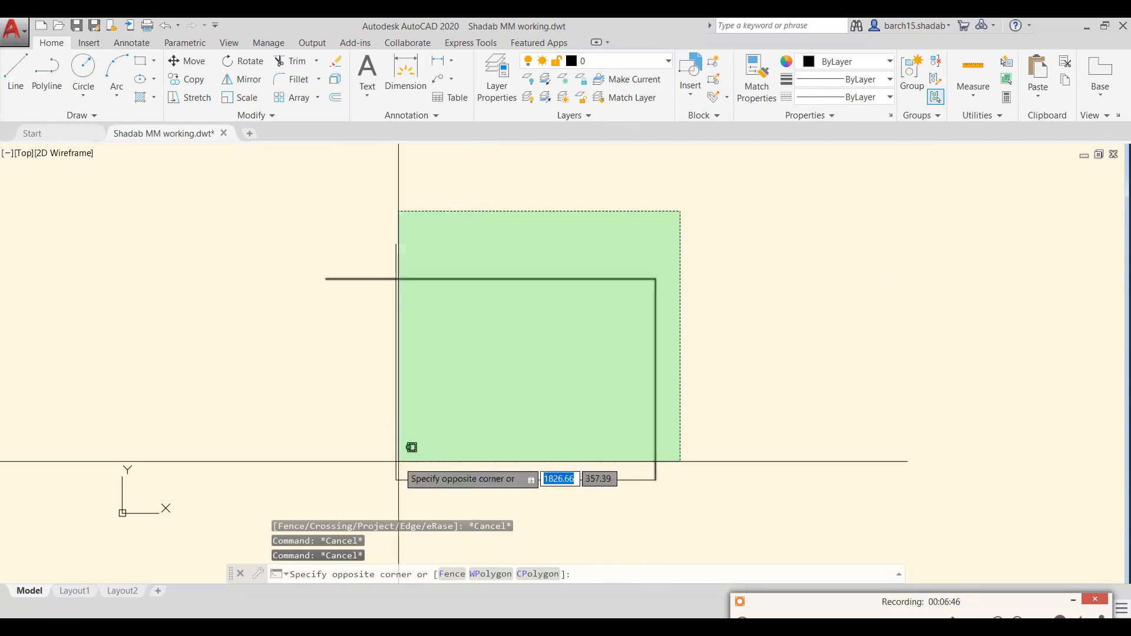
pyautogui.click(332, 471)
pyautogui.moveTo(391, 455); pyautogui.dragTo(298, 430, button='middle')
pyautogui.write('co')
pyautogui.press('Return')
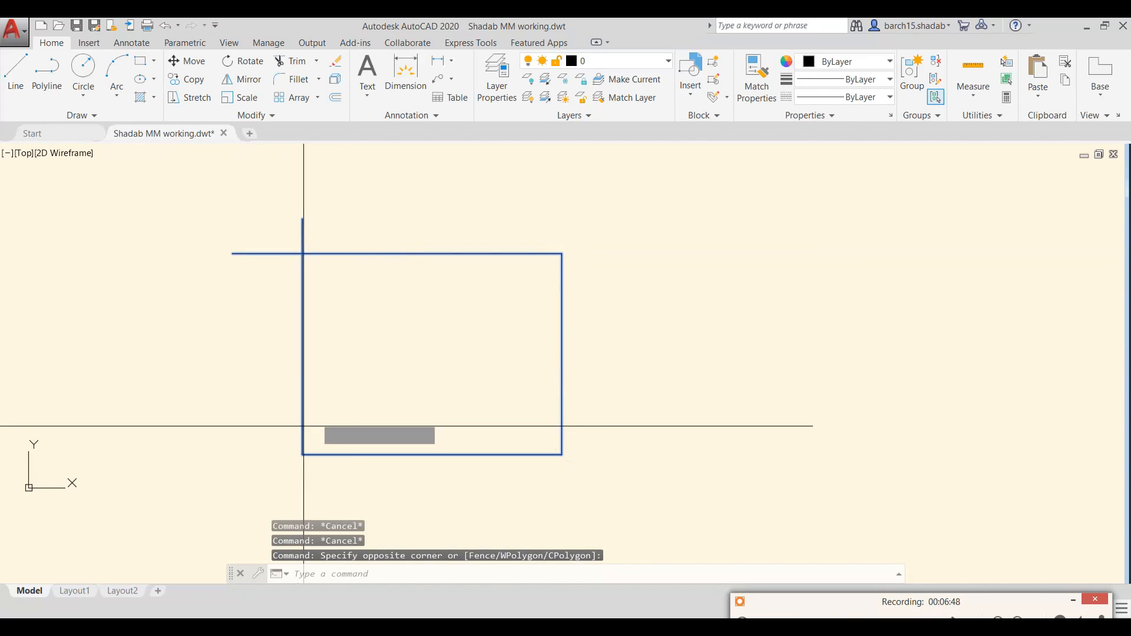
pyautogui.click(413, 324)
pyautogui.scroll(-2, 413, 324)
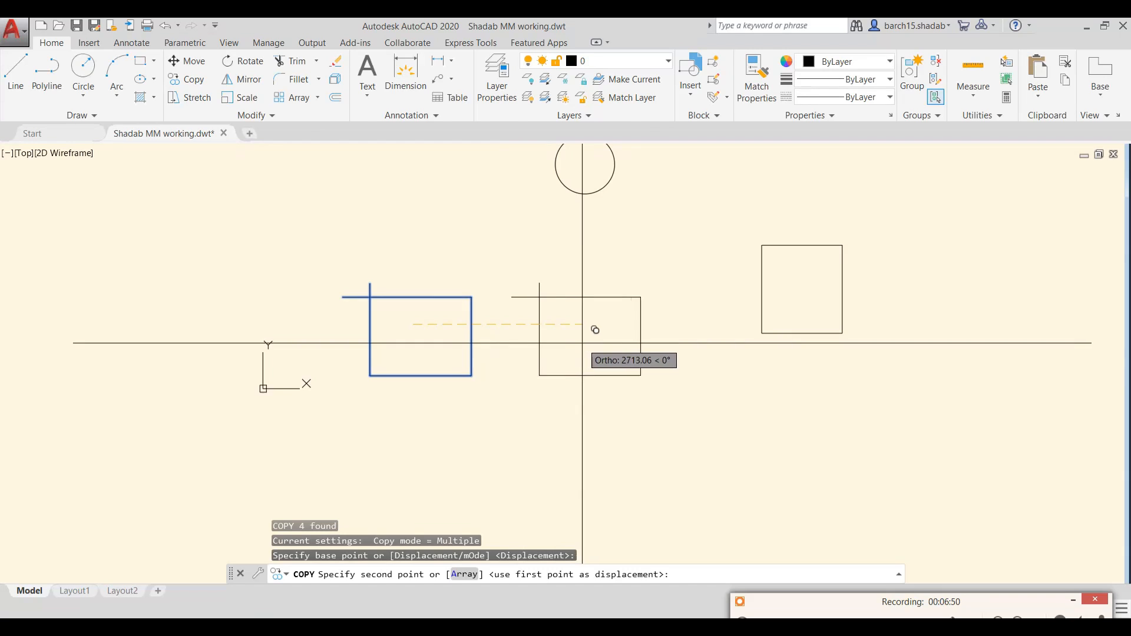
pyautogui.click(595, 330)
pyautogui.press('Escape')
pyautogui.press('Escape')
# - Copy both figures, leaving out the right figure's right edge, straight down to form a second row
pyautogui.click(628, 409)
pyautogui.click(372, 274)
pyautogui.write('c')
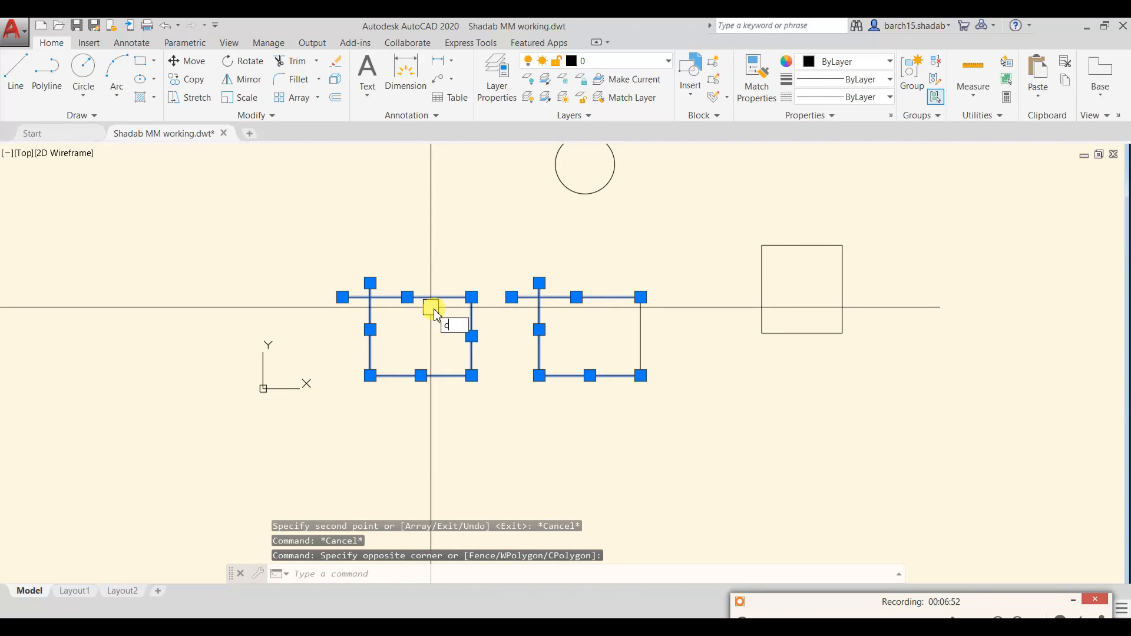
pyautogui.write('o')
pyautogui.press('Return')
pyautogui.click(498, 325)
pyautogui.scroll(-2, 500, 328)
pyautogui.click(501, 405)
pyautogui.press('Escape')
pyautogui.press('Escape')
# - Trim the vertical overshoot above the upper-left figure, using its top horizontal line as the only cutting edge
pyautogui.scroll(4, 436, 363)
pyautogui.moveTo(453, 306); pyautogui.dragTo(404, 333, button='middle')
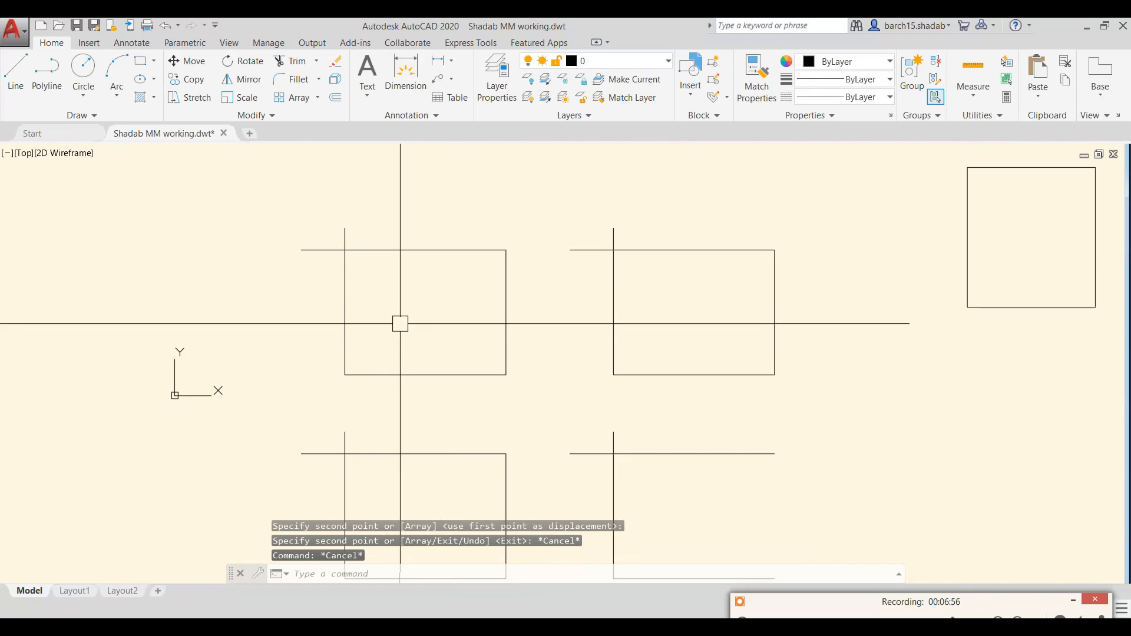
pyautogui.press('Escape')
pyautogui.press('Escape')
pyautogui.write('tr')
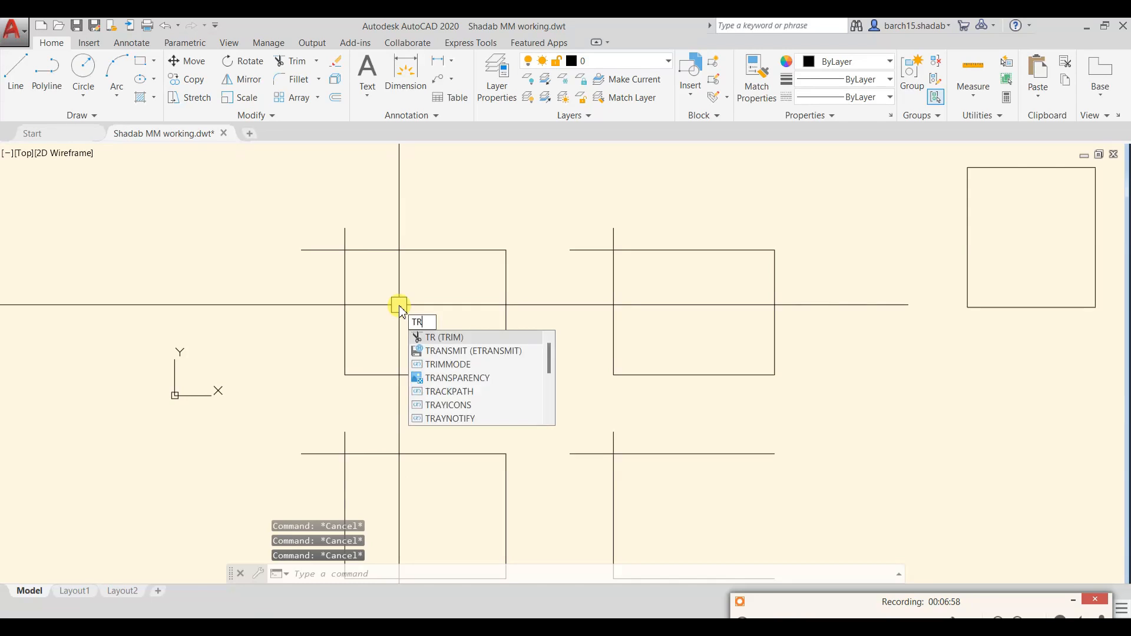
pyautogui.press('Return')
pyautogui.scroll(2, 396, 306)
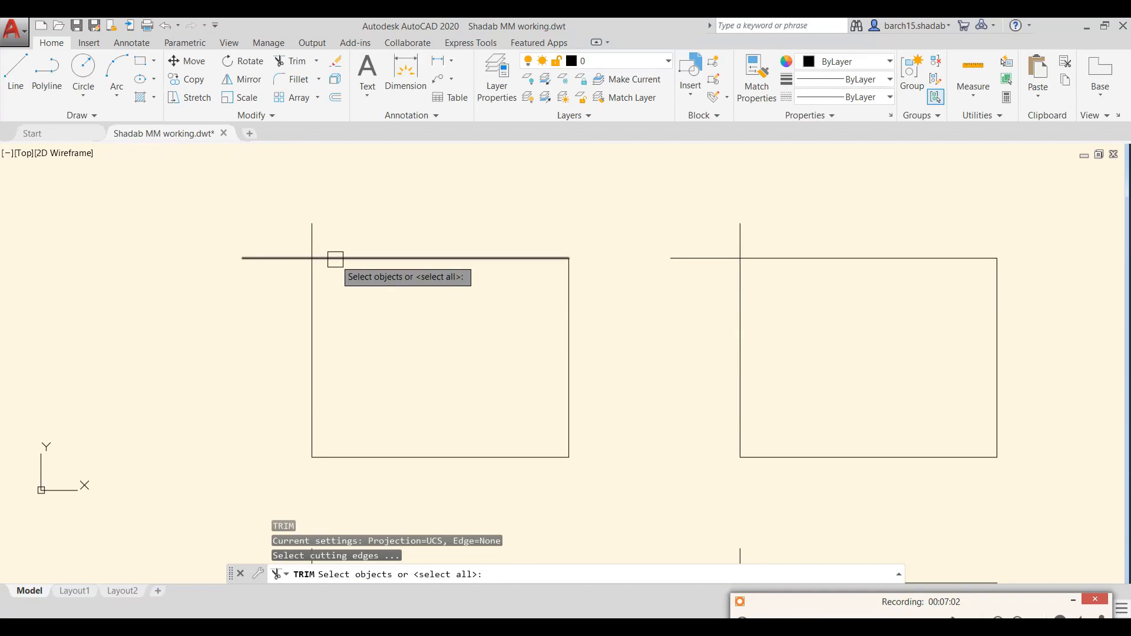
pyautogui.click(335, 259)
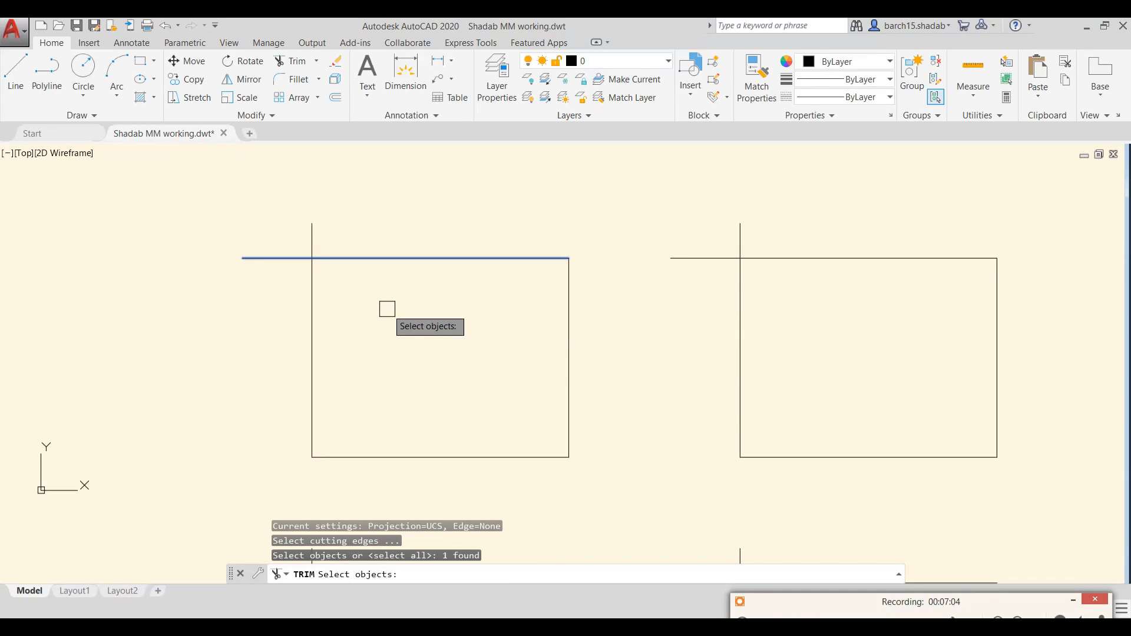
pyautogui.press('Return')
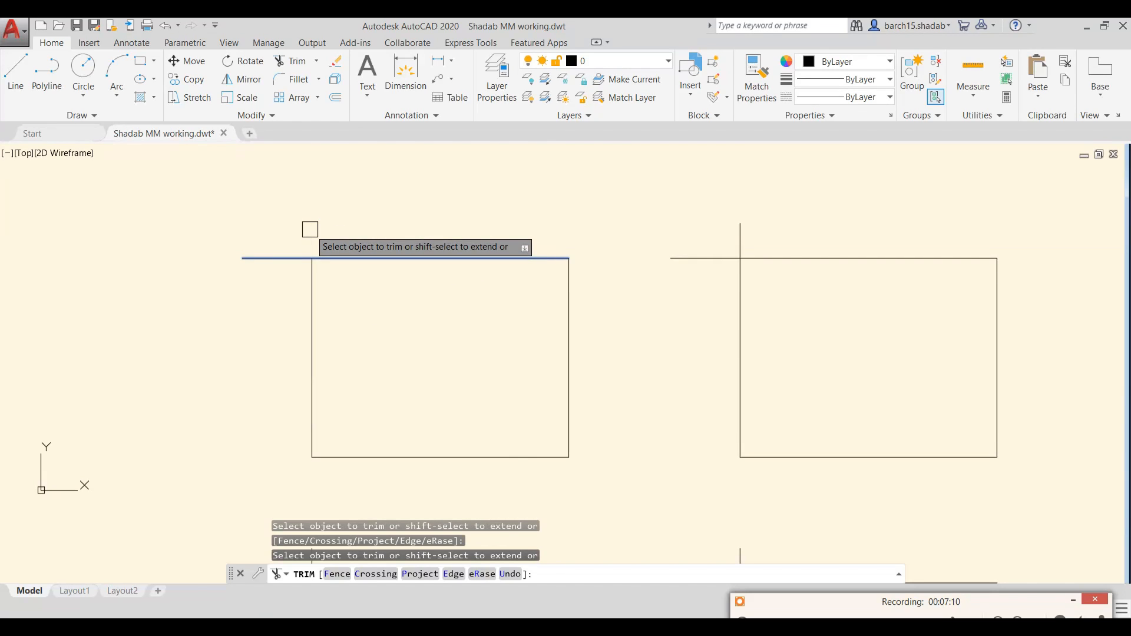
pyautogui.press('Escape')
pyautogui.press('Escape')
# - Trim the horizontal overshoot beside the upper-left figure, using its left vertical line as the only cutting edge
pyautogui.scroll(-3, 222, 331)
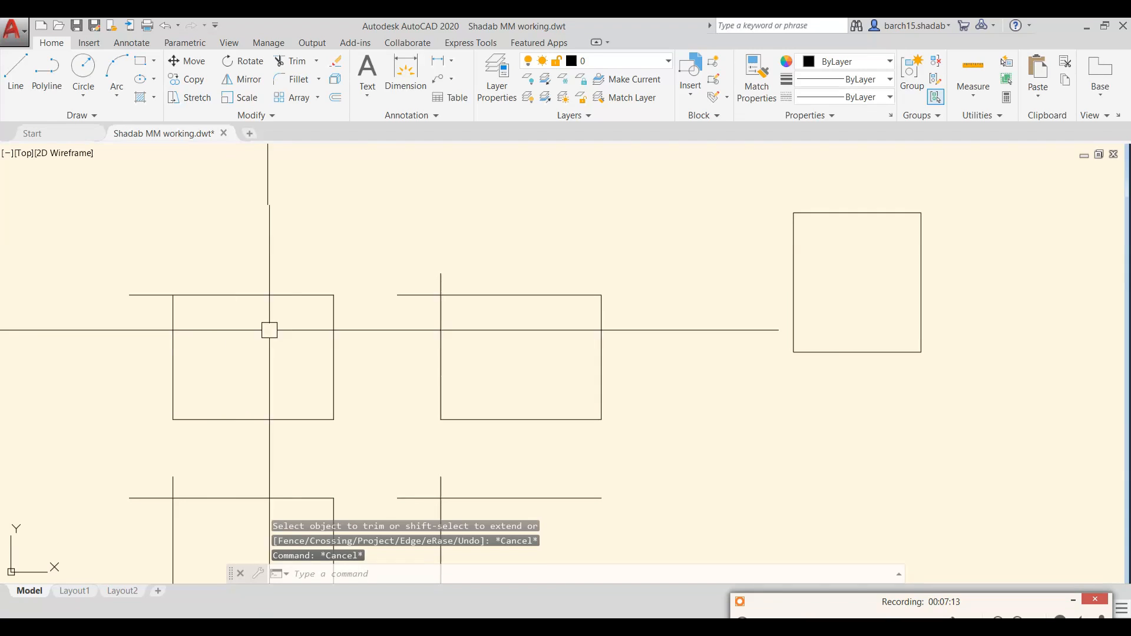
pyautogui.moveTo(269, 329)
pyautogui.mouseDown(button='middle')
pyautogui.moveTo(383, 332)
pyautogui.moveTo(364, 295)
pyautogui.mouseUp(button='middle')
pyautogui.scroll(4, 271, 251)
pyautogui.scroll(-5, 354, 336)
pyautogui.write('t')
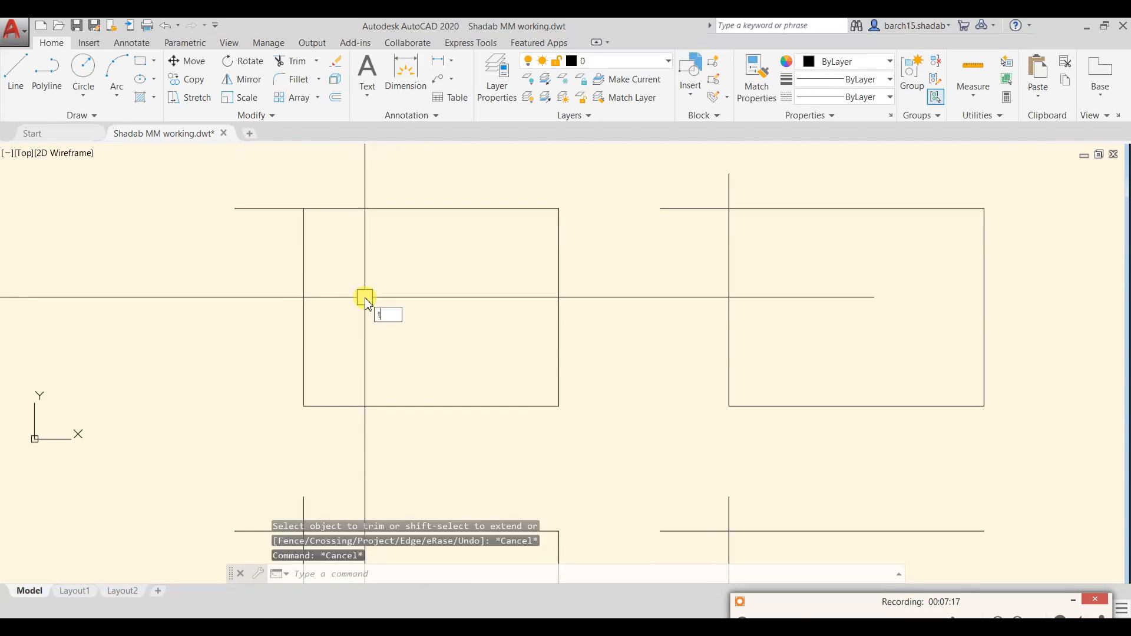
pyautogui.write('r')
pyautogui.press('Return')
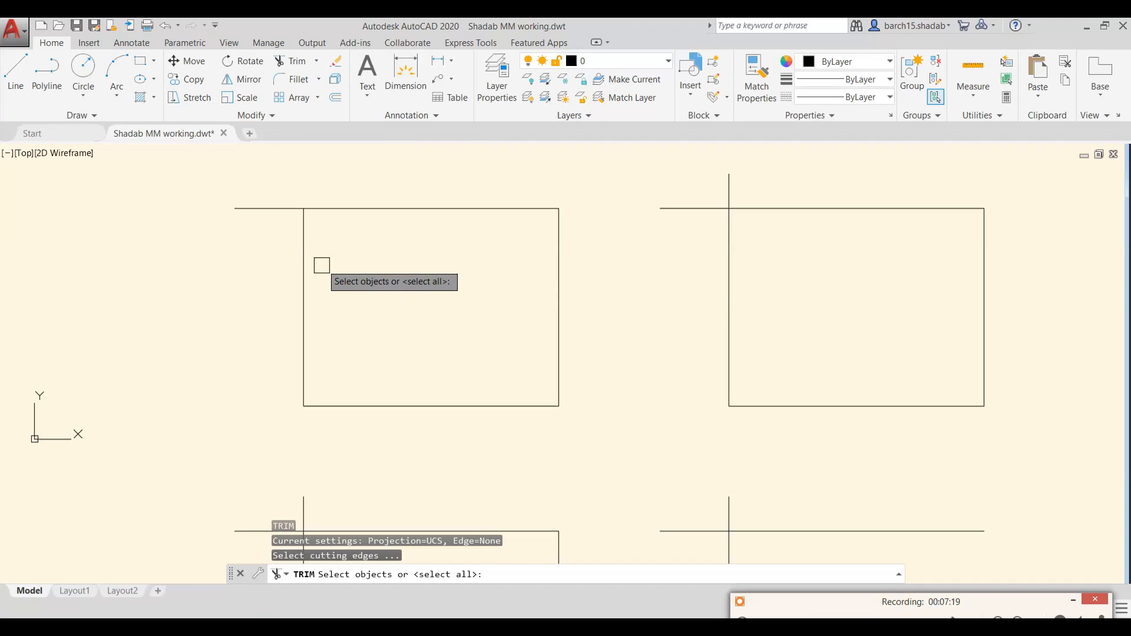
pyautogui.click(303, 242)
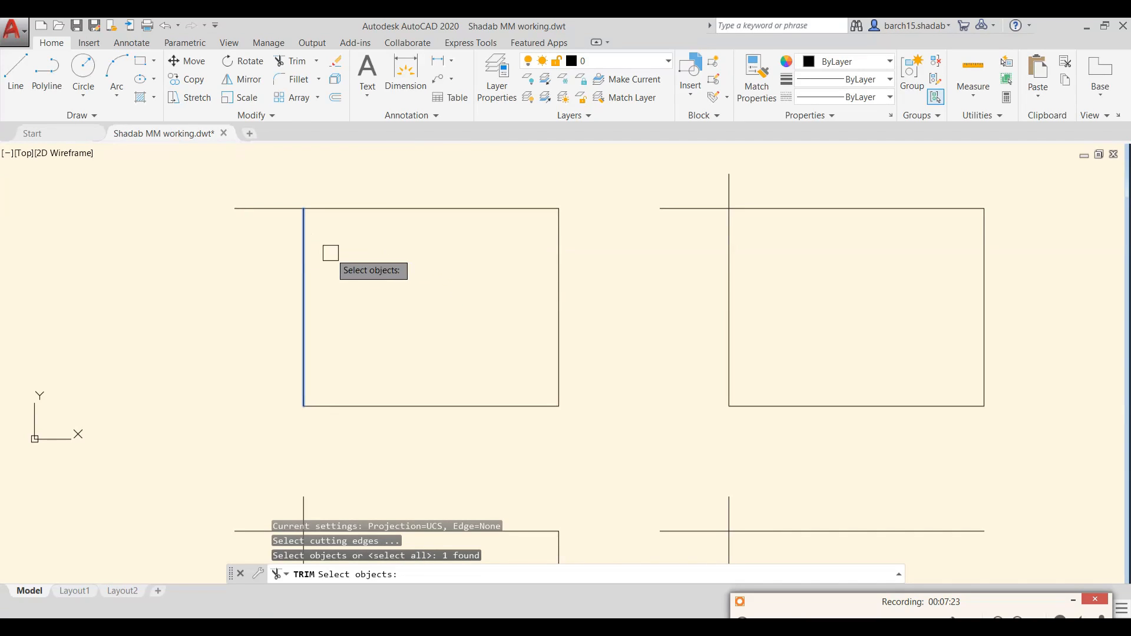
pyautogui.press('Return')
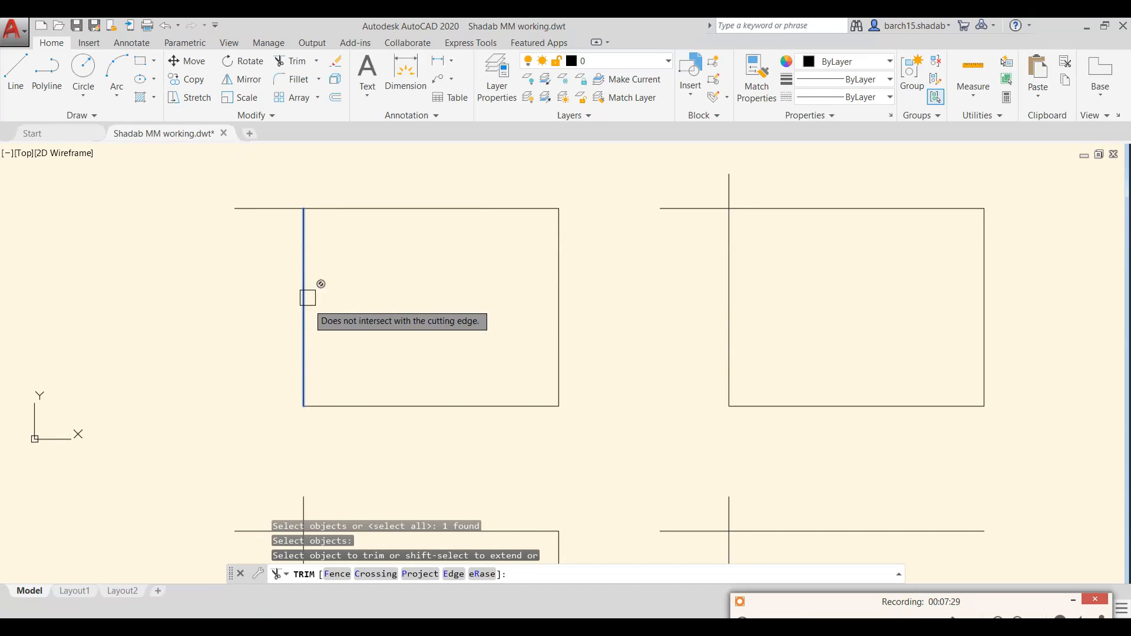
pyautogui.click(263, 208)
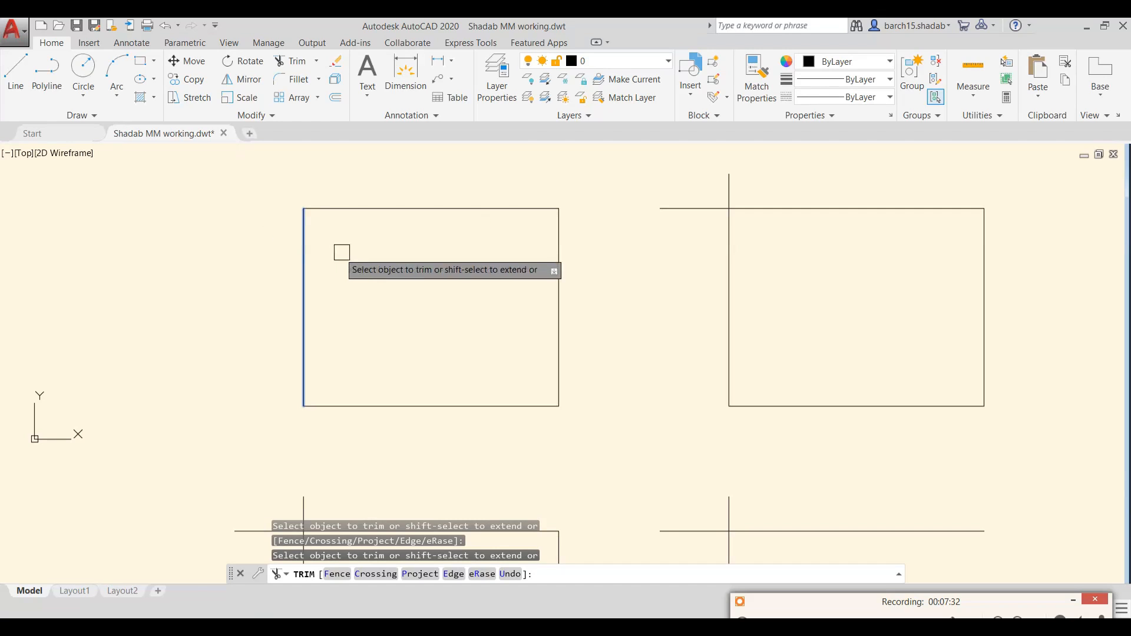
pyautogui.press('Escape')
pyautogui.press('Escape')
# - Try trimming both overshooting ends of the upper-right figure with all objects as cutting edges, and undo that trim
pyautogui.scroll(-3, 311, 303)
pyautogui.scroll(2, 356, 290)
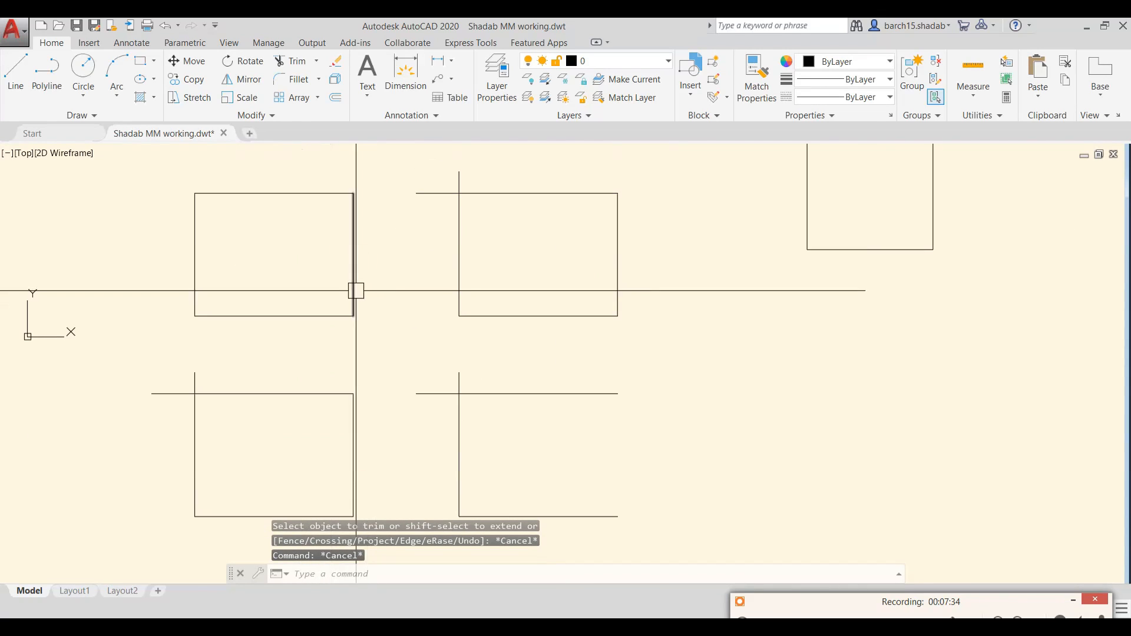
pyautogui.scroll(3, 352, 297)
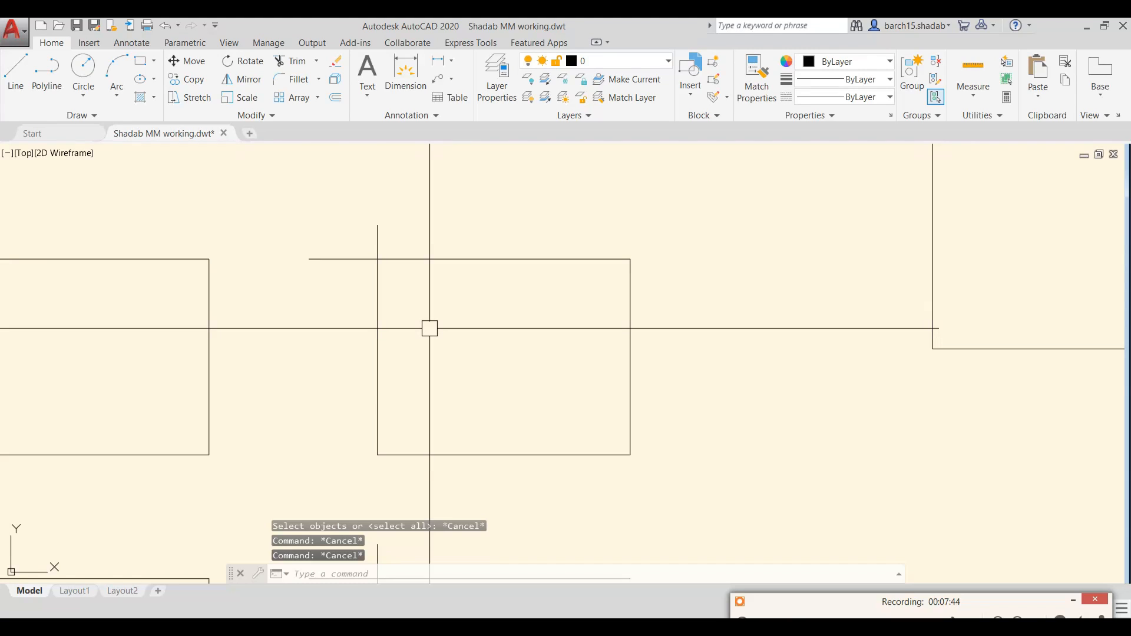
pyautogui.press('Return')
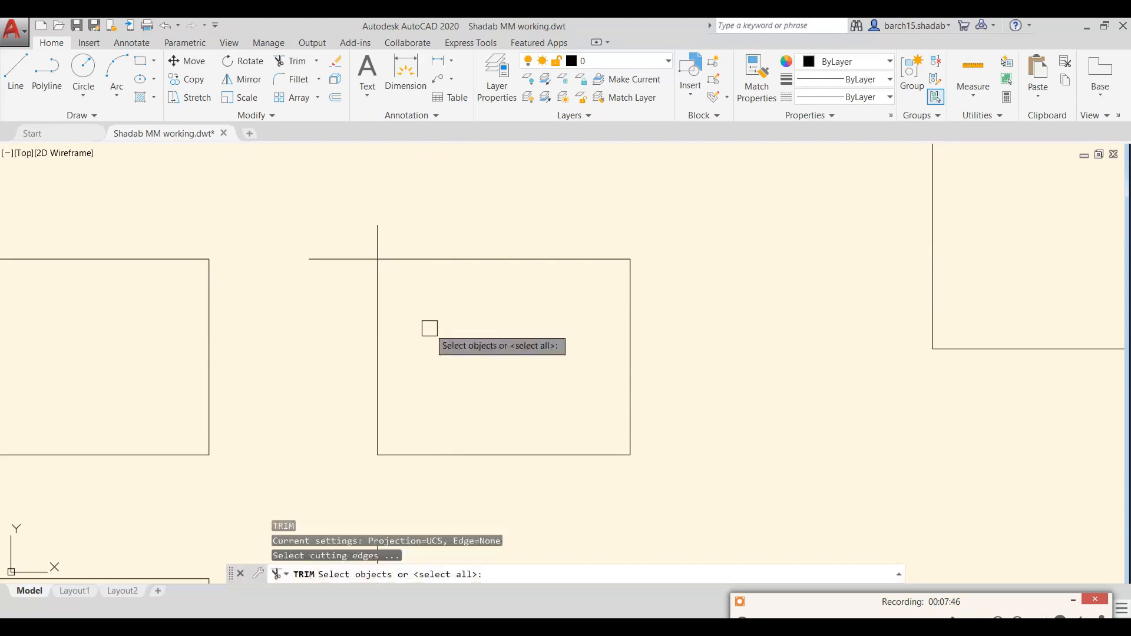
pyautogui.press('Return')
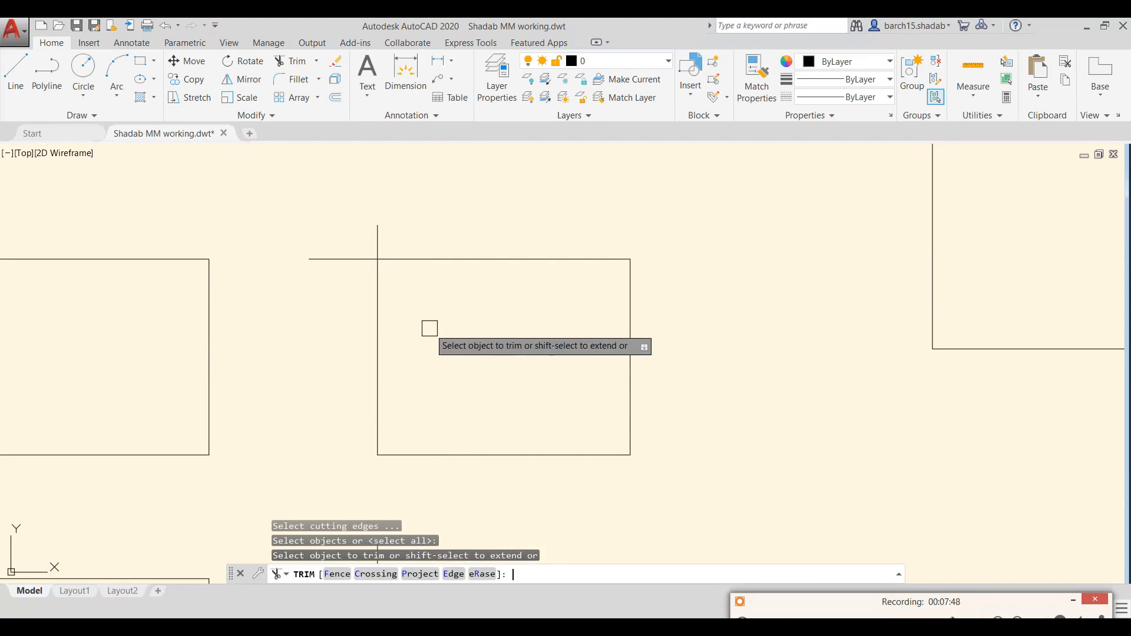
pyautogui.click(380, 236)
pyautogui.click(345, 253)
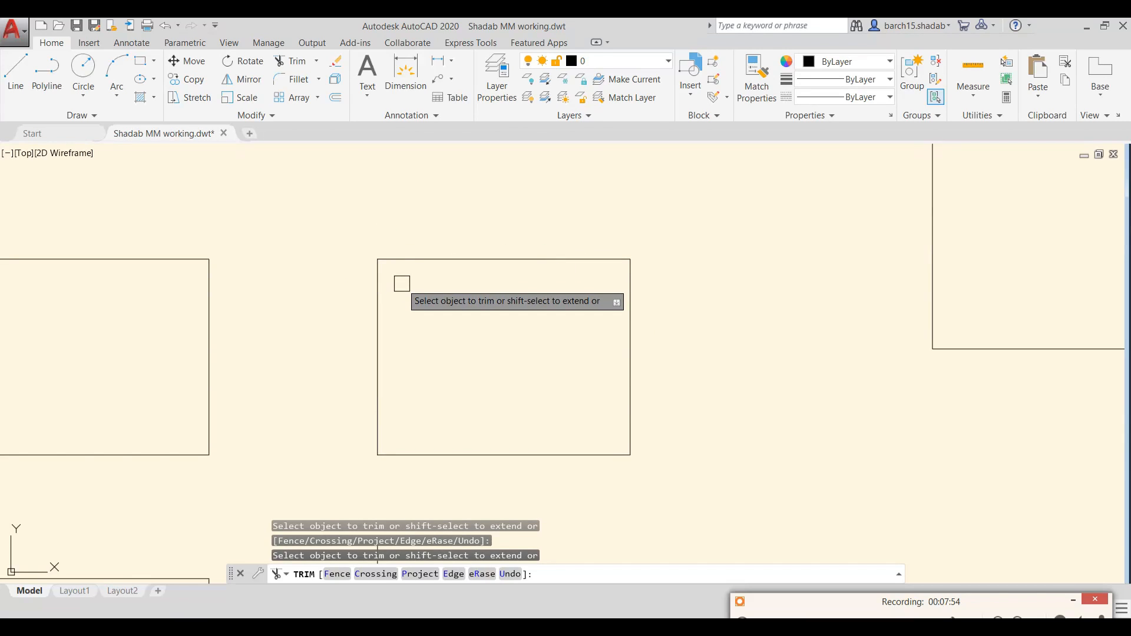
pyautogui.press('Escape')
pyautogui.press('Escape')
pyautogui.press('Escape')
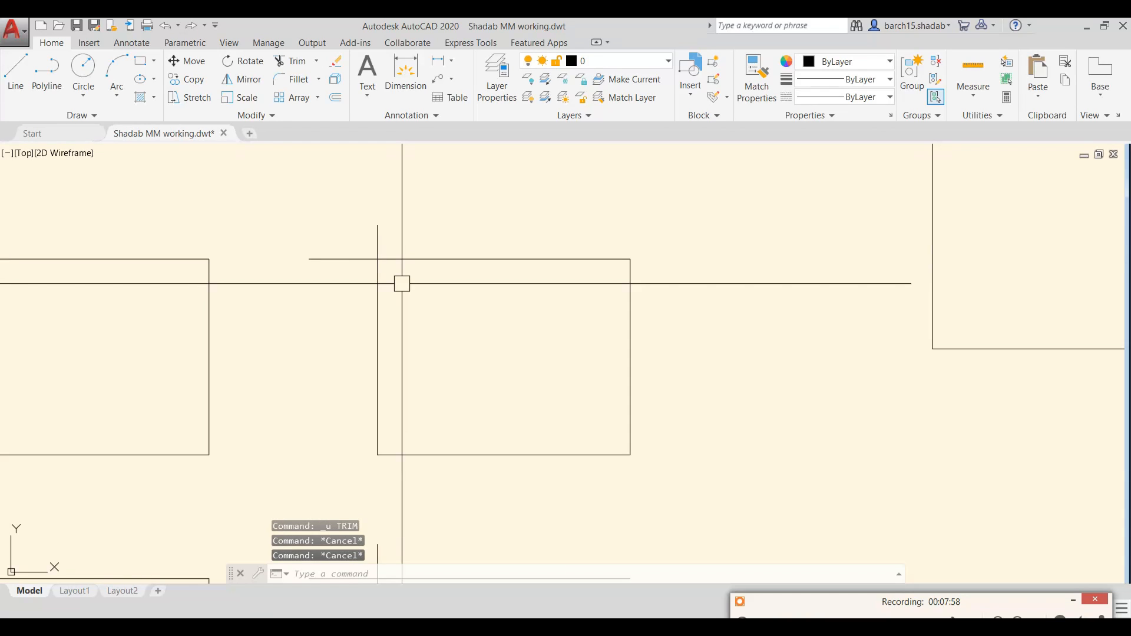
# - Trim the vertical and horizontal overshoots at the upper-right figure's corner, with all objects as cutting edges
pyautogui.moveTo(414, 310); pyautogui.dragTo(473, 286, button='middle')
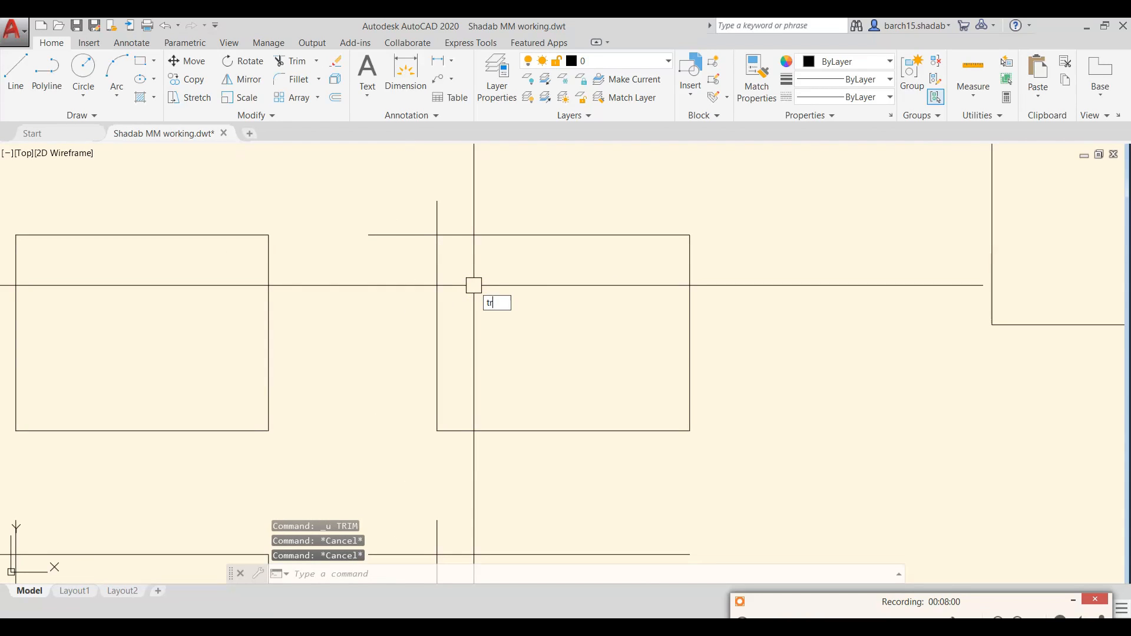
pyautogui.press('Return')
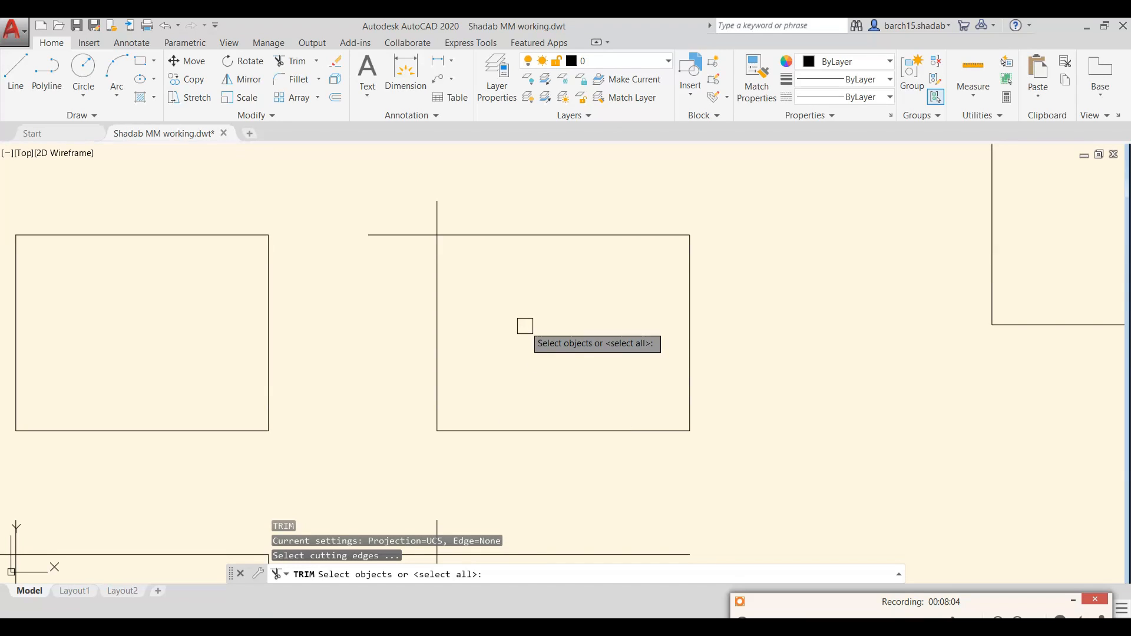
pyautogui.press('Return')
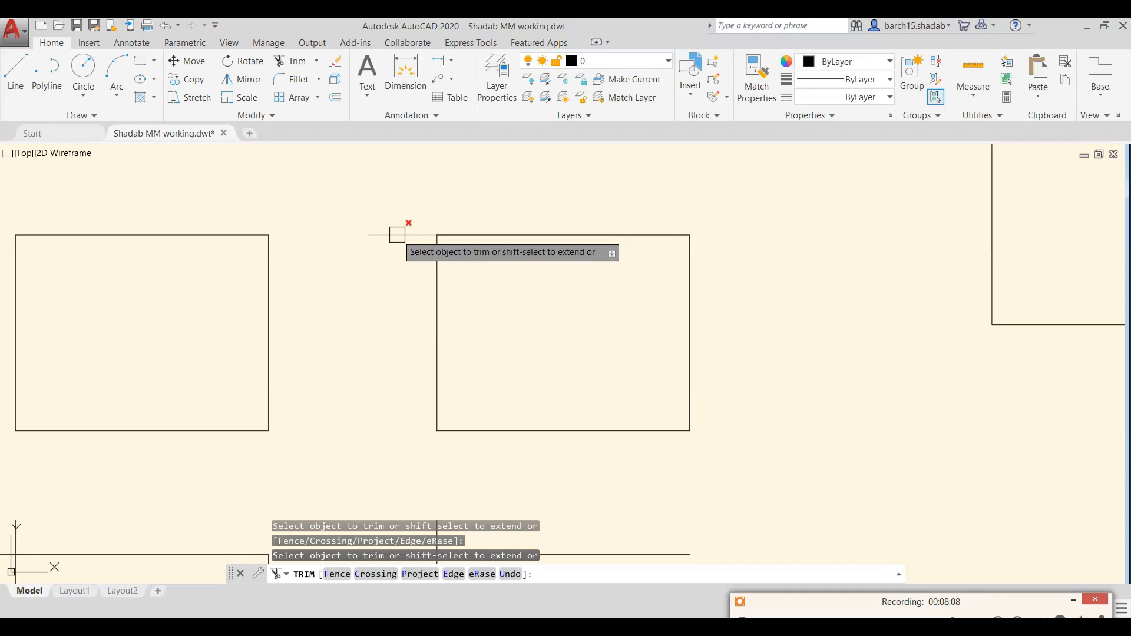
pyautogui.scroll(-2, 462, 320)
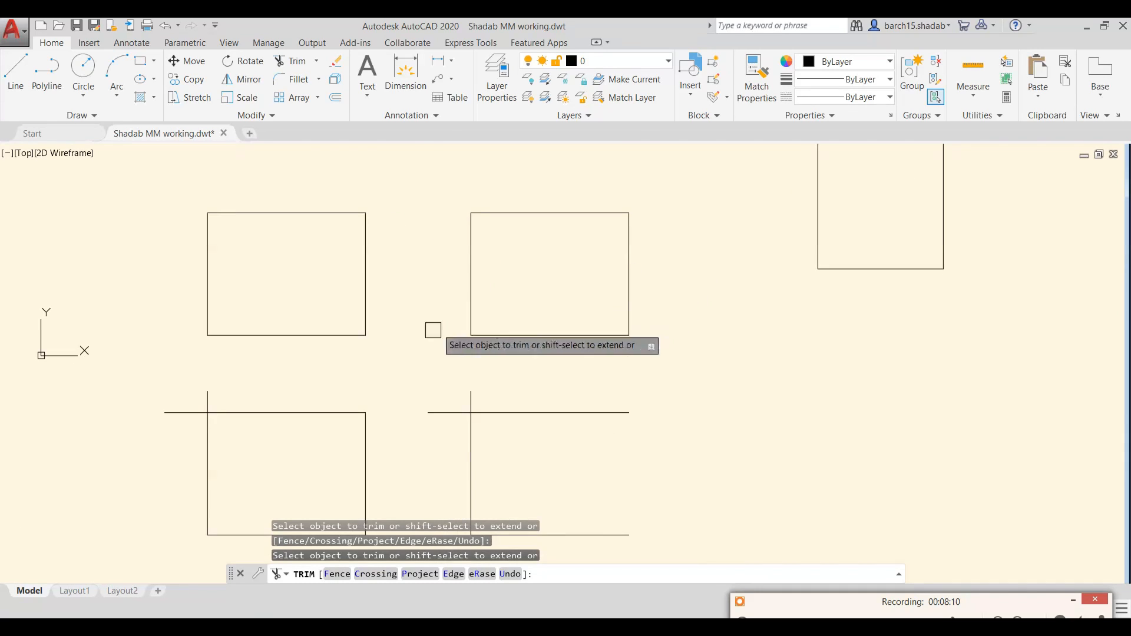
pyautogui.press('Escape')
pyautogui.moveTo(449, 298)
pyautogui.mouseDown(button='middle')
pyautogui.moveTo(547, 235)
pyautogui.moveTo(541, 222)
pyautogui.moveTo(513, 277)
pyautogui.mouseUp(button='middle')
pyautogui.press('Escape')
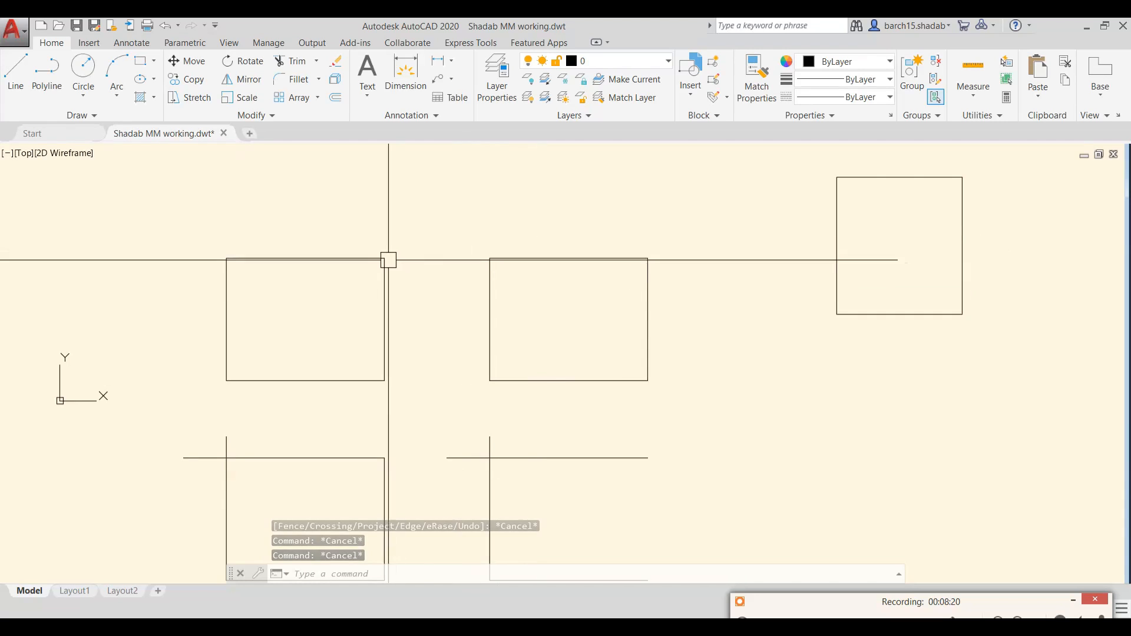
pyautogui.moveTo(241, 307)
pyautogui.mouseDown(button='middle')
pyautogui.moveTo(298, 275)
pyautogui.moveTo(363, 205)
pyautogui.mouseUp(button='middle')
pyautogui.scroll(2, 404, 330)
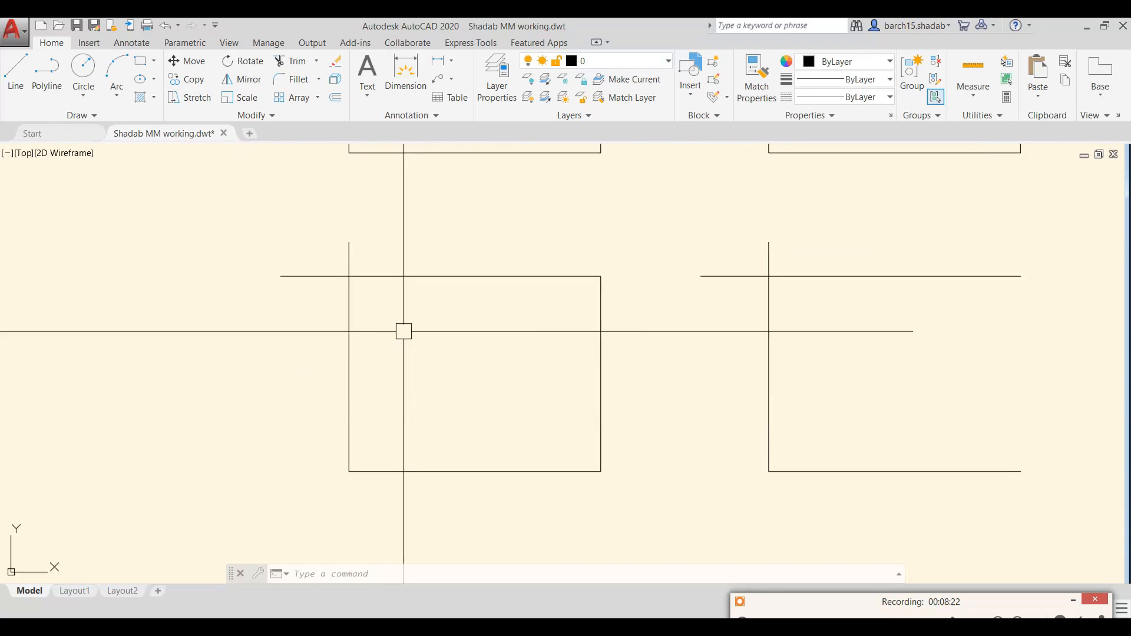
pyautogui.moveTo(404, 330)
pyautogui.mouseDown(button='middle')
pyautogui.moveTo(396, 345)
pyautogui.moveTo(351, 181)
pyautogui.moveTo(316, 217)
pyautogui.mouseUp(button='middle')
pyautogui.scroll(-2, 316, 217)
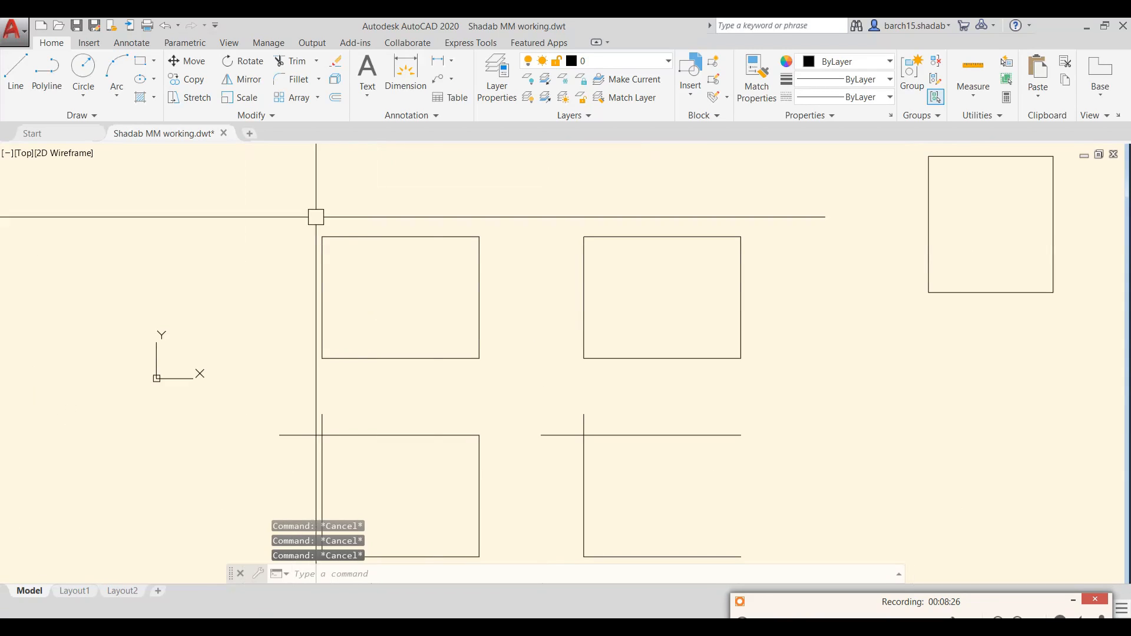
pyautogui.moveTo(347, 524); pyautogui.dragTo(369, 424, button='middle')
pyautogui.scroll(2, 360, 401)
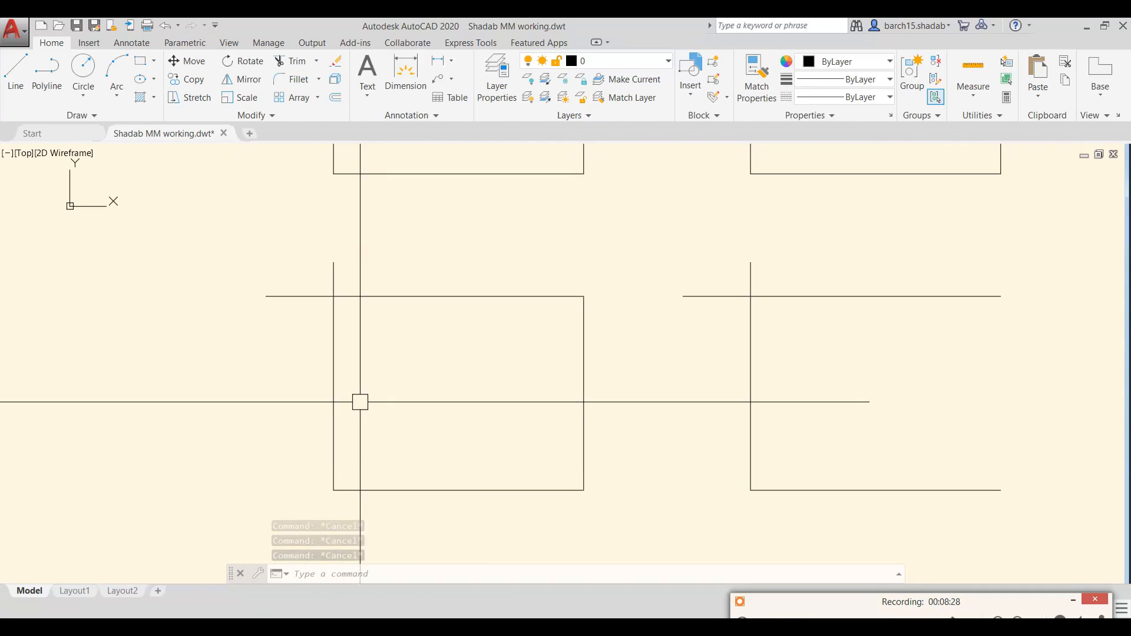
# - Trim both overshooting ends at the lower-left figure's corner, using its left vertical and top horizontal lines as cutting edges
pyautogui.write('tr')
pyautogui.press('Return')
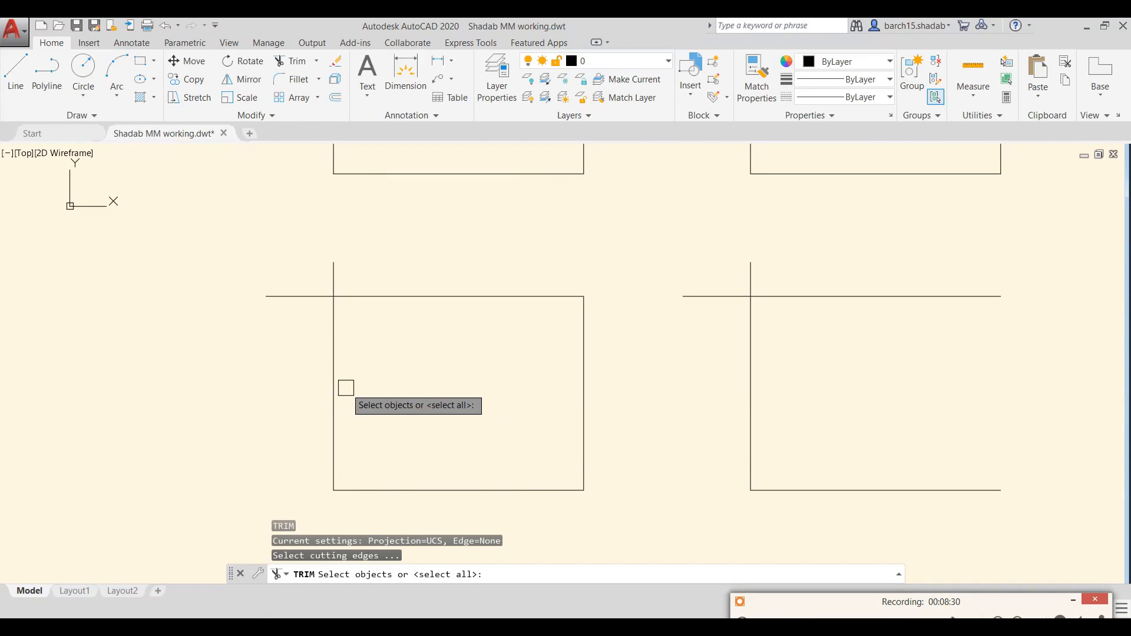
pyautogui.click(333, 363)
pyautogui.click(415, 297)
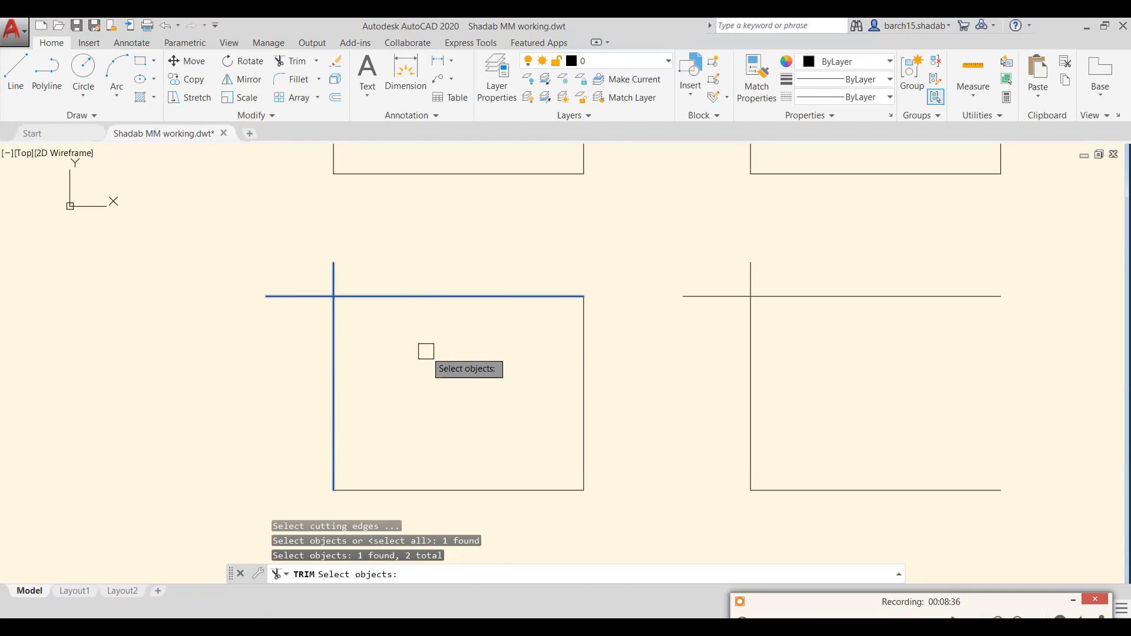
pyautogui.press('Return')
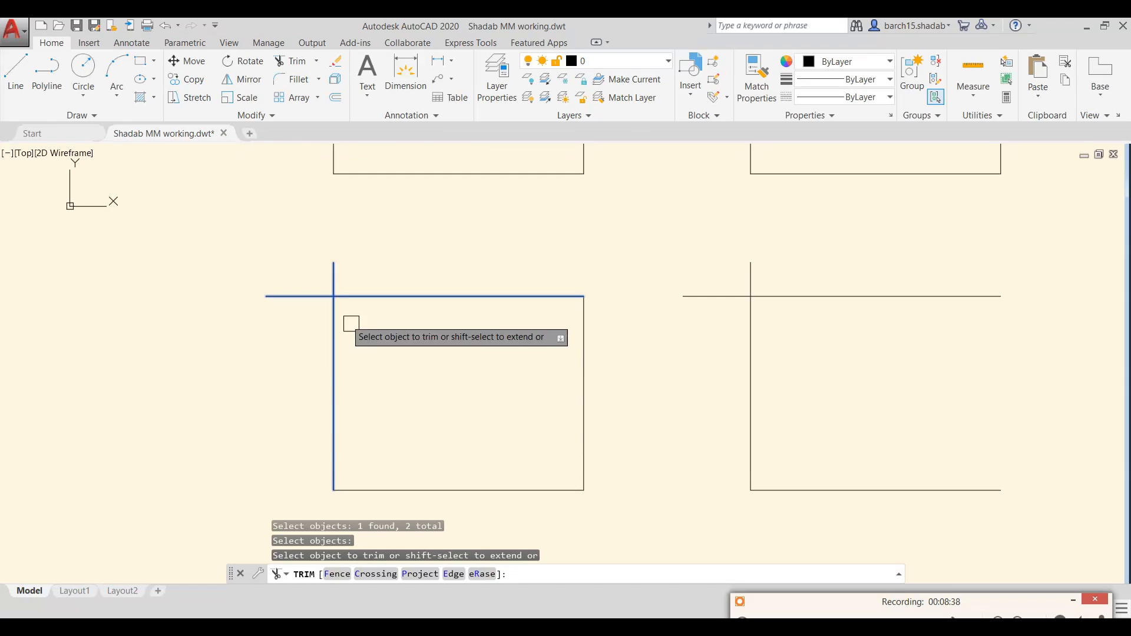
pyautogui.click(335, 273)
pyautogui.click(291, 291)
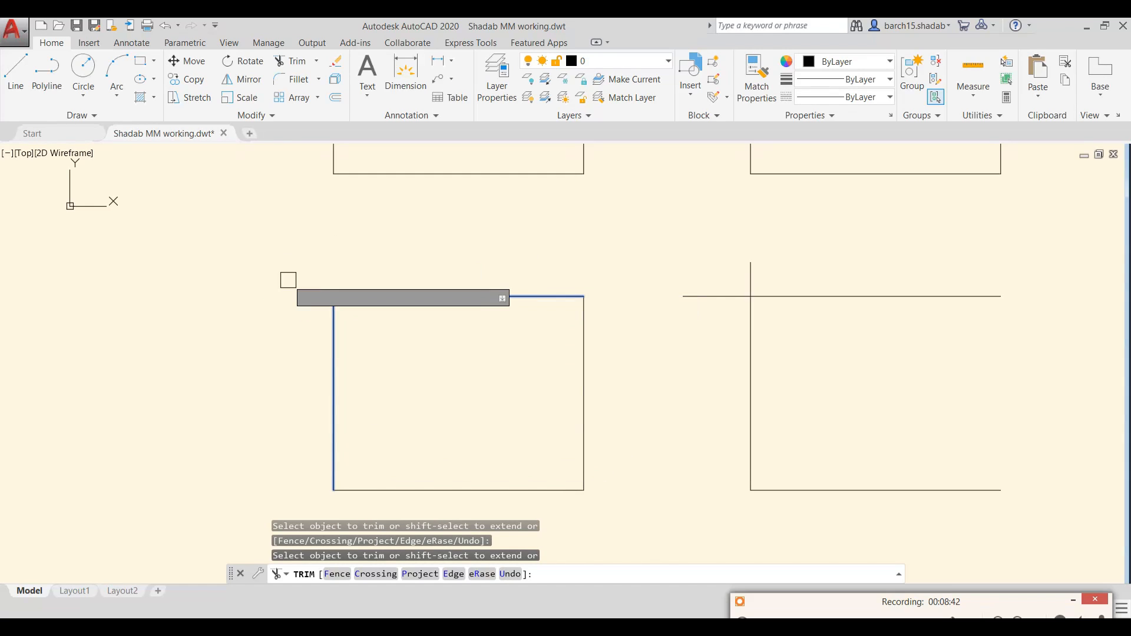
pyautogui.press('Return')
pyautogui.scroll(-3, 353, 266)
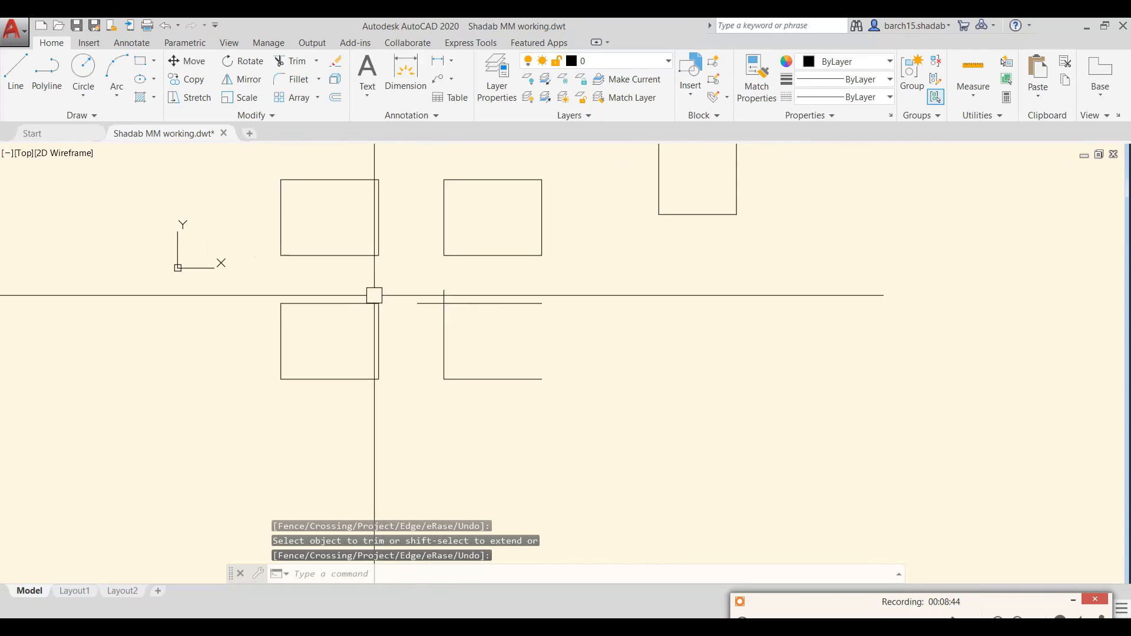
pyautogui.scroll(2, 409, 321)
pyautogui.moveTo(409, 321); pyautogui.dragTo(403, 363, button='middle')
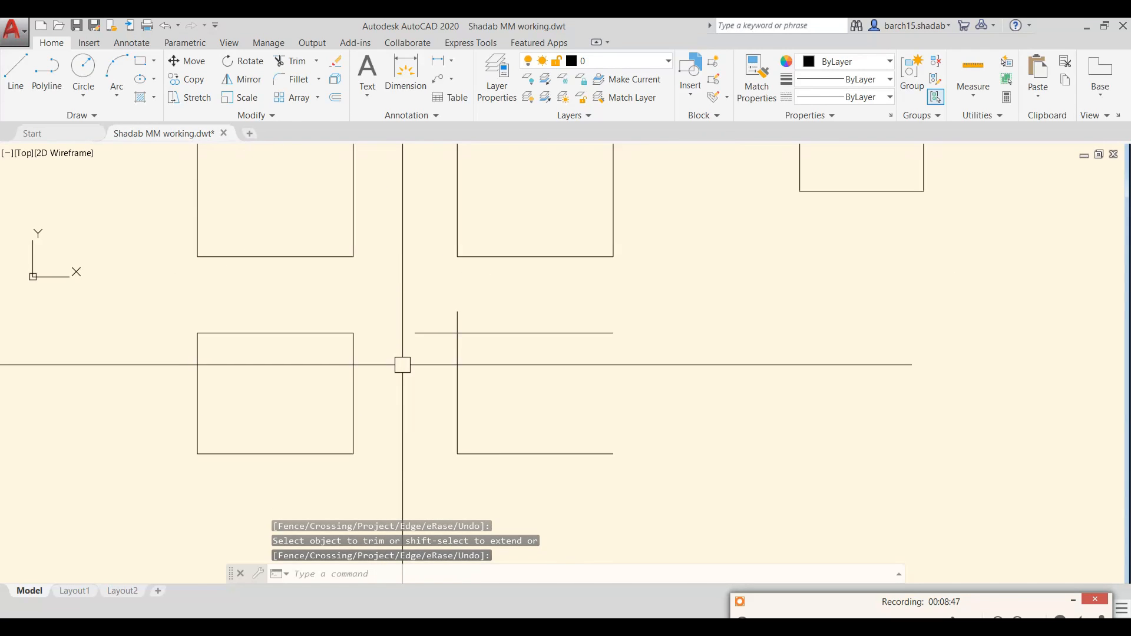
pyautogui.scroll(-5, 402, 364)
pyautogui.scroll(4, 401, 363)
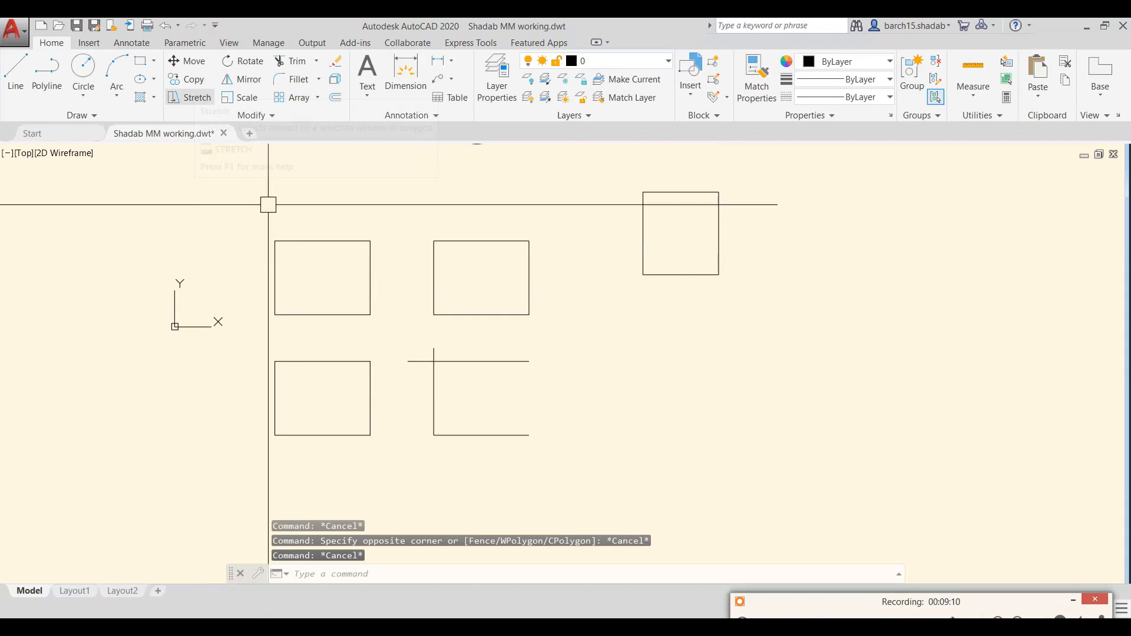
# - Copy the two upper rectangles together twice to the left in a straight row, using a side midpoint as base point and Ortho on
pyautogui.moveTo(289, 262)
pyautogui.mouseDown(button='middle')
pyautogui.moveTo(298, 222)
pyautogui.moveTo(293, 270)
pyautogui.mouseUp(button='middle')
pyautogui.write('CO')
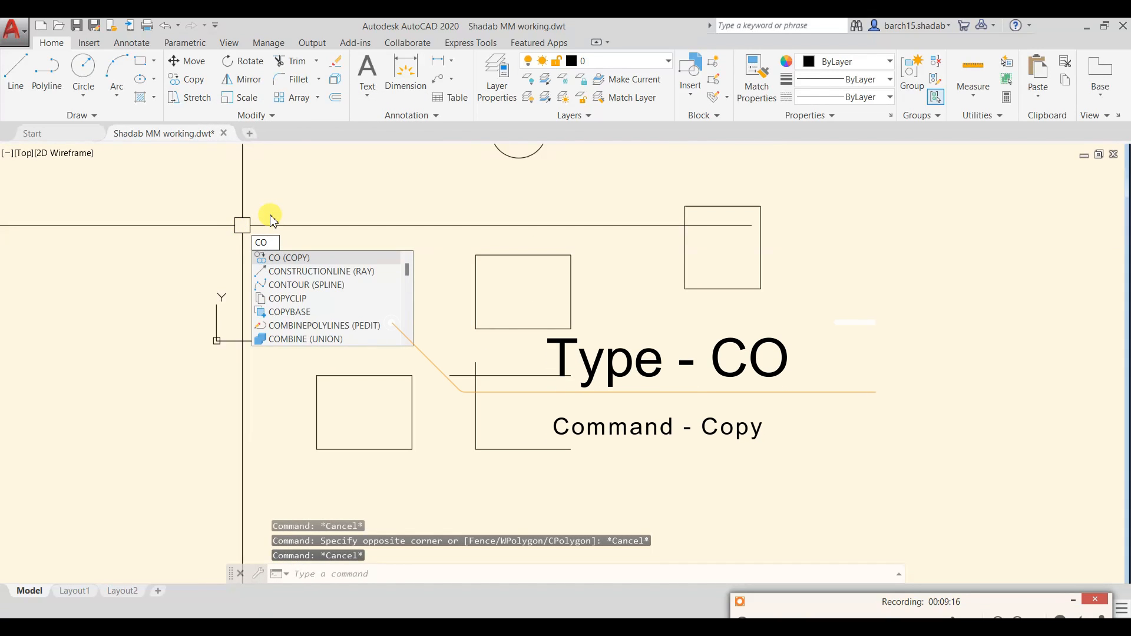
pyautogui.press('Return')
pyautogui.scroll(2, 306, 286)
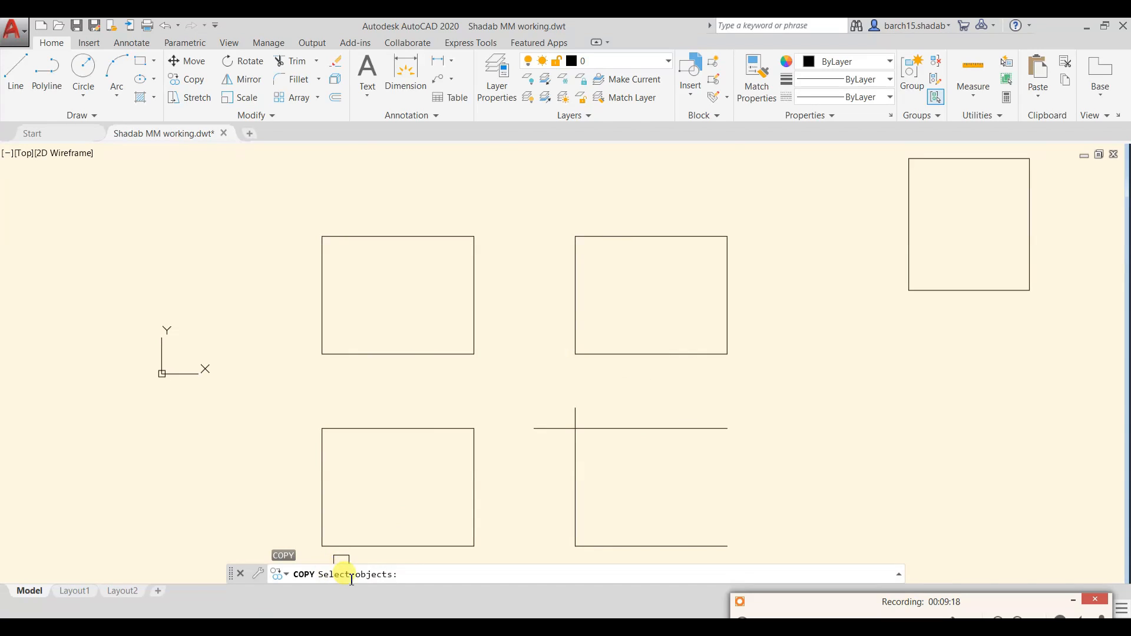
pyautogui.click(304, 209)
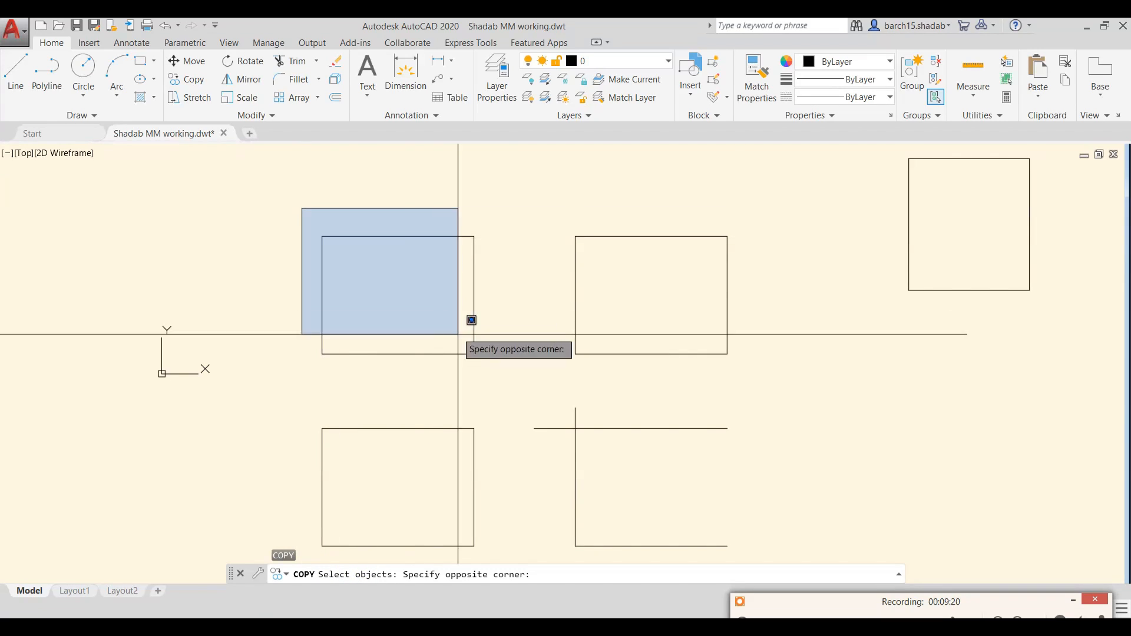
pyautogui.click(496, 374)
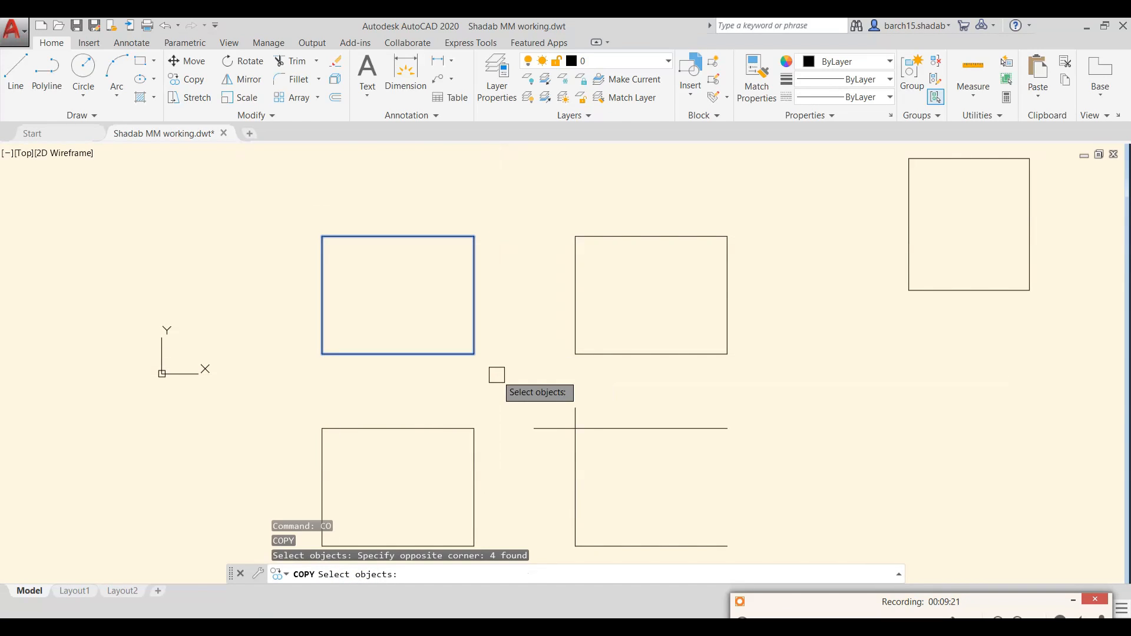
pyautogui.click(544, 215)
pyautogui.click(768, 376)
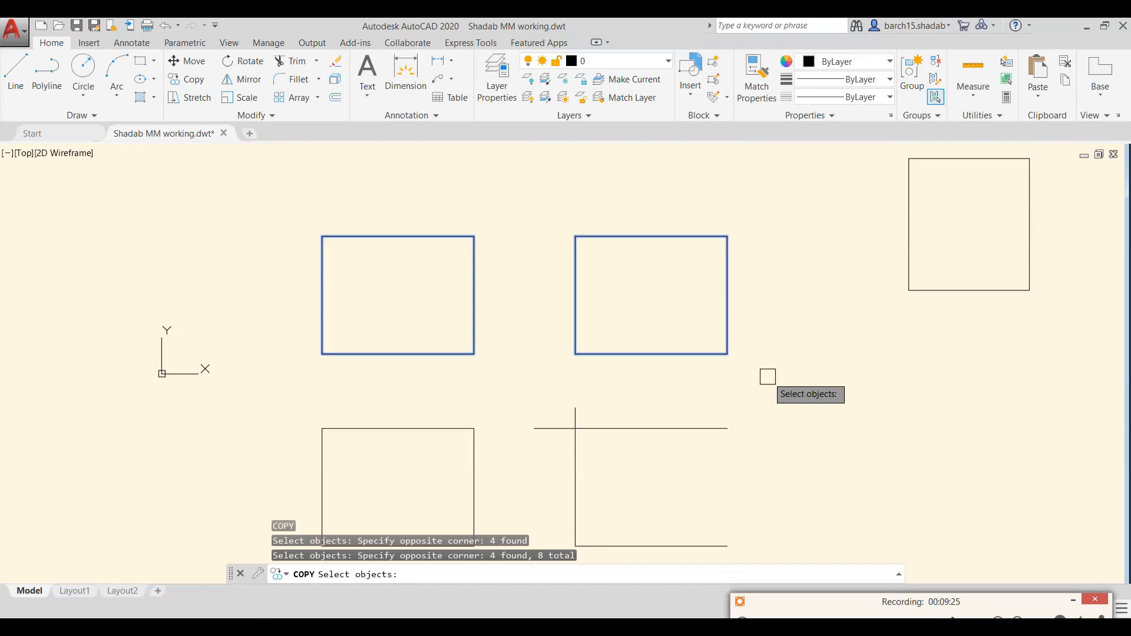
pyautogui.press('Return')
pyautogui.scroll(-2, 768, 376)
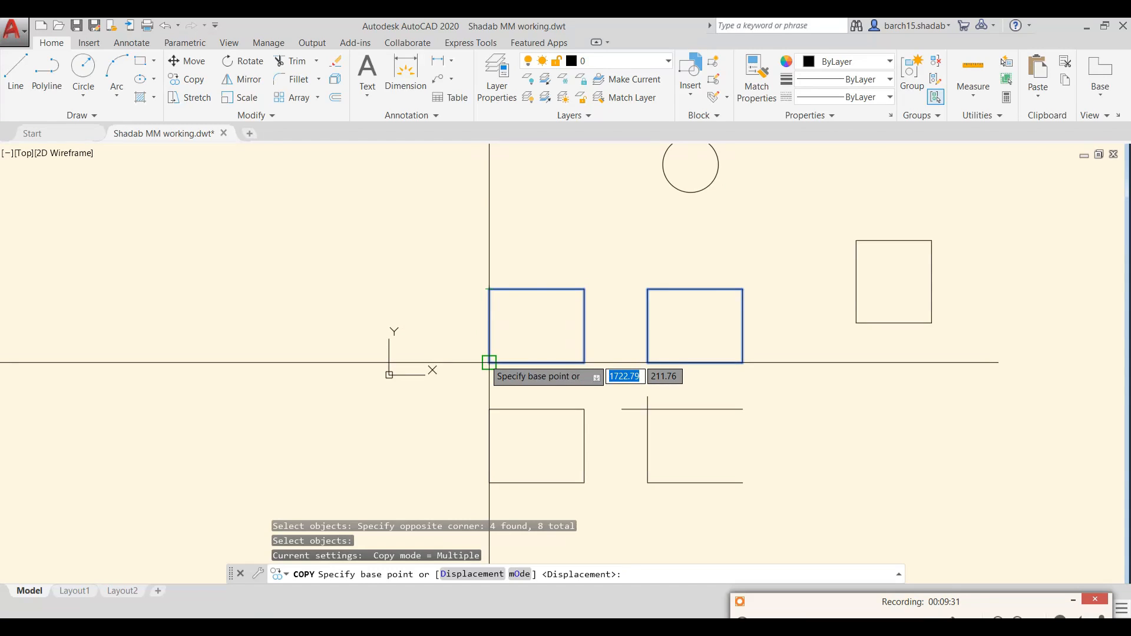
pyautogui.click(742, 325)
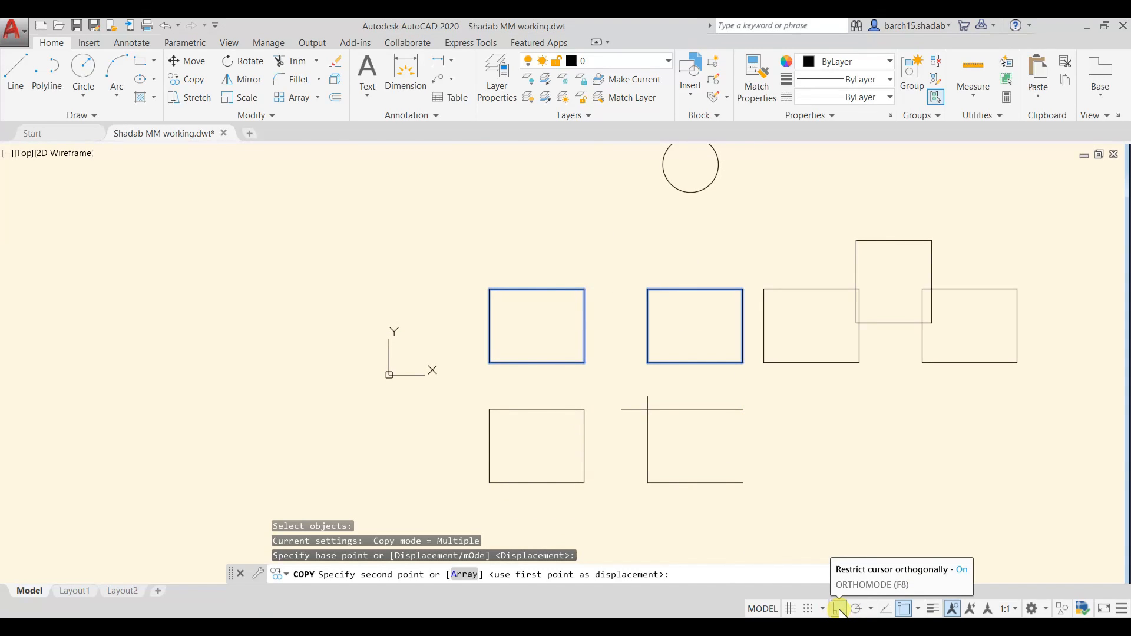
pyautogui.click(488, 325)
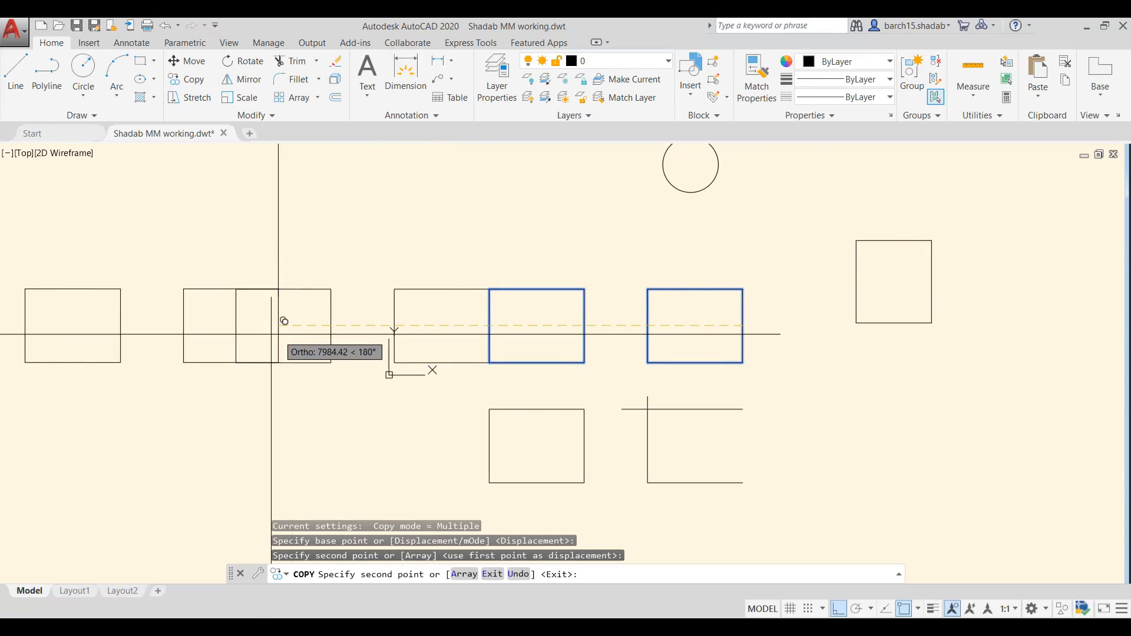
pyautogui.scroll(-4, 234, 321)
pyautogui.scroll(2, 283, 325)
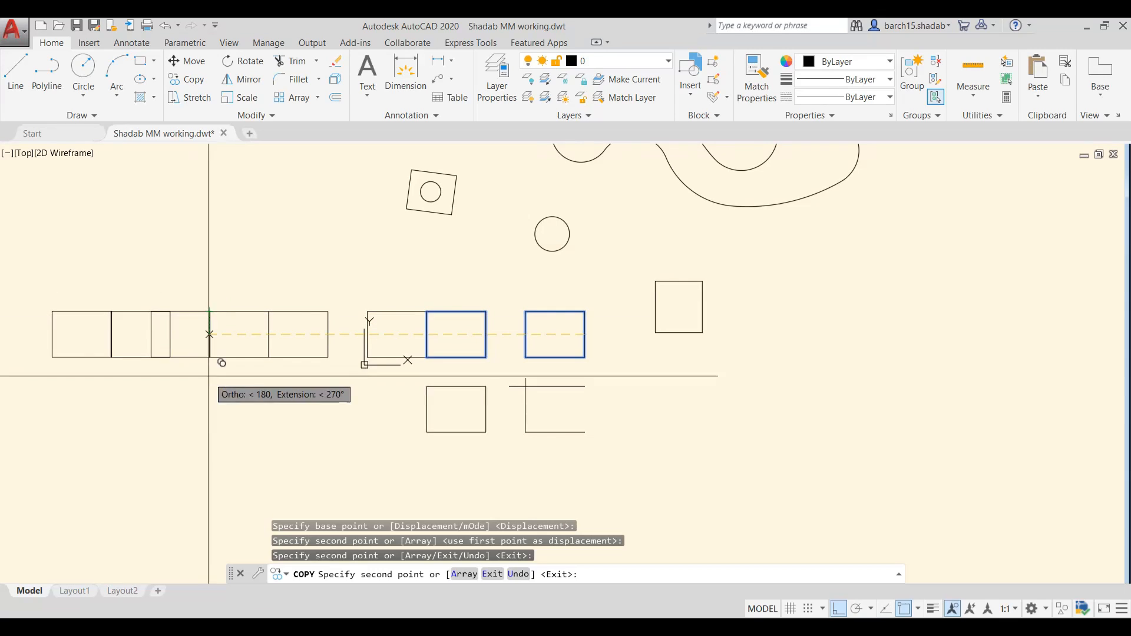
pyautogui.press('Escape')
pyautogui.scroll(-3, 271, 353)
pyautogui.scroll(5, 303, 384)
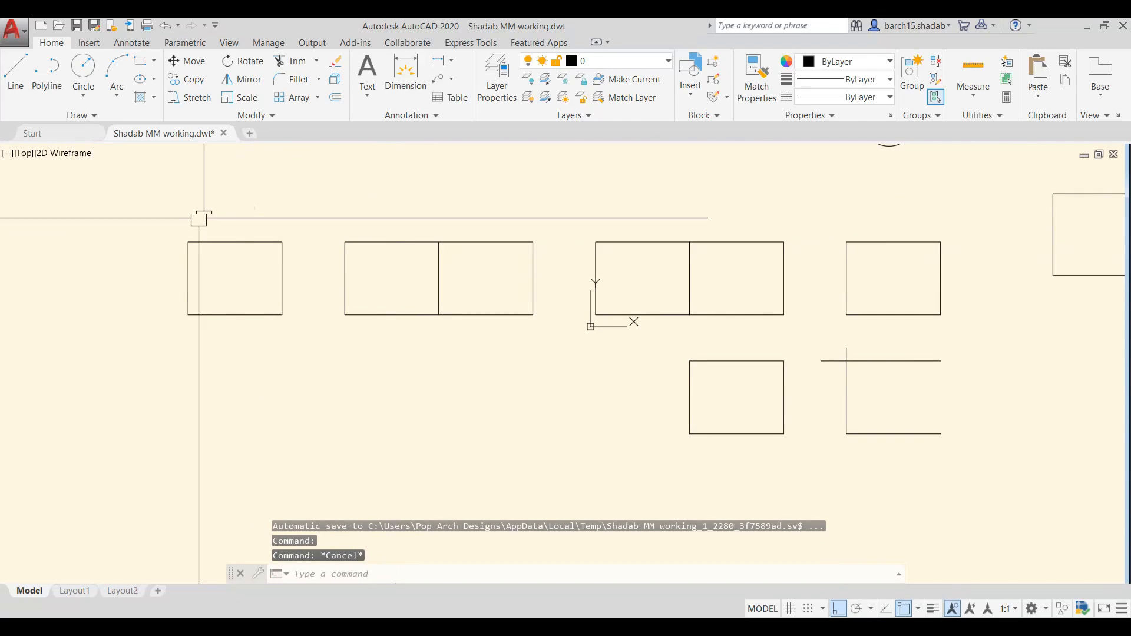
pyautogui.click(148, 192)
pyautogui.click(449, 378)
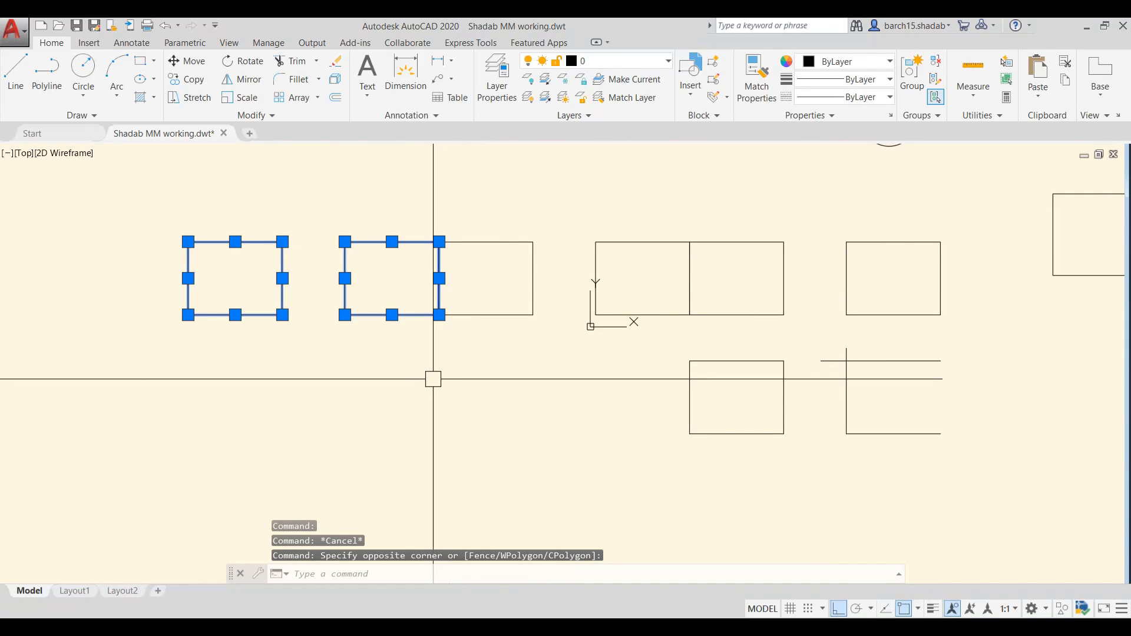
pyautogui.write('co')
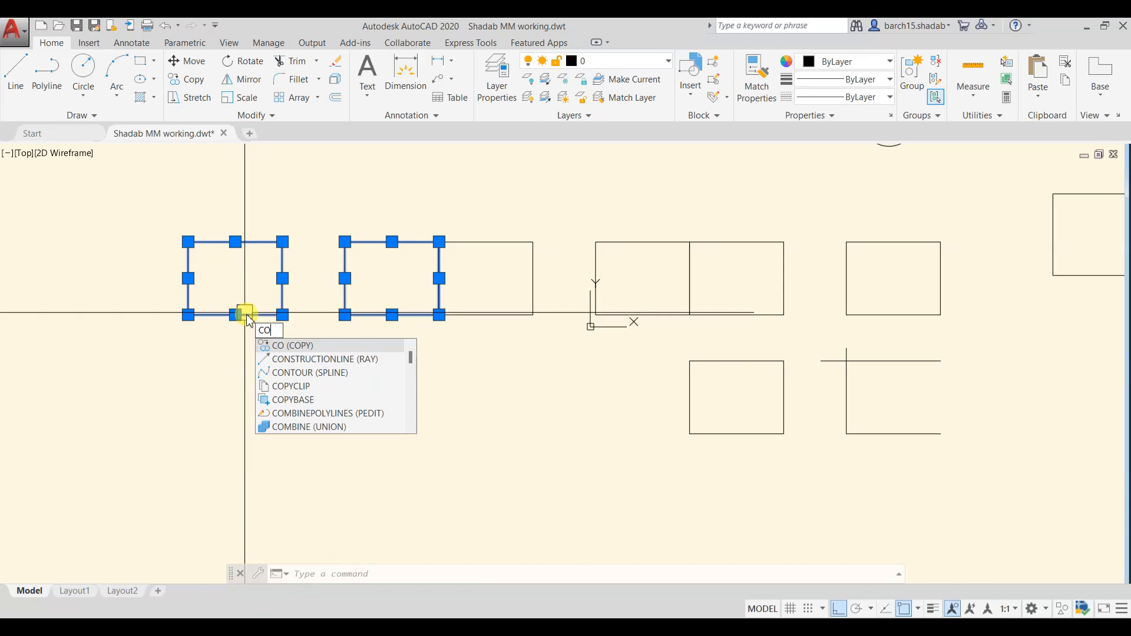
pyautogui.press('Escape')
pyautogui.press('Escape')
# - With Ortho off, copy the leftmost rectangle by its upper-left corner once beneath the neighbouring rectangle and three times in a stack beneath itself
pyautogui.click(172, 211)
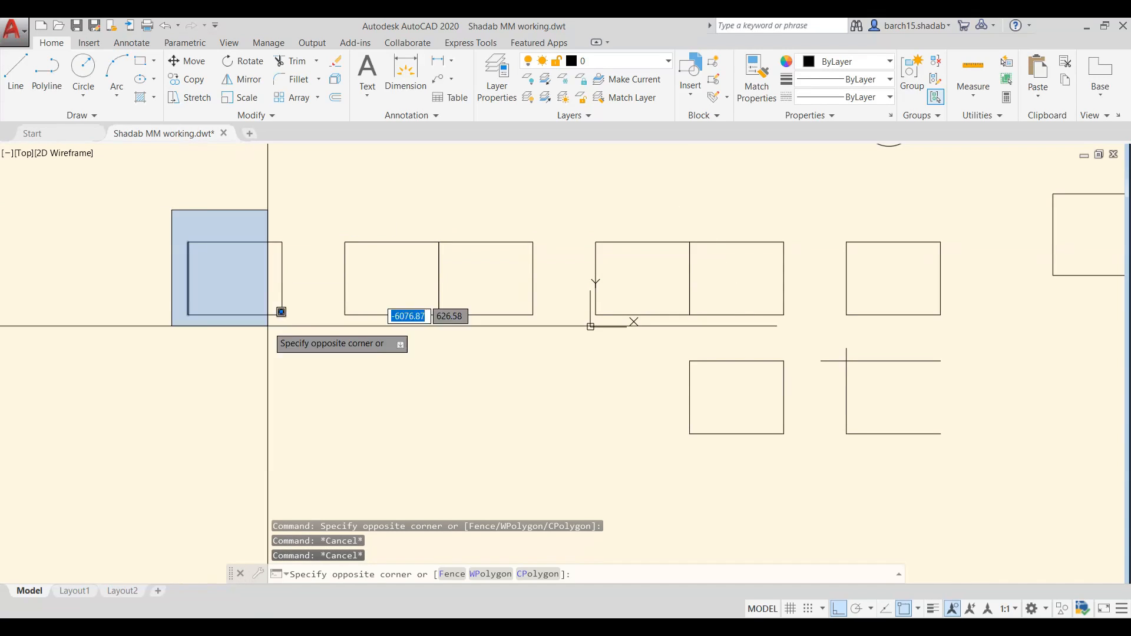
pyautogui.click(300, 362)
pyautogui.write('co')
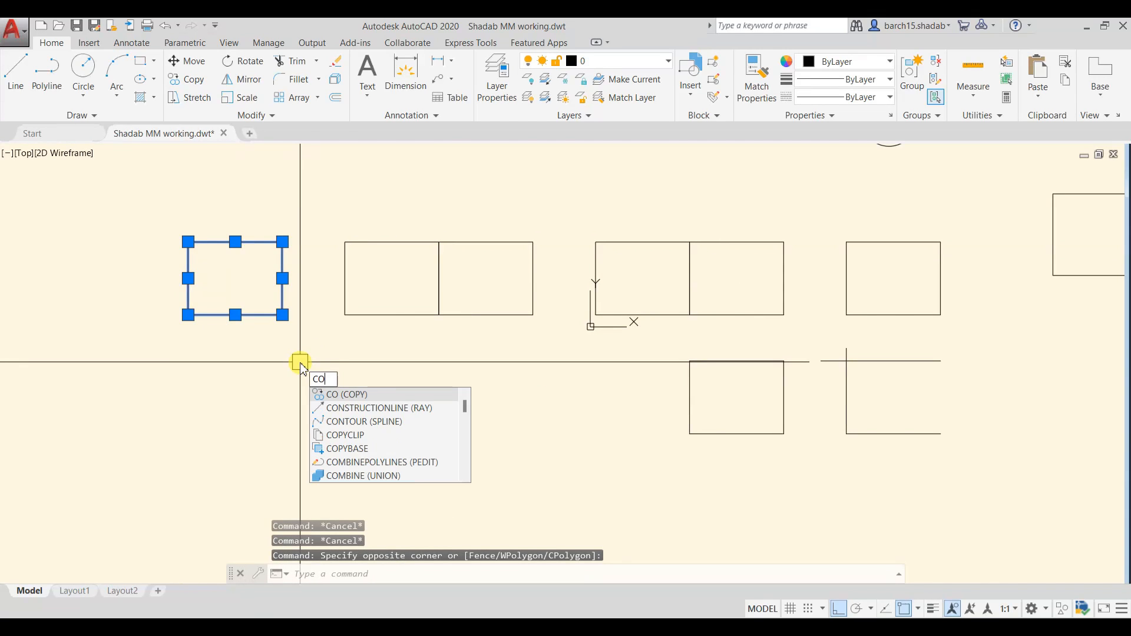
pyautogui.press('Return')
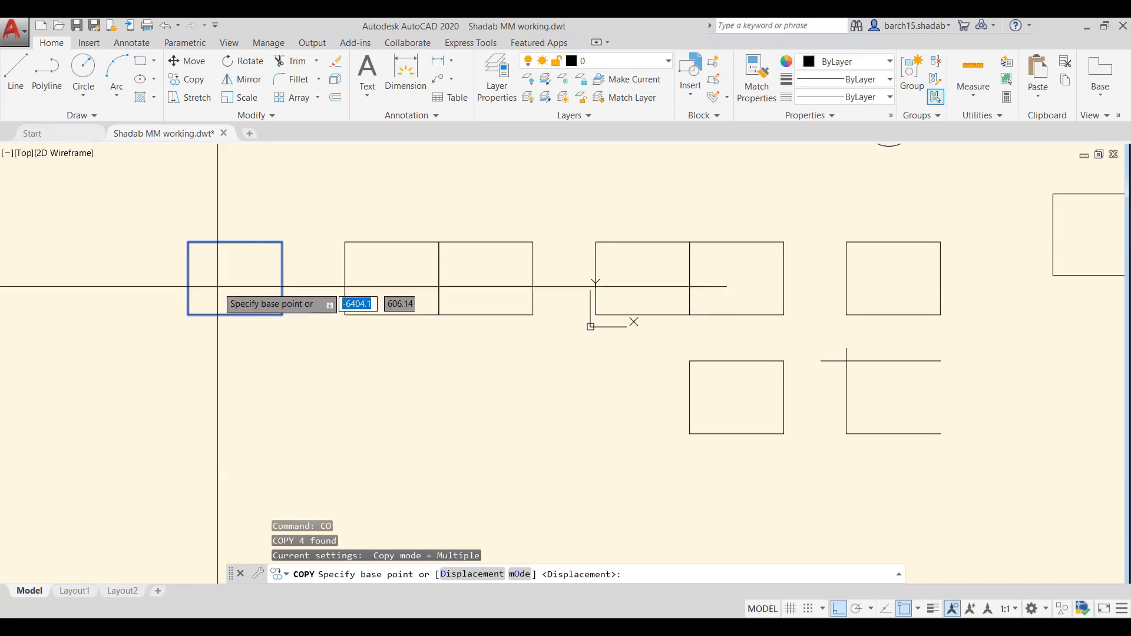
pyautogui.click(187, 241)
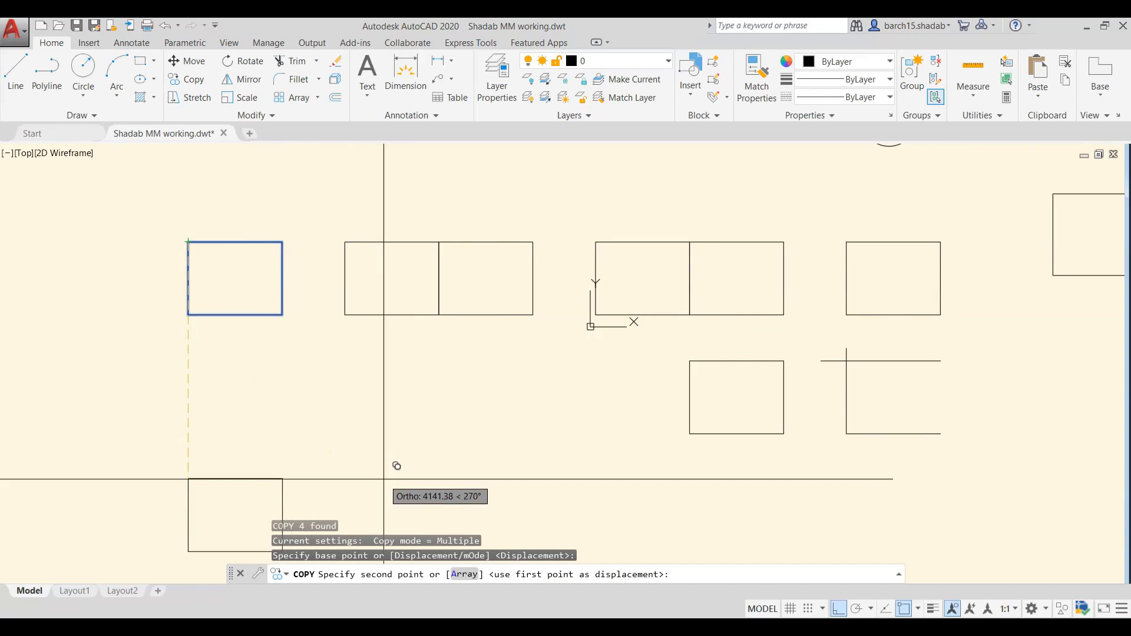
pyautogui.click(837, 609)
pyautogui.click(344, 315)
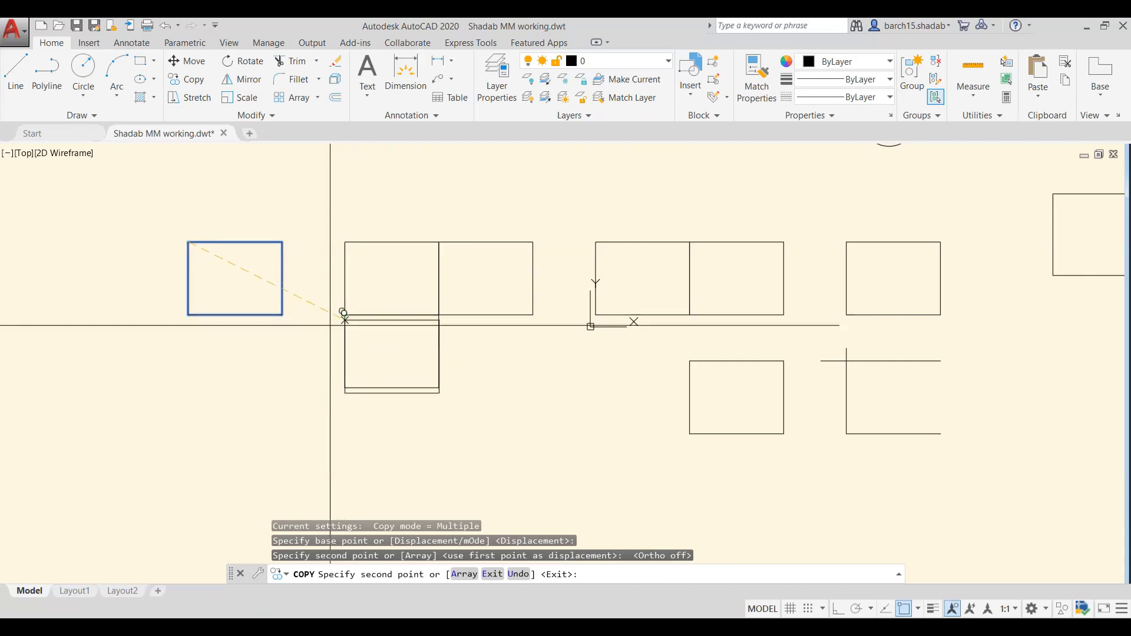
pyautogui.click(188, 316)
pyautogui.click(189, 387)
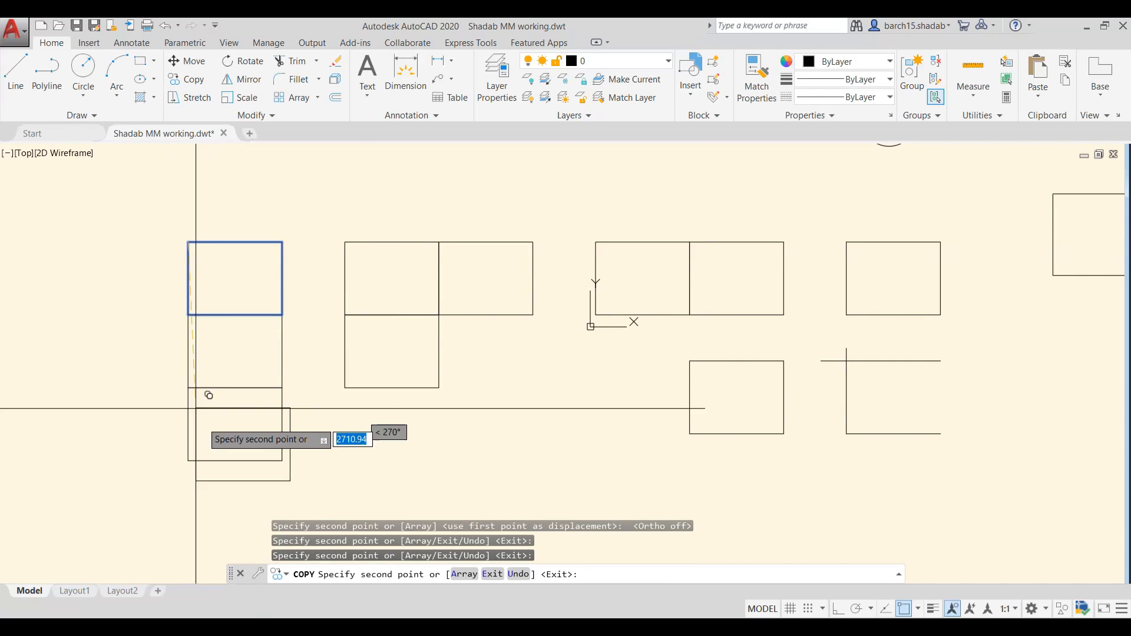
pyautogui.moveTo(206, 491)
pyautogui.mouseDown(button='middle')
pyautogui.moveTo(161, 354)
pyautogui.moveTo(210, 422)
pyautogui.mouseUp(button='middle')
pyautogui.scroll(-4, 177, 351)
pyautogui.press('Escape')
pyautogui.press('Escape')
# - Copy the closed freeform curve to four separate places in the empty area to its right
pyautogui.scroll(2, 200, 393)
pyautogui.scroll(-2, 213, 393)
pyautogui.scroll(4, 283, 397)
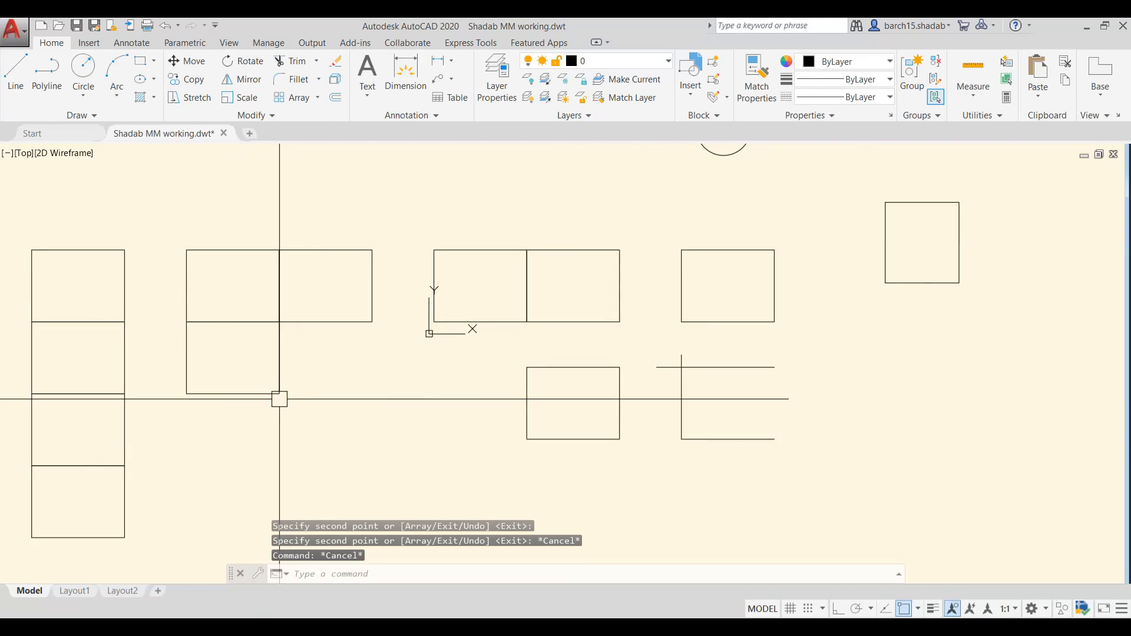
pyautogui.scroll(-4, 278, 399)
pyautogui.moveTo(440, 338); pyautogui.dragTo(360, 422, button='middle')
pyautogui.press('Escape')
pyautogui.click(480, 319)
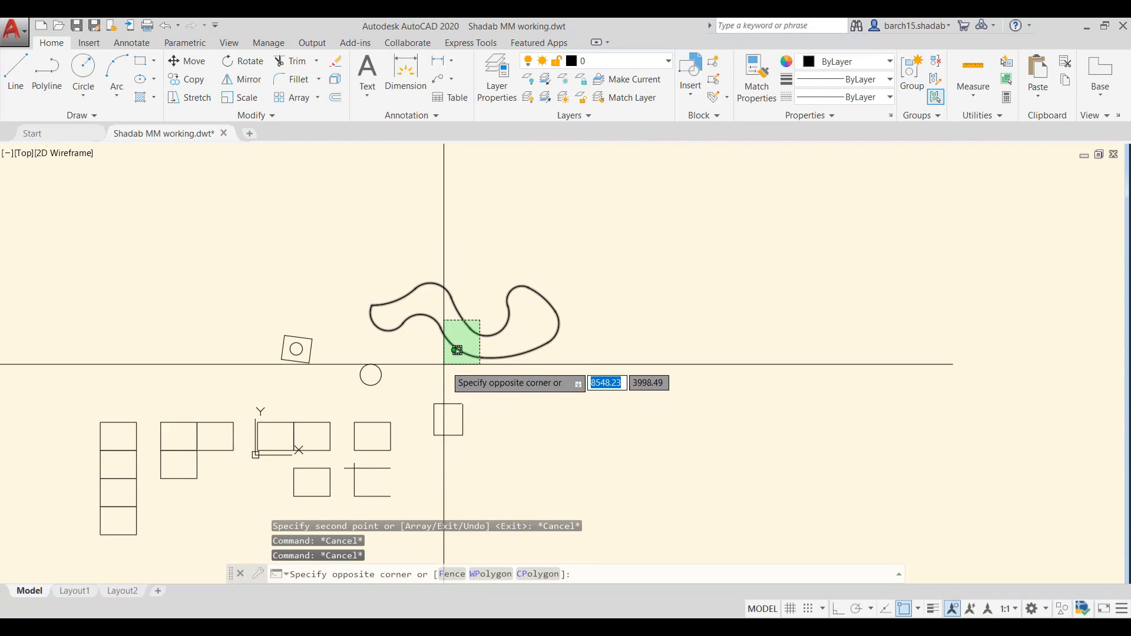
pyautogui.click(458, 358)
pyautogui.write('co')
pyautogui.press('Return')
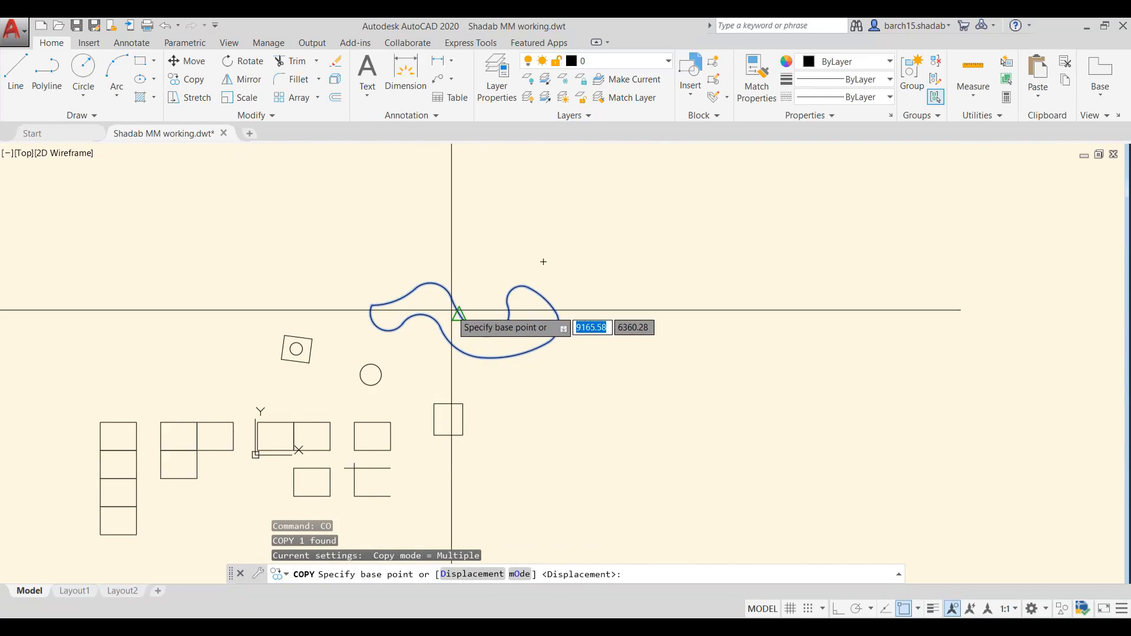
pyautogui.click(457, 312)
pyautogui.click(626, 239)
pyautogui.click(695, 379)
pyautogui.click(890, 312)
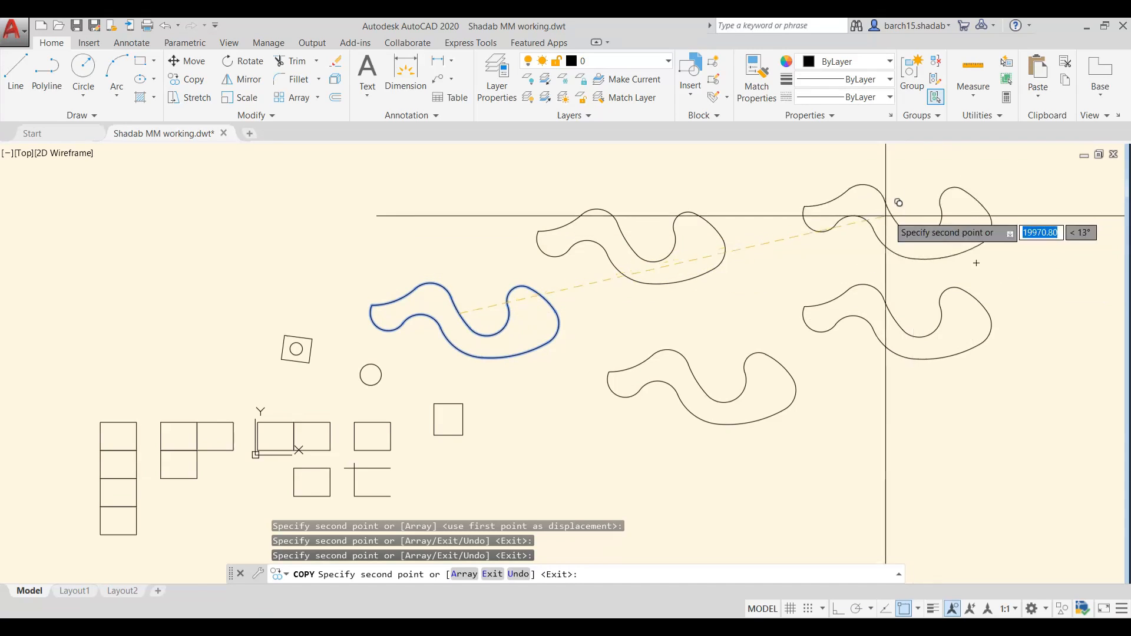
pyautogui.press('Escape')
pyautogui.press('Escape')
pyautogui.press('Escape')
pyautogui.scroll(-3, 827, 286)
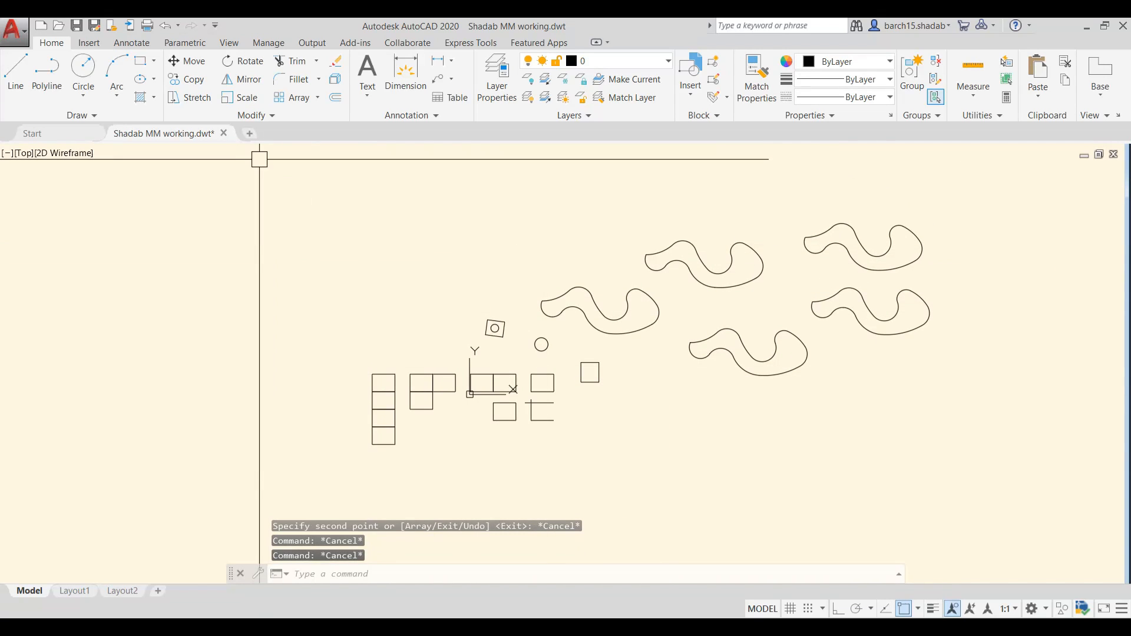
# - Mirror the leftmost stack of four rectangles about its left edge, keeping the source objects
pyautogui.moveTo(564, 302); pyautogui.dragTo(479, 316, button='middle')
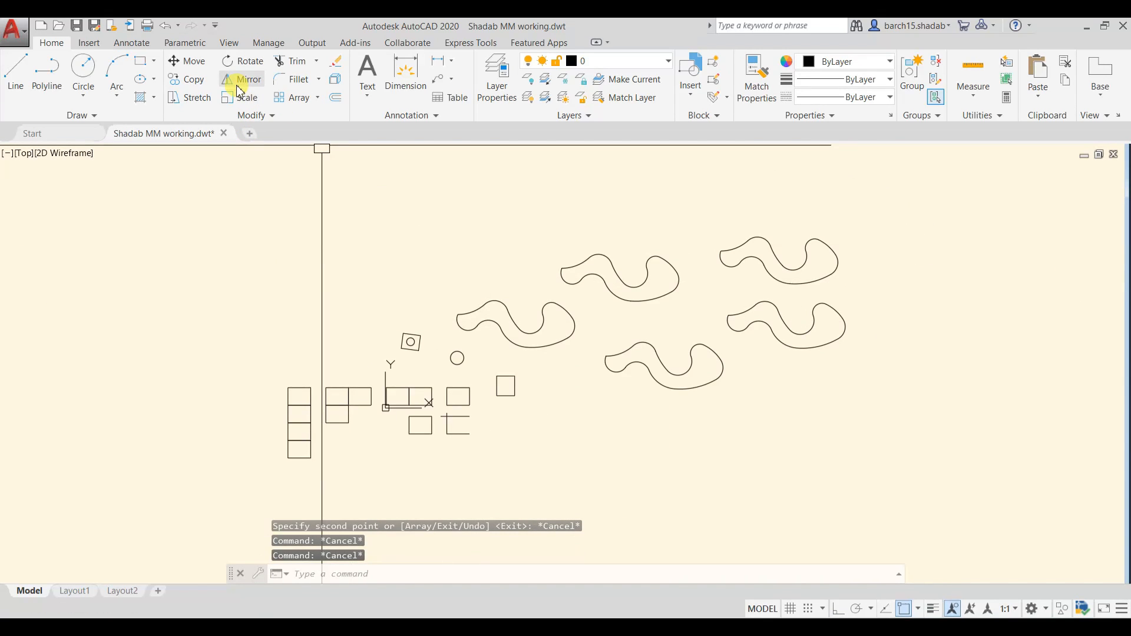
pyautogui.scroll(-2, 347, 171)
pyautogui.moveTo(467, 237)
pyautogui.mouseDown(button='middle')
pyautogui.moveTo(441, 228)
pyautogui.moveTo(422, 291)
pyautogui.mouseUp(button='middle')
pyautogui.scroll(2, 355, 364)
pyautogui.moveTo(356, 364); pyautogui.dragTo(527, 264, button='middle')
pyautogui.scroll(1, 315, 346)
pyautogui.moveTo(316, 346); pyautogui.dragTo(436, 394, button='middle')
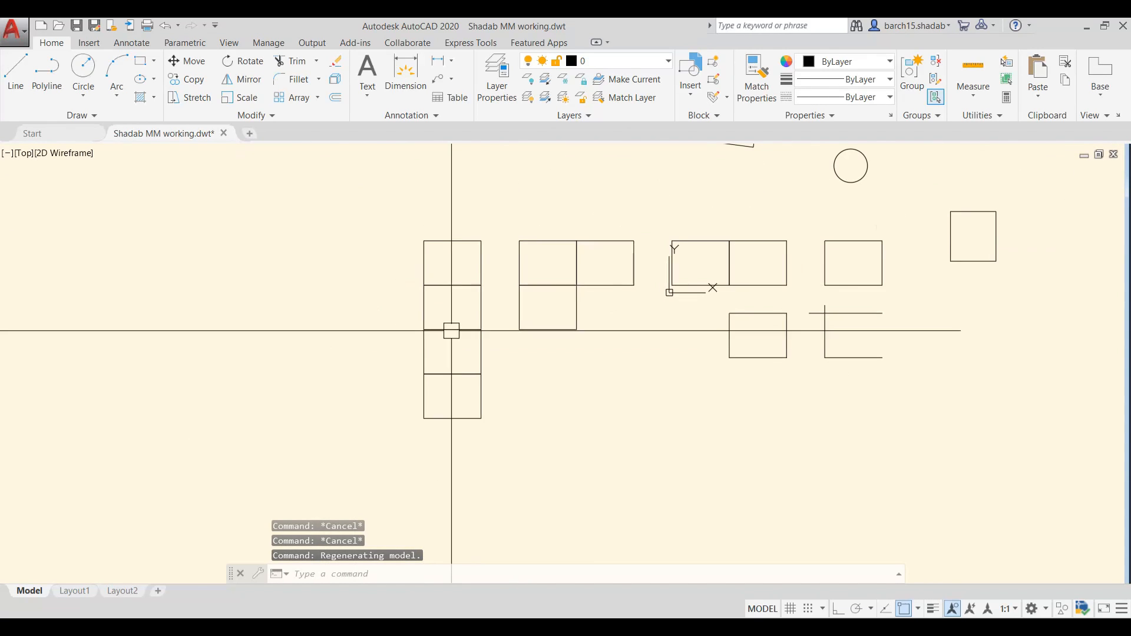
pyautogui.click(494, 222)
pyautogui.click(402, 438)
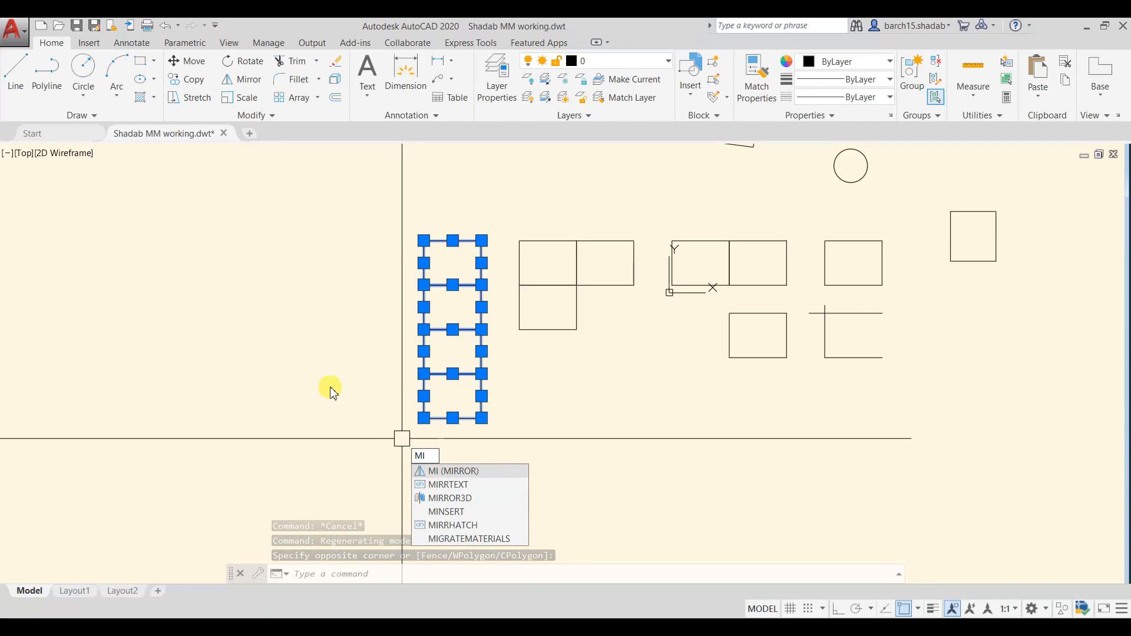
pyautogui.press('Return')
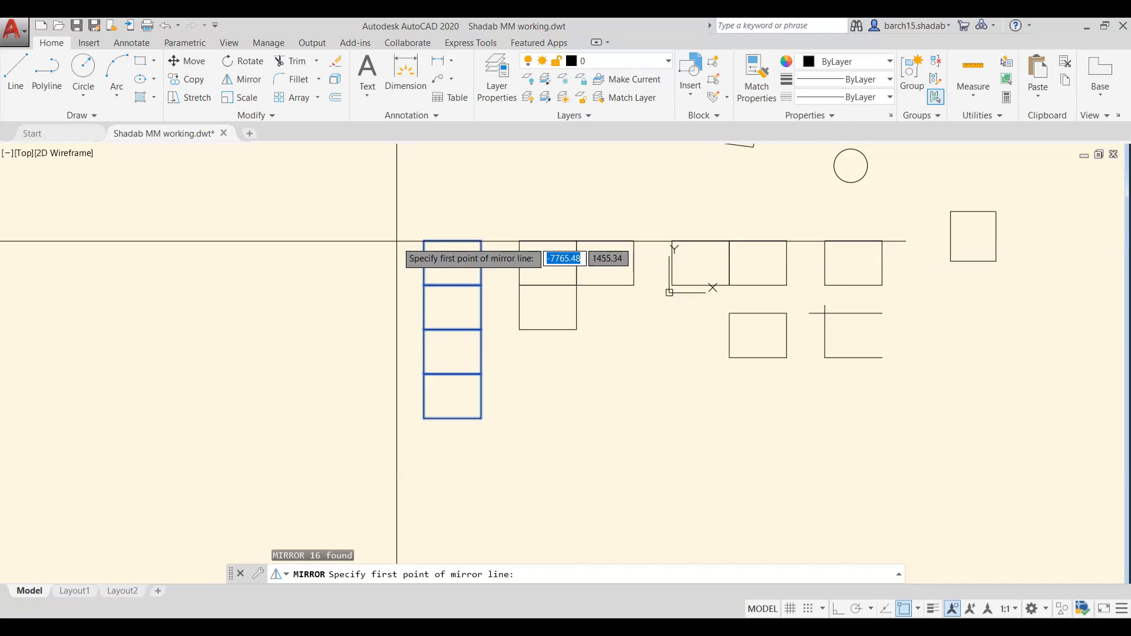
pyautogui.scroll(3, 396, 241)
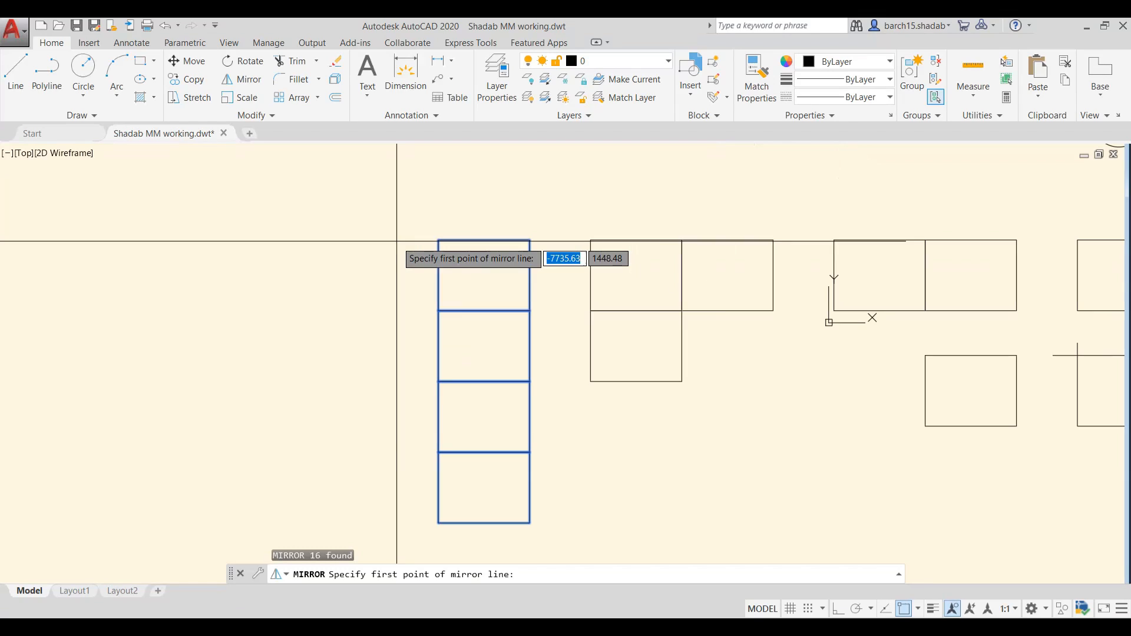
pyautogui.click(438, 239)
pyautogui.scroll(-2, 439, 239)
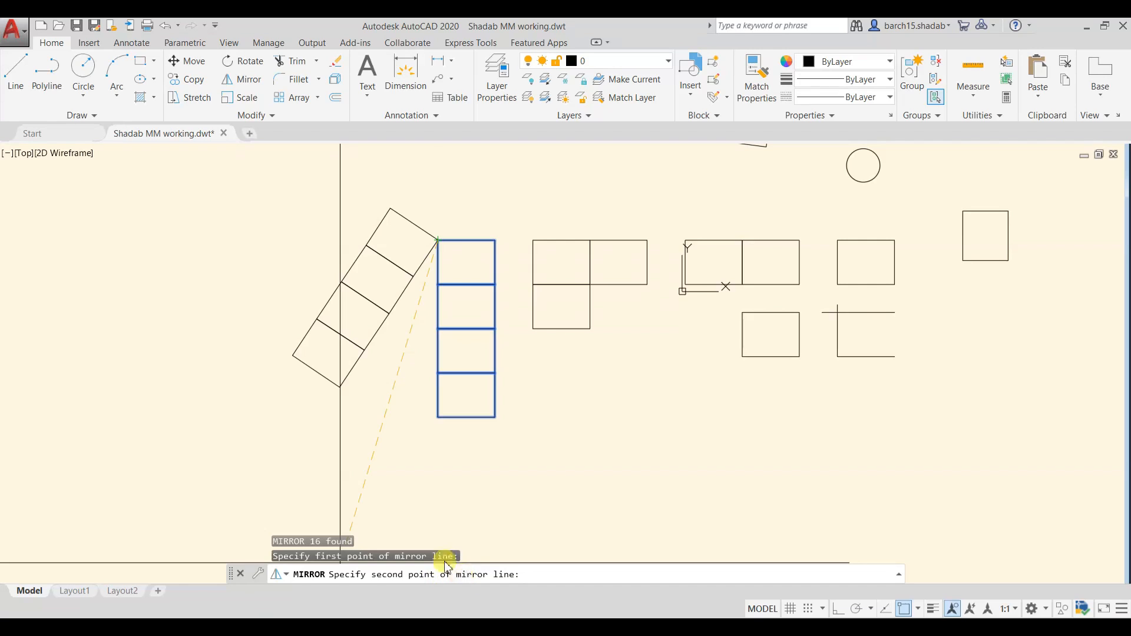
pyautogui.click(431, 417)
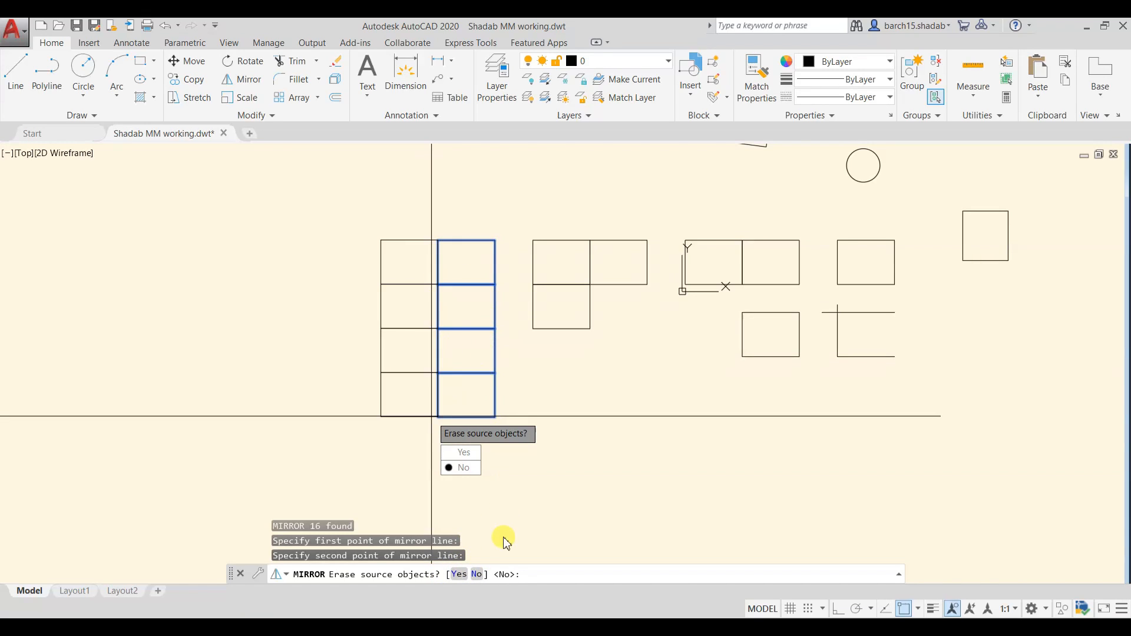
pyautogui.click(478, 574)
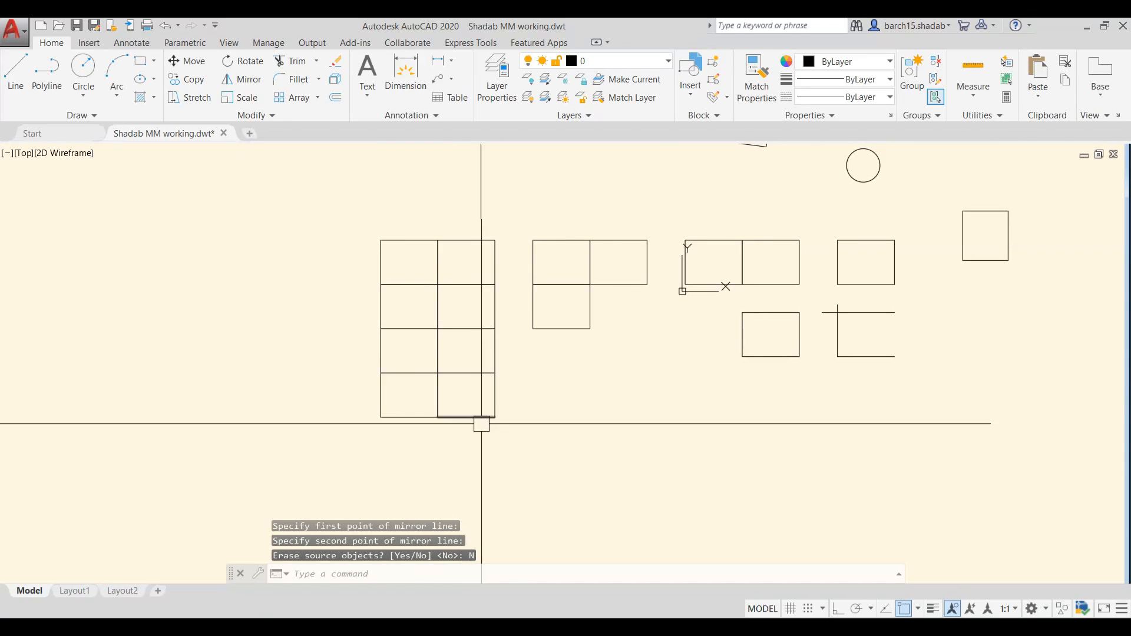
pyautogui.press('Escape')
# - Mirror the two-column block of eight rectangles about its left edge, erasing the source objects
pyautogui.click(506, 437)
pyautogui.click(340, 208)
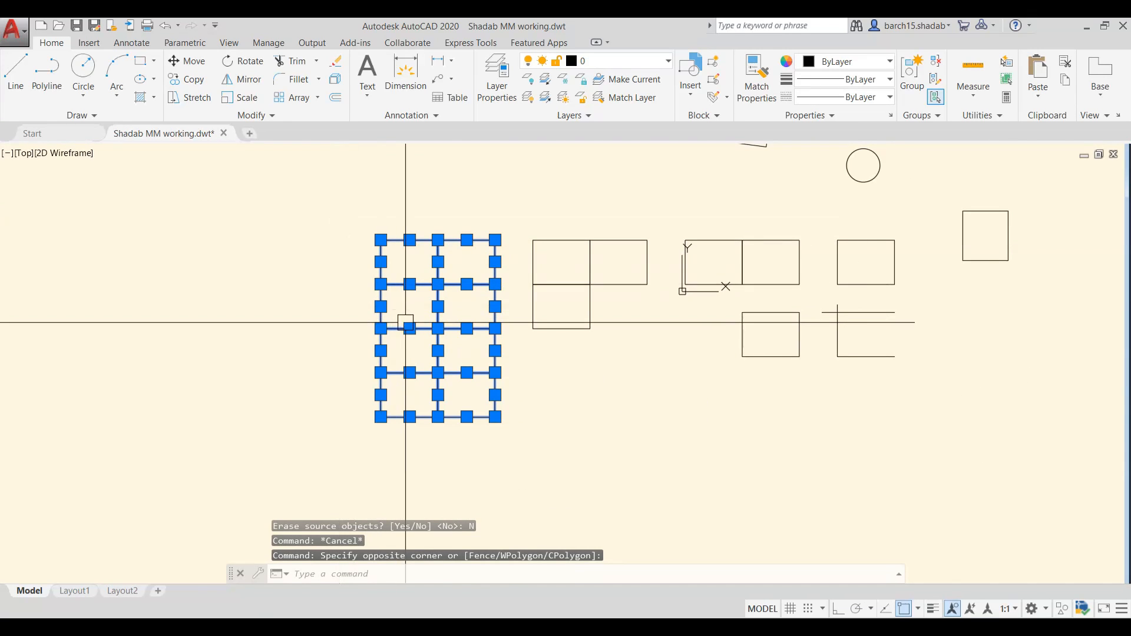
pyautogui.write('Mi')
pyautogui.press('Return')
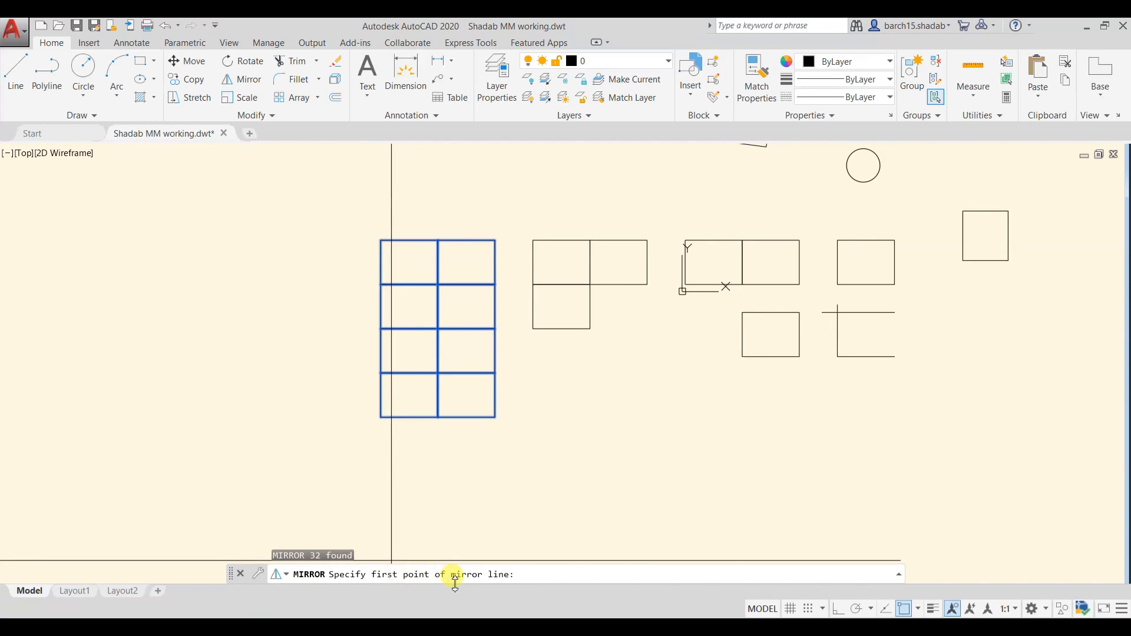
pyautogui.click(380, 240)
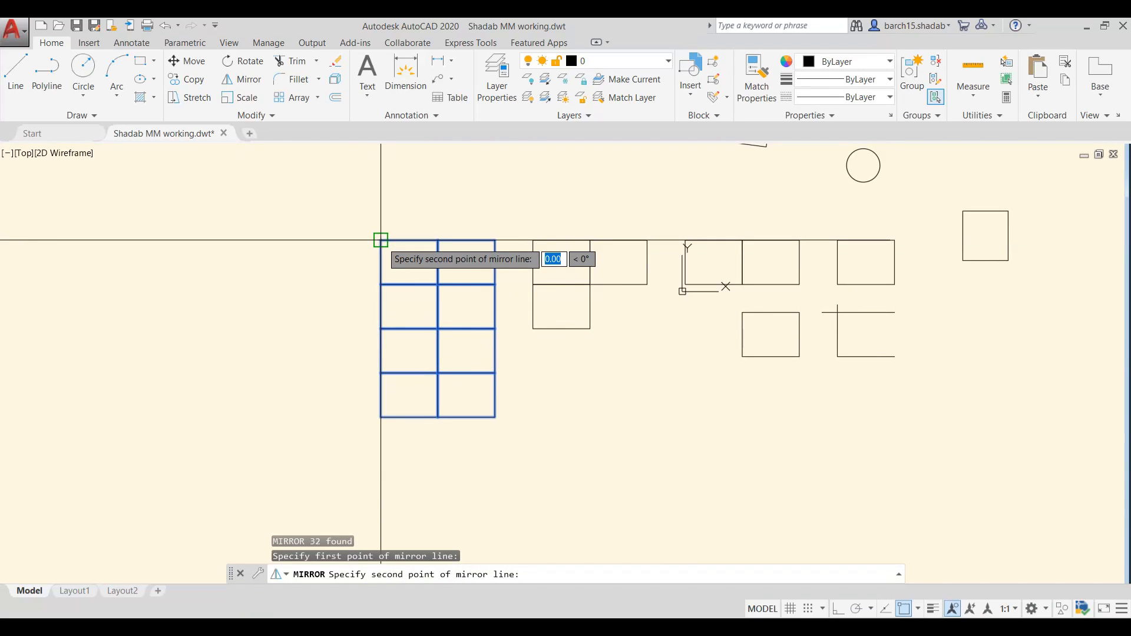
pyautogui.click(382, 416)
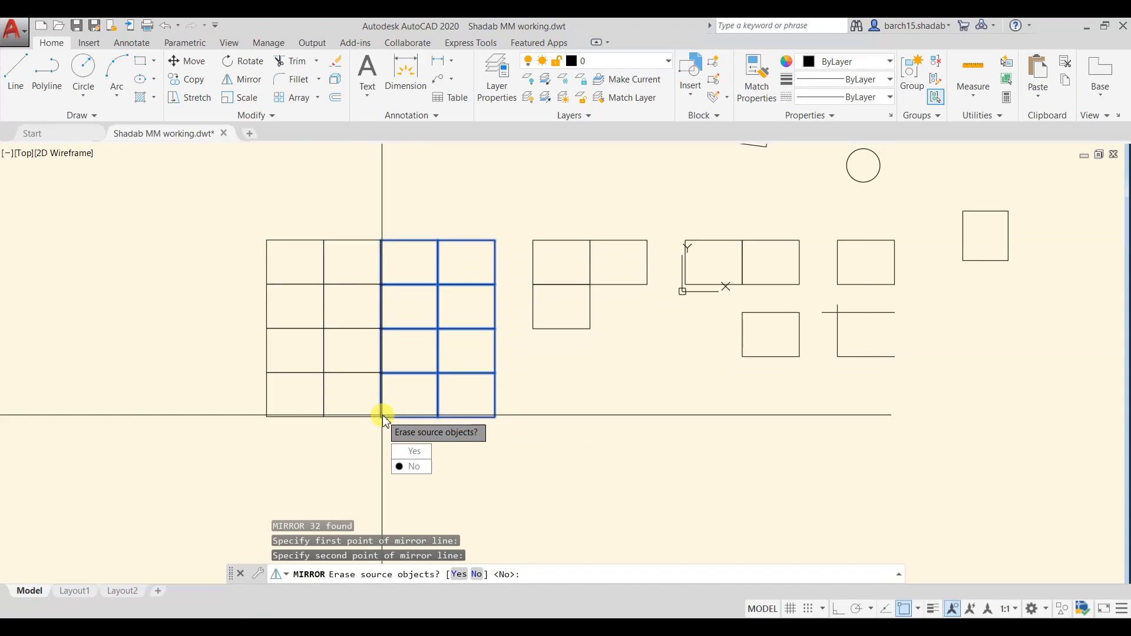
pyautogui.click(423, 455)
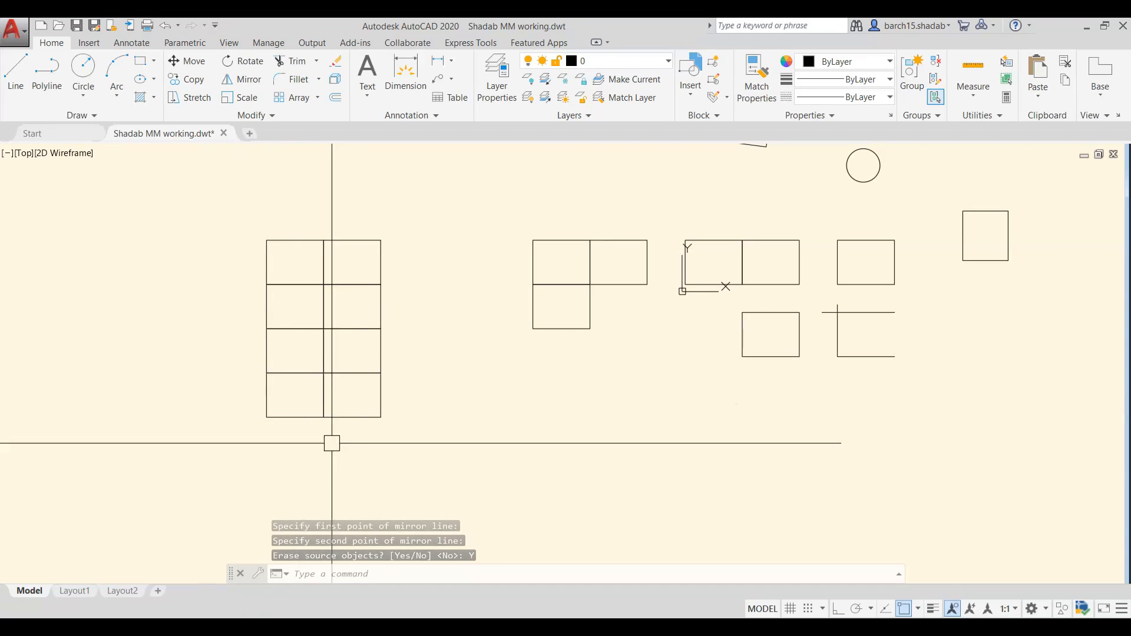
pyautogui.scroll(-2, 403, 271)
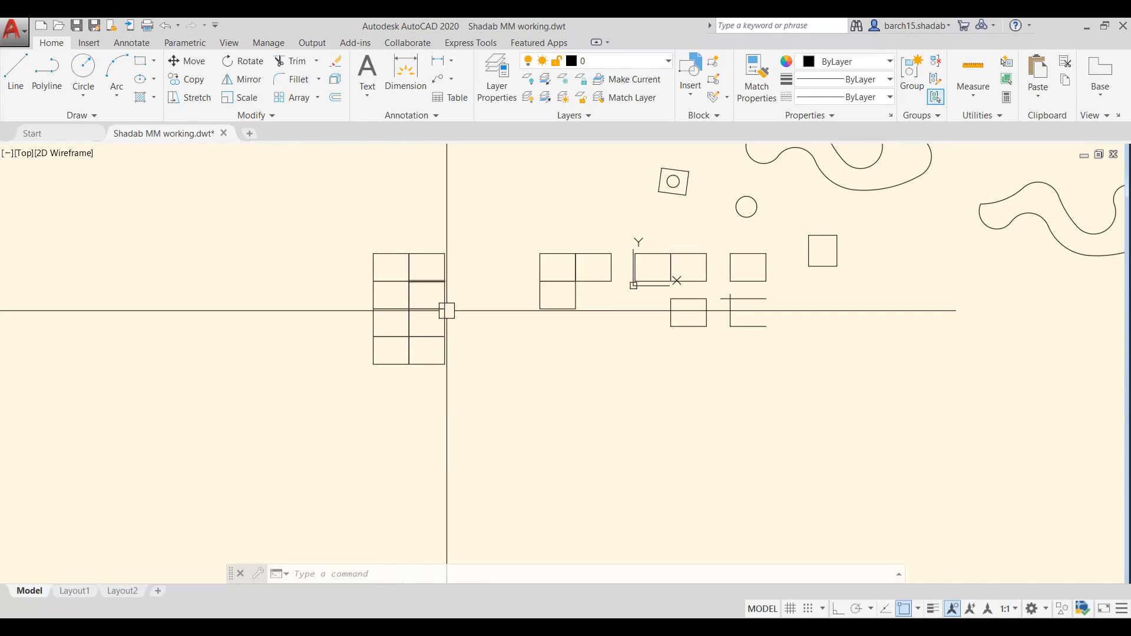
pyautogui.press('Escape')
pyautogui.press('Escape')
# - With Ortho on, mirror the eight-rectangle block upward about a horizontal line drawn above it, keeping the source objects
pyautogui.click(473, 225)
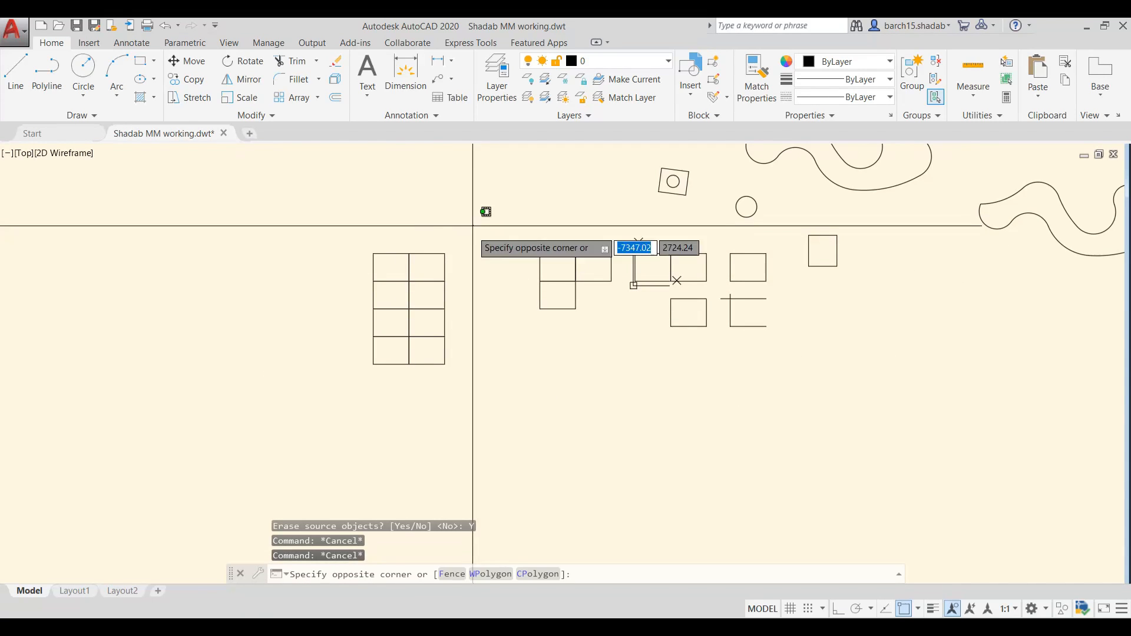
pyautogui.click(355, 402)
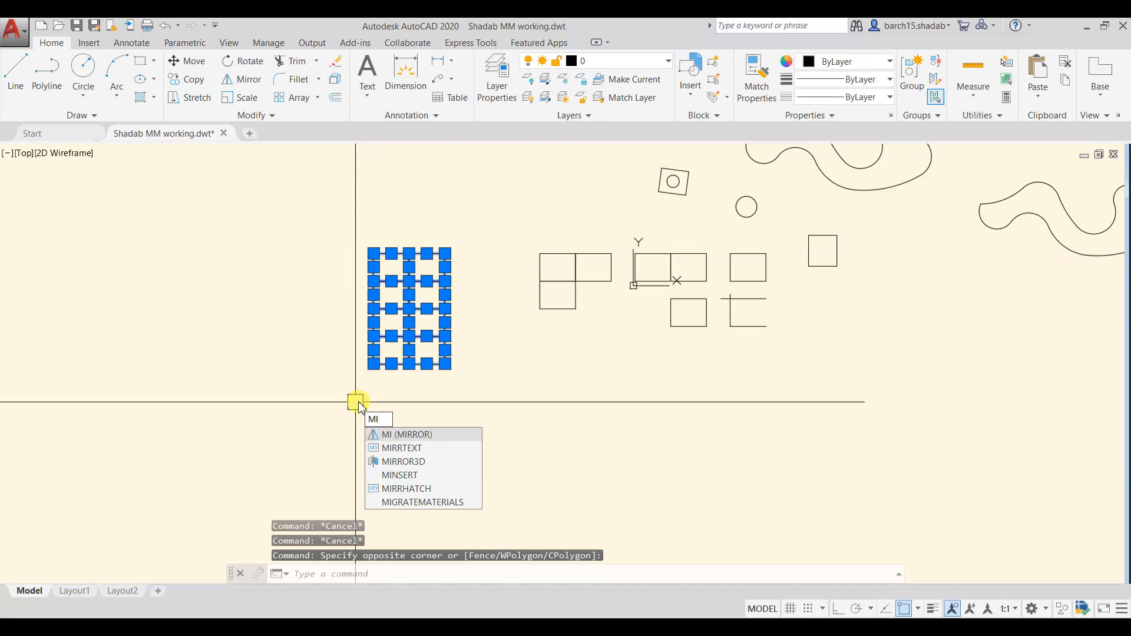
pyautogui.press('Return')
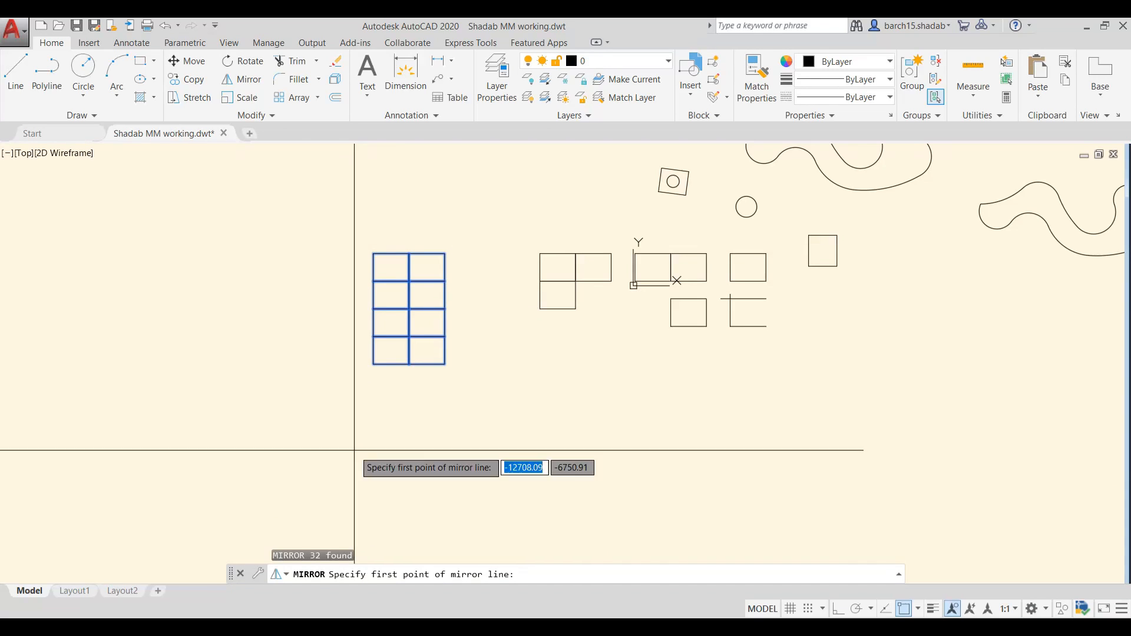
pyautogui.scroll(4, 341, 310)
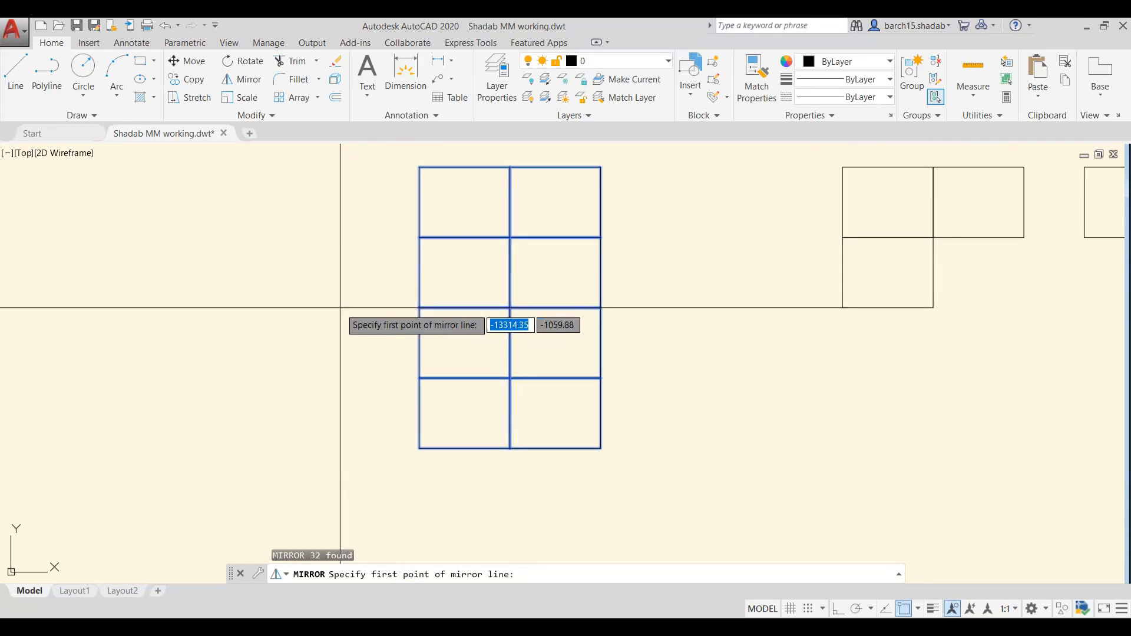
pyautogui.scroll(-3, 310, 341)
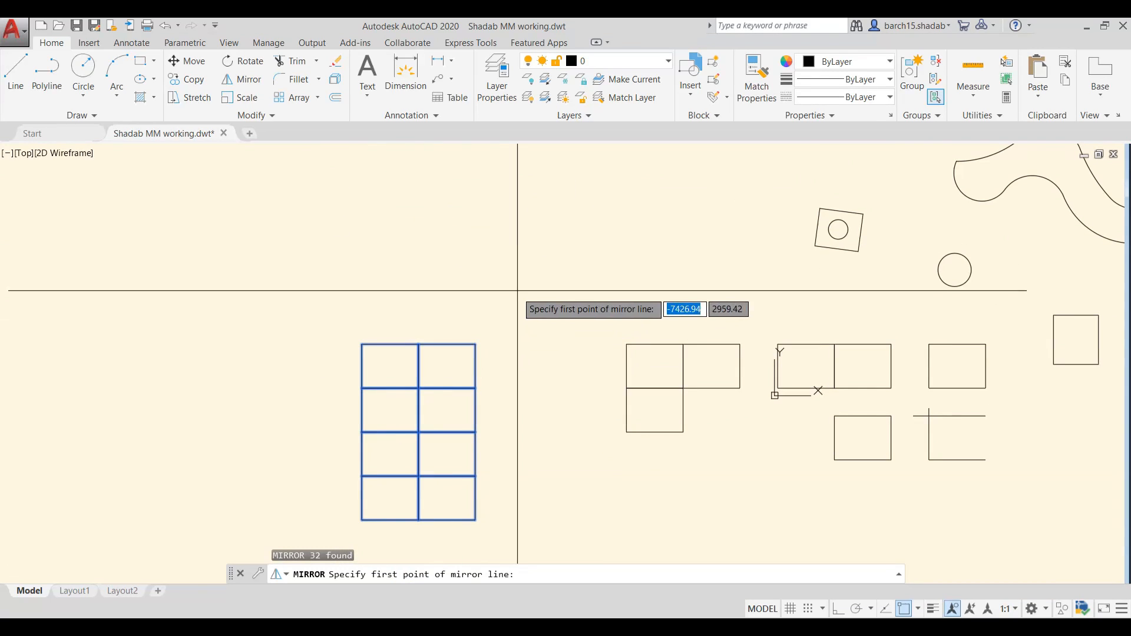
pyautogui.click(514, 272)
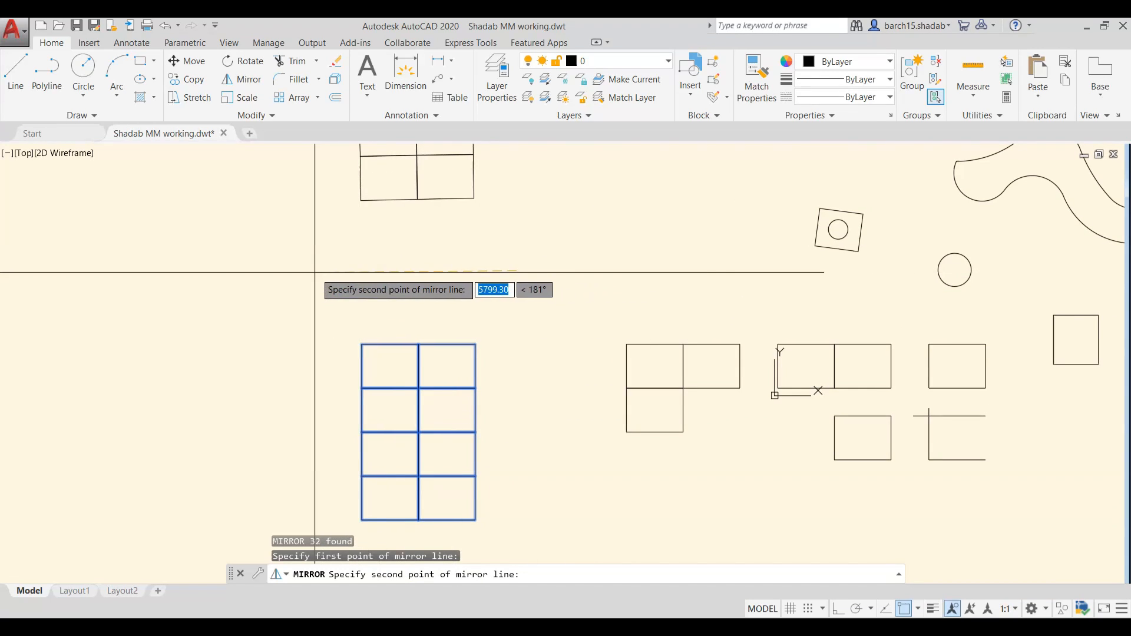
pyautogui.scroll(-2, 313, 270)
pyautogui.moveTo(313, 256); pyautogui.dragTo(301, 388, button='middle')
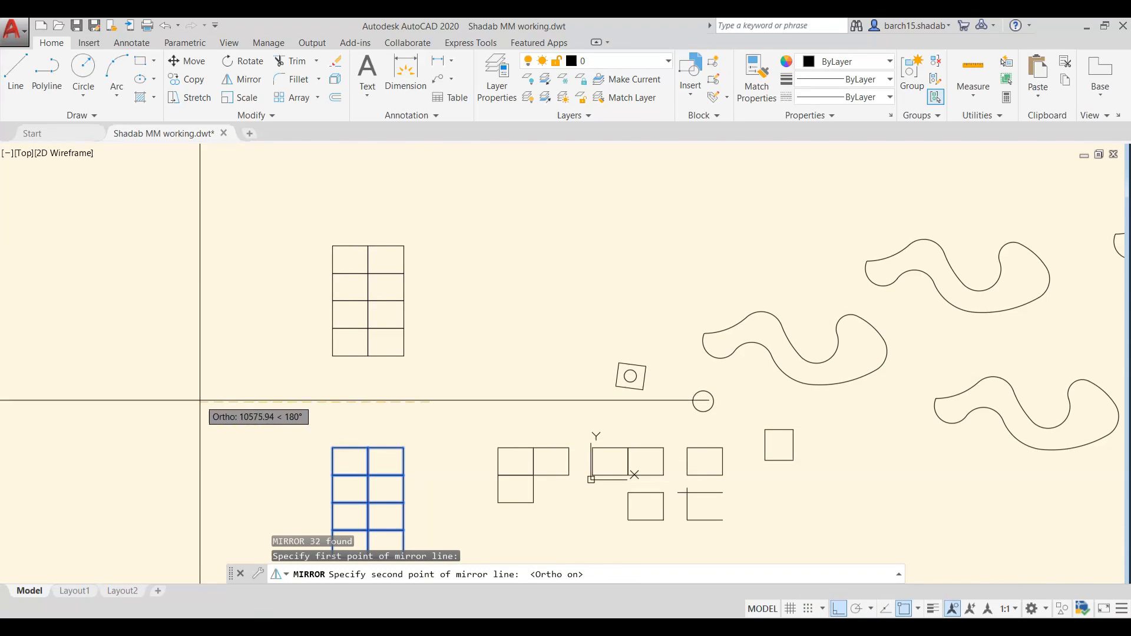
pyautogui.click(221, 406)
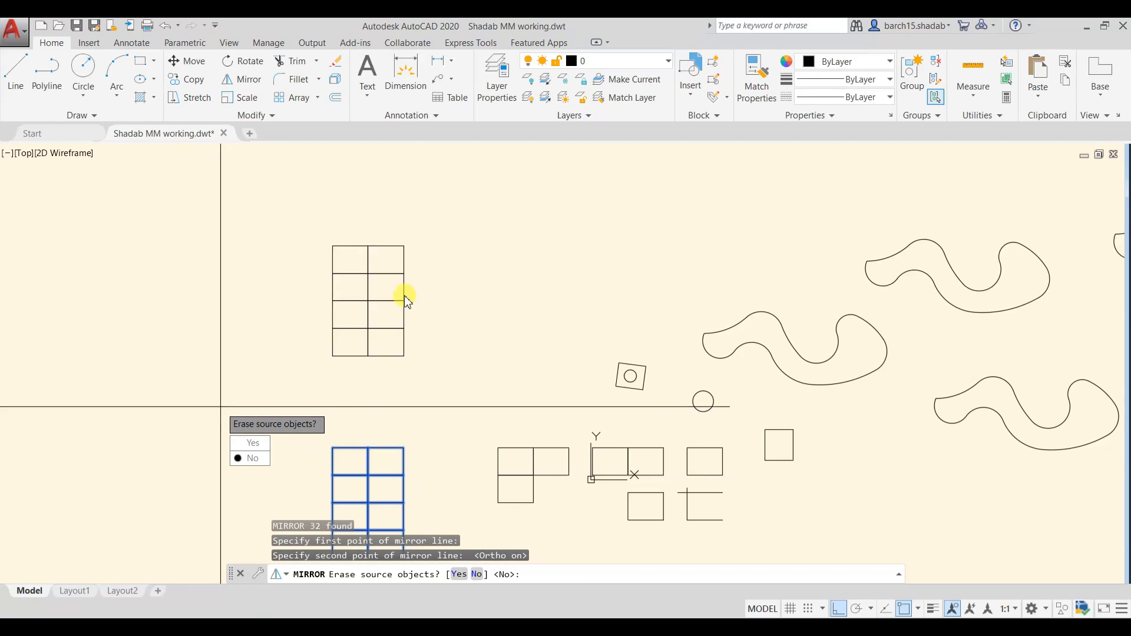
pyautogui.click(251, 458)
pyautogui.scroll(-3, 222, 404)
pyautogui.scroll(3, 348, 296)
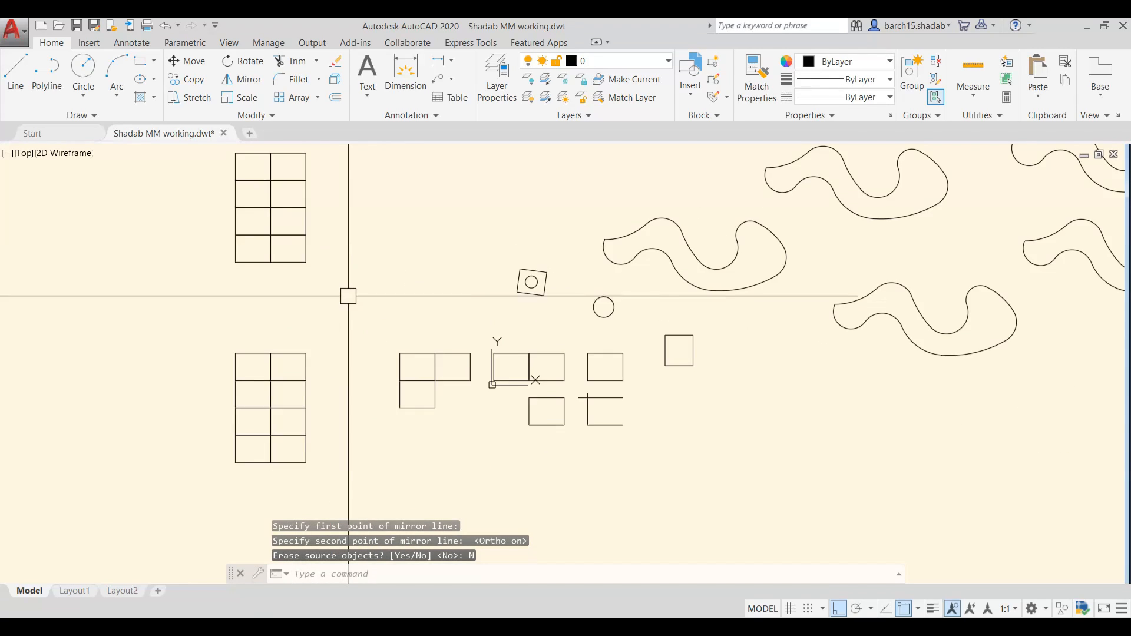
pyautogui.scroll(-2, 348, 296)
pyautogui.press('Escape')
# - Mirror all five freeform curves about a vertical line just right of the rectangle blocks, keeping the source objects
pyautogui.click(801, 167)
pyautogui.click(432, 411)
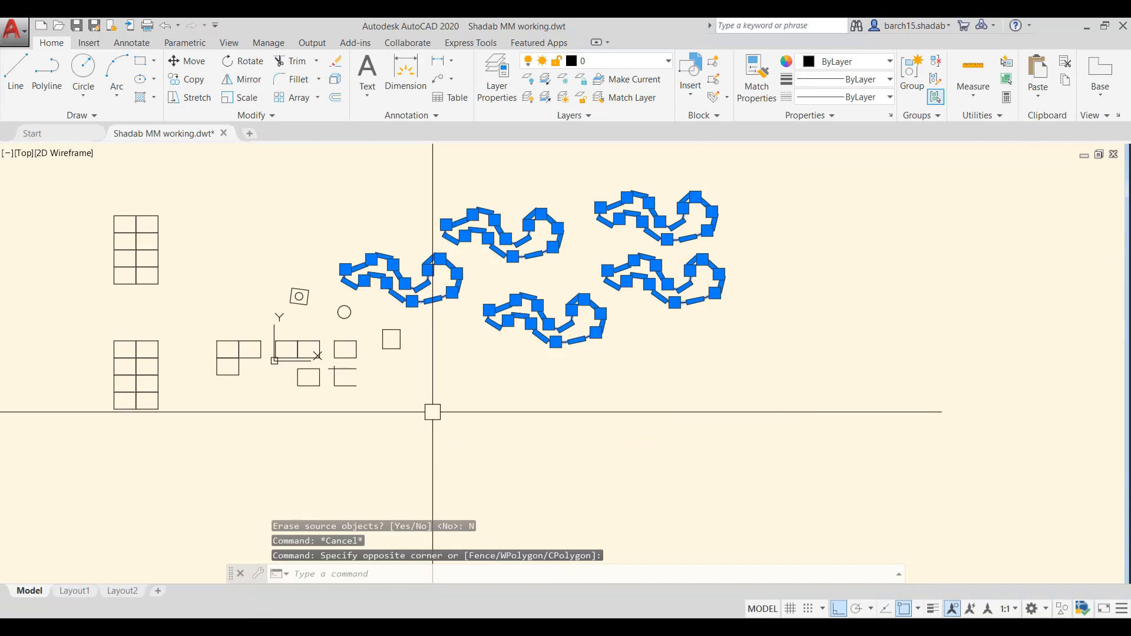
pyautogui.press('Return')
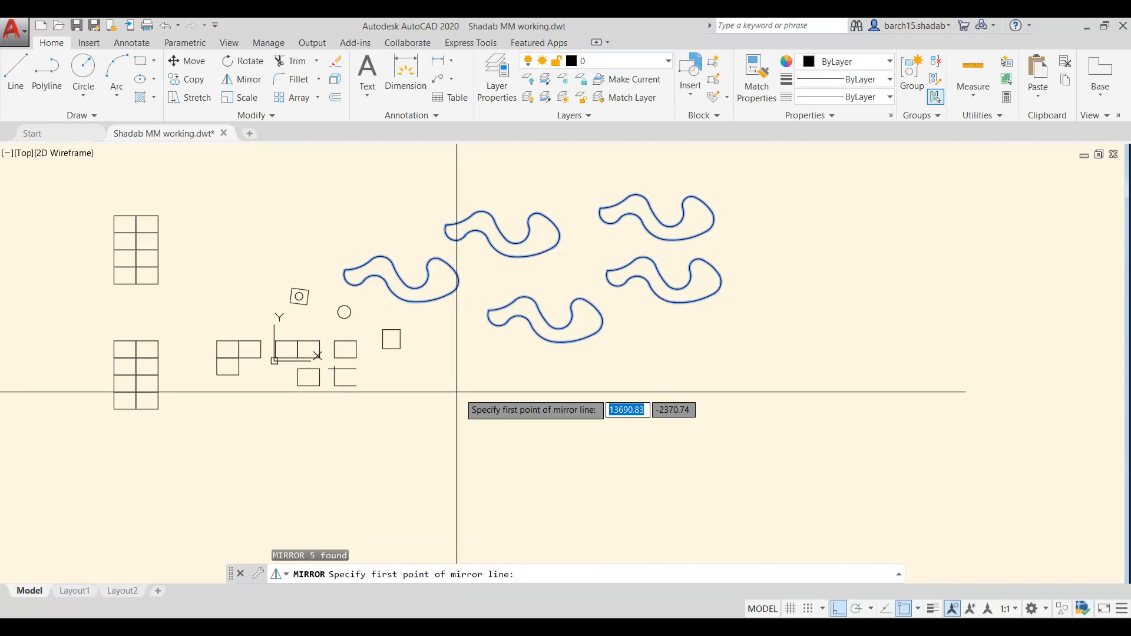
pyautogui.click(253, 219)
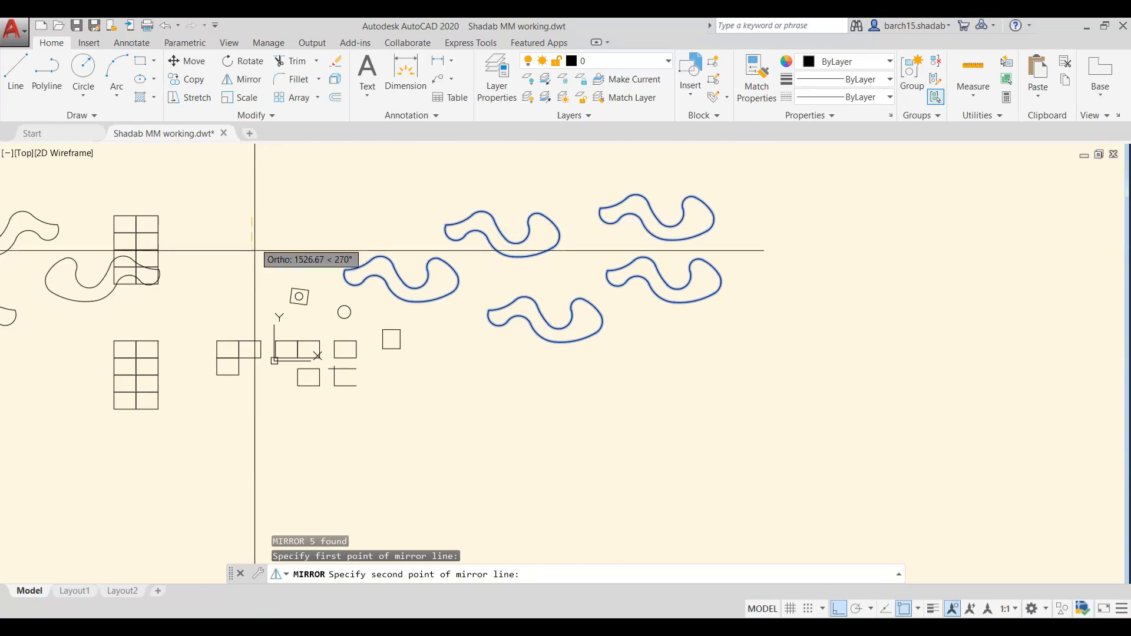
pyautogui.scroll(-3, 252, 400)
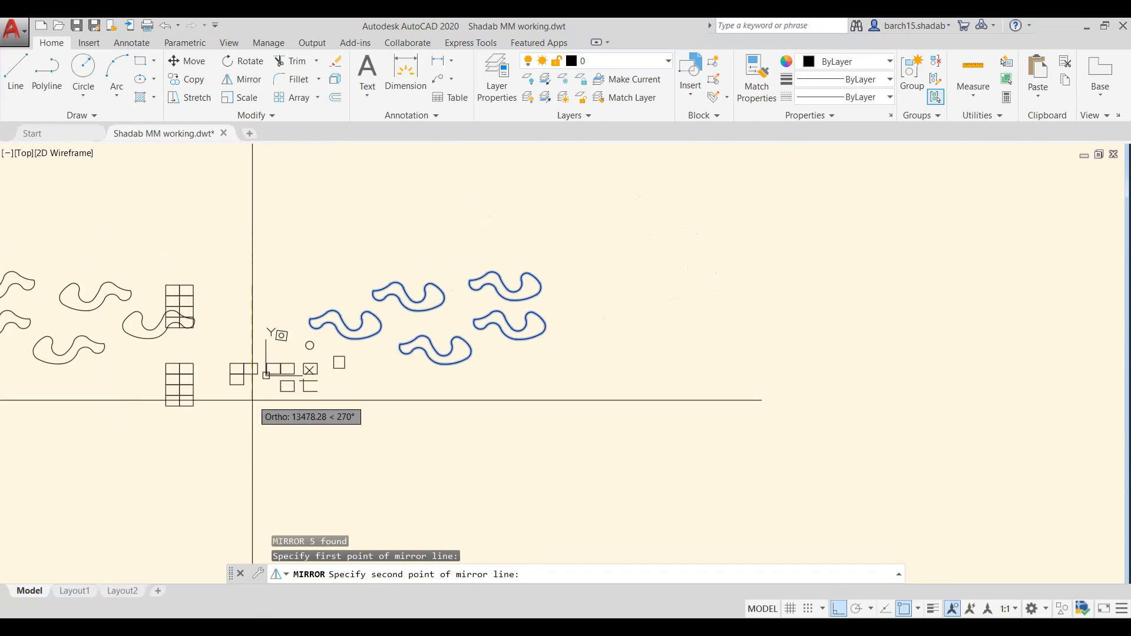
pyautogui.click(304, 450)
pyautogui.click(350, 507)
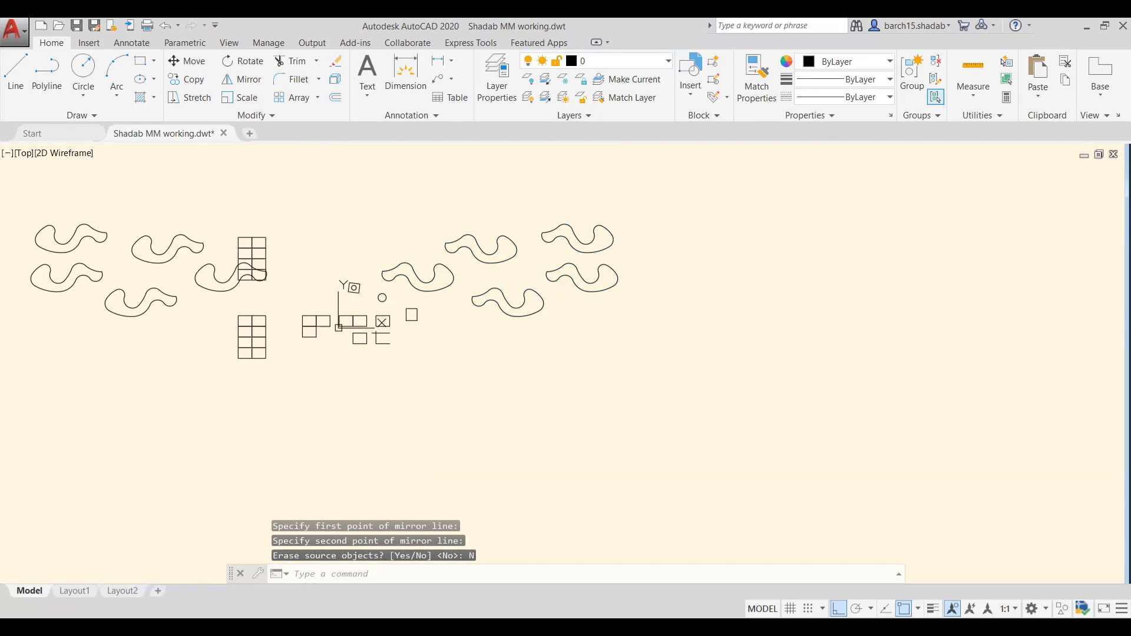
pyautogui.press('Escape')
pyautogui.moveTo(184, 328); pyautogui.dragTo(339, 333, button='middle')
pyautogui.scroll(2, 294, 288)
pyautogui.scroll(-4, 262, 242)
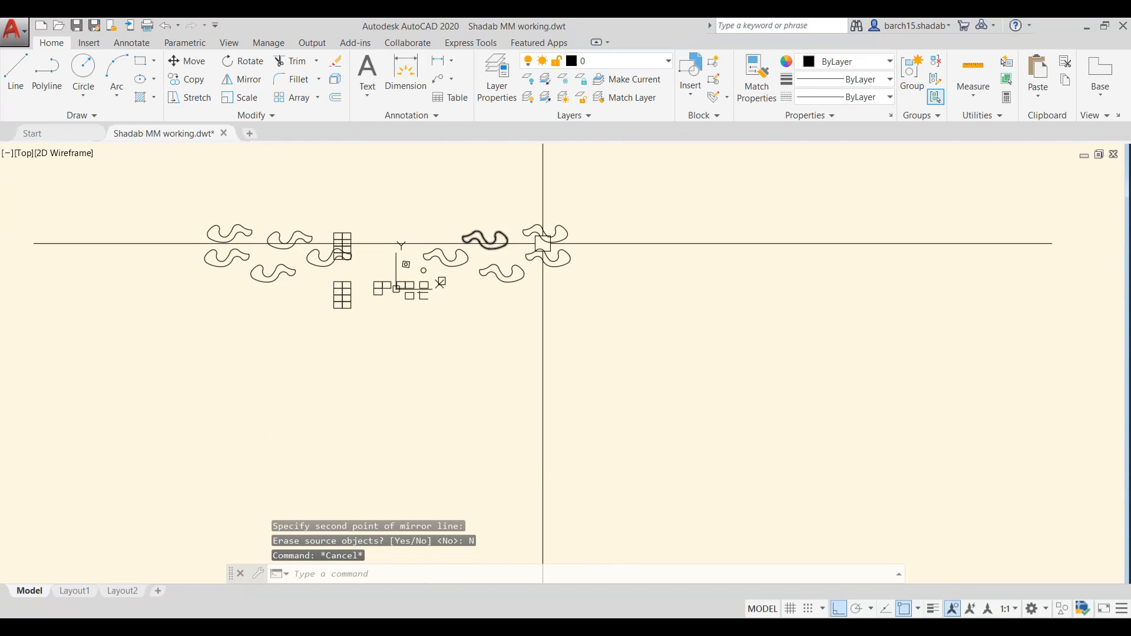
pyautogui.scroll(6, 330, 268)
pyautogui.moveTo(347, 259); pyautogui.dragTo(316, 356, button='middle')
pyautogui.scroll(-4, 429, 311)
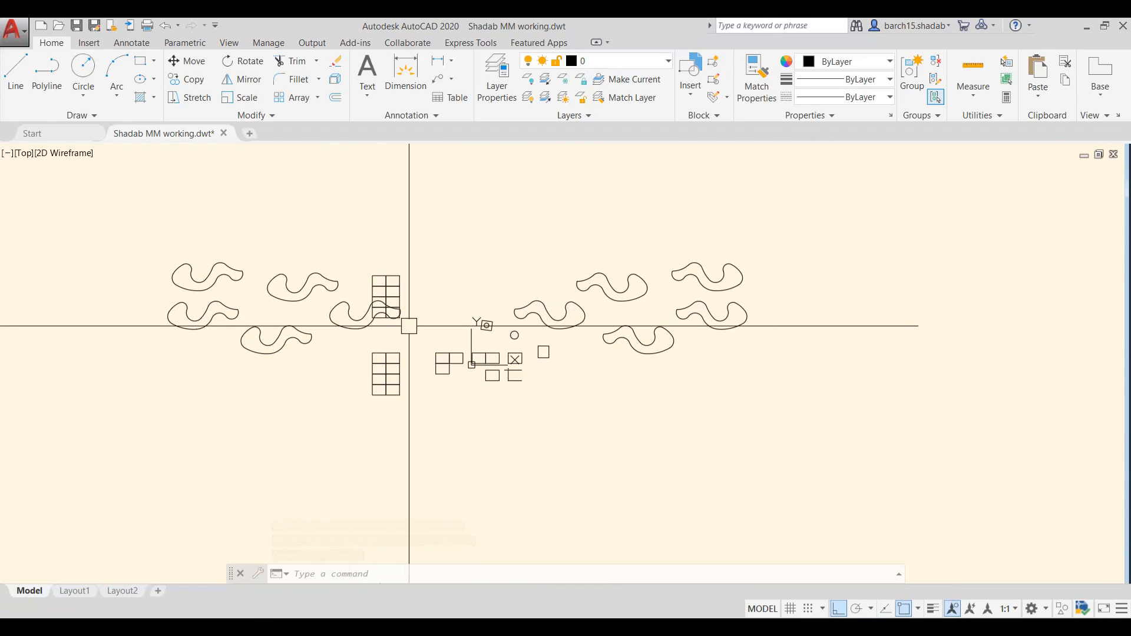
pyautogui.scroll(3, 457, 323)
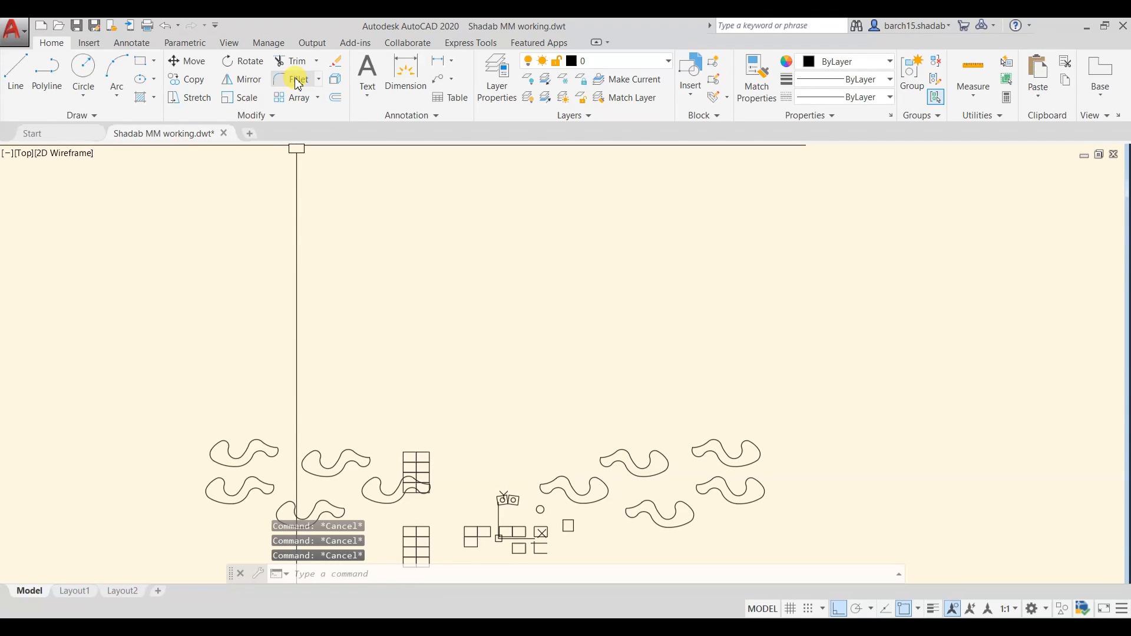
# - Try to fillet the upper-left corner of the upper rectangle block between its left and top edges
pyautogui.scroll(5, 392, 328)
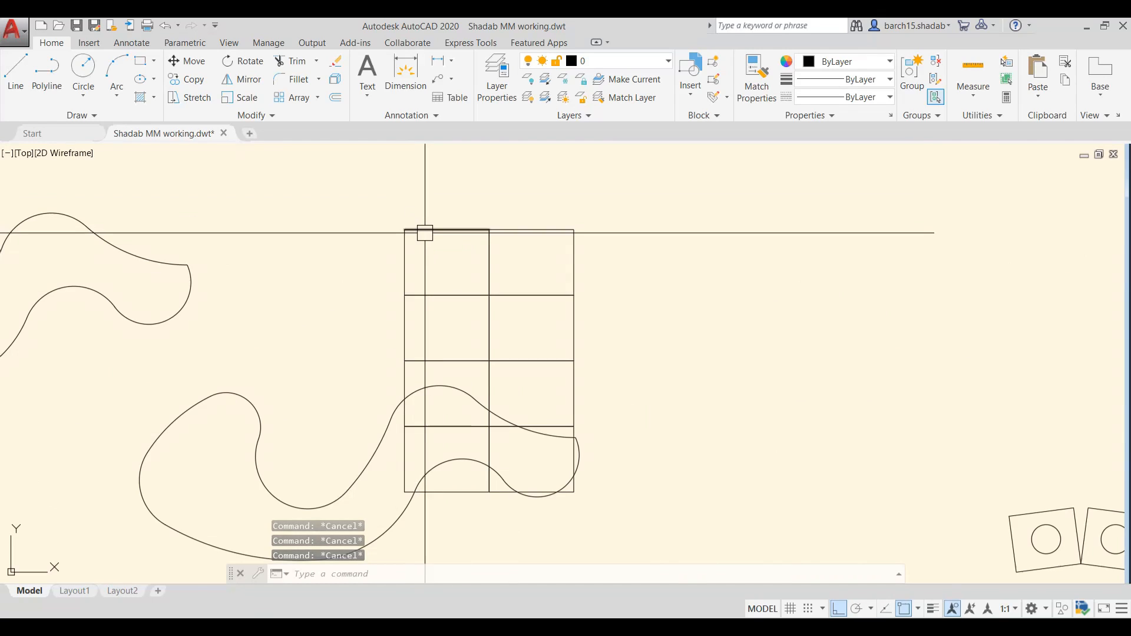
pyautogui.scroll(5, 412, 239)
pyautogui.moveTo(429, 228); pyautogui.dragTo(387, 278, button='middle')
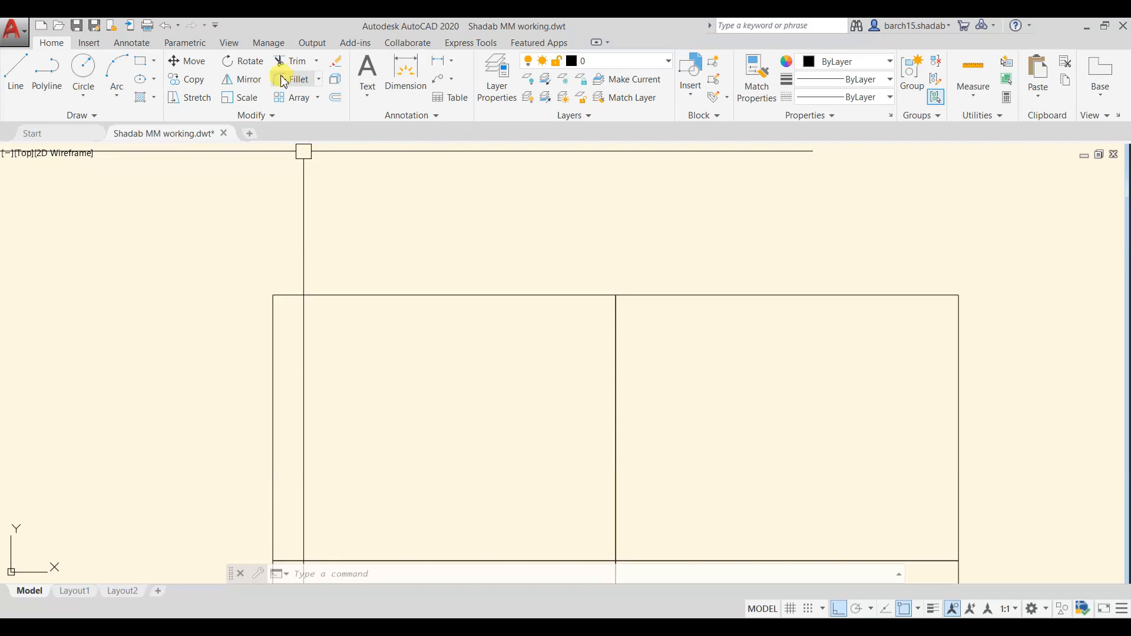
pyautogui.scroll(-5, 301, 279)
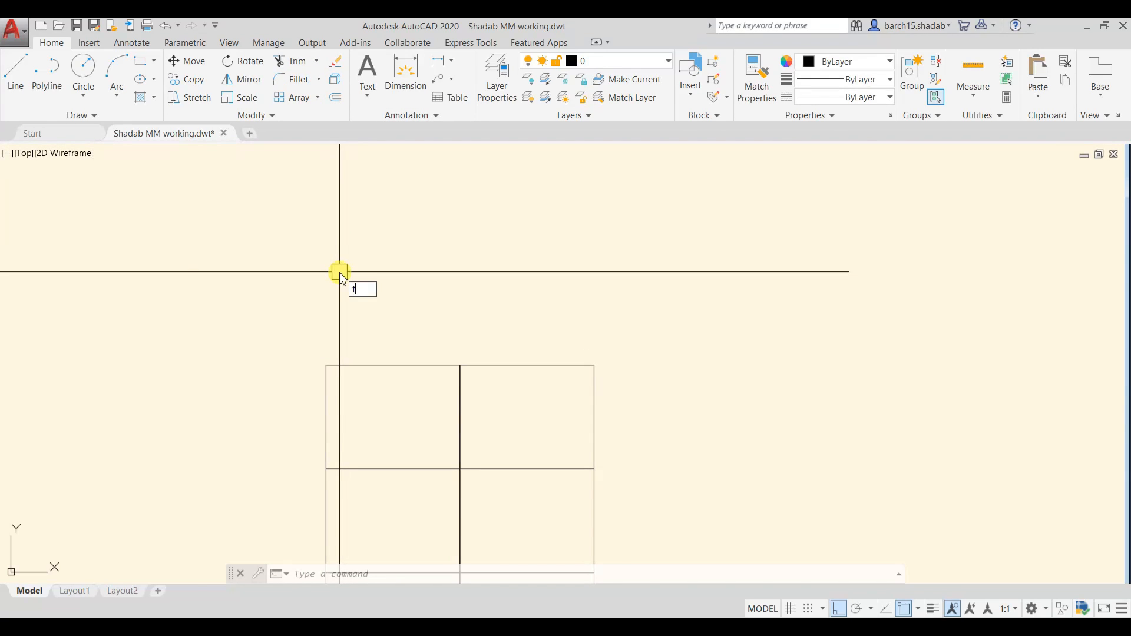
pyautogui.press('Return')
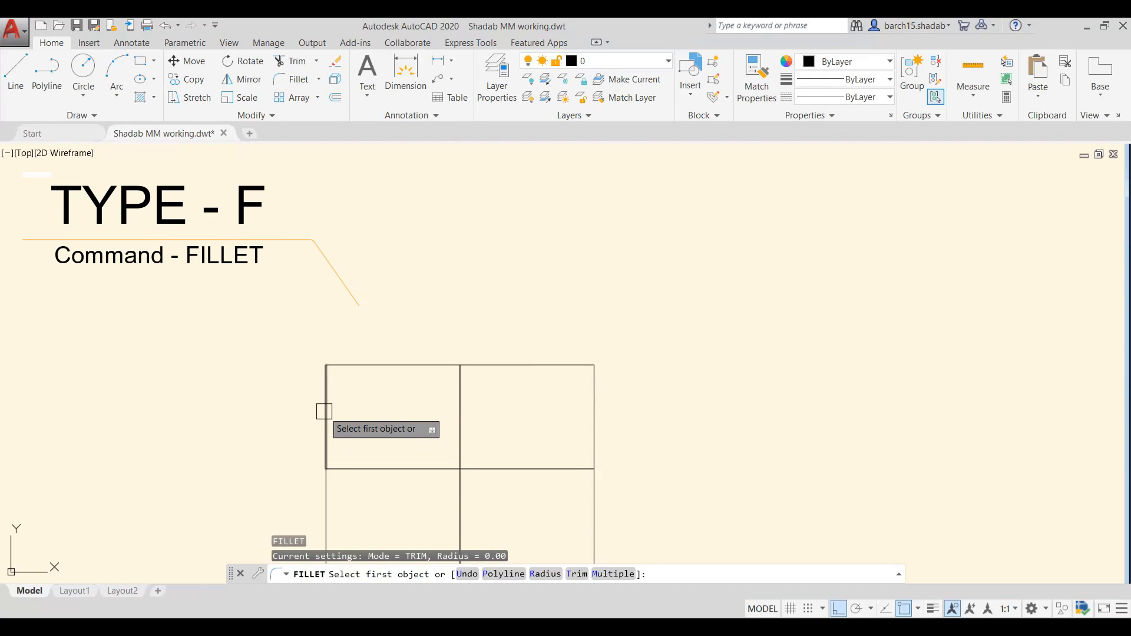
pyautogui.scroll(2, 411, 422)
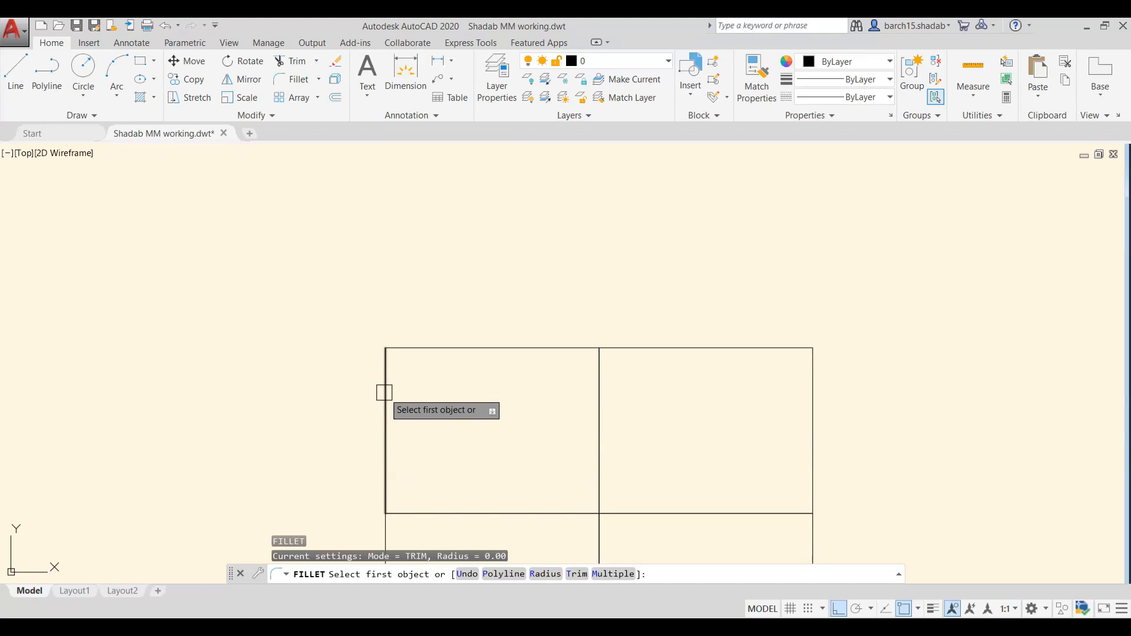
pyautogui.click(369, 577)
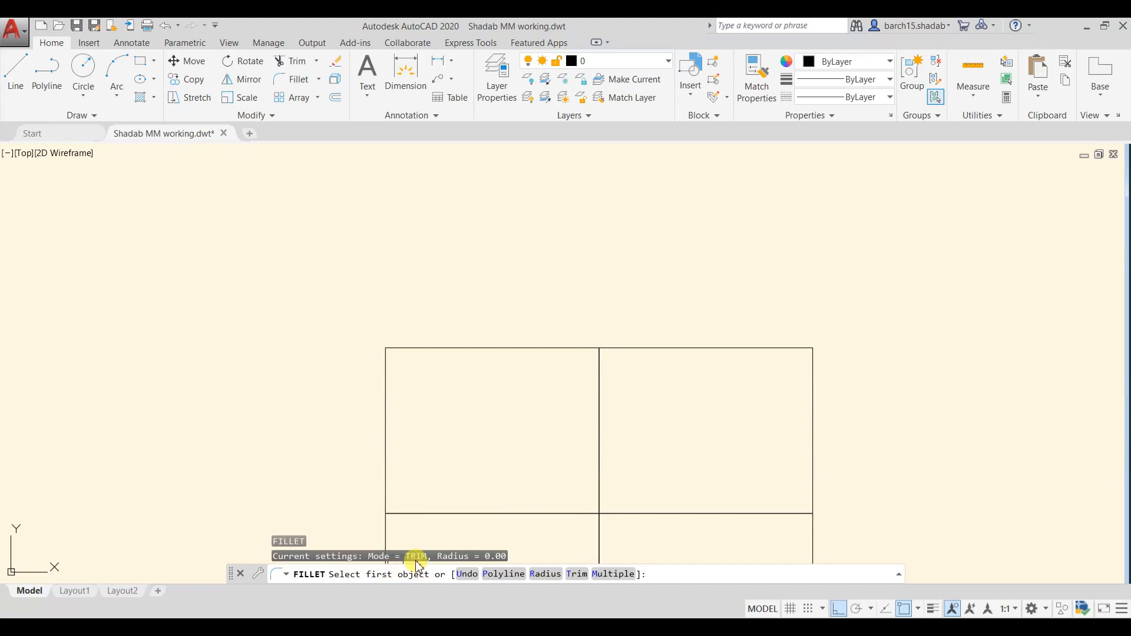
pyautogui.click(382, 389)
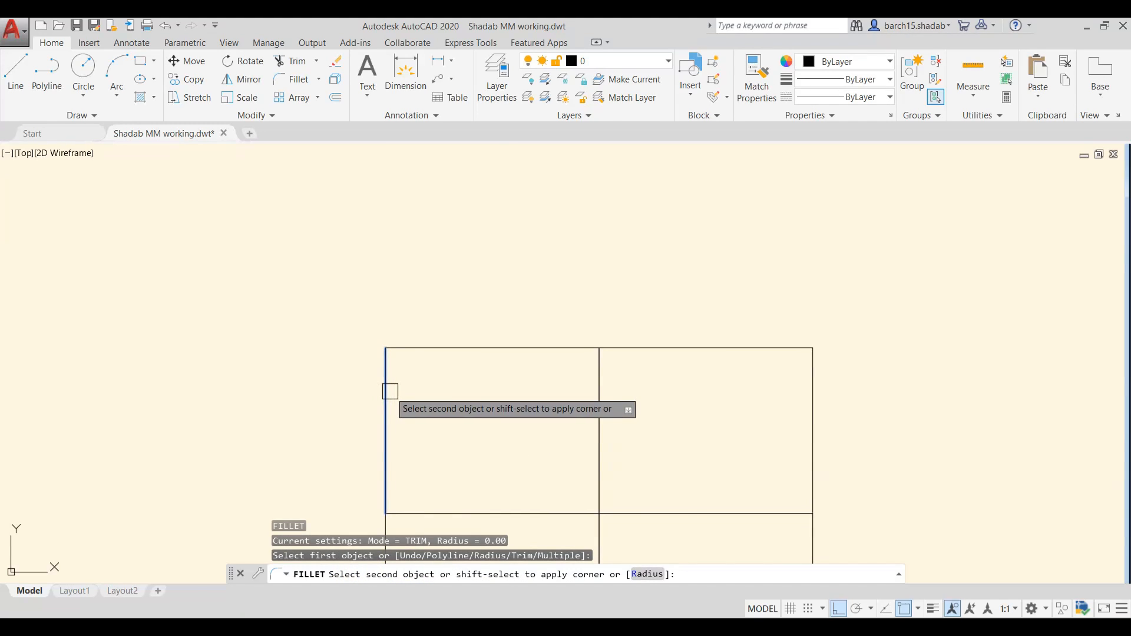
pyautogui.click(393, 392)
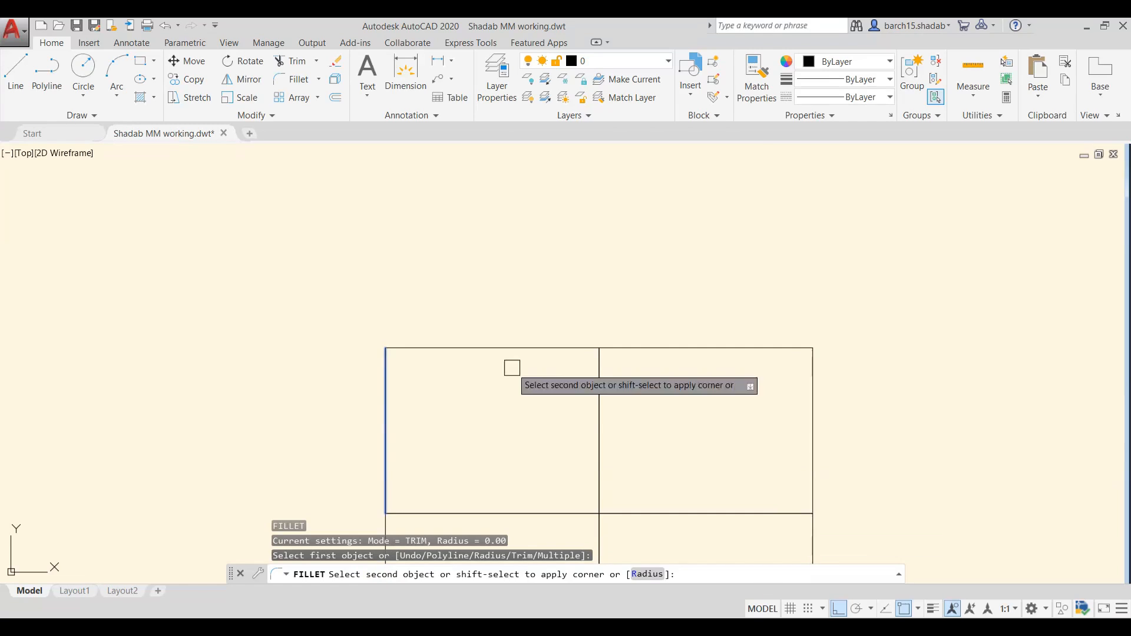
pyautogui.click(459, 348)
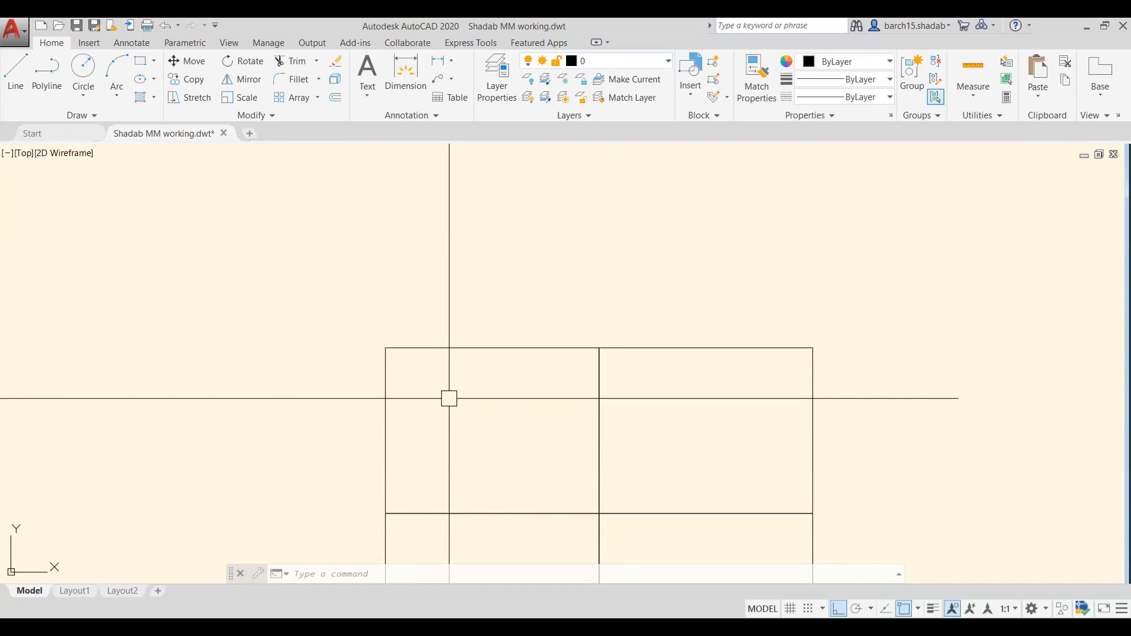
pyautogui.press('Escape')
pyautogui.press('Escape')
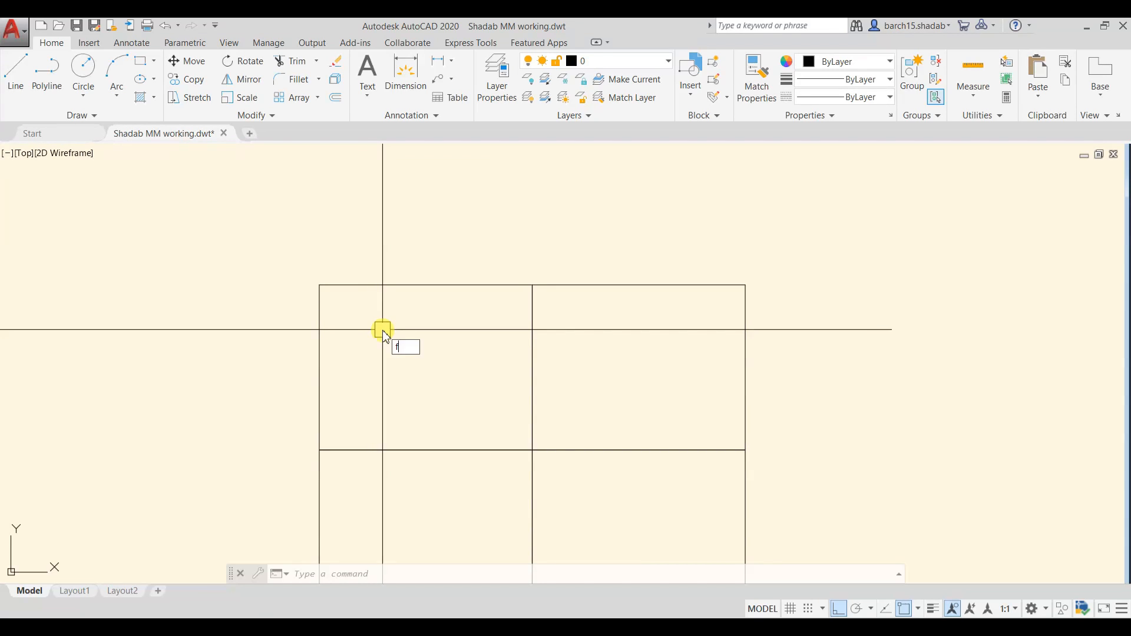
# - Fillet the upper-left corner of the upper rectangle block with a radius of 200
pyautogui.press('Return')
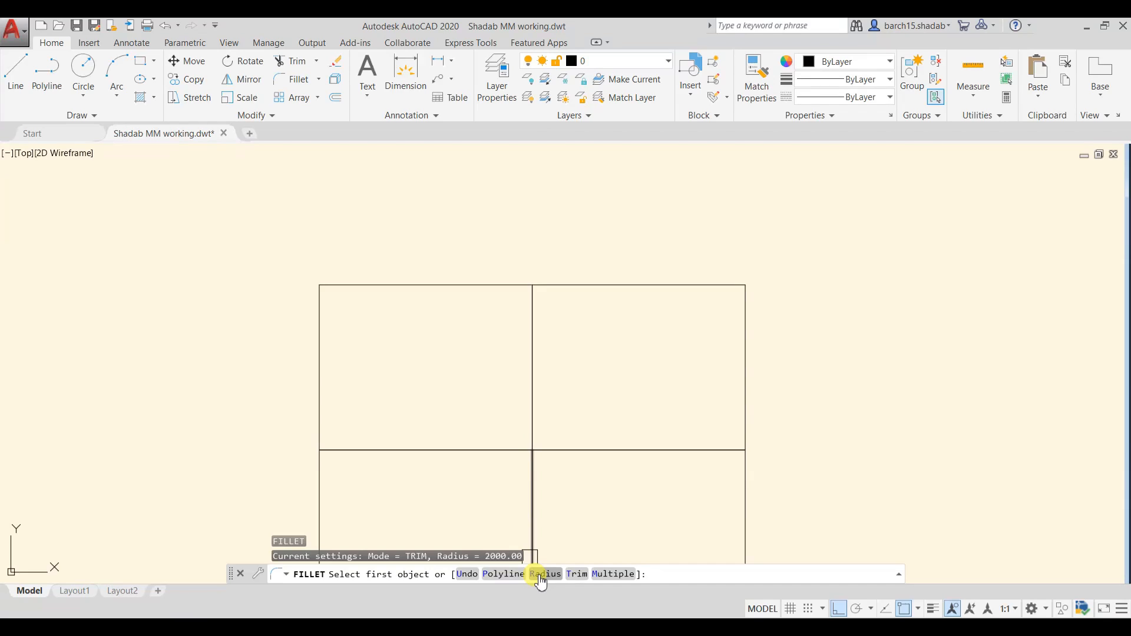
pyautogui.write('r')
pyautogui.press('Return')
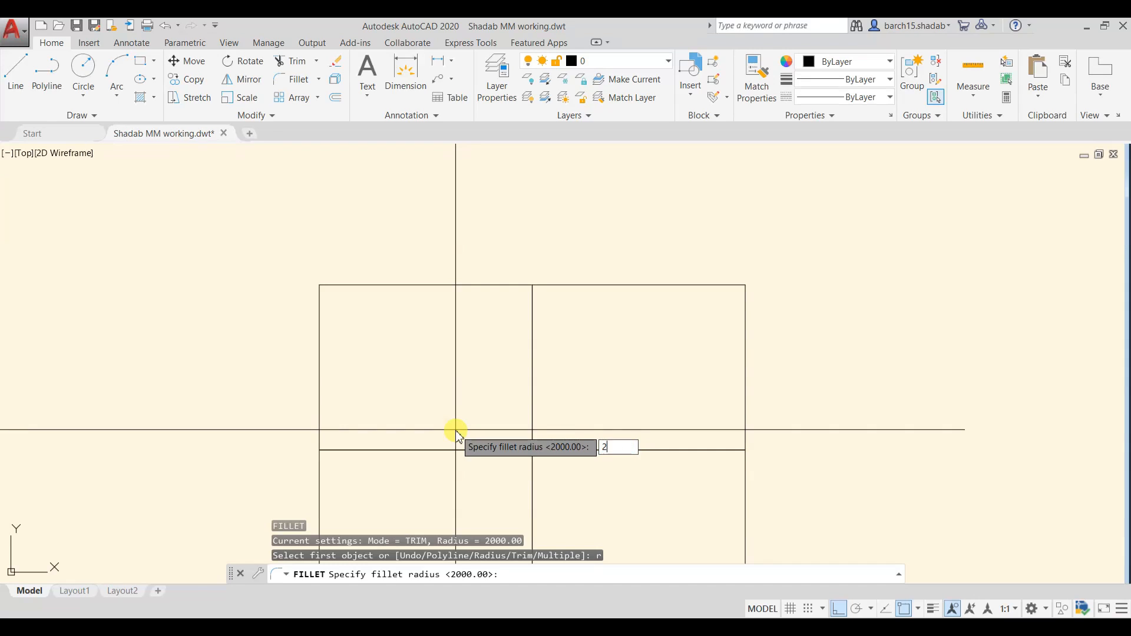
pyautogui.write('200')
pyautogui.press('Return')
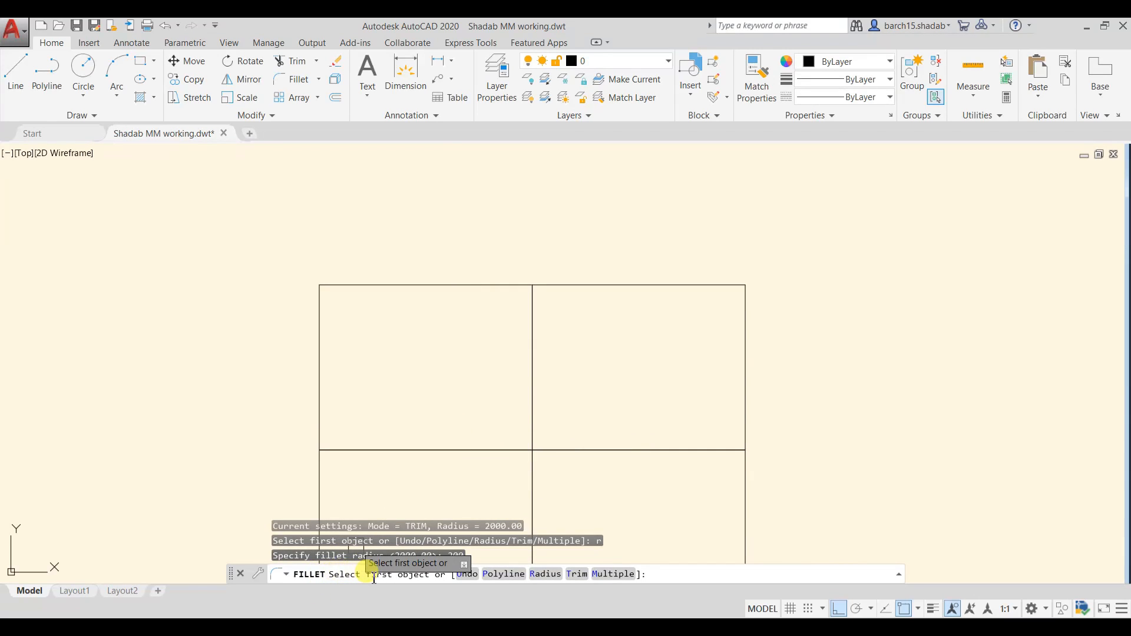
pyautogui.click(319, 351)
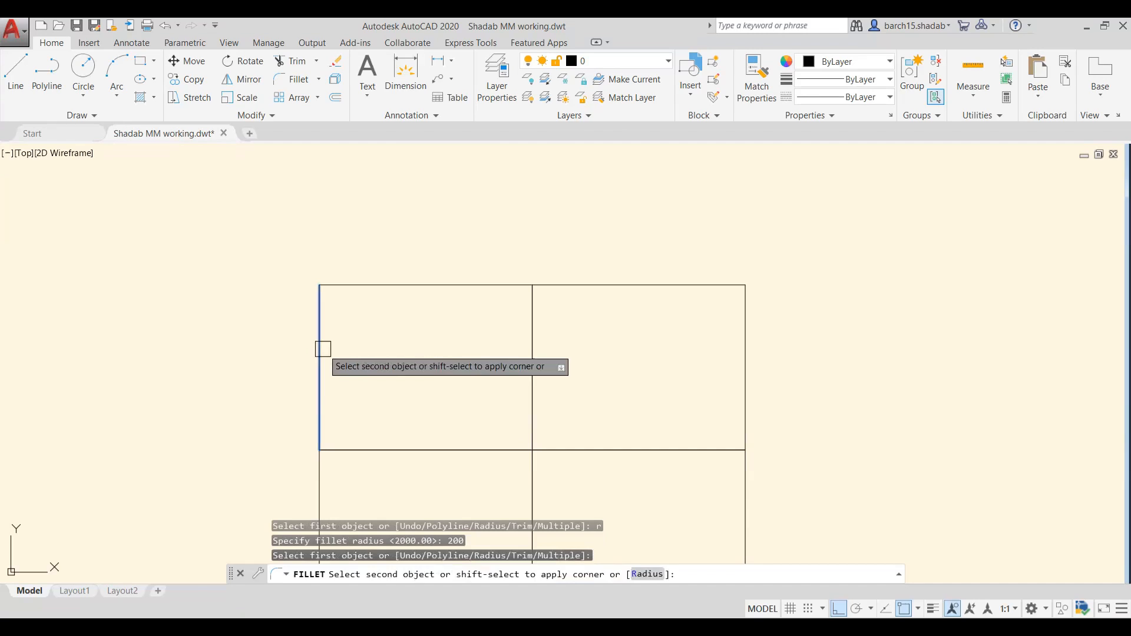
pyautogui.click(379, 285)
pyautogui.scroll(5, 349, 282)
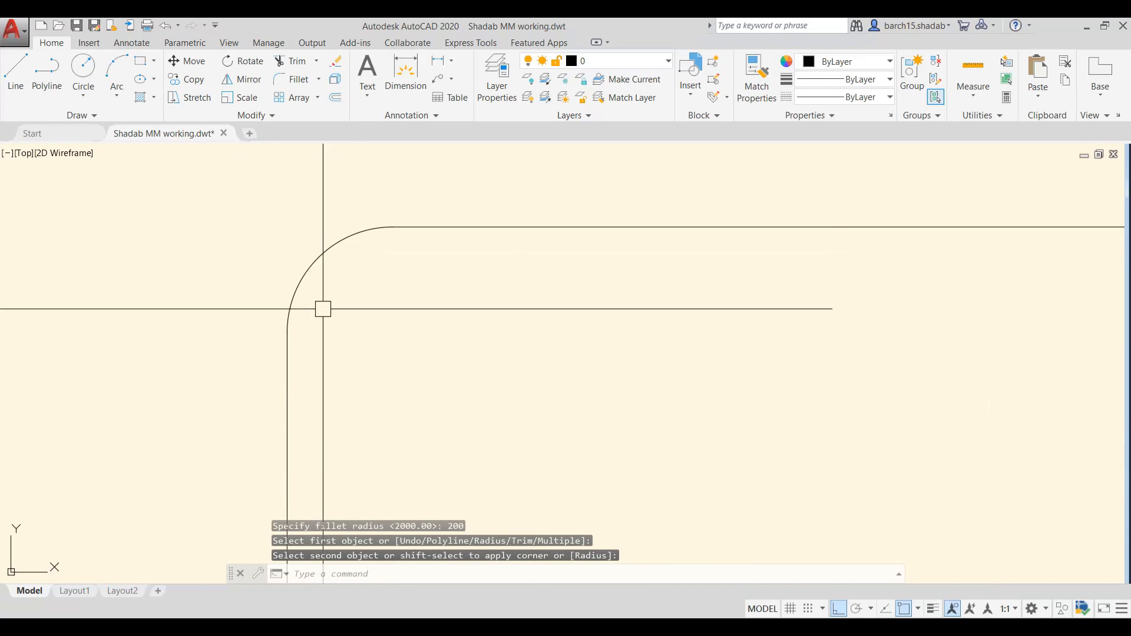
pyautogui.scroll(-4, 311, 278)
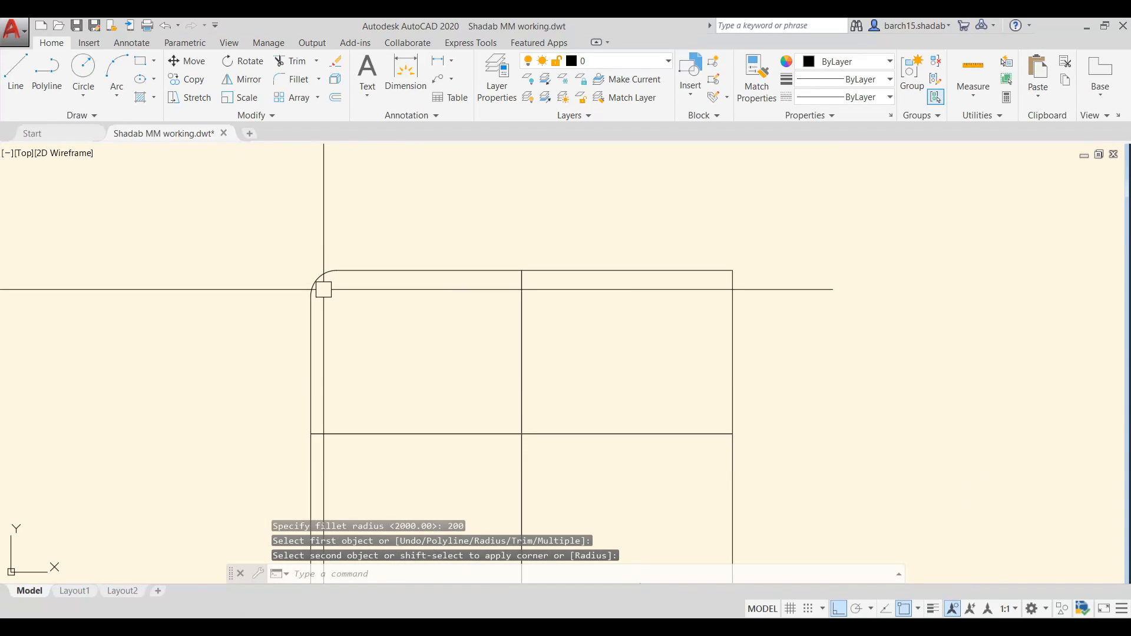
# - Draw an L shape from a vertical and a horizontal line in the empty space above the rectangle block
pyautogui.moveTo(376, 188); pyautogui.dragTo(403, 361, button='middle')
pyautogui.scroll(-4, 401, 362)
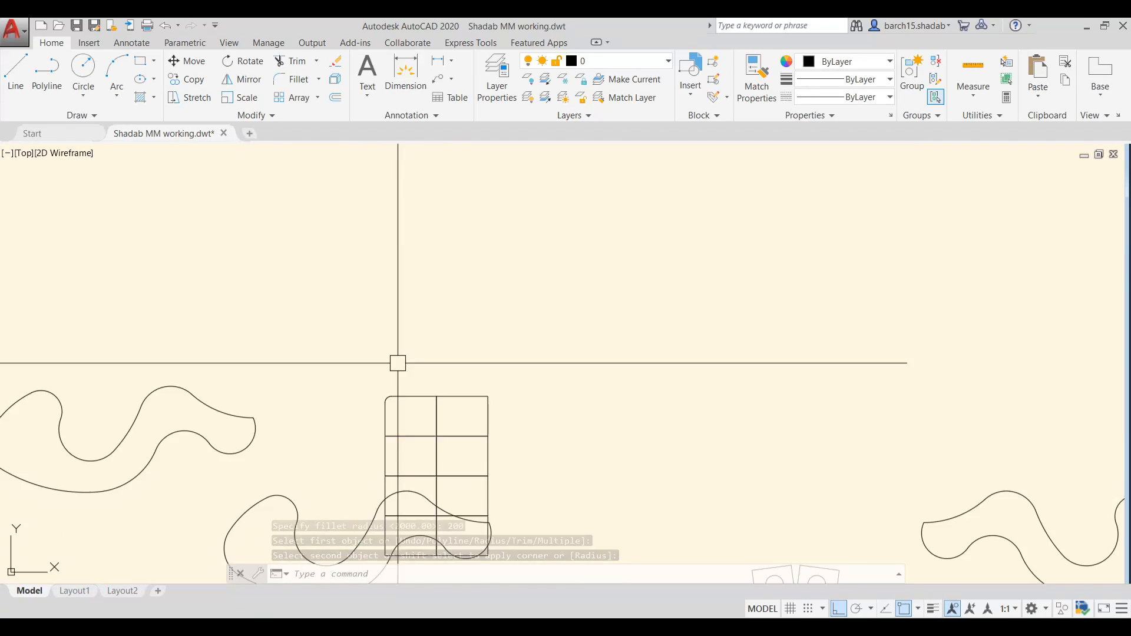
pyautogui.moveTo(415, 289); pyautogui.dragTo(431, 383, button='middle')
pyautogui.press('Escape')
pyautogui.press('Escape')
pyautogui.press('Escape')
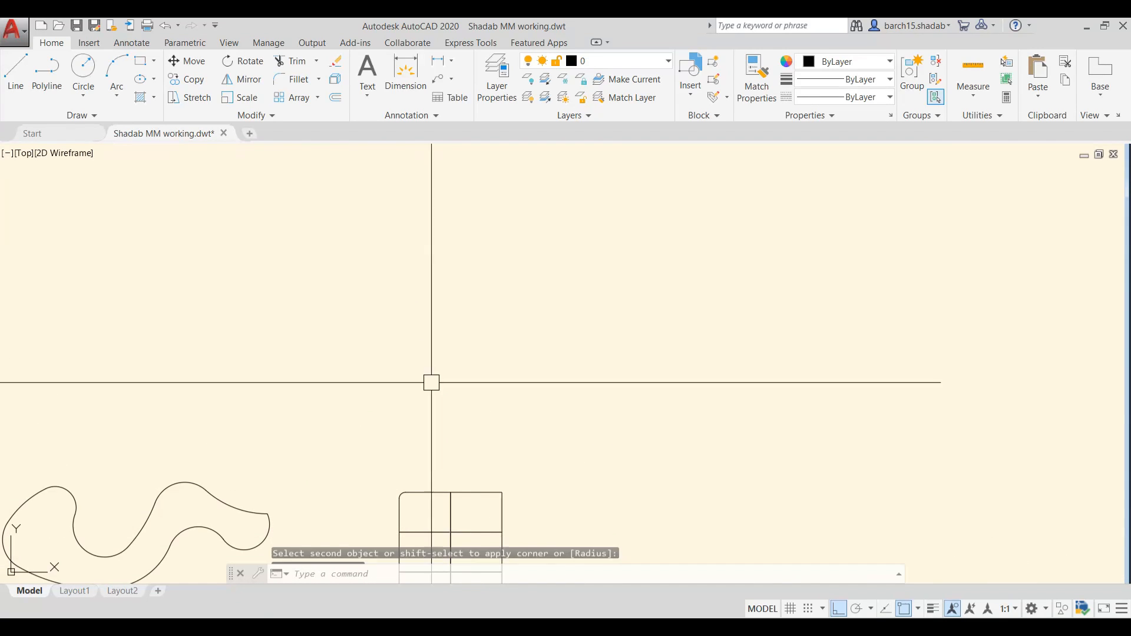
pyautogui.press('Return')
pyautogui.click(458, 194)
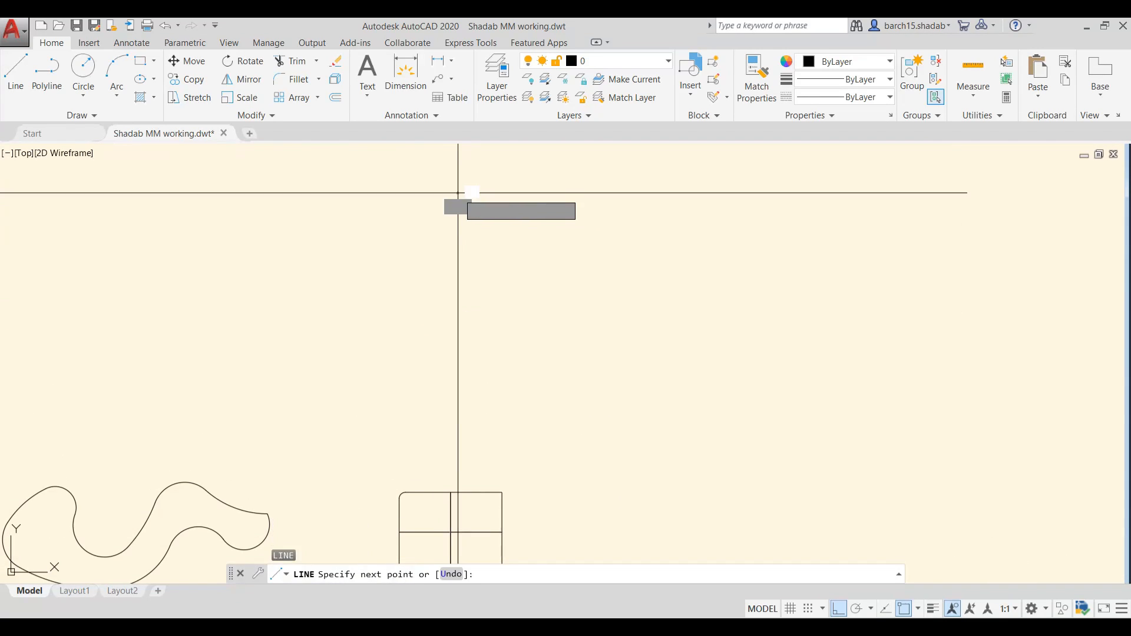
pyautogui.click(457, 312)
pyautogui.click(565, 313)
pyautogui.press('Escape')
pyautogui.press('Escape')
# - Mirror the L shape about a vertical line just left of it, keeping the source objects
pyautogui.click(542, 271)
pyautogui.click(397, 356)
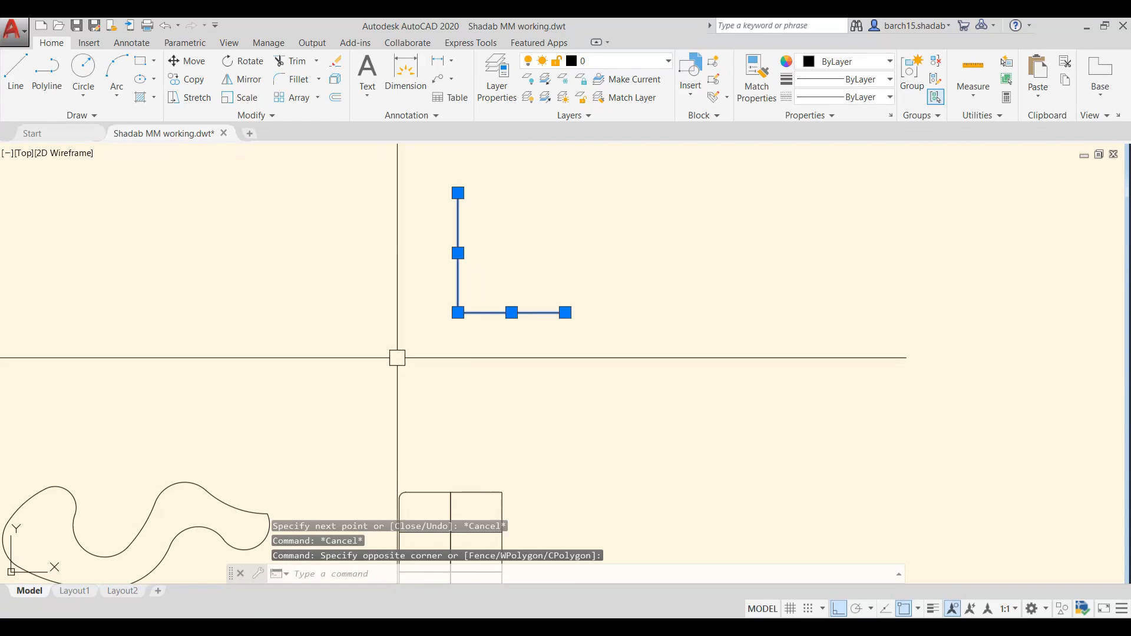
pyautogui.write('mi')
pyautogui.press('Return')
pyautogui.click(432, 238)
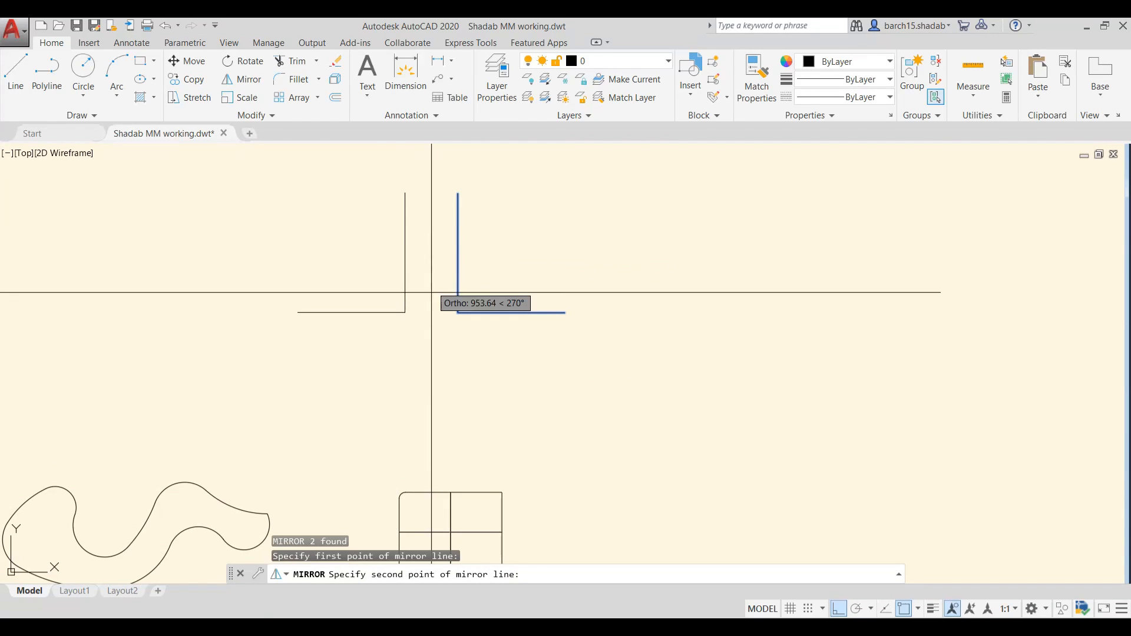
pyautogui.click(431, 333)
pyautogui.click(461, 385)
pyautogui.press('Escape')
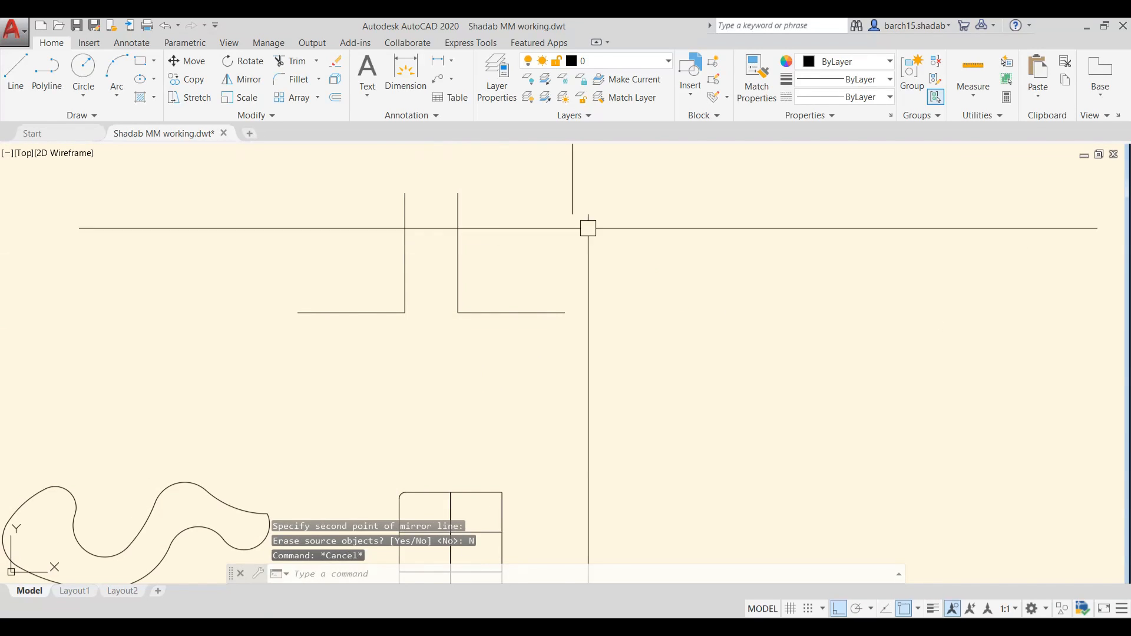
# - Mirror both L shapes downward about a horizontal line just below them to form a crossroads, keeping the source objects
pyautogui.click(605, 223)
pyautogui.click(311, 354)
pyautogui.write('mi')
pyautogui.press('Return')
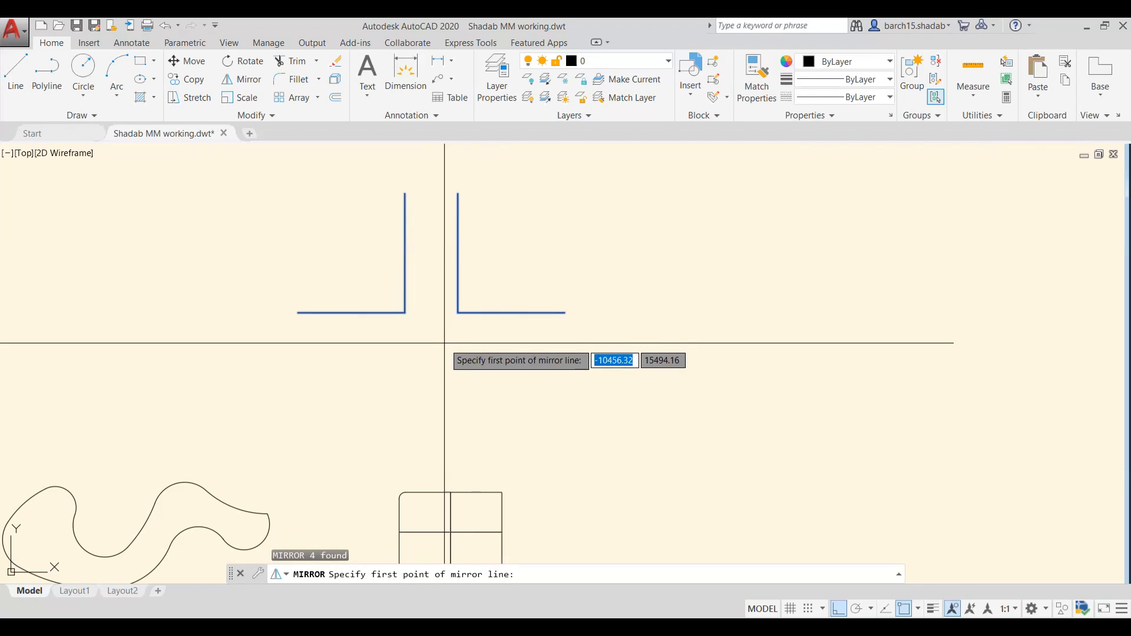
pyautogui.click(450, 342)
pyautogui.click(539, 342)
pyautogui.write('n')
pyautogui.press('Return')
pyautogui.moveTo(429, 325)
pyautogui.mouseDown(button='middle')
pyautogui.moveTo(465, 305)
pyautogui.moveTo(446, 321)
pyautogui.moveTo(447, 381)
pyautogui.moveTo(462, 312)
pyautogui.mouseUp(button='middle')
pyautogui.scroll(2, 463, 315)
pyautogui.scroll(-2, 472, 272)
pyautogui.scroll(2, 446, 310)
pyautogui.scroll(2, 444, 310)
pyautogui.scroll(-2, 462, 414)
pyautogui.scroll(-4, 427, 230)
pyautogui.scroll(2, 446, 328)
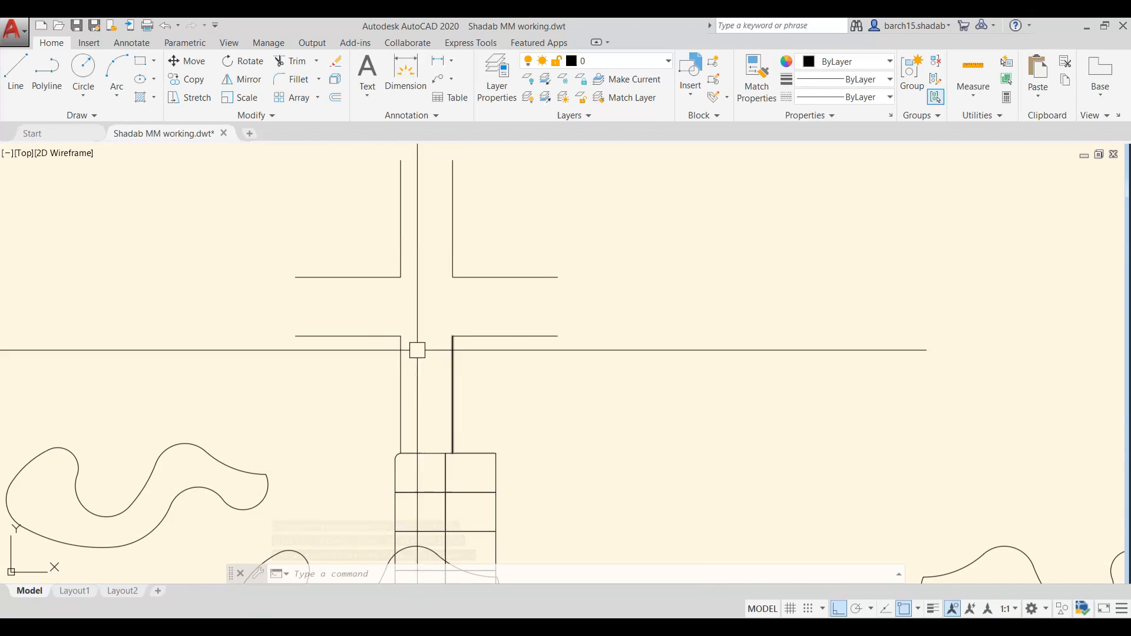
pyautogui.scroll(-2, 422, 247)
pyautogui.scroll(4, 427, 271)
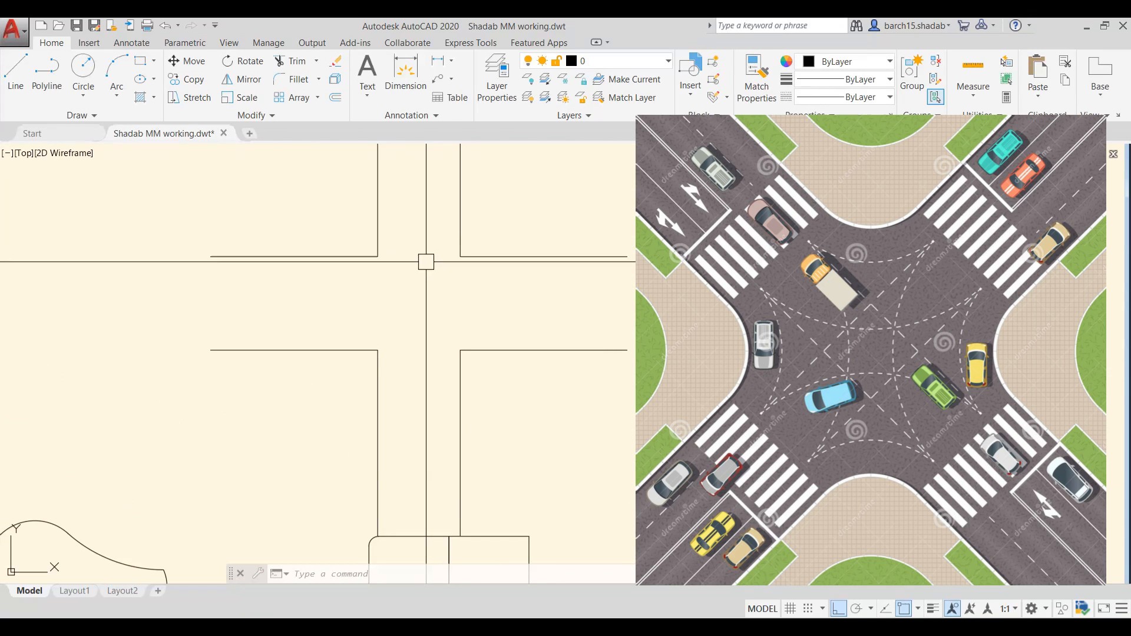
# - Fillet the upper-right inner corner of the crossroads with a radius of 400
pyautogui.write('f')
pyautogui.press('Return')
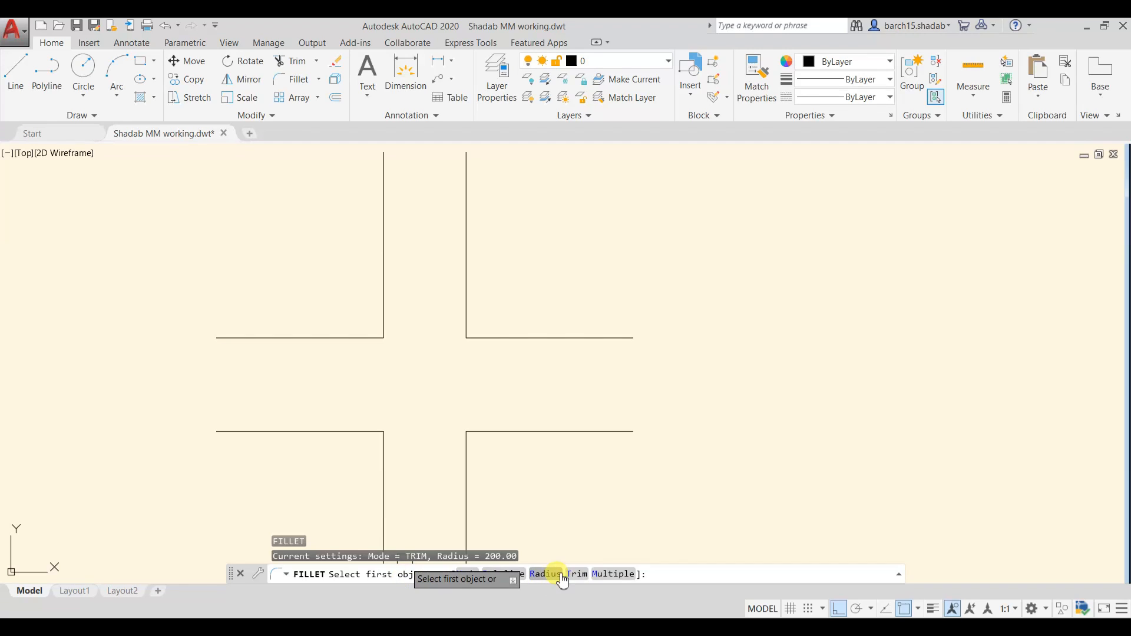
pyautogui.scroll(1, 461, 336)
pyautogui.scroll(-2, 472, 351)
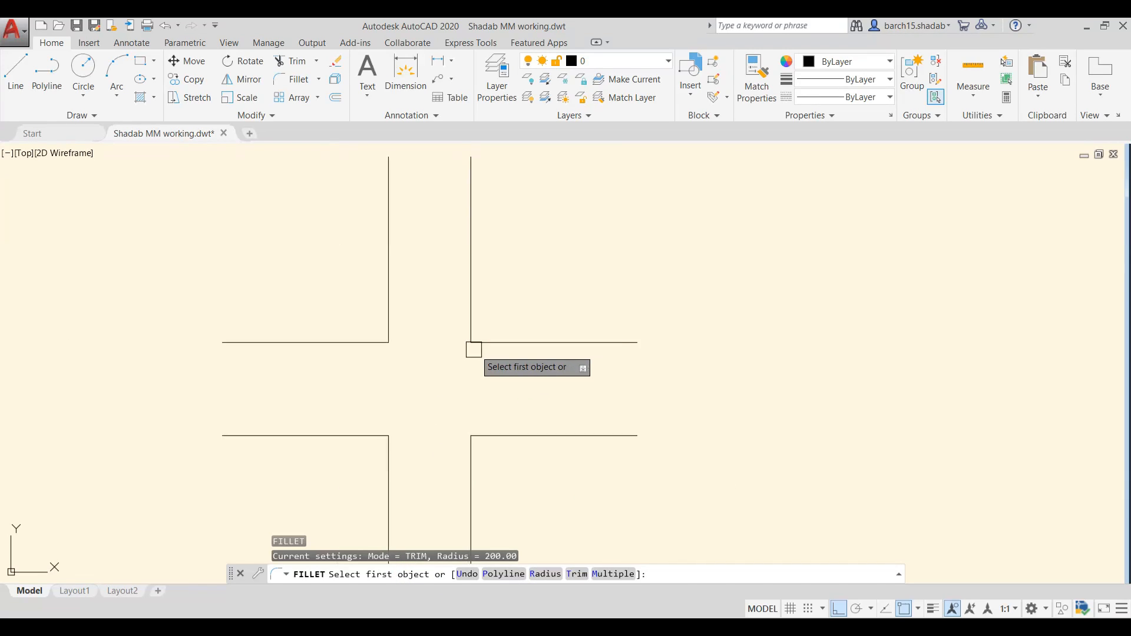
pyautogui.moveTo(431, 335); pyautogui.dragTo(451, 369, button='middle')
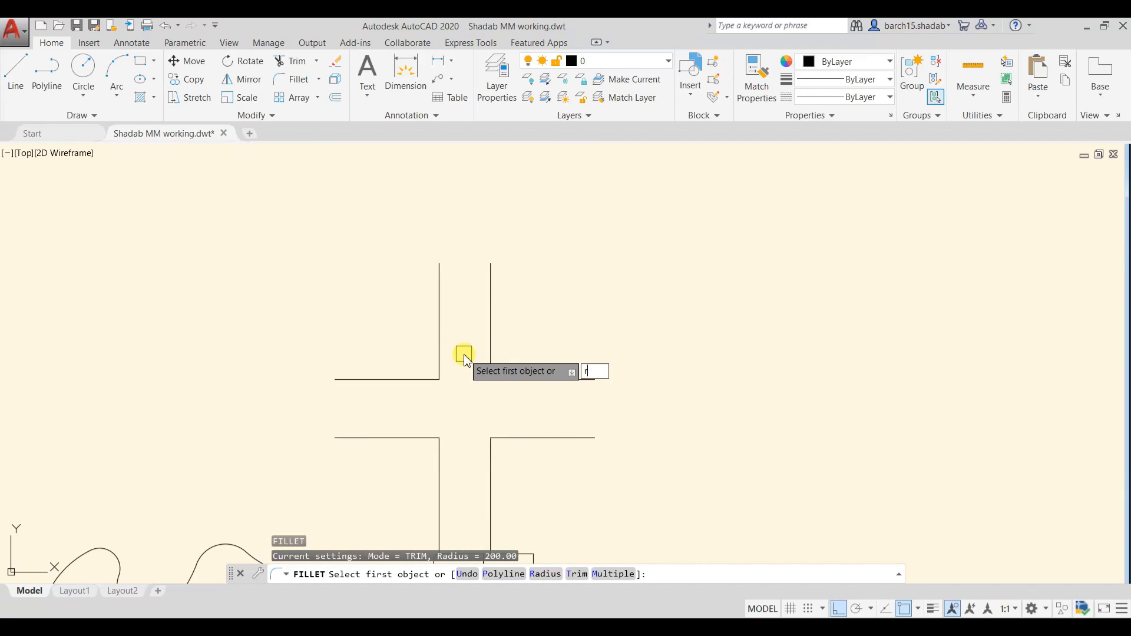
pyautogui.press('Return')
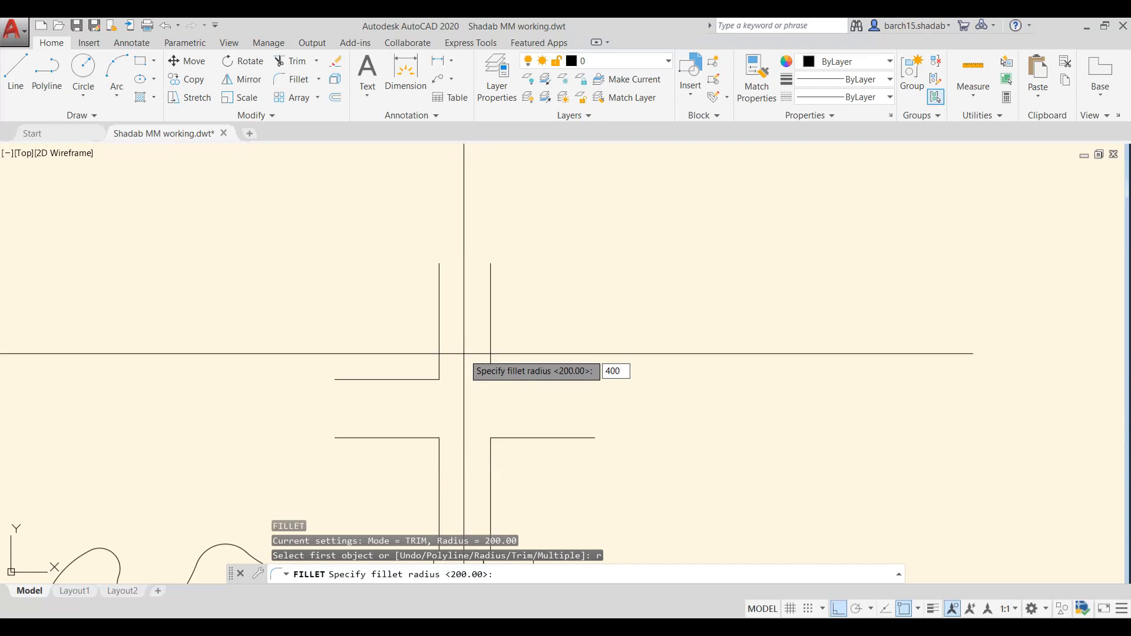
pyautogui.press('Return')
pyautogui.scroll(2, 480, 371)
pyautogui.click(547, 384)
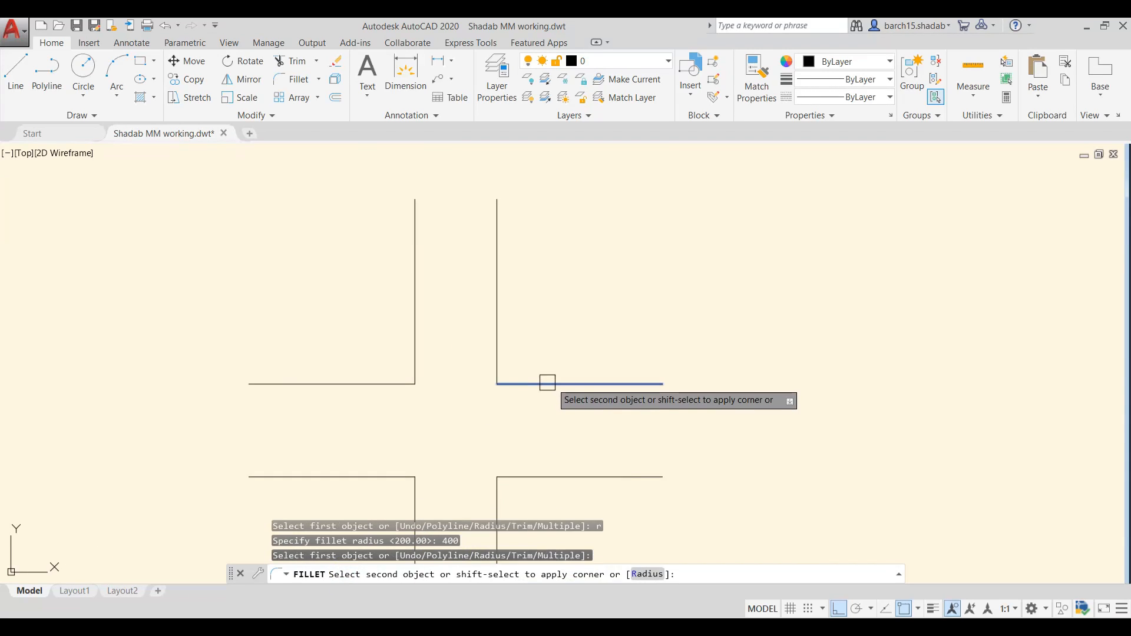
pyautogui.click(497, 330)
# - Fillet the upper-left and lower-left inner corners of the crossroads with the same 400 radius
pyautogui.press('Return')
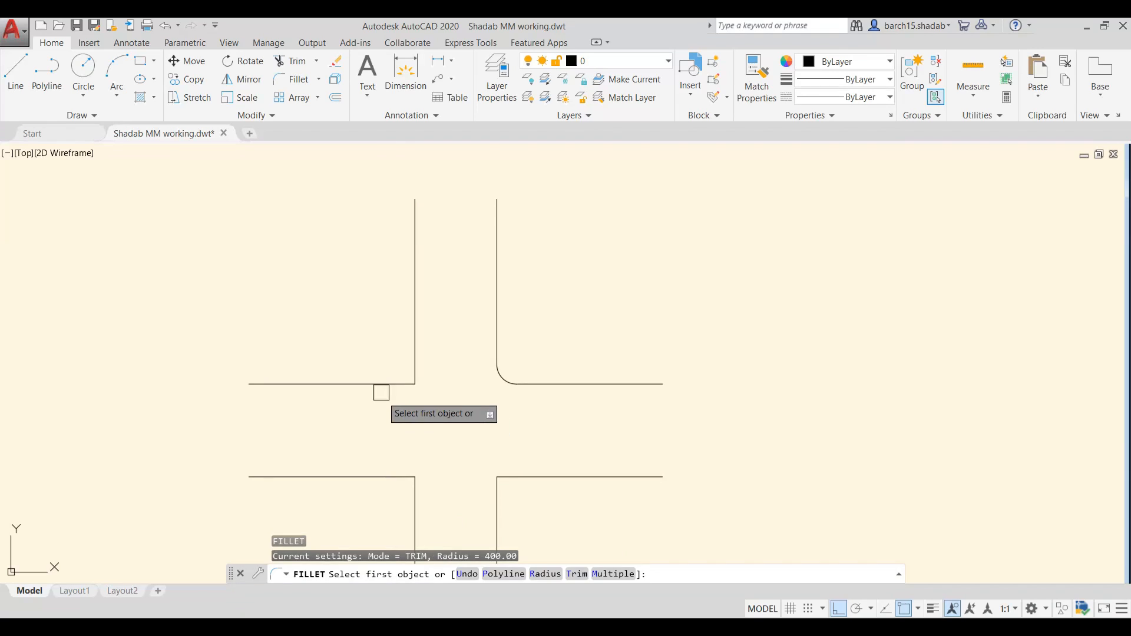
pyautogui.click(383, 385)
pyautogui.click(415, 353)
pyautogui.moveTo(420, 454); pyautogui.dragTo(428, 362, button='middle')
pyautogui.press('Return')
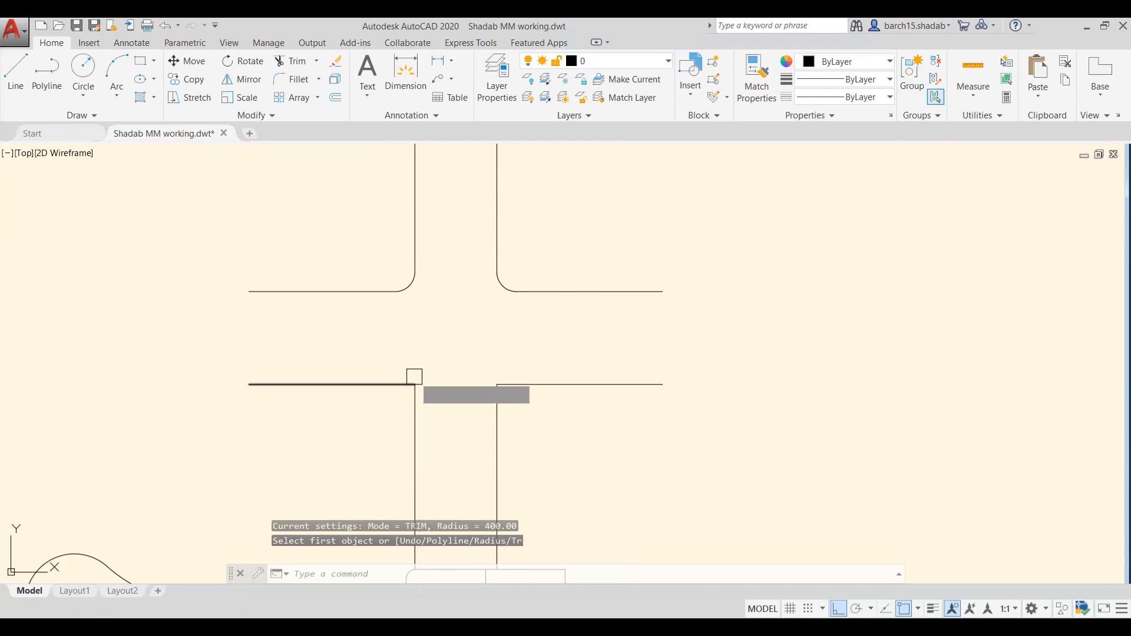
pyautogui.click(379, 384)
pyautogui.click(415, 421)
# - Fillet the lower-right inner corner of the crossroads with the same 400 radius
pyautogui.moveTo(460, 421); pyautogui.dragTo(439, 399, button='middle')
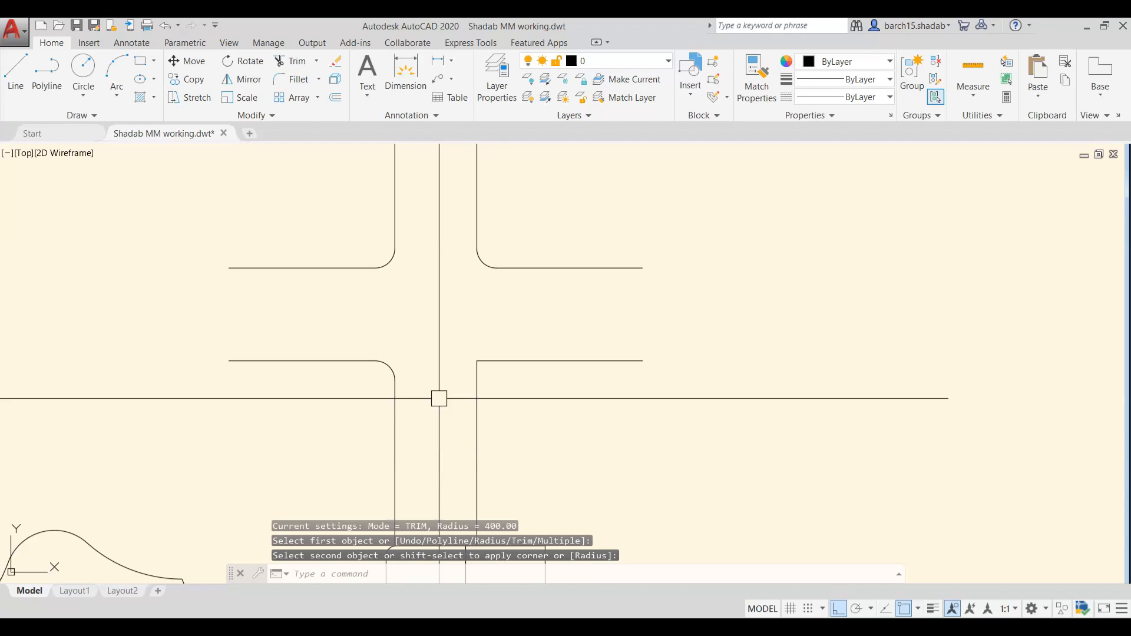
pyautogui.press('Return')
pyautogui.click(477, 406)
pyautogui.click(519, 360)
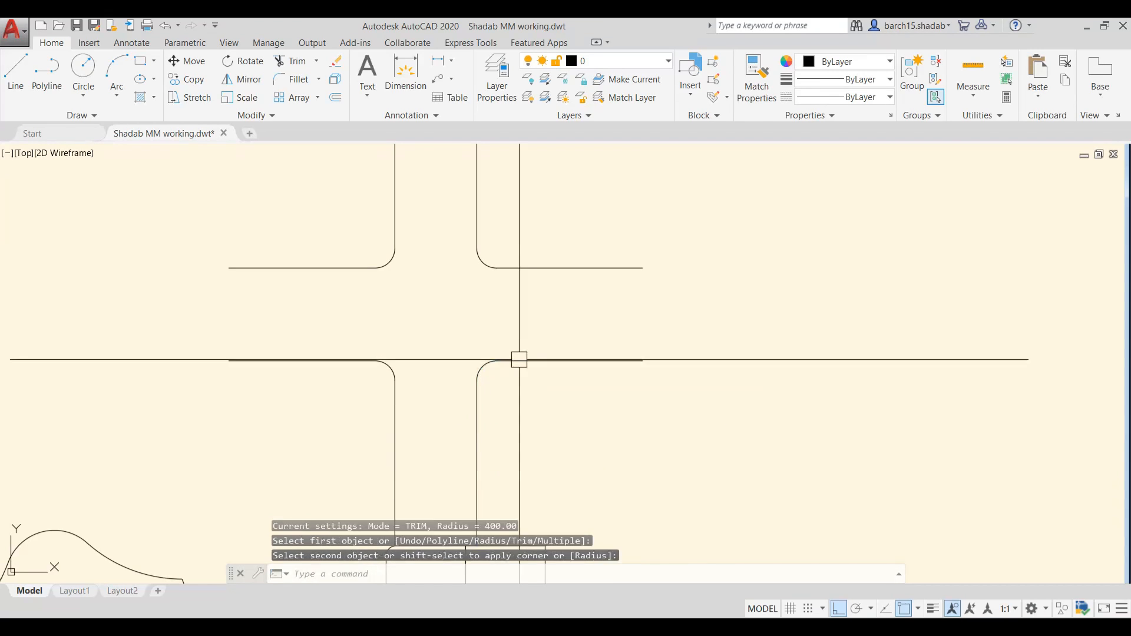
pyautogui.press('Escape')
pyautogui.scroll(-5, 518, 360)
pyautogui.moveTo(518, 360); pyautogui.dragTo(363, 396, button='middle')
pyautogui.scroll(5, 358, 384)
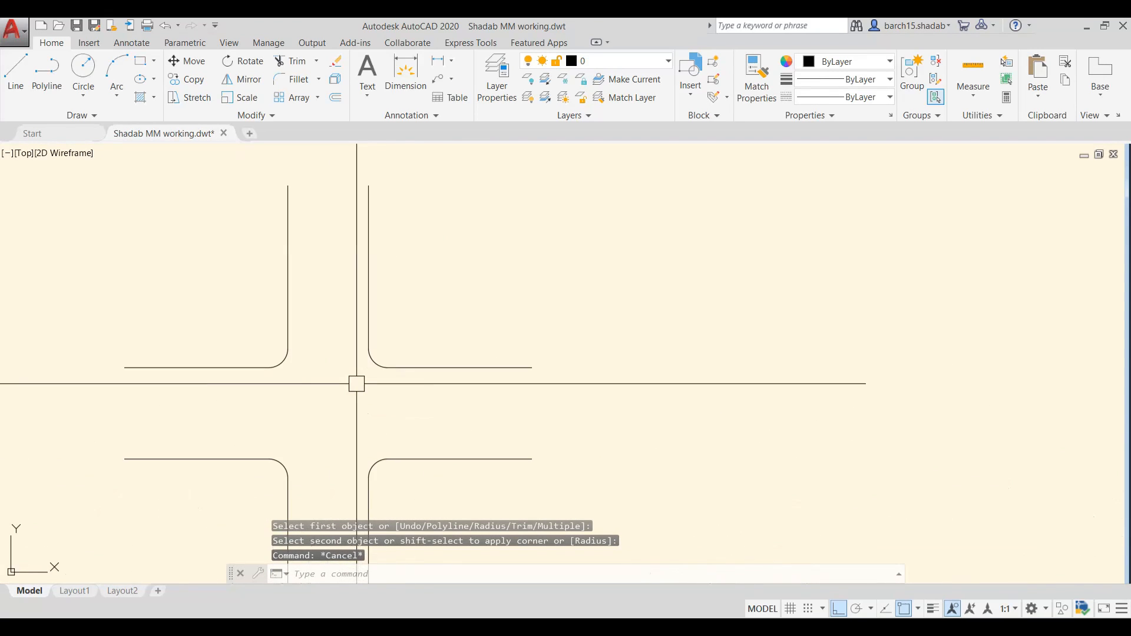
# - Draw a vertical line about 3066 long to the right of the crossroads' upper arm
pyautogui.press('Escape')
pyautogui.scroll(-5, 390, 371)
pyautogui.moveTo(462, 339); pyautogui.dragTo(382, 361, button='middle')
pyautogui.scroll(5, 386, 347)
pyautogui.write('l')
pyautogui.press('Return')
pyautogui.click(419, 280)
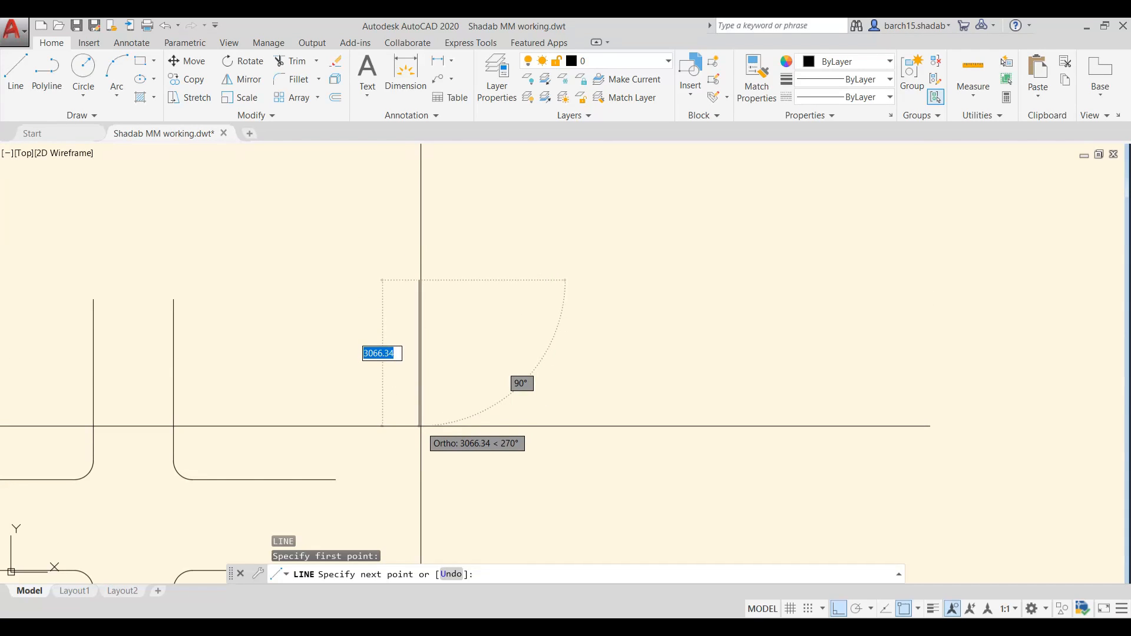
pyautogui.click(420, 426)
pyautogui.press('Escape')
pyautogui.press('Escape')
# - Draw a separate horizontal line below and to the right of the new vertical line, leaving a gap between them
pyautogui.moveTo(480, 447); pyautogui.dragTo(465, 443, button='middle')
pyautogui.write('l')
pyautogui.press('Return')
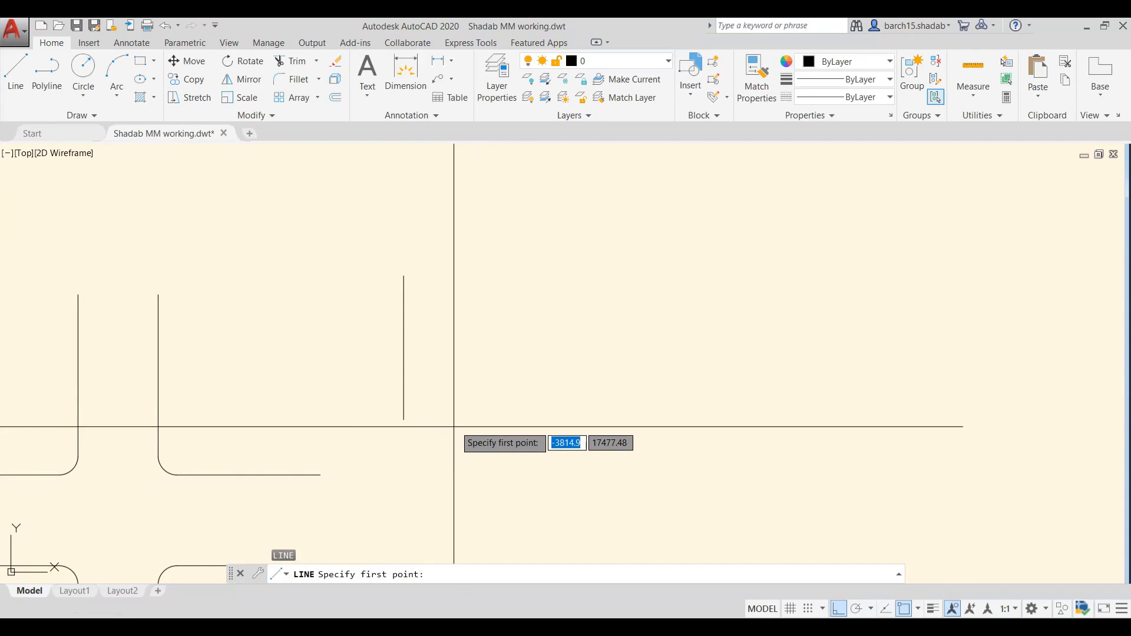
pyautogui.click(450, 457)
pyautogui.click(657, 457)
pyautogui.press('Escape')
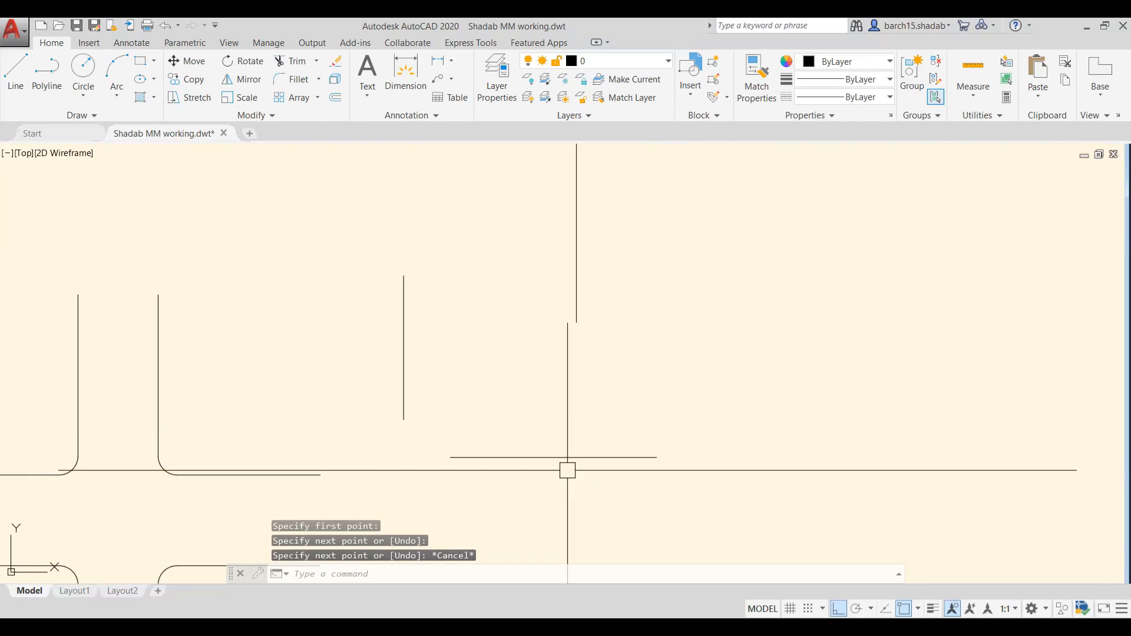
pyautogui.press('Escape')
pyautogui.scroll(-3, 568, 457)
pyautogui.scroll(3, 529, 457)
pyautogui.moveTo(513, 401); pyautogui.dragTo(552, 408, button='middle')
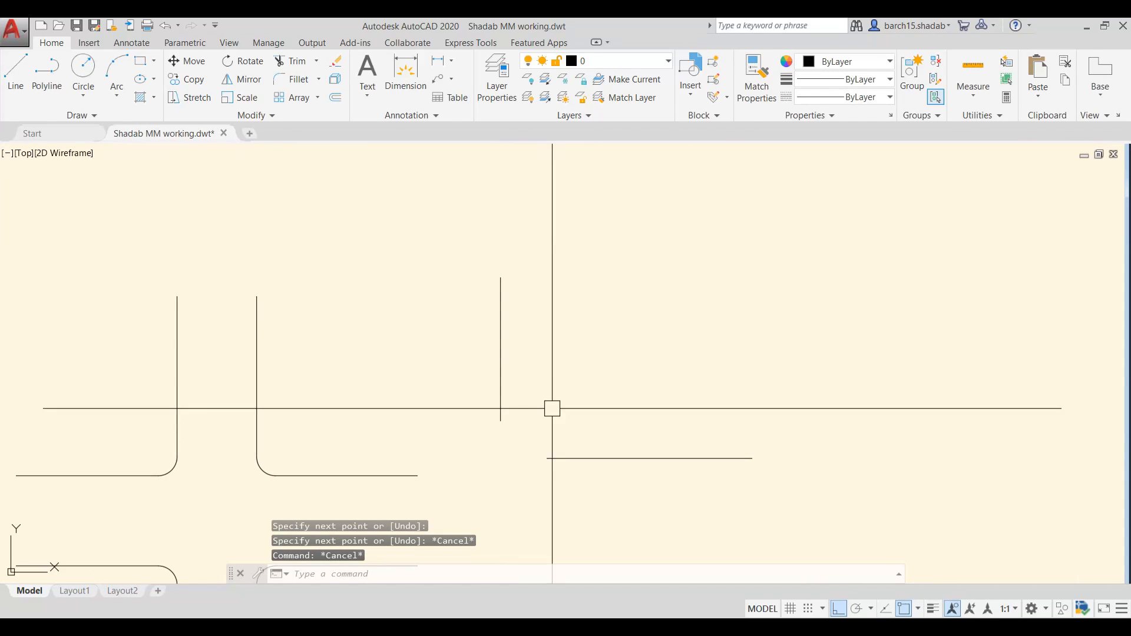
# - Fillet the separate horizontal and vertical lines with a radius of 0 to join them in a sharp corner
pyautogui.write('f')
pyautogui.press('Return')
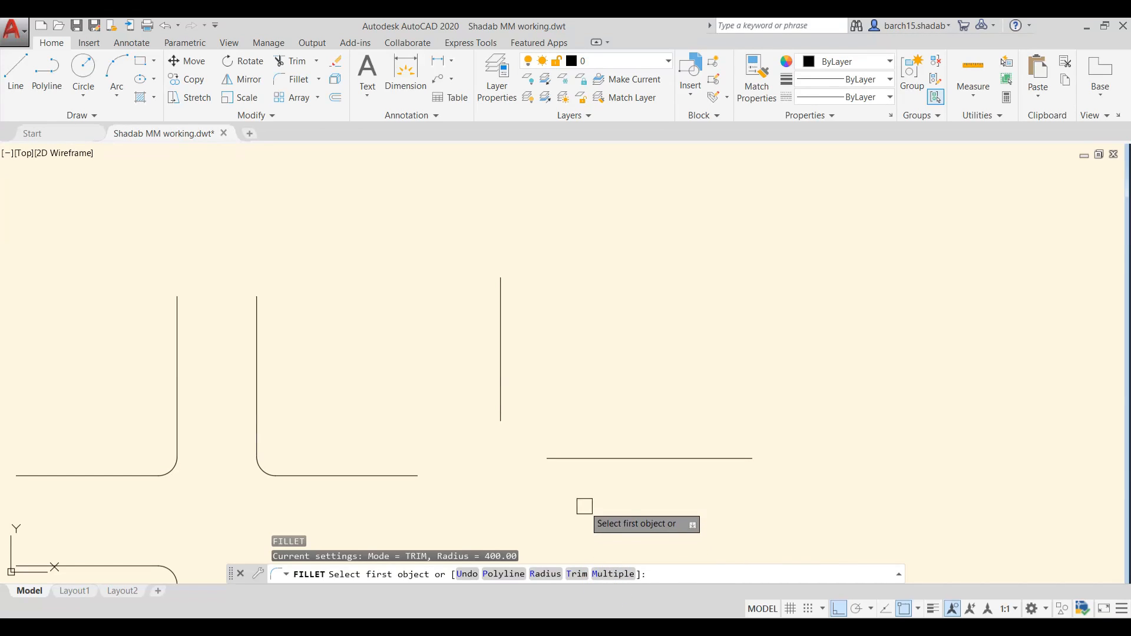
pyautogui.click(581, 459)
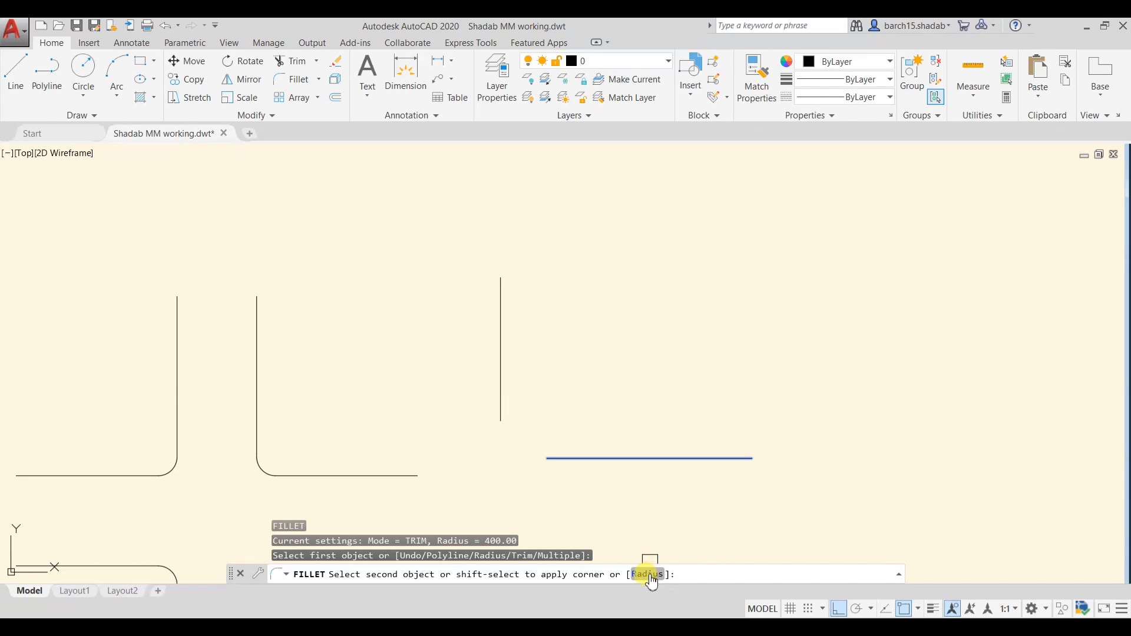
pyautogui.write('r')
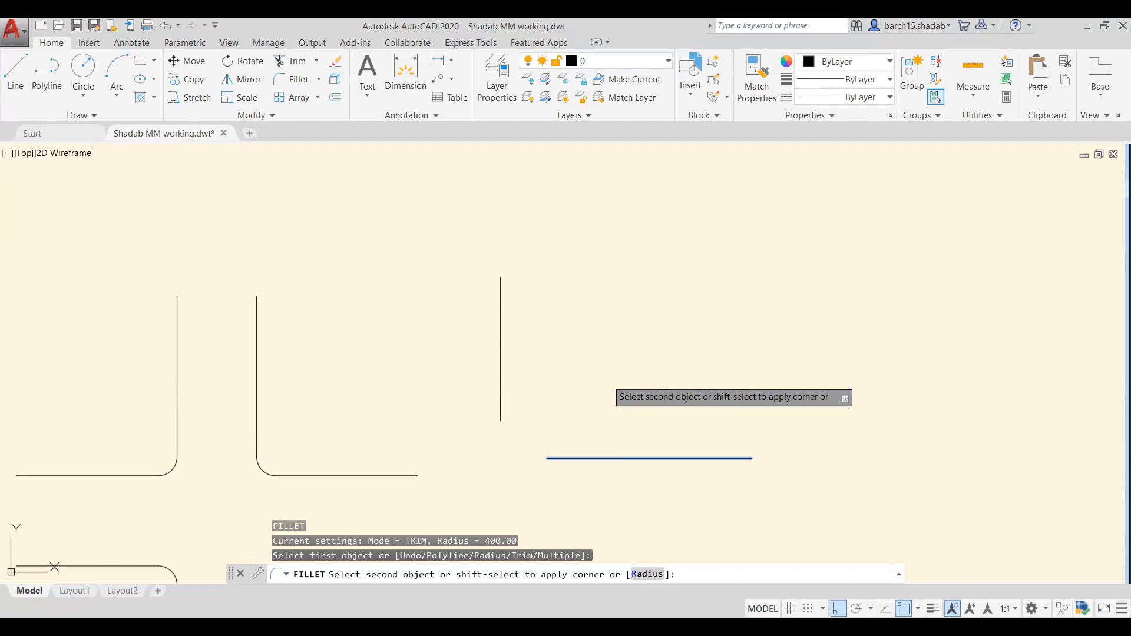
pyautogui.press('Return')
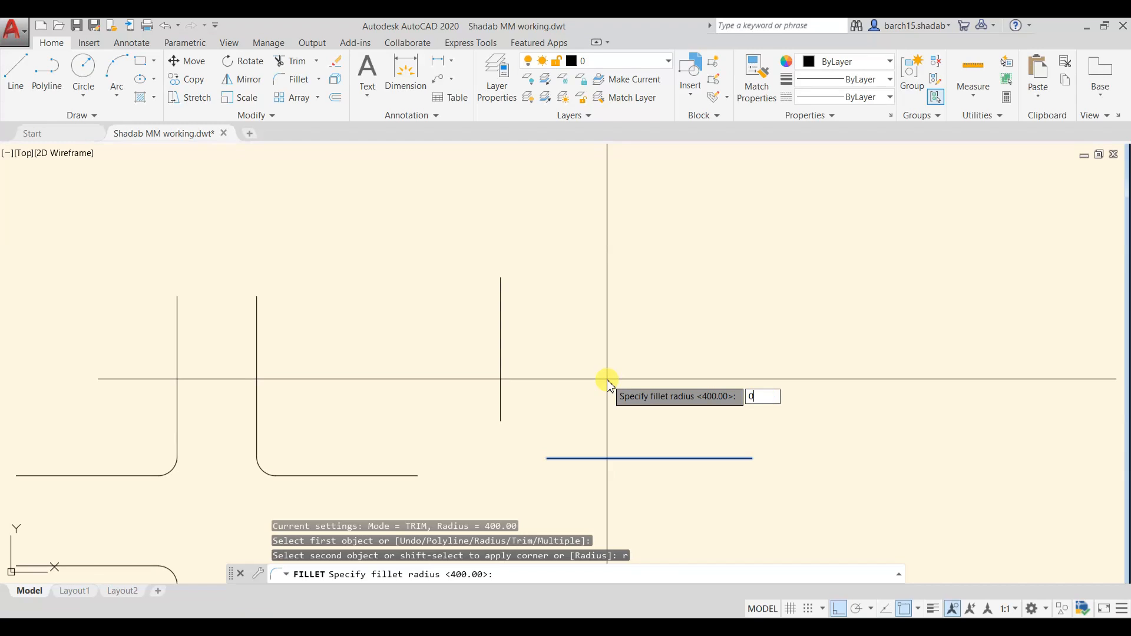
pyautogui.press('Return')
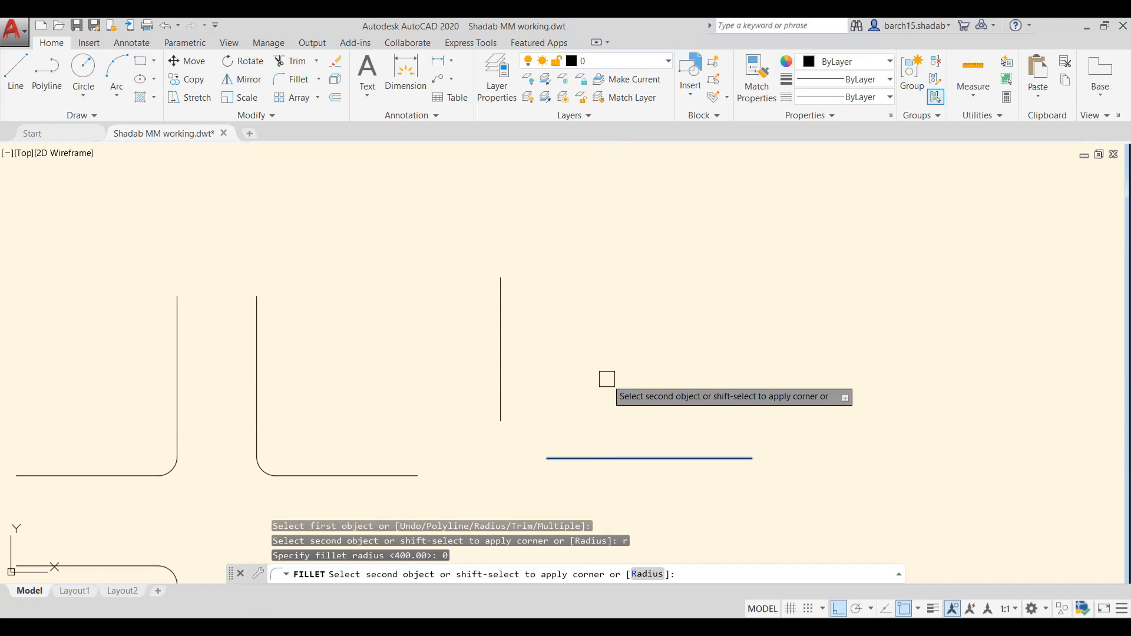
pyautogui.click(506, 390)
pyautogui.scroll(-5, 538, 415)
pyautogui.press('Escape')
pyautogui.press('Escape')
pyautogui.press('Escape')
pyautogui.scroll(5, 582, 442)
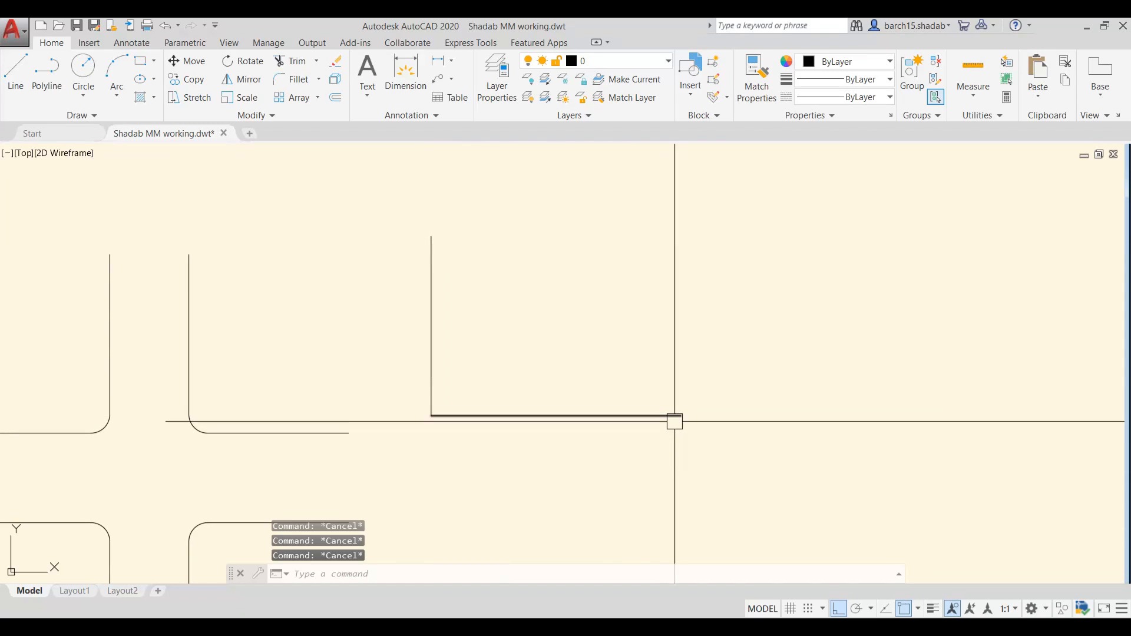
# - Draw another vertical line in the empty area above and to the right of the joined L shape
pyautogui.scroll(-5, 455, 296)
pyautogui.scroll(1, 437, 353)
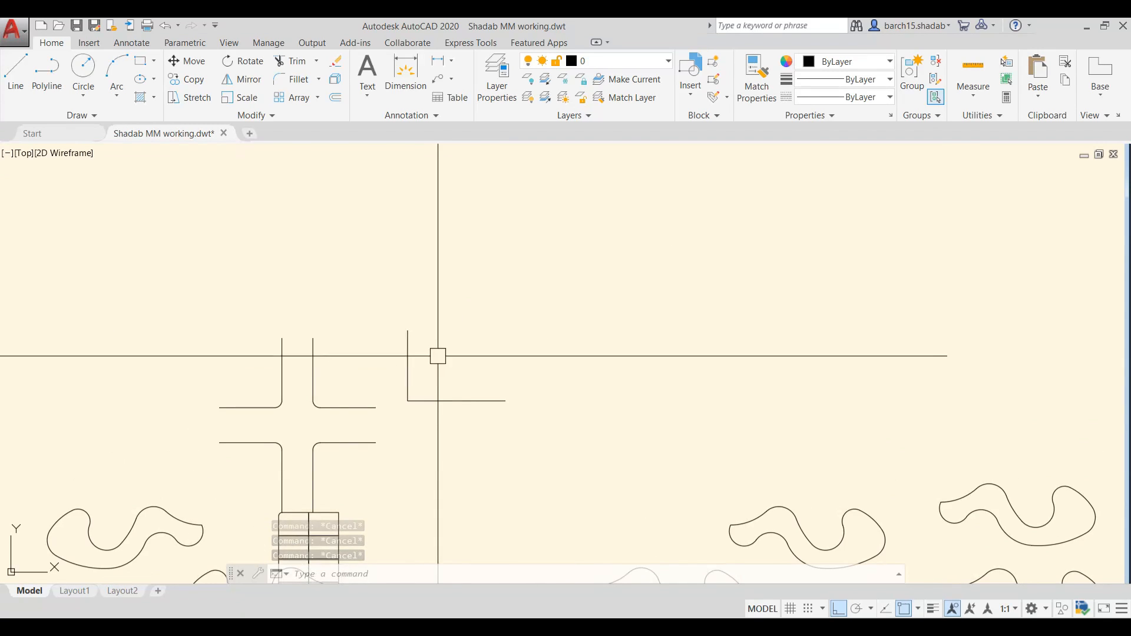
pyautogui.write('l')
pyautogui.press('space')
pyautogui.click(613, 186)
pyautogui.click(624, 301)
pyautogui.press('Escape')
pyautogui.press('Escape')
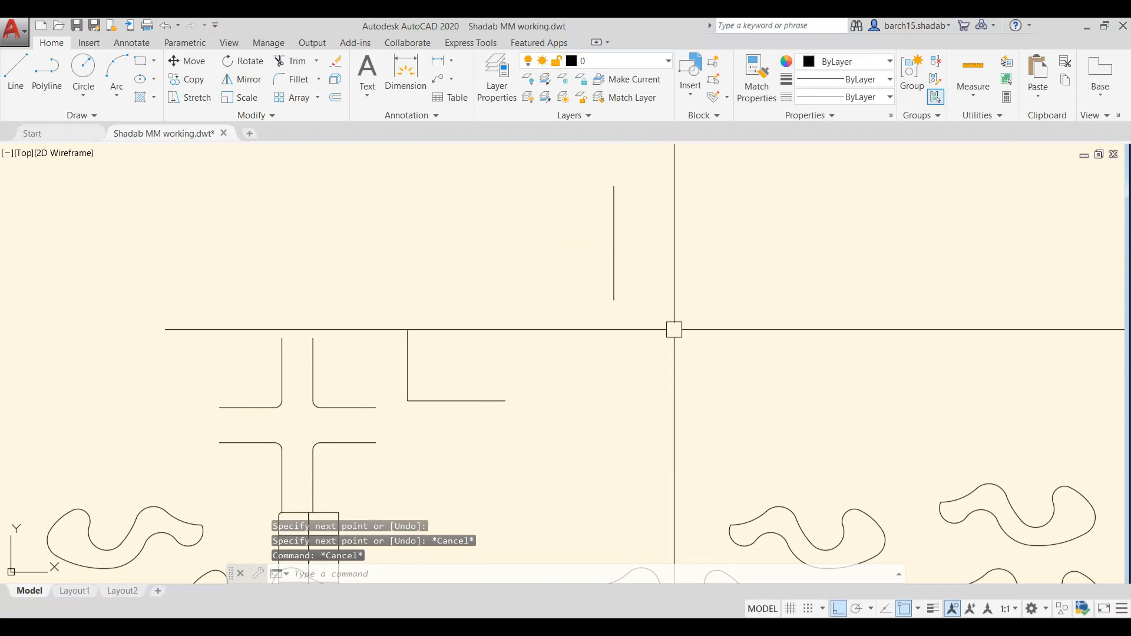
# - Draw a separate horizontal line just below and to the right of the second vertical line
pyautogui.press('space')
pyautogui.click(650, 323)
pyautogui.click(788, 323)
pyautogui.press('Escape')
pyautogui.moveTo(713, 337); pyautogui.dragTo(626, 405, button='middle')
# - Fillet the second pair of lines with the same zero radius to close their corner
pyautogui.write('f')
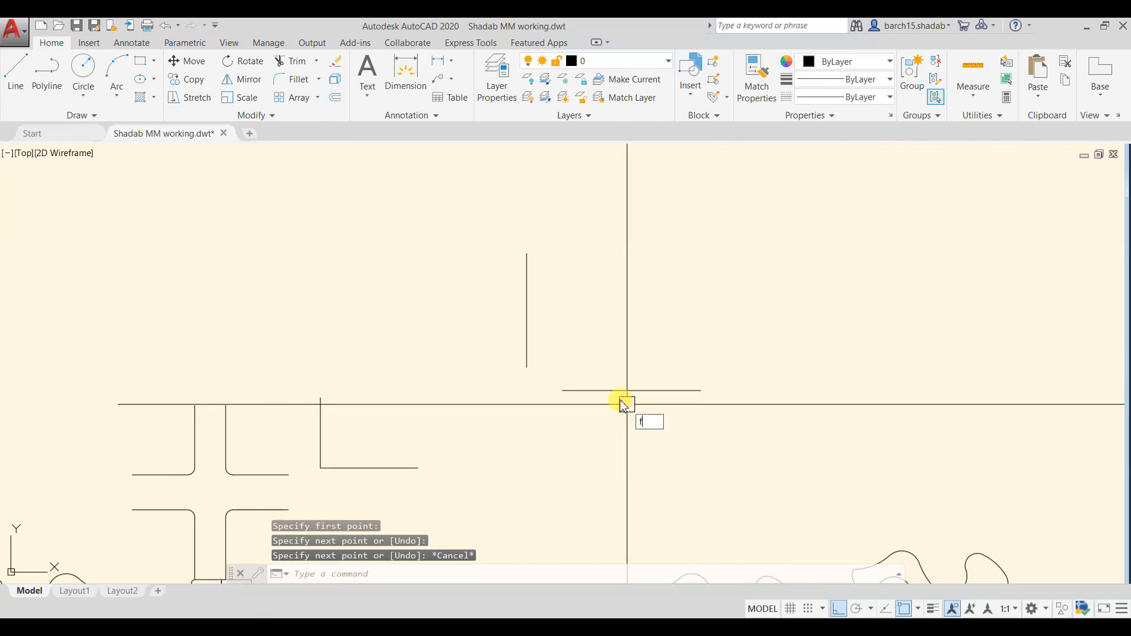
pyautogui.press('space')
pyautogui.click(604, 390)
pyautogui.click(526, 341)
pyautogui.scroll(-2, 553, 364)
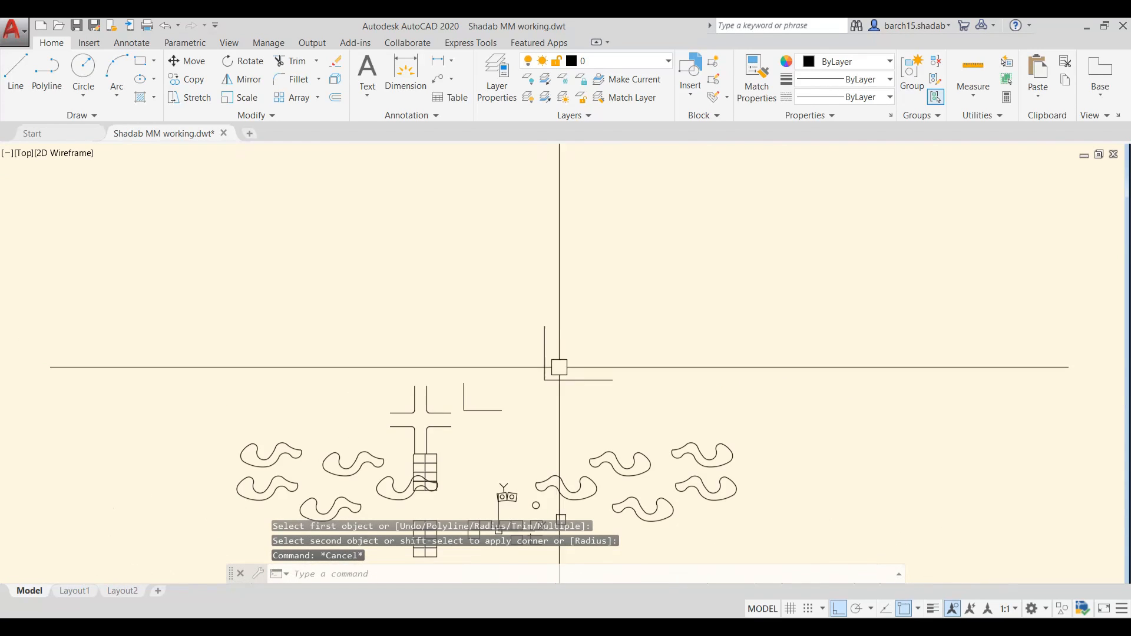
pyautogui.press('Escape')
pyautogui.scroll(-2, 493, 359)
pyautogui.moveTo(492, 358); pyautogui.dragTo(548, 361, button='middle')
pyautogui.press('Escape')
pyautogui.press('Escape')
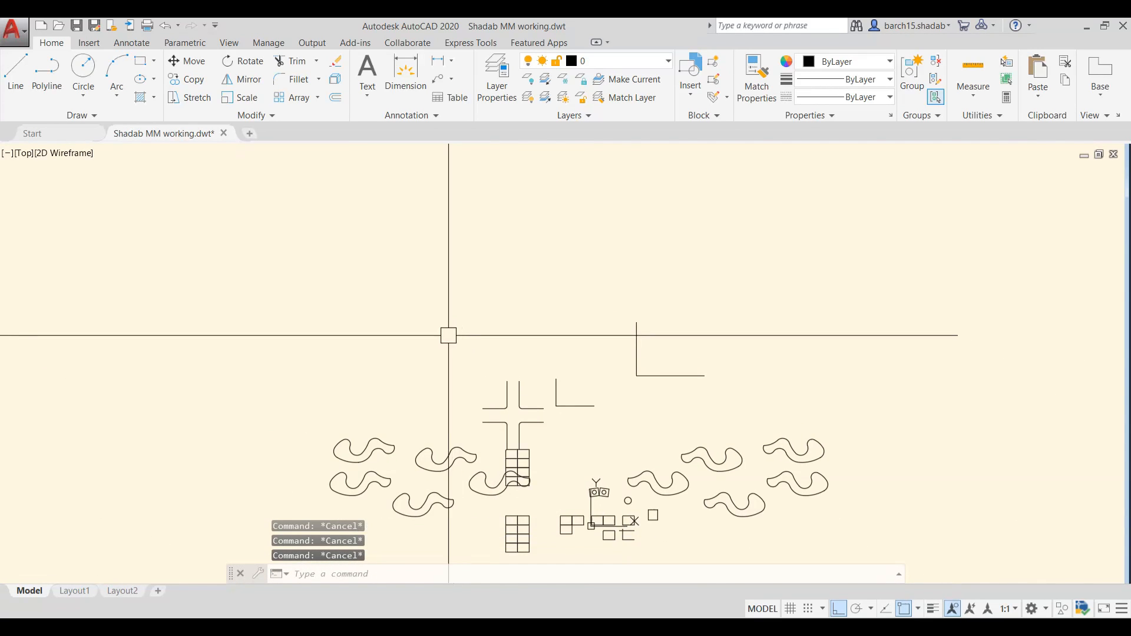
# - Draw a third vertical line in the empty area above and to the left of the crossroads
pyautogui.moveTo(447, 333); pyautogui.dragTo(525, 384, button='middle')
pyautogui.write('l')
pyautogui.press('space')
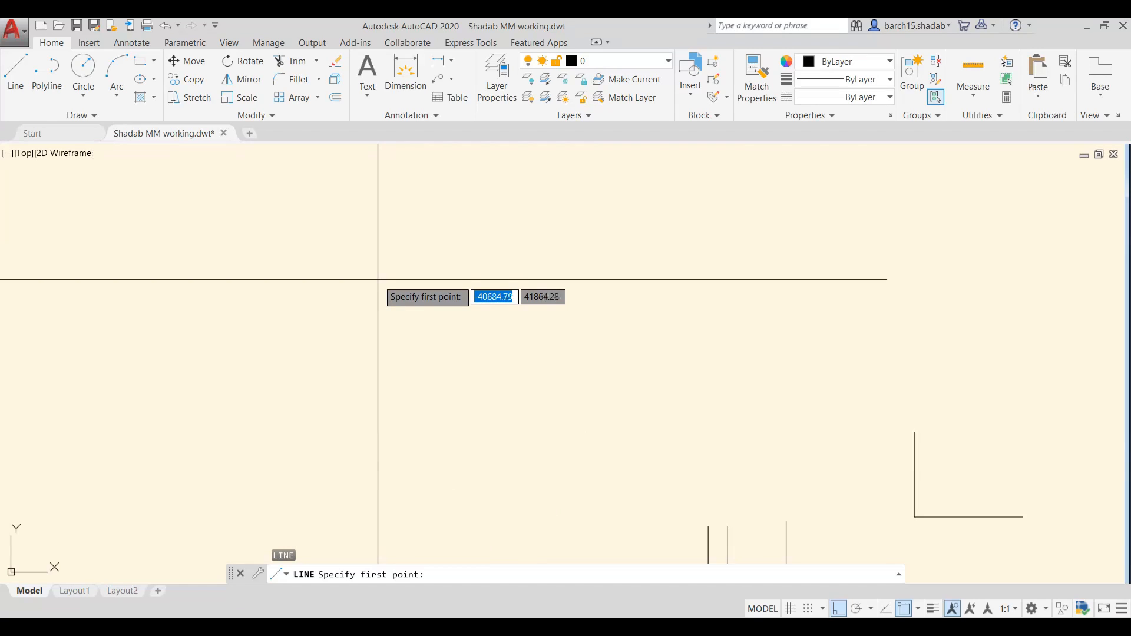
pyautogui.click(380, 275)
pyautogui.click(380, 355)
pyautogui.press('Escape')
pyautogui.press('Escape')
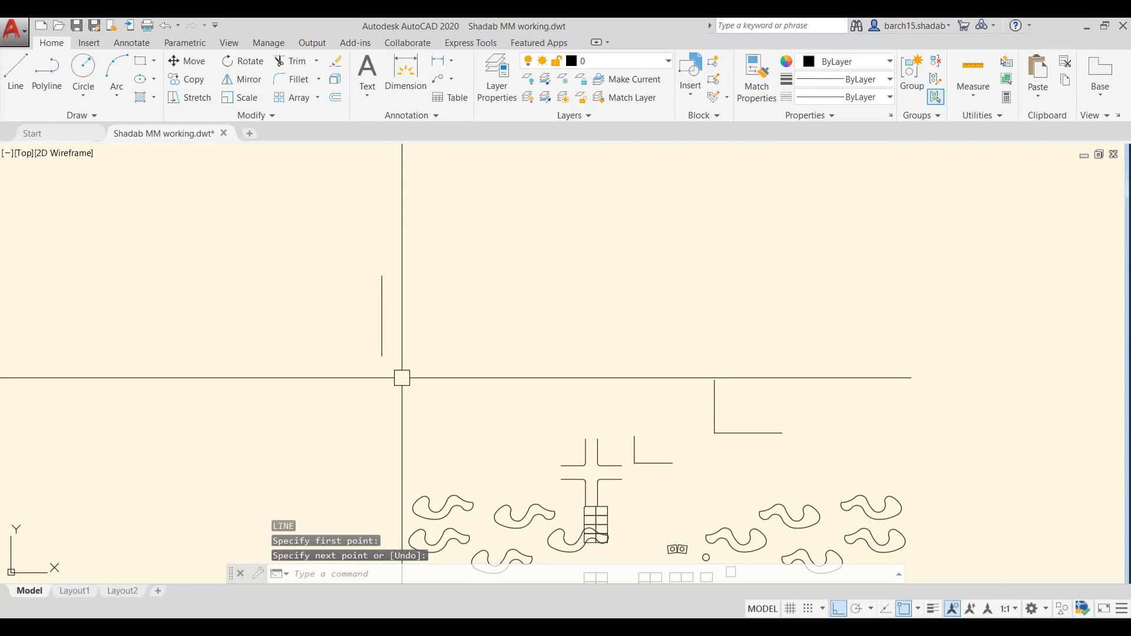
# - Draw a separate horizontal line below and to the right of the third vertical line
pyautogui.scroll(2, 396, 383)
pyautogui.write('l')
pyautogui.press('space')
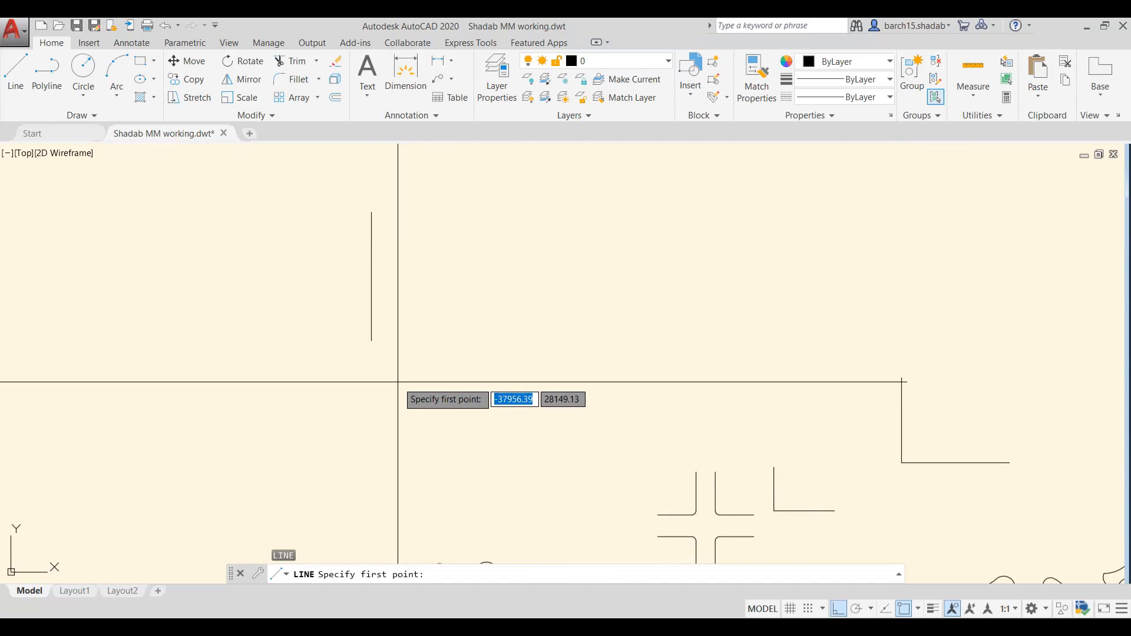
pyautogui.click(404, 384)
pyautogui.click(624, 385)
pyautogui.press('Escape')
pyautogui.press('Escape')
# - Set the fillet radius to 400 and join the third pair of lines using Fillet's sharp-corner override
pyautogui.write('f')
pyautogui.press('space')
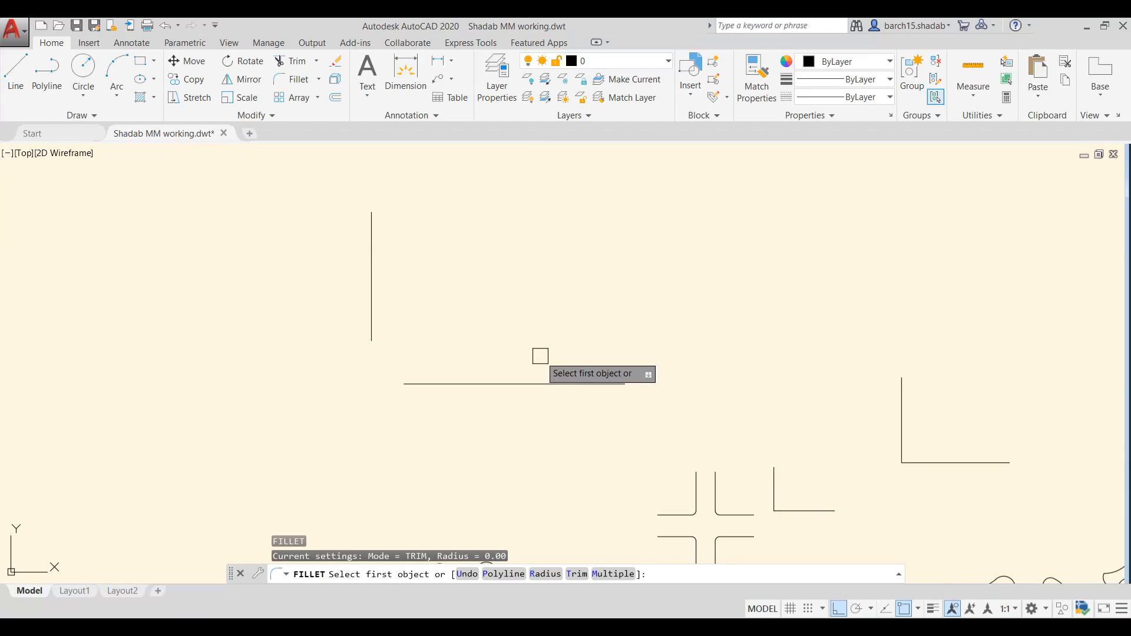
pyautogui.write('r')
pyautogui.press('space')
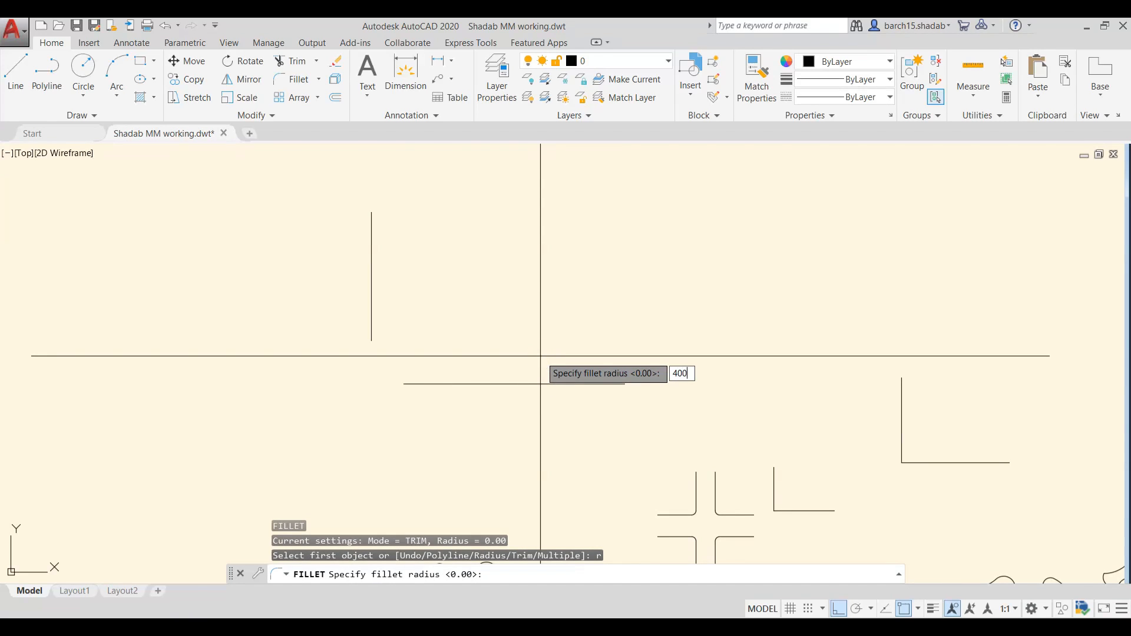
pyautogui.press('Return')
pyautogui.click(470, 384)
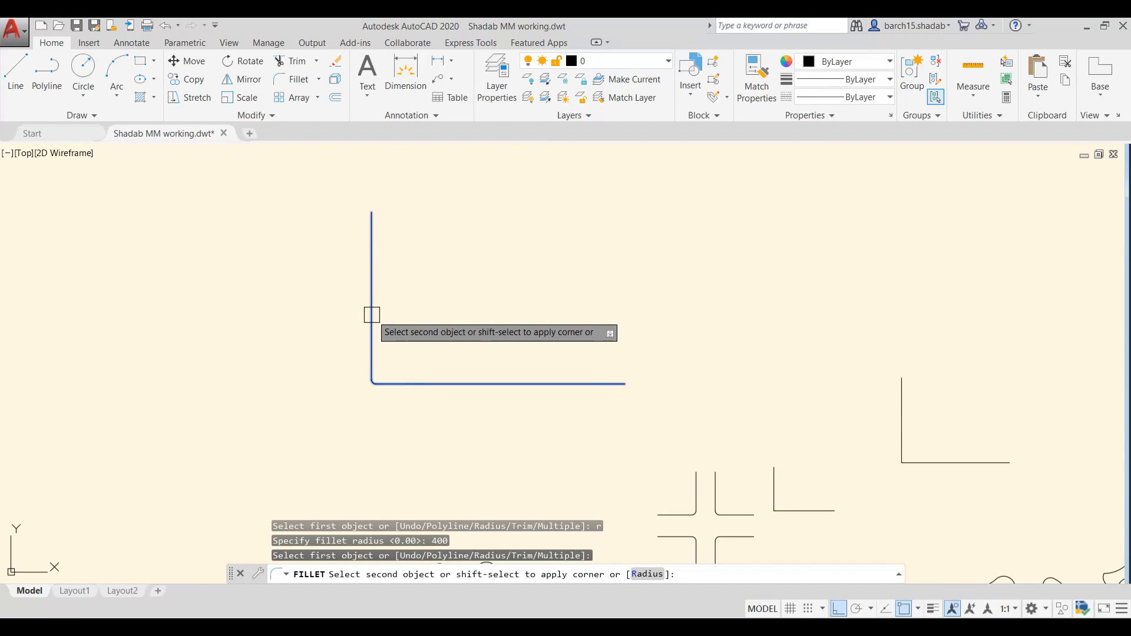
pyautogui.scroll(2, 372, 315)
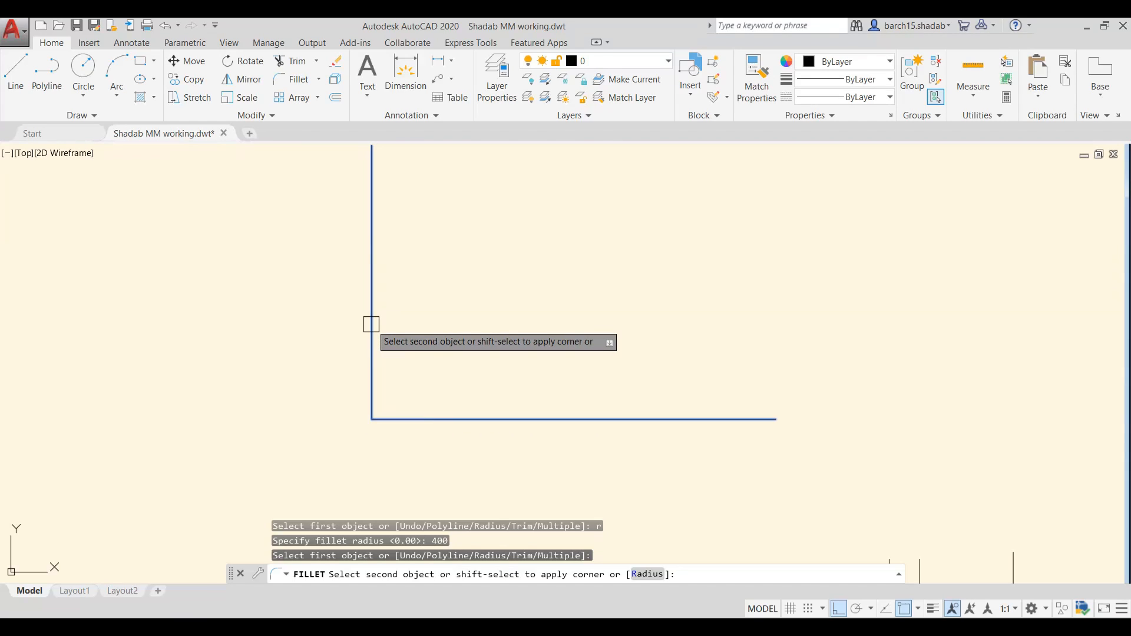
pyautogui.scroll(-2, 467, 412)
pyautogui.press('Escape')
pyautogui.press('Escape')
pyautogui.press('Escape')
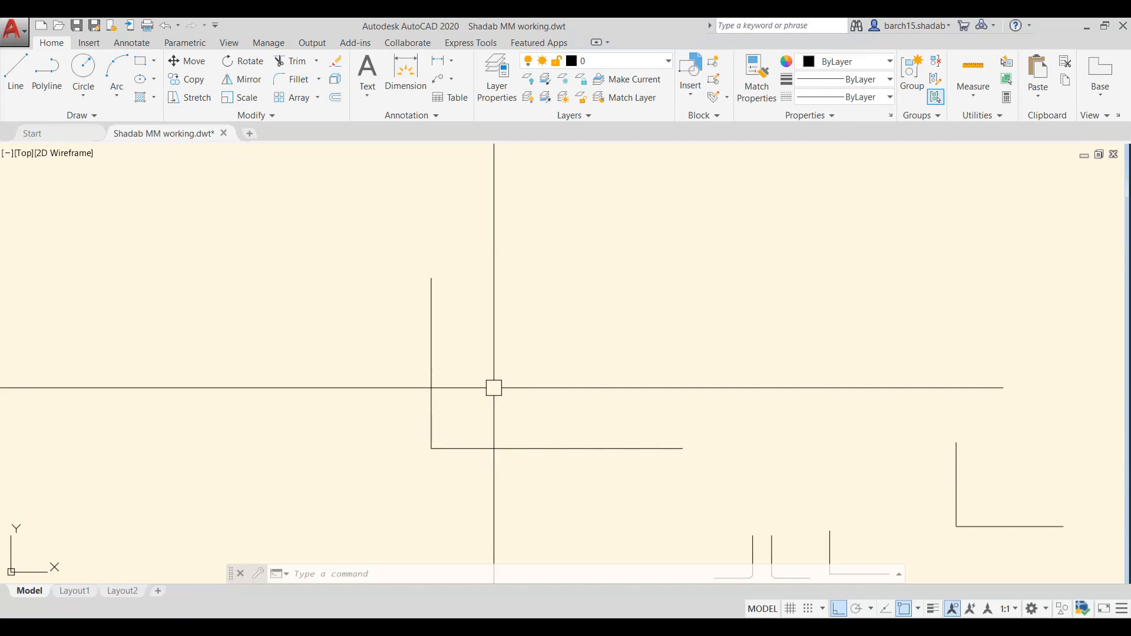
pyautogui.click(302, 61)
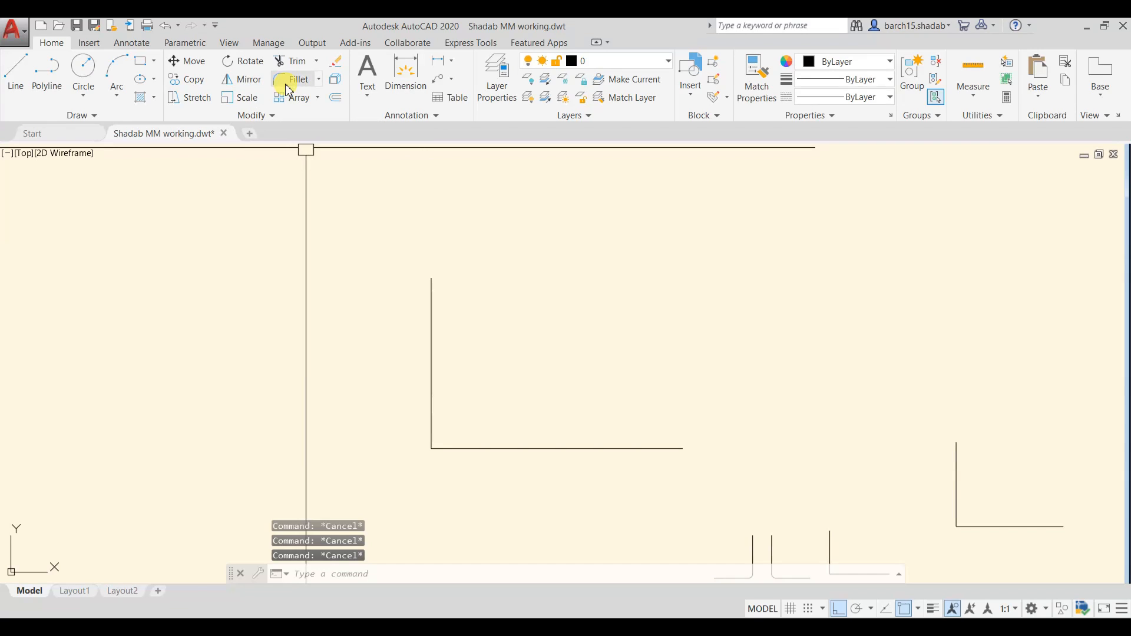
pyautogui.moveTo(453, 327); pyautogui.dragTo(469, 316, button='middle')
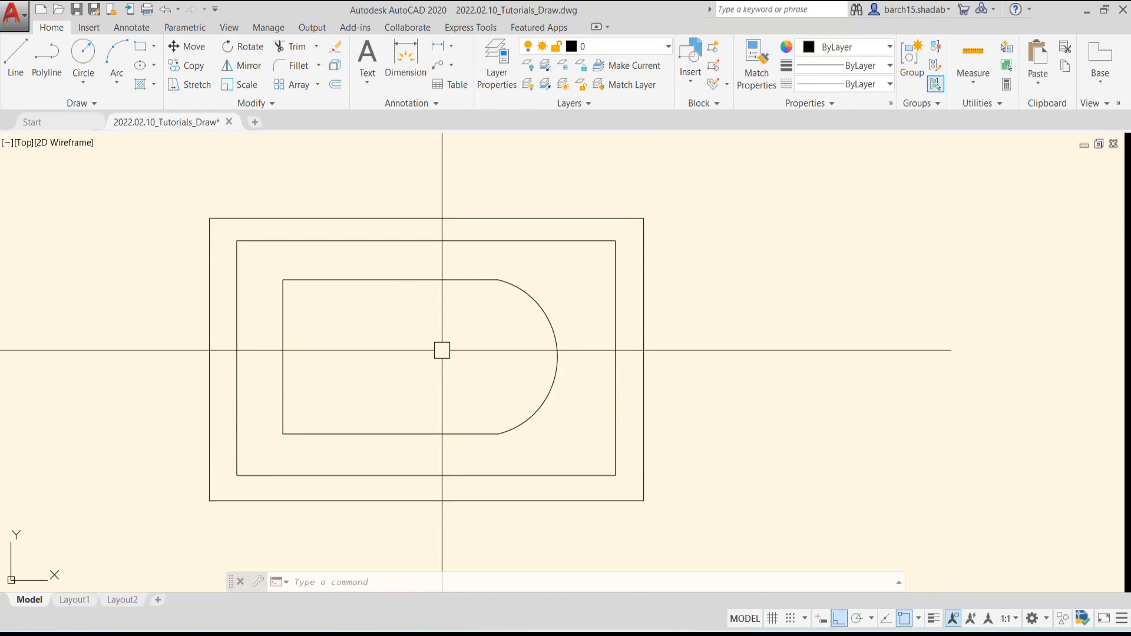
# - Stretch the right half of the nested rectangles and round-ended shape horizontally to the right, using the outer right edge's midpoint as base point
pyautogui.click(187, 87)
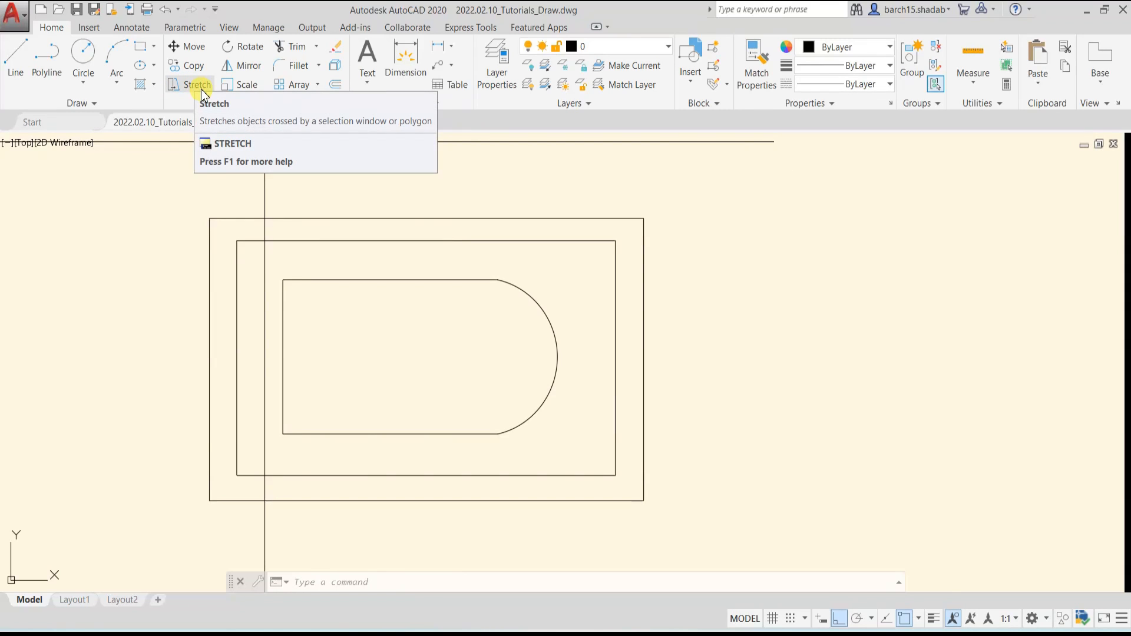
pyautogui.write('s')
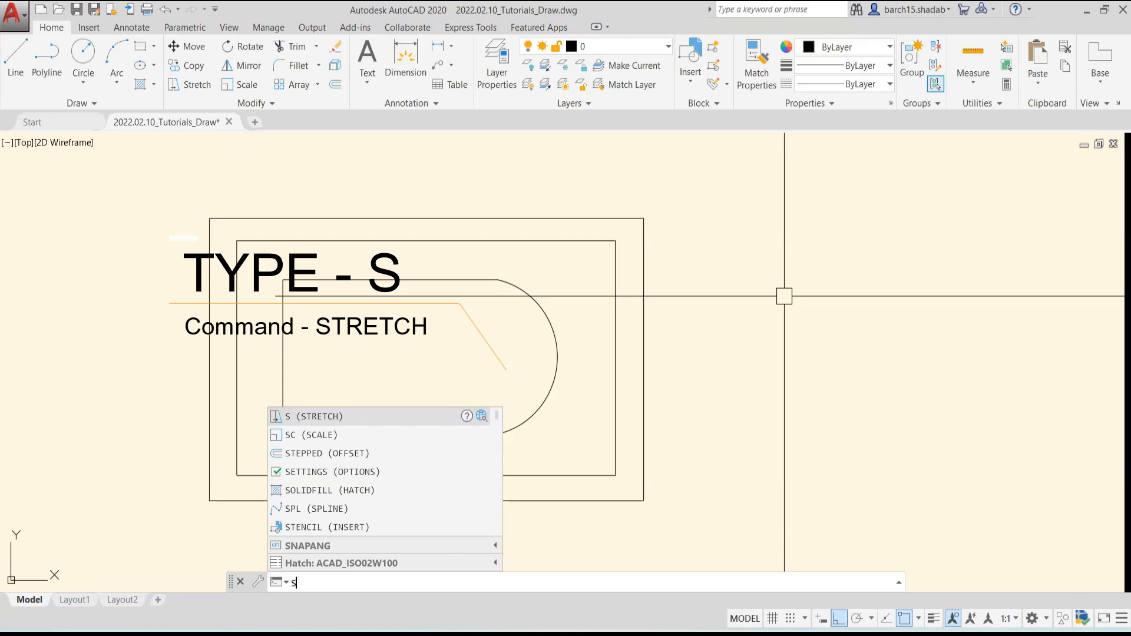
pyautogui.press('Return')
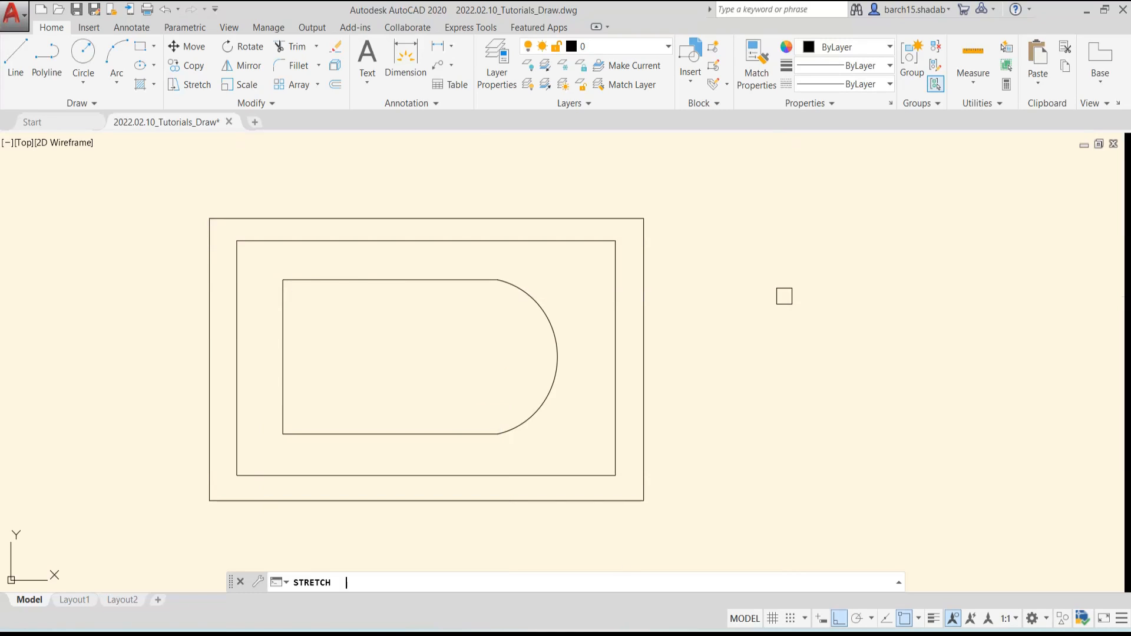
pyautogui.scroll(-2, 748, 284)
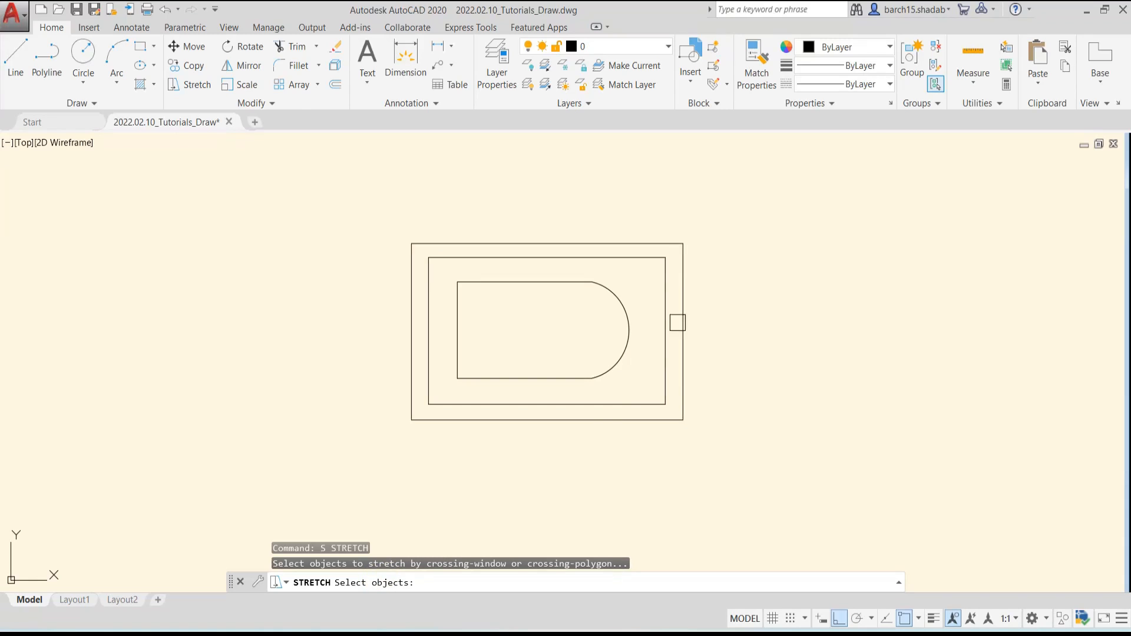
pyautogui.click(750, 193)
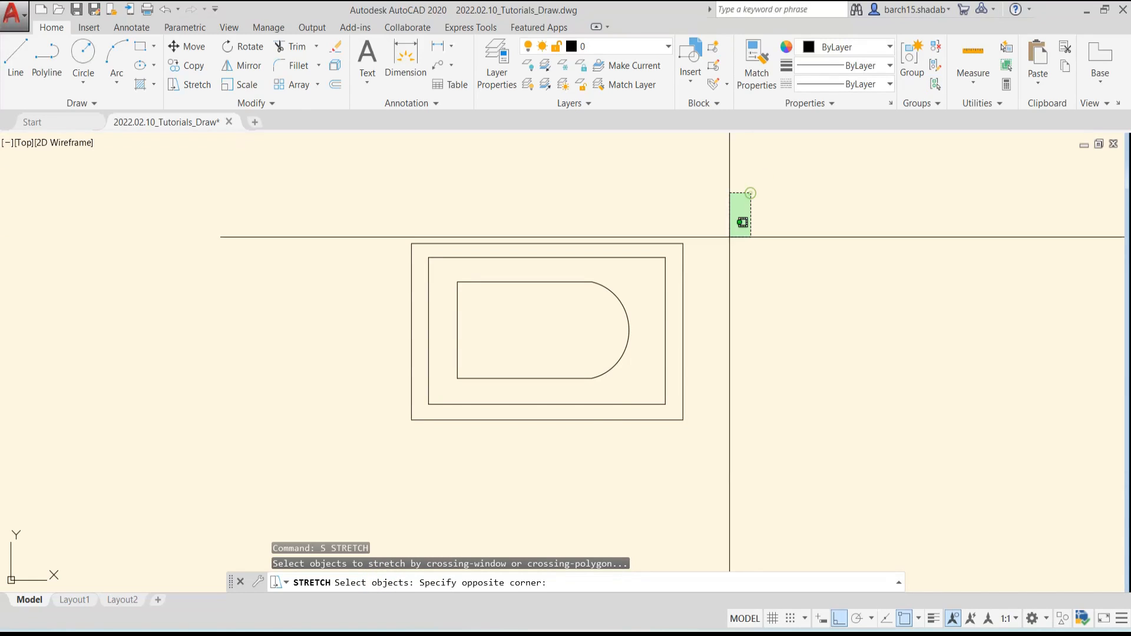
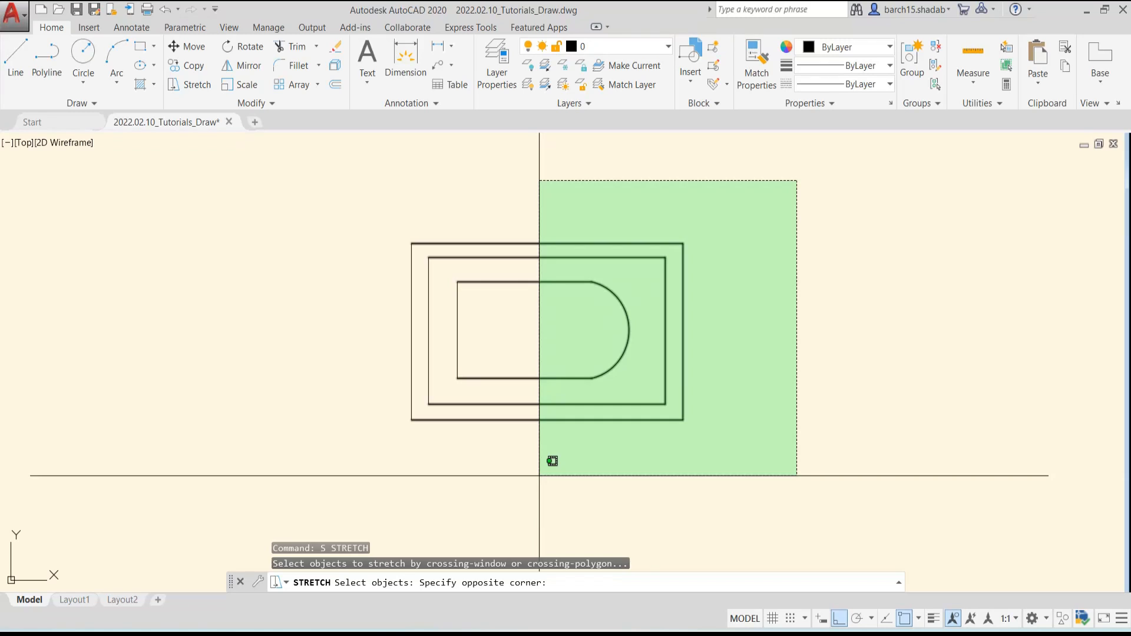
pyautogui.click(539, 476)
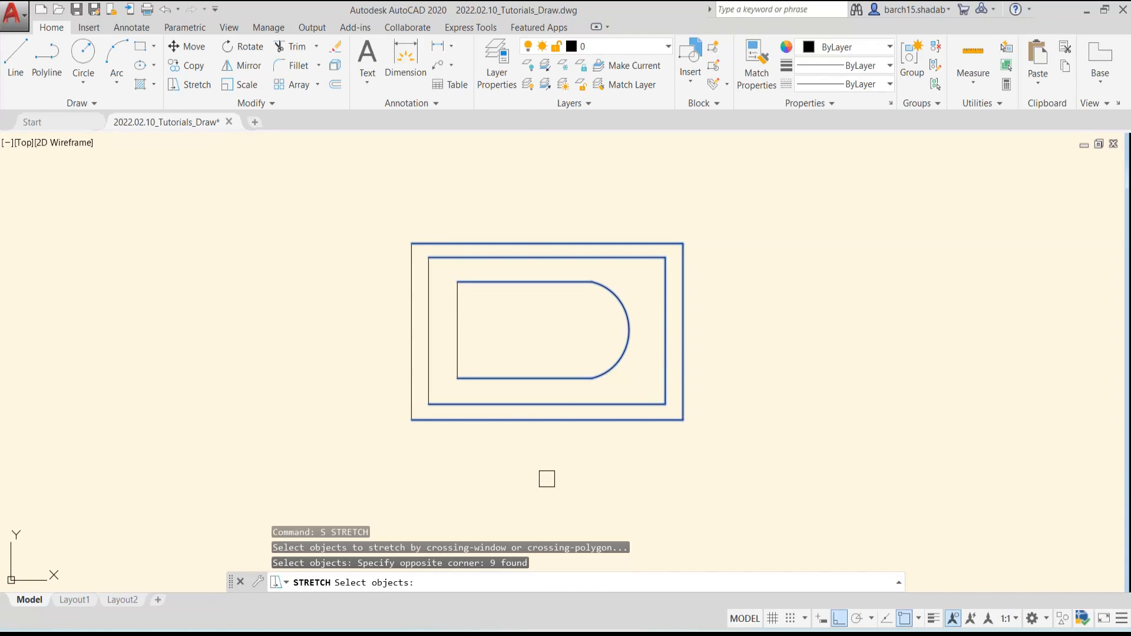
pyautogui.press('Return')
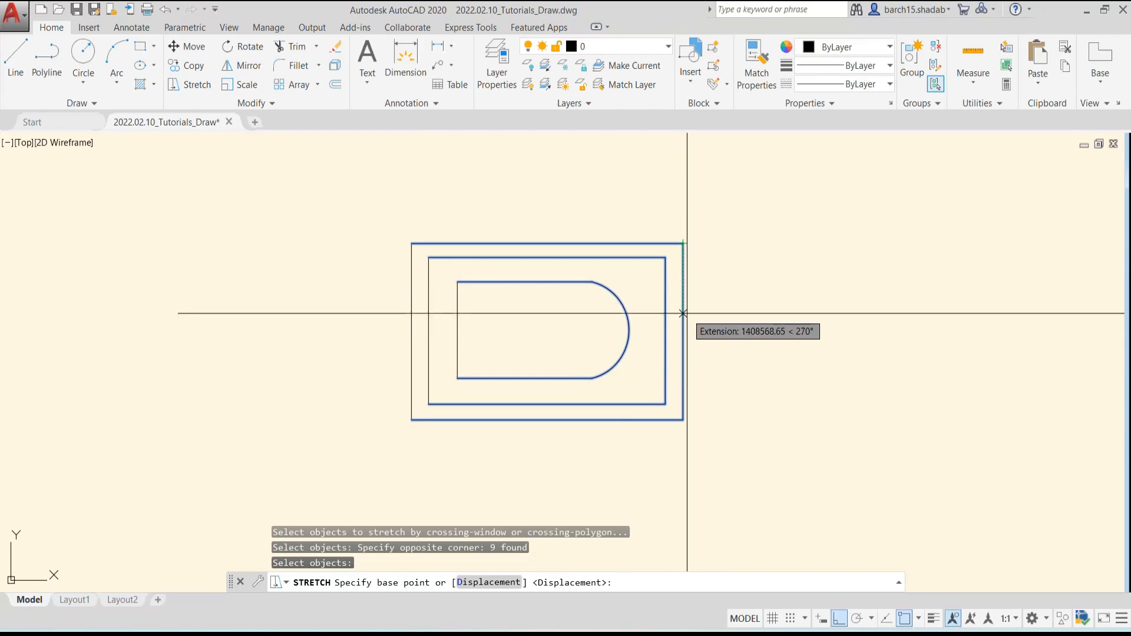
pyautogui.click(683, 331)
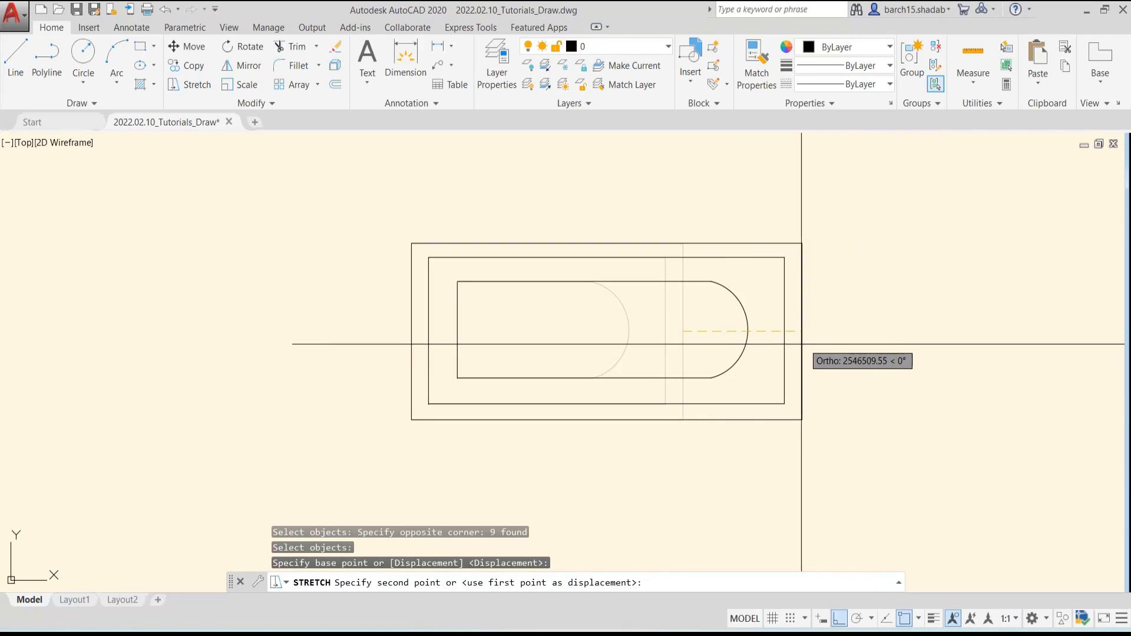
pyautogui.click(821, 341)
pyautogui.press('Escape')
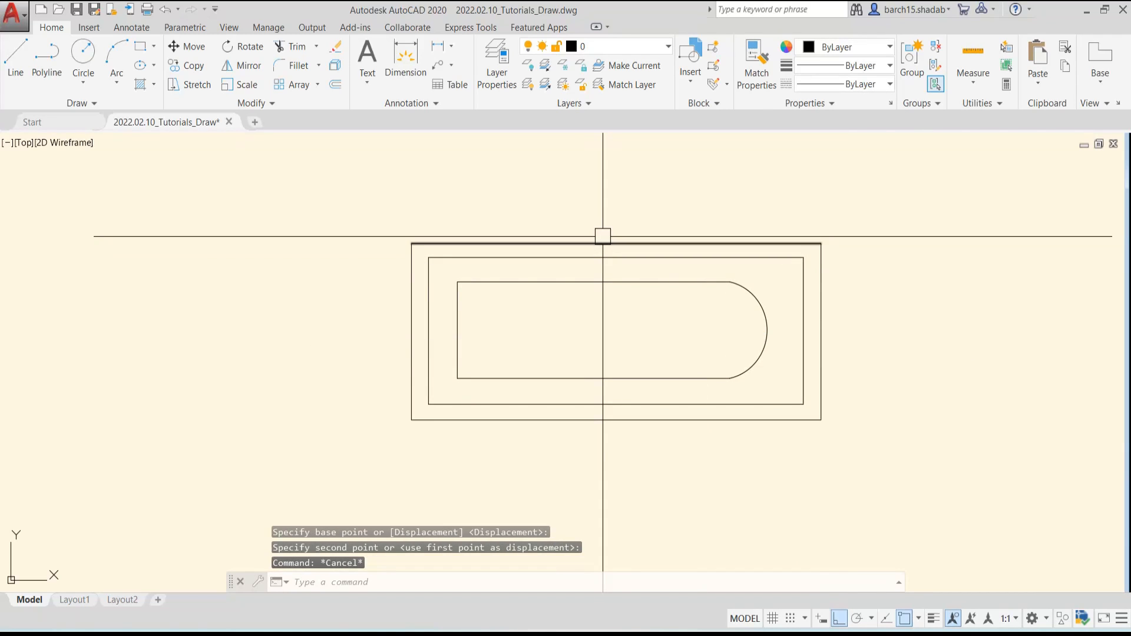
# - Select the six horizontal edges of the nested rectangles and round-ended shape one by one, and clear the selection
pyautogui.click(604, 243)
pyautogui.click(605, 257)
pyautogui.click(606, 281)
pyautogui.click(605, 377)
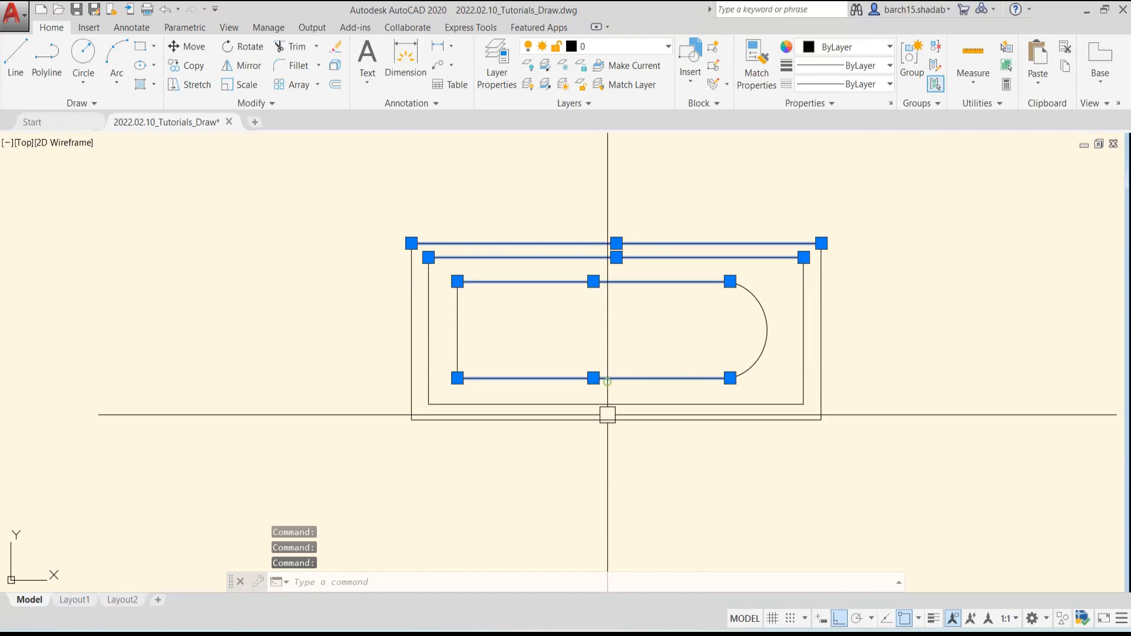
pyautogui.click(610, 404)
pyautogui.click(612, 420)
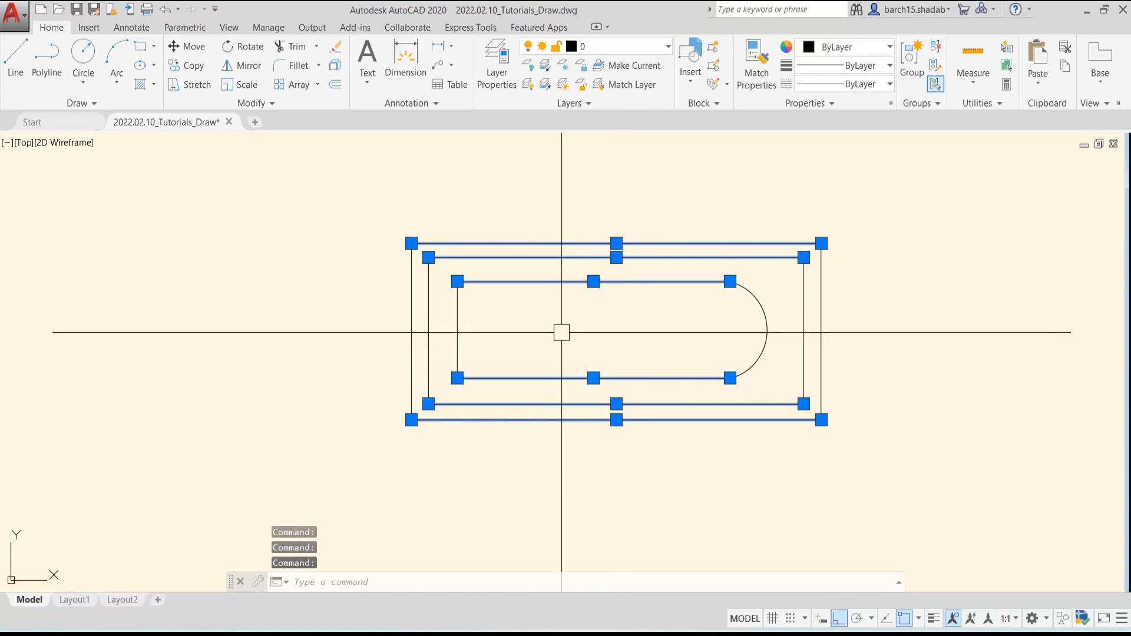
pyautogui.press('Escape')
# - Crossing-select the shapes' left vertical edges and separately their right edges with the arc, clearing each selection
pyautogui.click(528, 320)
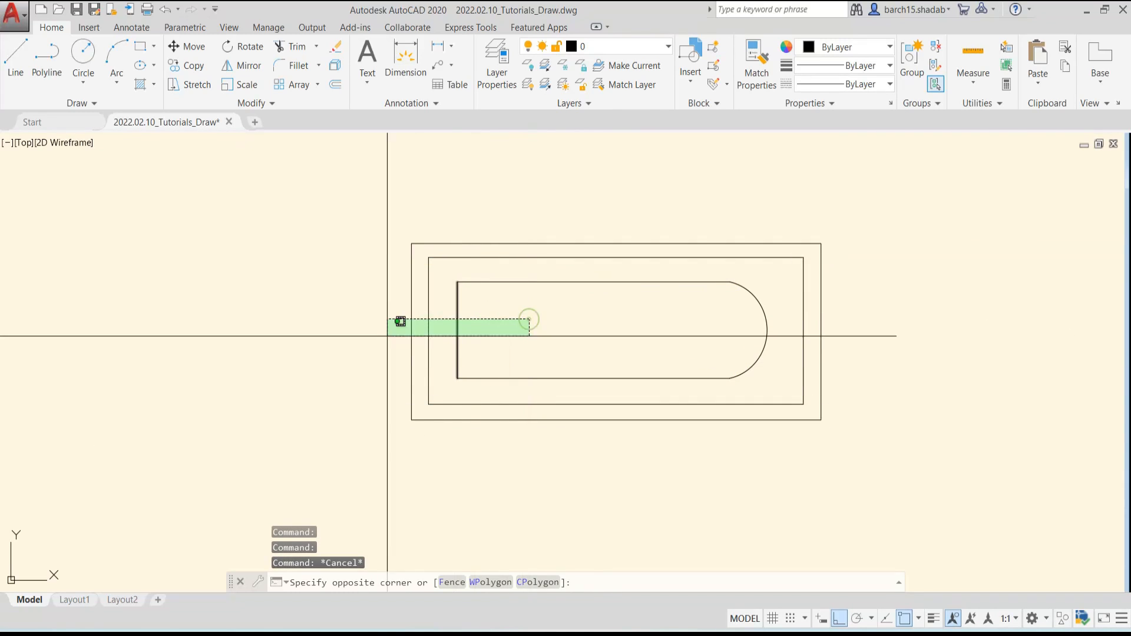
pyautogui.click(361, 342)
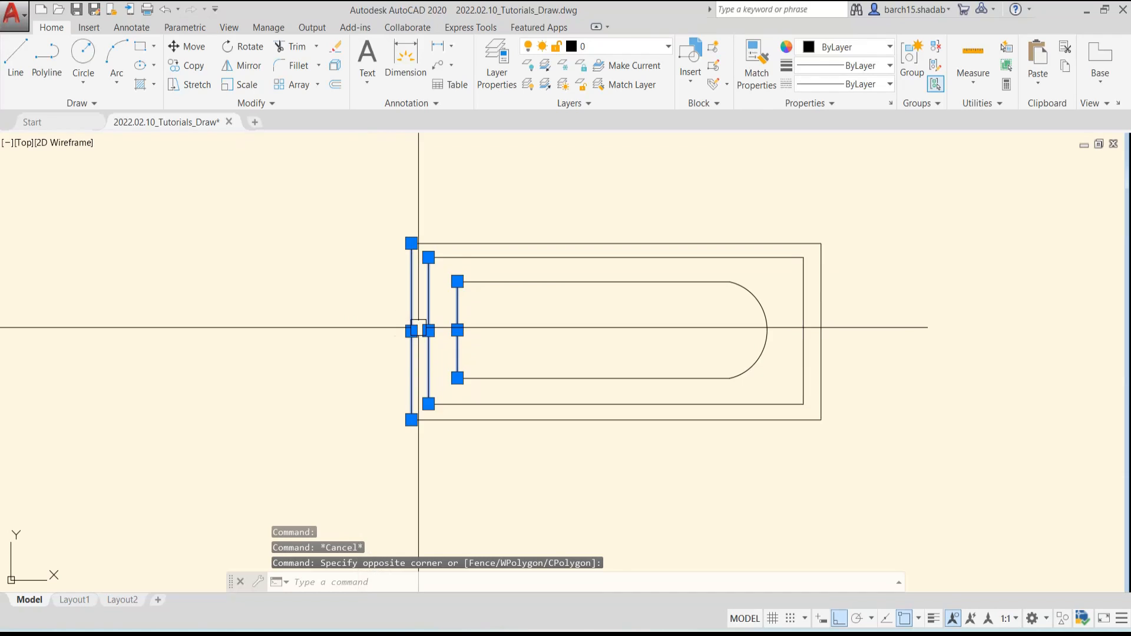
pyautogui.press('Escape')
pyautogui.click(921, 300)
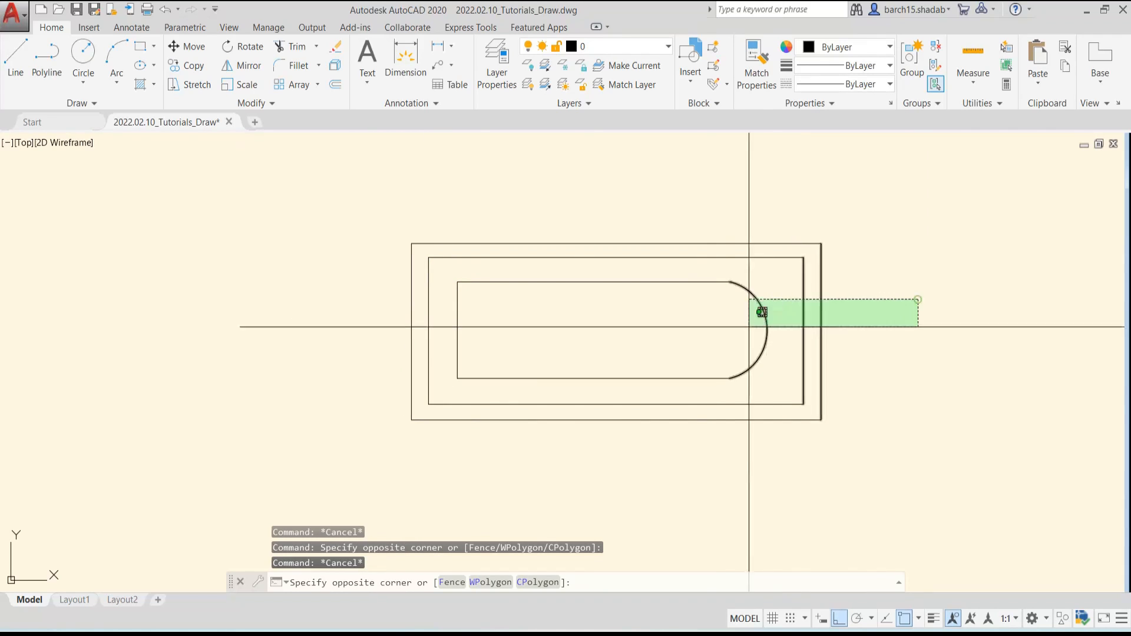
pyautogui.click(720, 329)
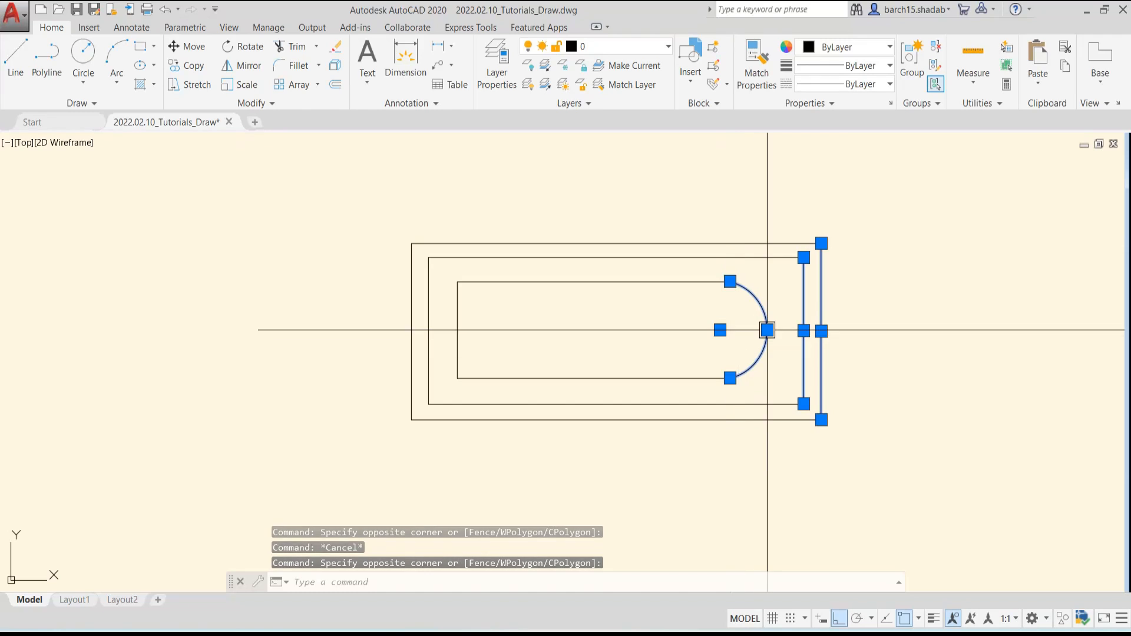
pyautogui.press('Escape')
pyautogui.press('Escape')
# - Select all horizontal edges of the nested shapes with a single crossing window and clear the selection
pyautogui.click(628, 206)
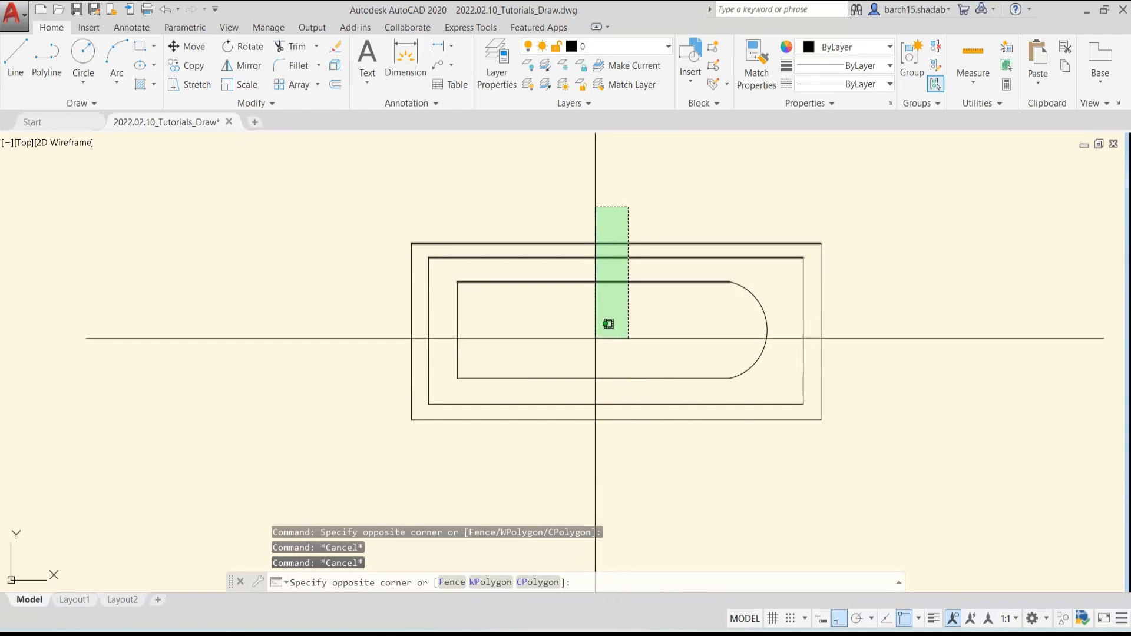
pyautogui.click(600, 449)
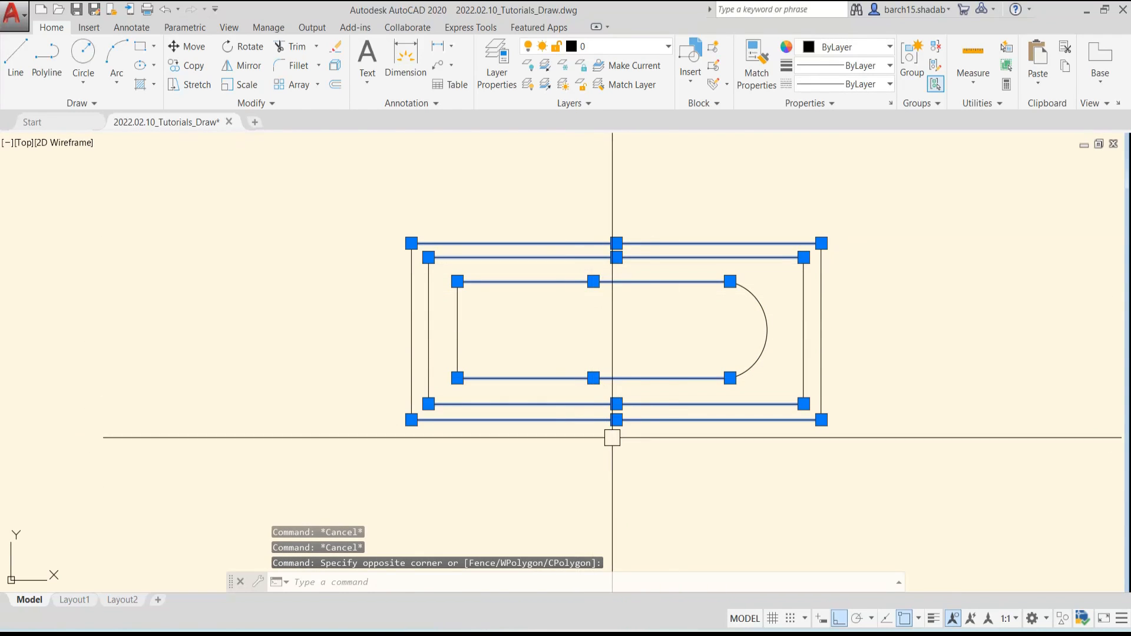
pyautogui.press('Escape')
# - Stretch the right half of the nested shapes farther right, using the outer rectangle's lower-right corner as base point
pyautogui.moveTo(695, 341); pyautogui.dragTo(617, 353, button='middle')
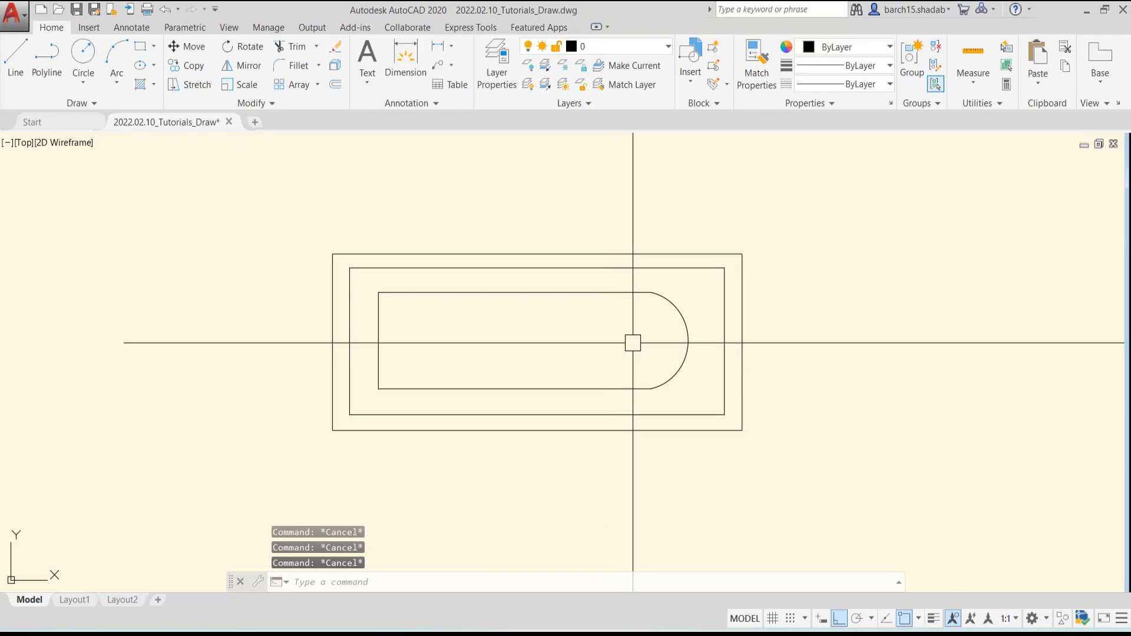
pyautogui.scroll(-5, 565, 307)
pyautogui.scroll(6, 575, 318)
pyautogui.write('s')
pyautogui.press('Return')
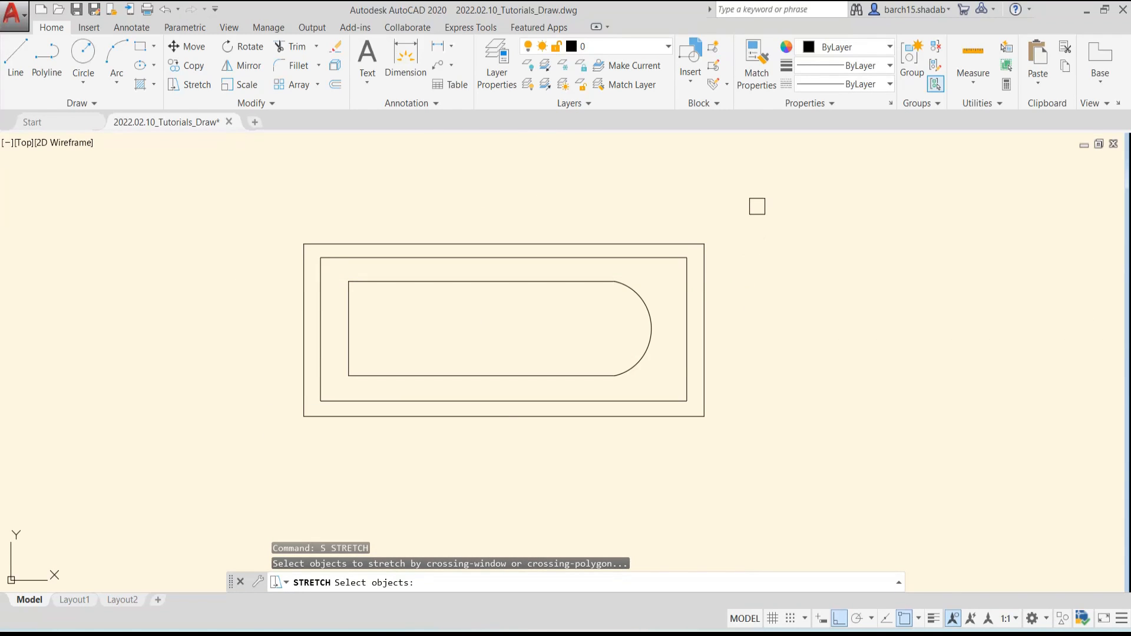
pyautogui.click(757, 207)
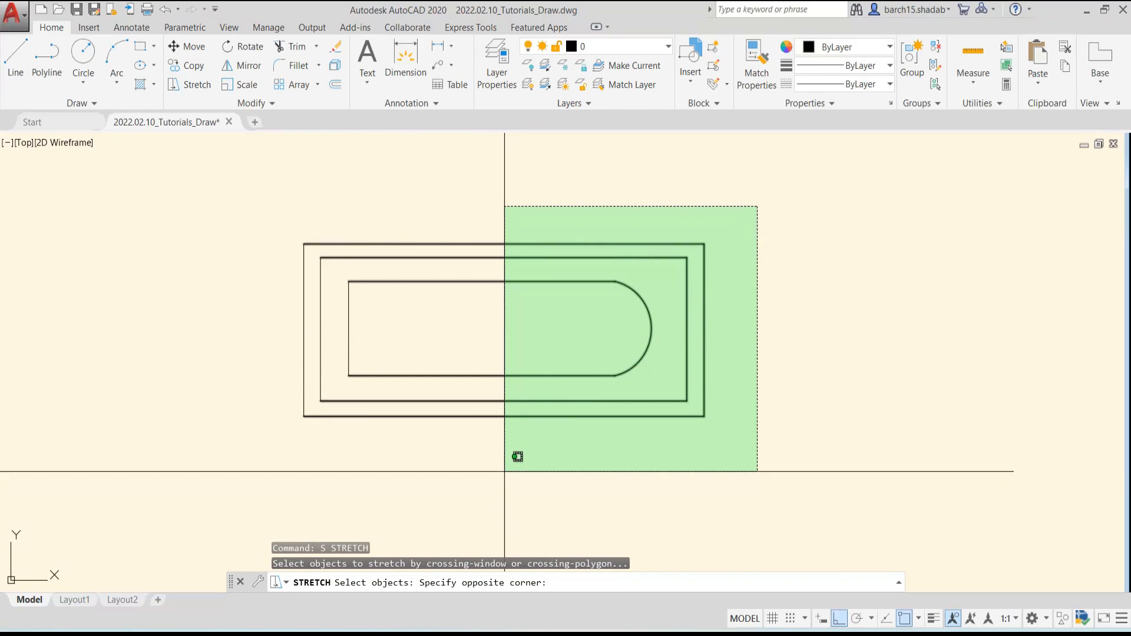
pyautogui.click(505, 475)
pyautogui.press('Return')
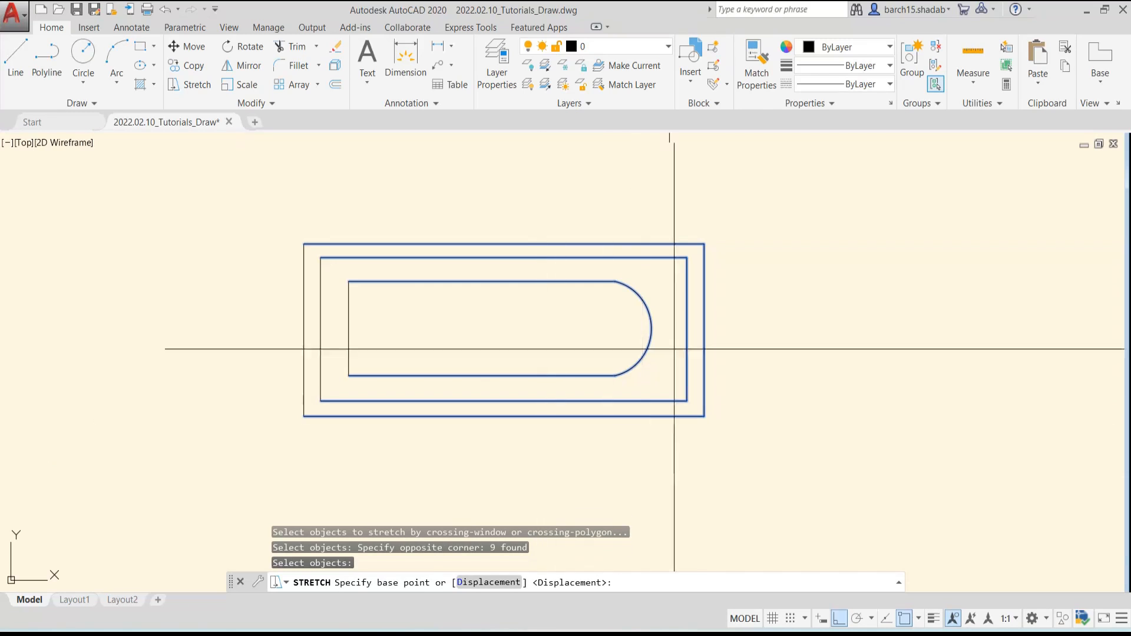
pyautogui.click(707, 407)
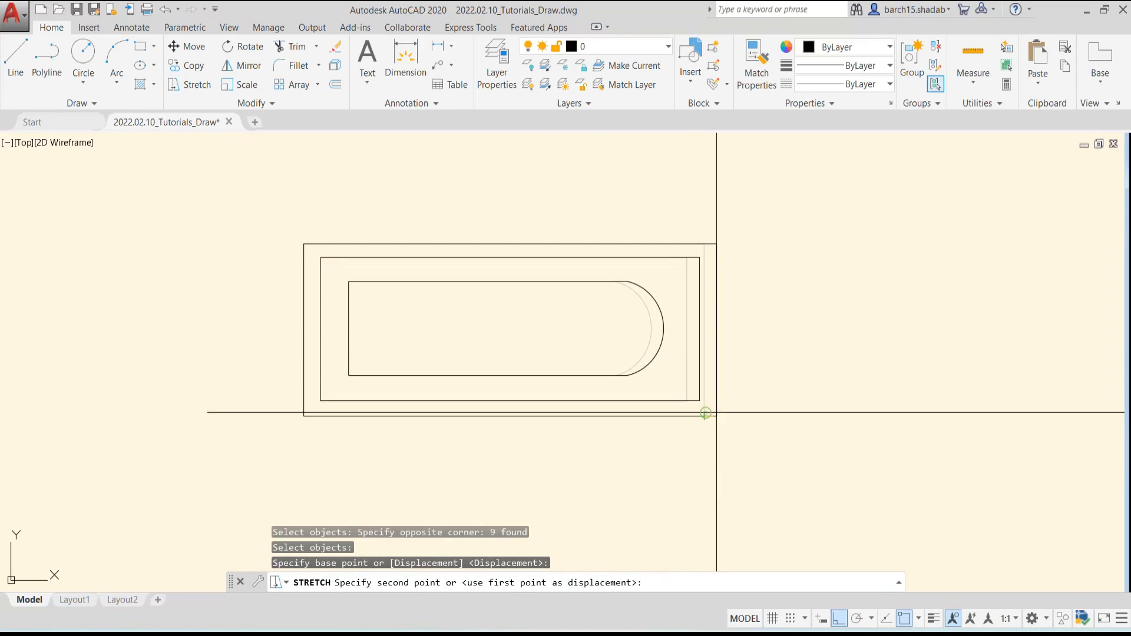
pyautogui.press('Escape')
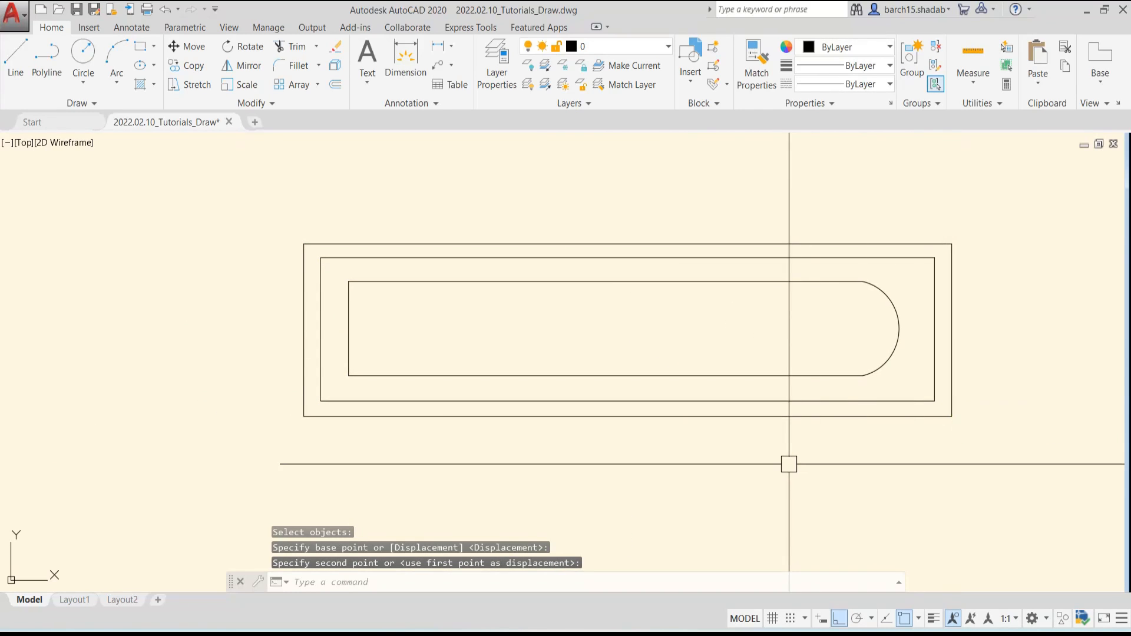
pyautogui.scroll(-4, 740, 460)
pyautogui.scroll(2, 689, 457)
pyautogui.press('Escape')
pyautogui.scroll(2, 672, 455)
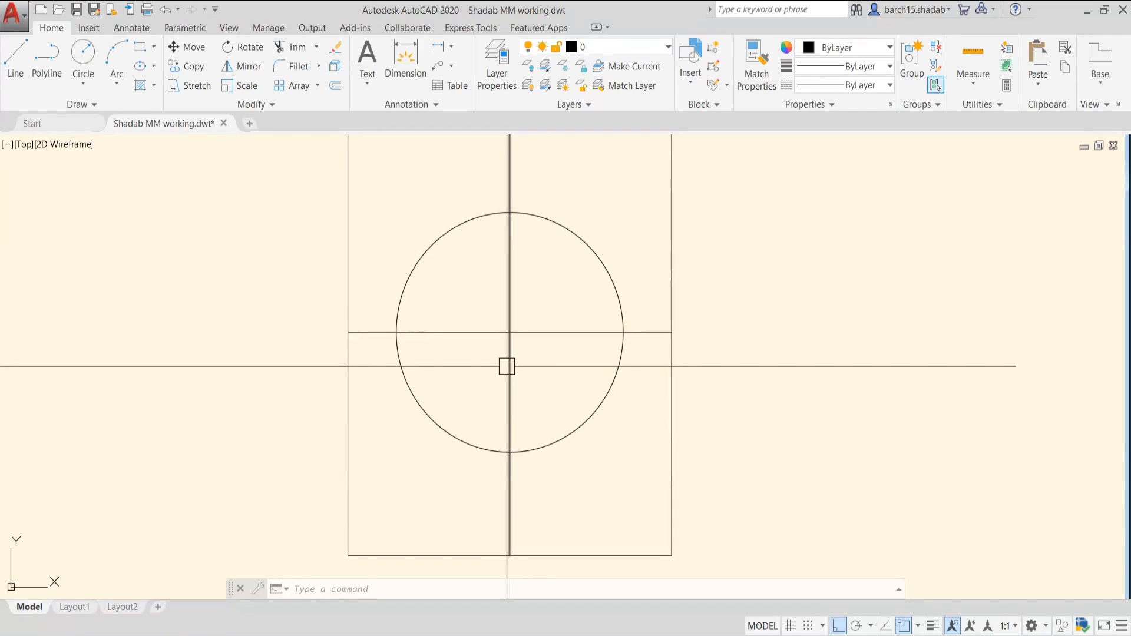
pyautogui.scroll(-2, 507, 365)
pyautogui.moveTo(505, 364); pyautogui.dragTo(502, 375, button='middle')
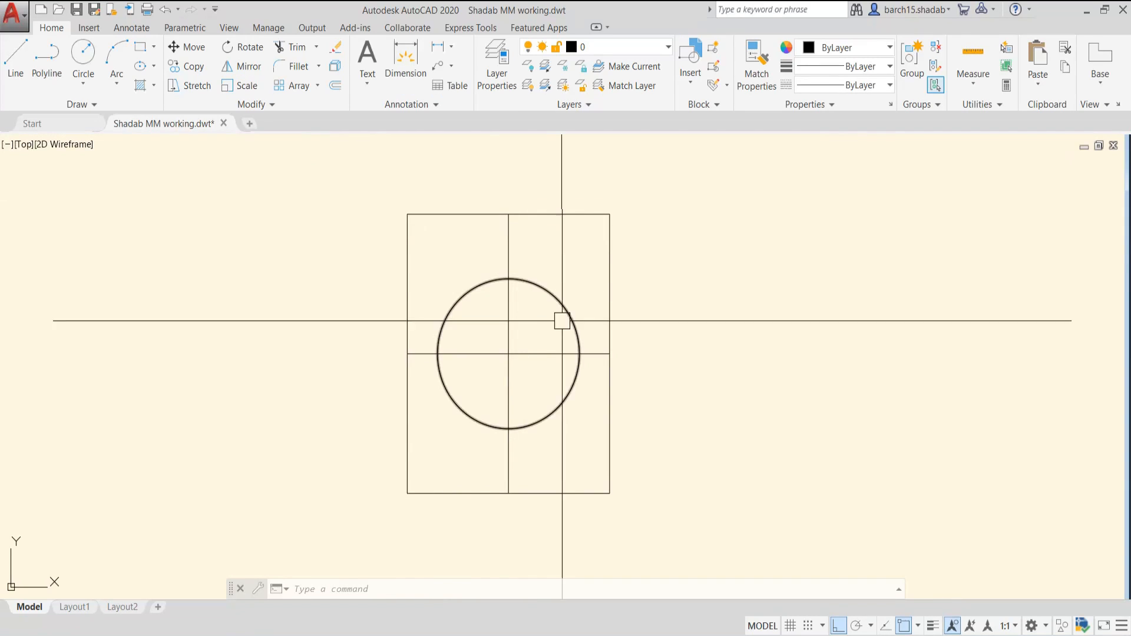
pyautogui.scroll(-2, 515, 306)
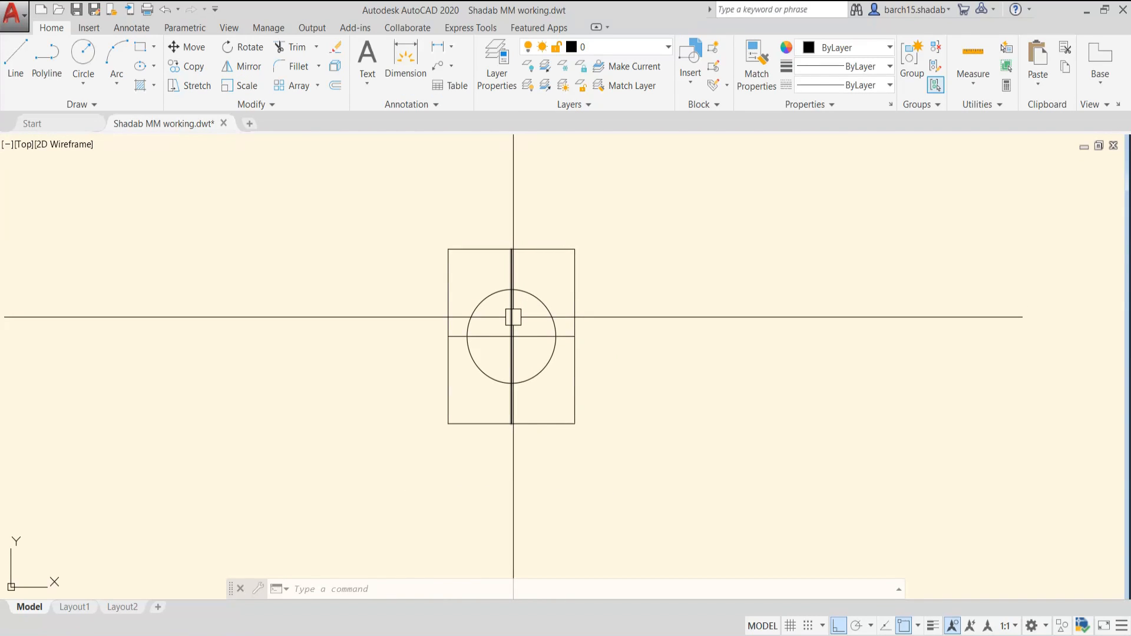
pyautogui.moveTo(513, 329)
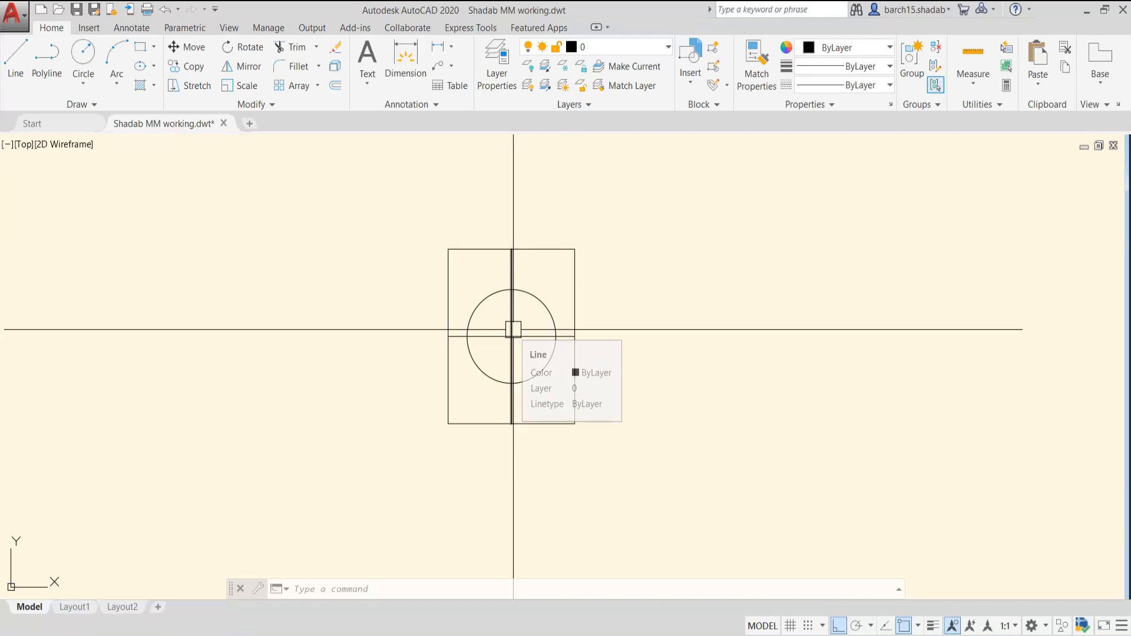
pyautogui.scroll(-4, 513, 329)
pyautogui.scroll(4, 515, 324)
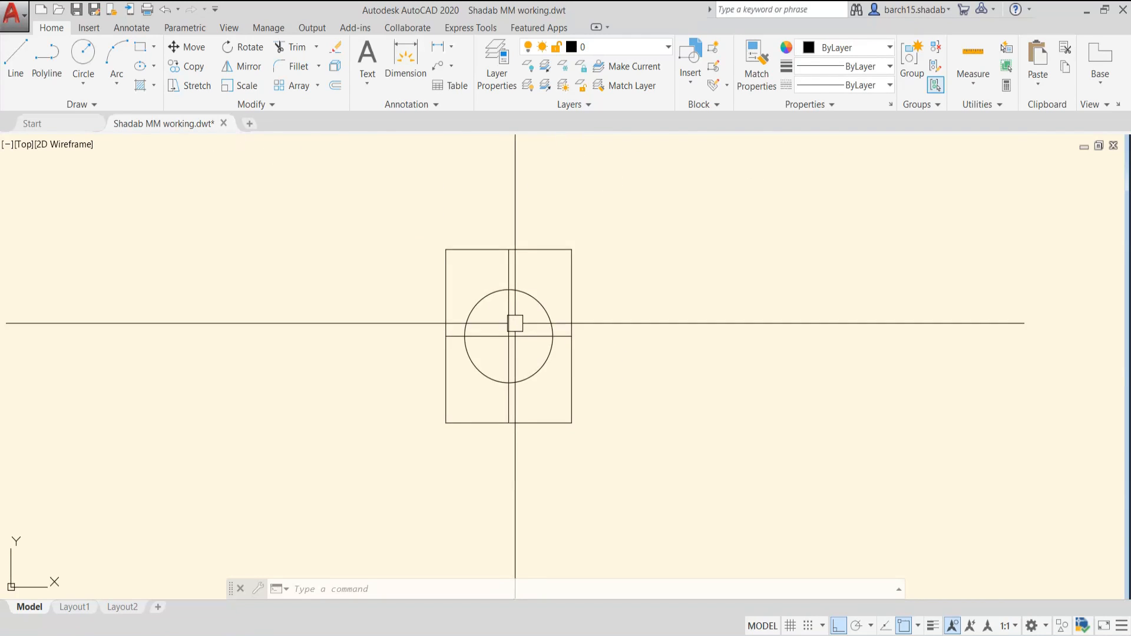
pyautogui.scroll(-2, 530, 324)
pyautogui.scroll(2, 565, 324)
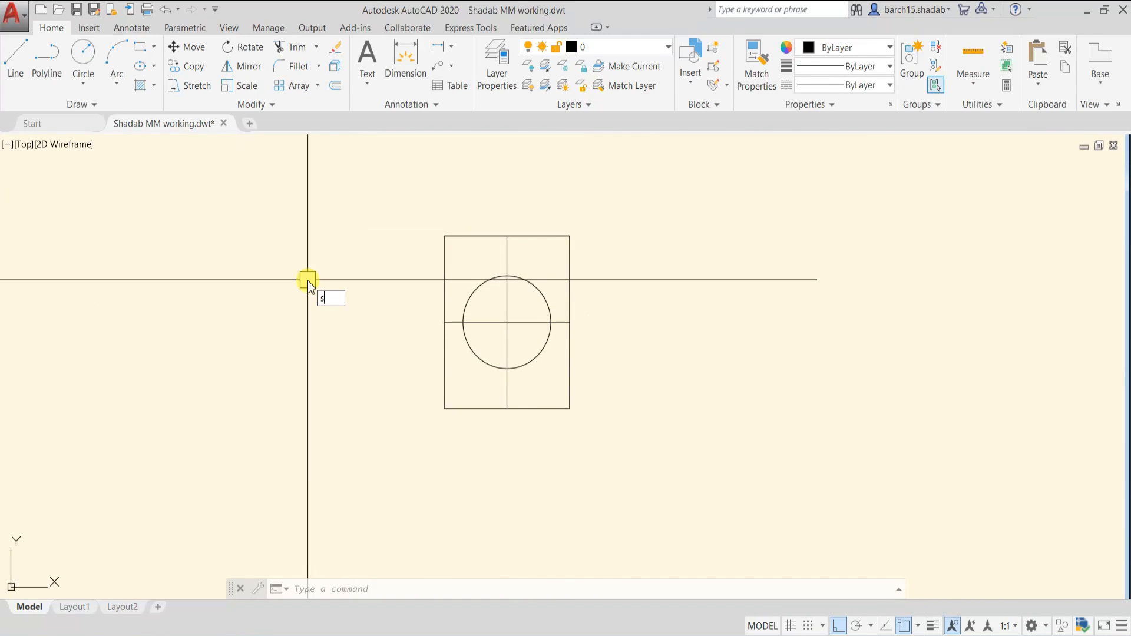
# - Turn Ortho off and scale the rectangle, circle and crossing lines by a factor of 2 about the rectangle's lower-left corner
pyautogui.write('s')
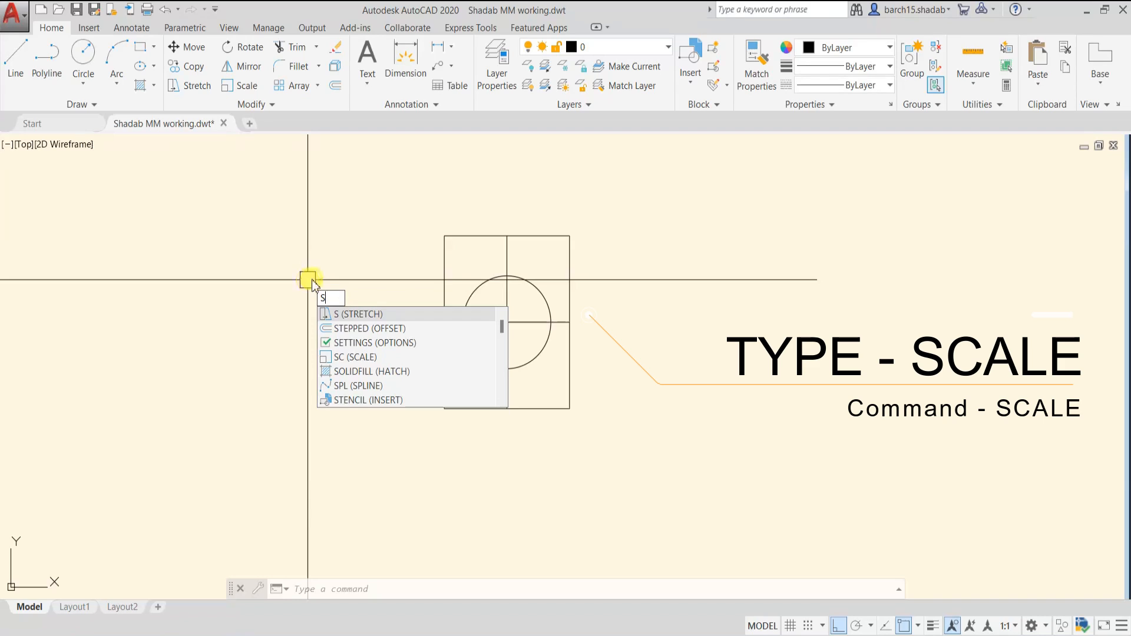
pyautogui.write('c')
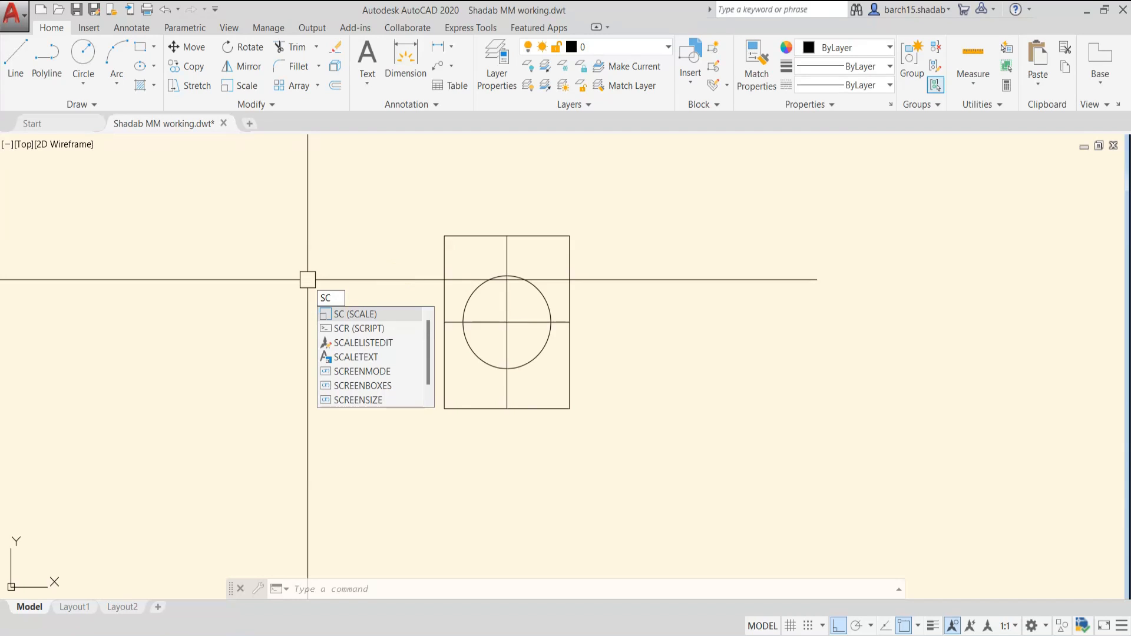
pyautogui.press('Return')
pyautogui.click(407, 201)
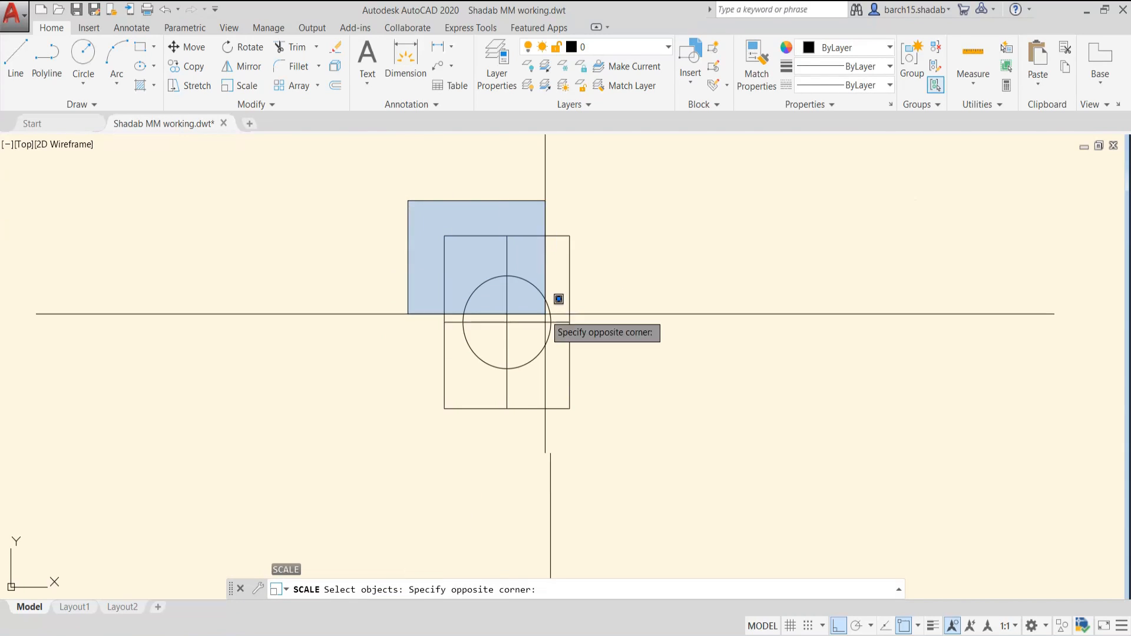
pyautogui.click(603, 432)
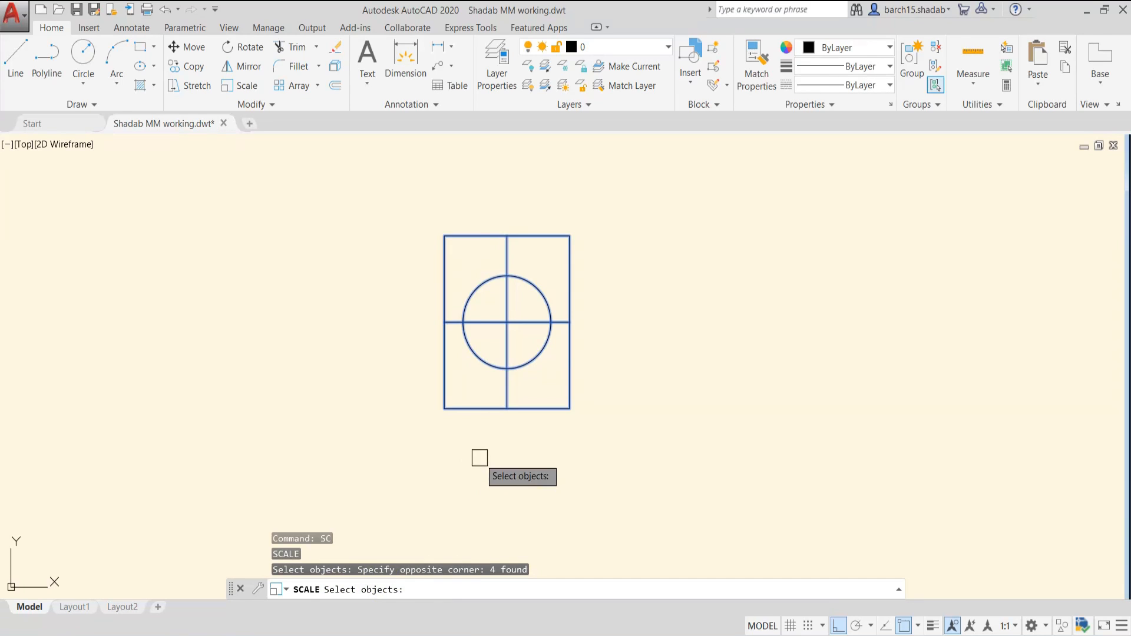
pyautogui.press('Return')
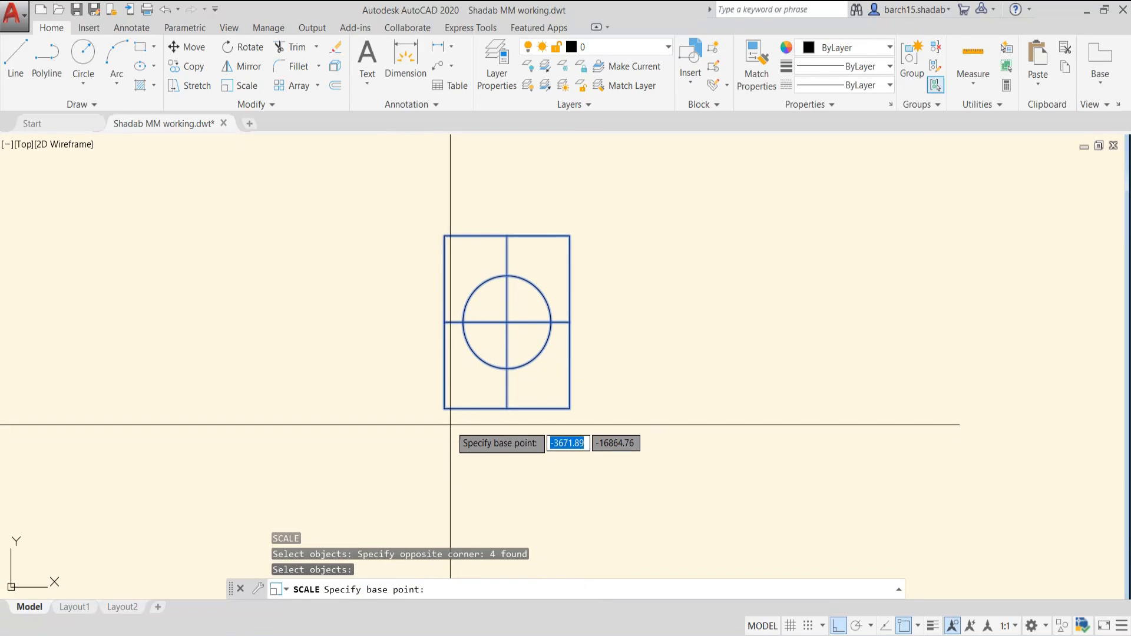
pyautogui.scroll(2, 443, 421)
pyautogui.scroll(-2, 442, 399)
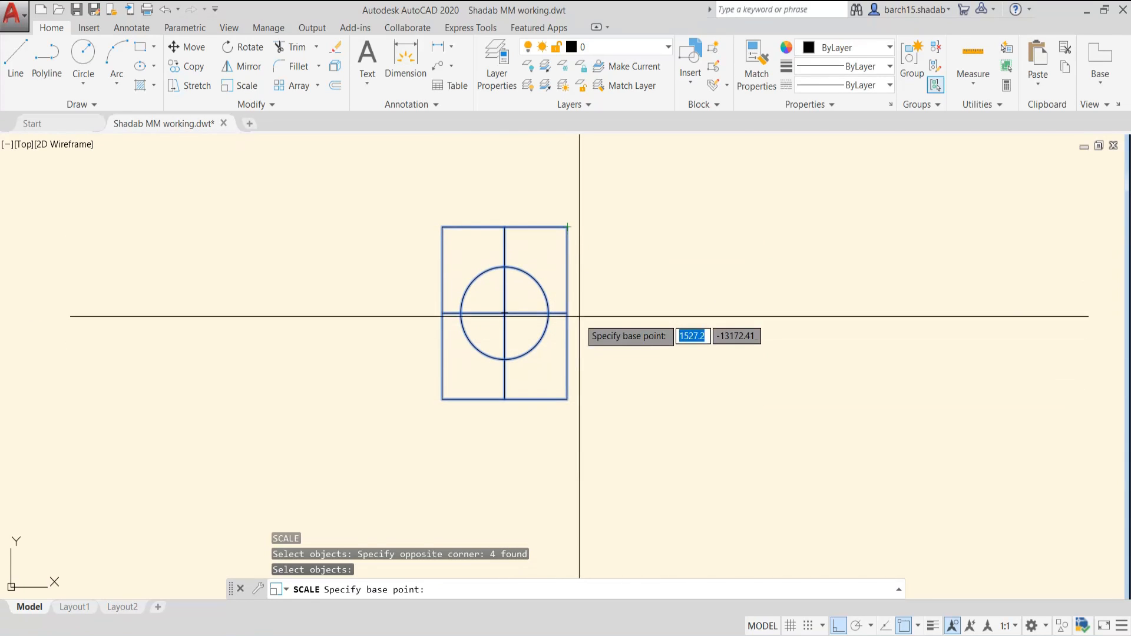
pyautogui.click(442, 400)
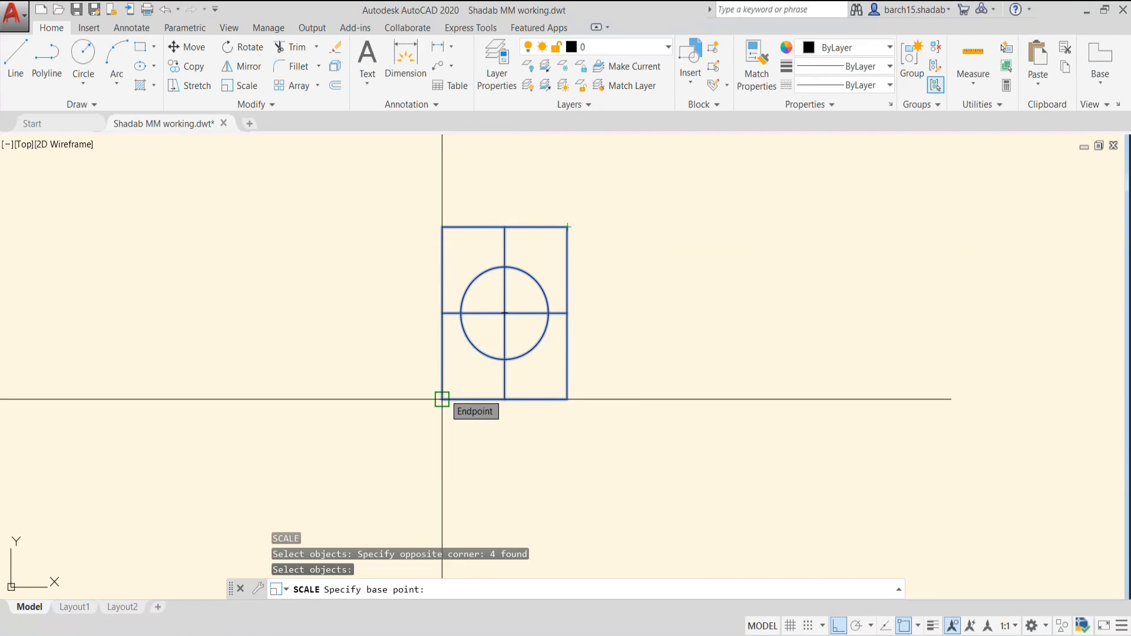
pyautogui.click(442, 399)
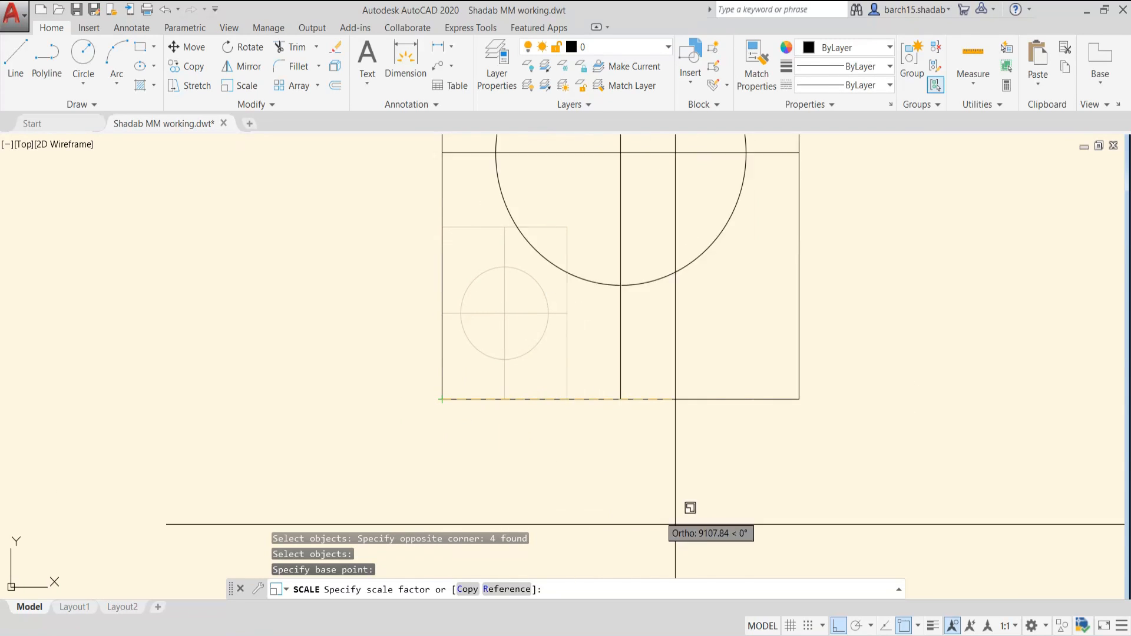
pyautogui.click(837, 626)
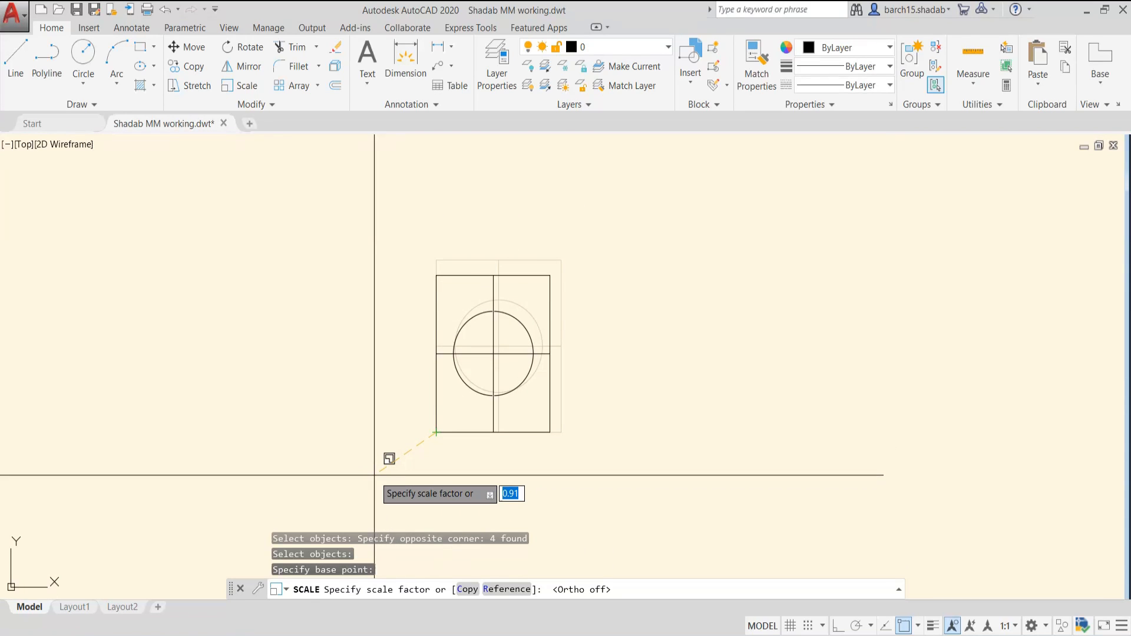
pyautogui.press('Return')
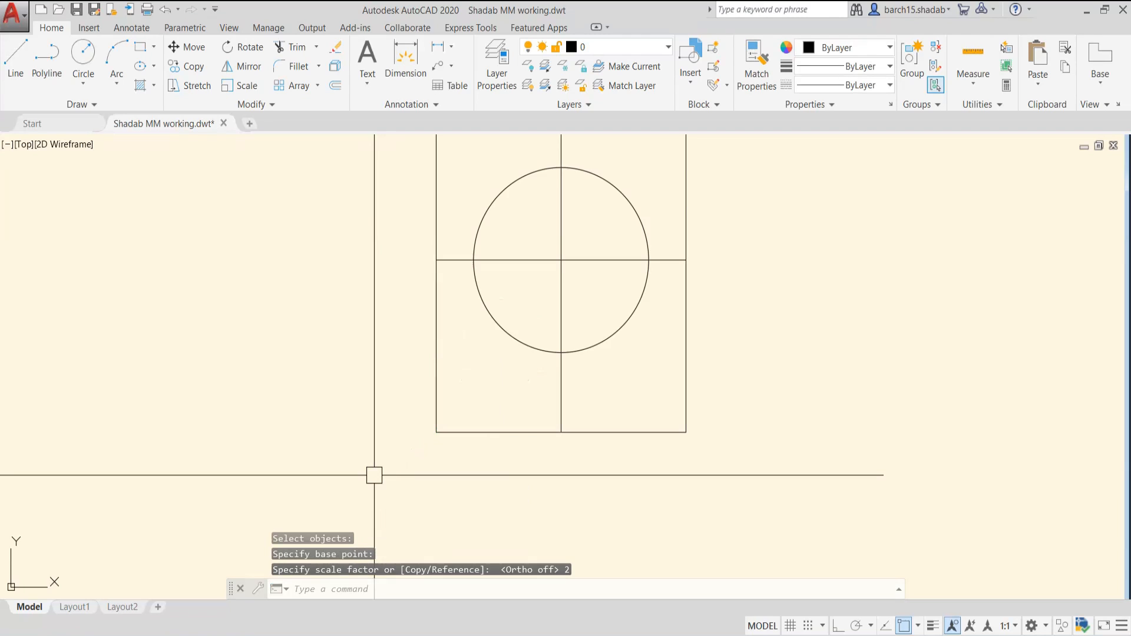
# - Undo the scaling of the rectangle, circle and crossing lines
pyautogui.scroll(-4, 374, 475)
pyautogui.hotkey('ctrl', 'z')
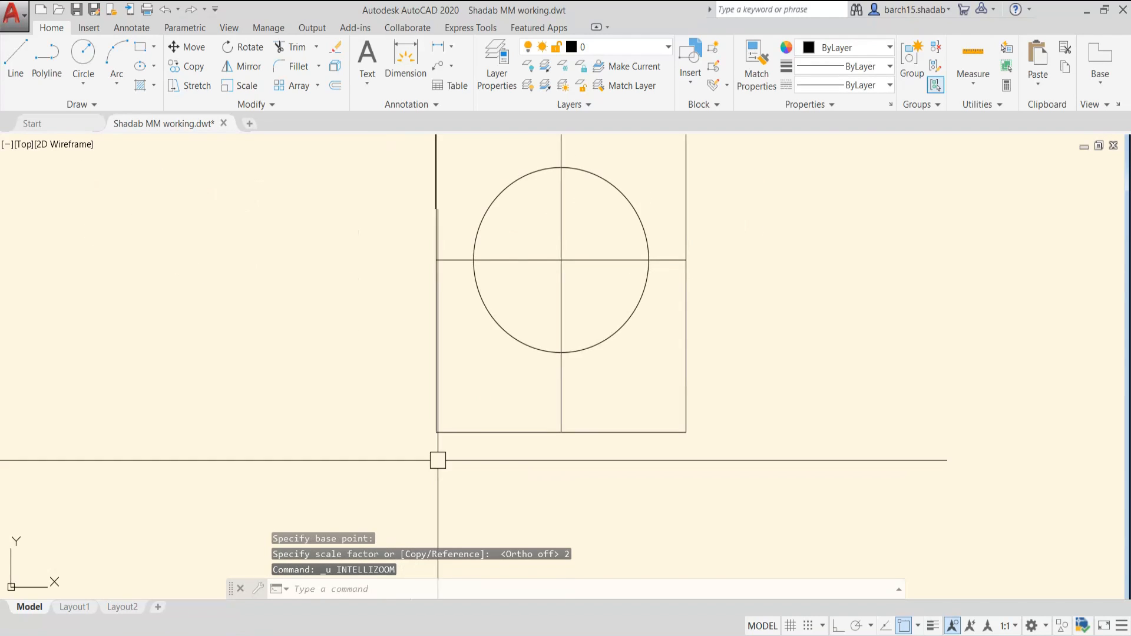
pyautogui.click(613, 437)
pyautogui.press('Escape')
pyautogui.press('Escape')
# - Try to scale the rectangle, circle and crossing lines by a factor of 0.5 about the rectangle's lower-left corner
pyautogui.click(402, 207)
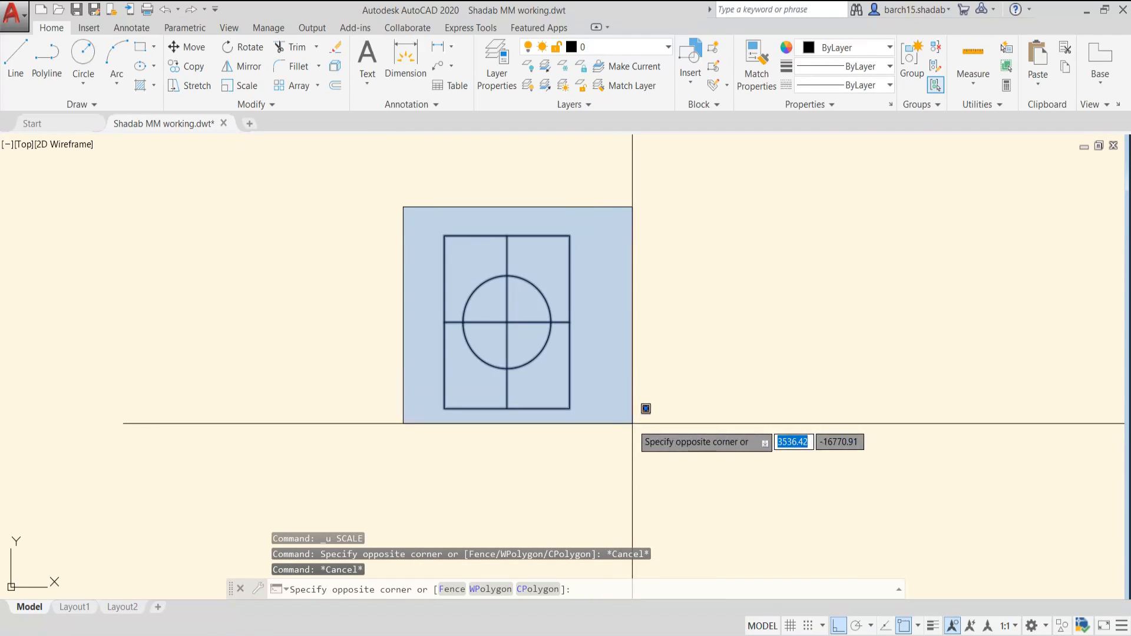
pyautogui.click(587, 417)
pyautogui.write('sc')
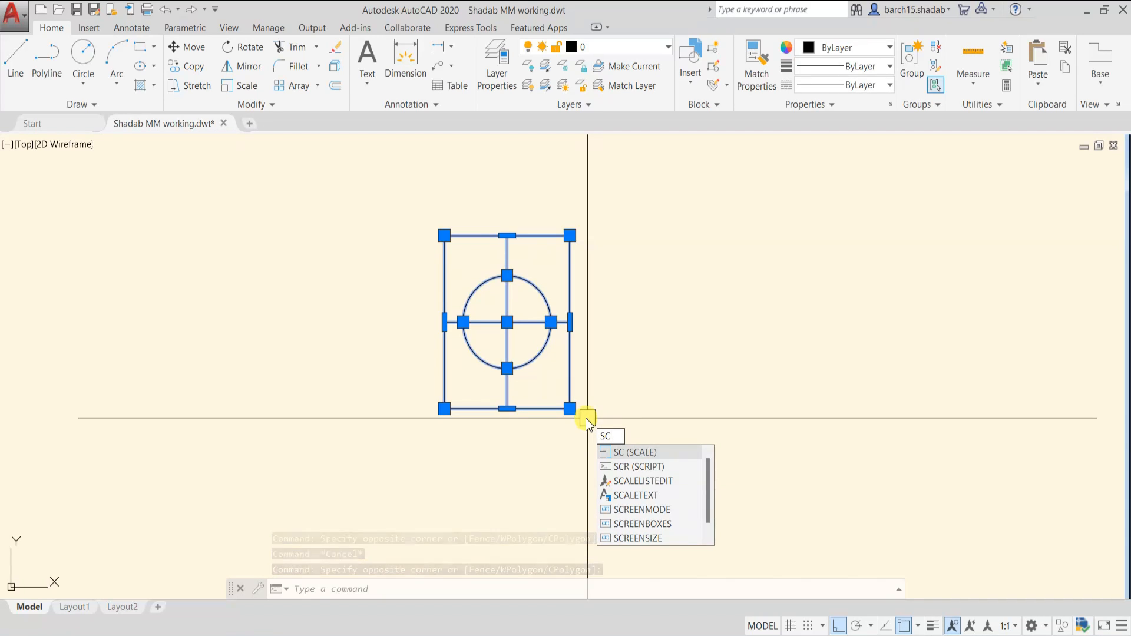
pyautogui.press('Return')
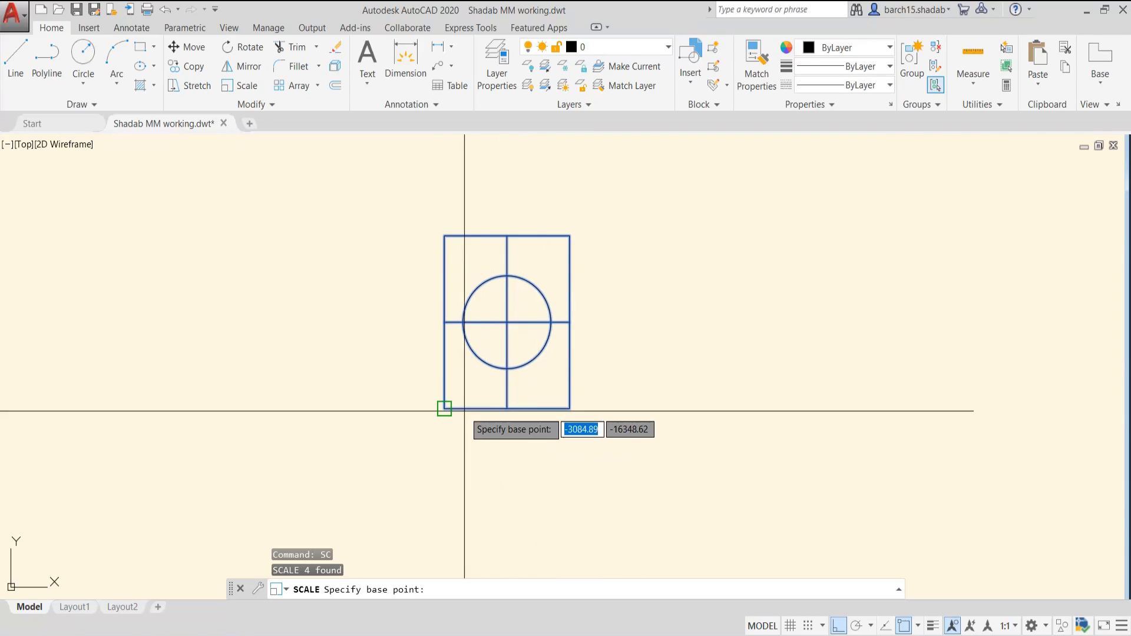
pyautogui.click(444, 408)
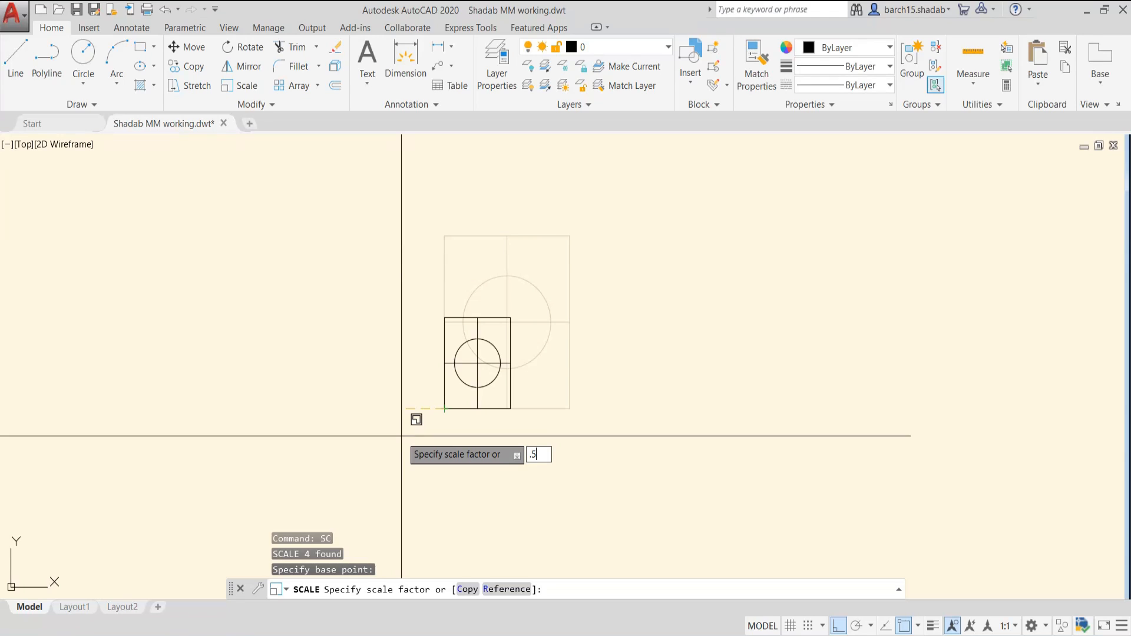
pyautogui.write('.5')
pyautogui.press('Return')
pyautogui.press('Escape')
pyautogui.press('Escape')
pyautogui.press('Escape')
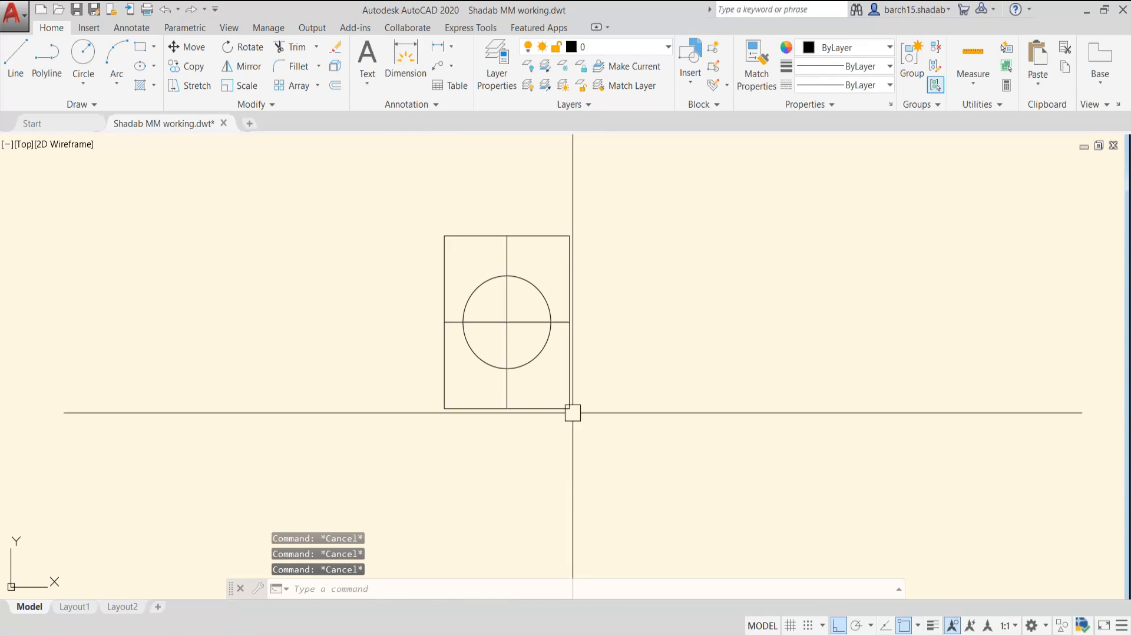
# - Scale a copy of the rectangle, circle and crossing lines by 0.5 about the rectangle's lower-left corner, using the Copy option
pyautogui.click(596, 433)
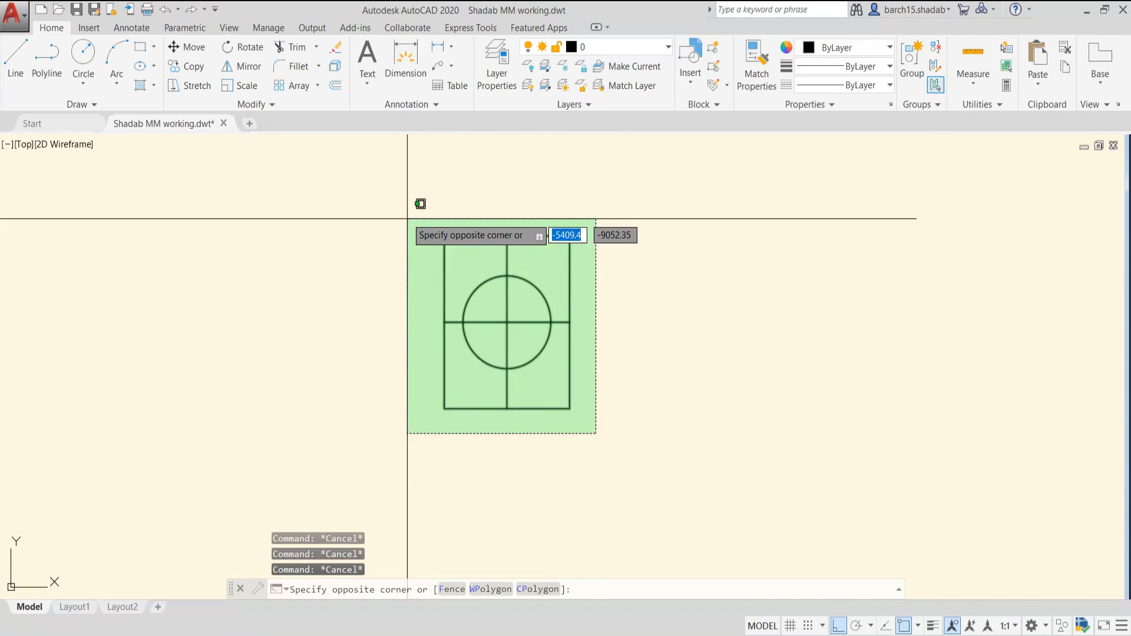
pyautogui.click(405, 294)
pyautogui.write('sc')
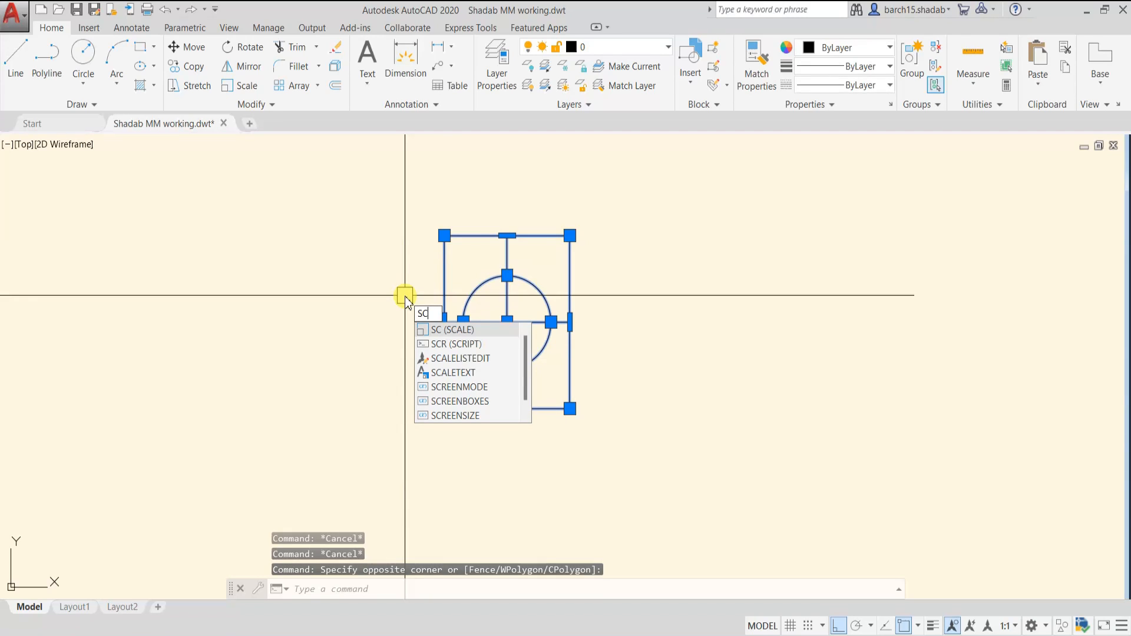
pyautogui.press('Return')
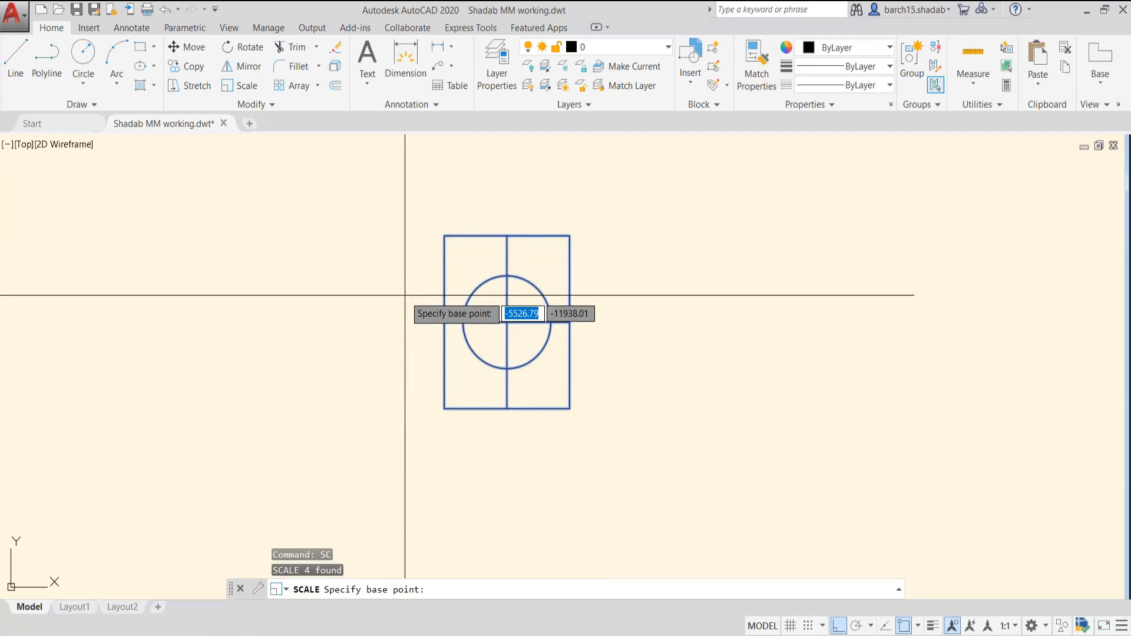
pyautogui.click(444, 408)
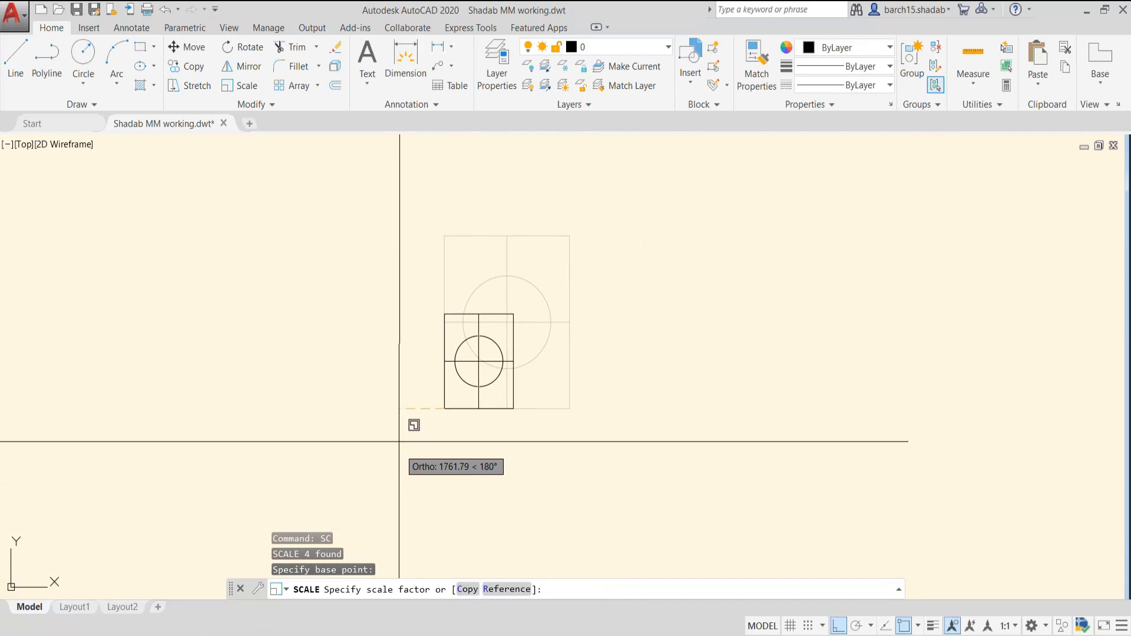
pyautogui.press('Return')
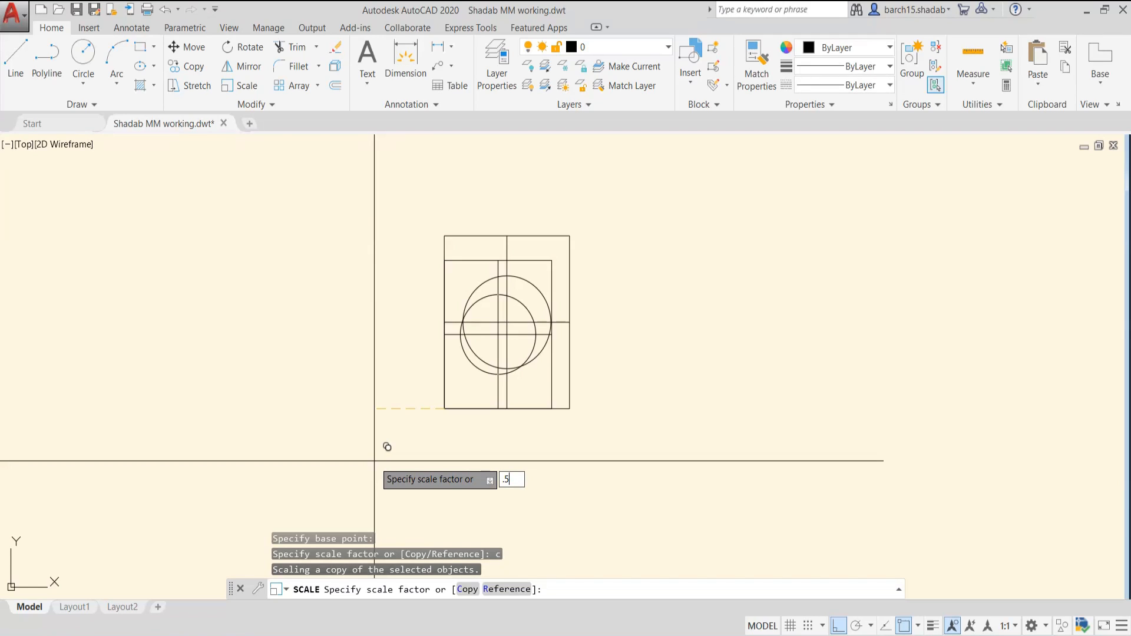
pyautogui.press('Return')
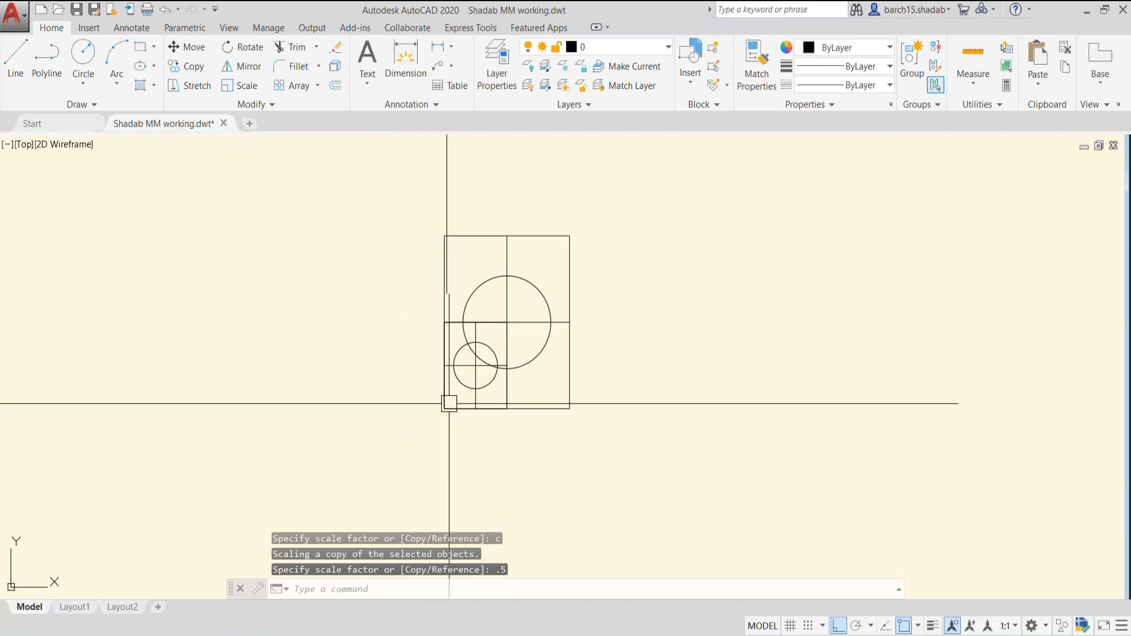
pyautogui.scroll(4, 456, 394)
pyautogui.scroll(-4, 479, 348)
pyautogui.scroll(2, 540, 232)
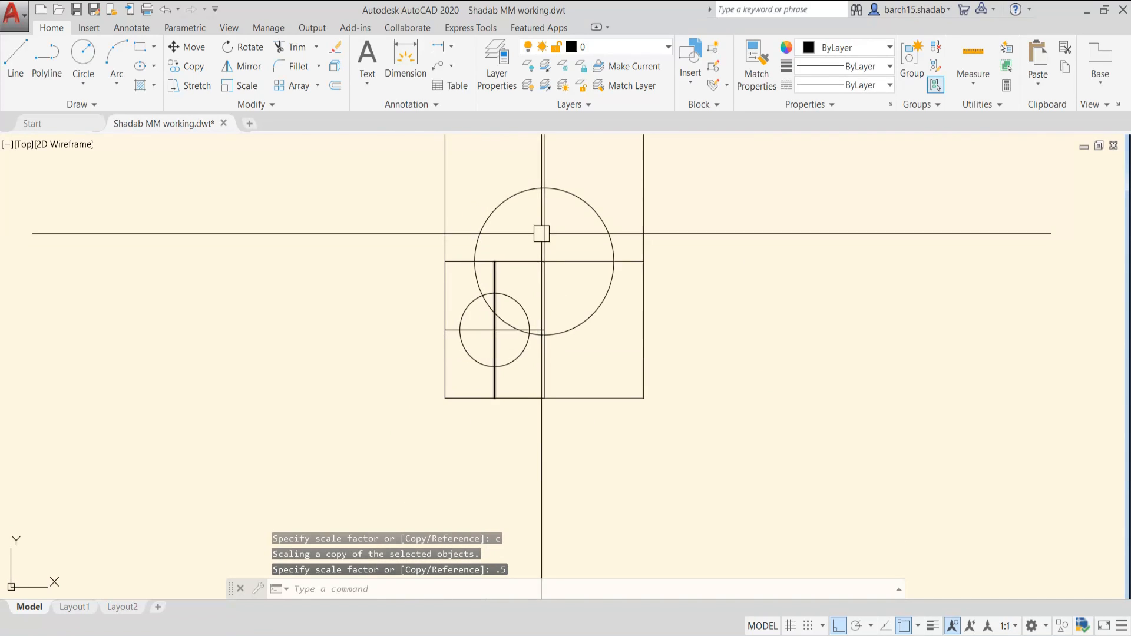
# - Undo the half-size copy of the rectangle, circle and crossing lines
pyautogui.scroll(-4, 559, 276)
pyautogui.scroll(3, 596, 305)
pyautogui.press('Escape')
pyautogui.press('Escape')
pyautogui.press('Escape')
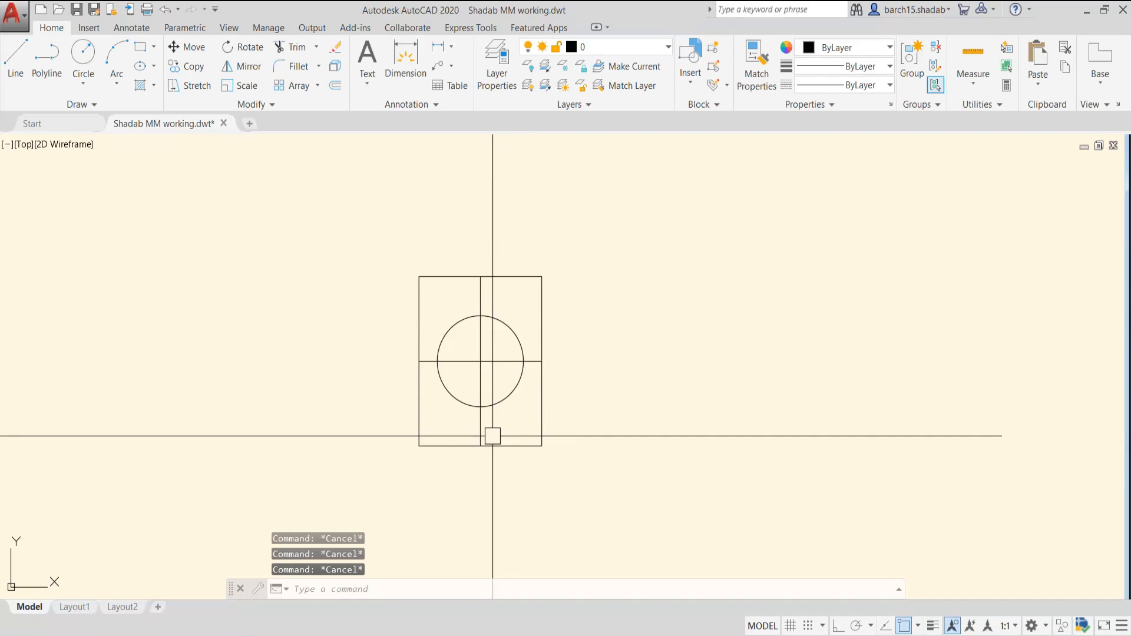
# - Draw a horizontal line from the rectangle's lower-left corner along its bottom edge, ending well beyond the lower-right corner
pyautogui.write('l')
pyautogui.press('Return')
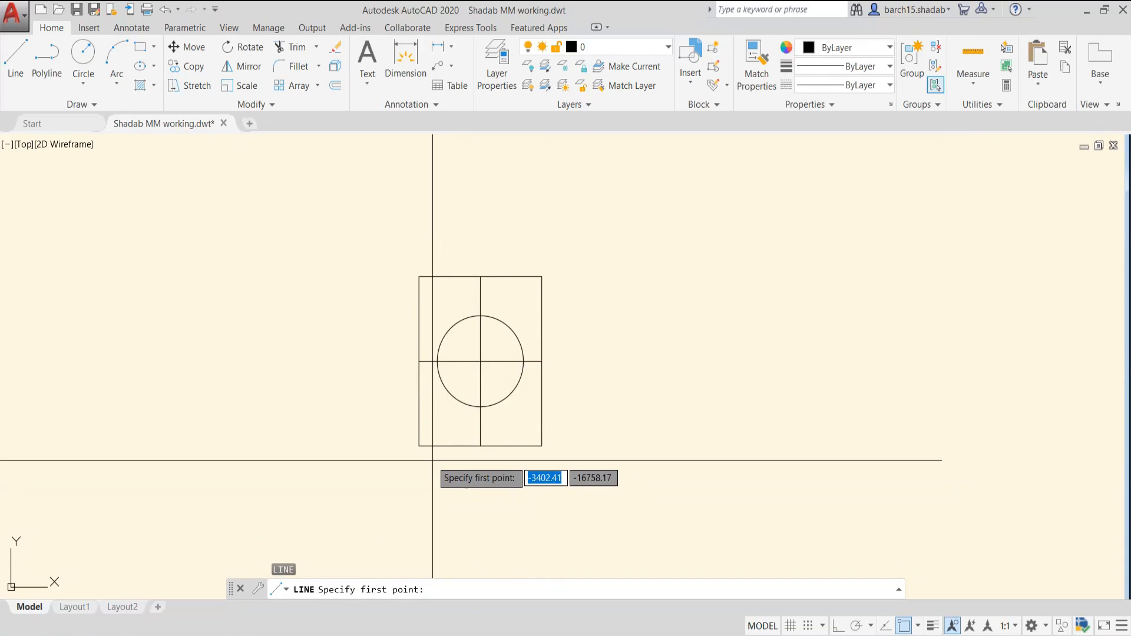
pyautogui.click(418, 446)
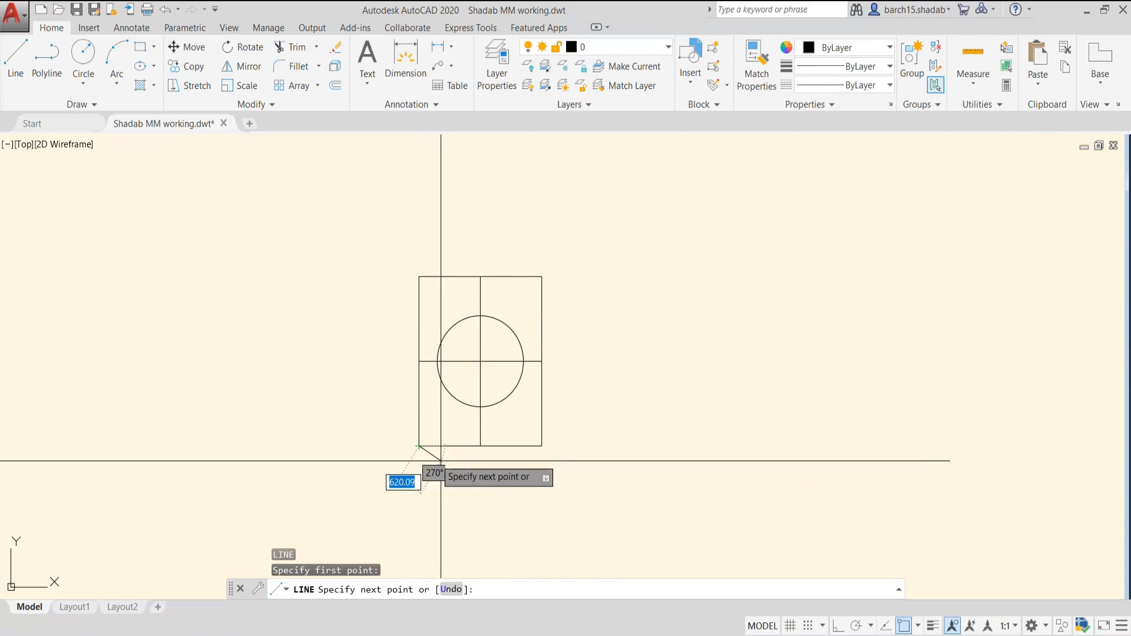
pyautogui.click(671, 446)
pyautogui.press('Escape')
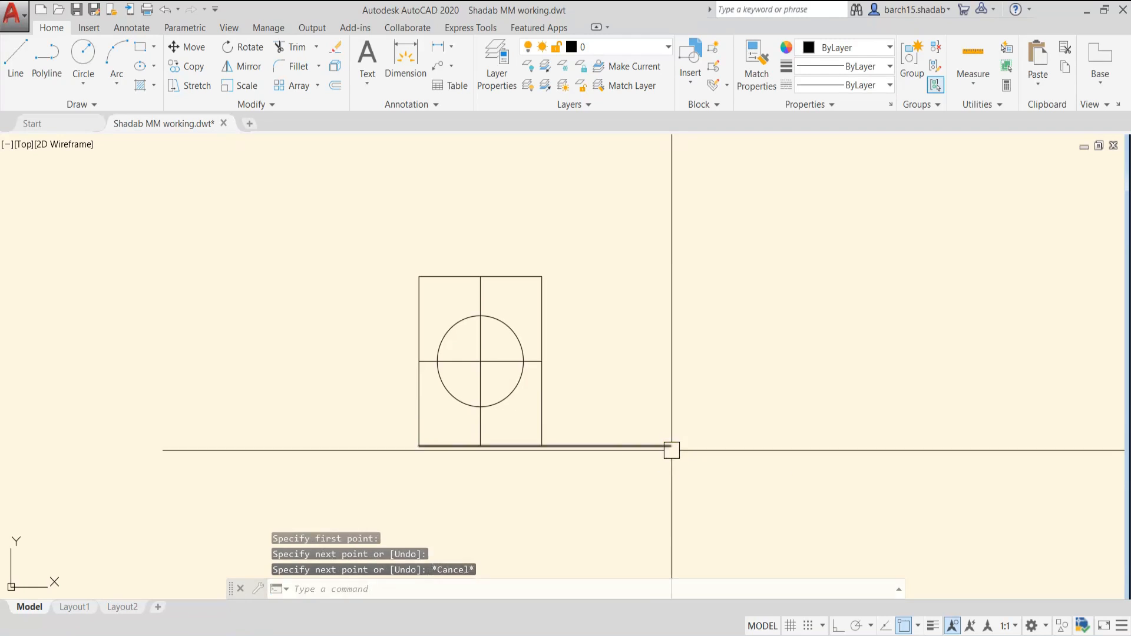
pyautogui.press('Escape')
pyautogui.press('Escape')
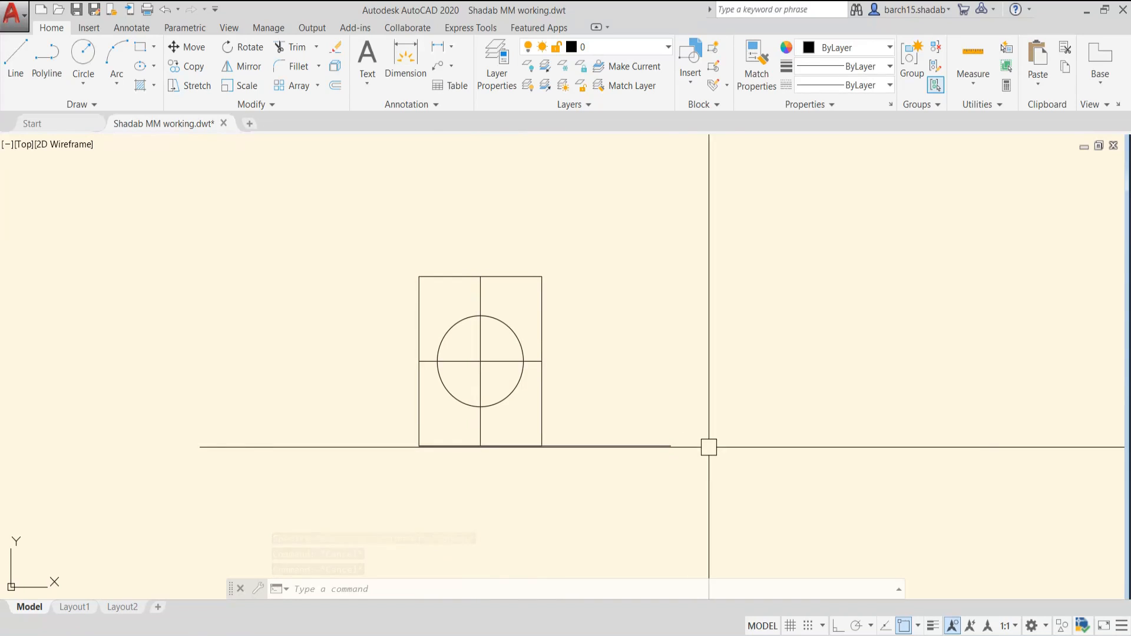
pyautogui.click(569, 244)
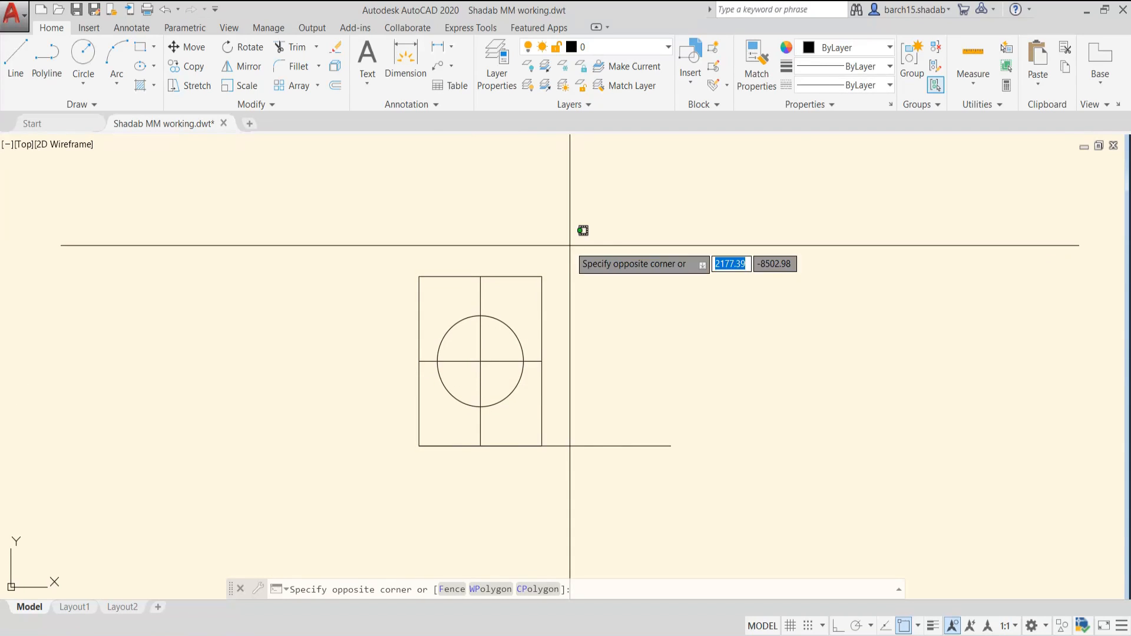
pyautogui.click(394, 399)
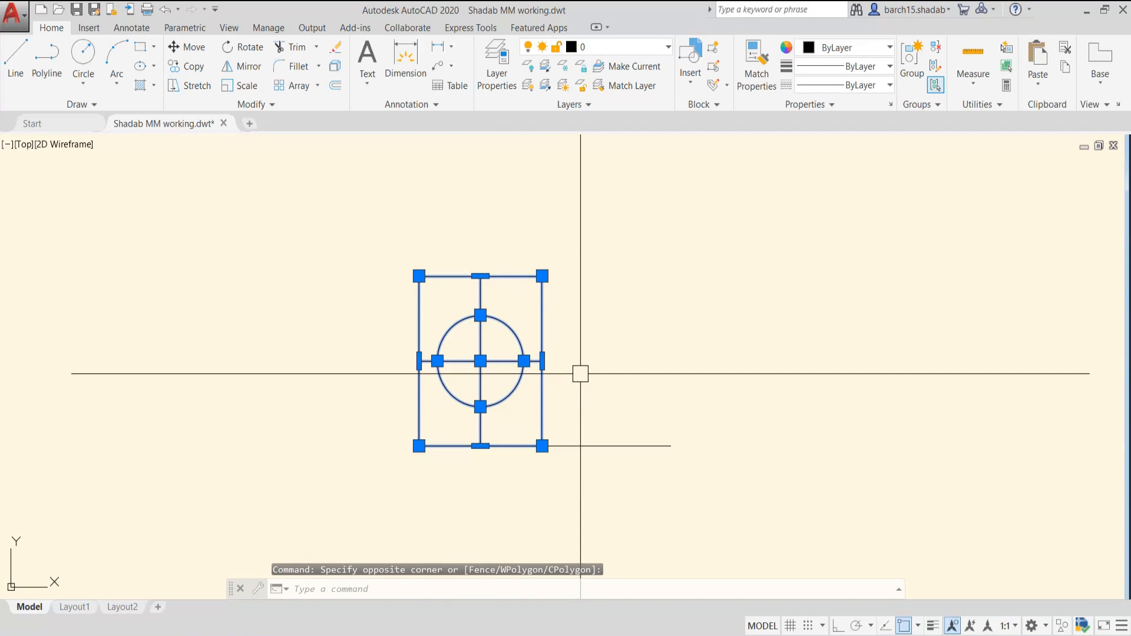
pyautogui.press('Escape')
pyautogui.press('Escape')
# - Scale the rectangle, circle and crossing lines by Reference from the lower-left corner, fitting the bottom edge's length to the drawn line's far end
pyautogui.write('site c')
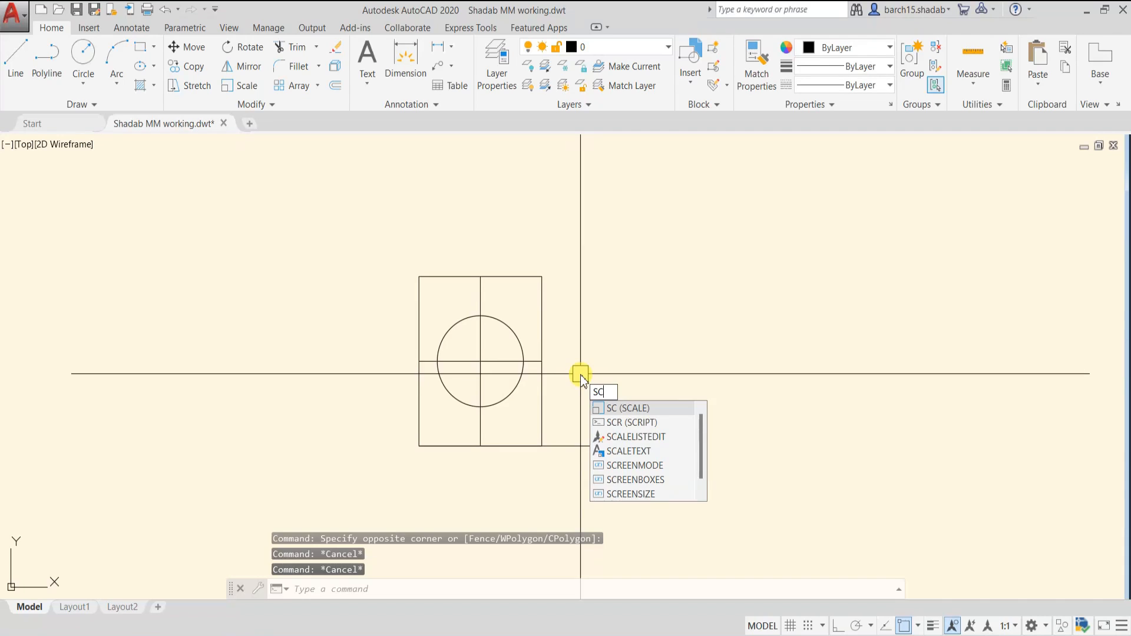
pyautogui.press('Return')
pyautogui.click(603, 248)
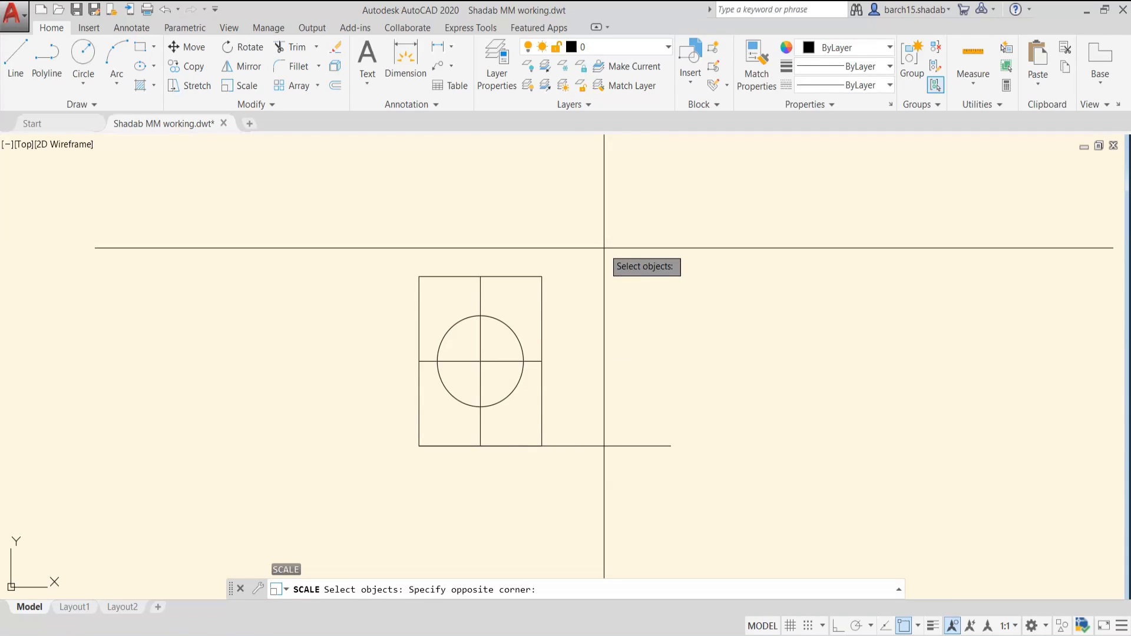
pyautogui.click(395, 415)
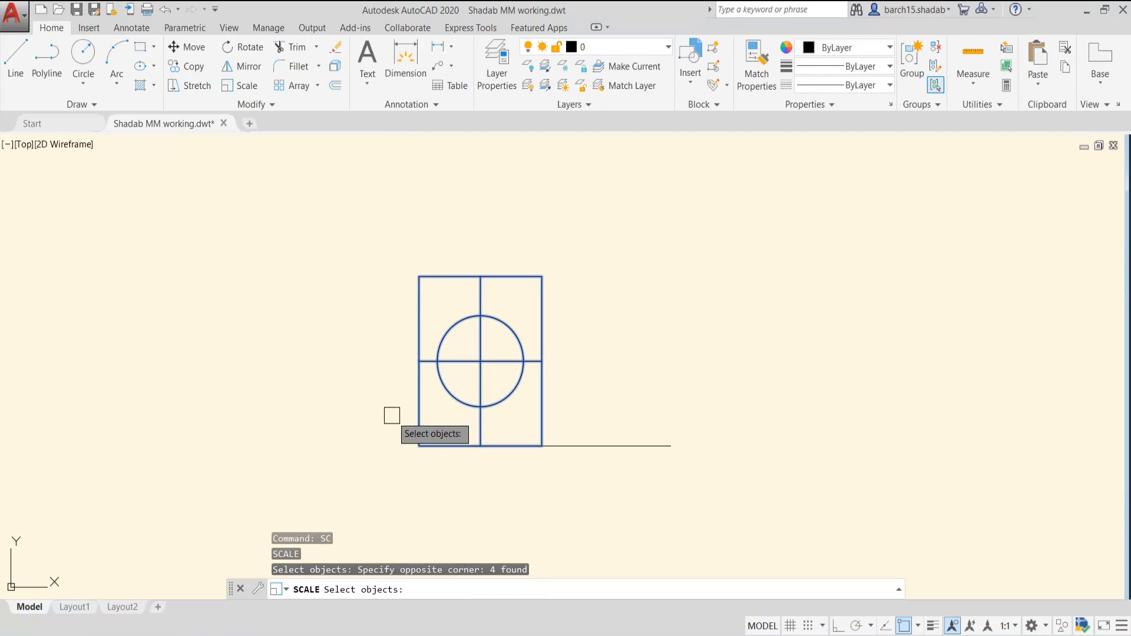
pyautogui.press('Return')
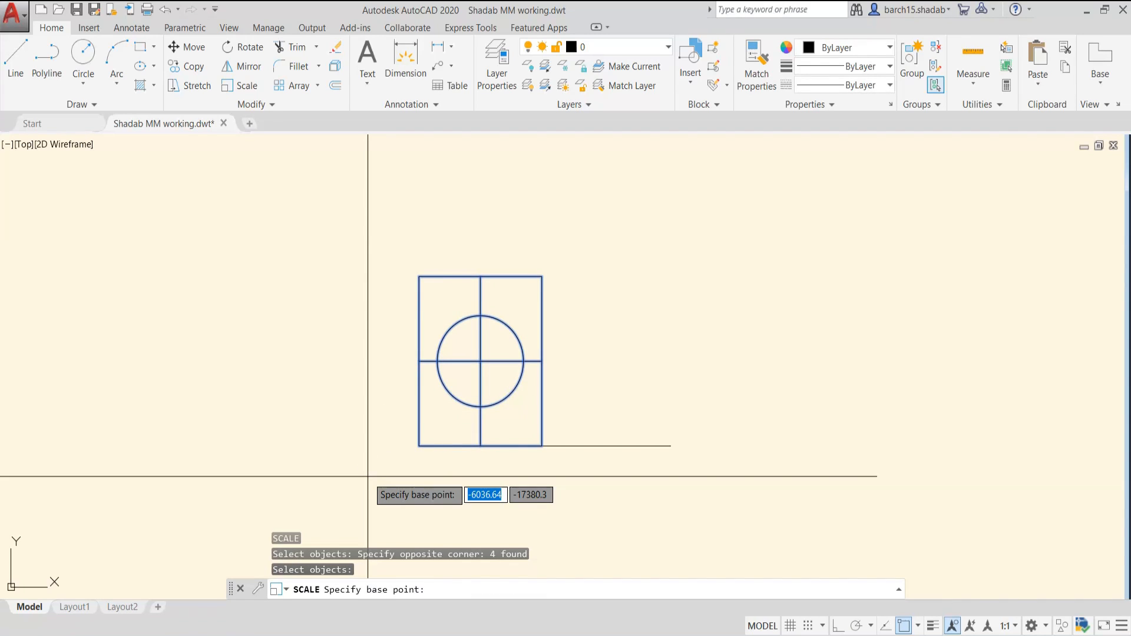
pyautogui.click(419, 447)
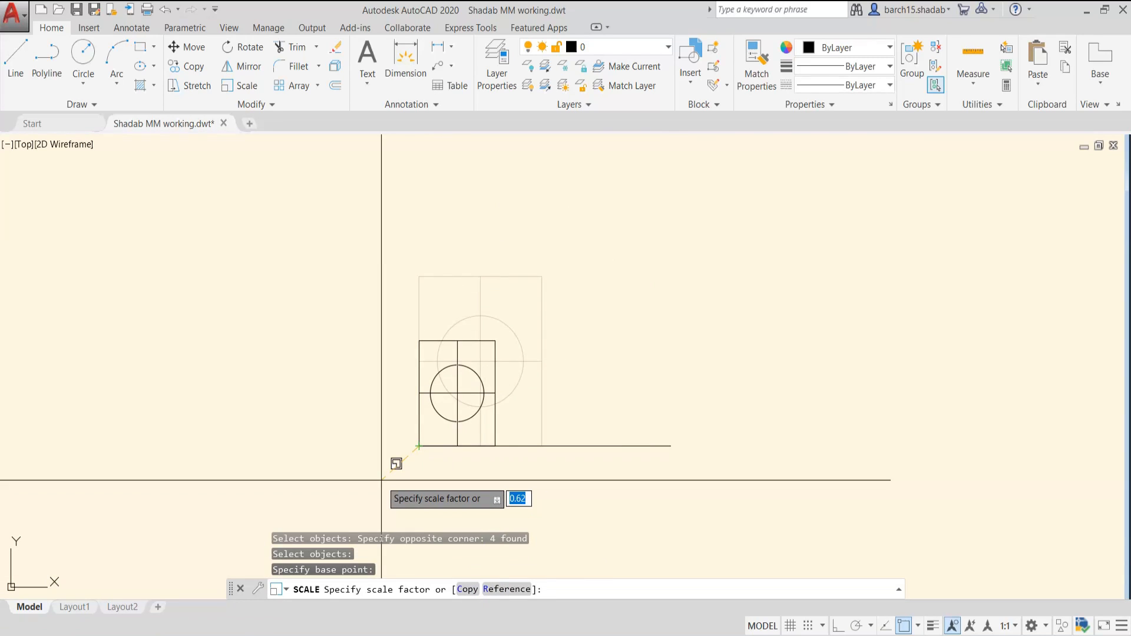
pyautogui.press('Return')
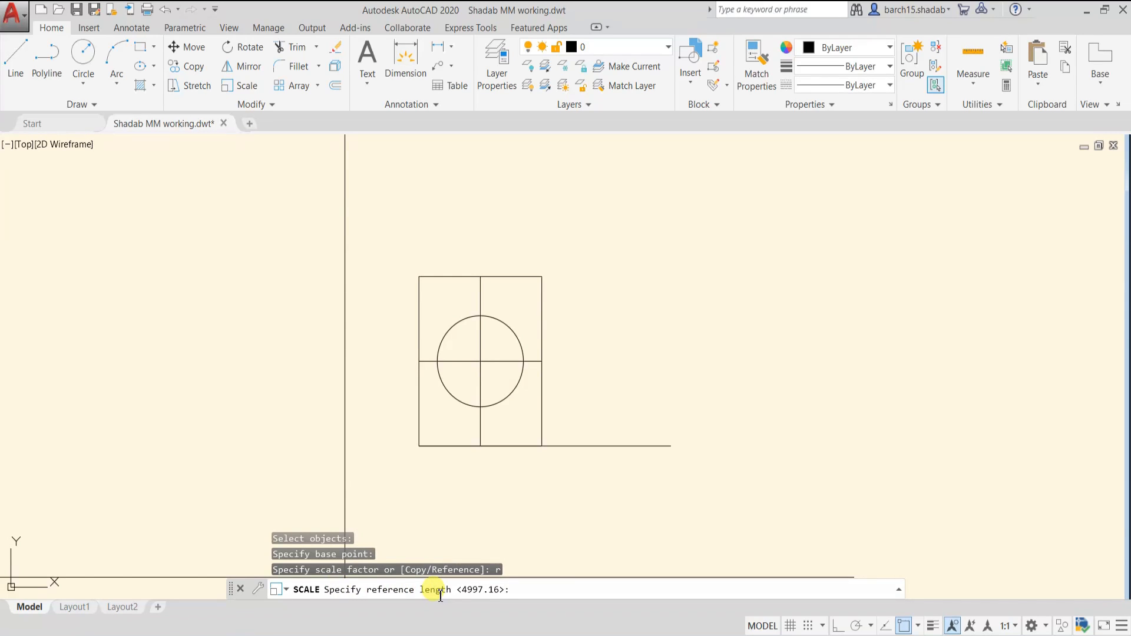
pyautogui.scroll(2, 427, 483)
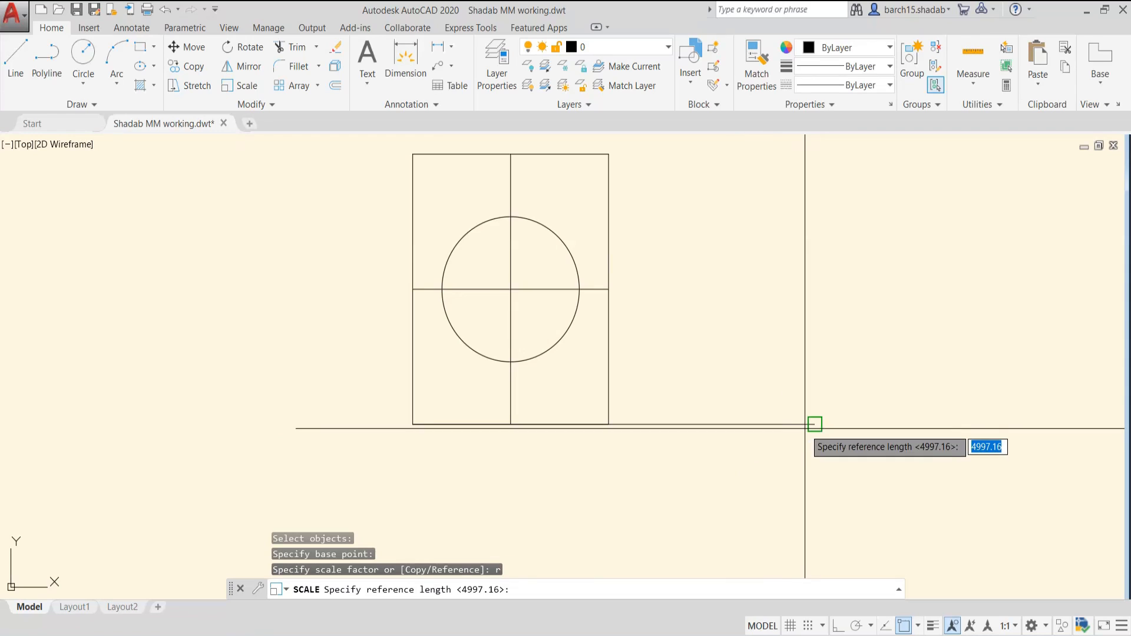
pyautogui.click(412, 424)
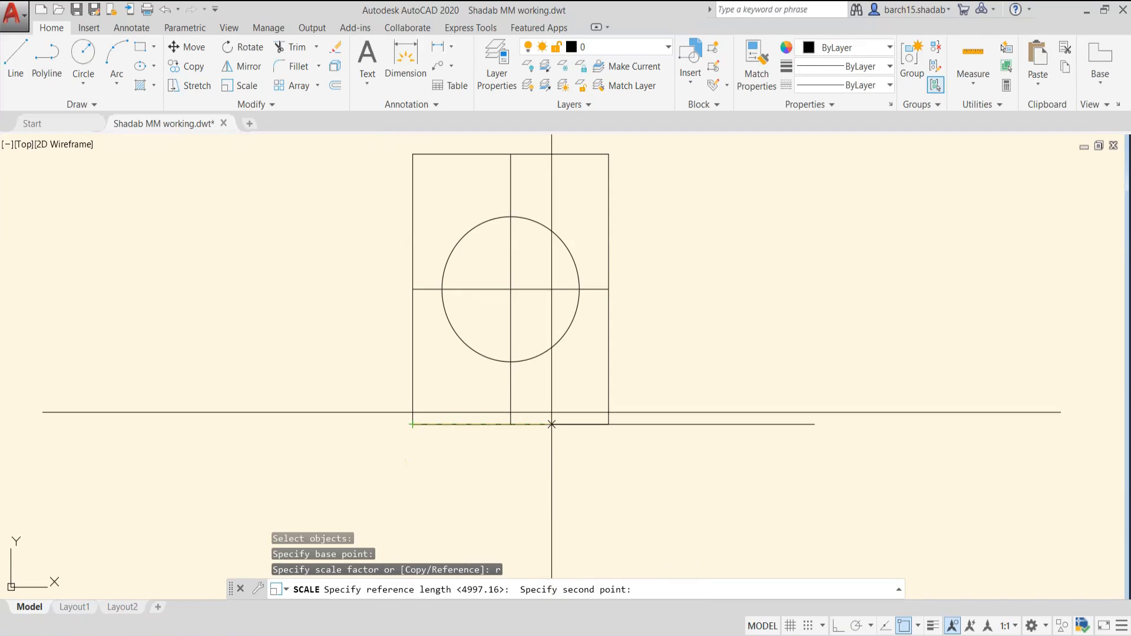
pyautogui.scroll(-2, 436, 318)
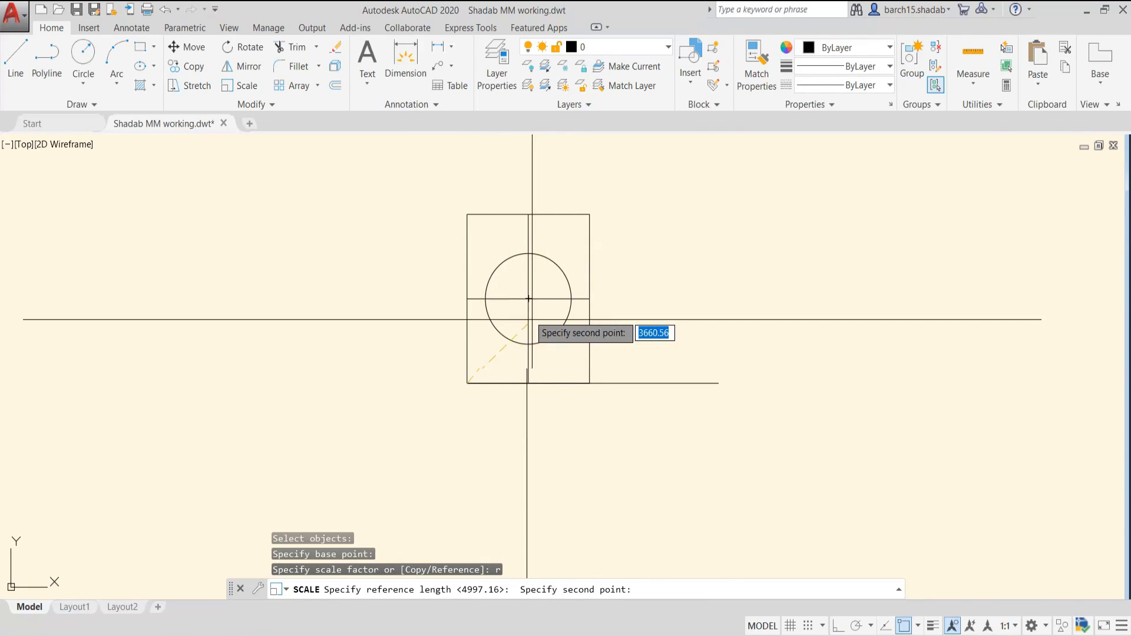
pyautogui.click(589, 383)
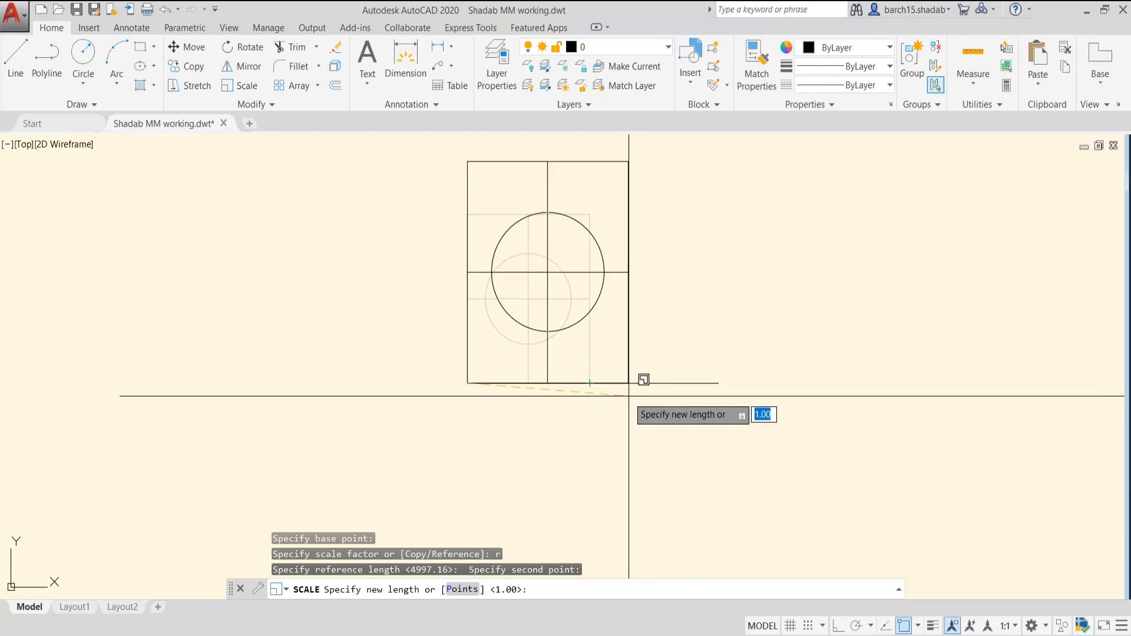
pyautogui.click(718, 384)
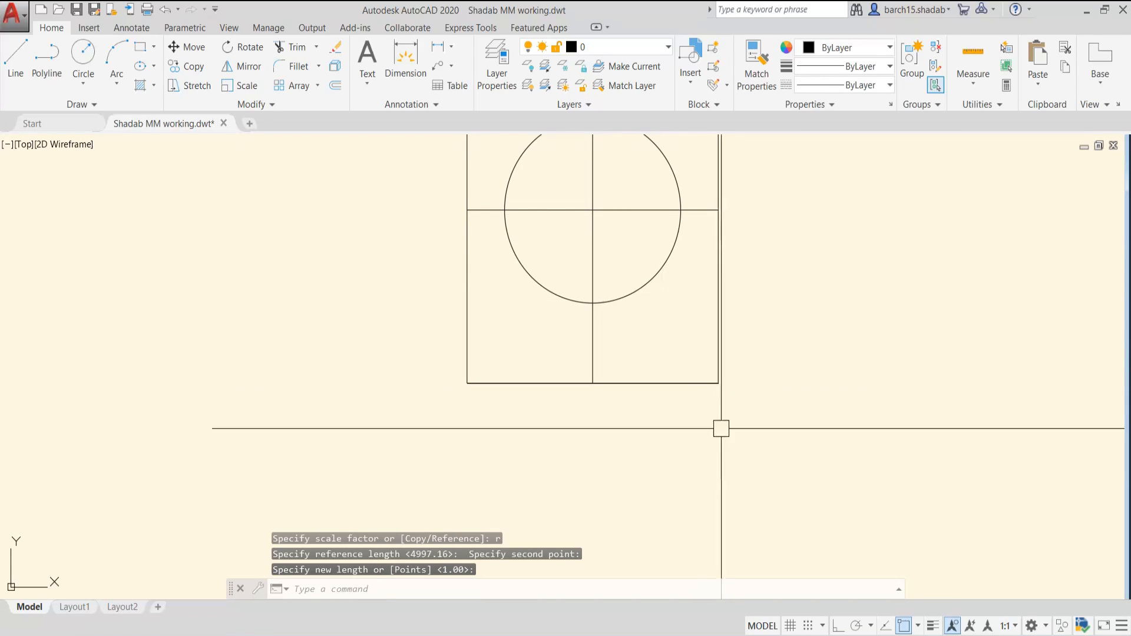
# - Examine the scaled rectangle's bottom edge against the drawn line by selecting the line, and clear the selection
pyautogui.scroll(-5, 720, 429)
pyautogui.scroll(3, 732, 384)
pyautogui.scroll(2, 648, 467)
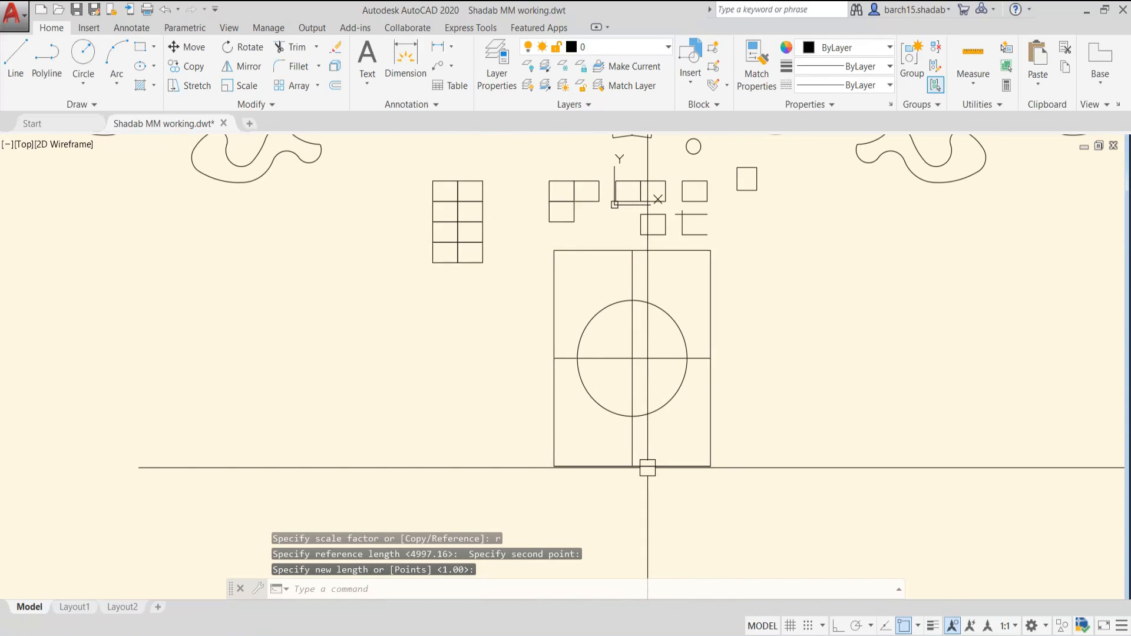
pyautogui.click(646, 466)
pyautogui.scroll(4, 647, 490)
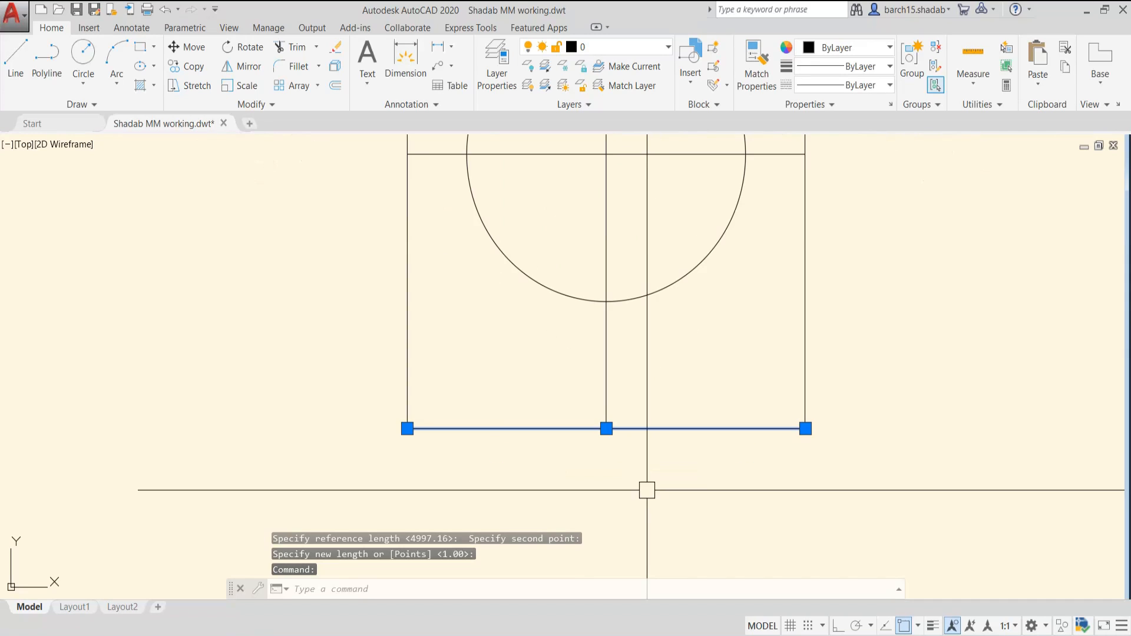
pyautogui.scroll(-2, 646, 487)
pyautogui.scroll(-2, 671, 452)
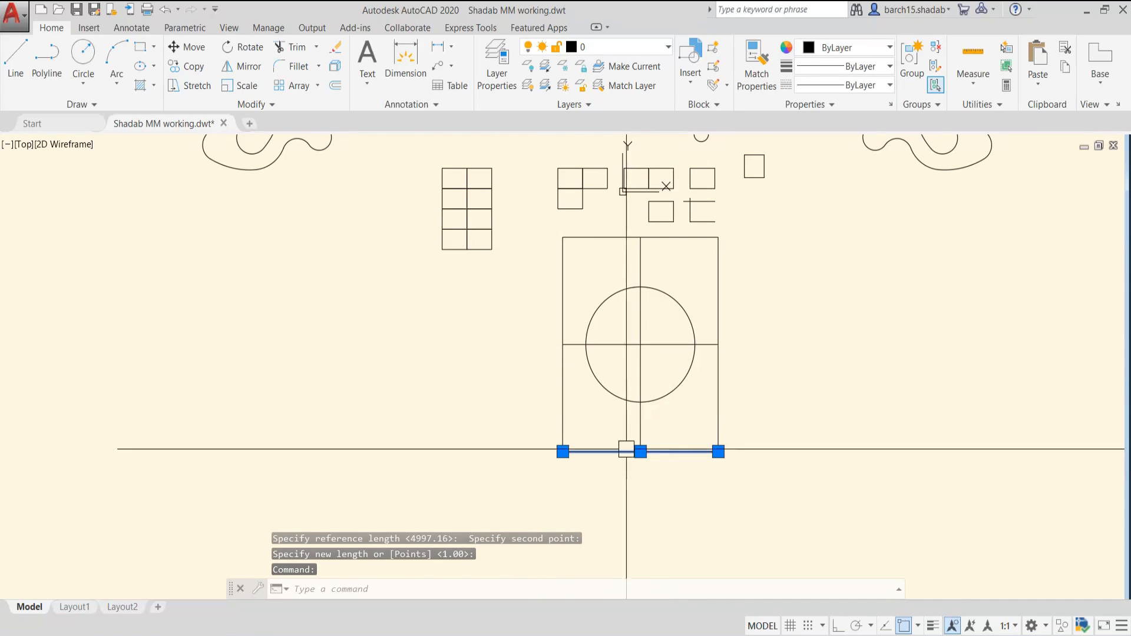
pyautogui.scroll(-2, 746, 449)
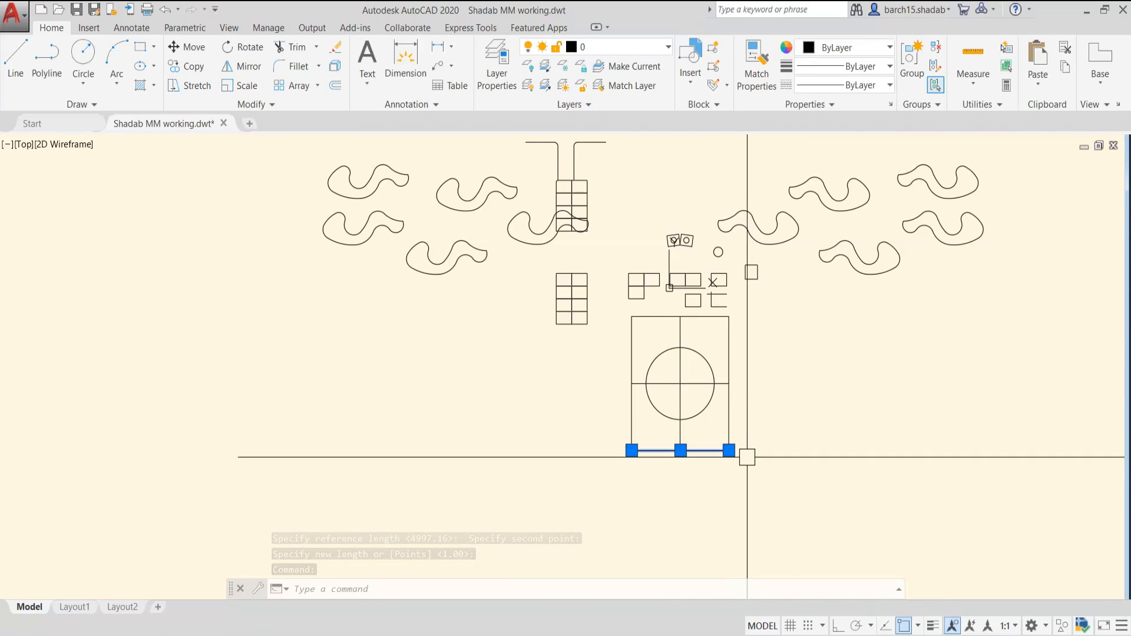
pyautogui.press('Escape')
# - Erase the scaled rectangle with its circle, crossing lines and the reference line along its bottom edge
pyautogui.click(793, 312)
pyautogui.click(624, 460)
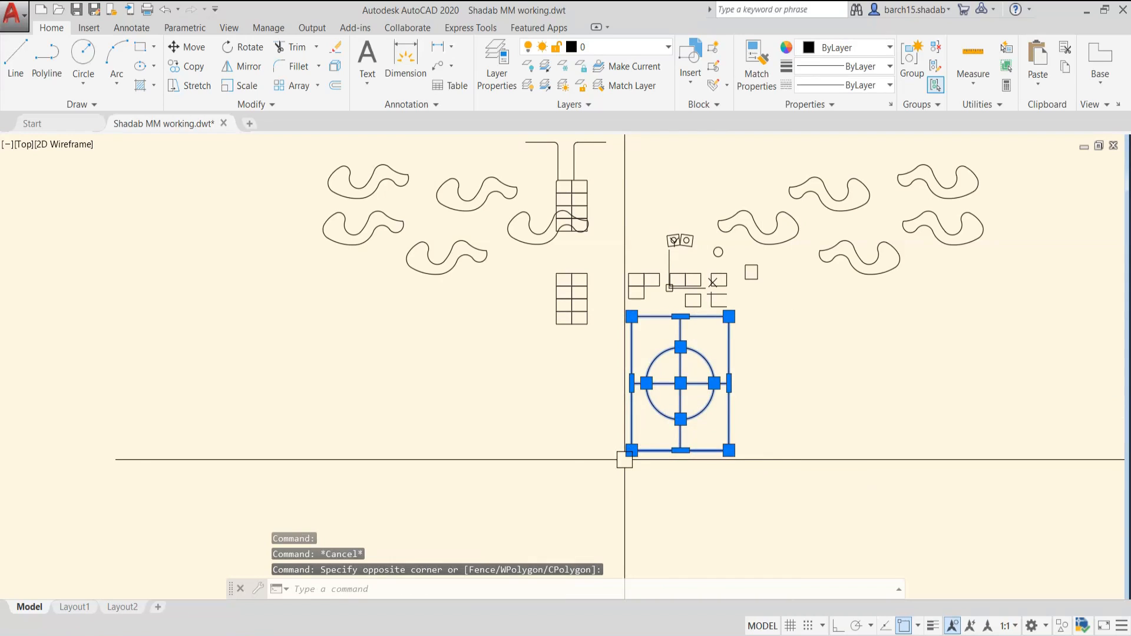
pyautogui.press('Return')
pyautogui.press('Escape')
pyautogui.press('Escape')
pyautogui.scroll(-2, 699, 454)
pyautogui.moveTo(696, 454); pyautogui.dragTo(552, 479, button='middle')
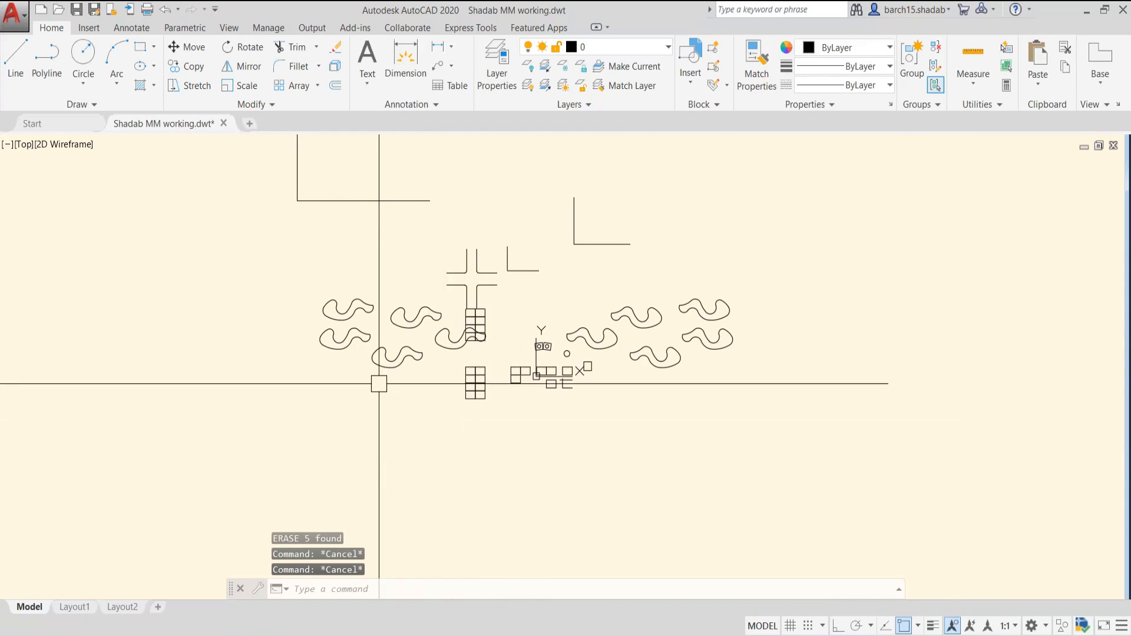
# - Draw a nearly square rectangle in the empty area below the existing practice shapes
pyautogui.scroll(2, 367, 373)
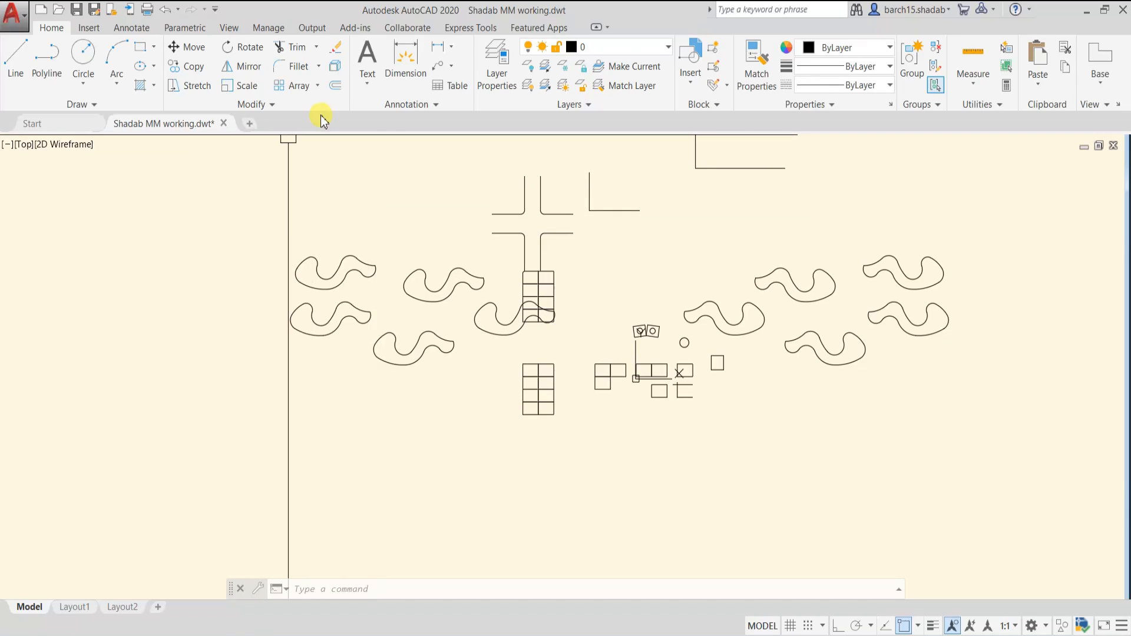
pyautogui.scroll(-3, 467, 316)
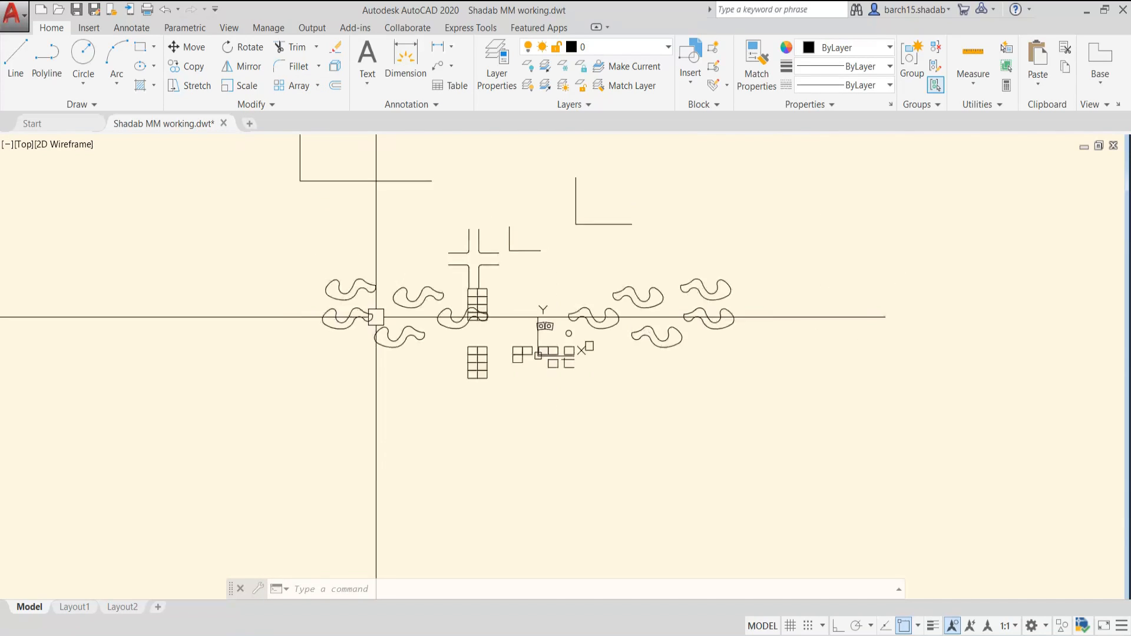
pyautogui.scroll(3, 466, 277)
pyautogui.press('Escape')
pyautogui.press('Escape')
pyautogui.write('rec')
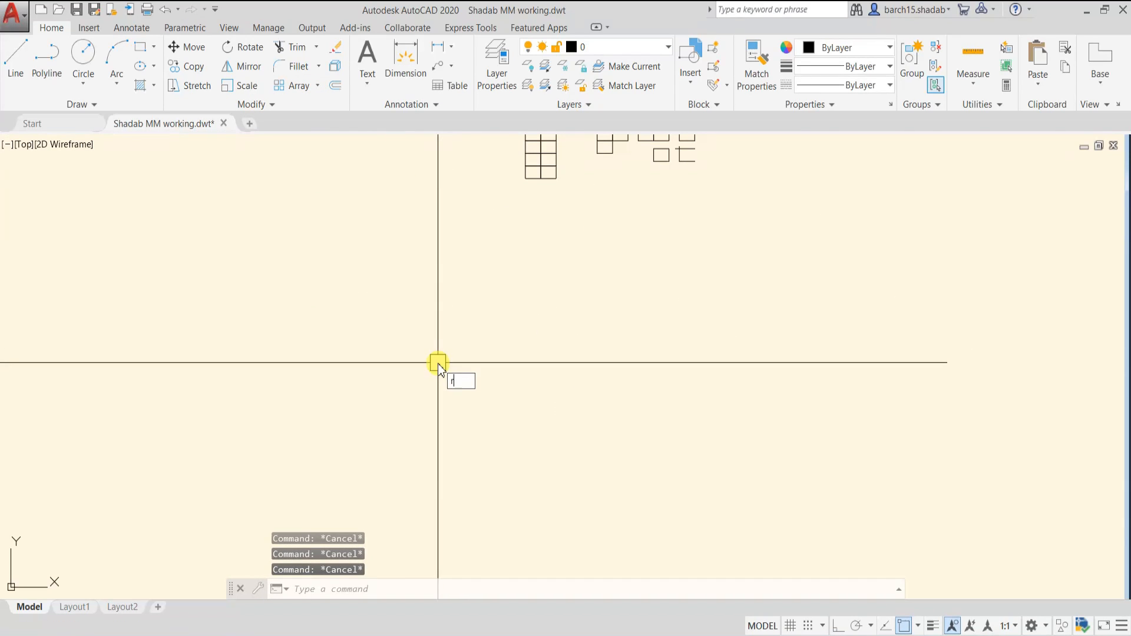
pyautogui.press('Return')
pyautogui.click(372, 293)
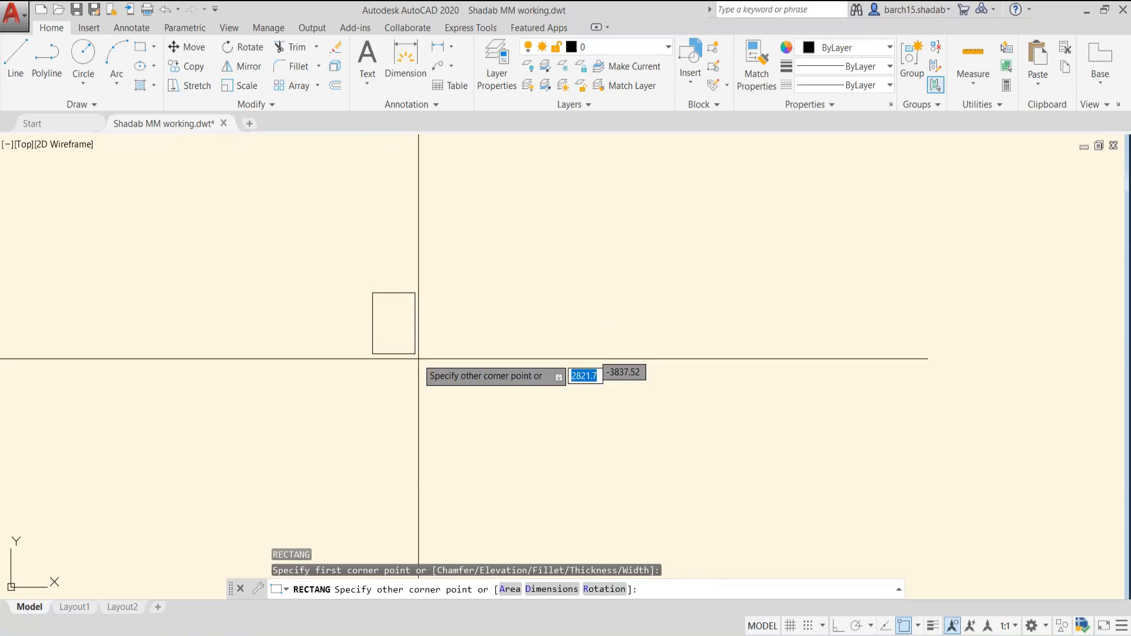
pyautogui.click(468, 396)
pyautogui.press('Escape')
pyautogui.press('Escape')
# - Draw a circle inside the new rectangle, slightly left of its centre and clear of all edges
pyautogui.write('c')
pyautogui.press('Return')
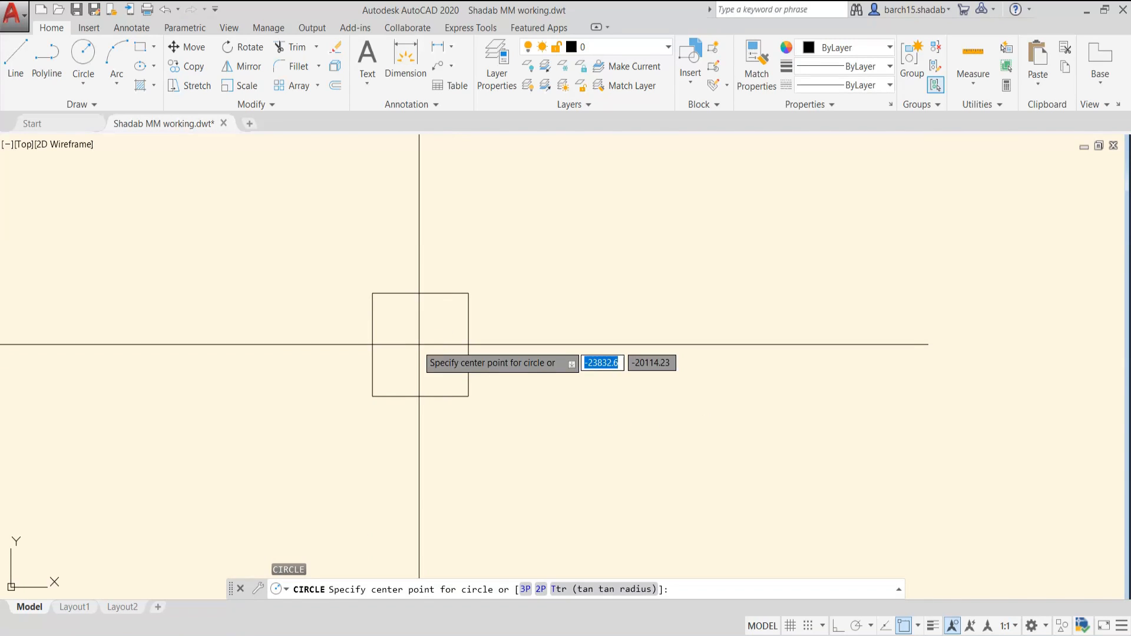
pyautogui.click(409, 341)
pyautogui.click(431, 357)
pyautogui.press('Escape')
pyautogui.press('Escape')
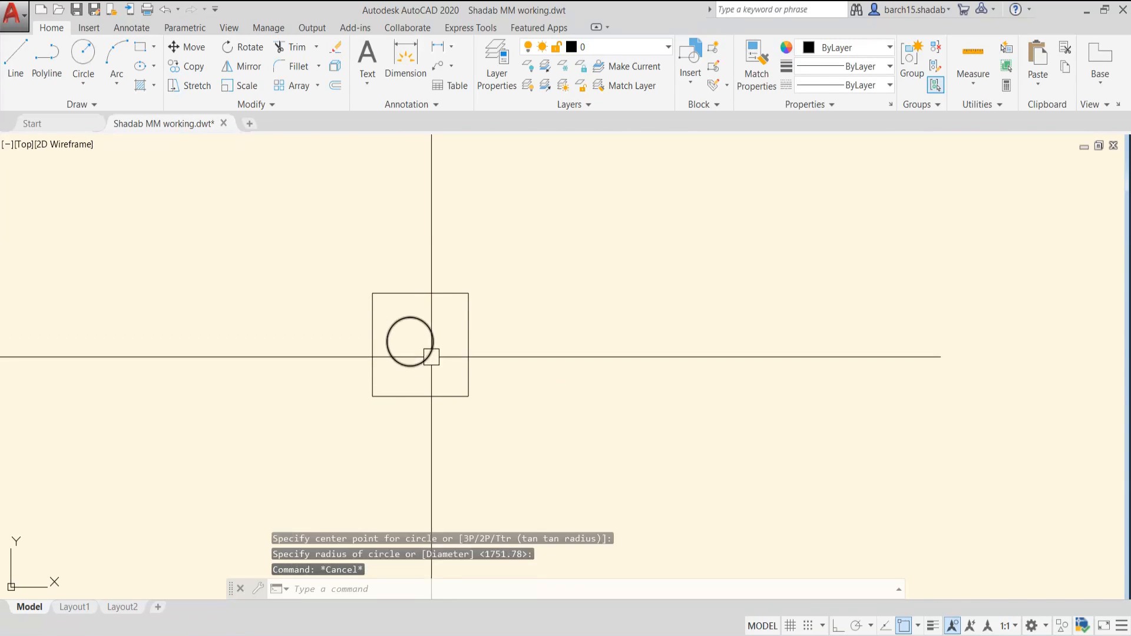
pyautogui.scroll(-4, 448, 354)
pyautogui.scroll(4, 452, 353)
pyautogui.press('Escape')
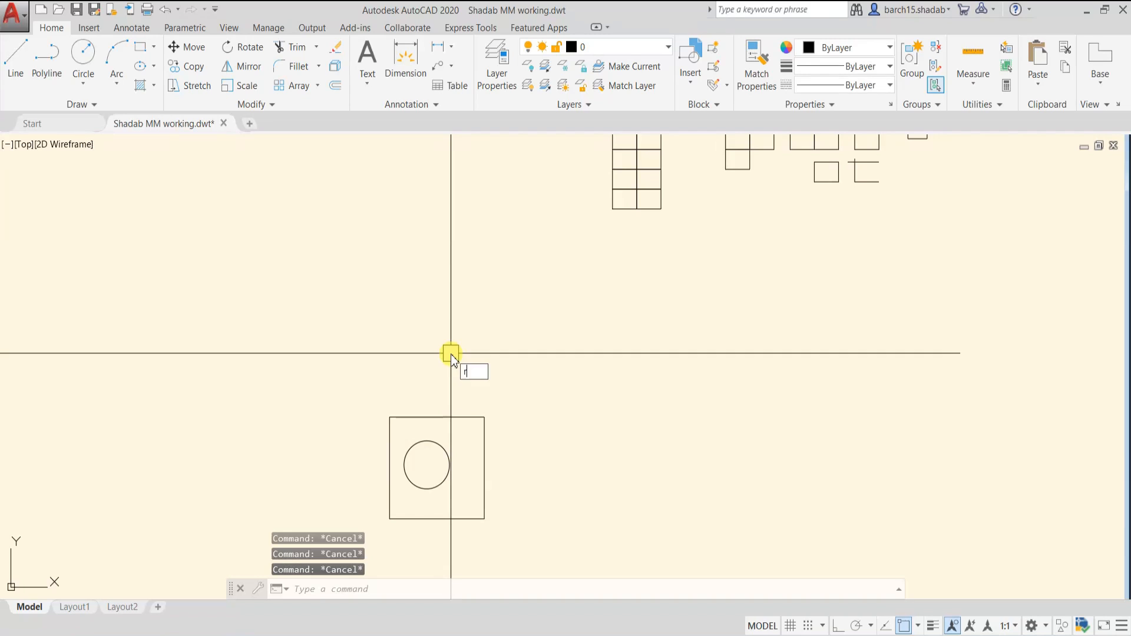
pyautogui.press('Return')
pyautogui.click(373, 209)
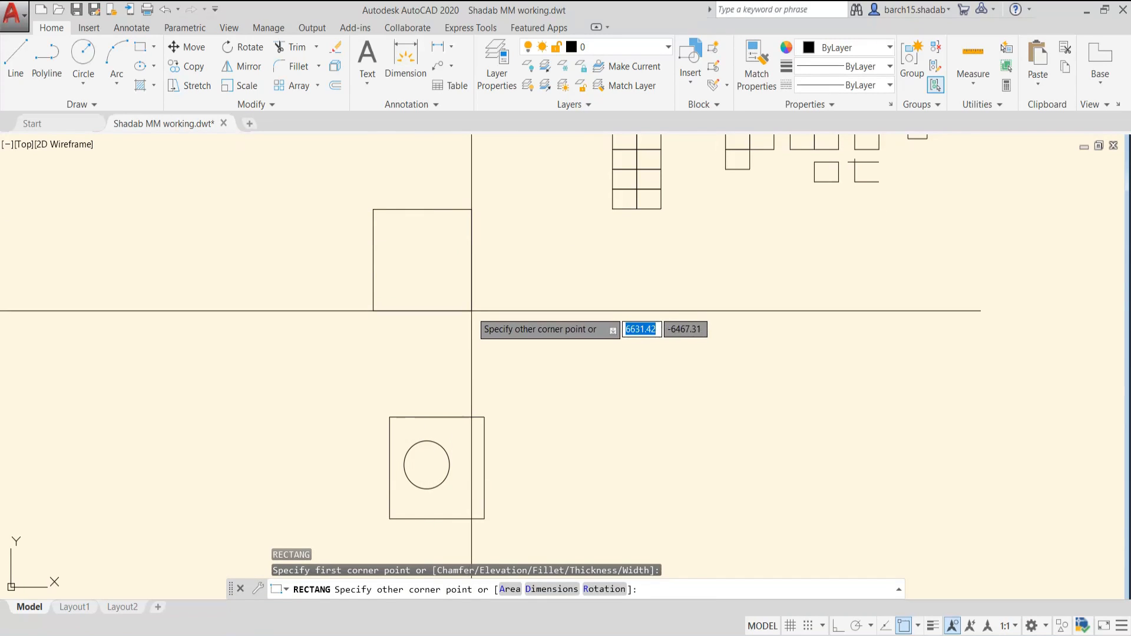
pyautogui.write('rec')
pyautogui.press('Return')
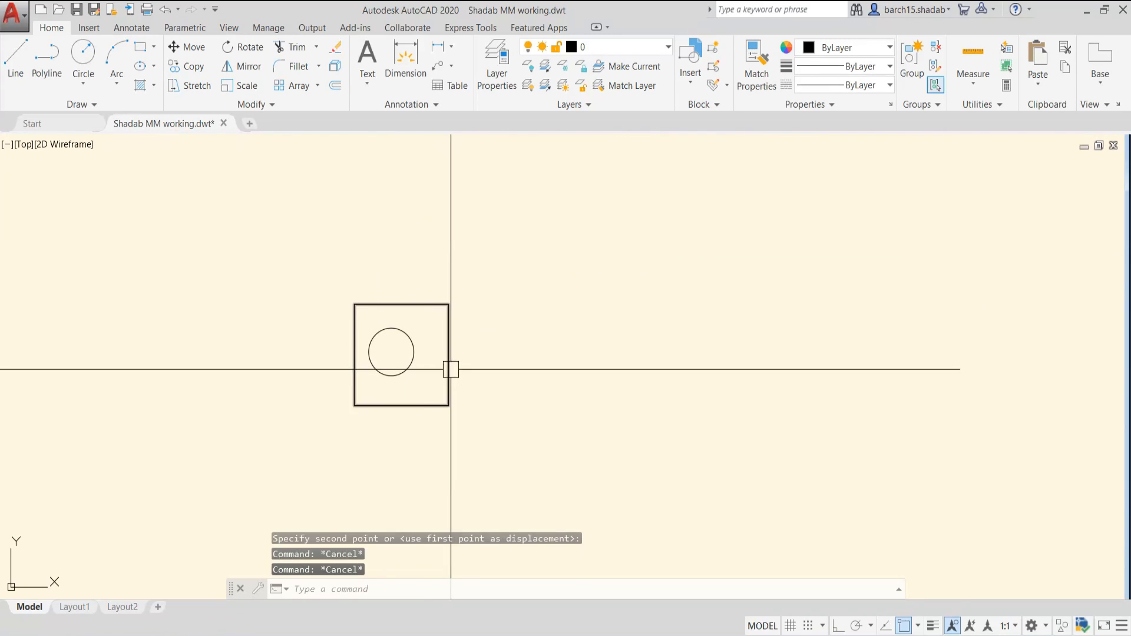
pyautogui.press('Escape')
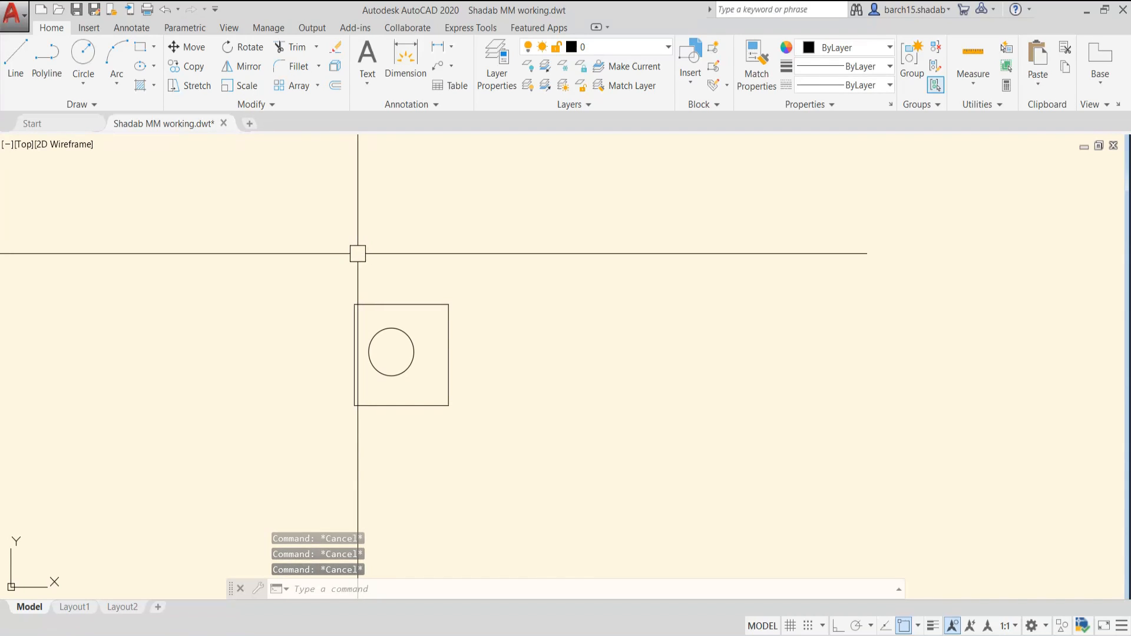
# - Start an Array of the rectangle and its circle, using the Rectangular type
pyautogui.write('Ar')
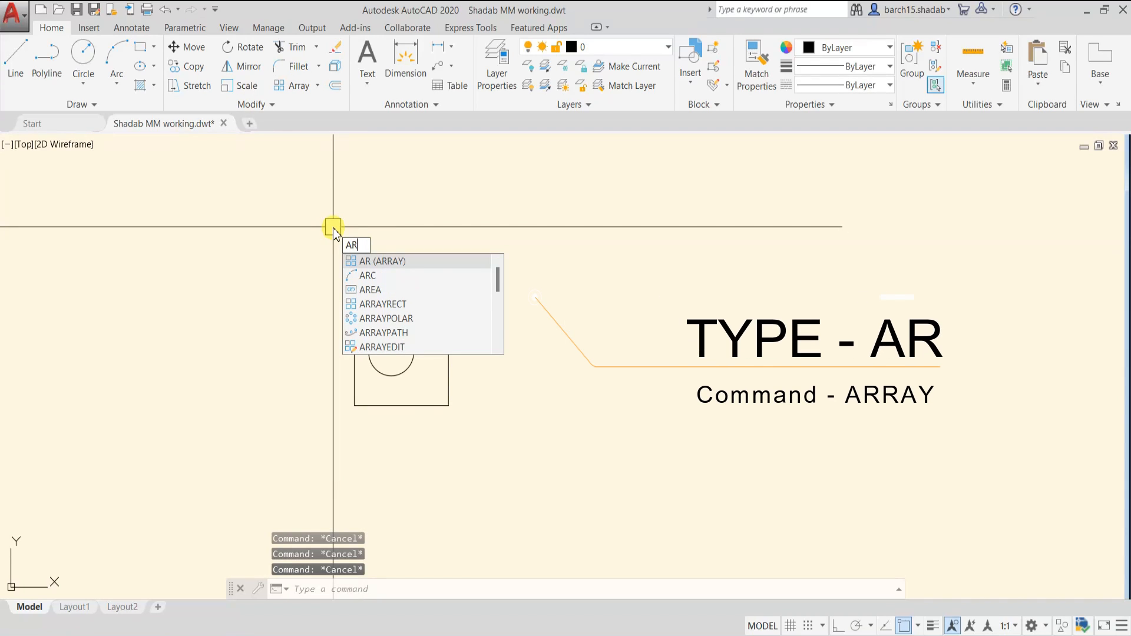
pyautogui.click(389, 262)
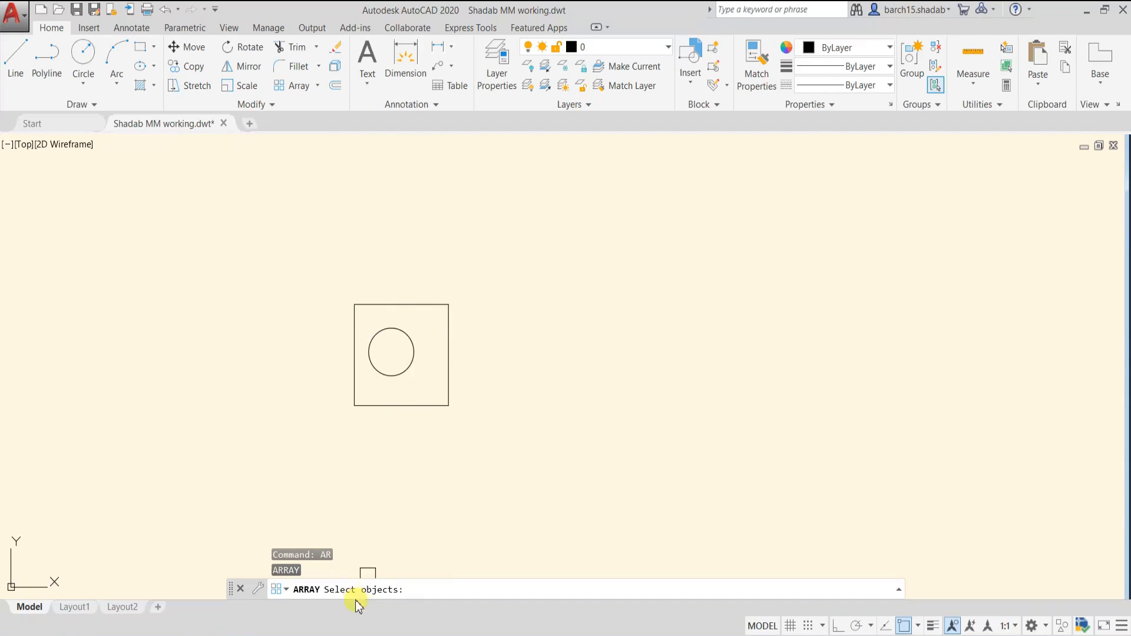
pyautogui.click(335, 268)
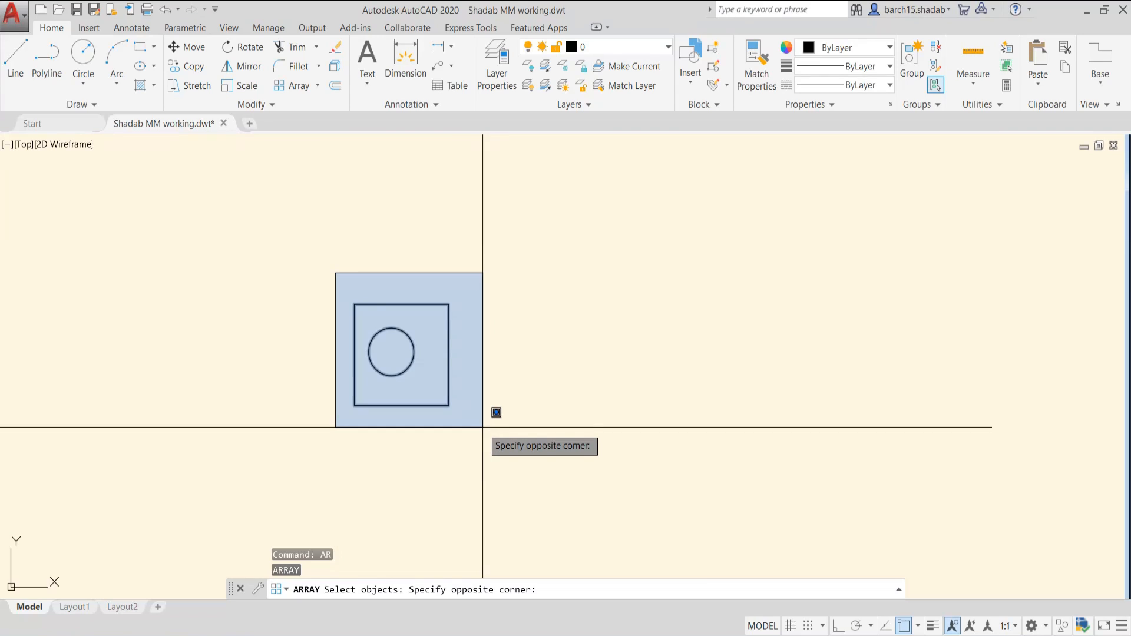
pyautogui.click(494, 412)
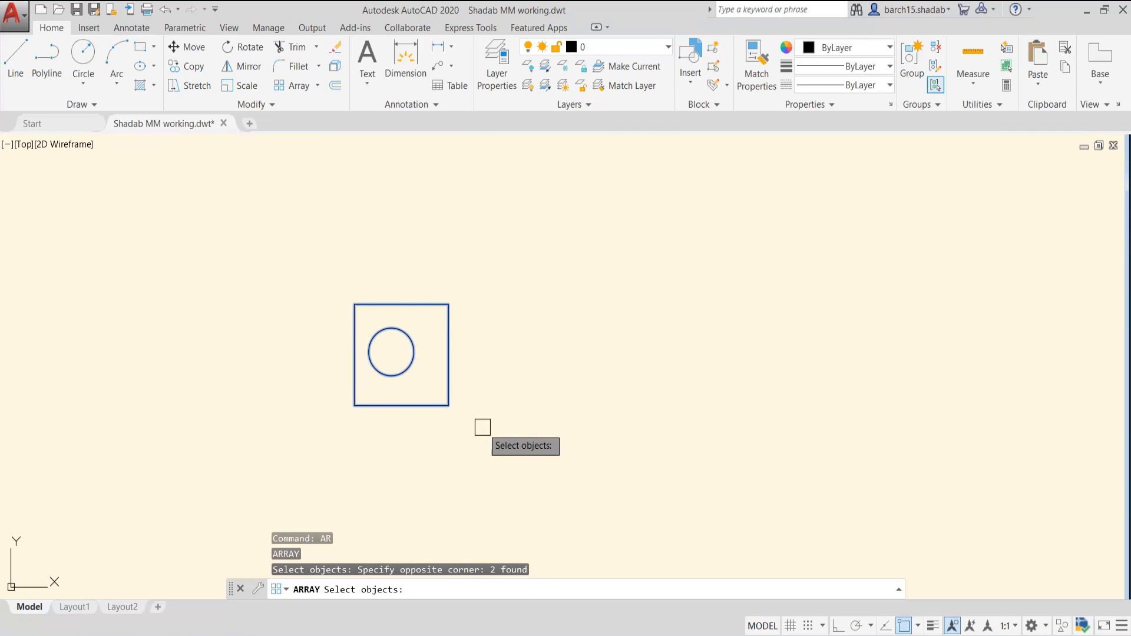
pyautogui.rightClick(482, 427)
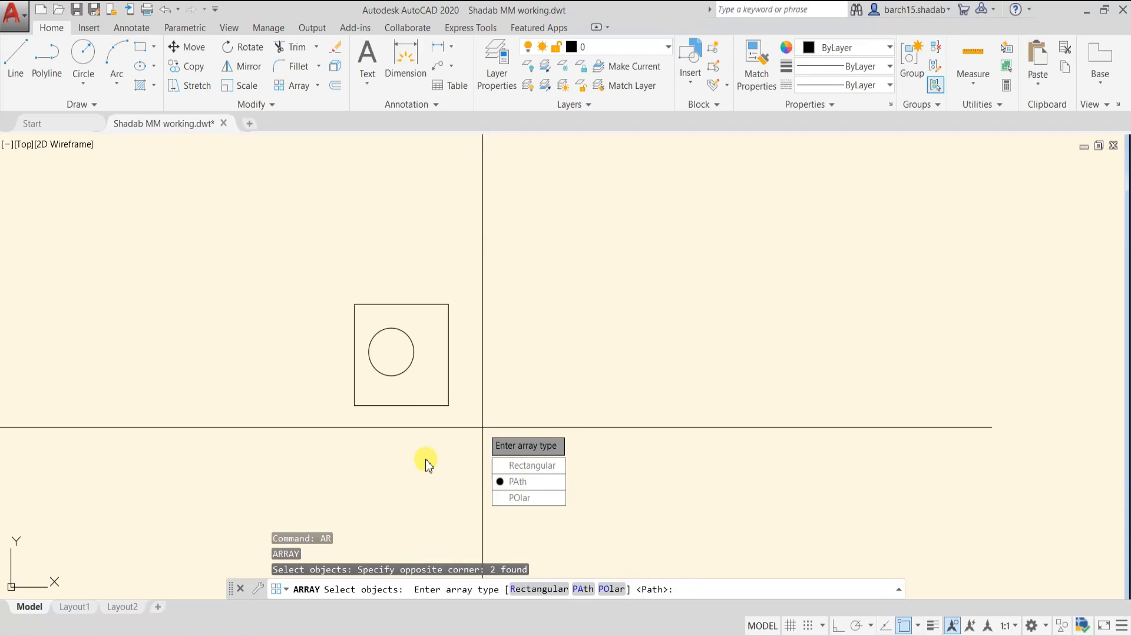
pyautogui.press('Return')
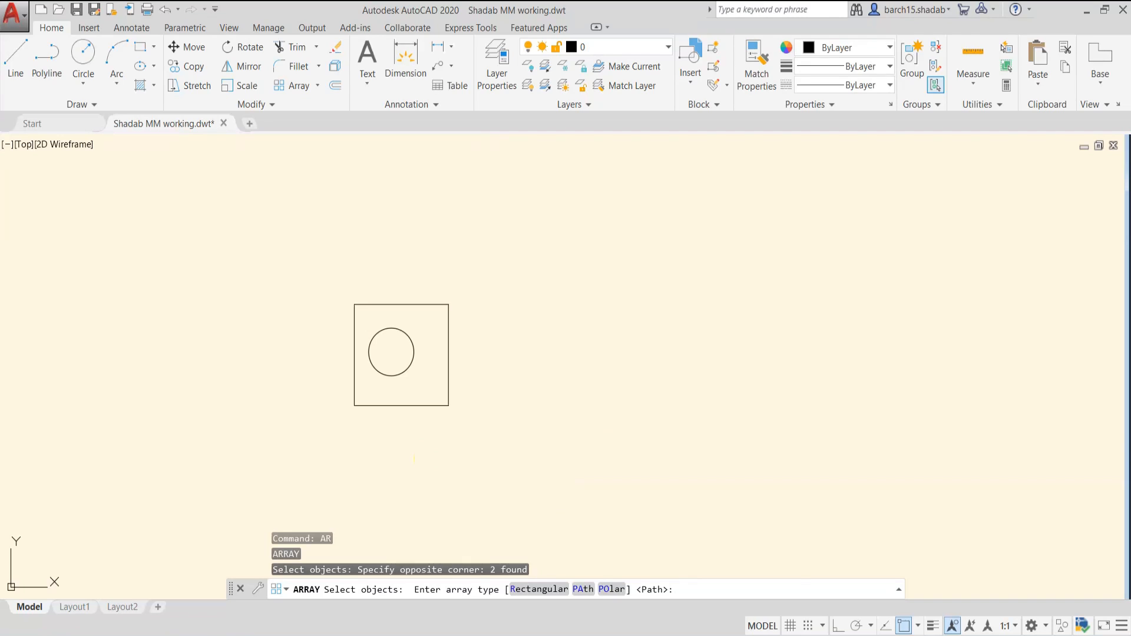
pyautogui.scroll(-2, 438, 449)
pyautogui.moveTo(438, 449); pyautogui.dragTo(398, 511, button='middle')
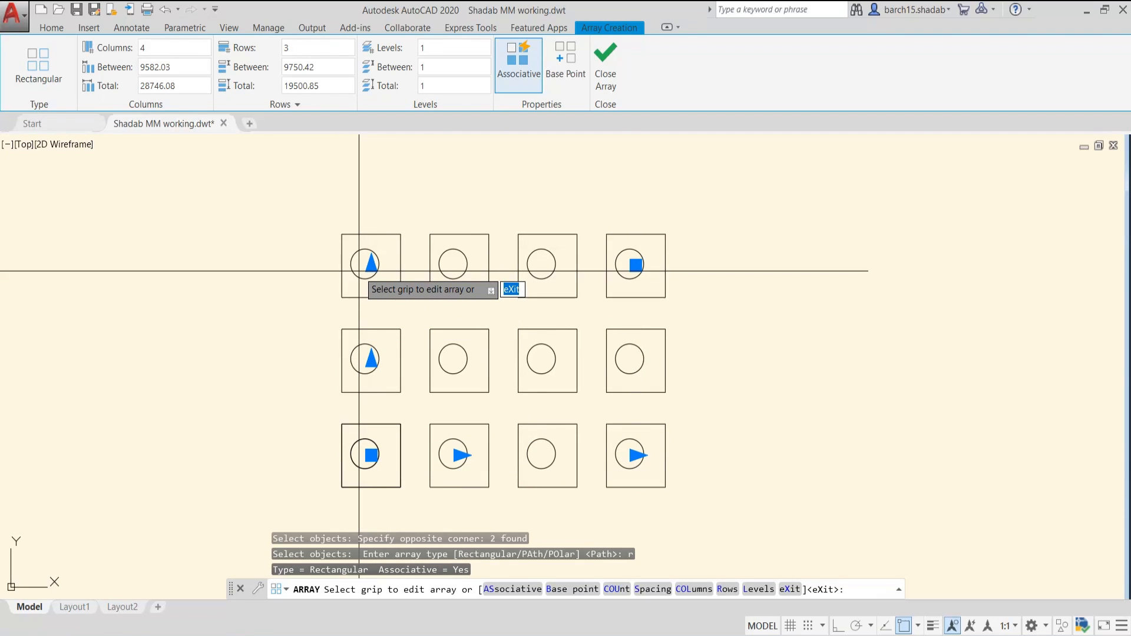
# - Set the rectangular array to 5 columns and 6 rows
pyautogui.click(159, 48)
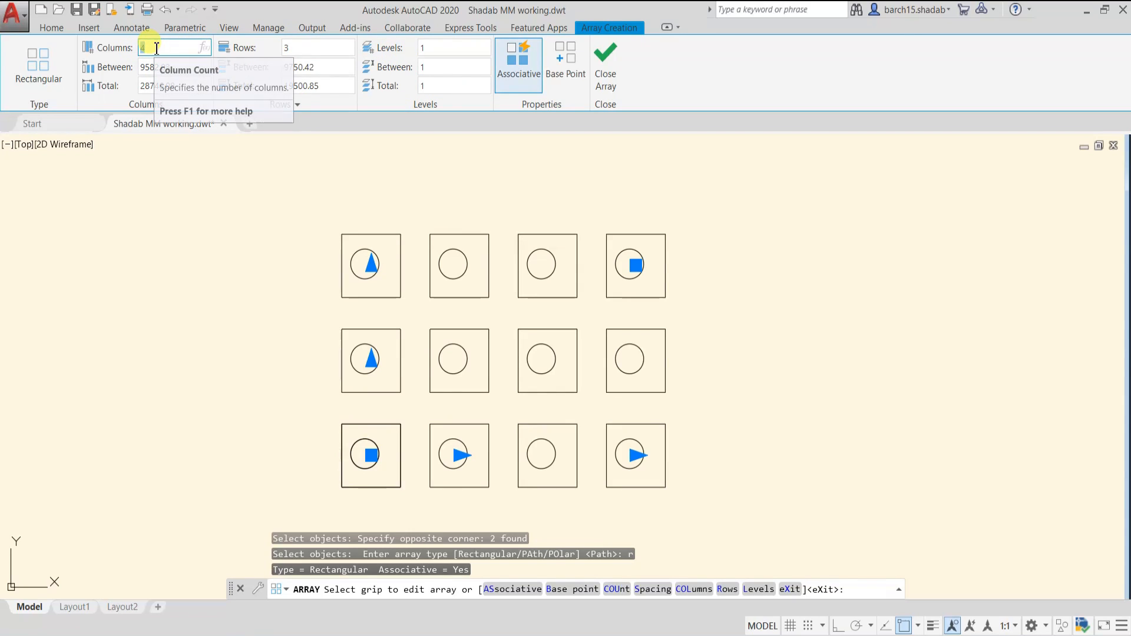
pyautogui.write('5')
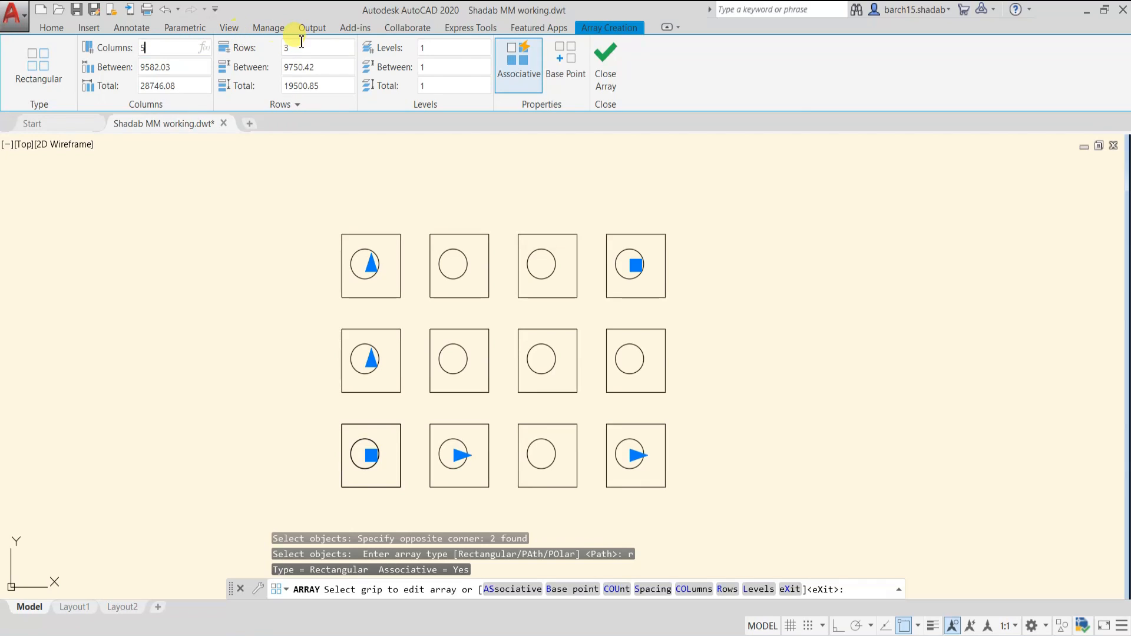
pyautogui.click(303, 47)
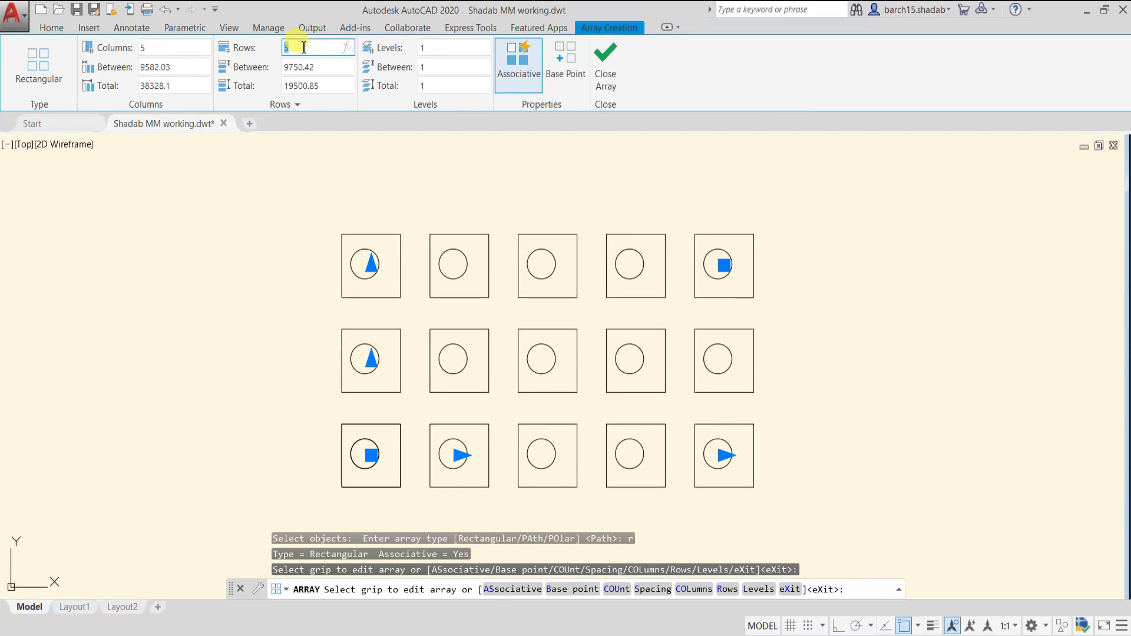
pyautogui.write('6')
pyautogui.press('Return')
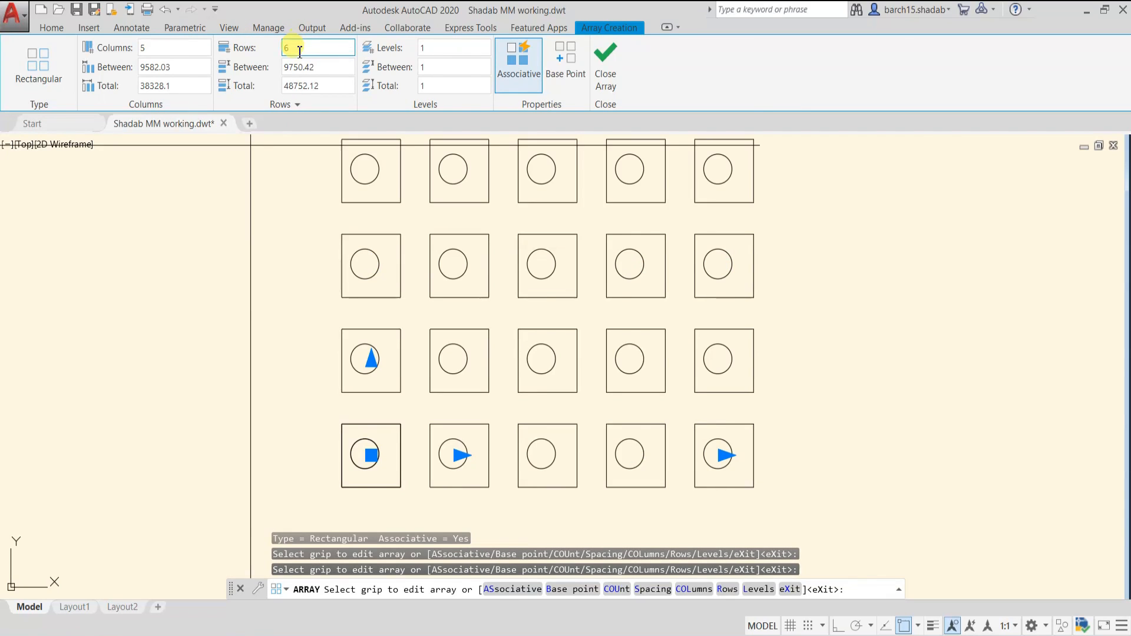
# - Set the rectangular array's row count to 2
pyautogui.scroll(-5, 449, 206)
pyautogui.scroll(4, 390, 346)
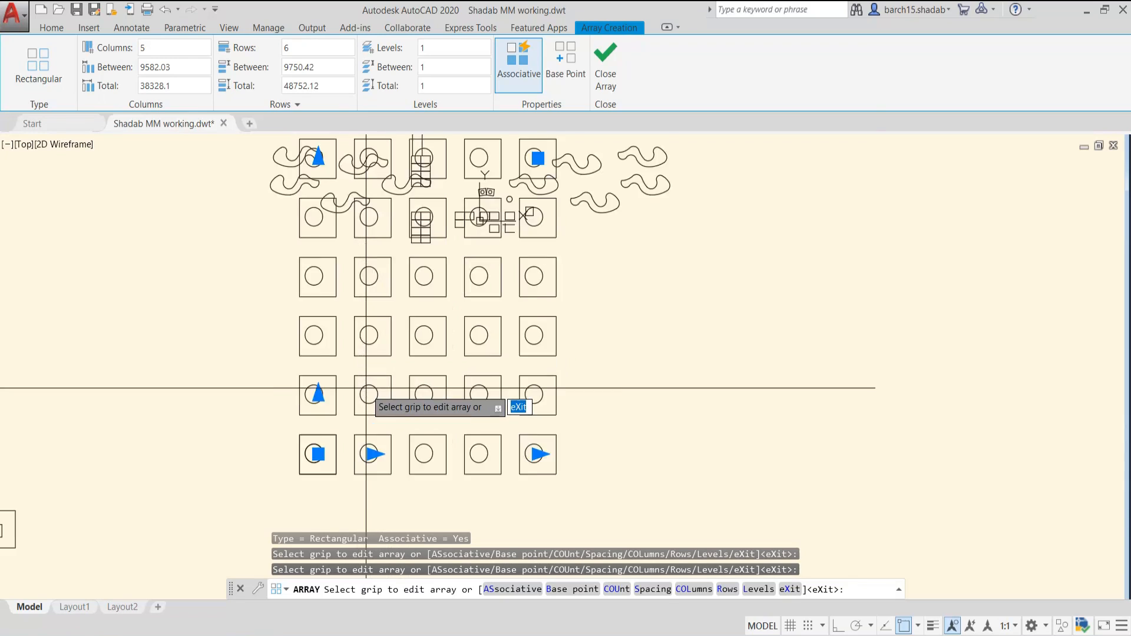
pyautogui.click(301, 47)
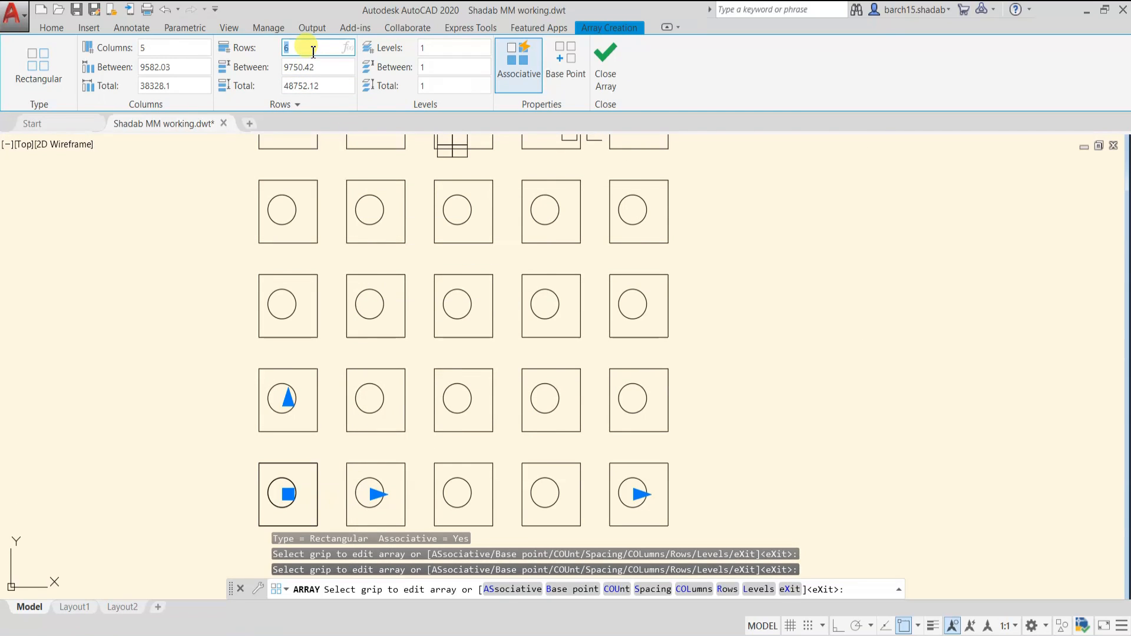
pyautogui.write('2')
pyautogui.press('Return')
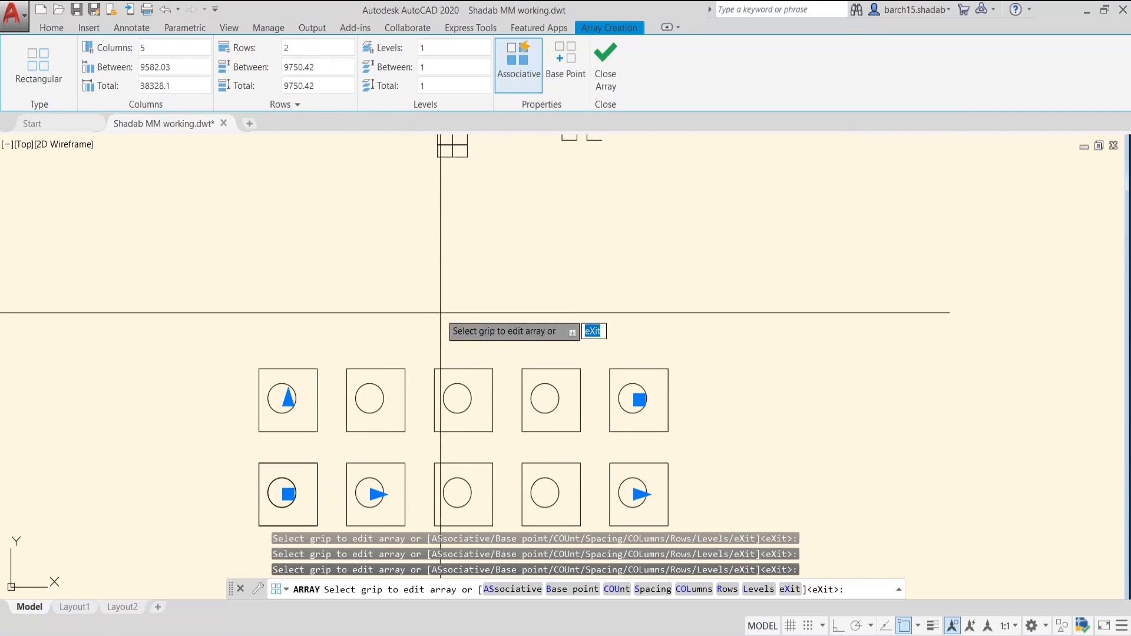
# - Open the distance between the array's columns for editing
pyautogui.moveTo(419, 421); pyautogui.dragTo(418, 345, button='middle')
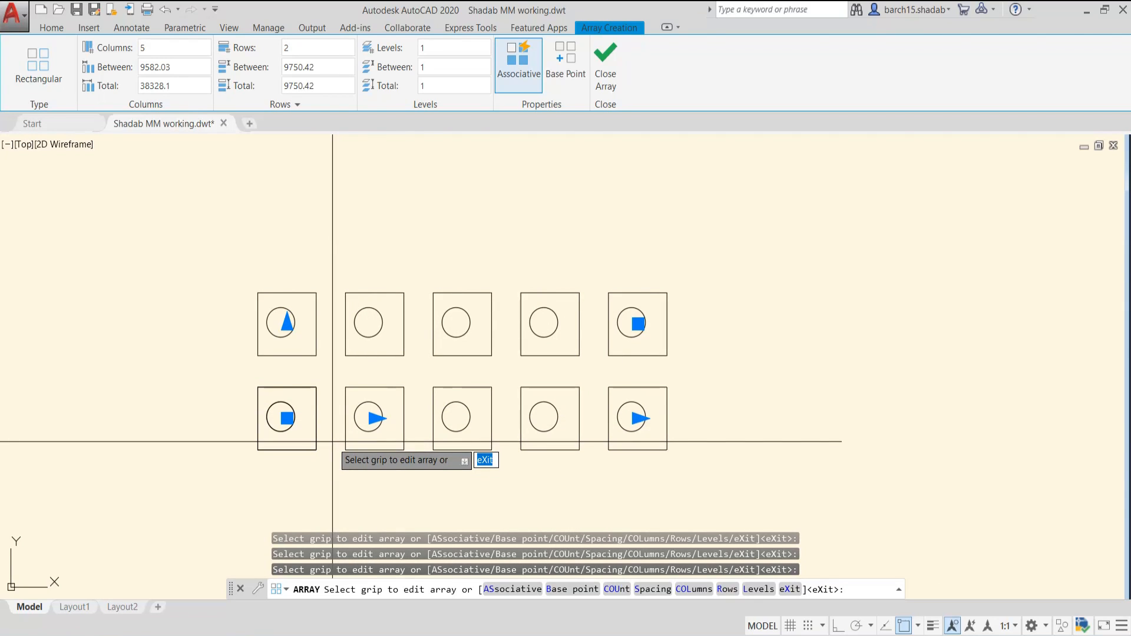
pyautogui.click(168, 68)
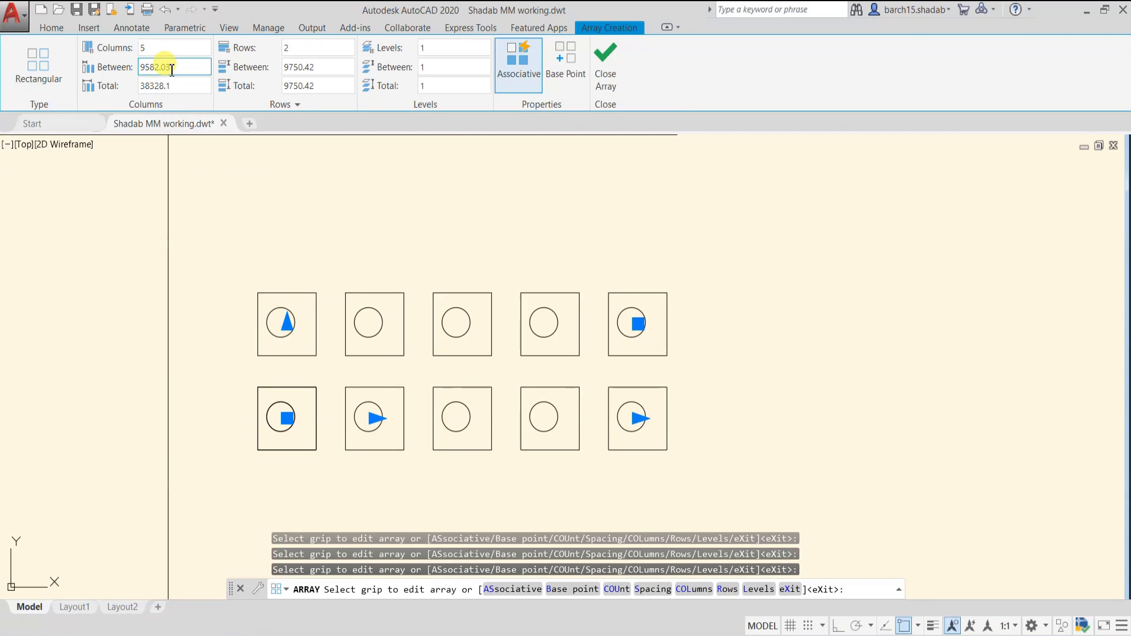
# - Set the distance between the array's columns to 10000
pyautogui.moveTo(180, 66); pyautogui.dragTo(128, 71)
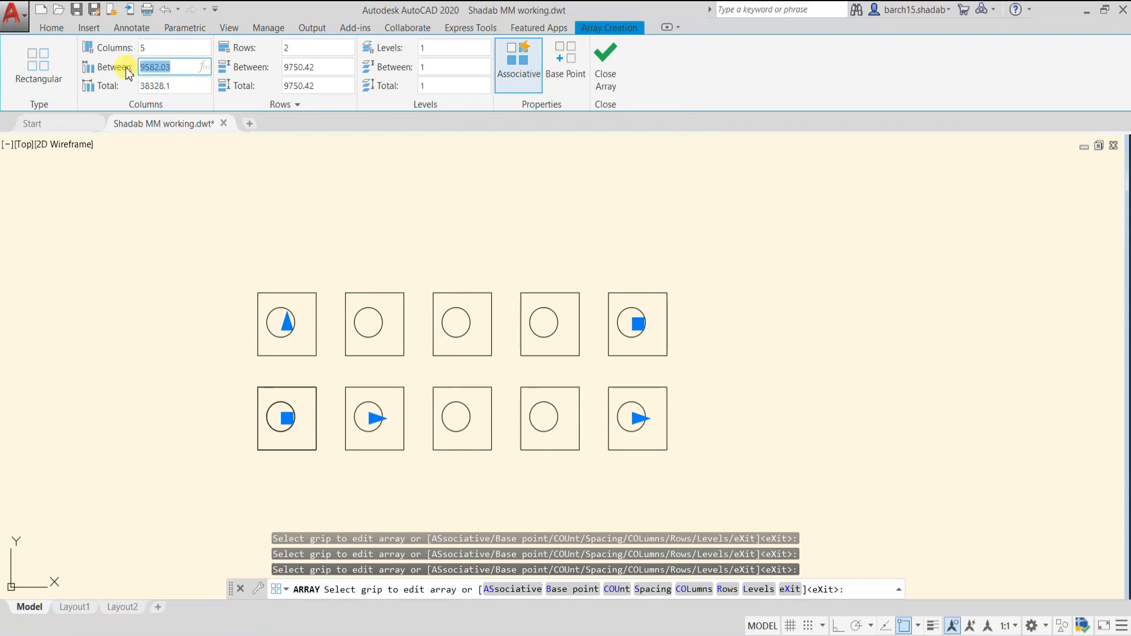
pyautogui.write('1000')
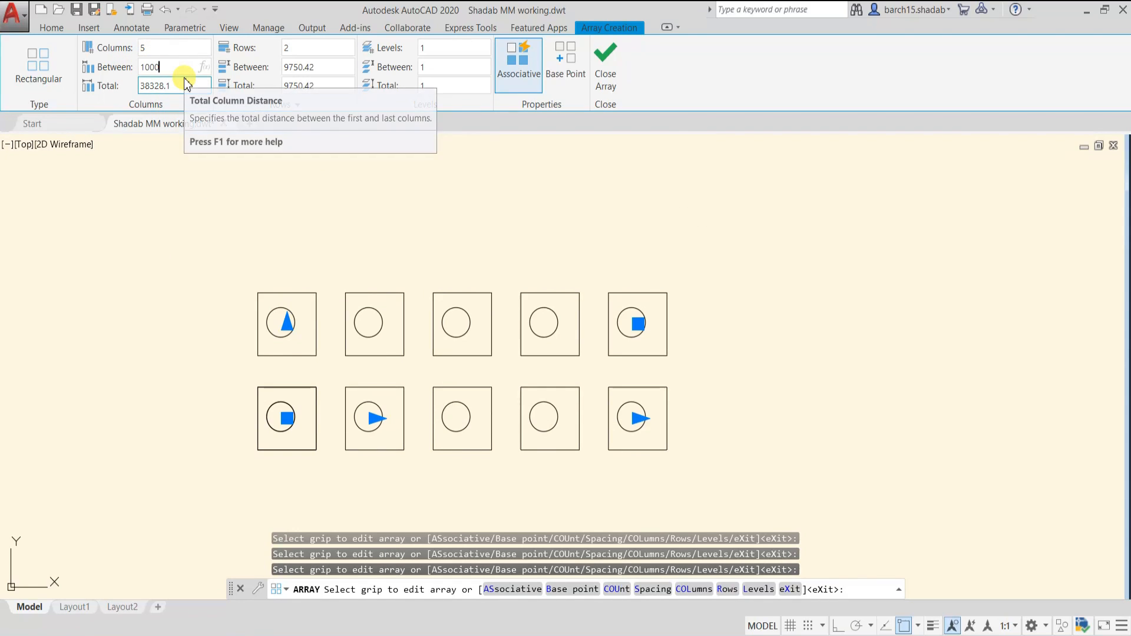
pyautogui.write('0')
pyautogui.press('Return')
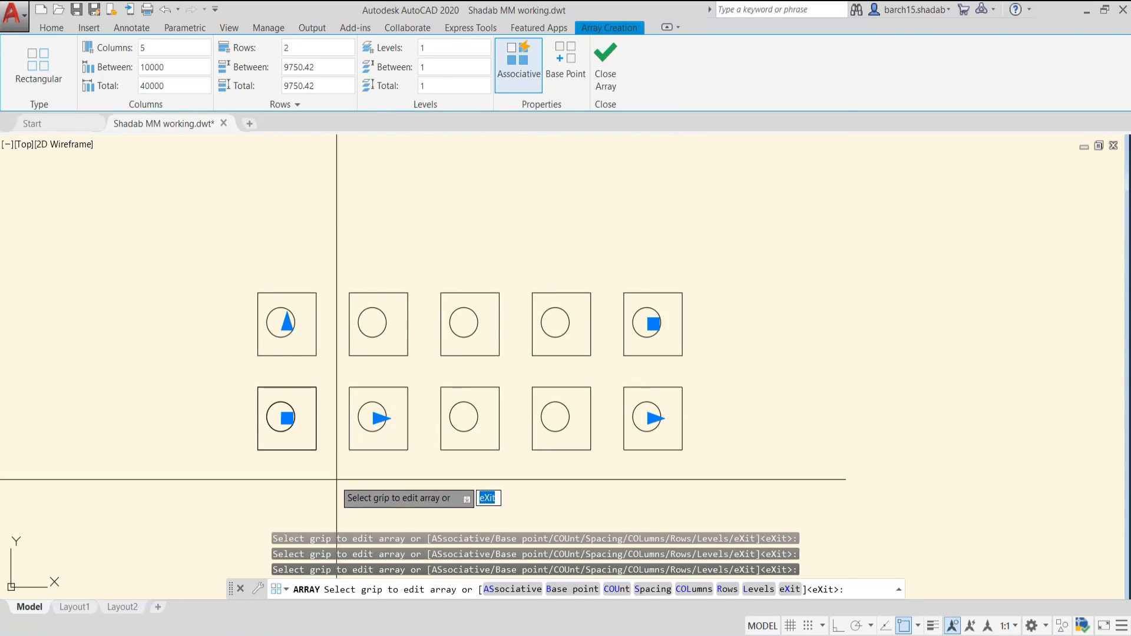
# - Move the array's base point to the lower-left corner of the source square in the bottom row
pyautogui.scroll(2, 298, 430)
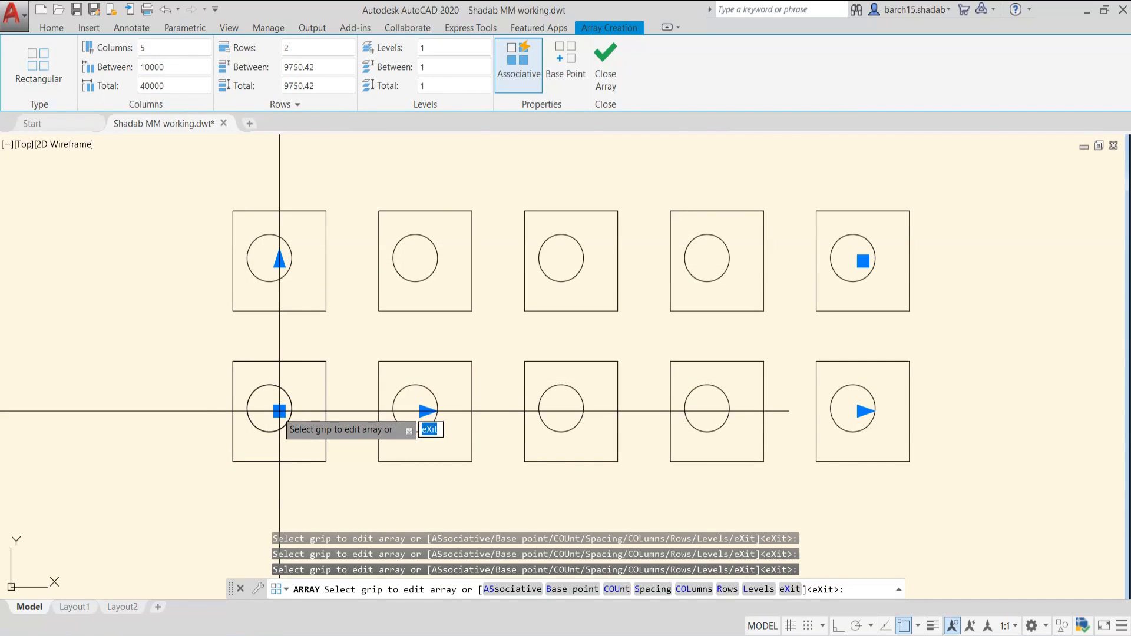
pyautogui.scroll(2, 279, 410)
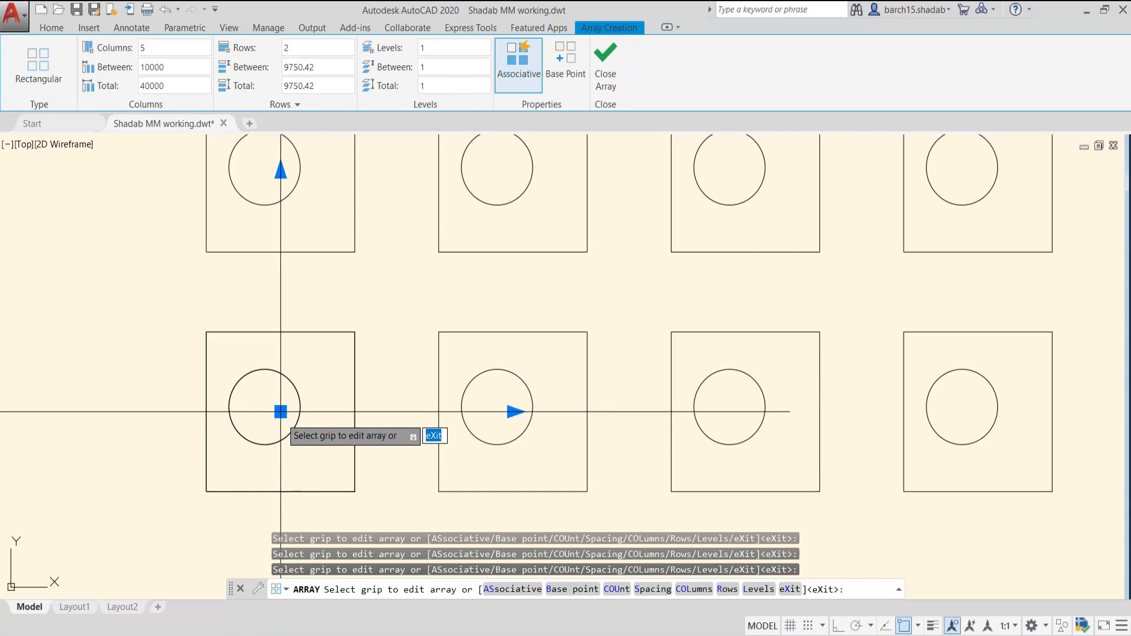
pyautogui.scroll(-2, 280, 412)
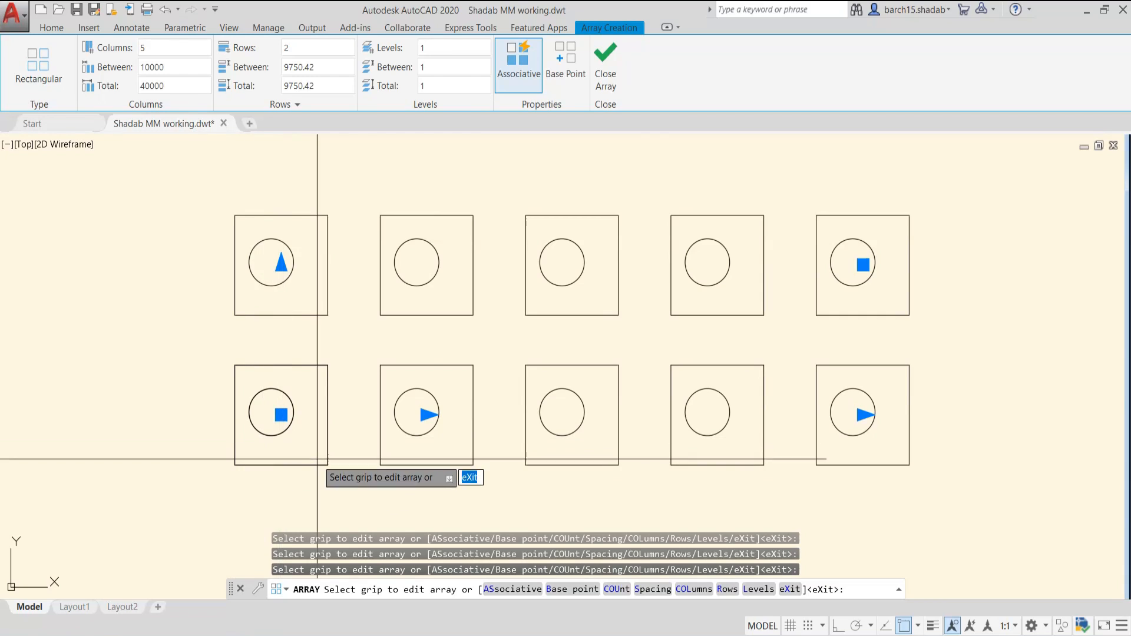
pyautogui.scroll(-3, 699, 379)
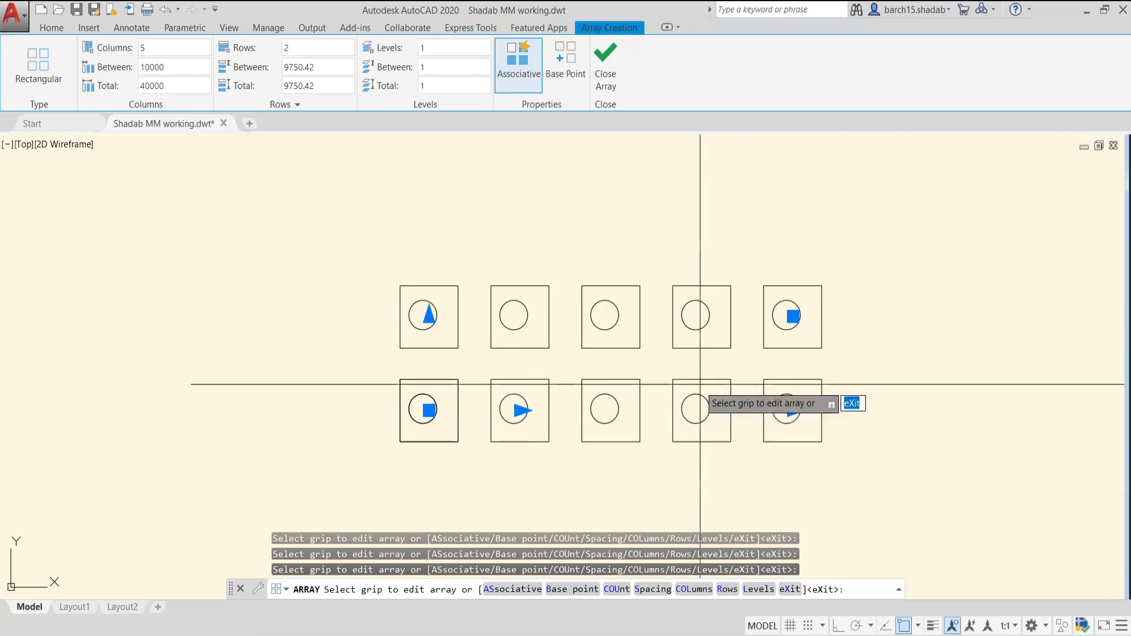
pyautogui.click(431, 47)
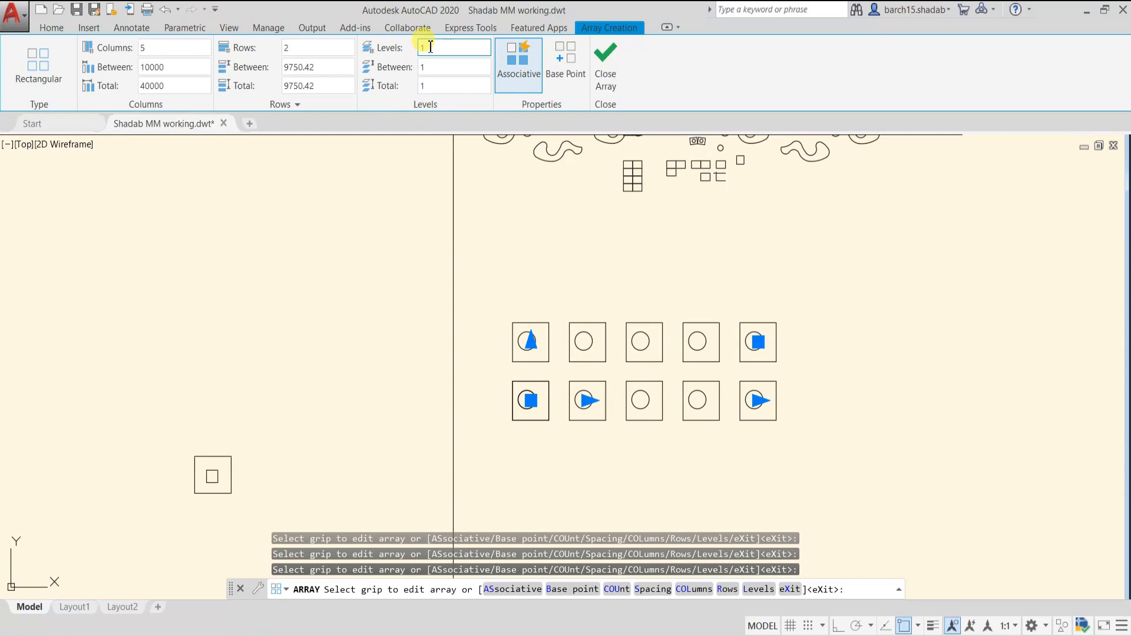
pyautogui.click(567, 72)
pyautogui.scroll(5, 518, 386)
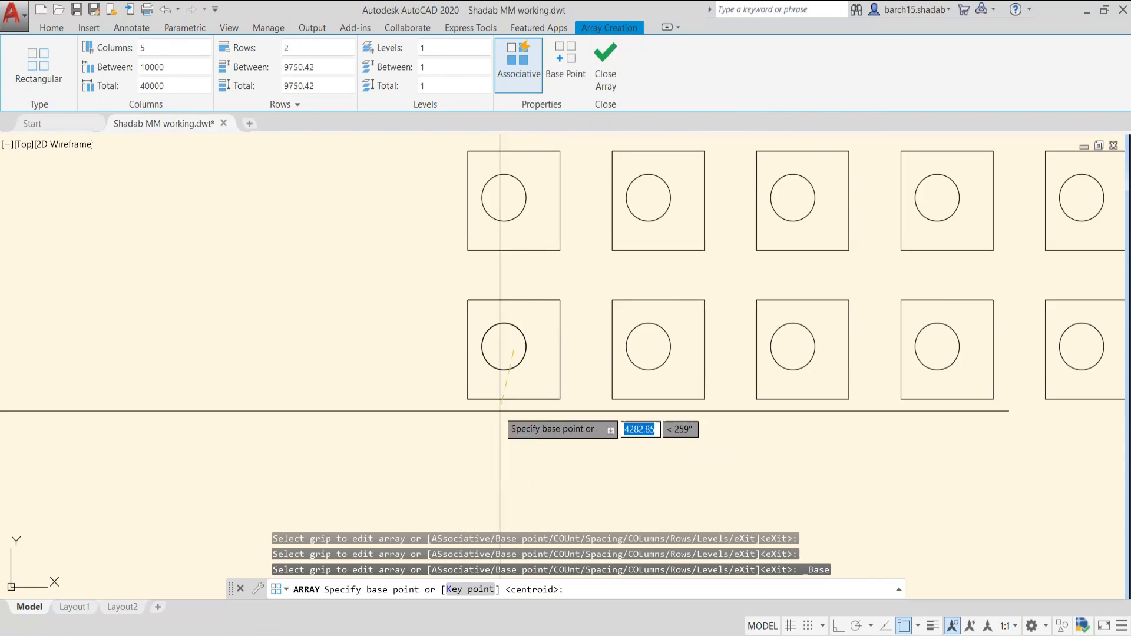
pyautogui.click(468, 399)
pyautogui.scroll(-3, 381, 445)
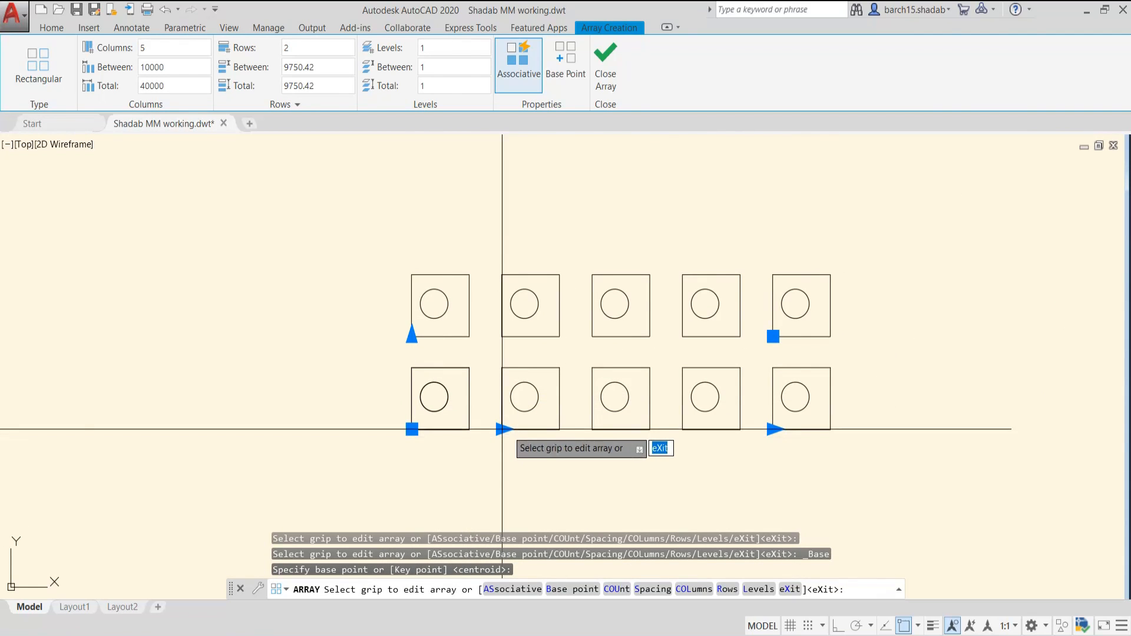
# - Set the array's column spacing to 8000, measured from the square's corner
pyautogui.click(163, 67)
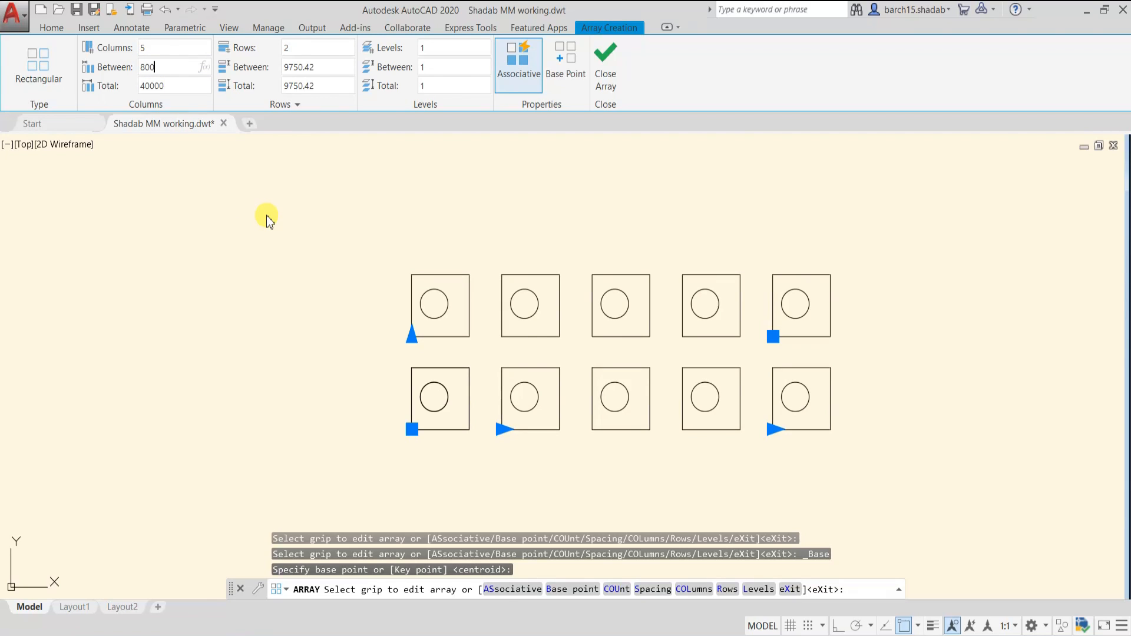
pyautogui.write('8000')
pyautogui.press('Return')
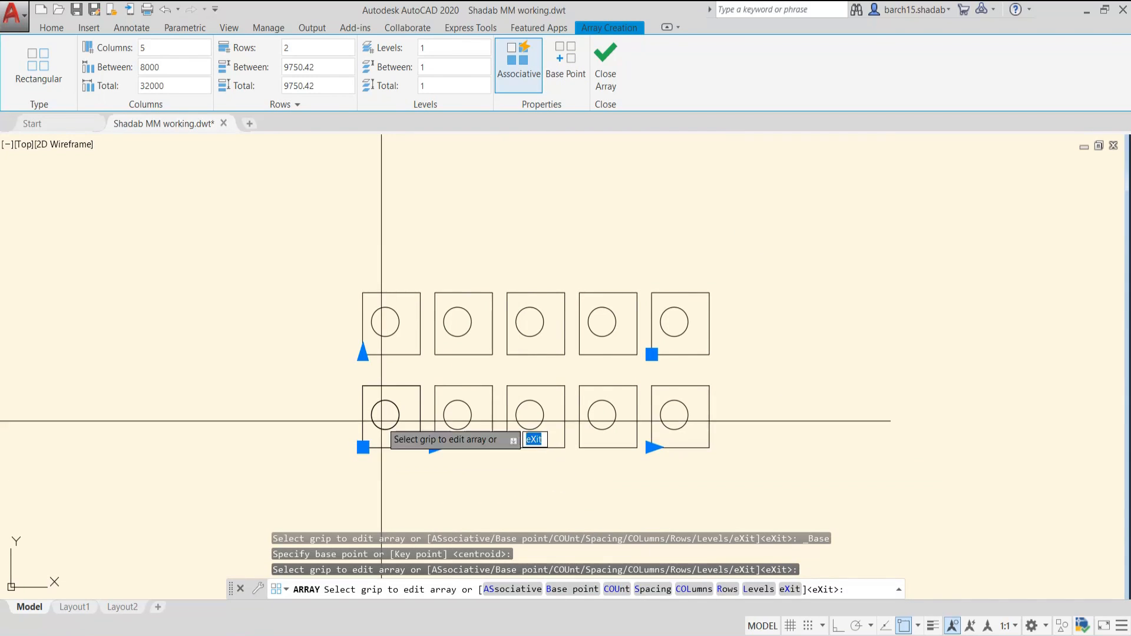
# - Use the array's Count option to set 6 columns and 3 rows, and finish the associative array
pyautogui.click(617, 589)
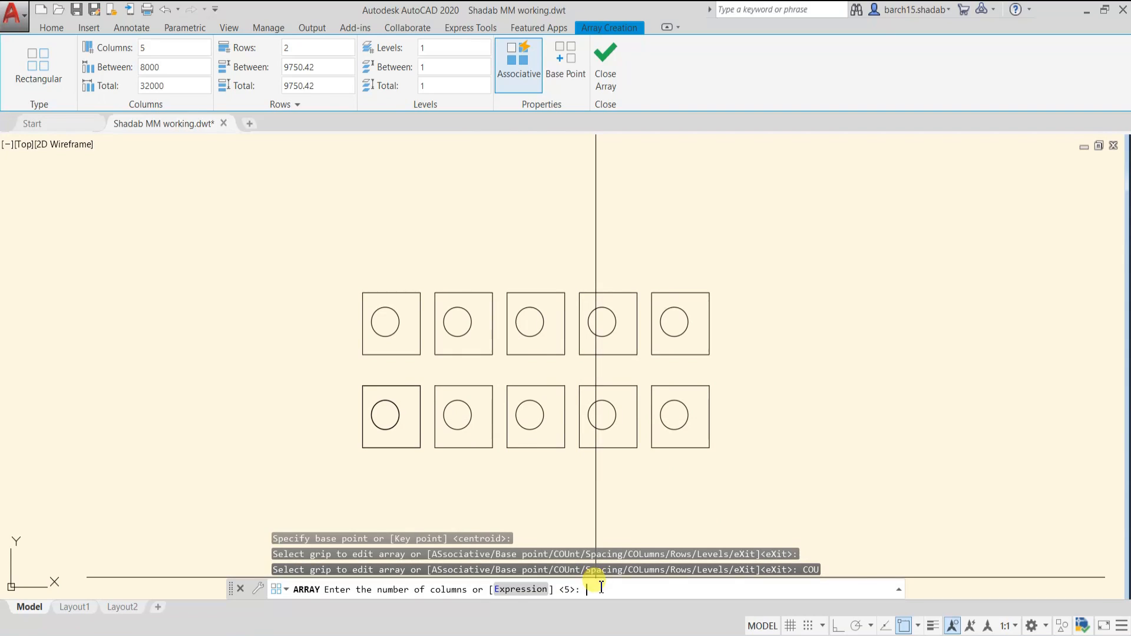
pyautogui.press('Return')
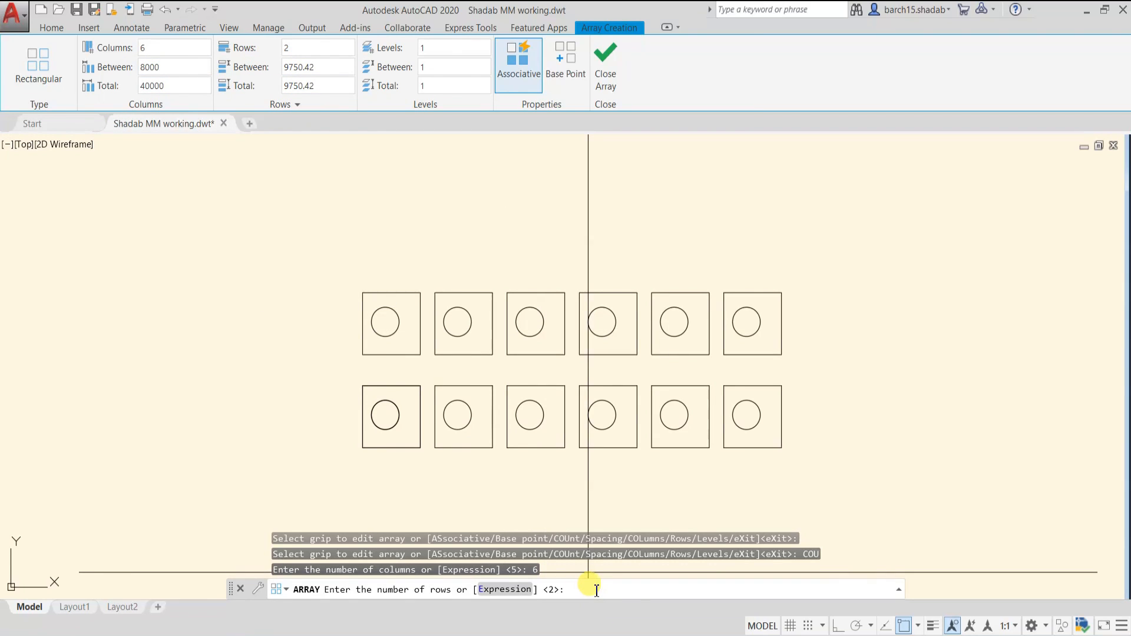
pyautogui.write('3')
pyautogui.press('Return')
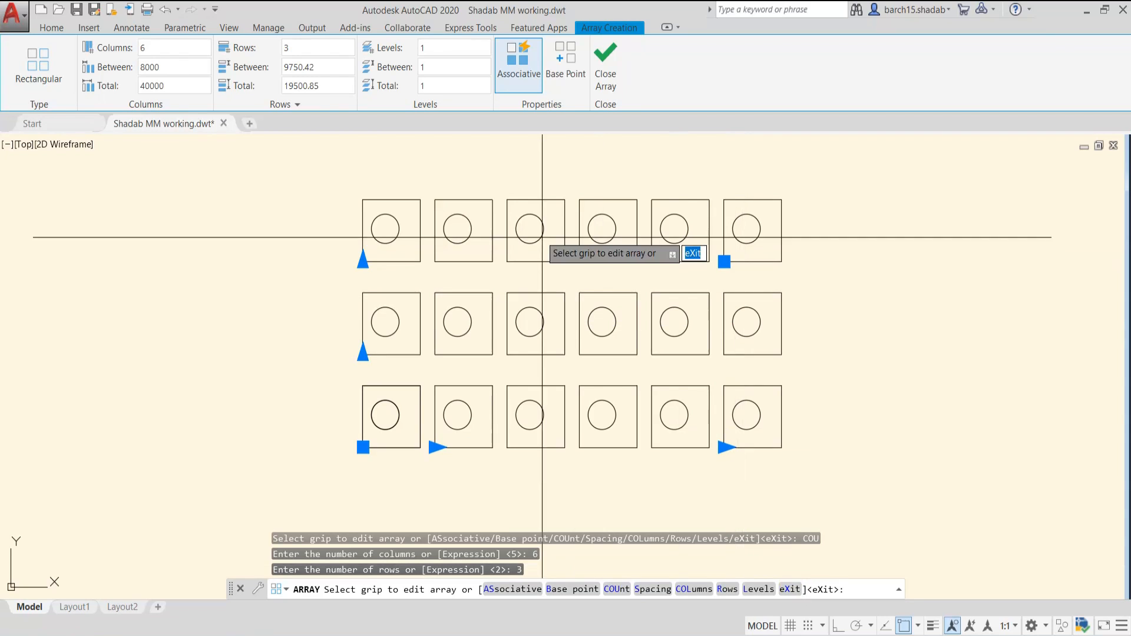
pyautogui.click(510, 82)
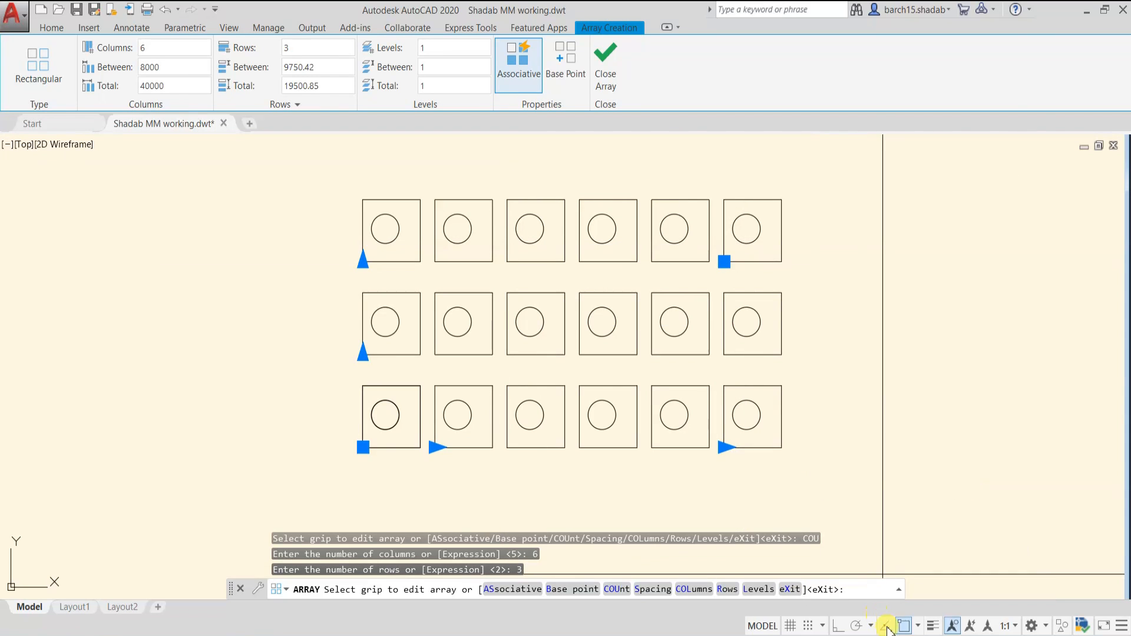
pyautogui.click(791, 589)
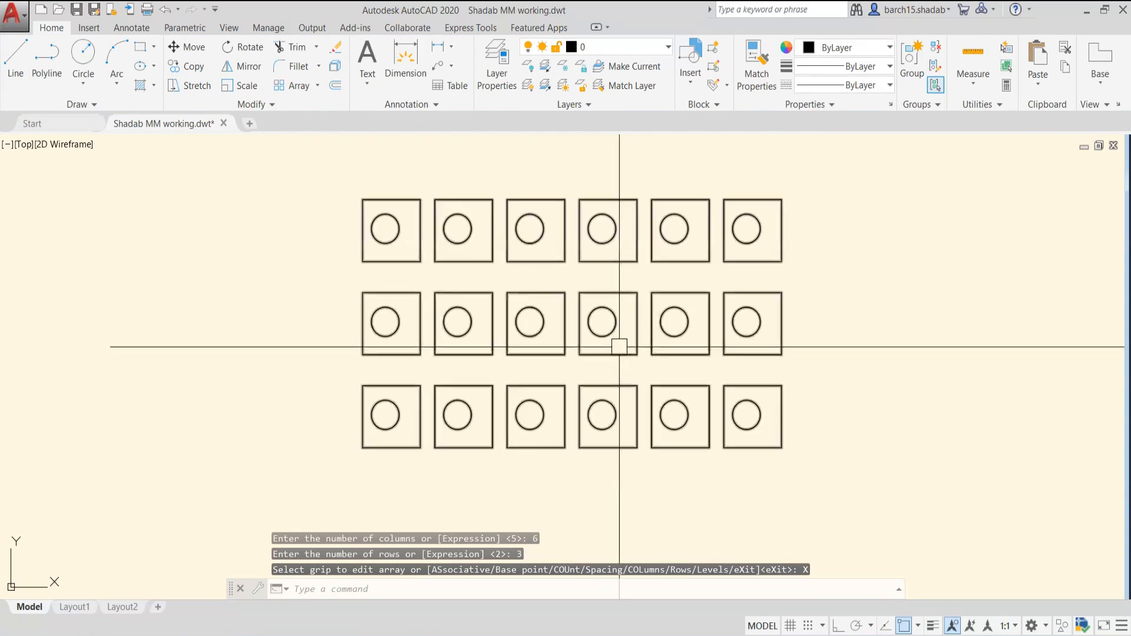
# - Select the finished array to examine whether its items form a single object, and clear the selection
pyautogui.scroll(-3, 694, 328)
pyautogui.scroll(1, 501, 389)
pyautogui.click(500, 385)
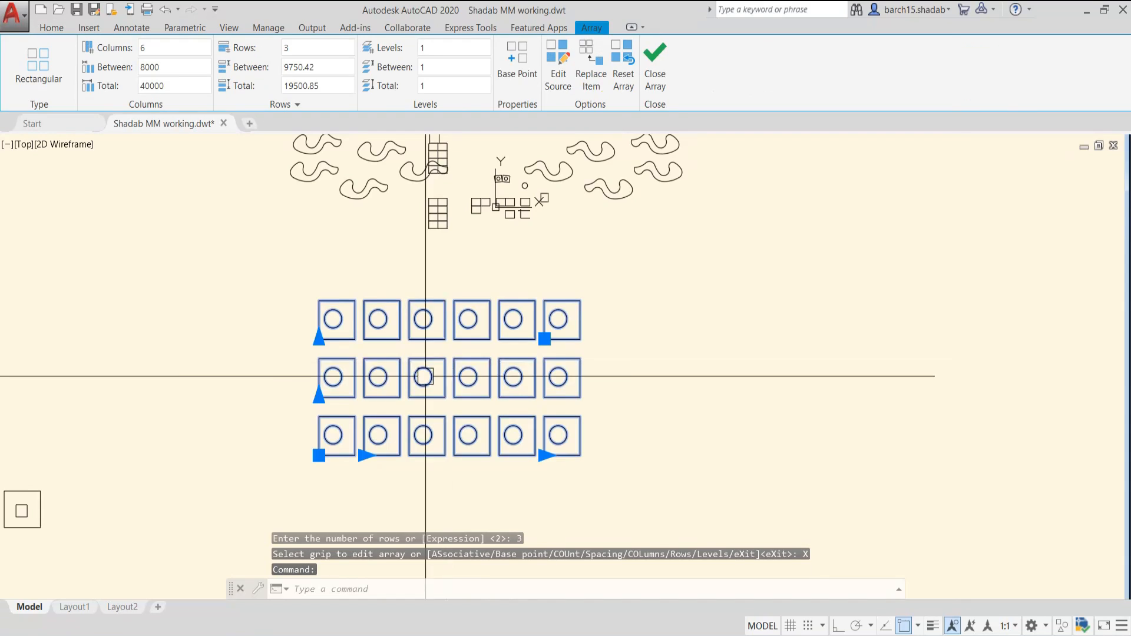
pyautogui.scroll(3, 495, 377)
pyautogui.scroll(-3, 404, 373)
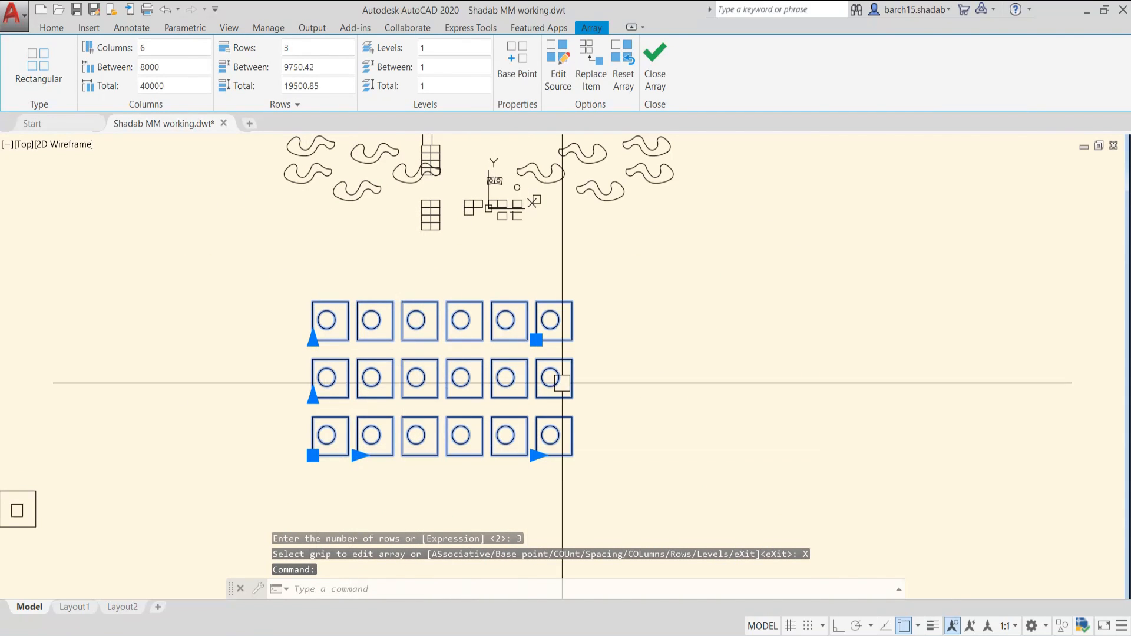
pyautogui.scroll(-2, 469, 442)
pyautogui.scroll(3, 417, 442)
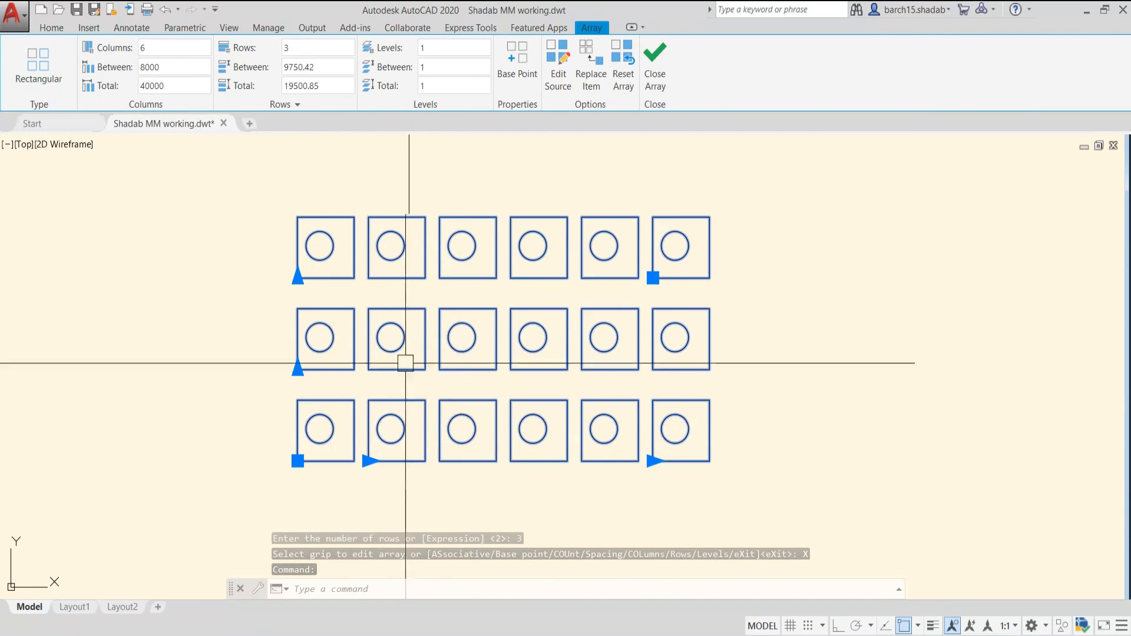
pyautogui.scroll(-3, 454, 323)
pyautogui.scroll(2, 462, 371)
pyautogui.press('Escape')
pyautogui.press('Escape')
# - Draw a square with a small circle inside it, in the empty area beside the array's bottom row
pyautogui.moveTo(611, 392); pyautogui.dragTo(433, 393, button='middle')
pyautogui.write('rec')
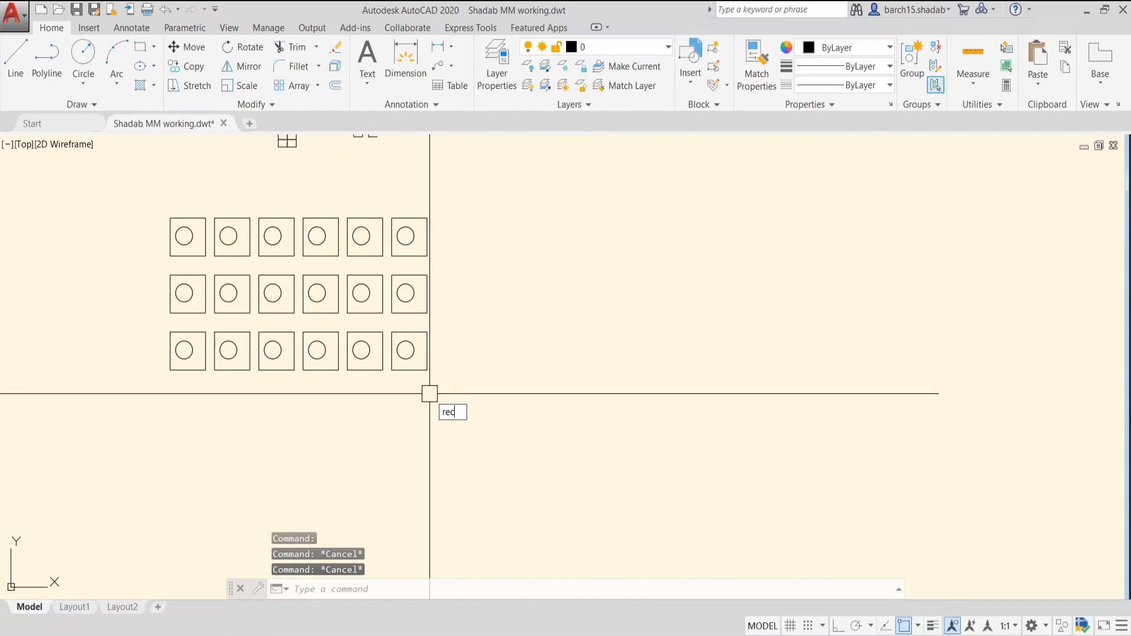
pyautogui.press('Return')
pyautogui.scroll(2, 482, 352)
pyautogui.click(518, 316)
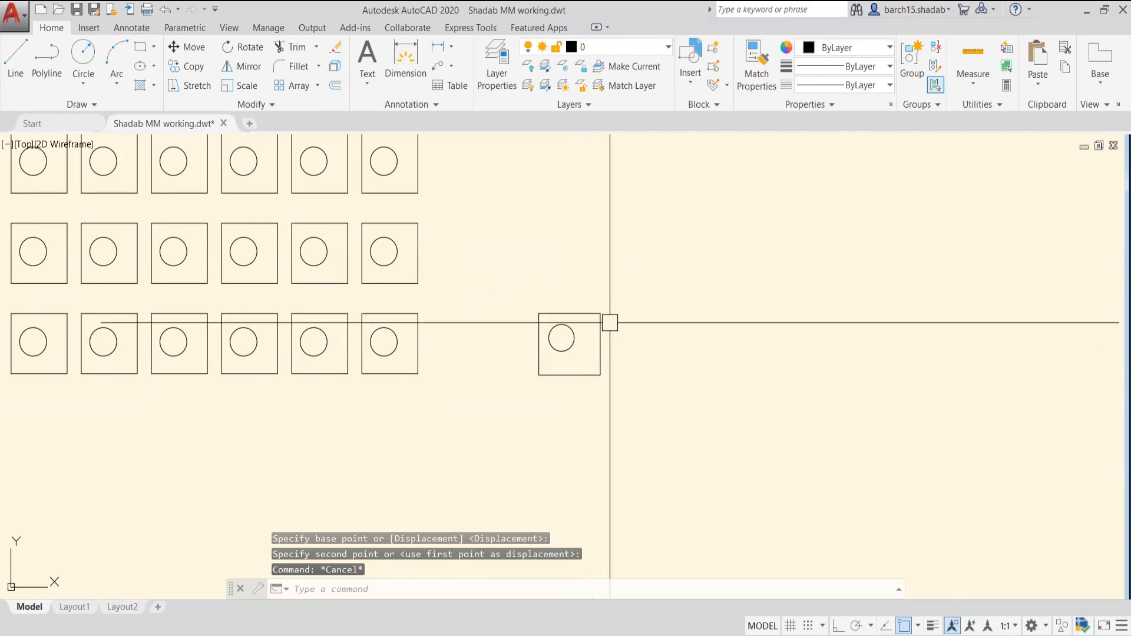
# - Start a rectangular array from the new square and circle, and set it to 6 columns
pyautogui.click(629, 289)
pyautogui.click(494, 407)
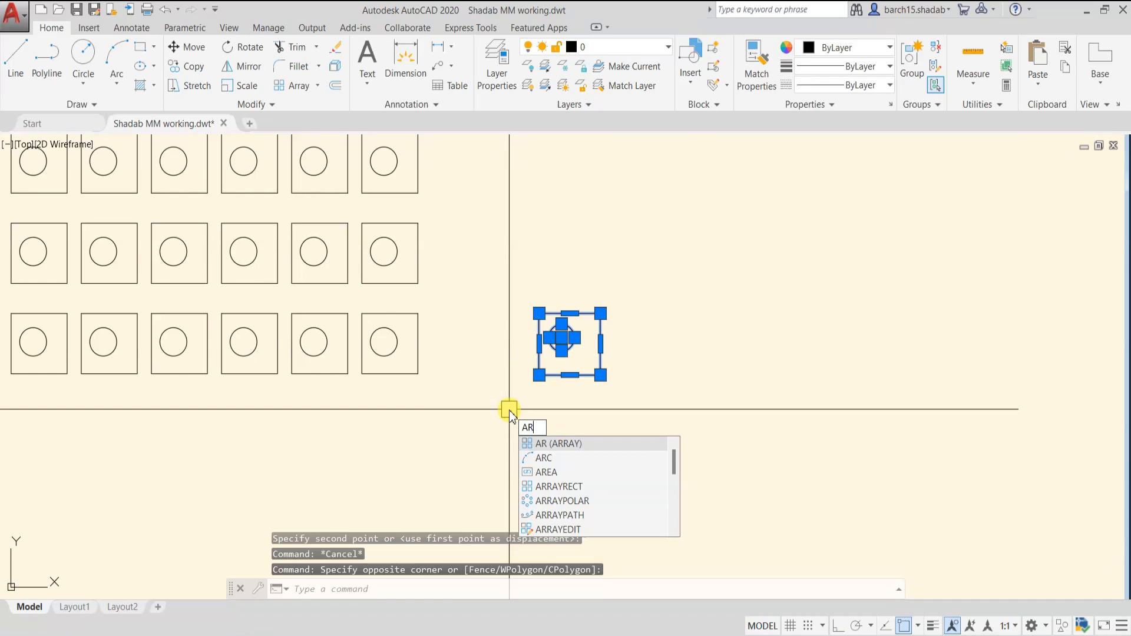
pyautogui.press('Return')
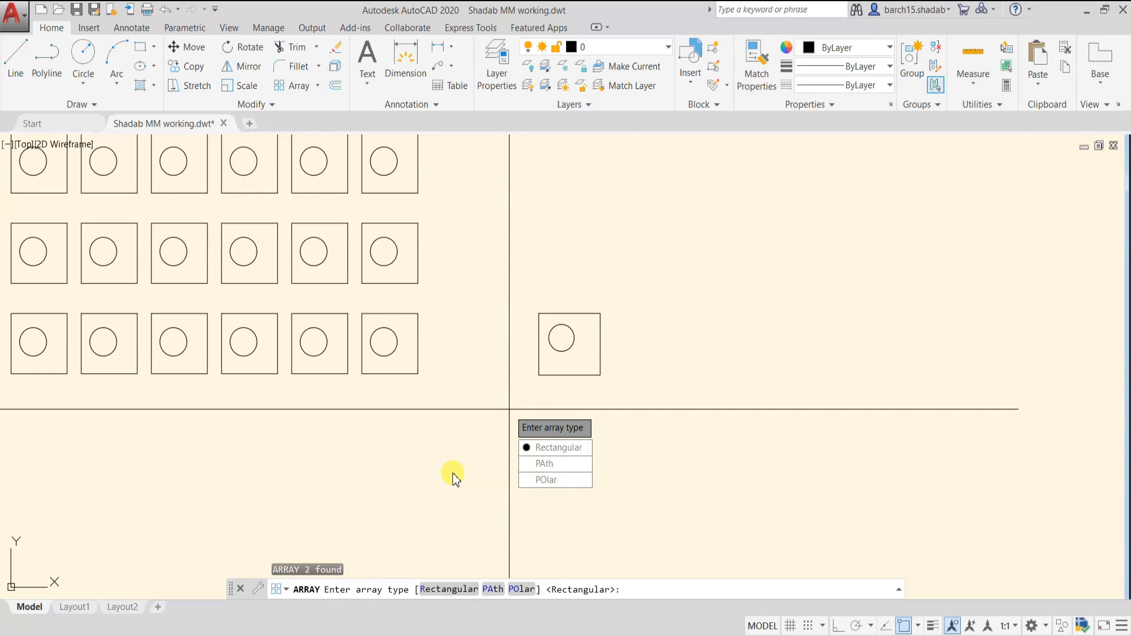
pyautogui.write('r')
pyautogui.press('Return')
pyautogui.scroll(-2, 490, 355)
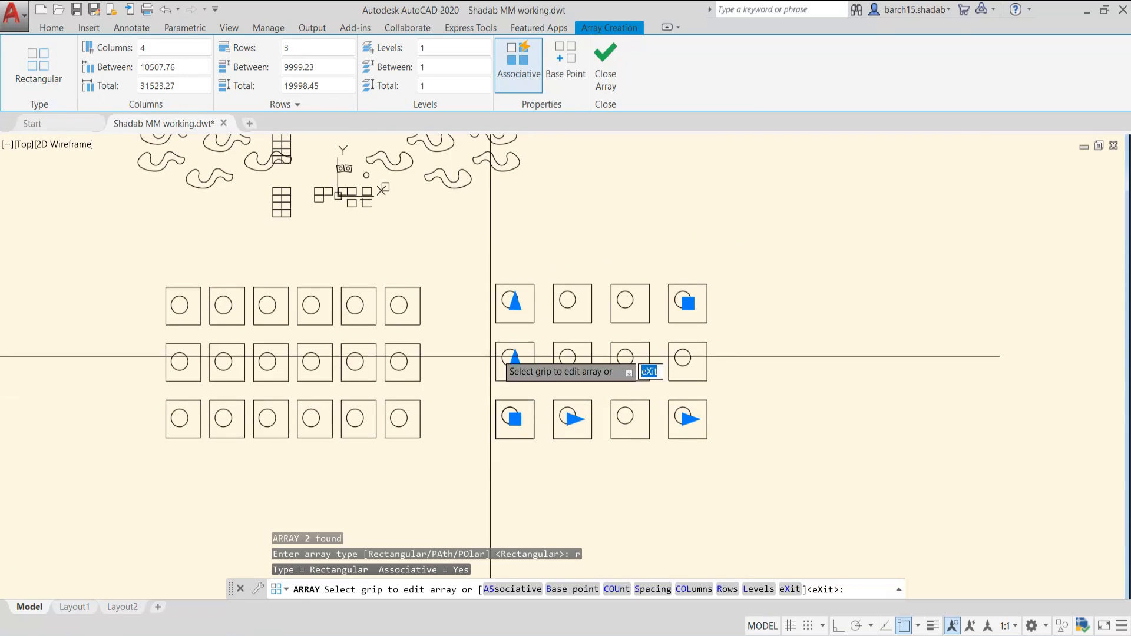
pyautogui.click(174, 51)
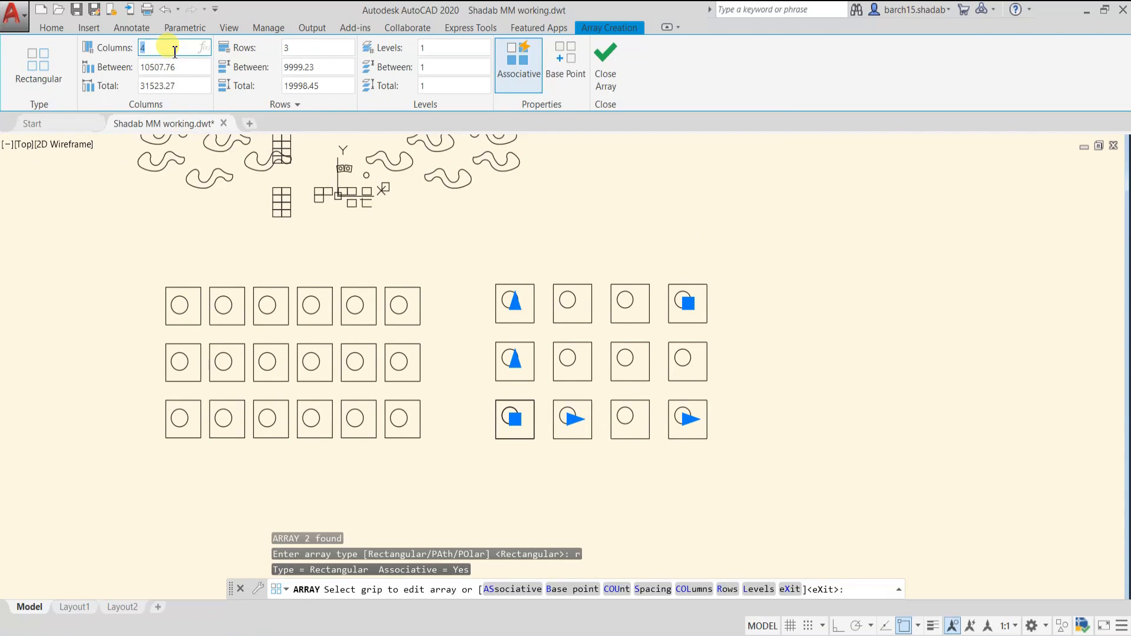
pyautogui.write('6')
pyautogui.press('Return')
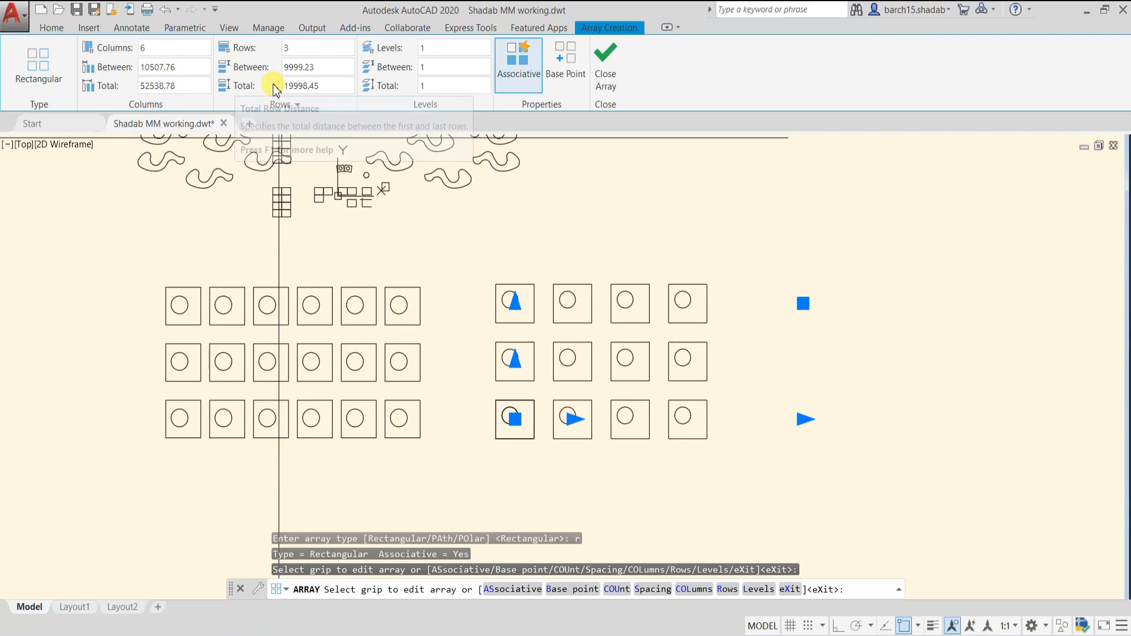
# - Place the new array's base point on the source square's lower-left corner and set the column spacing to 8000
pyautogui.click(560, 76)
pyautogui.scroll(2, 501, 412)
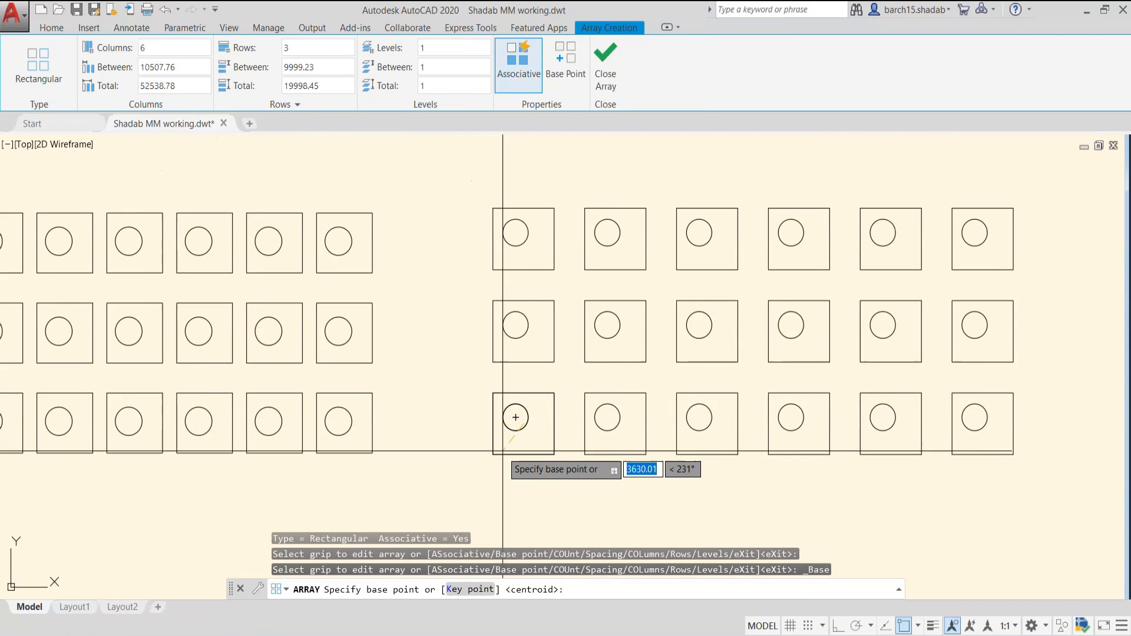
pyautogui.click(493, 453)
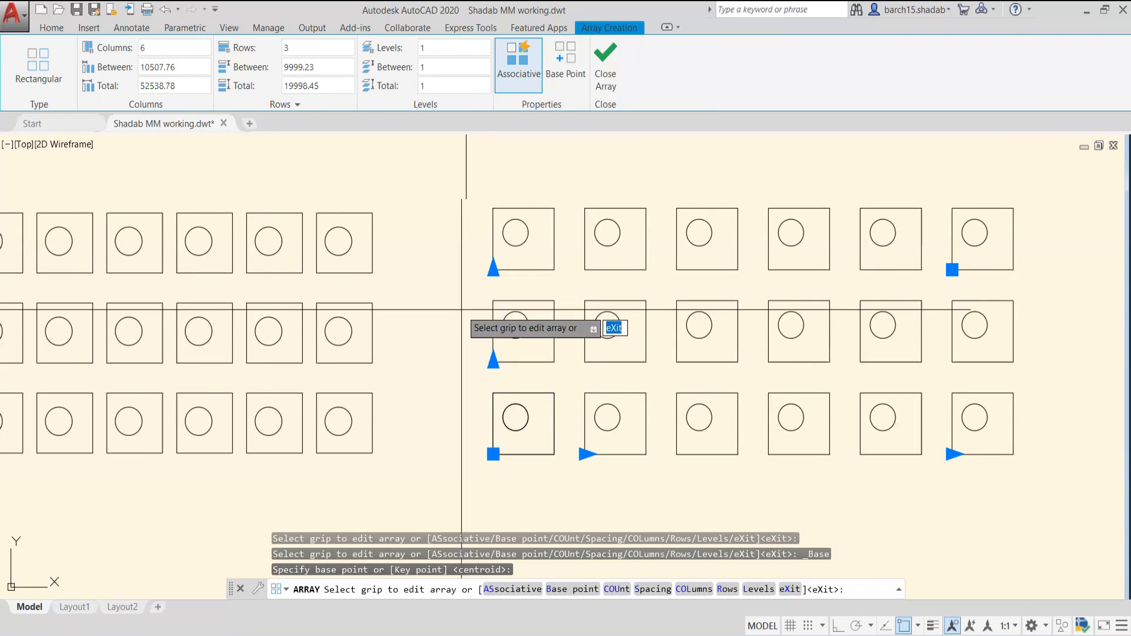
pyautogui.click(188, 66)
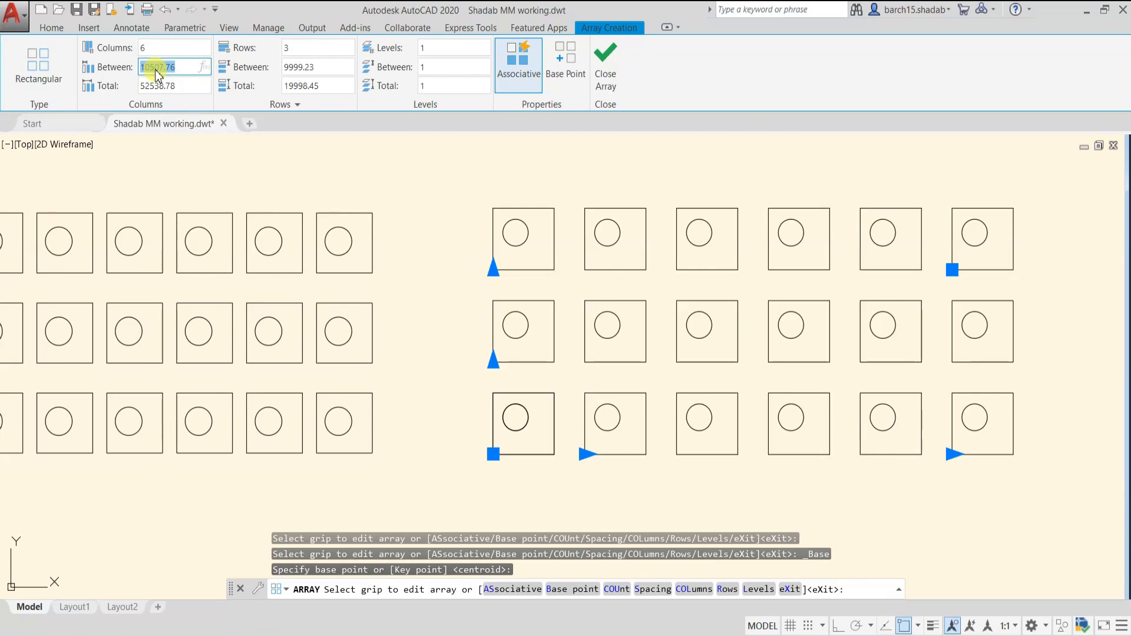
pyautogui.write('8000')
pyautogui.press('Return')
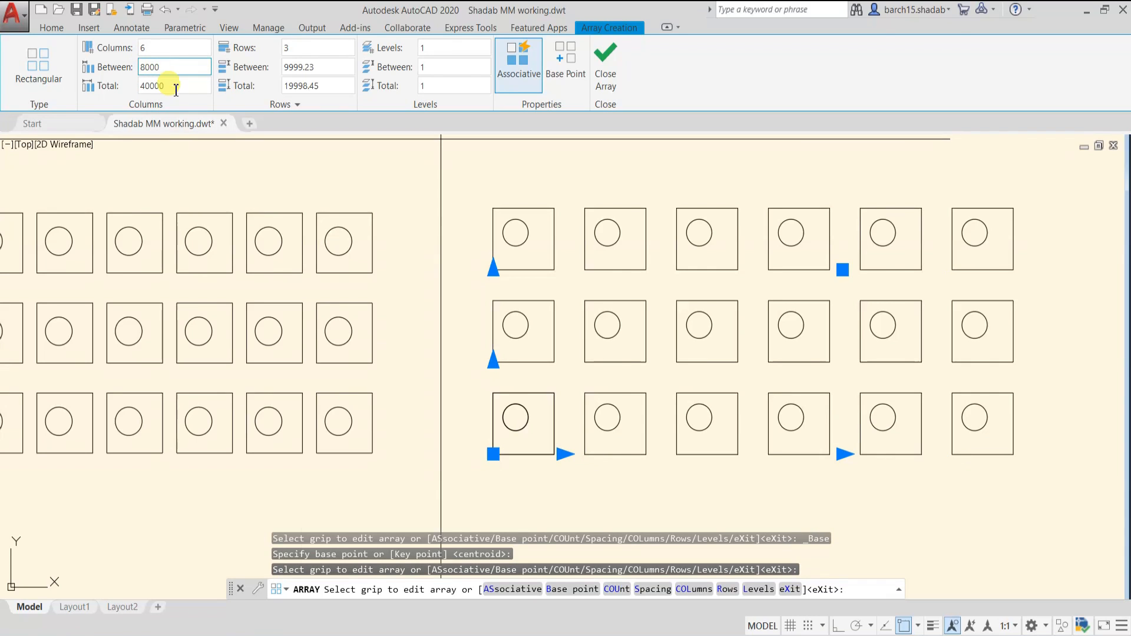
pyautogui.scroll(-3, 171, 345)
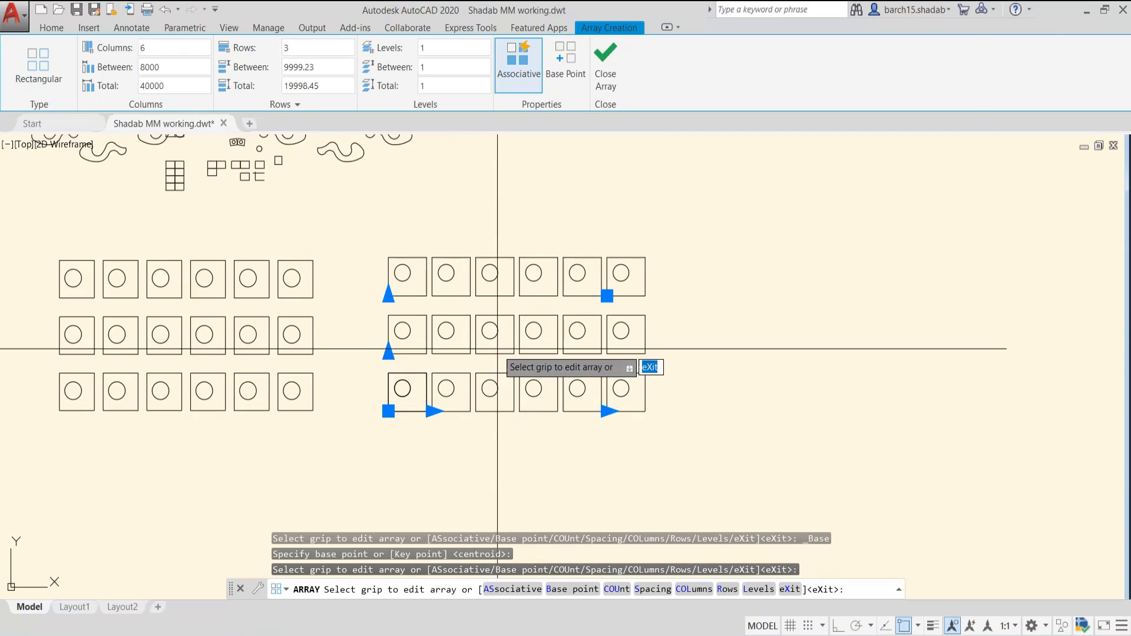
# - Turn off the Associative property for the new array and finish it
pyautogui.click(514, 72)
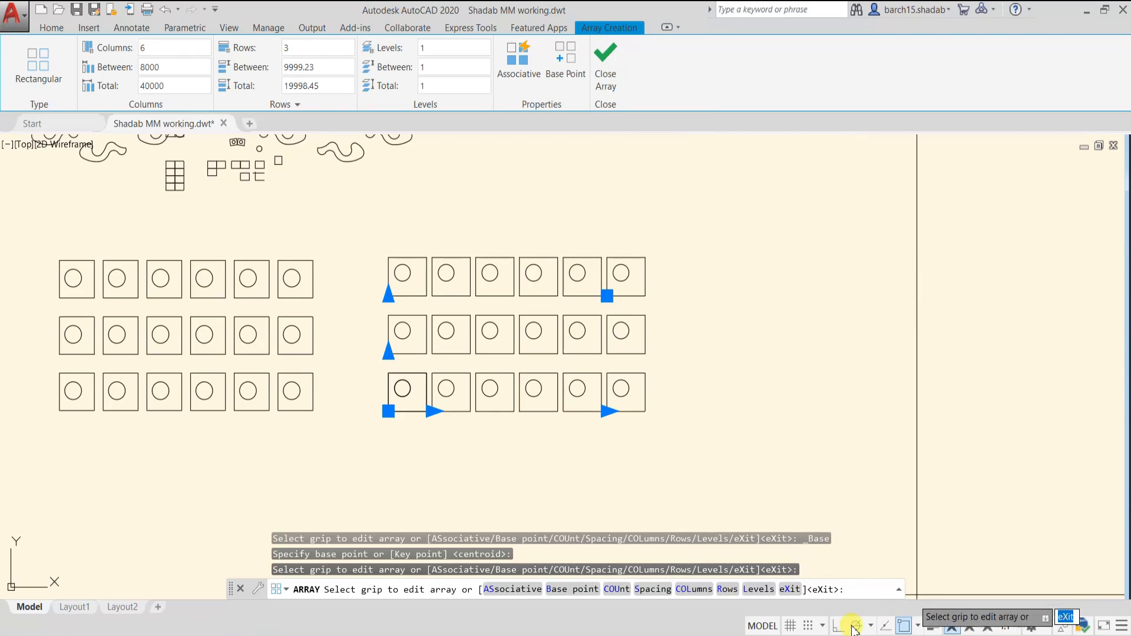
pyautogui.click(789, 589)
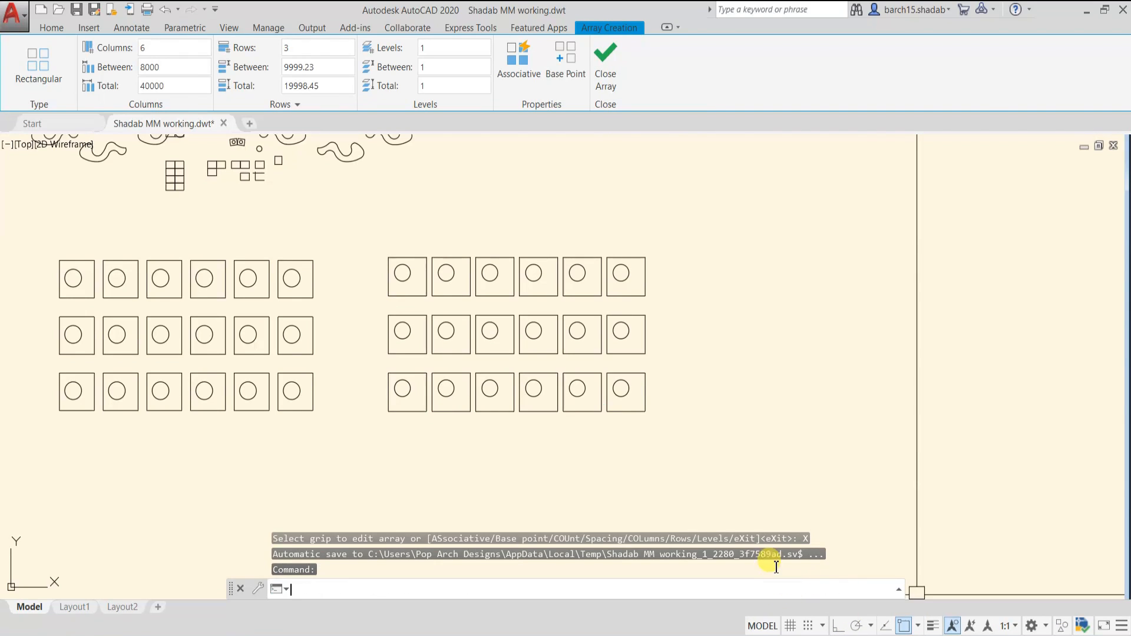
pyautogui.moveTo(97, 512); pyautogui.dragTo(260, 513, button='middle')
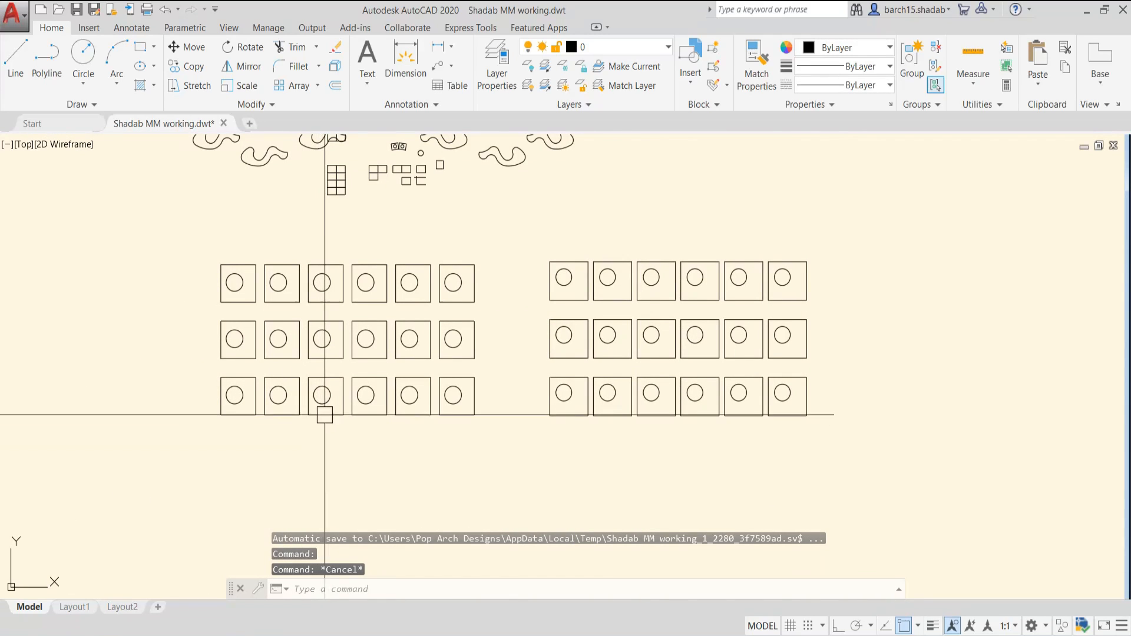
# - Compare selection behaviour of the associative array on one side and single squares with circles of the non-associative array on the other
pyautogui.click(236, 396)
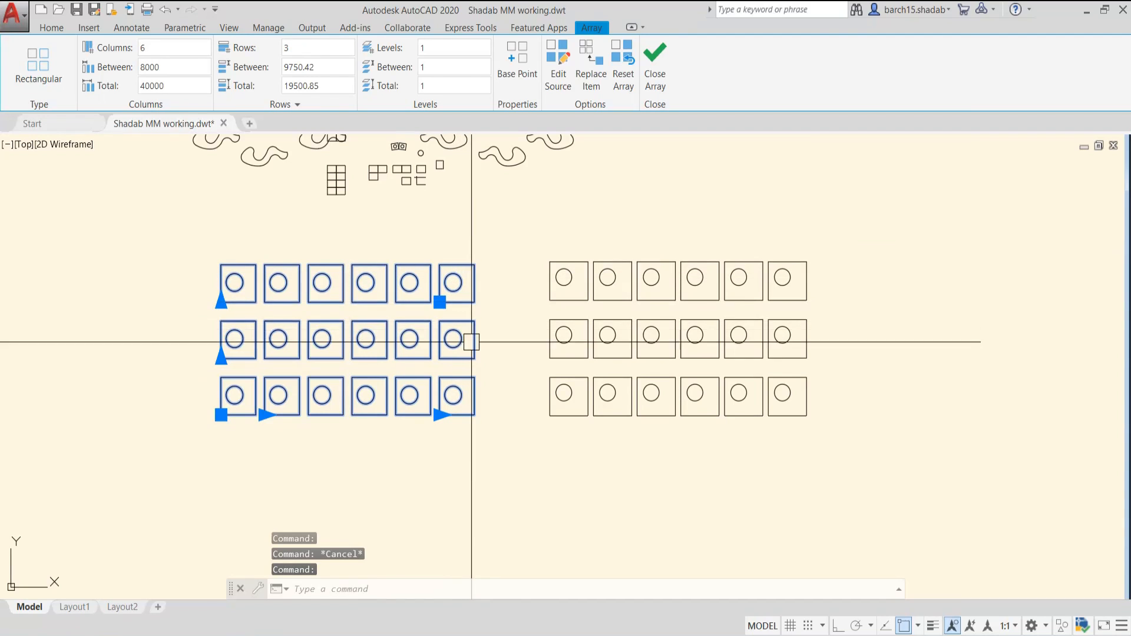
pyautogui.press('Escape')
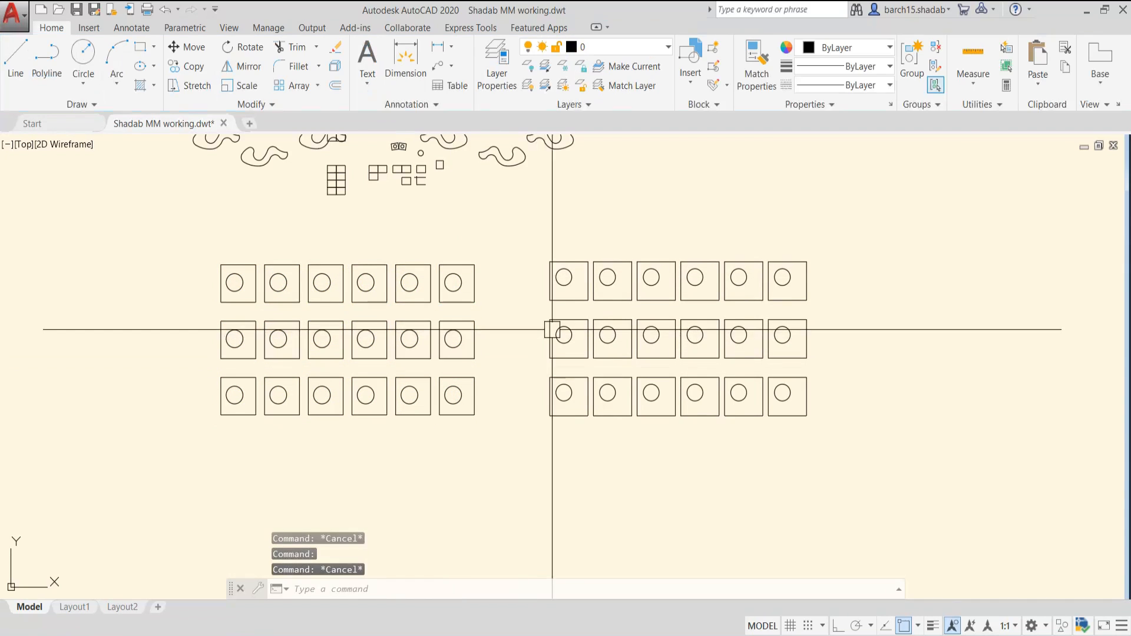
pyautogui.click(564, 240)
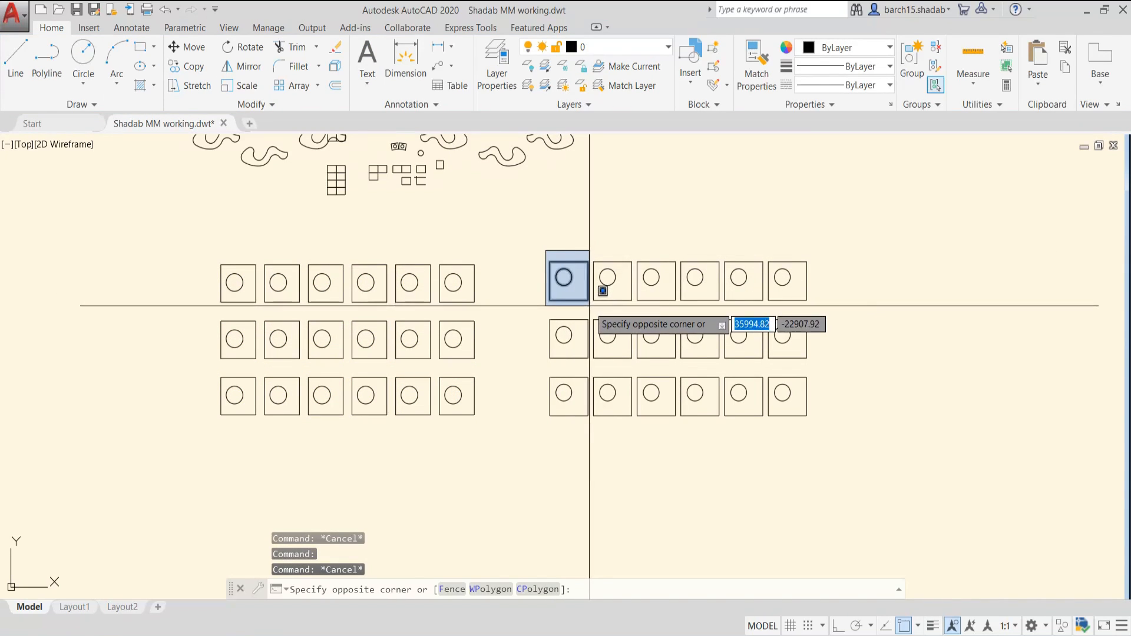
pyautogui.press('Escape')
pyautogui.click(590, 238)
pyautogui.press('Escape')
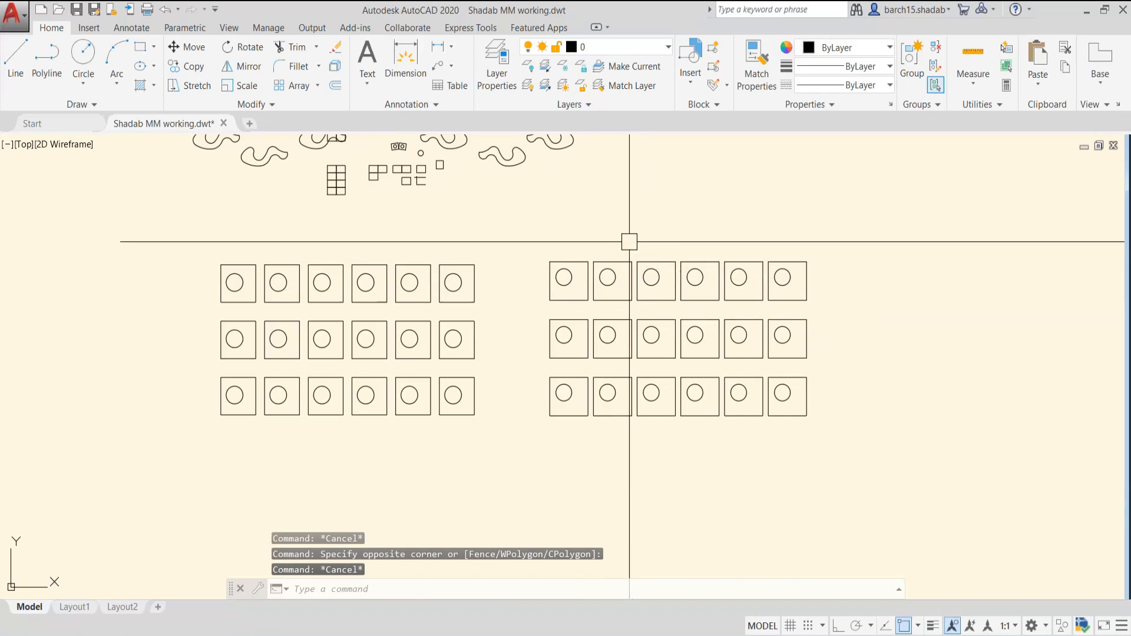
pyautogui.click(636, 238)
pyautogui.click(680, 306)
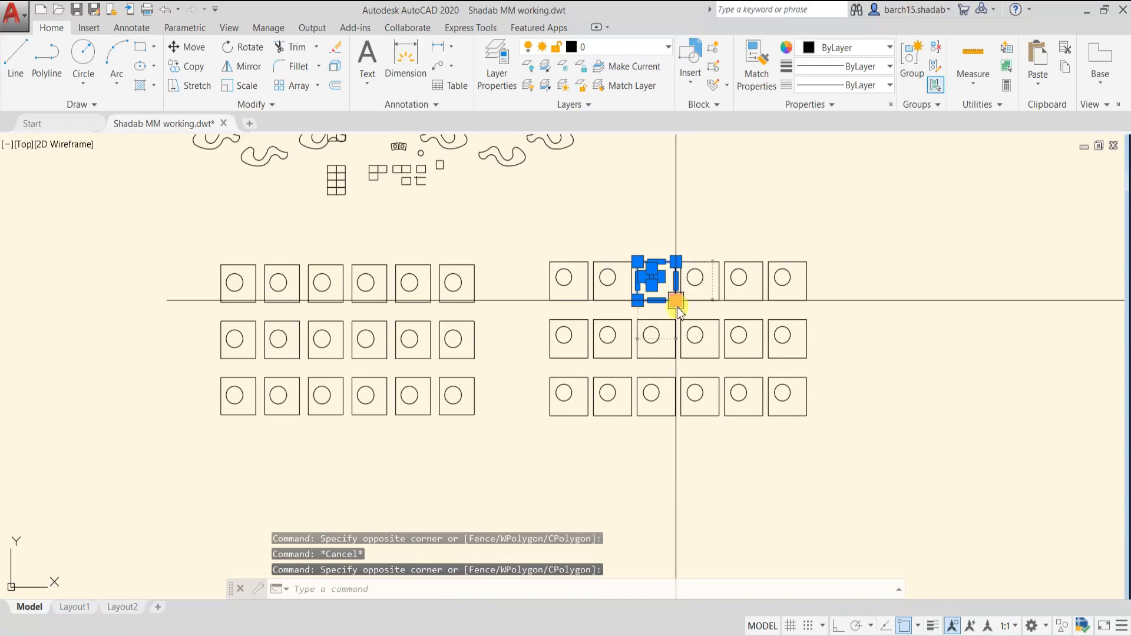
pyautogui.press('Escape')
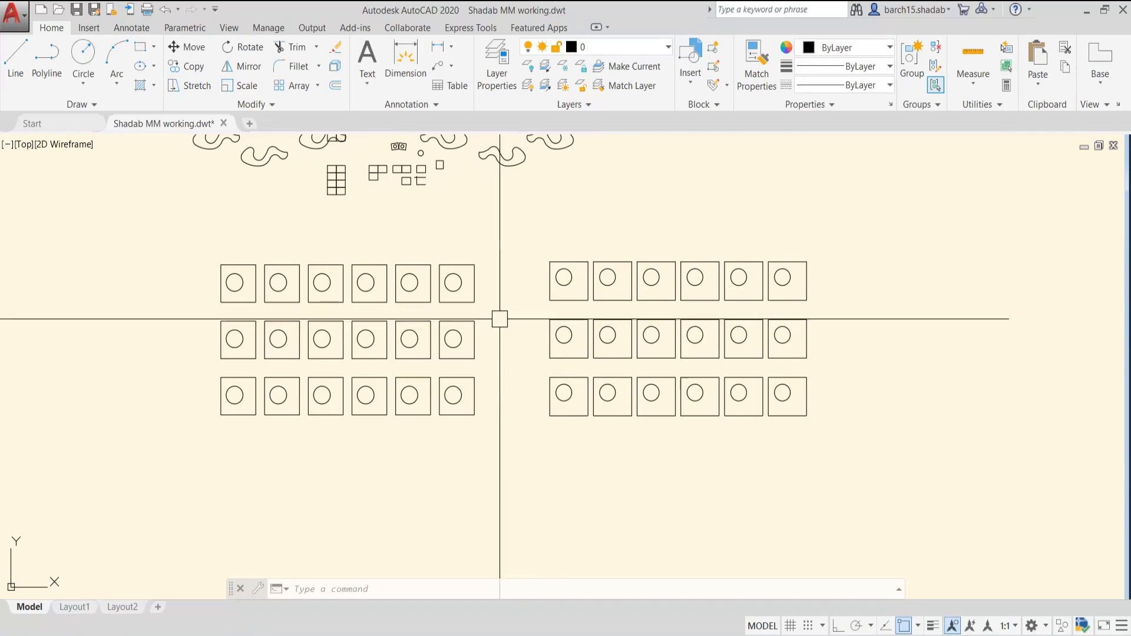
pyautogui.click(239, 300)
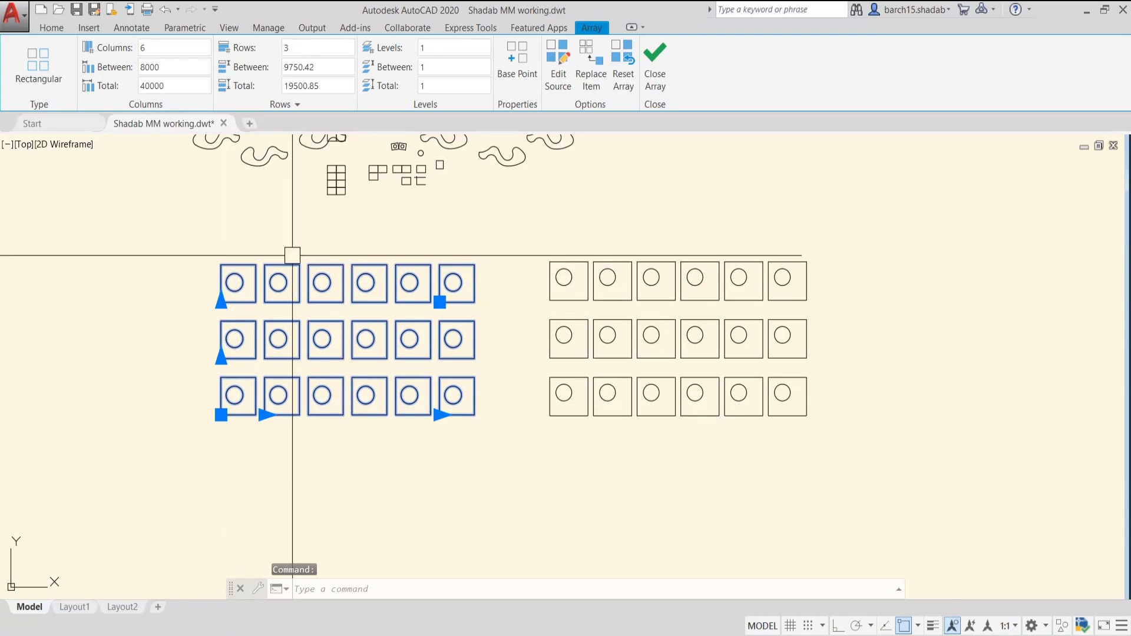
pyautogui.press('Escape')
pyautogui.press('Escape')
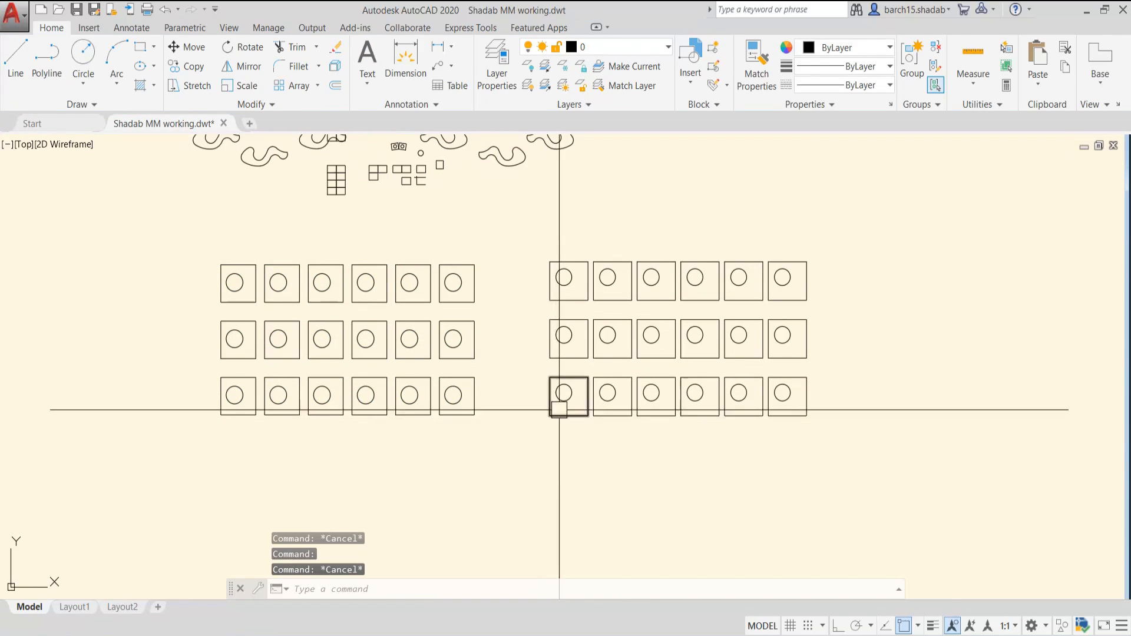
pyautogui.click(518, 369)
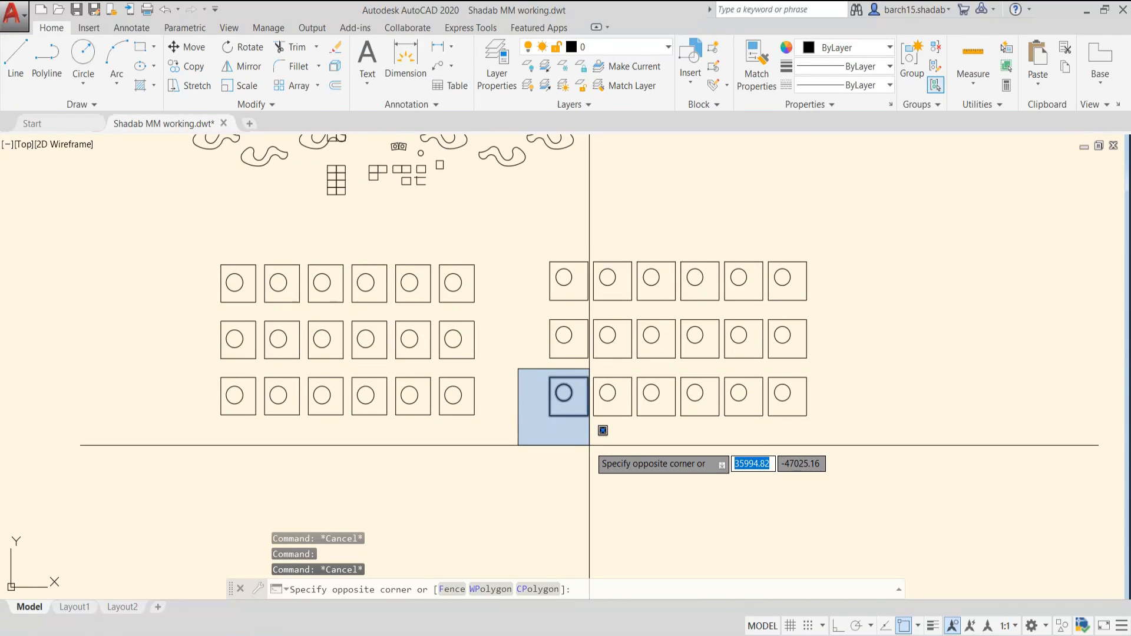
pyautogui.press('Escape')
# - Draw a long horizontal line in the empty area below both arrays, with Ortho turned on
pyautogui.moveTo(237, 494); pyautogui.dragTo(398, 347, button='middle')
pyautogui.scroll(2, 709, 232)
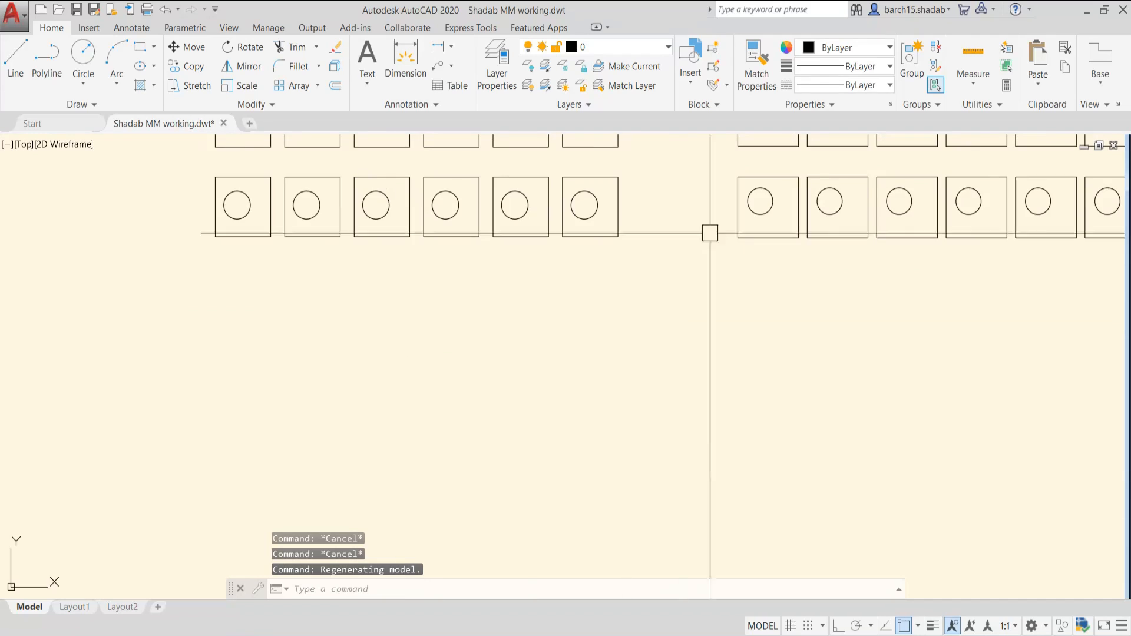
pyautogui.scroll(2, 613, 242)
pyautogui.scroll(-6, 611, 221)
pyautogui.scroll(-2, 611, 222)
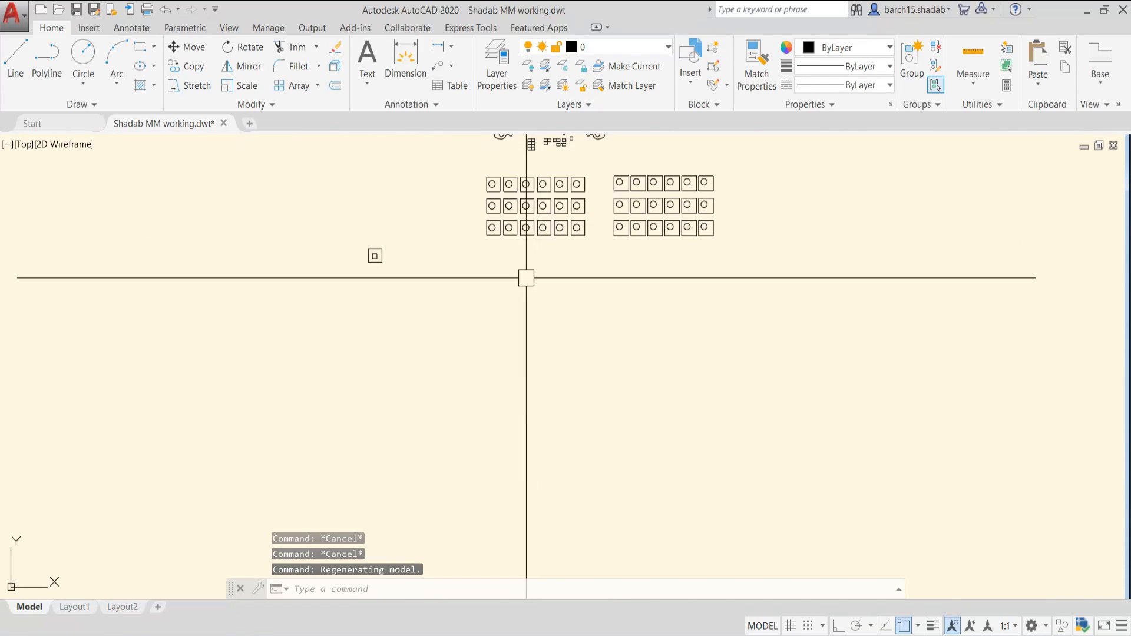
pyautogui.scroll(2, 498, 283)
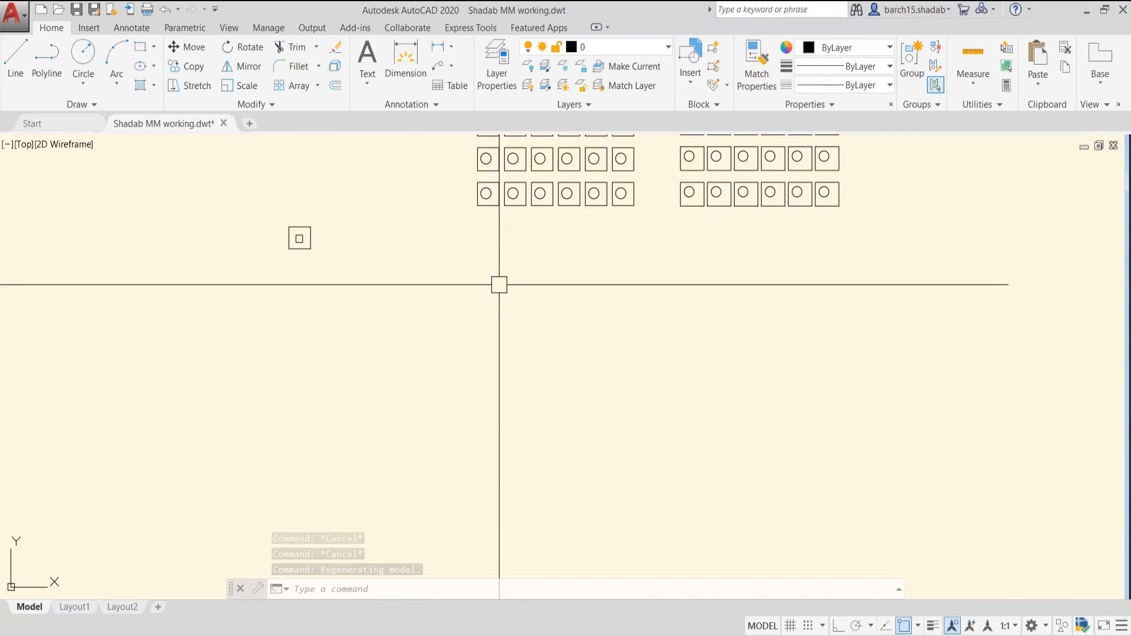
pyautogui.scroll(-2, 499, 284)
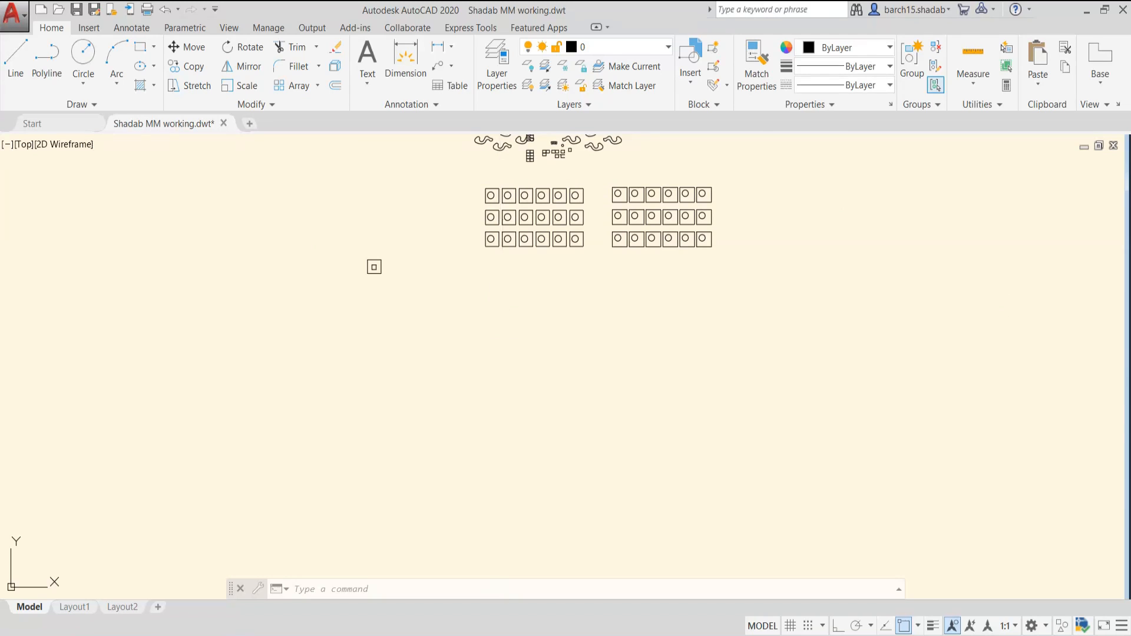
pyautogui.write('l')
pyautogui.press('Return')
pyautogui.click(433, 431)
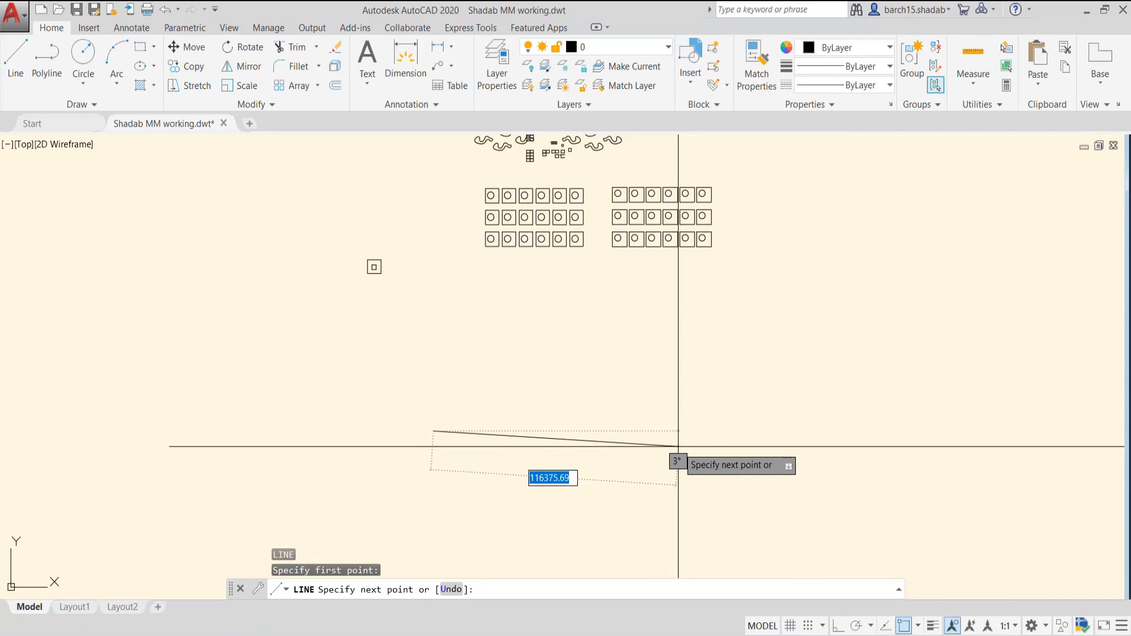
pyautogui.press('F8')
pyautogui.click(729, 449)
pyautogui.press('Escape')
pyautogui.press('Escape')
# - Draw a vertical line about 31746 long upward from the horizontal line's left endpoint
pyautogui.scroll(5, 499, 449)
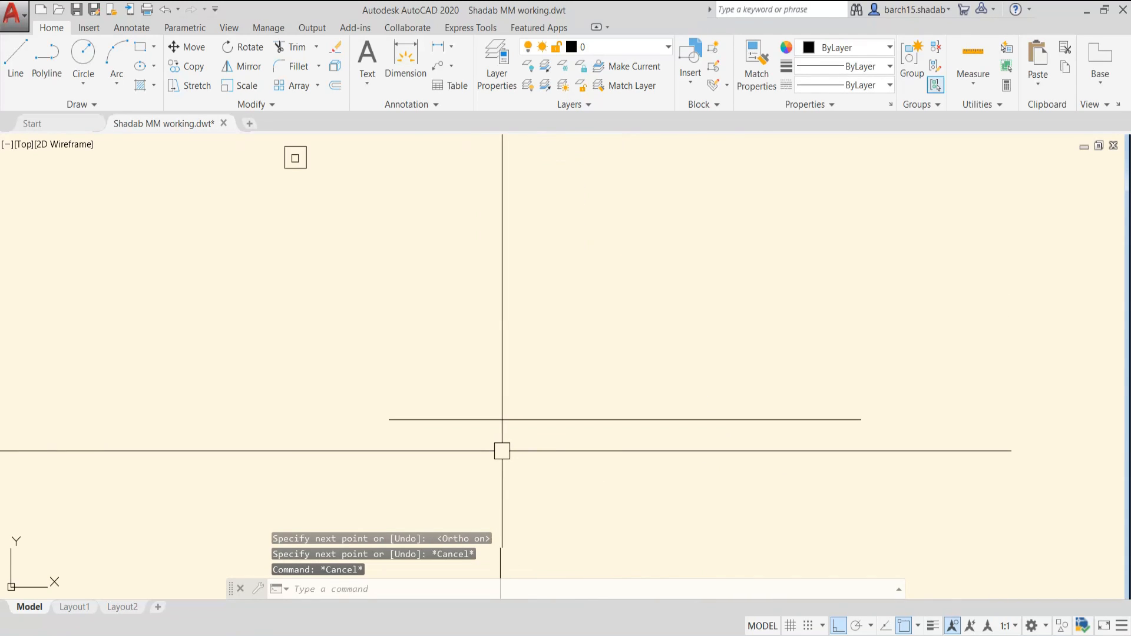
pyautogui.scroll(-5, 557, 401)
pyautogui.press('Escape')
pyautogui.press('Escape')
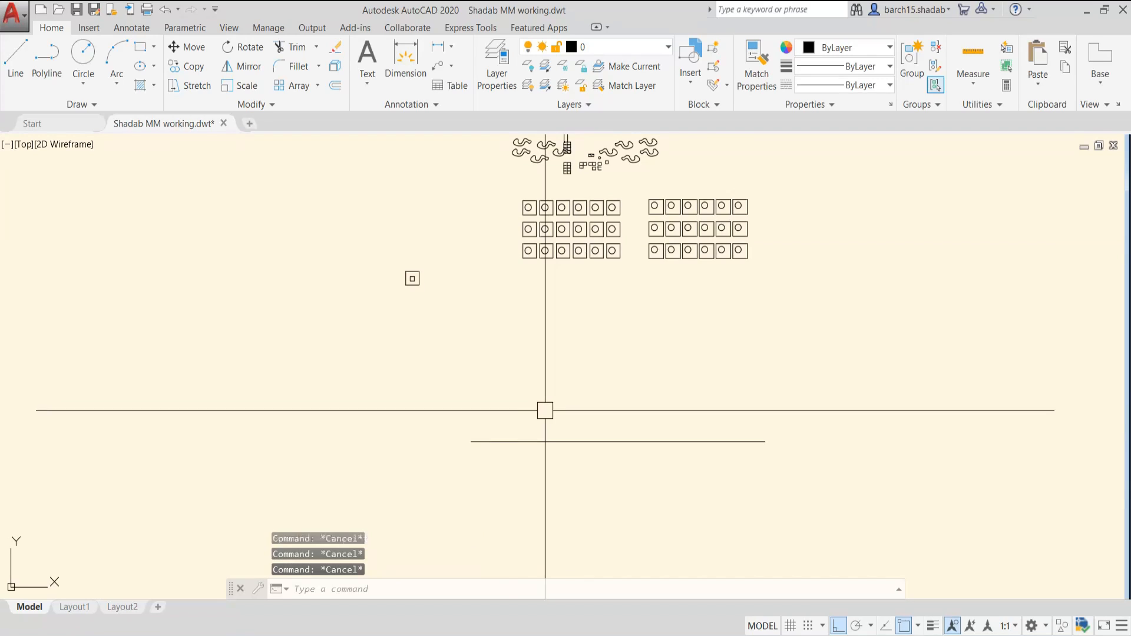
pyautogui.scroll(5, 507, 429)
pyautogui.scroll(-3, 508, 429)
pyautogui.moveTo(523, 448); pyautogui.dragTo(453, 450, button='middle')
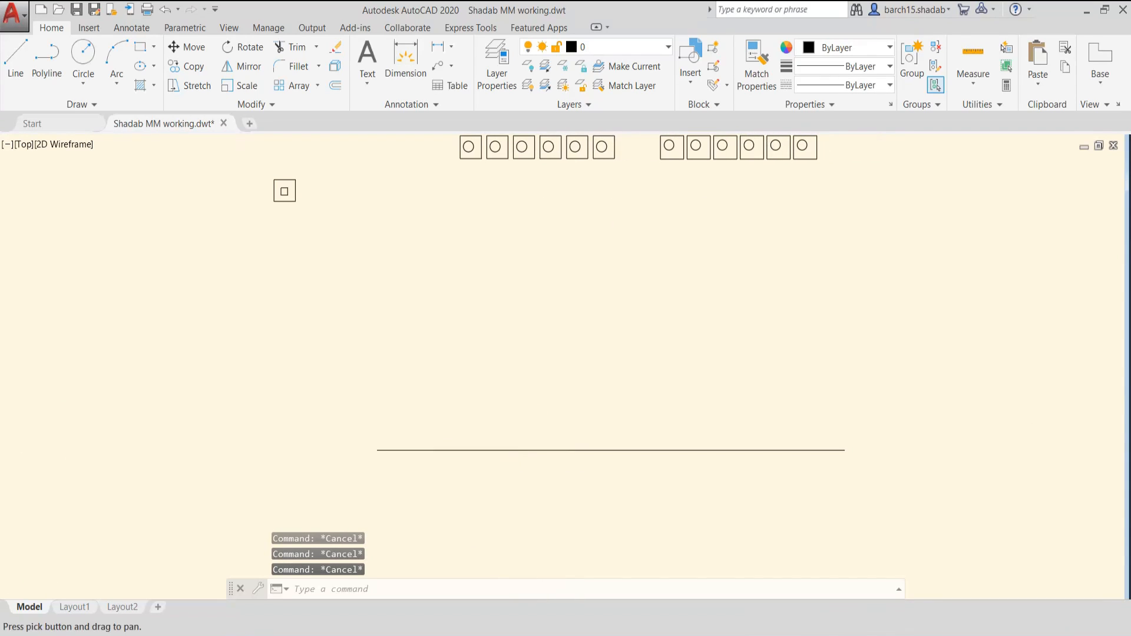
pyautogui.write('l')
pyautogui.press('Return')
pyautogui.click(380, 452)
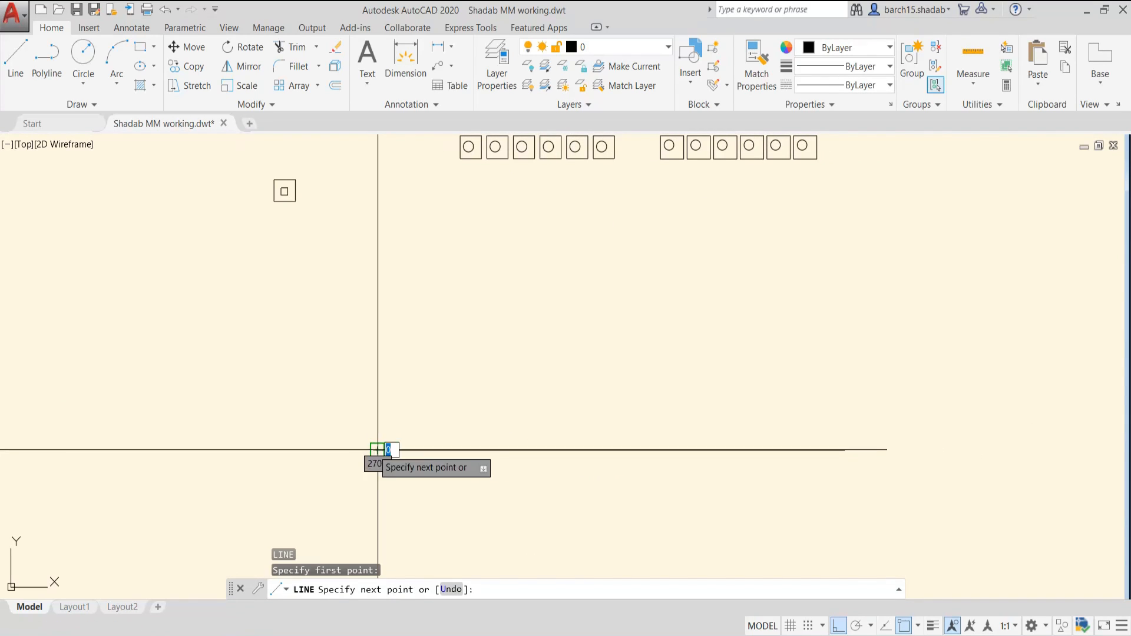
pyautogui.click(378, 336)
pyautogui.press('Escape')
pyautogui.press('Escape')
pyautogui.scroll(2, 378, 386)
pyautogui.scroll(-3, 378, 388)
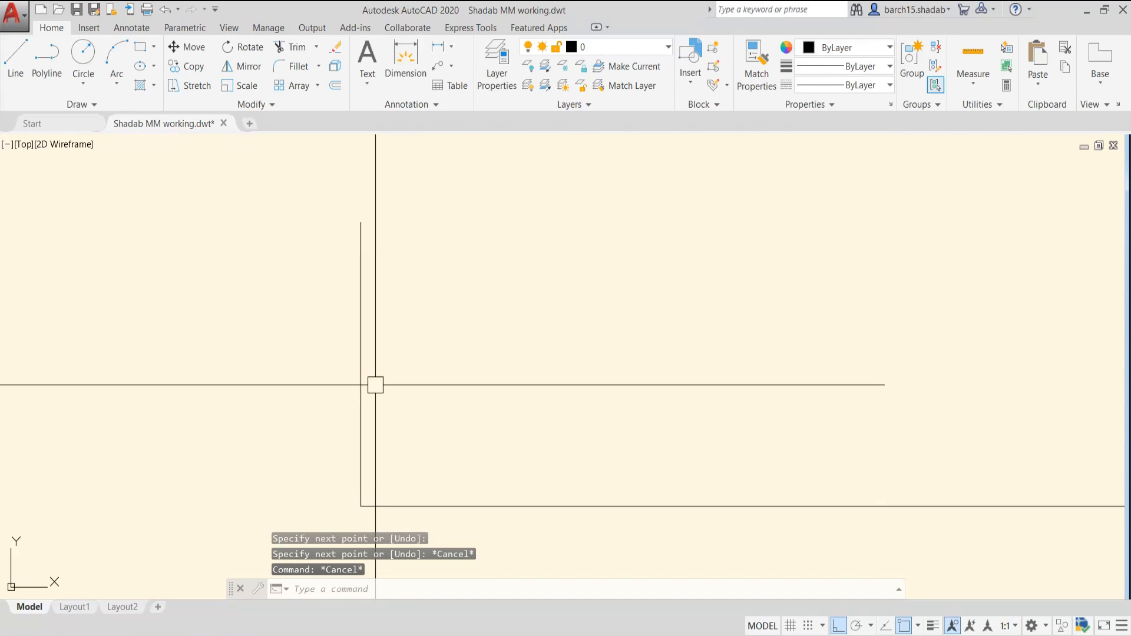
pyautogui.click(424, 438)
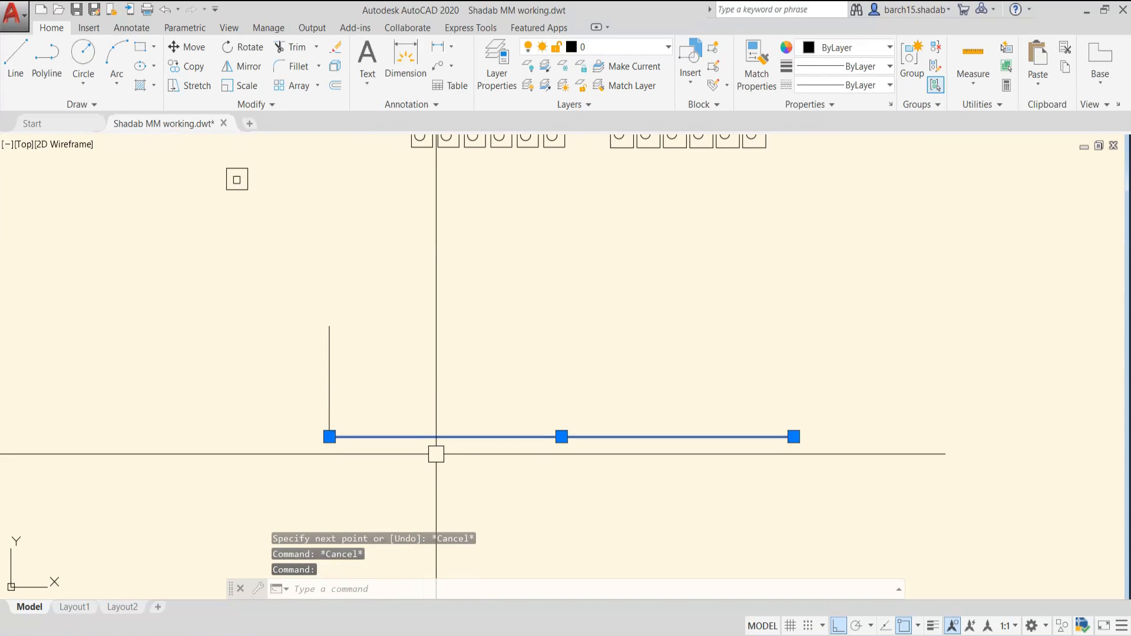
pyautogui.write('co')
pyautogui.press('Return')
pyautogui.click(329, 437)
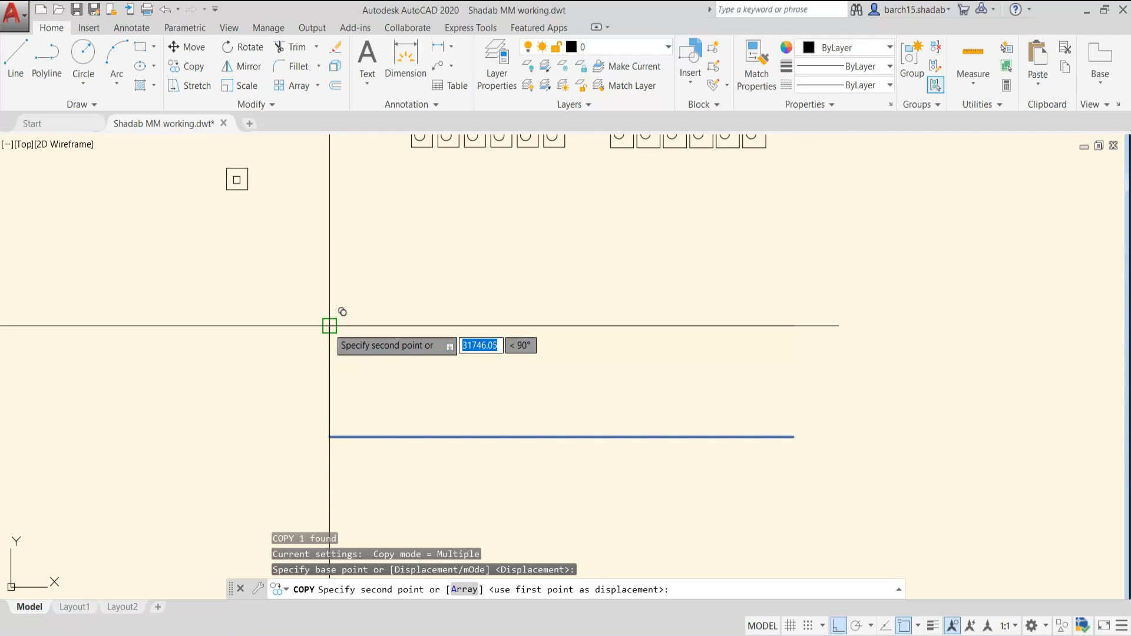
pyautogui.press('Escape')
pyautogui.press('Escape')
# - Copy the horizontal line from the vertical line's lower endpoint to its upper endpoint, and delete the copy
pyautogui.click(371, 437)
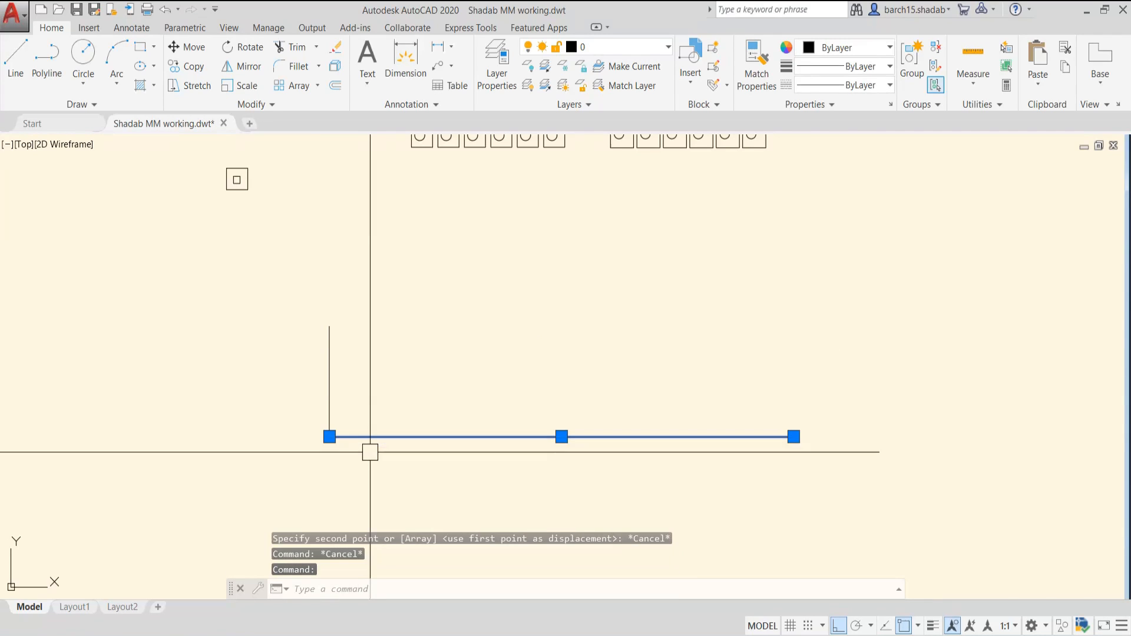
pyautogui.write('co')
pyautogui.press('Return')
pyautogui.click(329, 437)
pyautogui.click(329, 326)
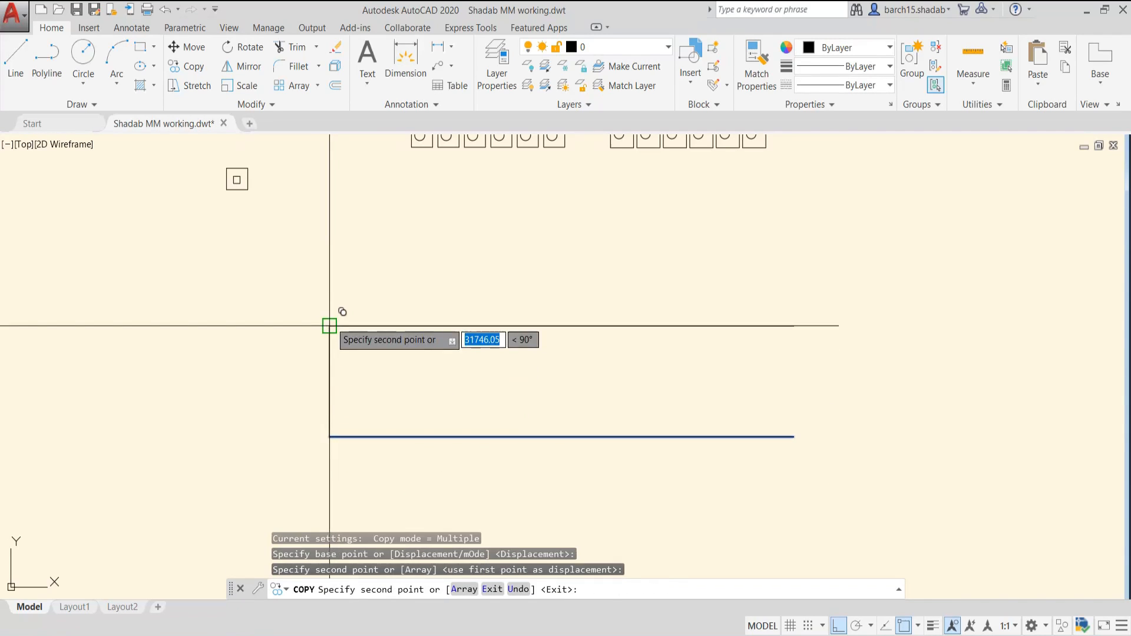
pyautogui.press('Escape')
pyautogui.click(435, 325)
pyautogui.press('Delete')
# - Mirror the horizontal line about a horizontal axis through the vertical line's midpoint, keeping the source line
pyautogui.click(482, 437)
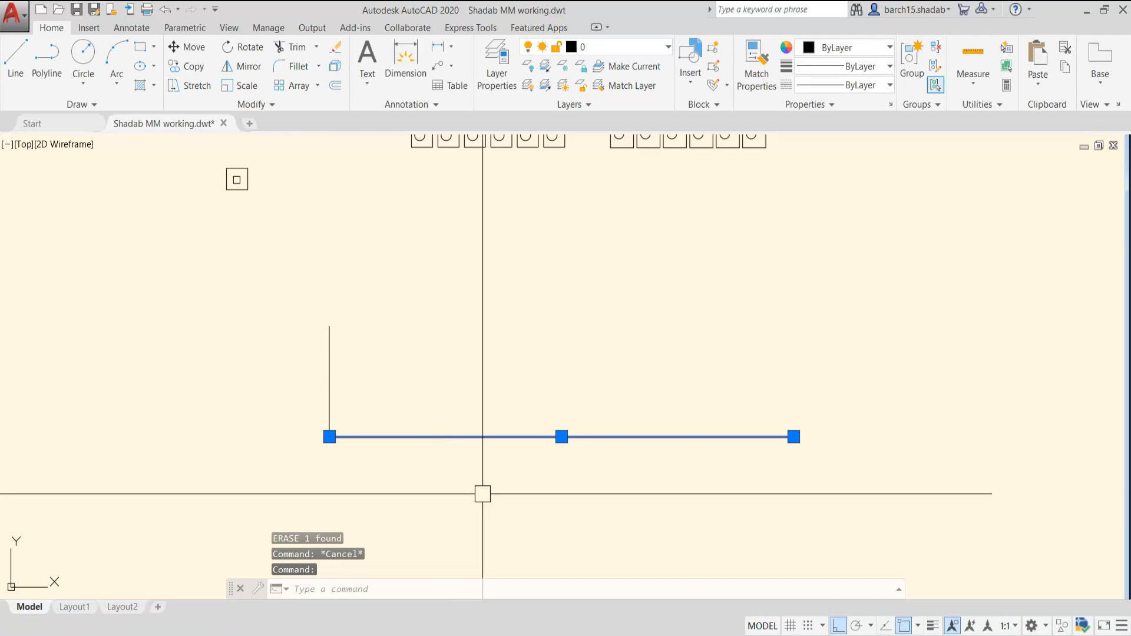
pyautogui.write('mi')
pyautogui.press('Return')
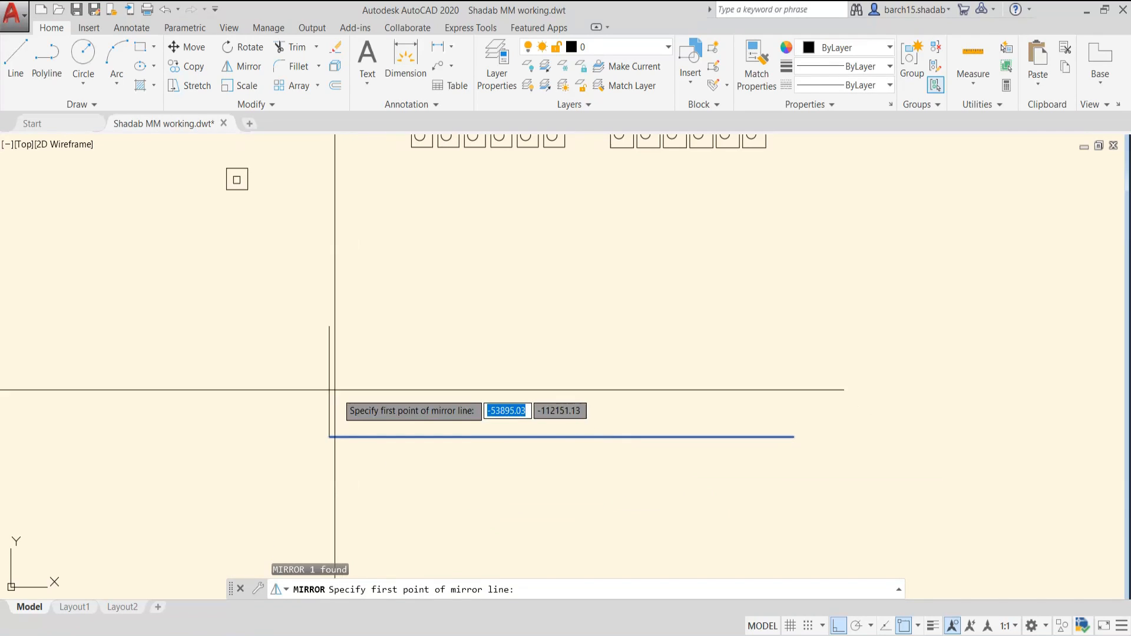
pyautogui.click(329, 381)
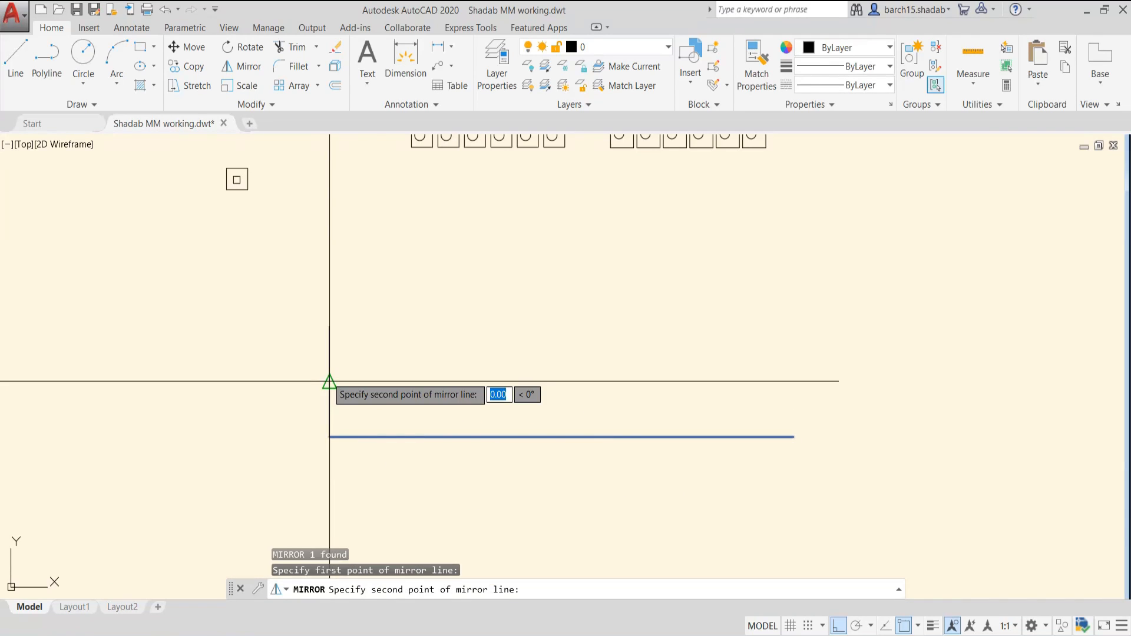
pyautogui.click(239, 377)
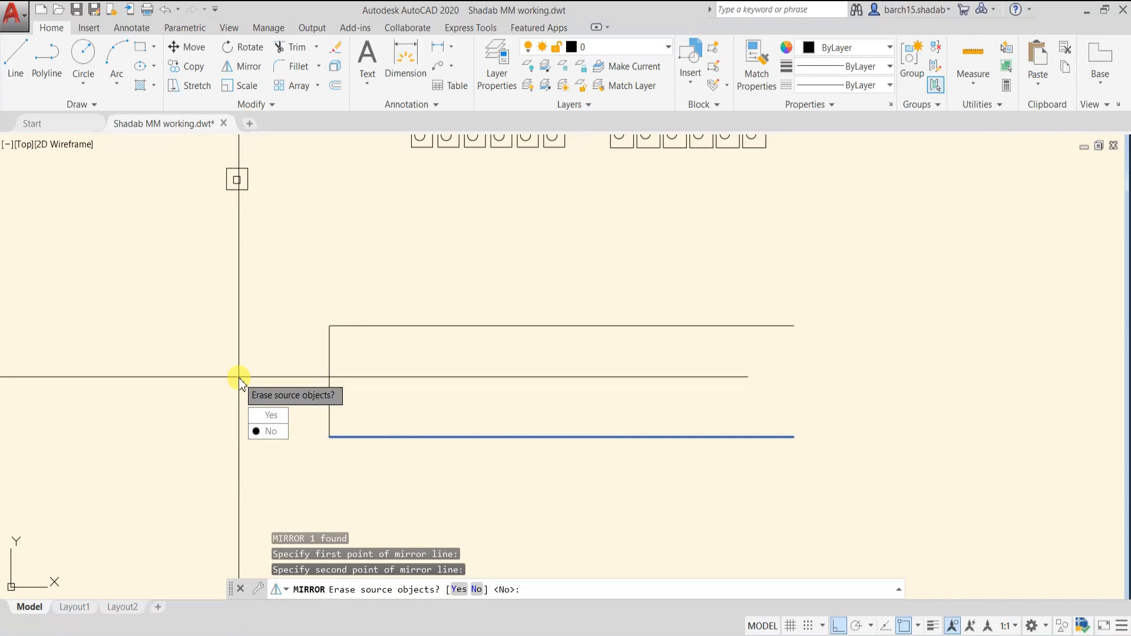
pyautogui.click(262, 430)
pyautogui.press('Escape')
pyautogui.press('Escape')
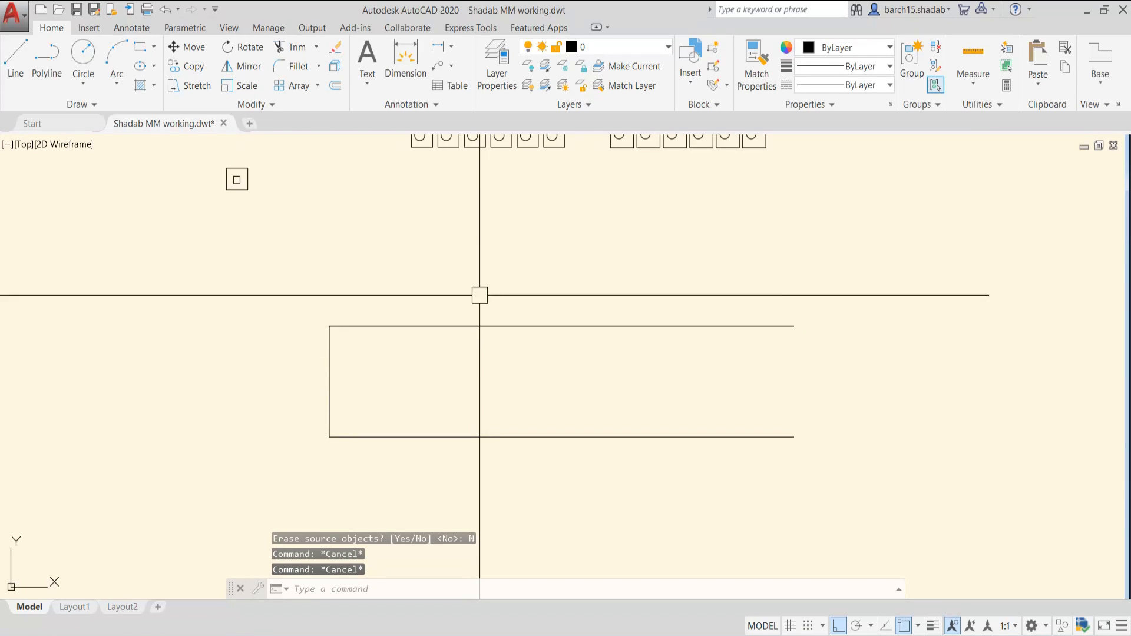
# - Create a path array of the vertical line, using the horizontal line as the path curve
pyautogui.scroll(-2, 469, 374)
pyautogui.scroll(4, 426, 377)
pyautogui.scroll(-2, 427, 367)
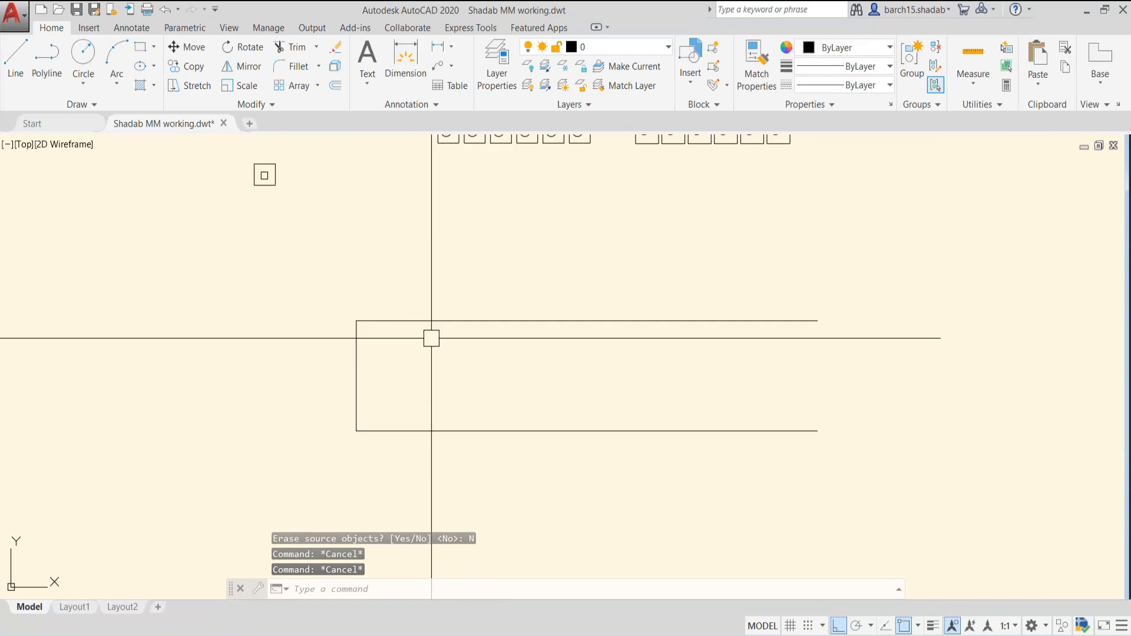
pyautogui.write('a')
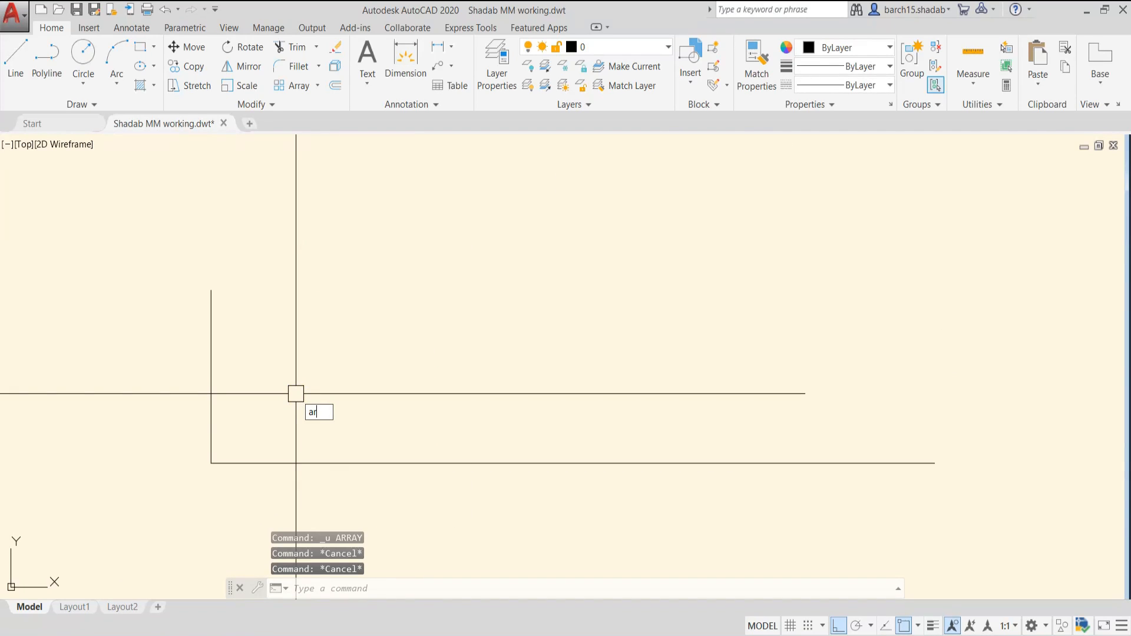
pyautogui.press('Return')
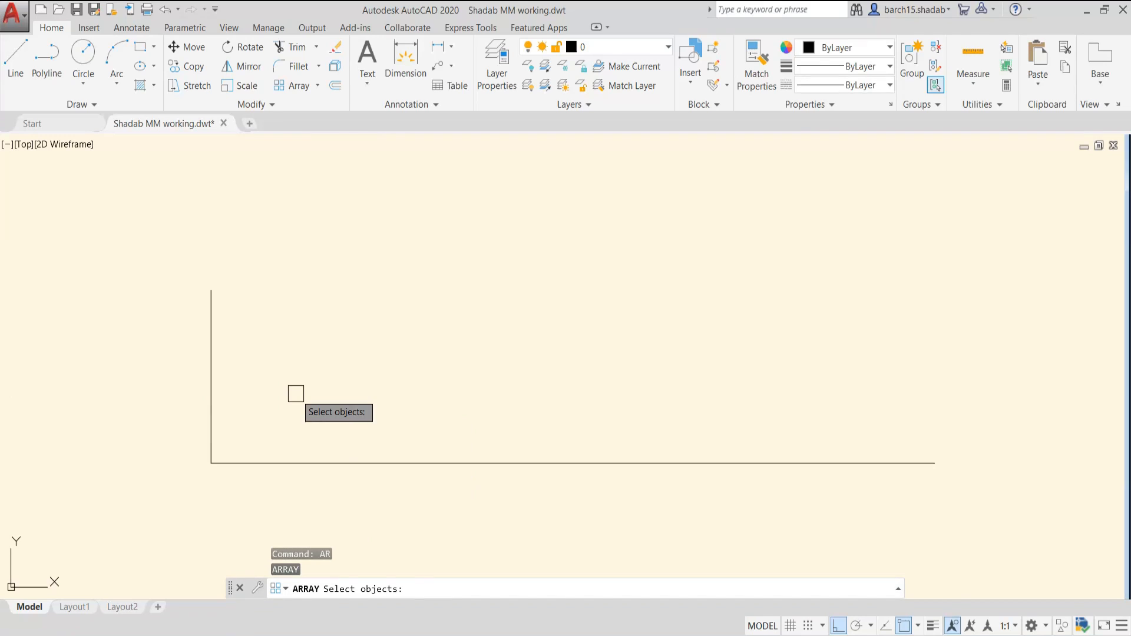
pyautogui.click(209, 370)
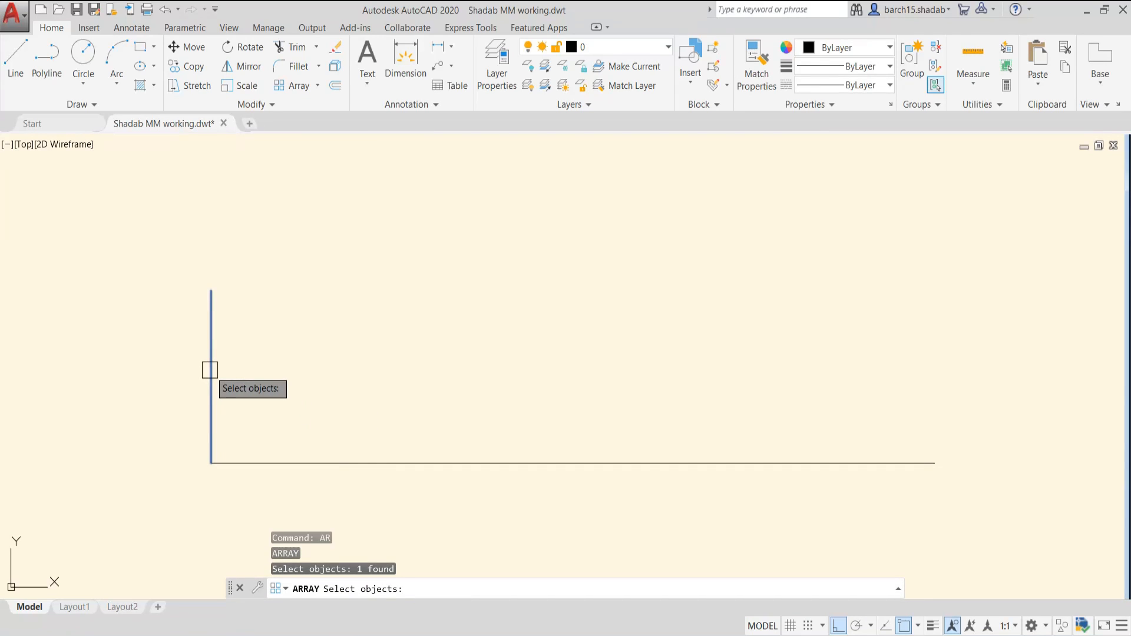
pyautogui.rightClick(340, 343)
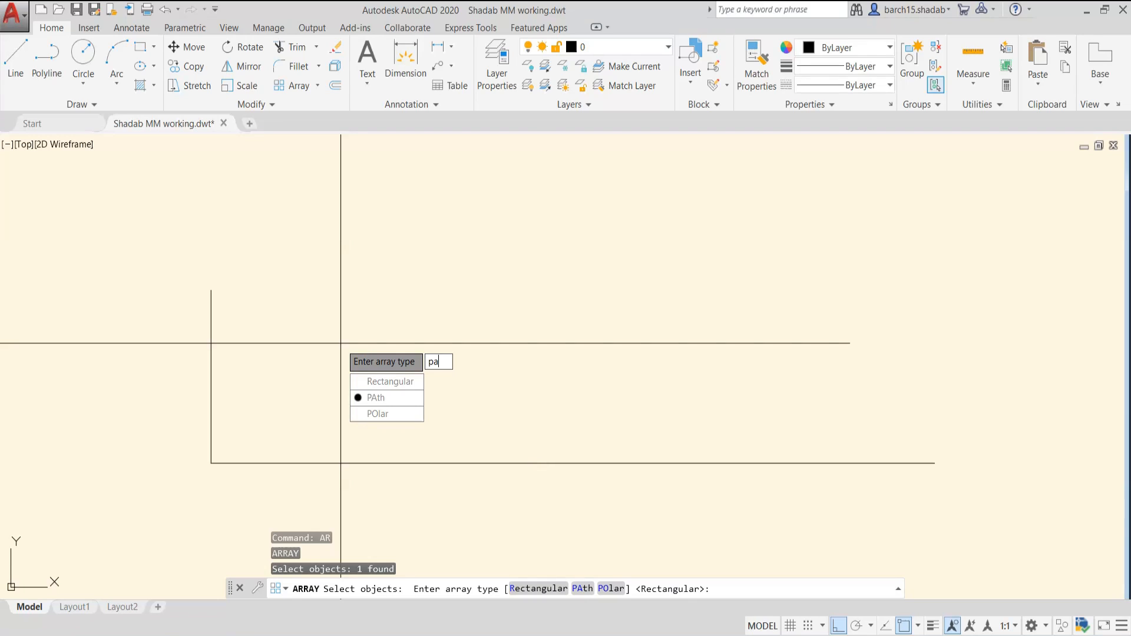
pyautogui.write('pa')
pyautogui.press('Return')
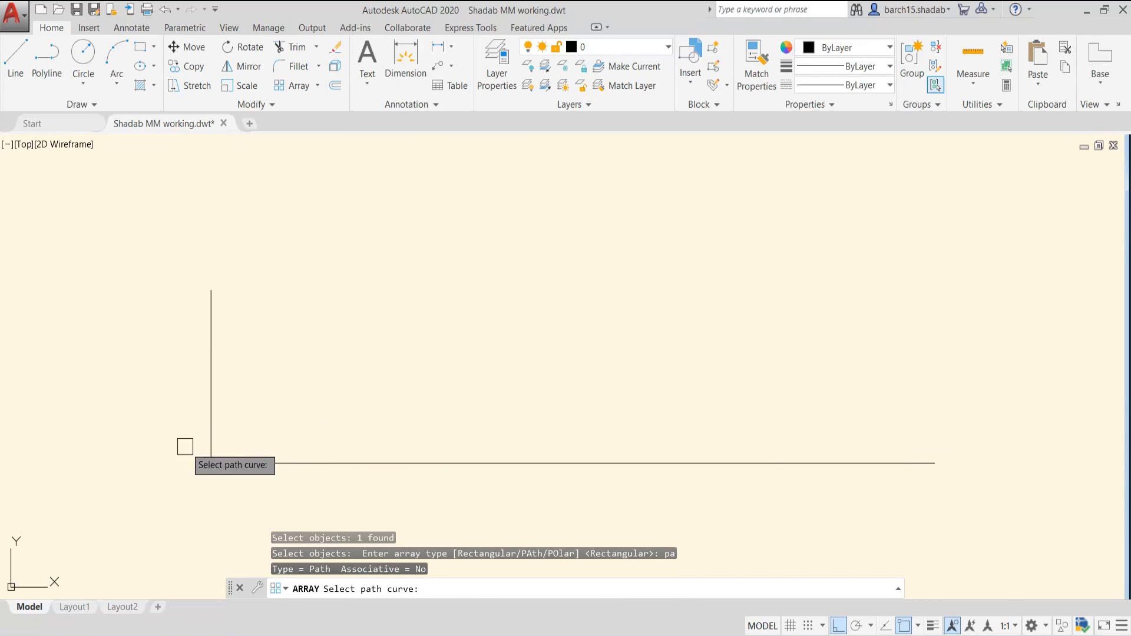
pyautogui.click(299, 459)
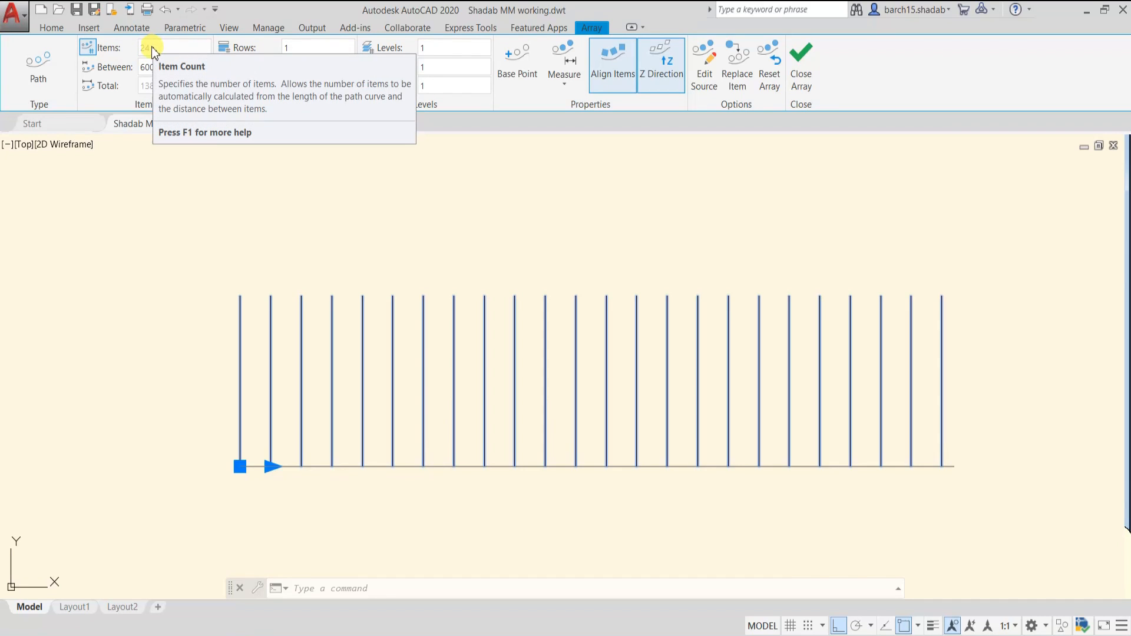
# - Set the path array to 15 items spaced 10000 apart and finish editing it
pyautogui.click(87, 48)
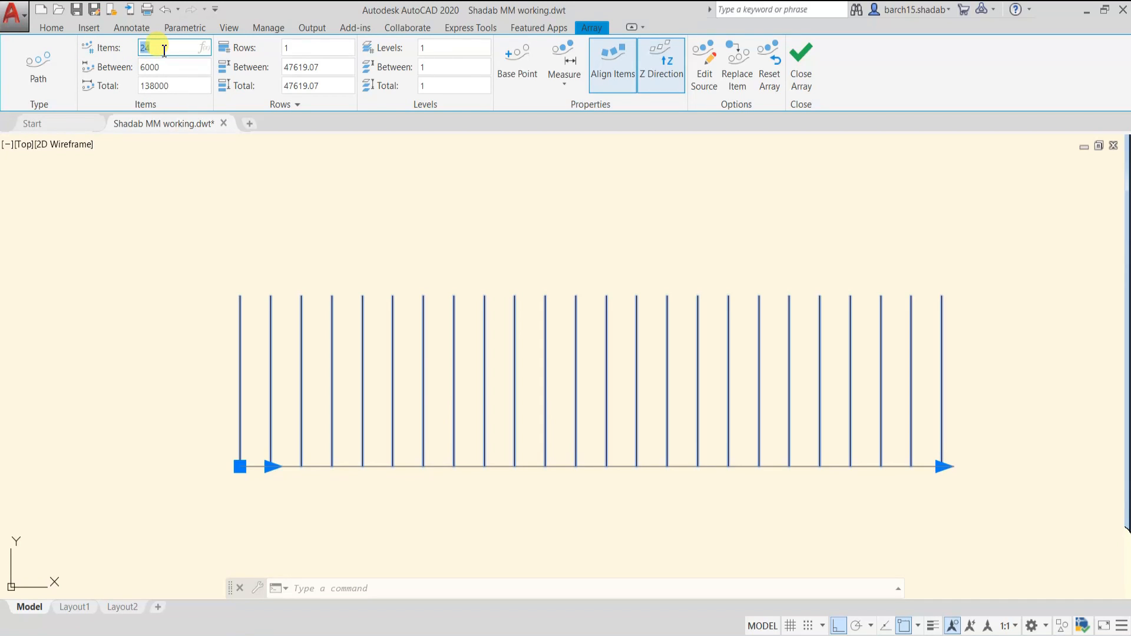
pyautogui.click(165, 50)
pyautogui.write('15')
pyautogui.press('Return')
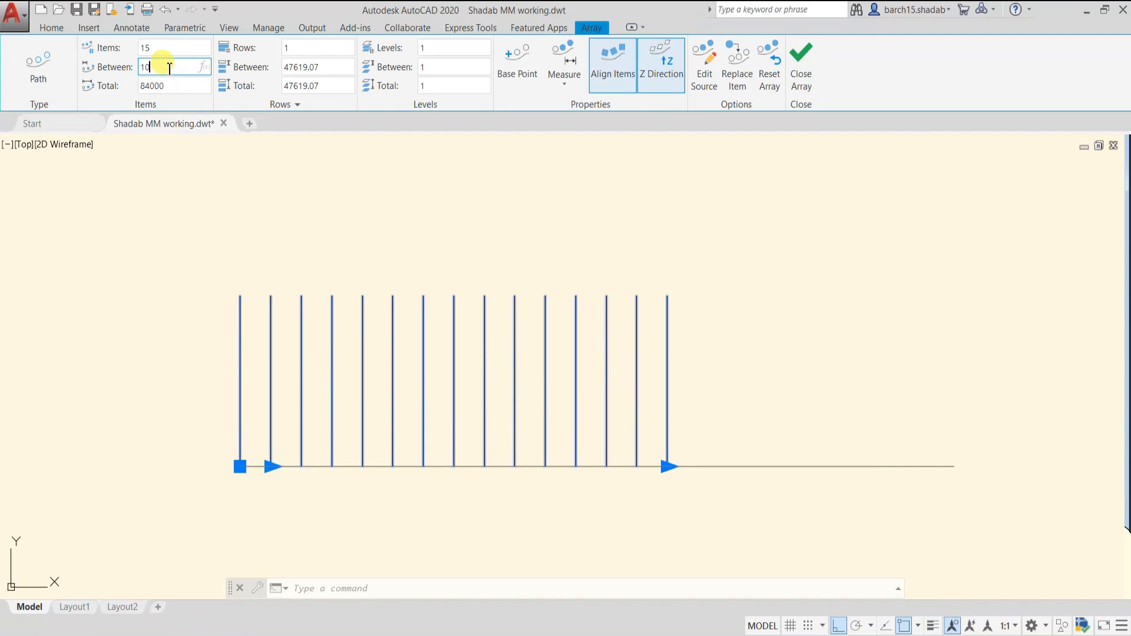
pyautogui.press('Return')
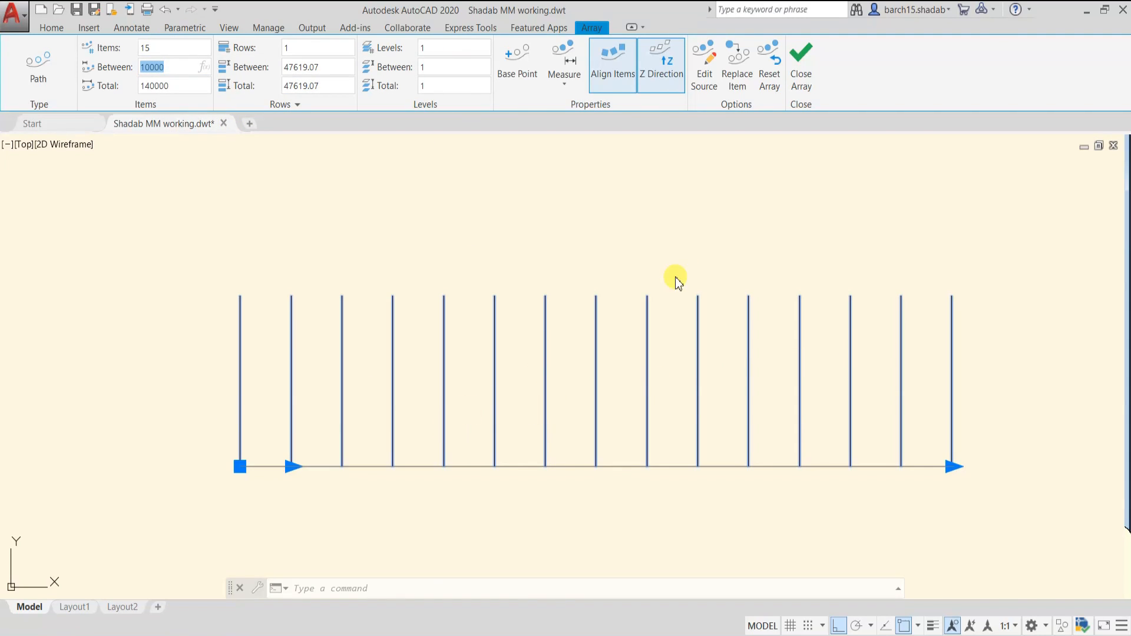
pyautogui.click(800, 80)
# - Try erasing the path array together with its horizontal path line, and undo the erasure
pyautogui.scroll(-4, 707, 341)
pyautogui.moveTo(707, 341); pyautogui.dragTo(606, 371, button='middle')
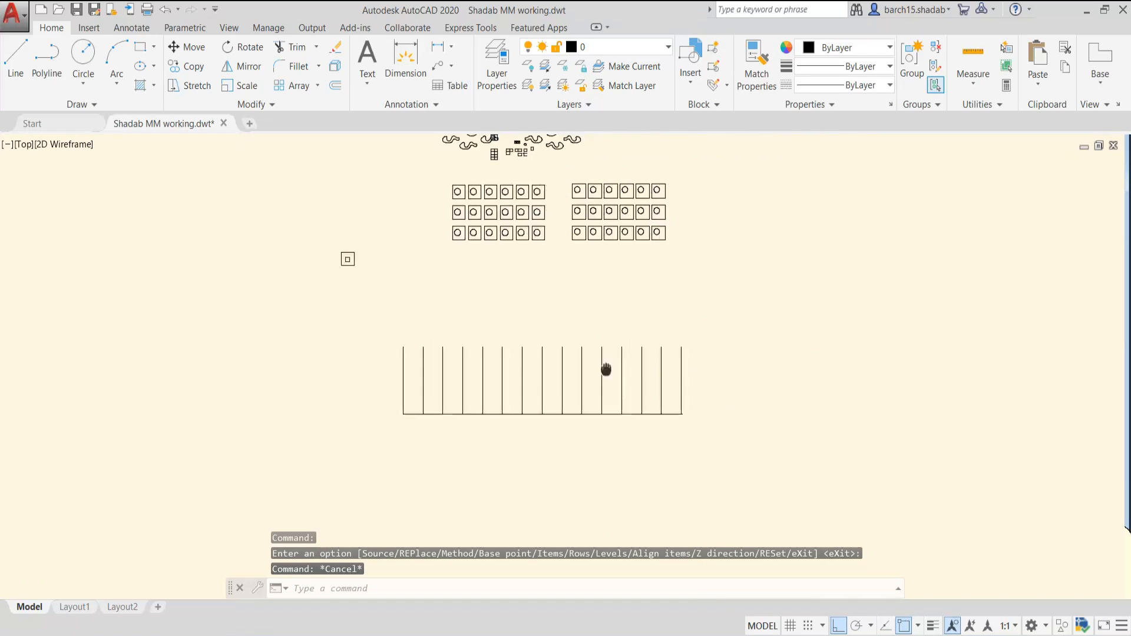
pyautogui.click(711, 391)
pyautogui.click(630, 433)
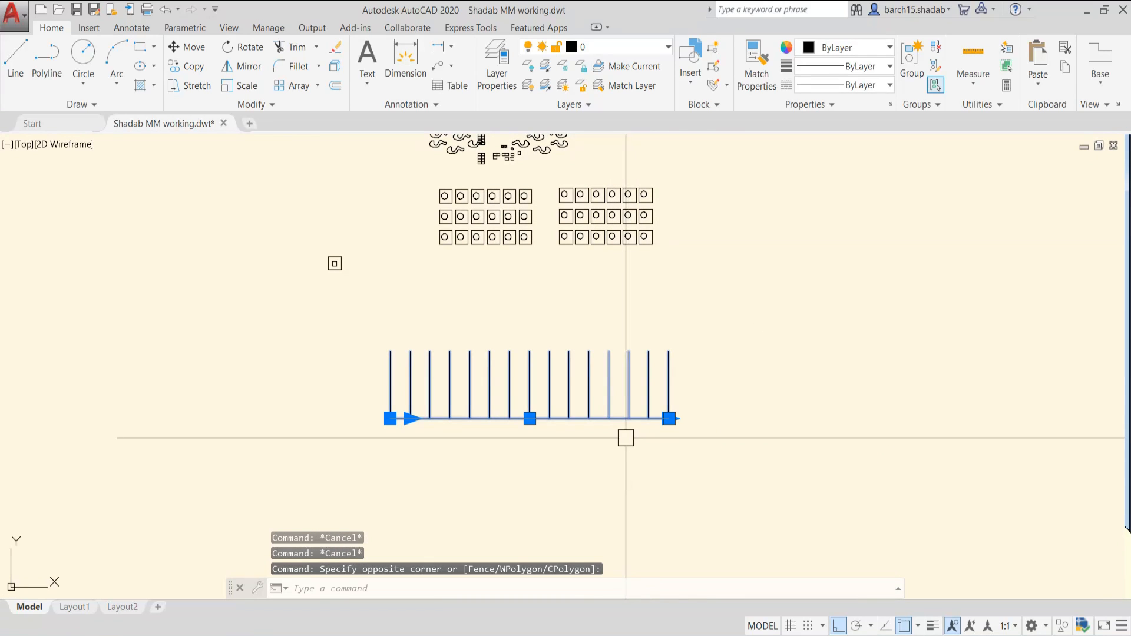
pyautogui.write('E')
pyautogui.press('Return')
pyautogui.press('Escape')
pyautogui.press('Escape')
pyautogui.hotkey('ctrl', 'z')
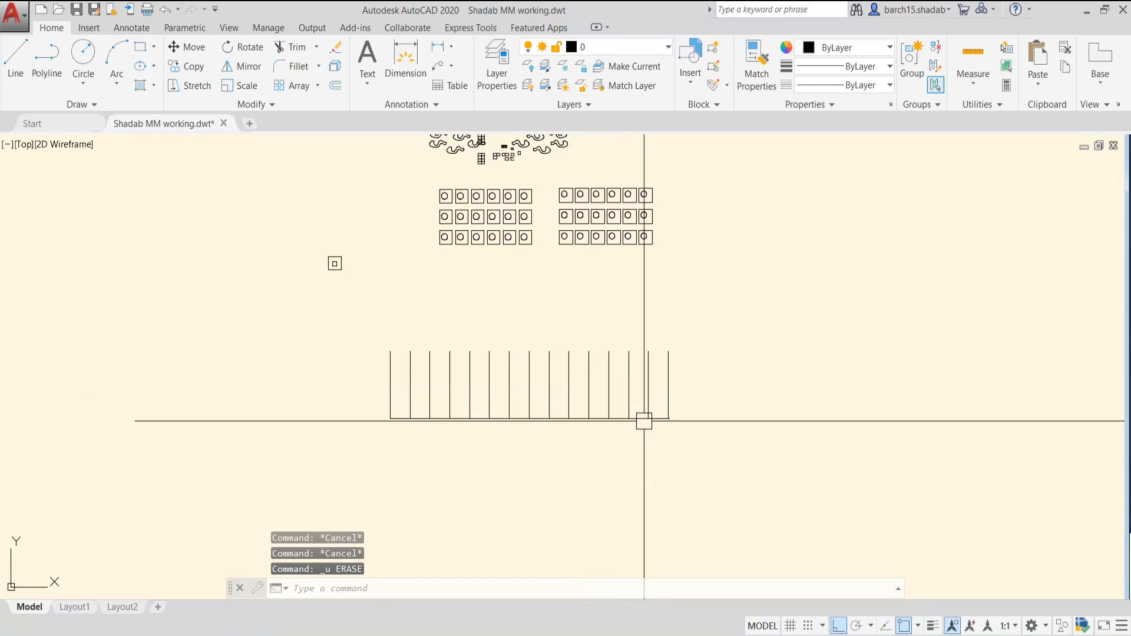
# - Create an associative polar array of the square and its inner circle, centred on the square's lower-left corner
pyautogui.scroll(3, 612, 428)
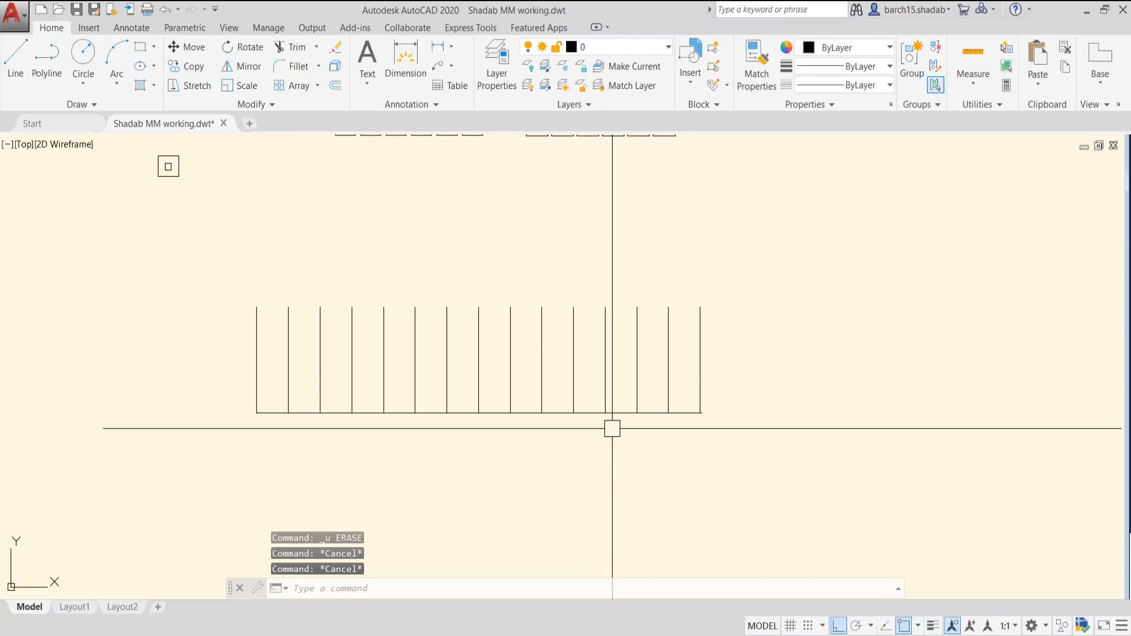
pyautogui.scroll(-3, 612, 428)
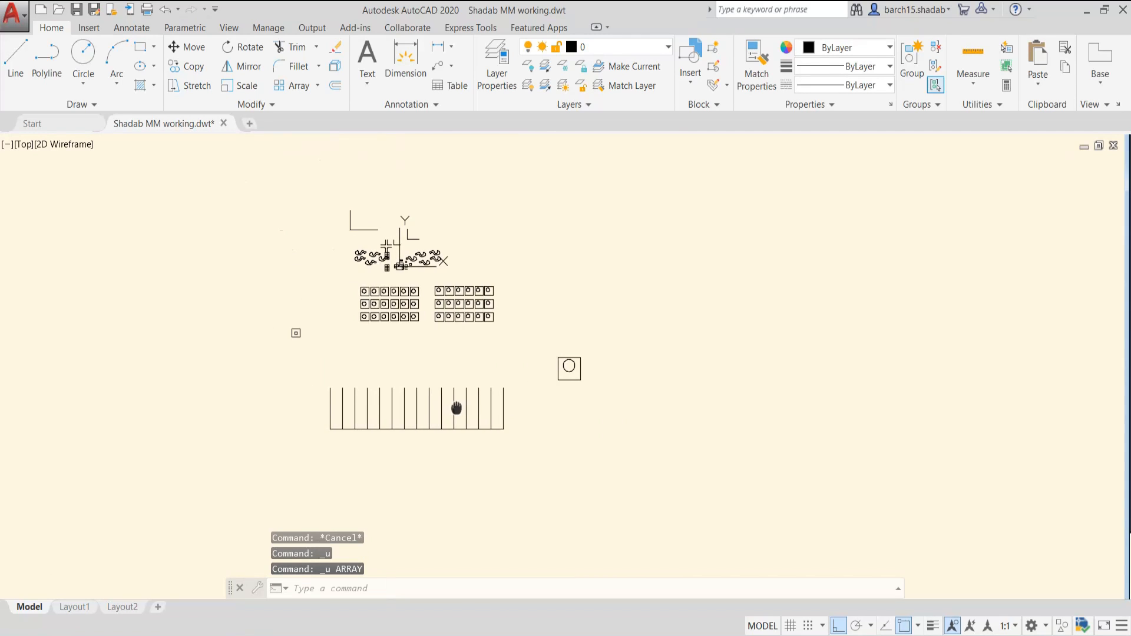
pyautogui.scroll(5, 520, 384)
pyautogui.moveTo(682, 345); pyautogui.dragTo(596, 417, button='middle')
pyautogui.click(689, 485)
pyautogui.click(518, 297)
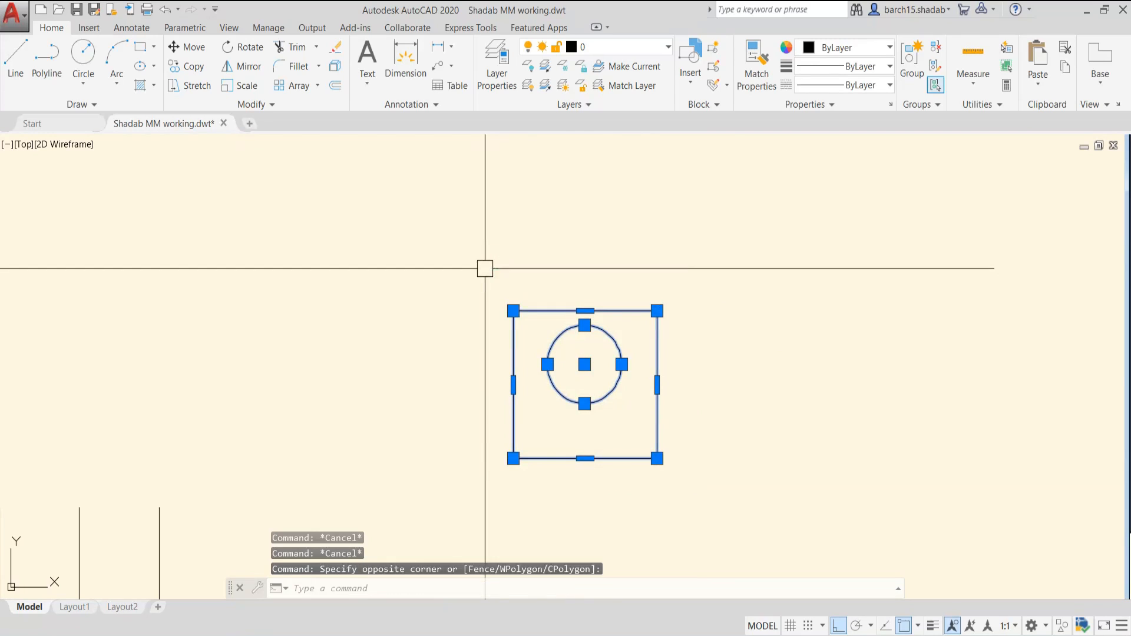
pyautogui.write('AR')
pyautogui.press('Return')
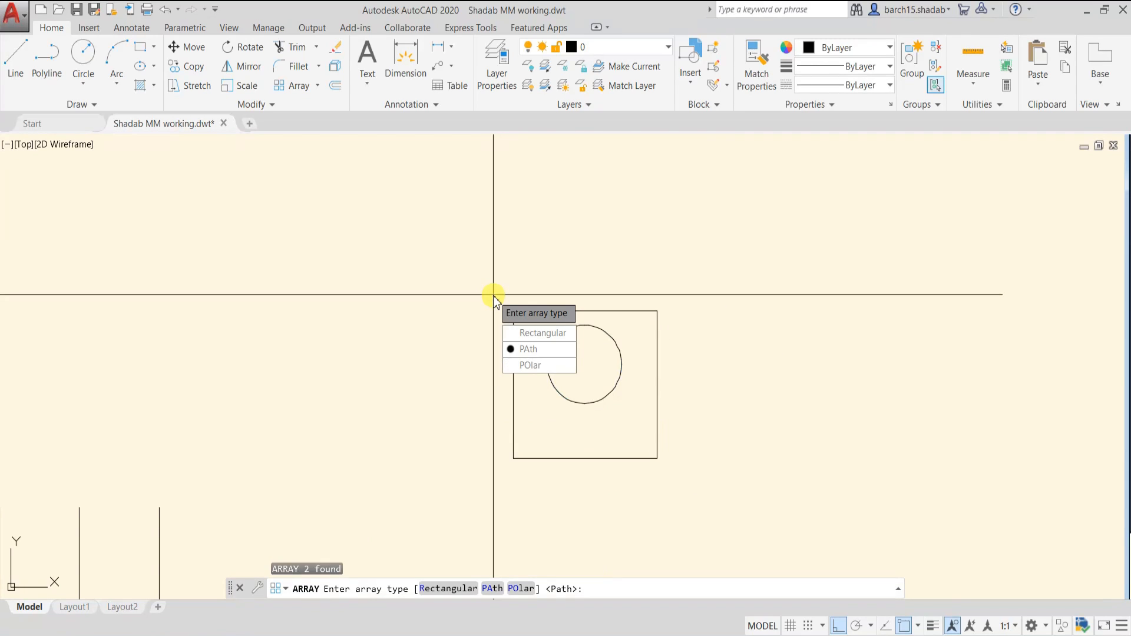
pyautogui.click(528, 365)
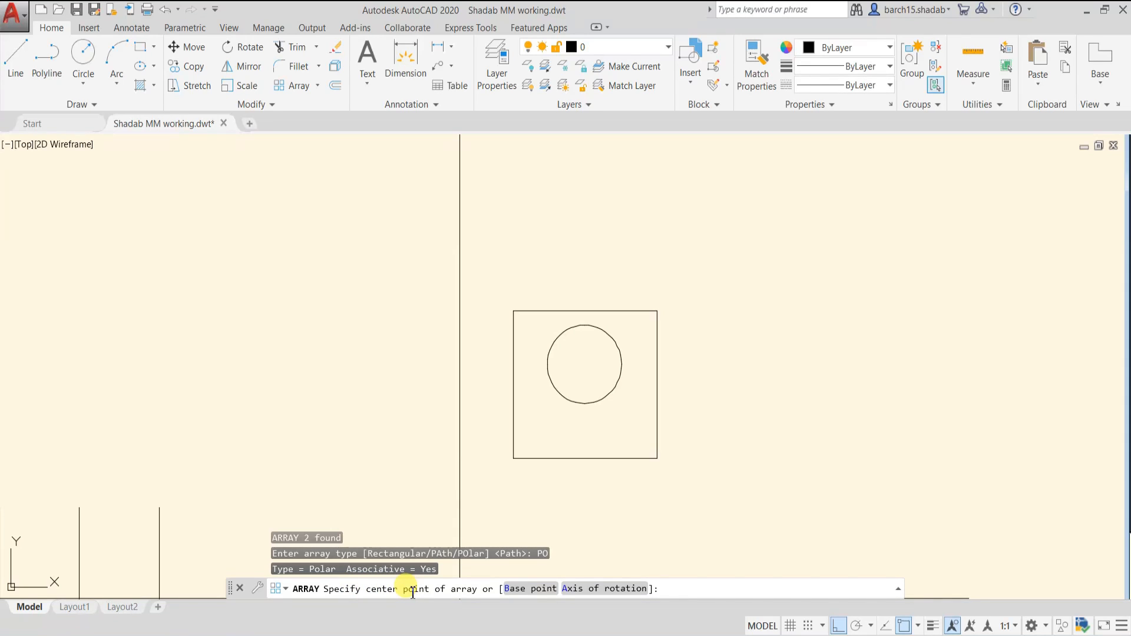
pyautogui.click(513, 458)
pyautogui.scroll(-2, 513, 456)
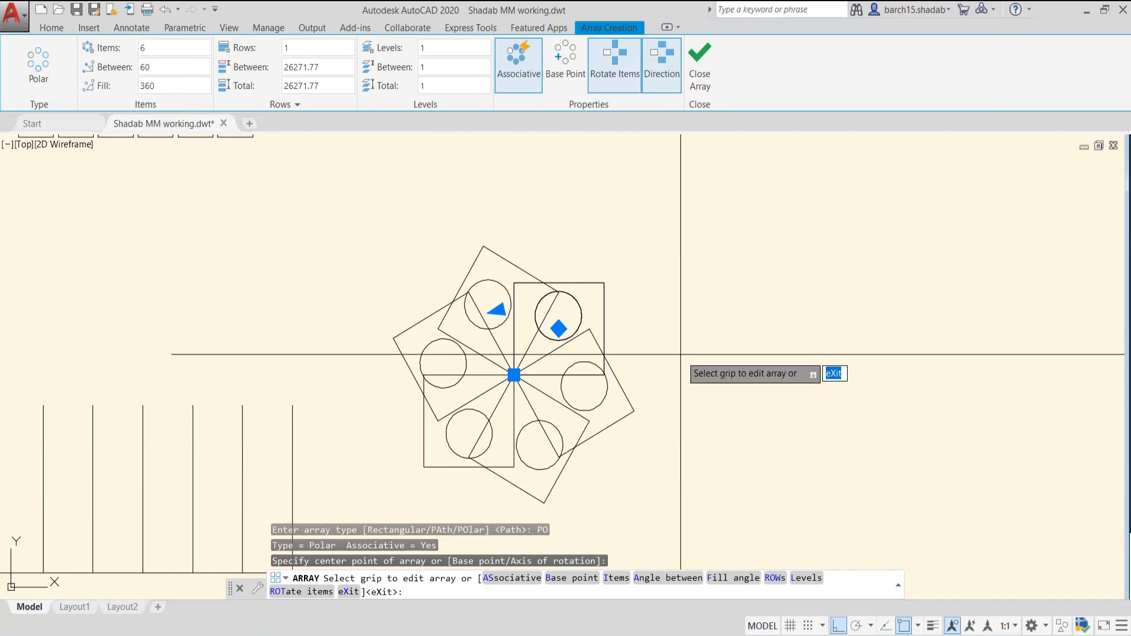
pyautogui.moveTo(679, 354); pyautogui.dragTo(502, 379, button='middle')
pyautogui.press('Escape')
pyautogui.press('Escape')
pyautogui.press('Escape')
# - Draw a short horizontal line in the empty area to the right of the polar array of squares
pyautogui.moveTo(599, 371); pyautogui.dragTo(535, 383, button='middle')
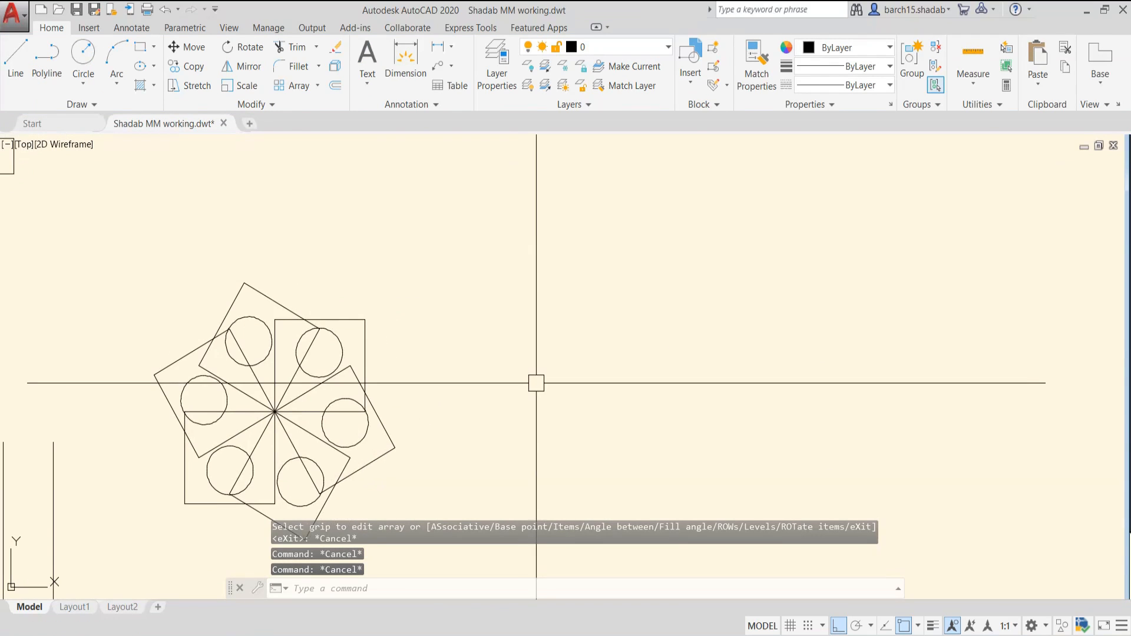
pyautogui.write('l')
pyautogui.press('Return')
pyautogui.click(611, 358)
pyautogui.click(753, 351)
pyautogui.press('Escape')
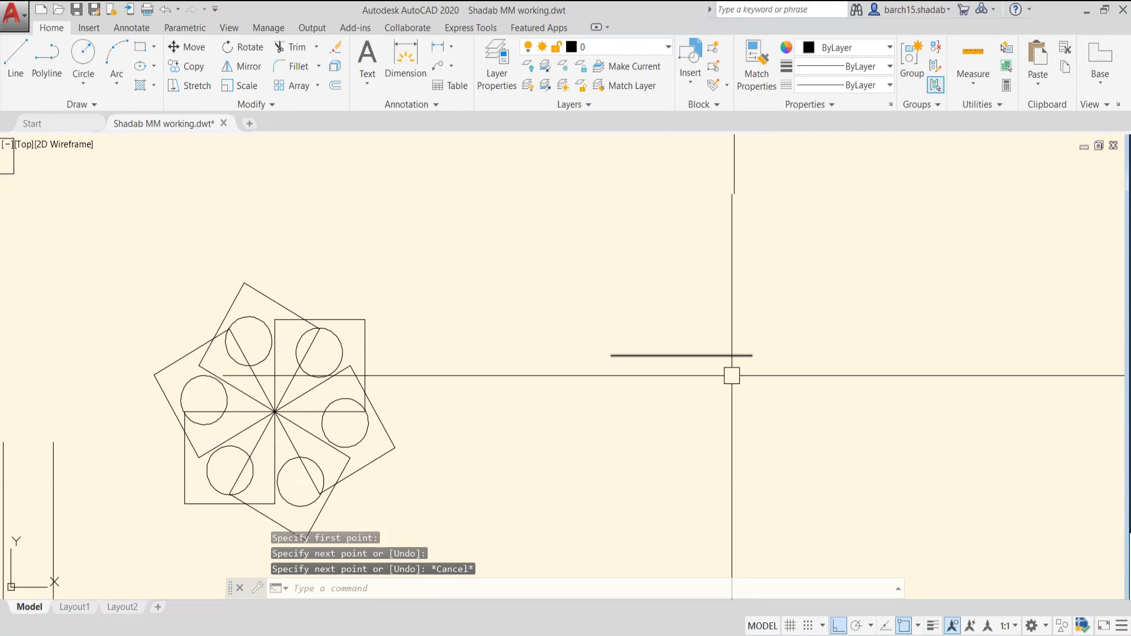
# - Create a polar array of the new horizontal line, centred on its left endpoint
pyautogui.moveTo(718, 378); pyautogui.dragTo(685, 412, button='middle')
pyautogui.click(676, 390)
pyautogui.write('ar')
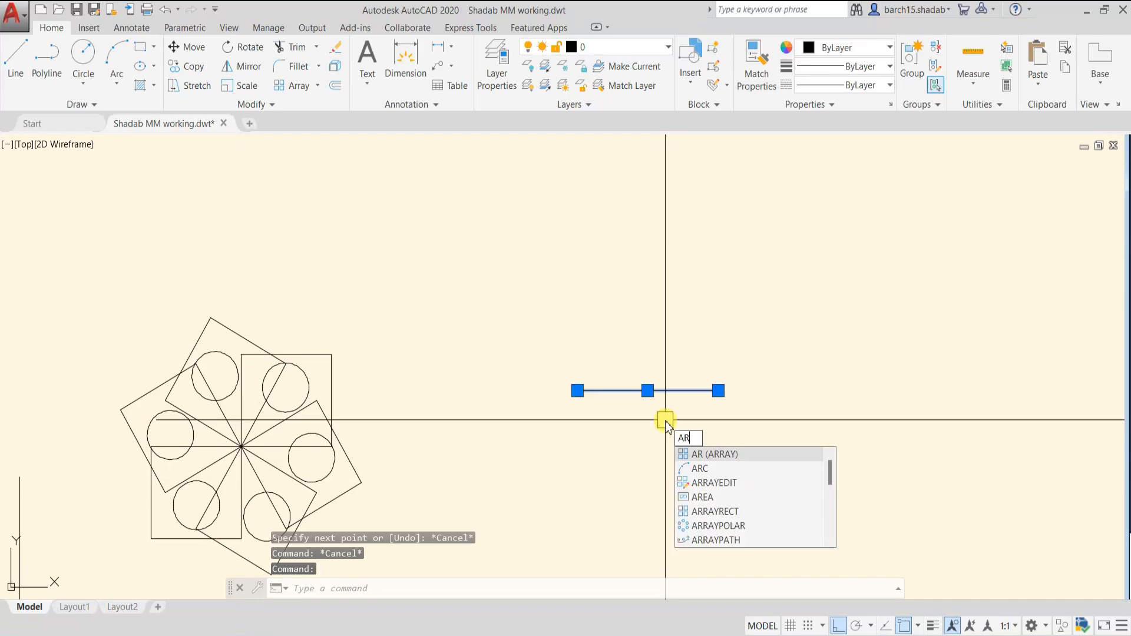
pyautogui.press('Return')
pyautogui.click(697, 488)
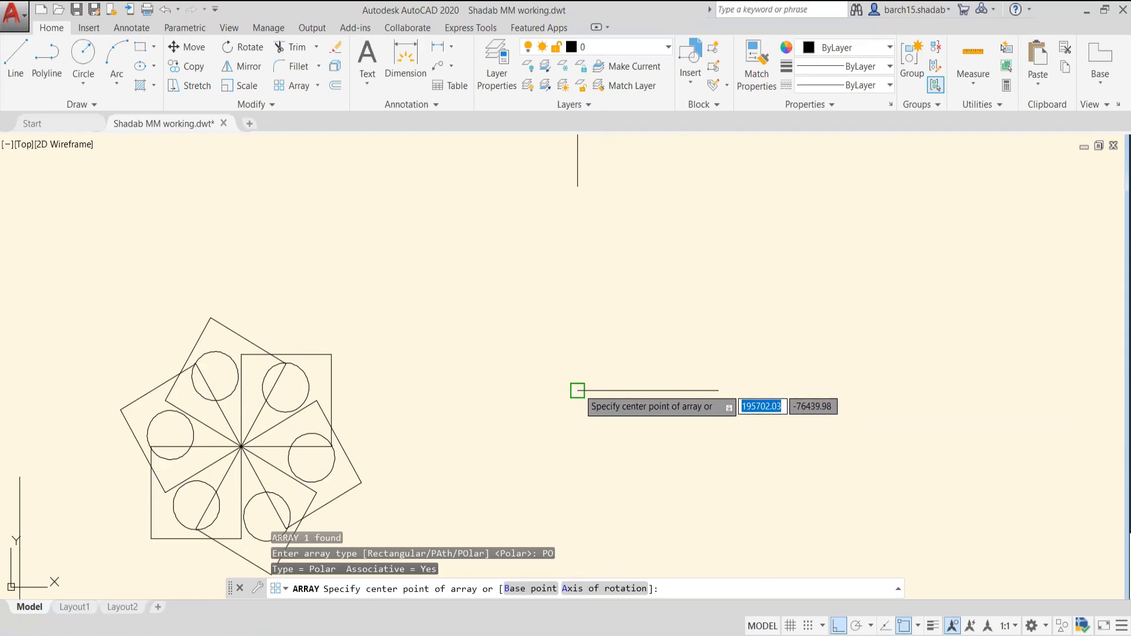
pyautogui.click(578, 390)
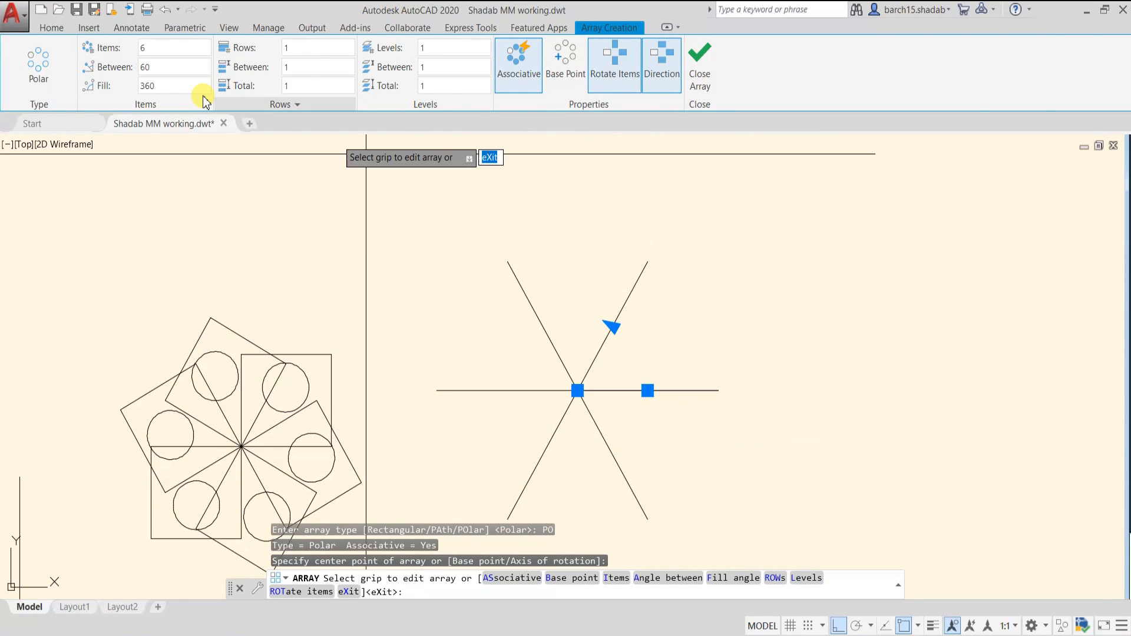
# - Set the line's polar array to 20 items
pyautogui.click(159, 49)
pyautogui.doubleClick(161, 49)
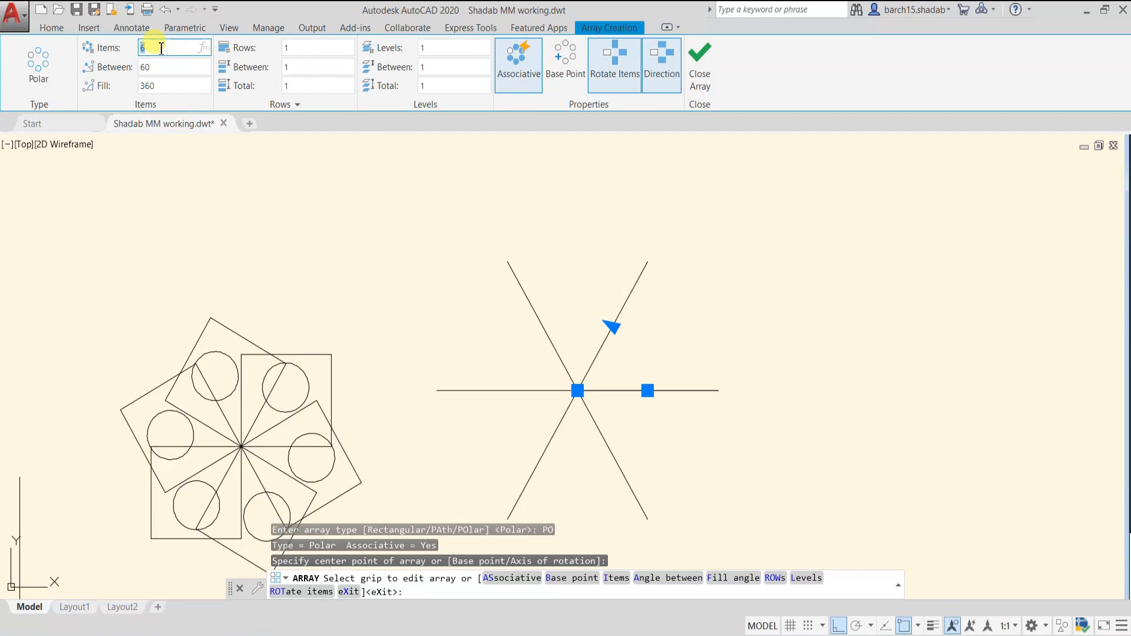
pyautogui.press('Return')
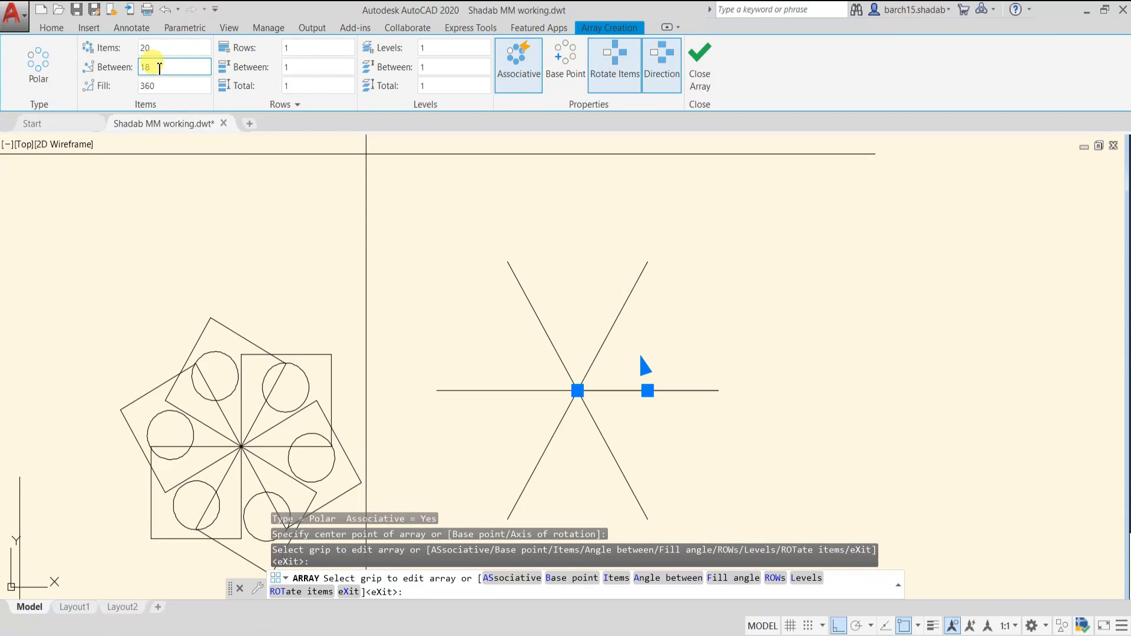
# - Try to set the angle between the polar array's lines to 20 degrees, and finish the array
pyautogui.doubleClick(160, 66)
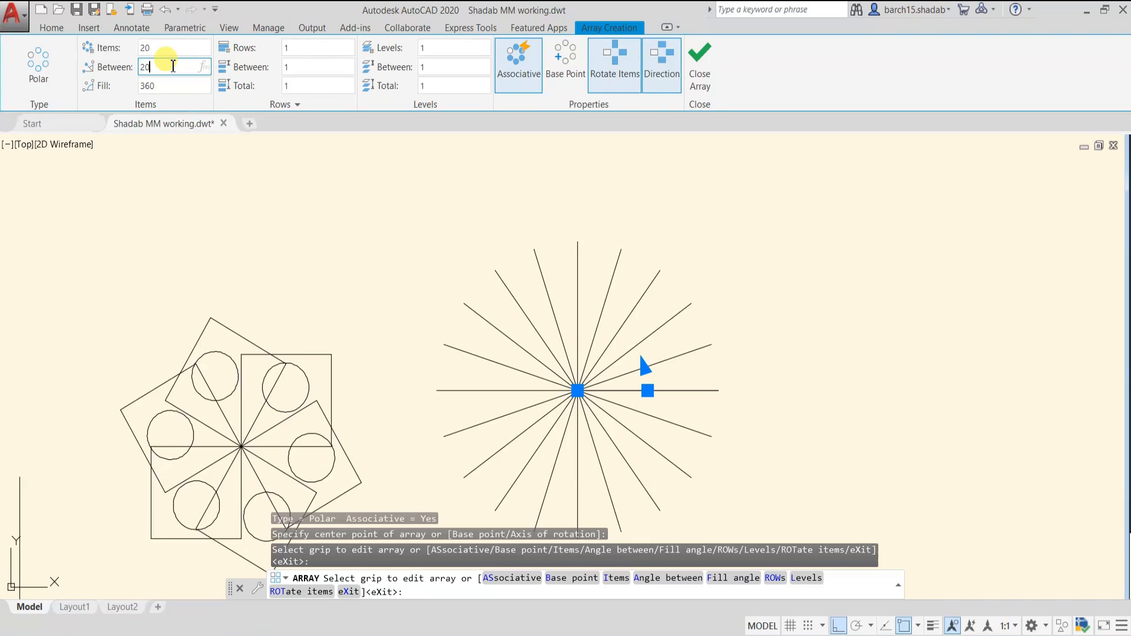
pyautogui.write('20')
pyautogui.press('Return')
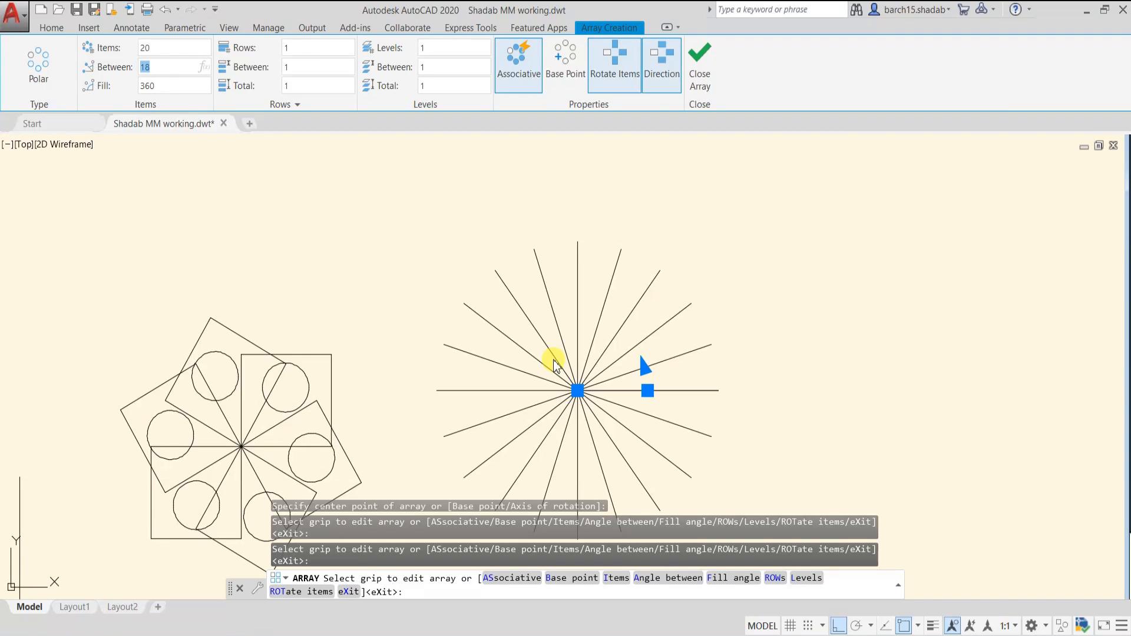
pyautogui.scroll(-5, 555, 365)
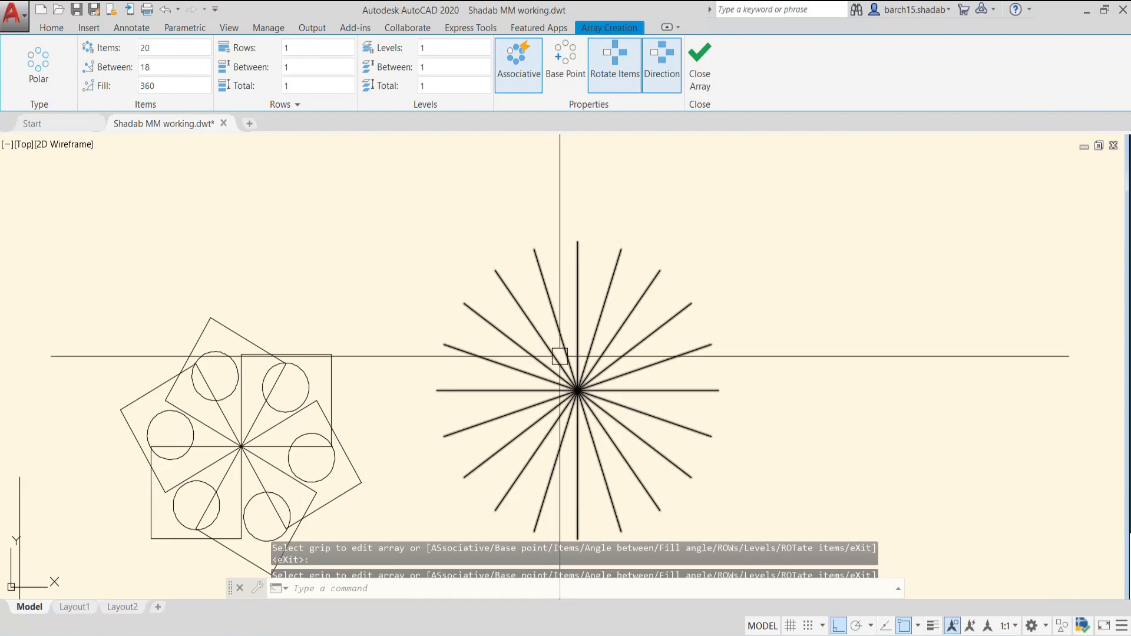
pyautogui.press('Escape')
# - Examine the finished polar, path and rectangular arrays across the drawing
pyautogui.scroll(4, 692, 413)
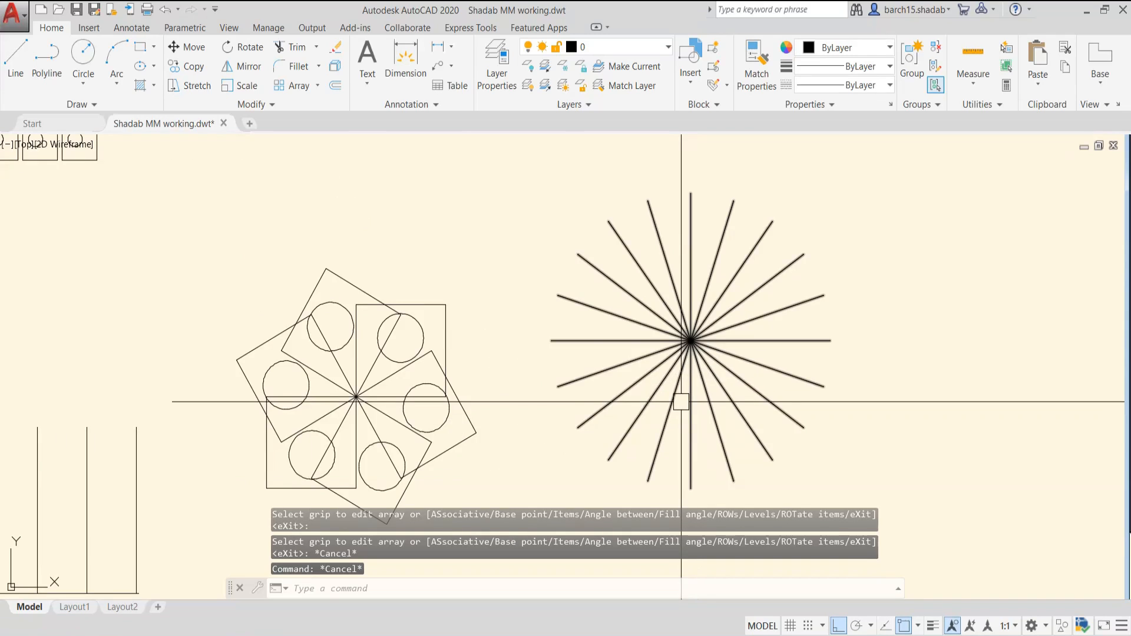
pyautogui.scroll(-4, 682, 399)
pyautogui.moveTo(520, 425); pyautogui.dragTo(683, 390, button='middle')
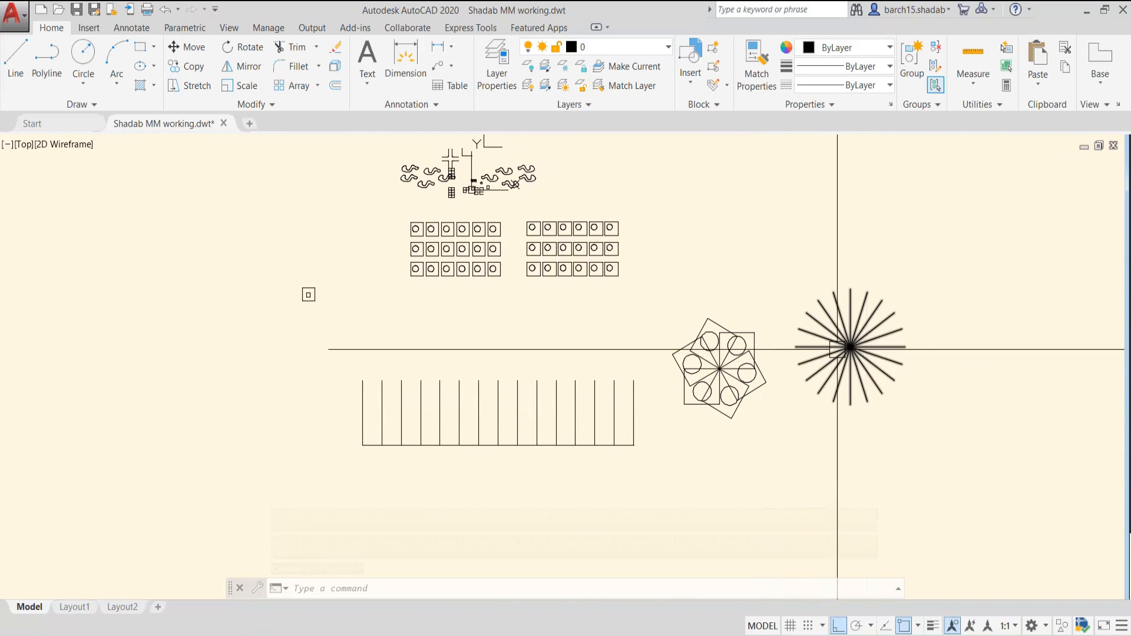
pyautogui.scroll(2, 612, 324)
pyautogui.scroll(-2, 451, 213)
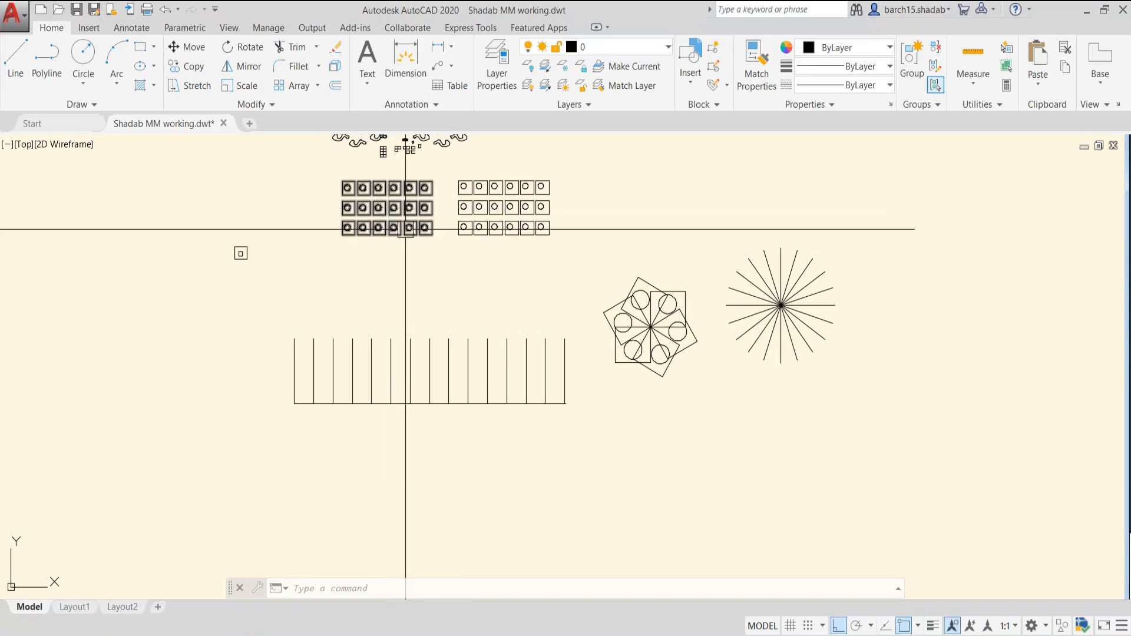
pyautogui.scroll(-1, 457, 374)
pyautogui.scroll(1, 475, 299)
pyautogui.scroll(4, 478, 300)
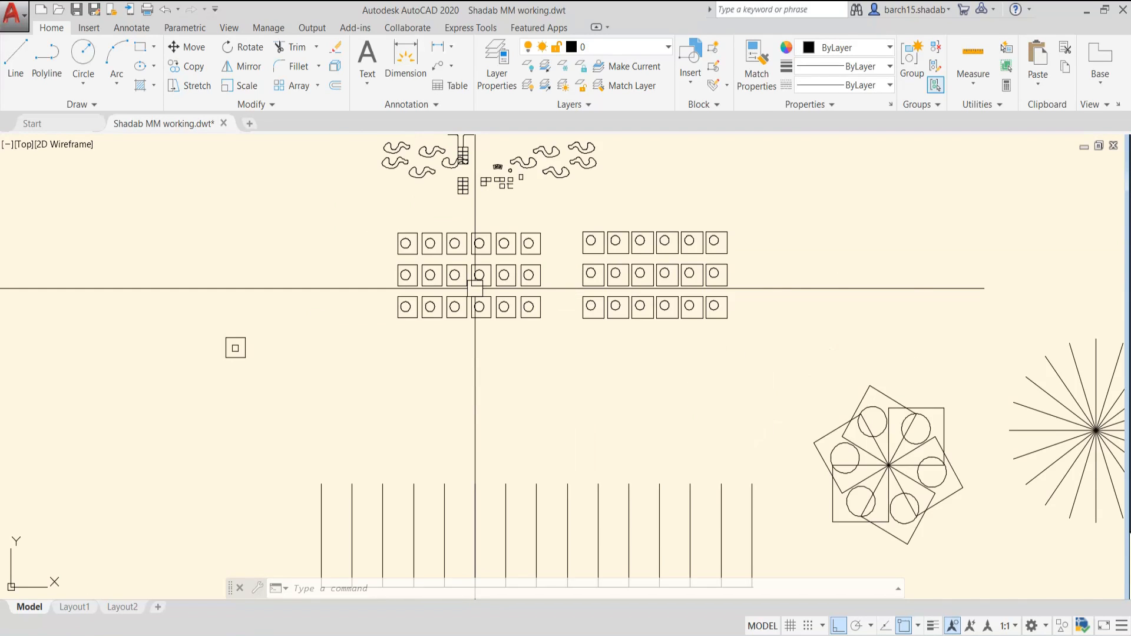
# - Inspect the array settings of the left rectangular array of squares and circles, and clear the selection
pyautogui.click(430, 314)
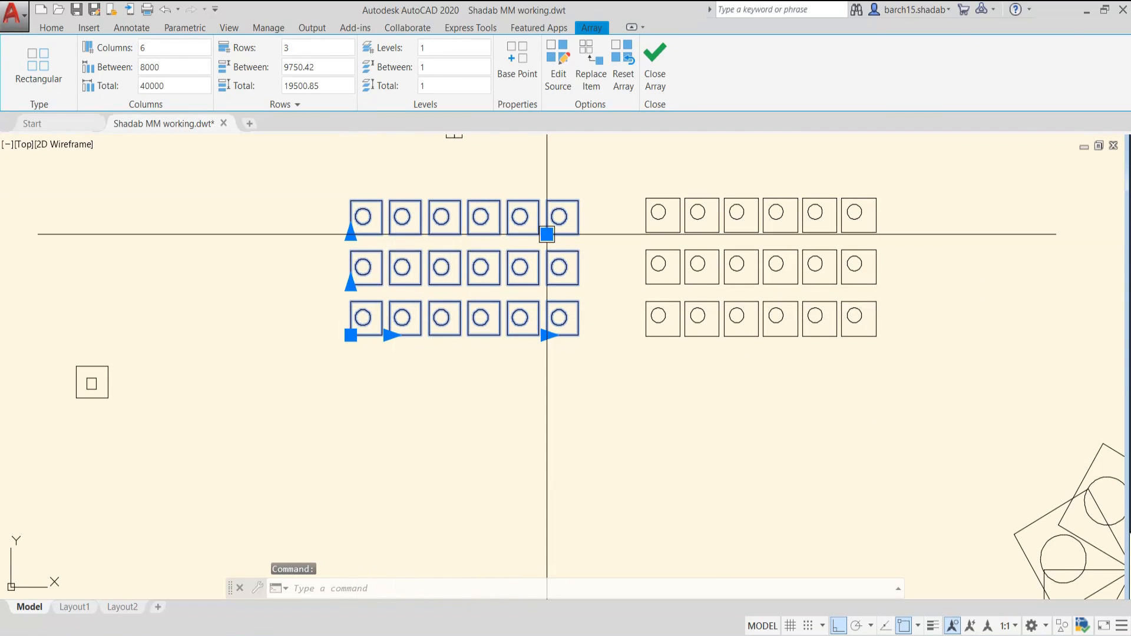
pyautogui.press('Escape')
pyautogui.press('Escape')
pyautogui.scroll(-2, 388, 371)
pyautogui.moveTo(389, 371); pyautogui.dragTo(424, 373, button='middle')
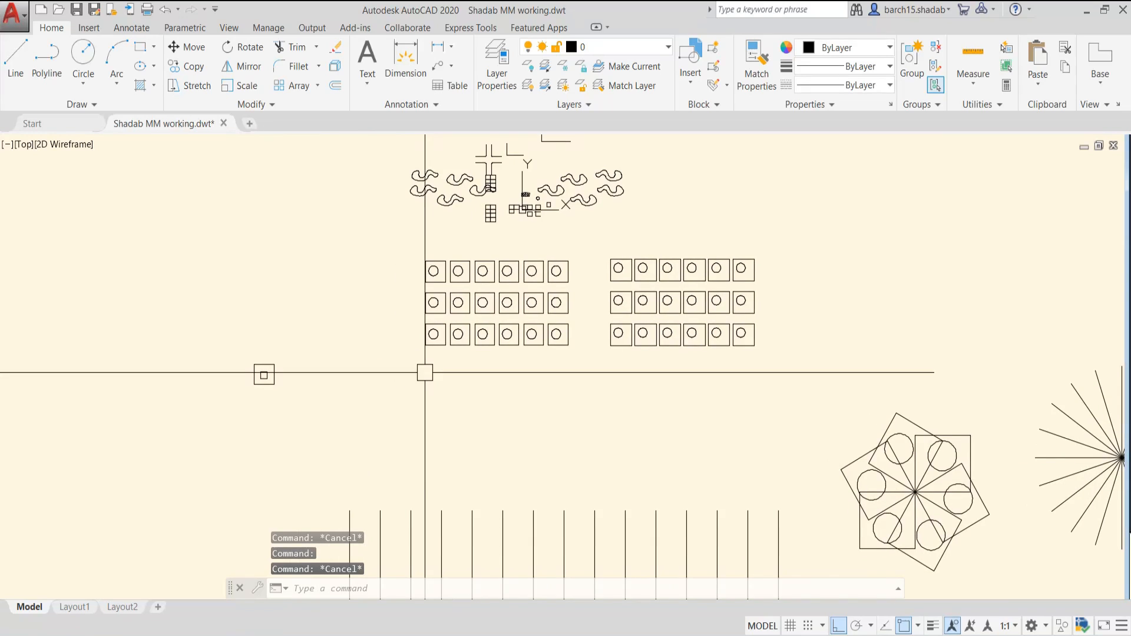
# - Examine the two rectangular arrays of squares with circles and the separate nested-squares shape beside them
pyautogui.scroll(2, 391, 379)
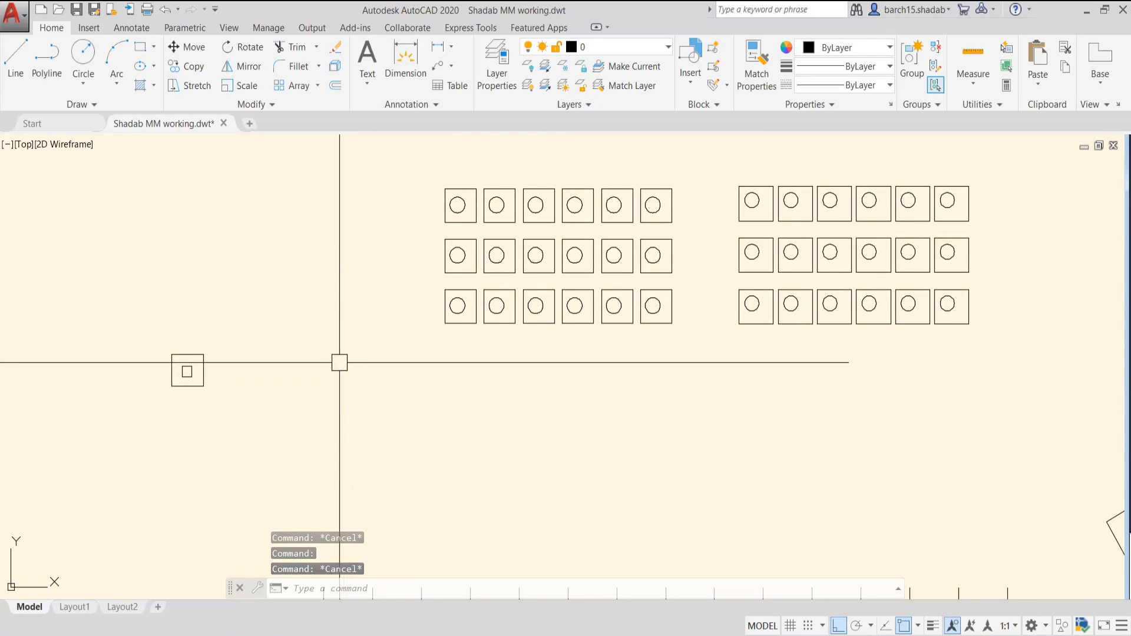
pyautogui.moveTo(448, 331)
pyautogui.mouseDown(button='middle')
pyautogui.moveTo(383, 361)
pyautogui.moveTo(367, 401)
pyautogui.moveTo(384, 422)
pyautogui.moveTo(393, 412)
pyautogui.mouseUp(button='middle')
pyautogui.scroll(-4, 412, 351)
pyautogui.scroll(3, 406, 363)
pyautogui.scroll(-1, 404, 366)
pyautogui.scroll(2, 367, 398)
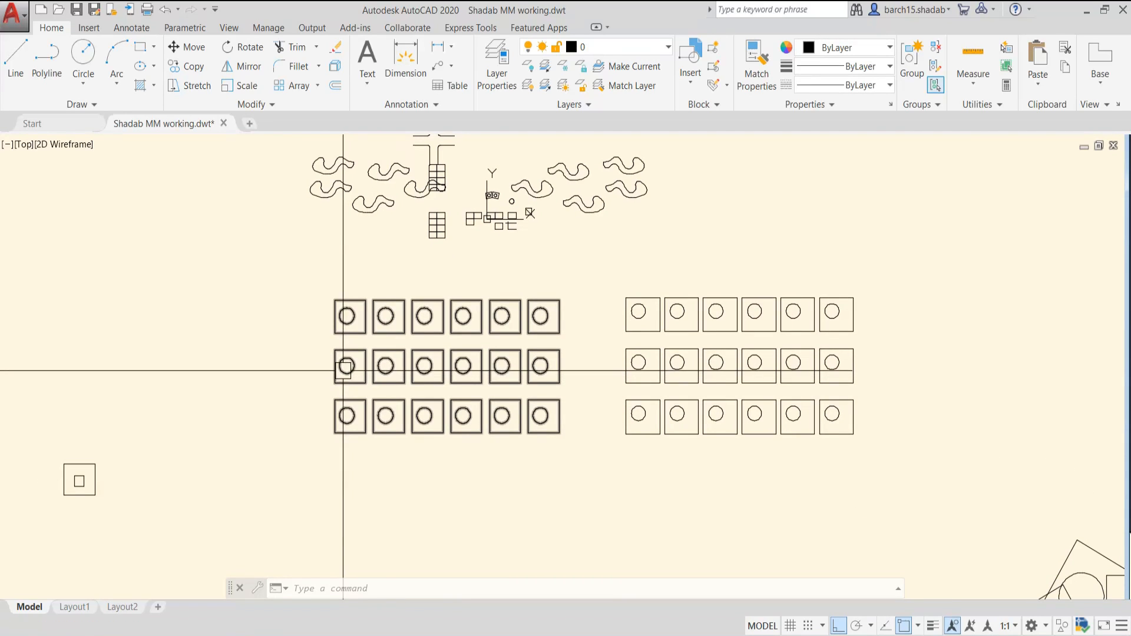
pyautogui.scroll(4, 363, 431)
pyautogui.scroll(-4, 324, 400)
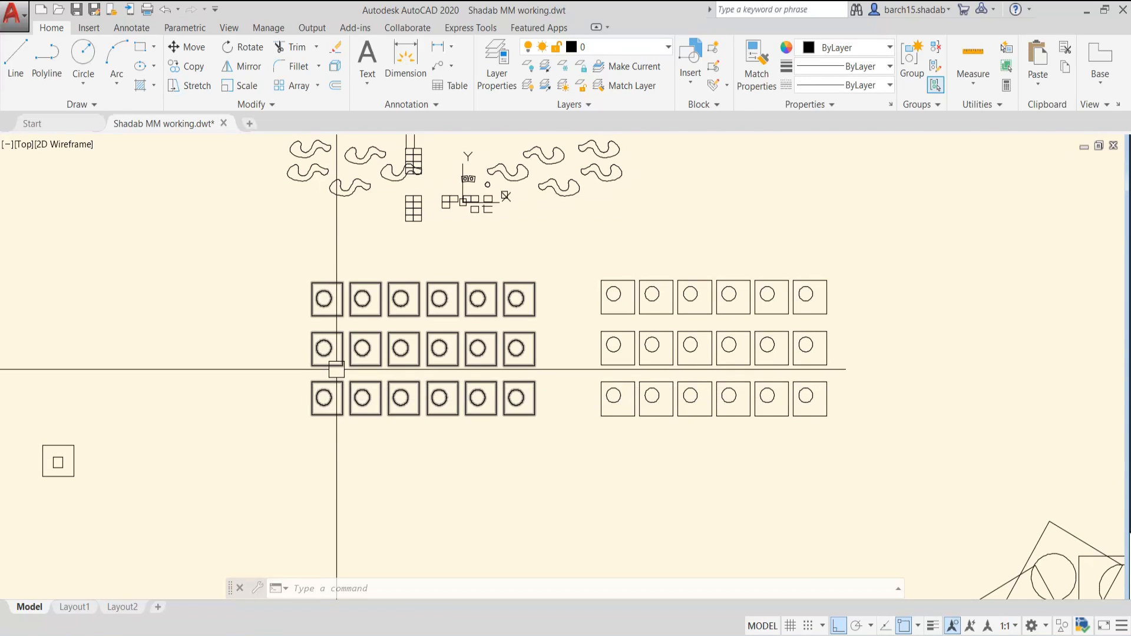
pyautogui.moveTo(336, 368); pyautogui.dragTo(436, 331, button='middle')
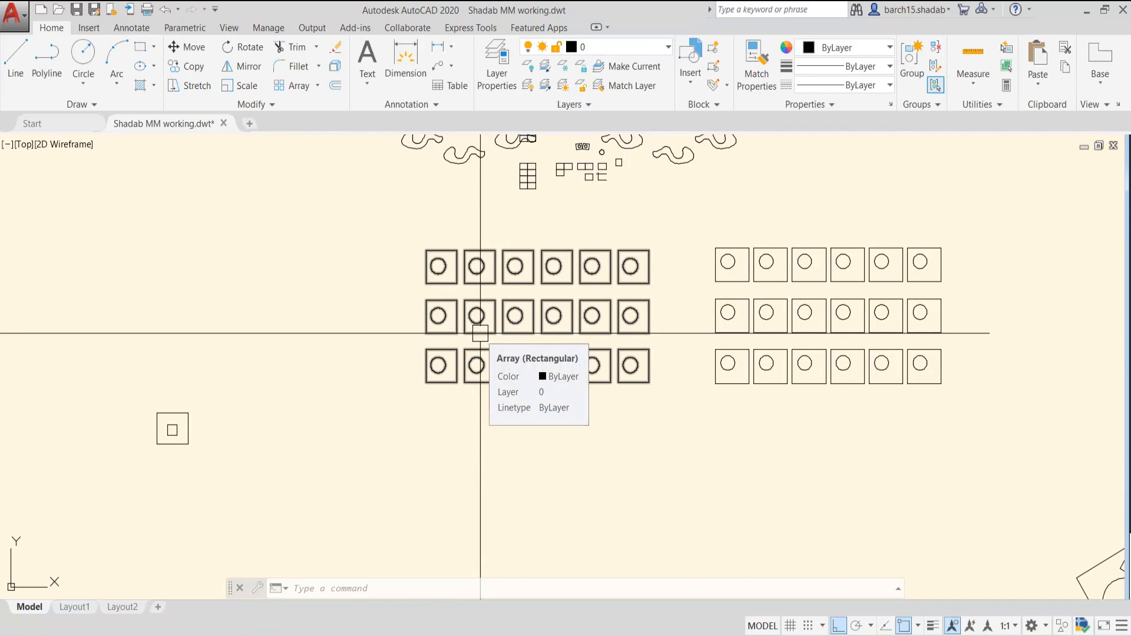
pyautogui.moveTo(481, 334); pyautogui.dragTo(458, 311, button='middle')
# - Start Replace Item on the left rectangular array, using the two separate nested squares as replacement objects and their lower-left corner as base point
pyautogui.click(467, 310)
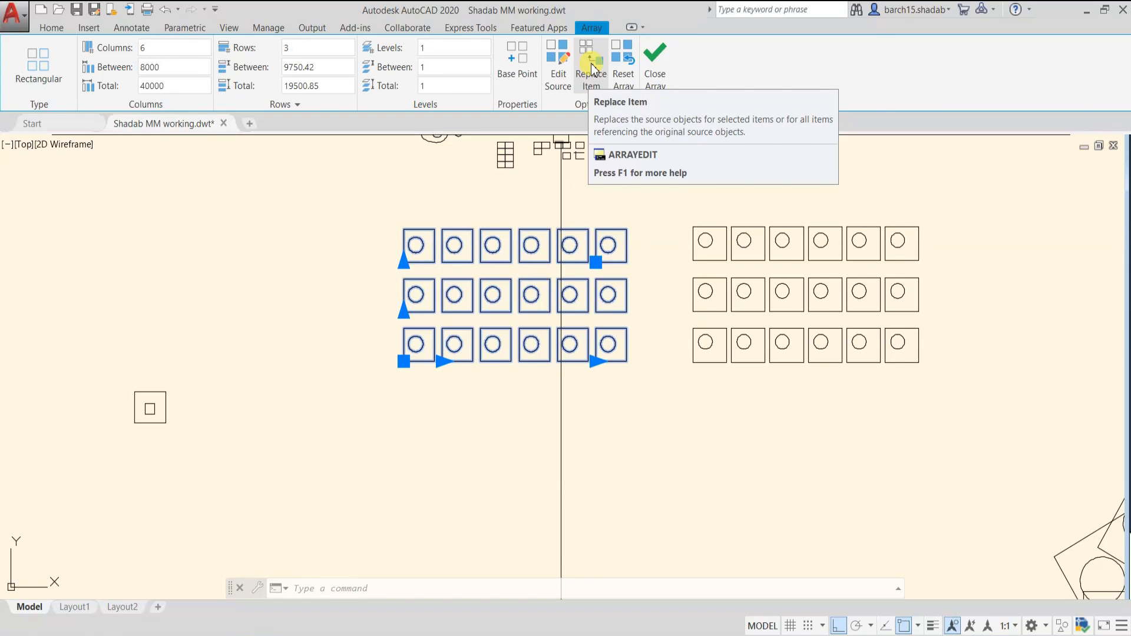
pyautogui.click(591, 68)
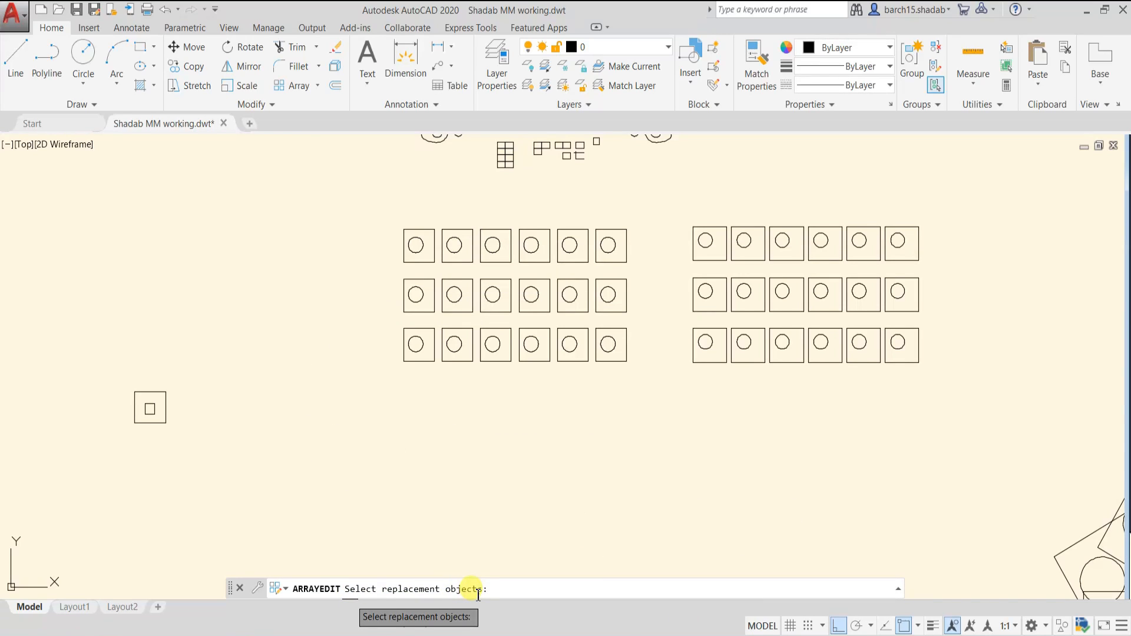
pyautogui.click(191, 363)
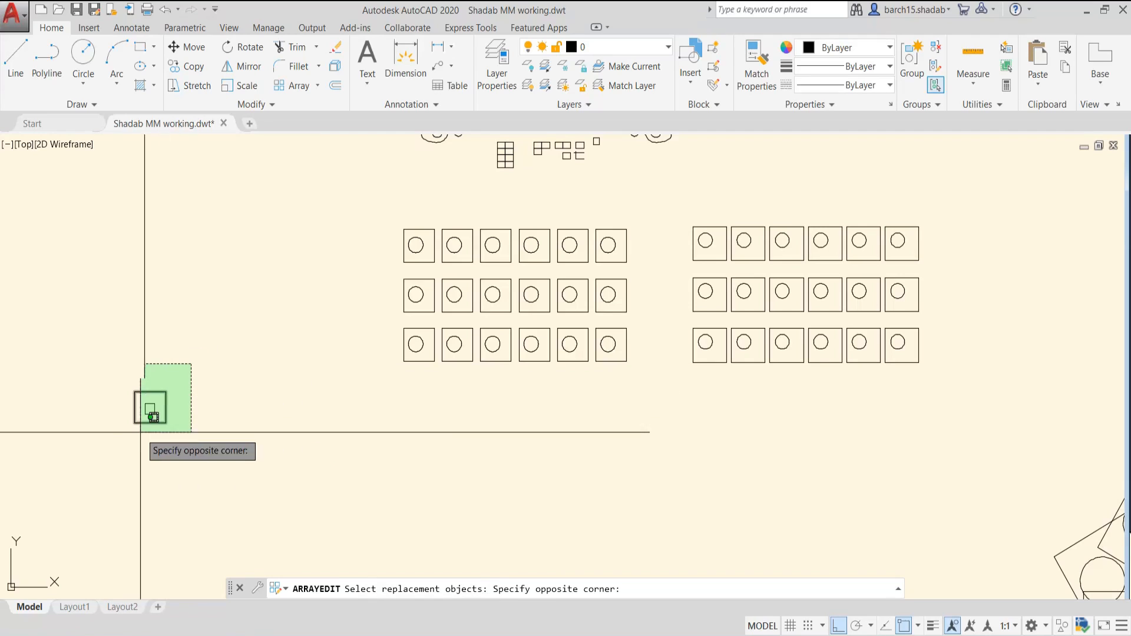
pyautogui.click(118, 454)
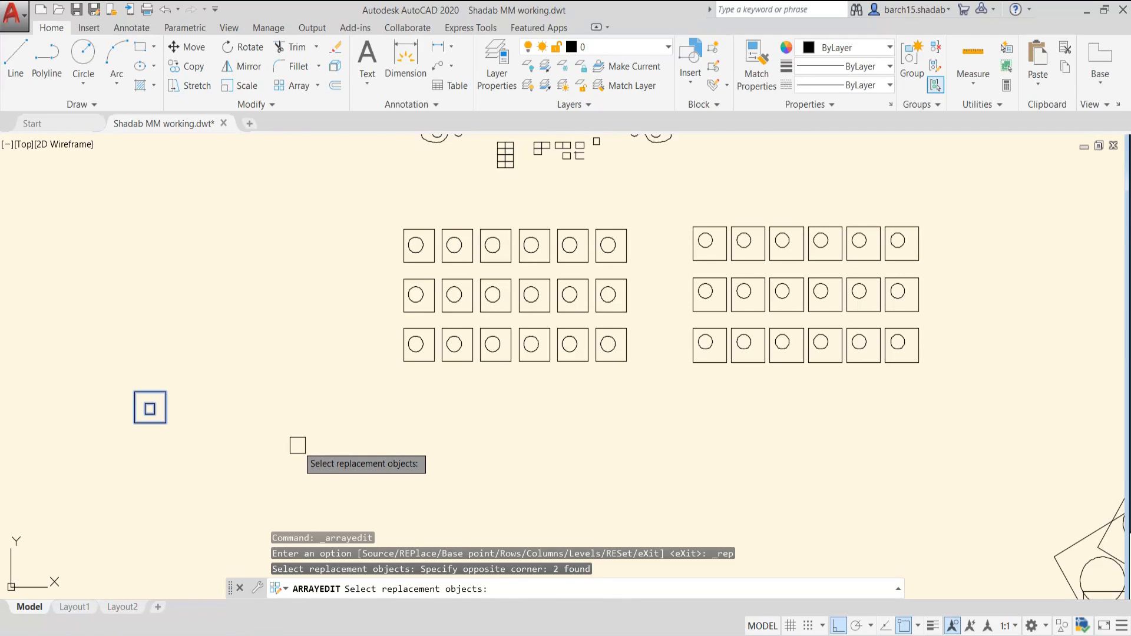
pyautogui.press('Return')
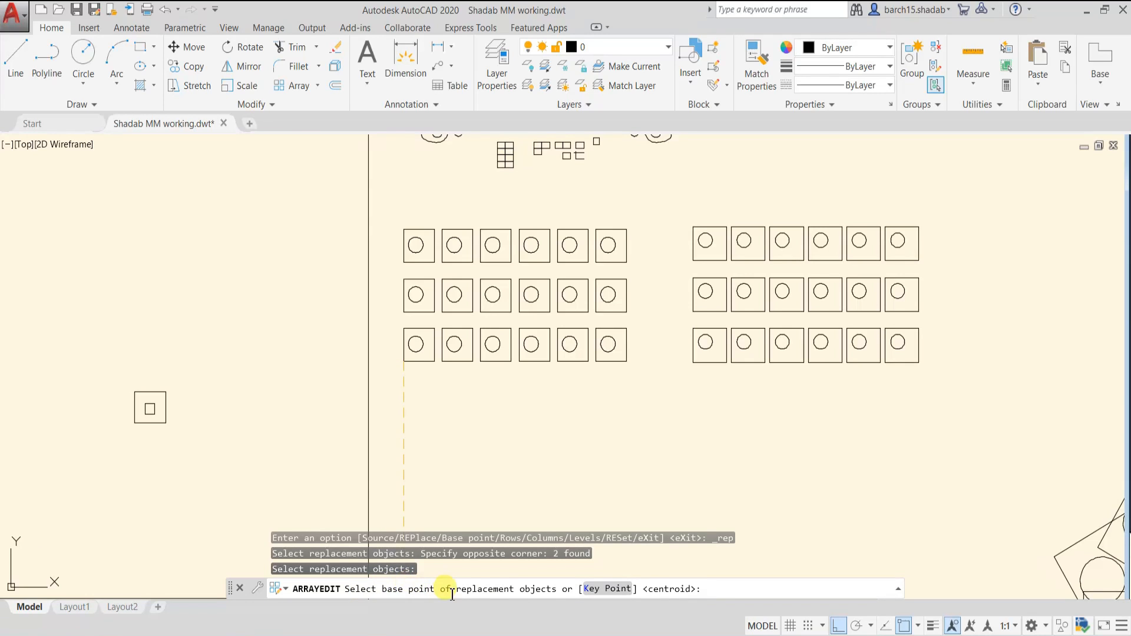
pyautogui.scroll(3, 117, 428)
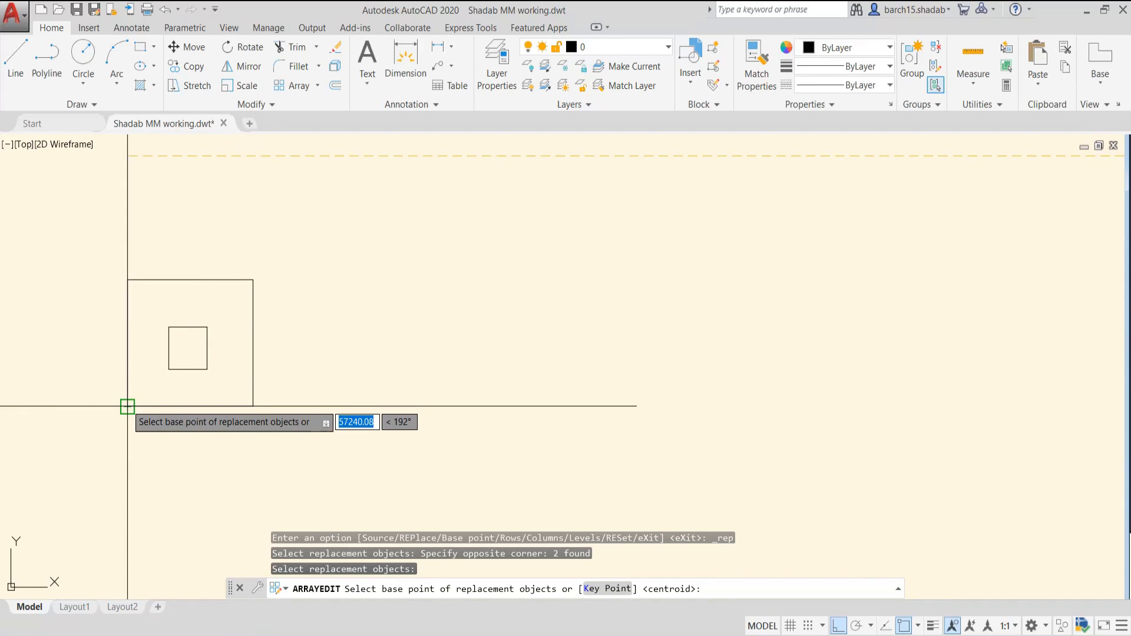
pyautogui.click(128, 407)
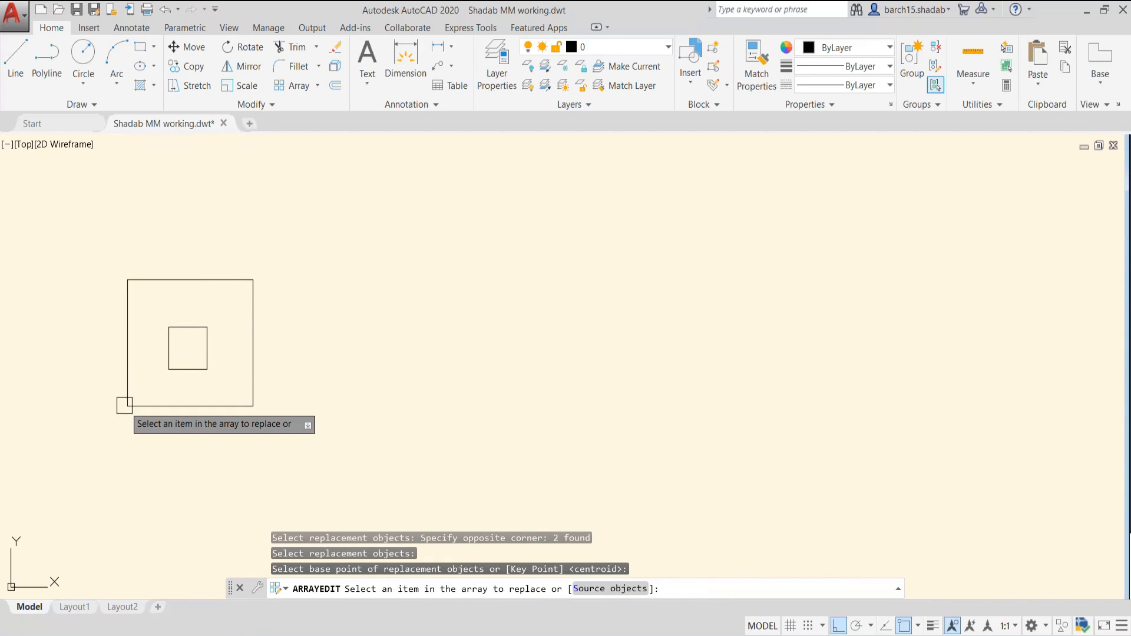
# - Replace the first item of the array's bottom row and the second item of its middle row with the nested squares
pyautogui.scroll(-2, 147, 408)
pyautogui.scroll(-2, 212, 412)
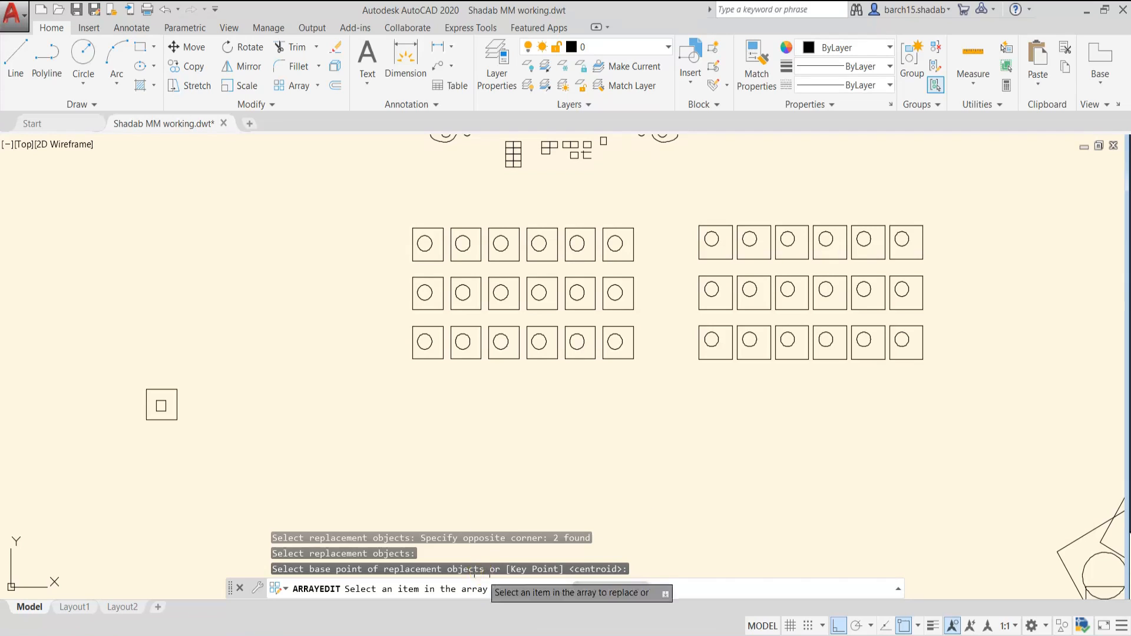
pyautogui.moveTo(475, 412); pyautogui.dragTo(397, 469, button='middle')
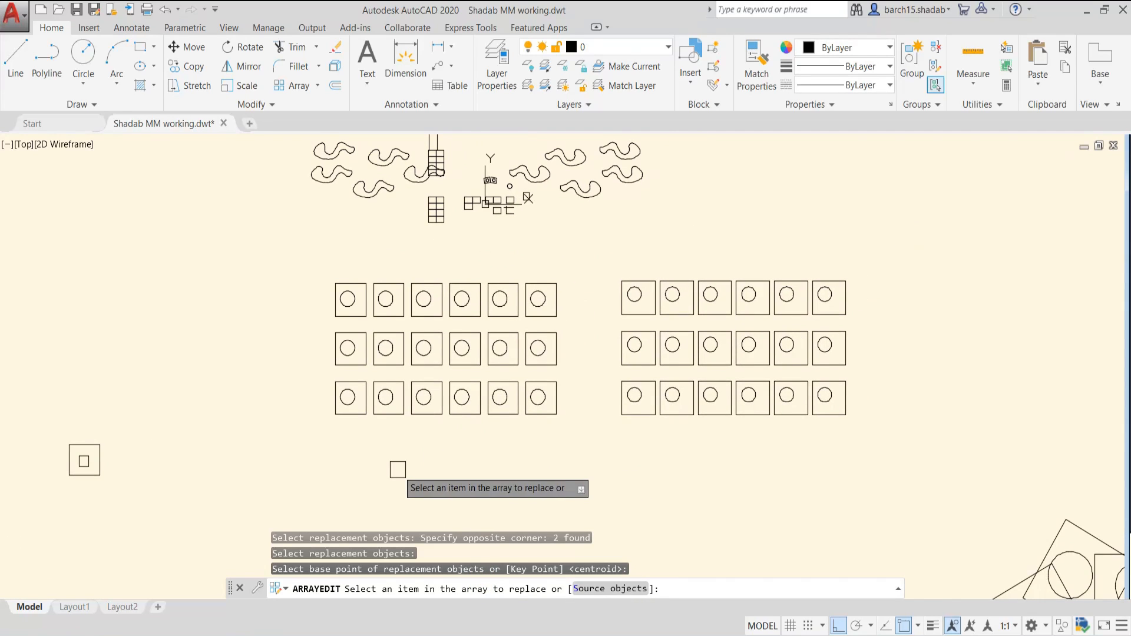
pyautogui.scroll(2, 366, 468)
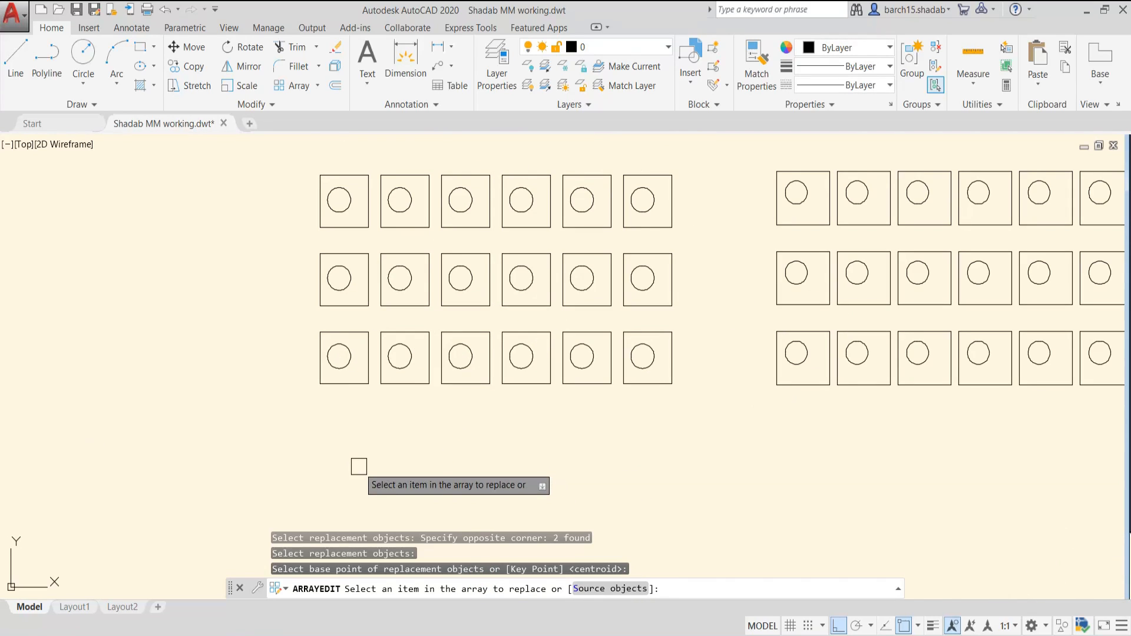
pyautogui.click(343, 331)
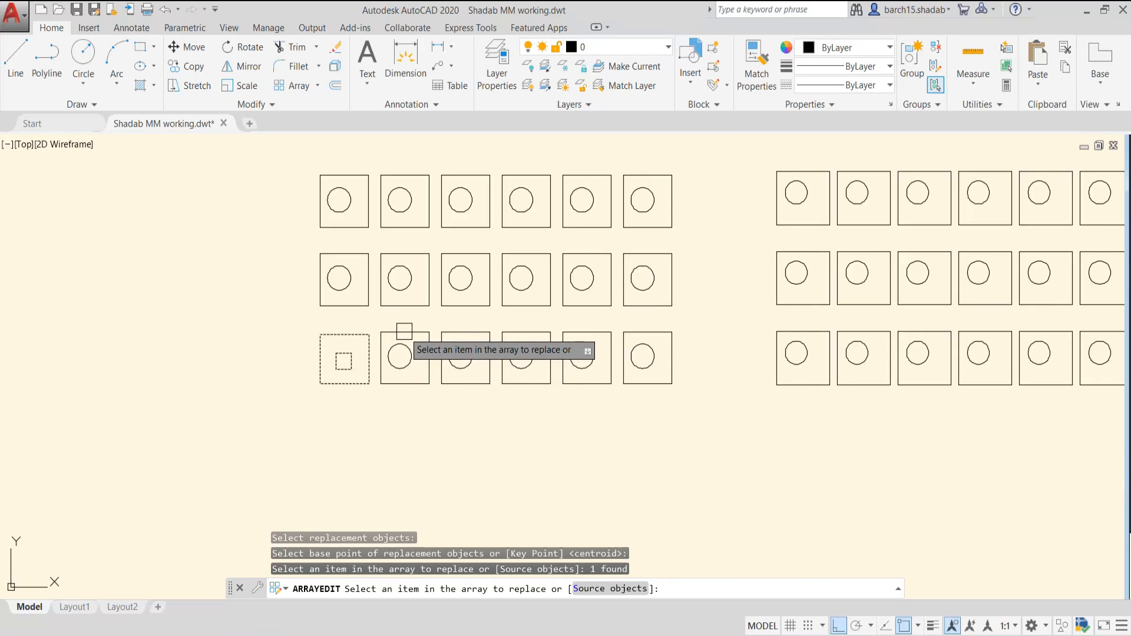
pyautogui.moveTo(277, 391); pyautogui.dragTo(489, 349, button='middle')
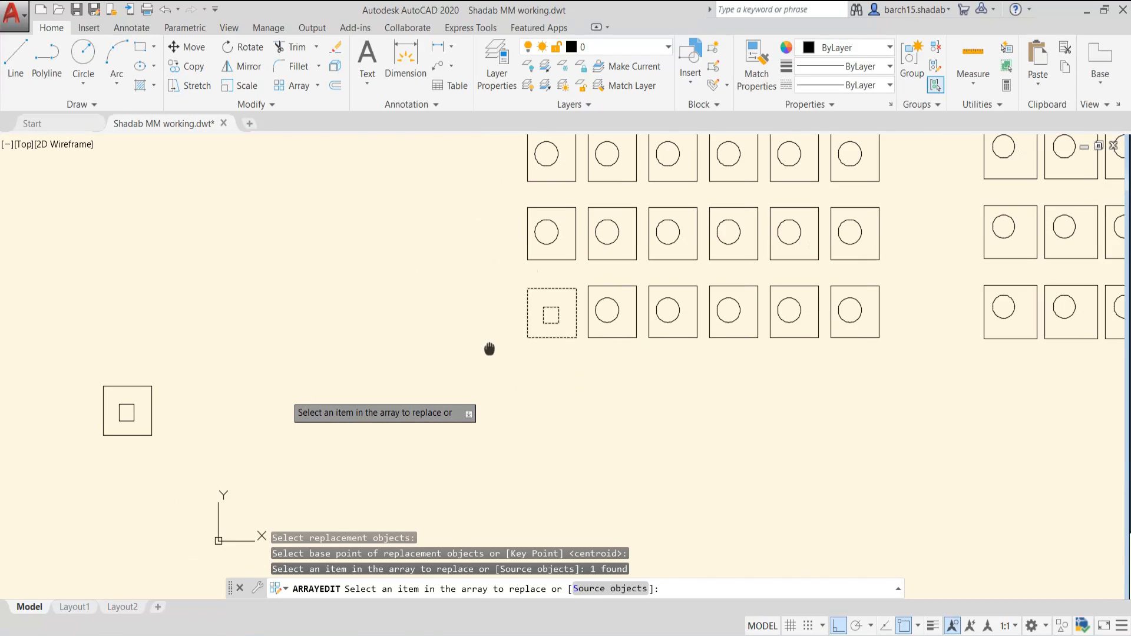
pyautogui.scroll(4, 145, 425)
pyautogui.scroll(-2, 118, 407)
pyautogui.moveTo(421, 329); pyautogui.dragTo(23, 514, button='middle')
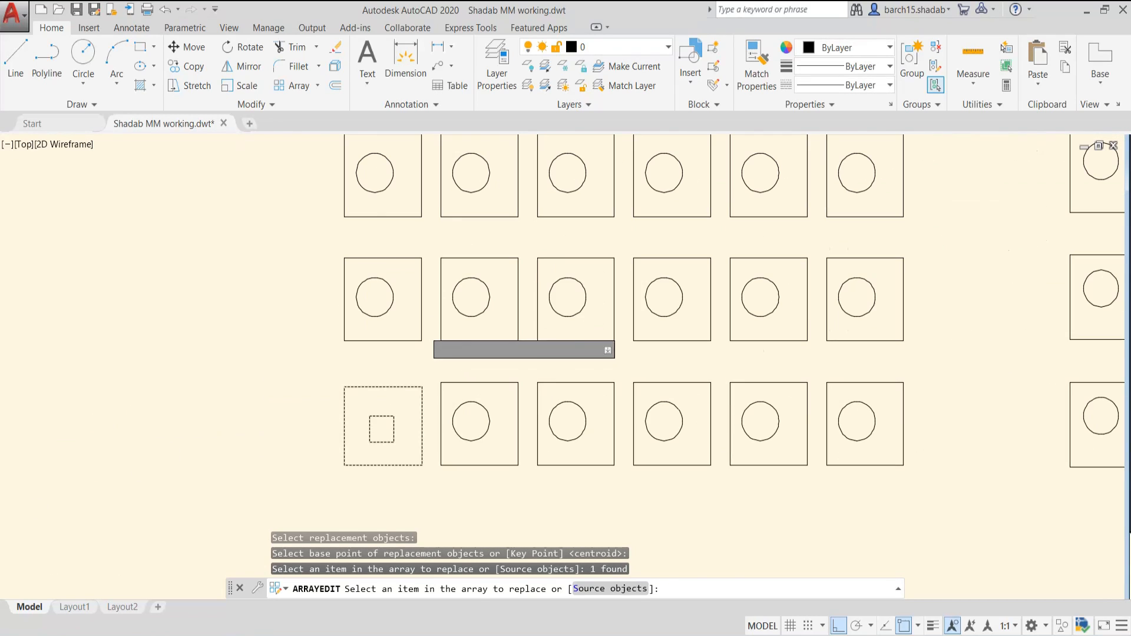
pyautogui.click(513, 257)
# - Replace the fourth item of the top row, the fifth of the middle row and the fourth of the bottom row, and end the array edit
pyautogui.moveTo(435, 376); pyautogui.dragTo(257, 470, button='middle')
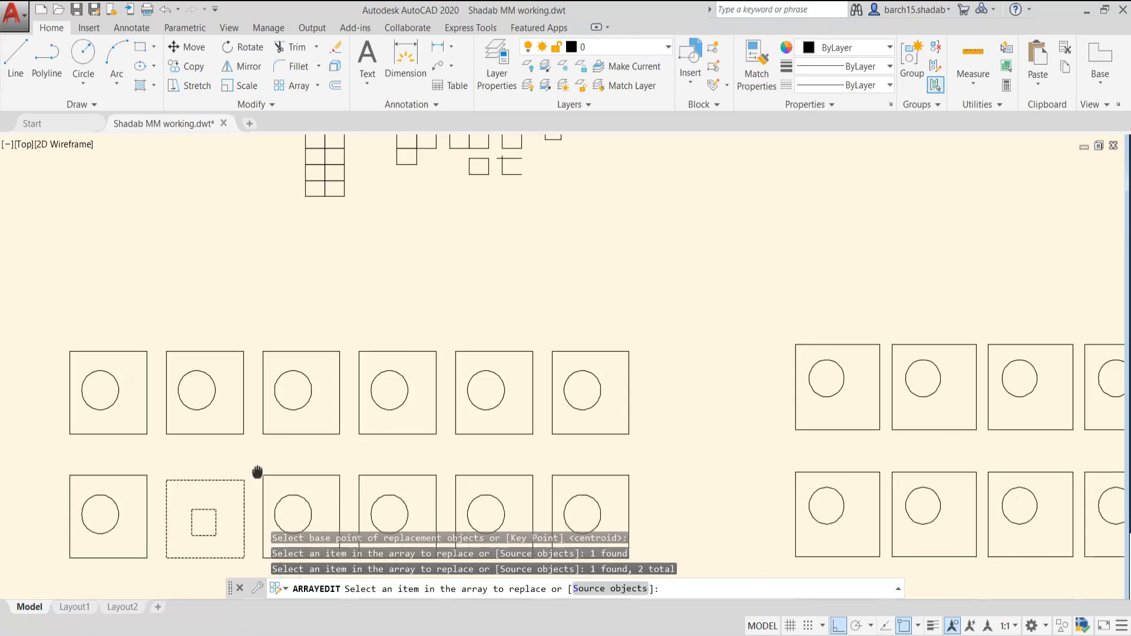
pyautogui.click(398, 350)
pyautogui.moveTo(485, 485); pyautogui.dragTo(480, 346, button='middle')
pyautogui.click(489, 334)
pyautogui.scroll(-2, 490, 334)
pyautogui.moveTo(467, 388); pyautogui.dragTo(471, 356, button='middle')
pyautogui.click(452, 375)
pyautogui.scroll(2, 432, 377)
pyautogui.scroll(-2, 436, 407)
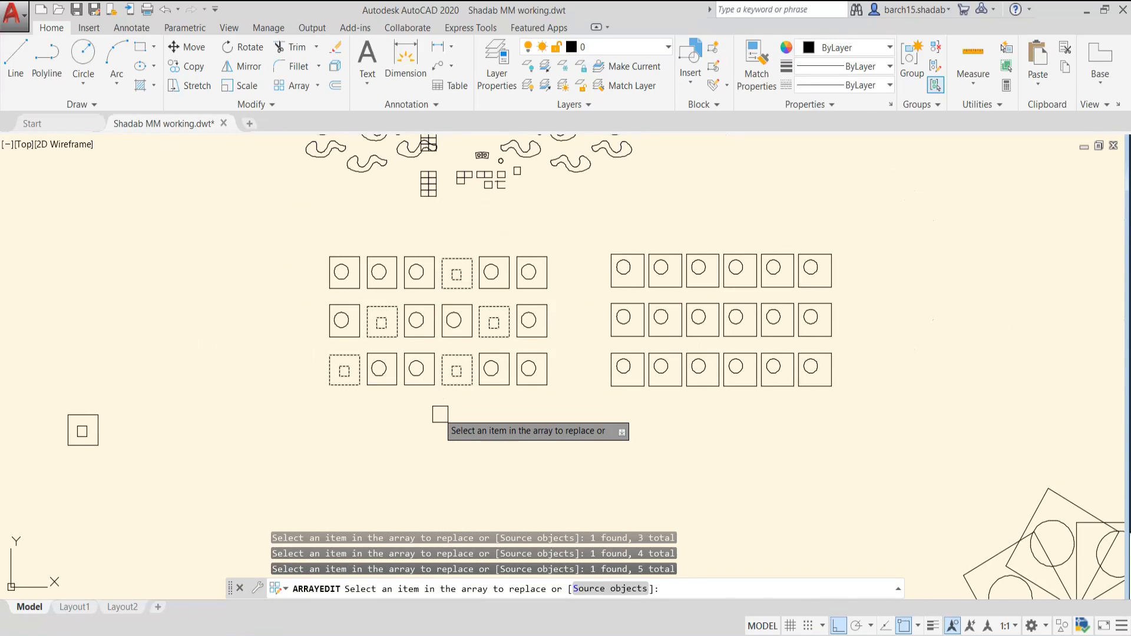
pyautogui.press('Escape')
pyautogui.press('Escape')
# - Undo the replacement of individual items in the left rectangular array
pyautogui.scroll(3, 440, 412)
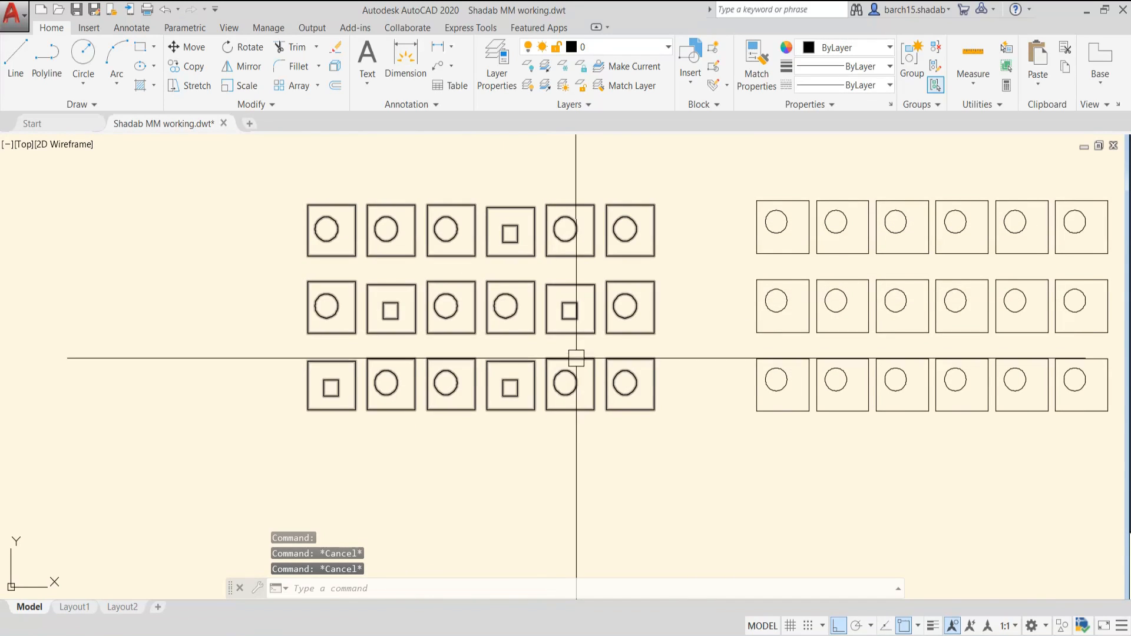
pyautogui.scroll(-2, 412, 406)
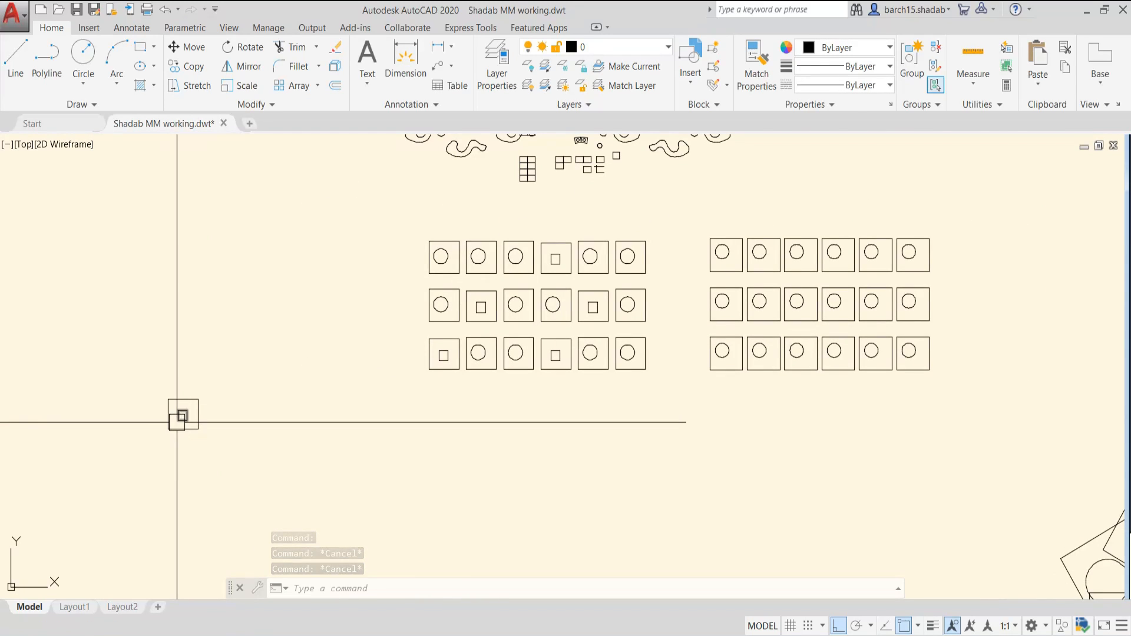
pyautogui.scroll(2, 183, 416)
pyautogui.scroll(-2, 315, 378)
pyautogui.moveTo(451, 378); pyautogui.dragTo(357, 403, button='middle')
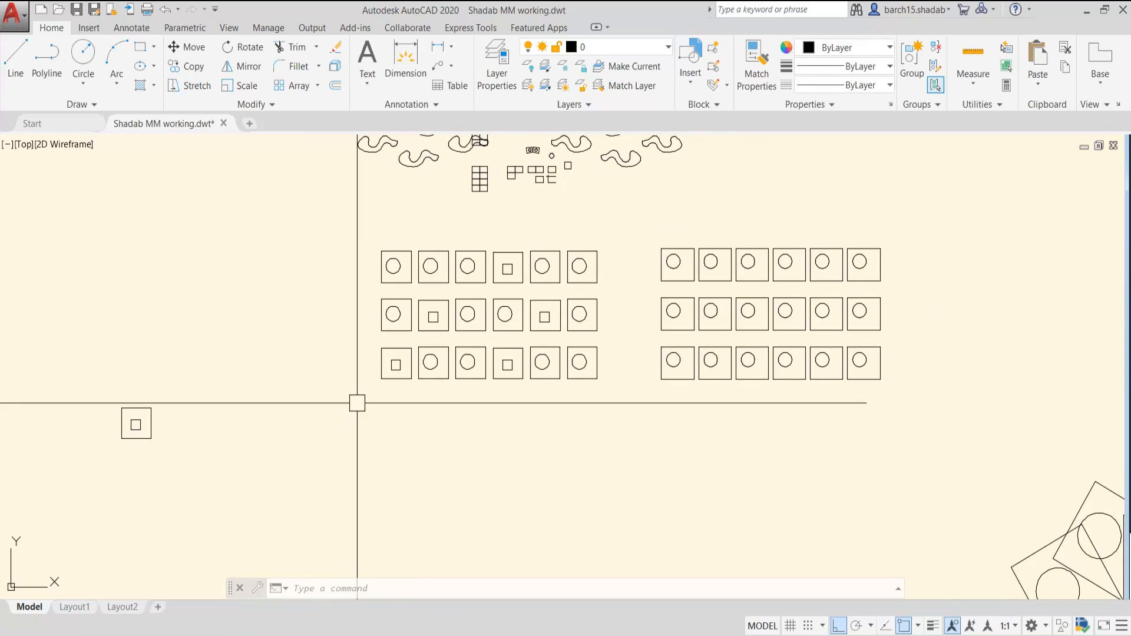
pyautogui.hotkey('ctrl', 'z')
pyautogui.hotkey('ctrl', 'z')
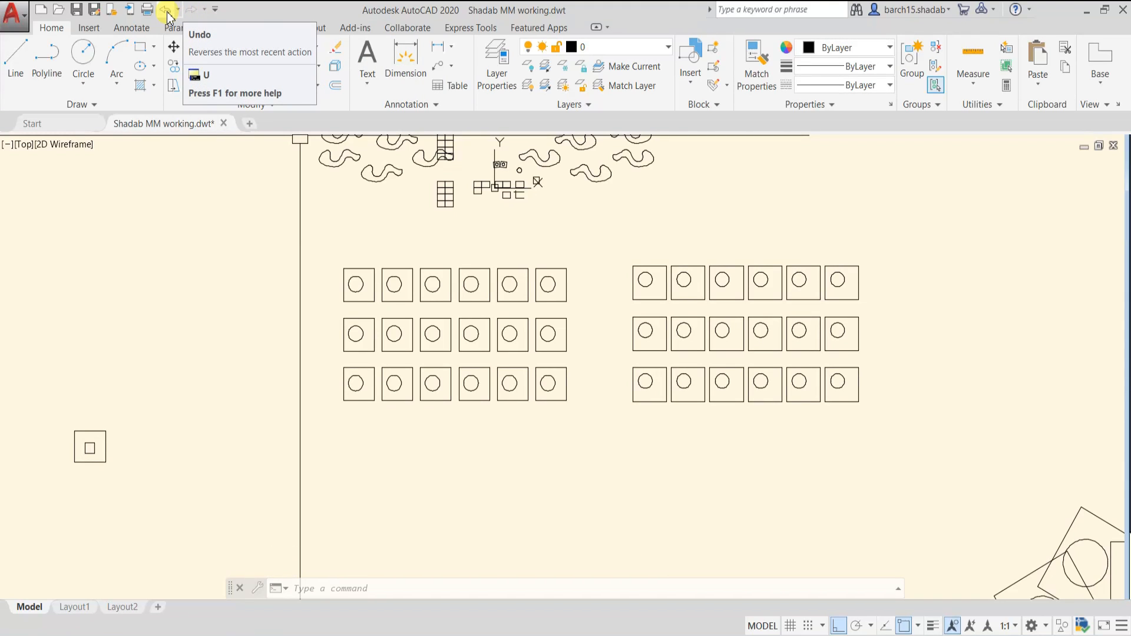
# - Restart Replace Item on the left rectangular array with the separate nested squares as replacement objects, based at their lower-left corner
pyautogui.scroll(-1, 321, 355)
pyautogui.scroll(1, 328, 359)
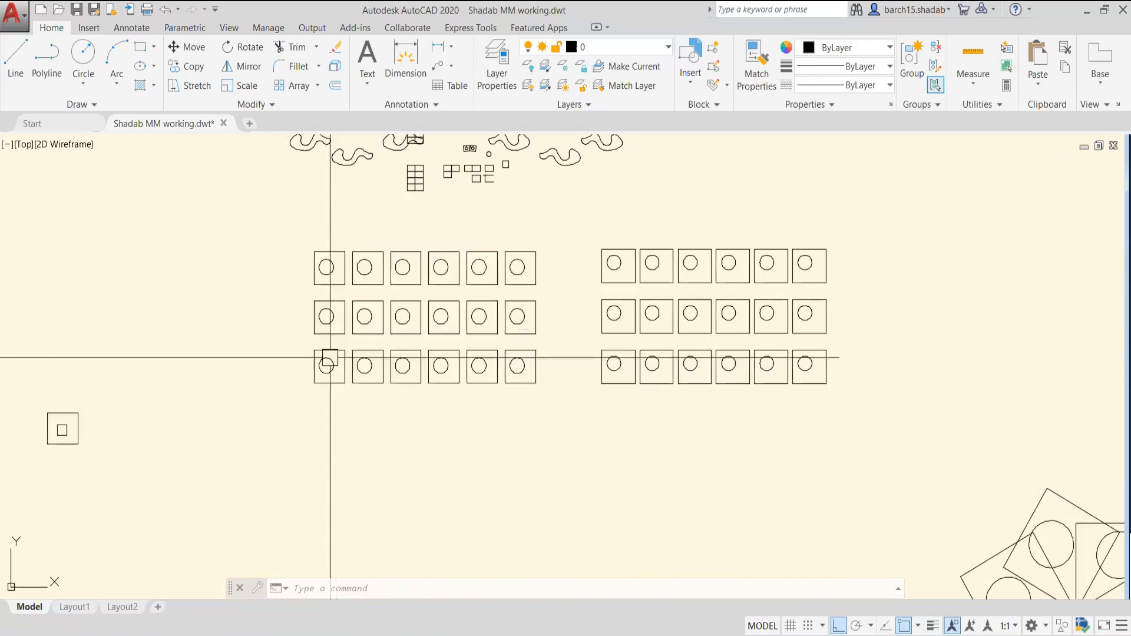
pyautogui.click(357, 329)
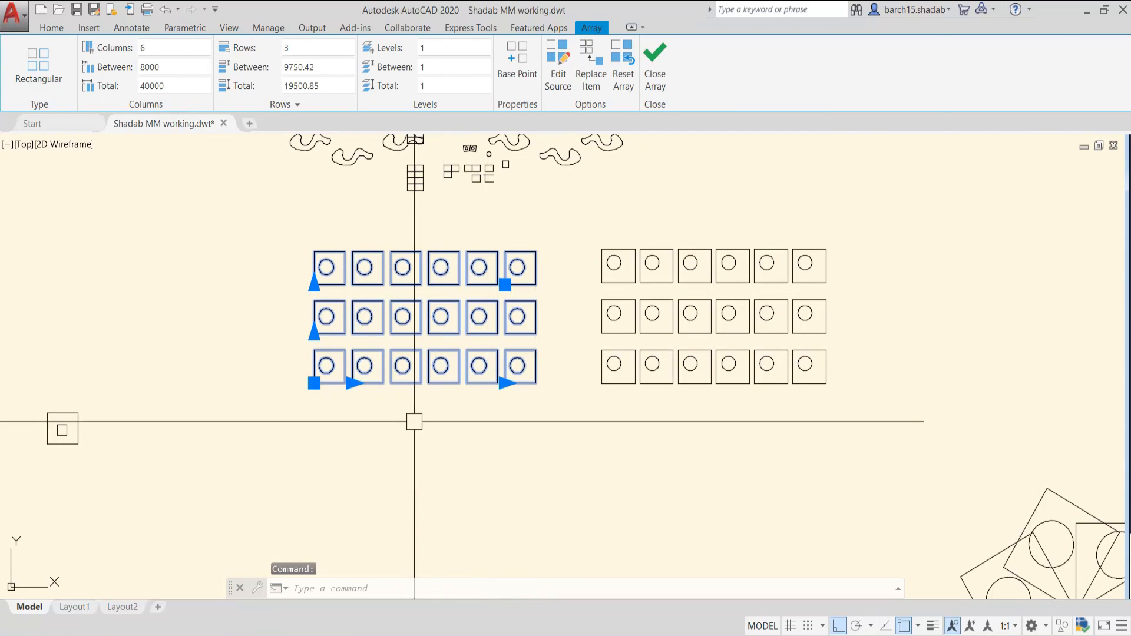
pyautogui.click(588, 72)
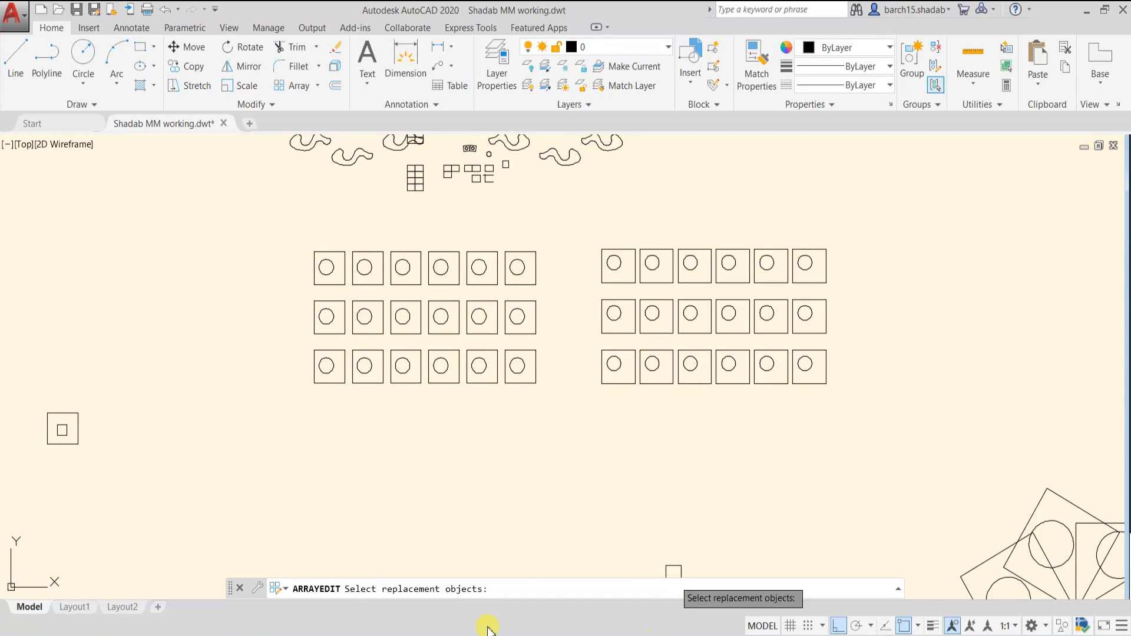
pyautogui.click(106, 476)
pyautogui.click(48, 376)
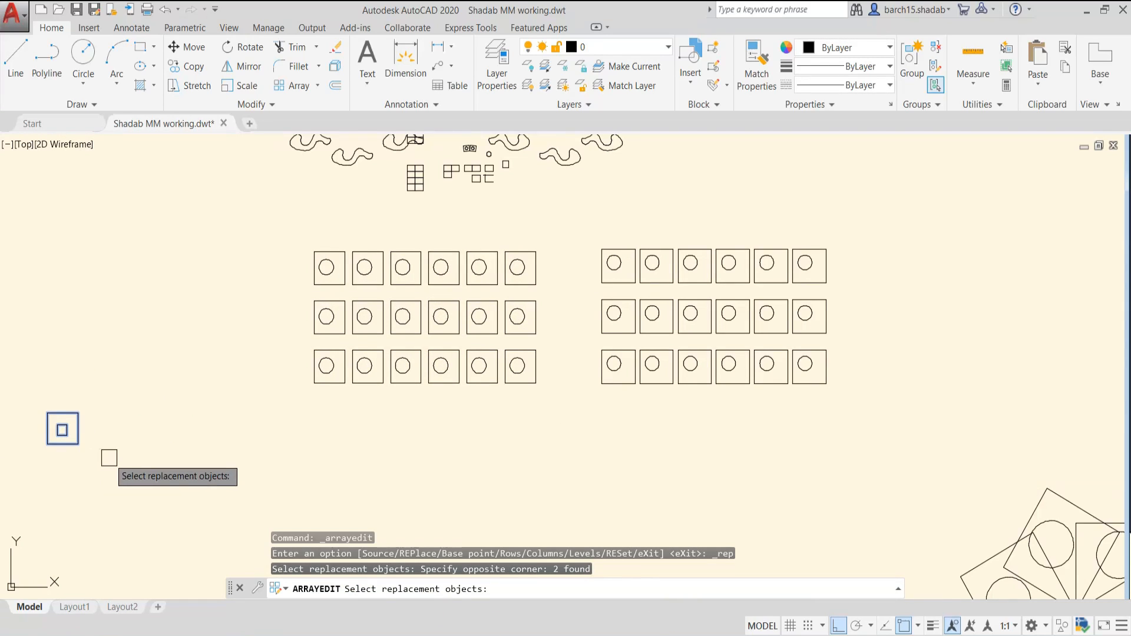
pyautogui.press('Return')
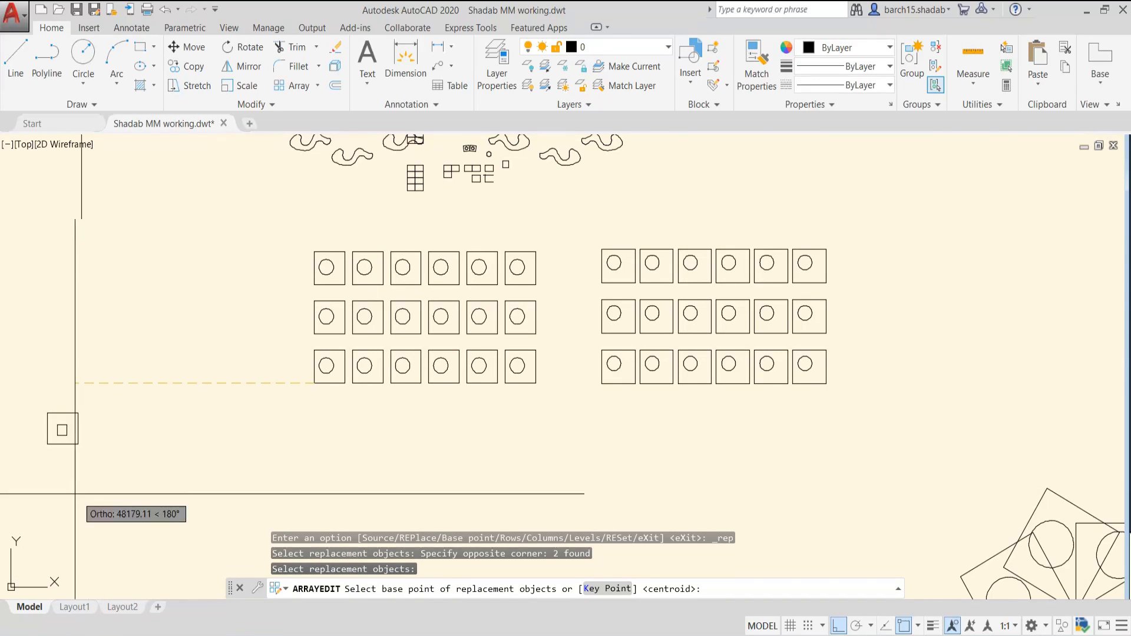
pyautogui.scroll(4, 48, 443)
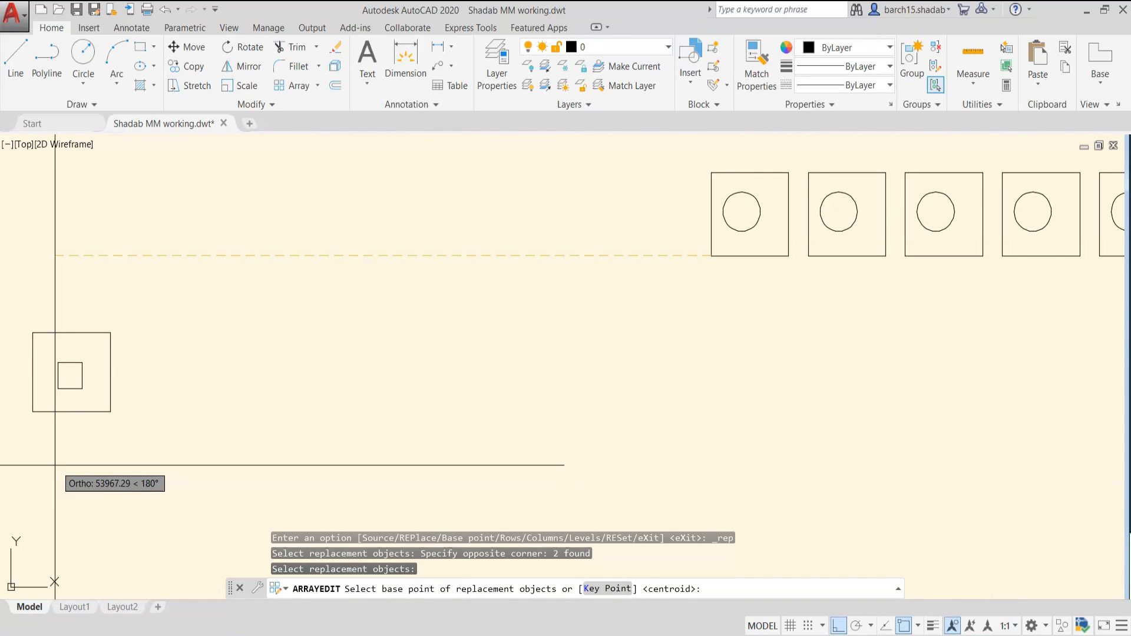
pyautogui.click(32, 412)
# - Replace every item of the array at once with the Source objects option, exit the array edit and clear the selection
pyautogui.scroll(-2, 177, 423)
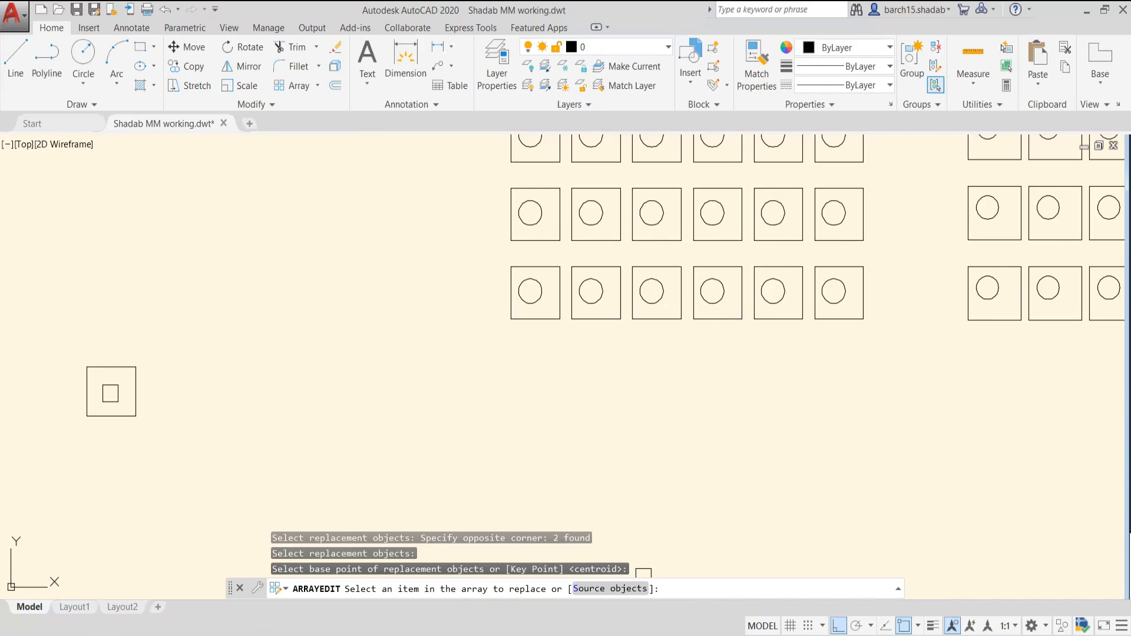
pyautogui.scroll(-2, 560, 530)
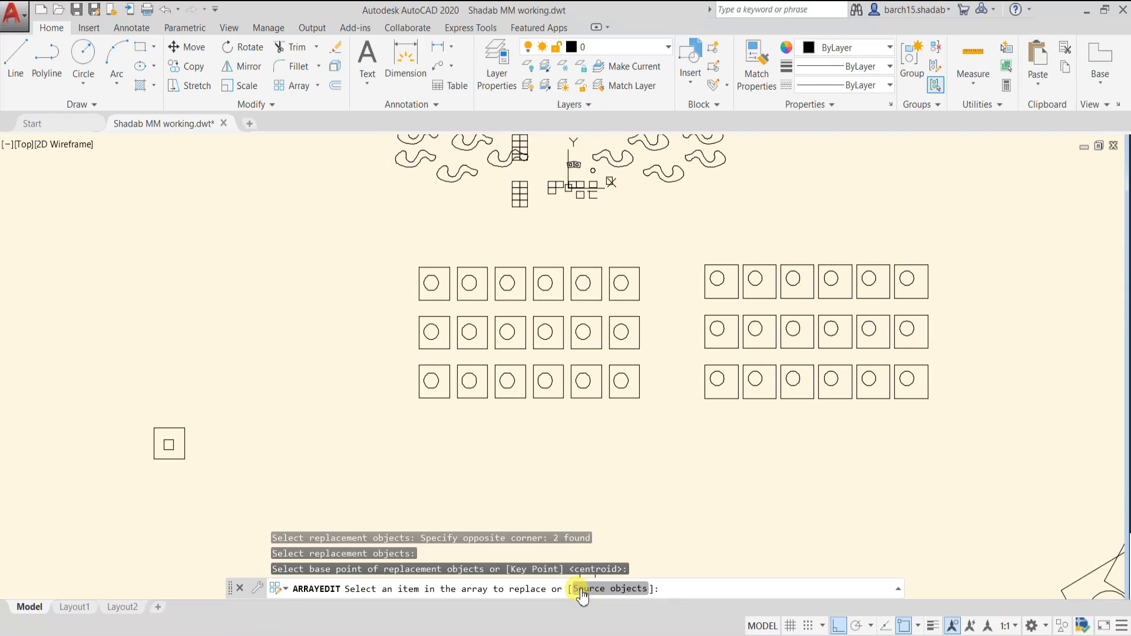
pyautogui.click(610, 588)
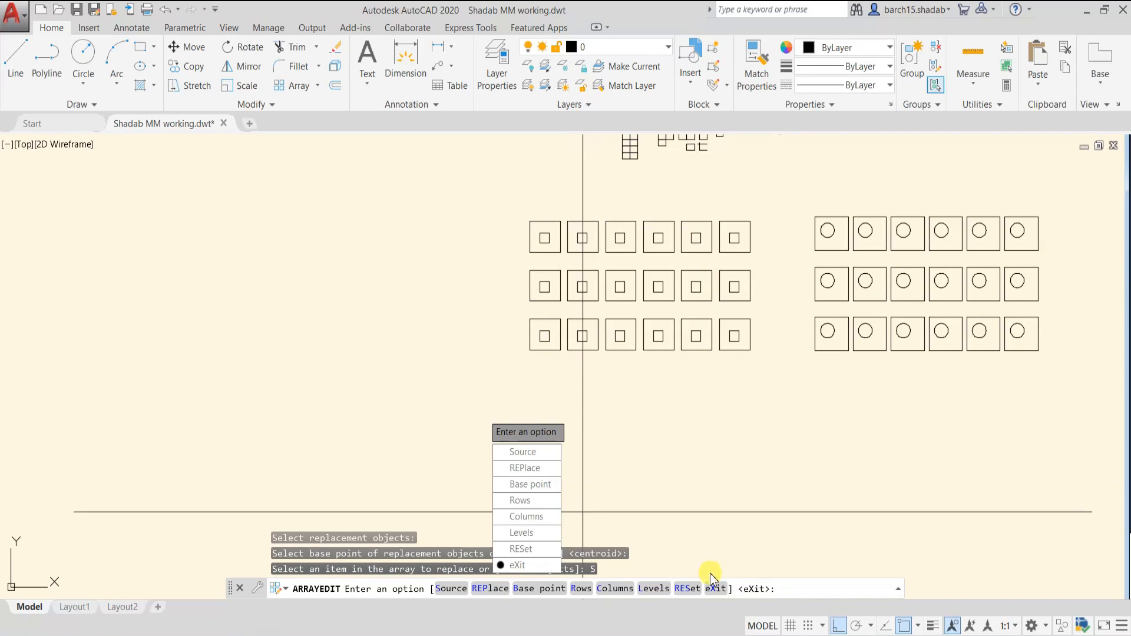
pyautogui.click(715, 591)
pyautogui.press('Escape')
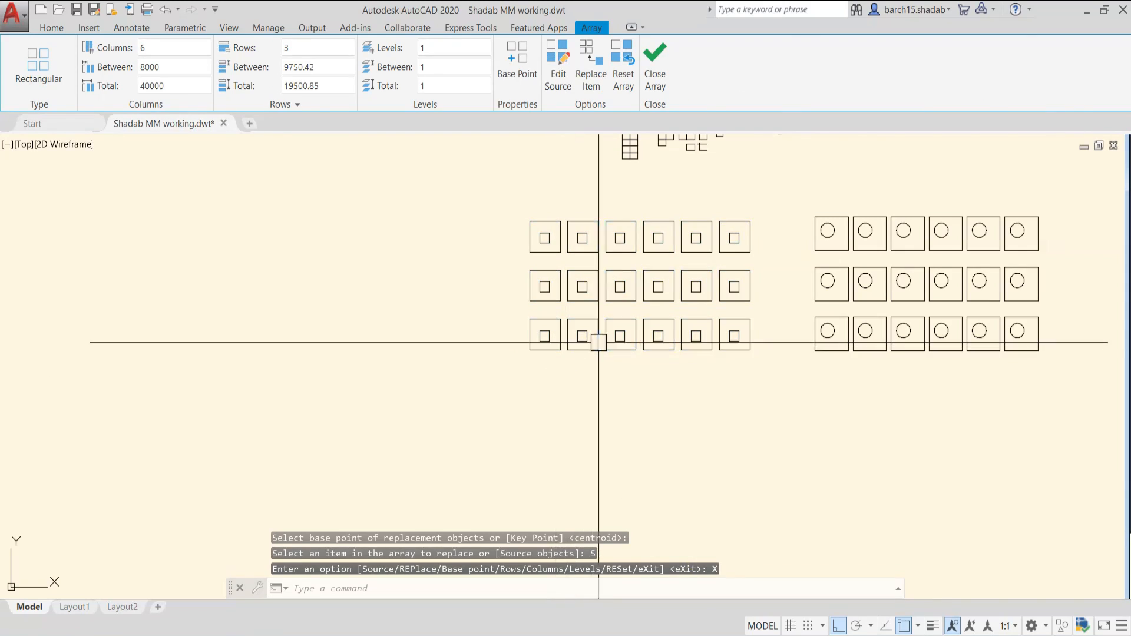
pyautogui.moveTo(635, 349); pyautogui.dragTo(560, 371, button='middle')
pyautogui.scroll(3, 528, 353)
pyautogui.scroll(-5, 526, 344)
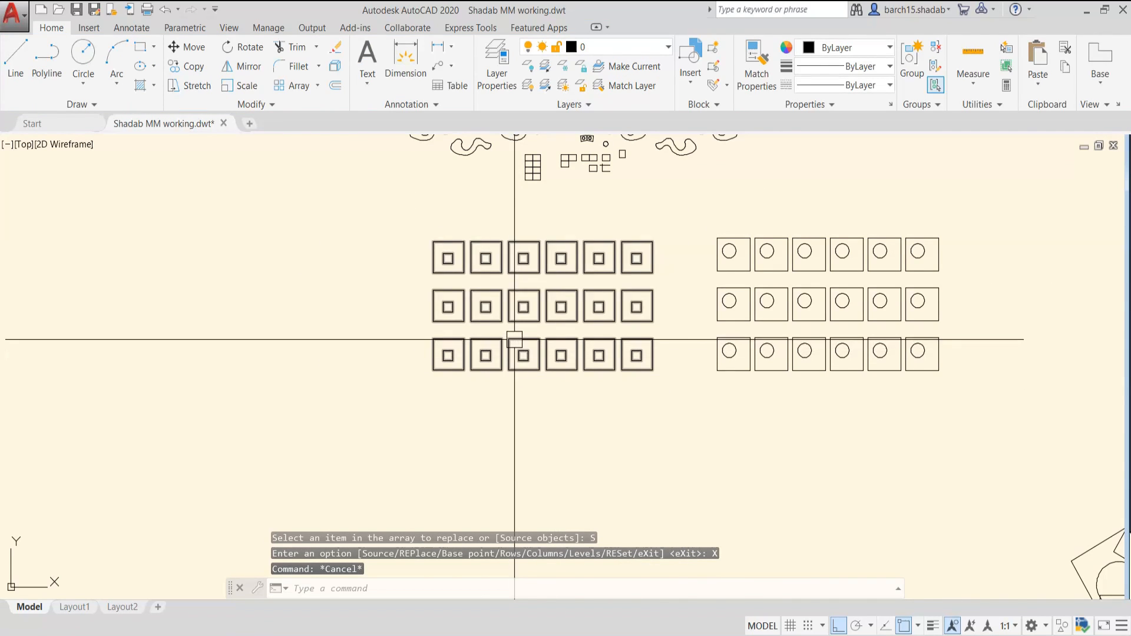
pyautogui.press('Escape')
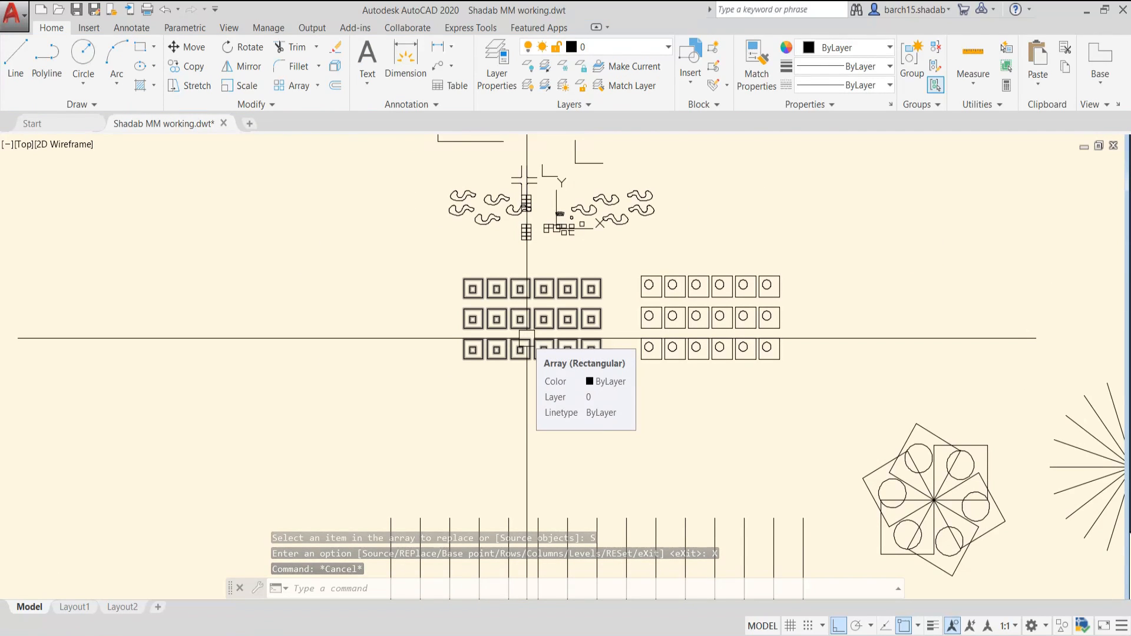
pyautogui.press('Escape')
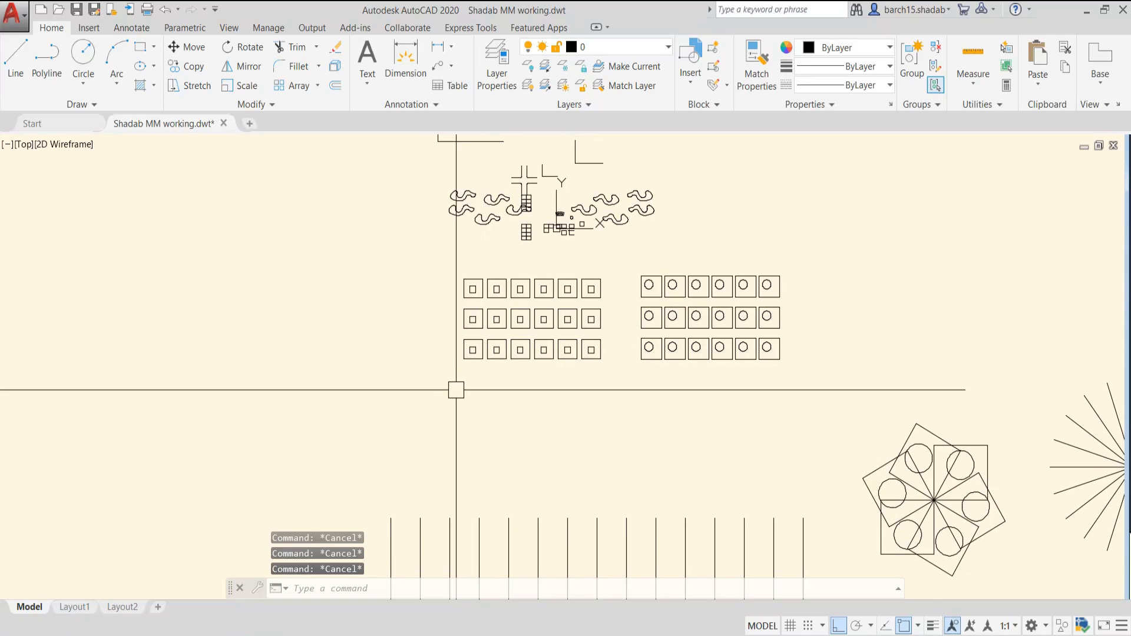
pyautogui.scroll(2, 482, 350)
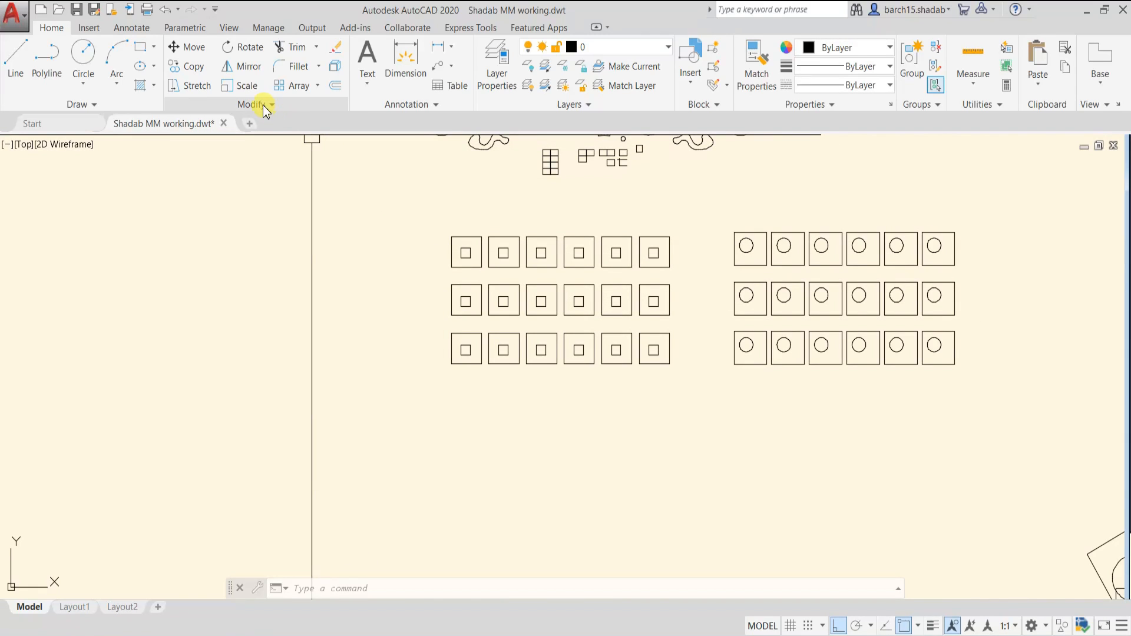
pyautogui.scroll(-4, 505, 291)
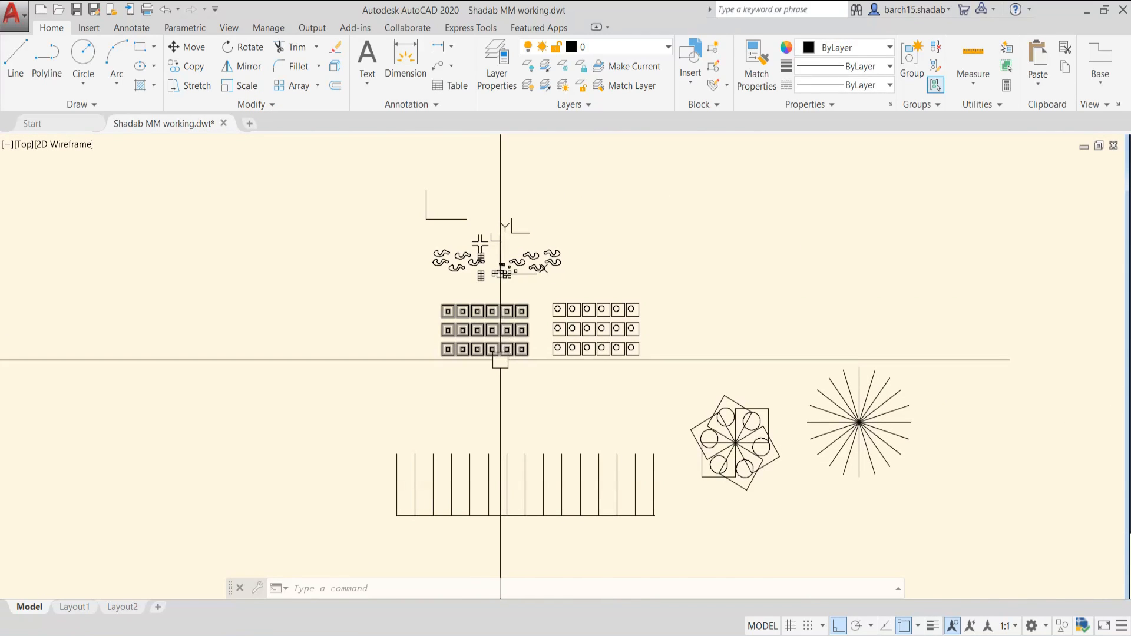
pyautogui.scroll(3, 487, 353)
pyautogui.scroll(-4, 454, 371)
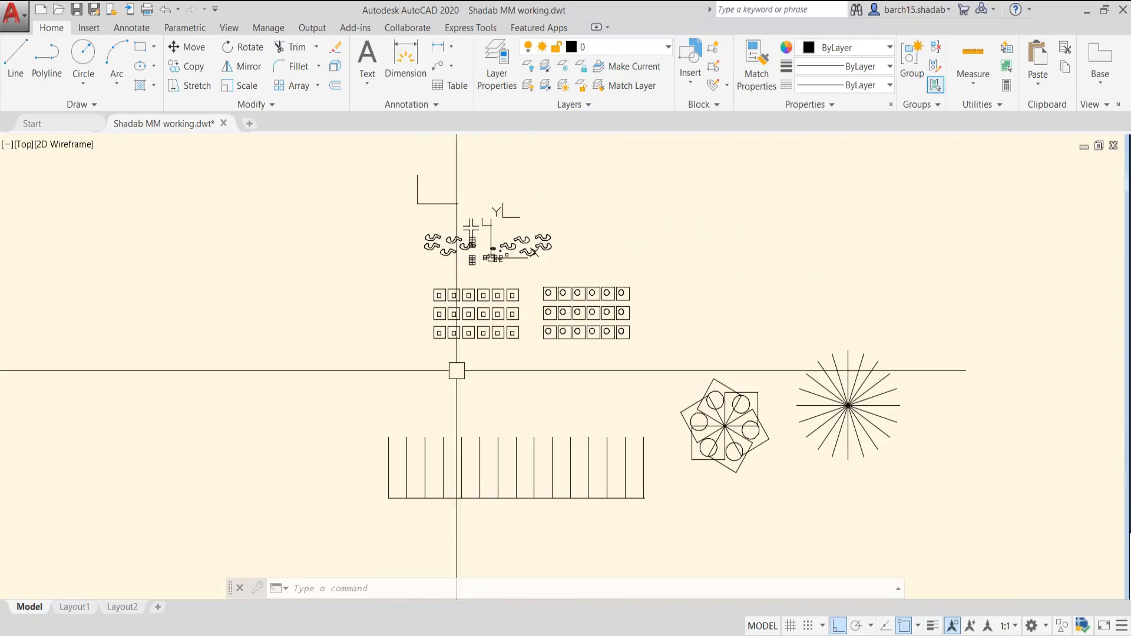
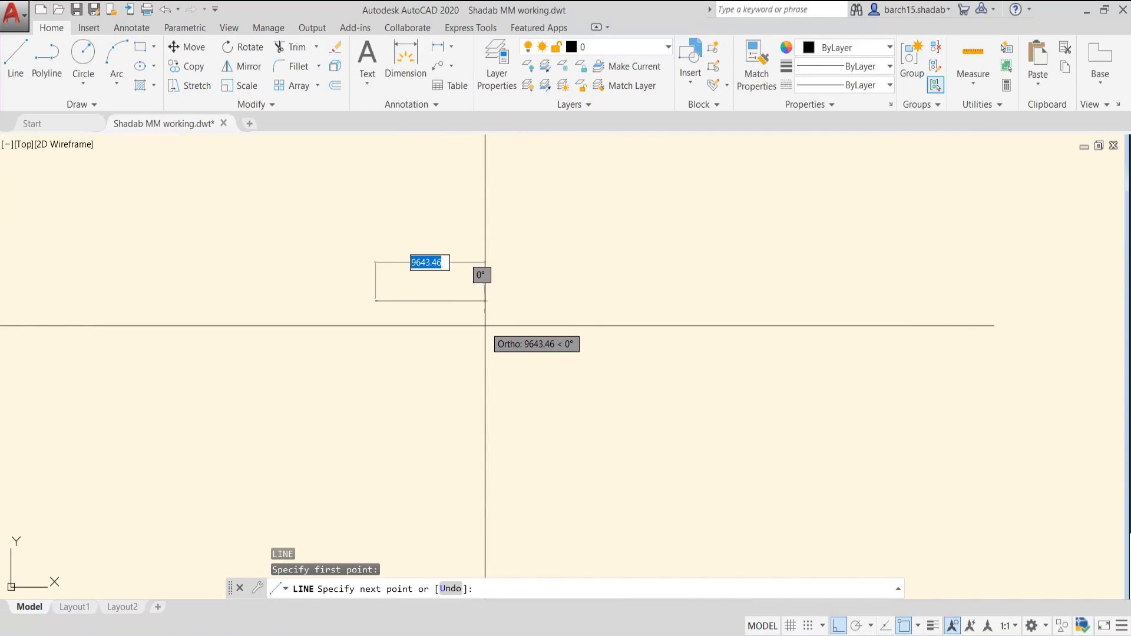
# - Draw a horizontal line 10000 units long in an empty area, end the command and clear the selection
pyautogui.scroll(2, 487, 317)
pyautogui.write('100')
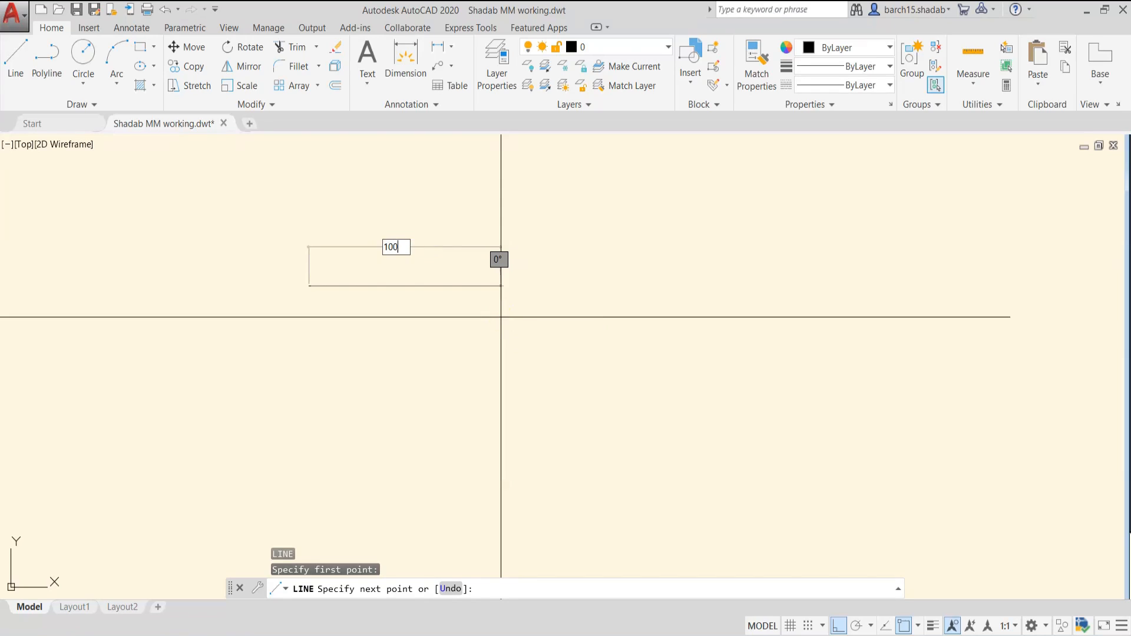
pyautogui.press('Return')
pyautogui.press('Escape')
pyautogui.press('Escape')
pyautogui.press('Escape')
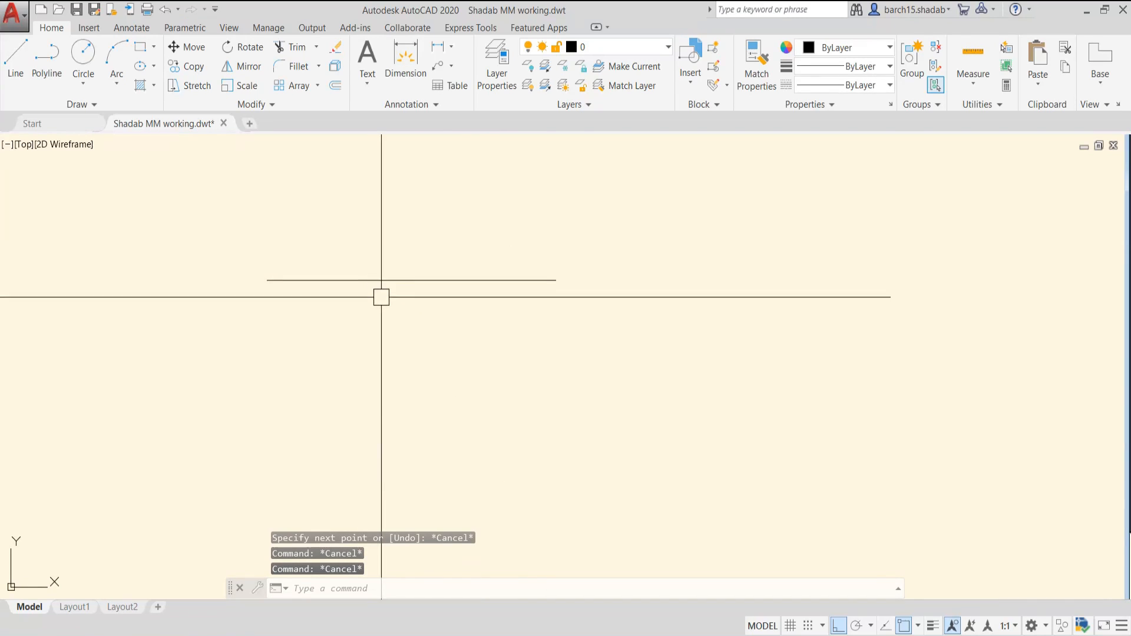
pyautogui.click(446, 309)
pyautogui.press('Escape')
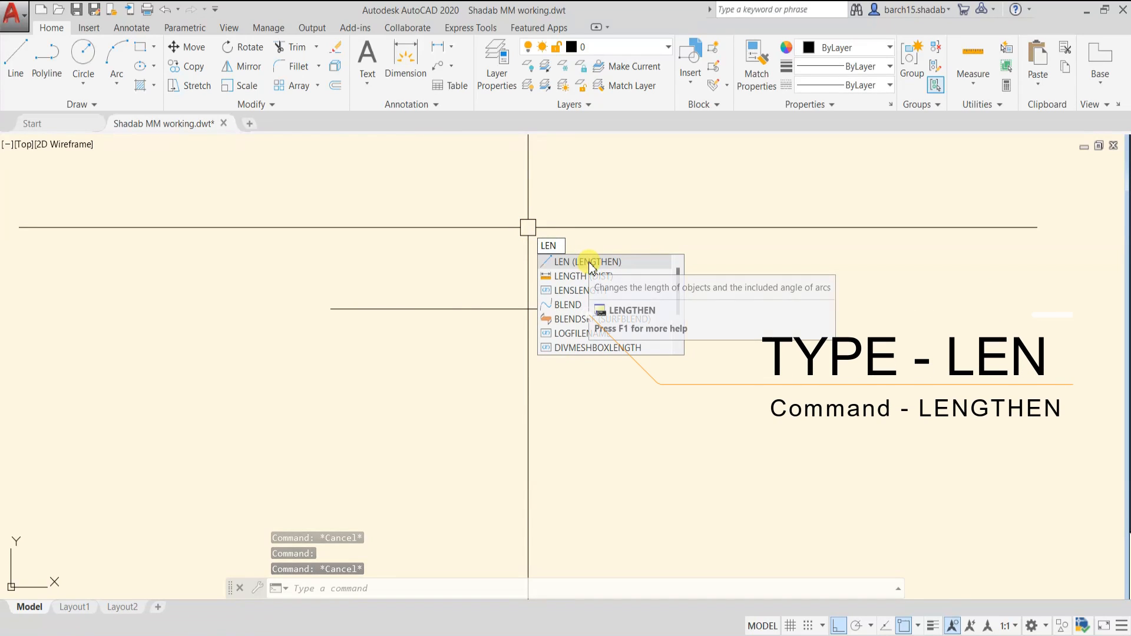
# - Measure the line with the Lengthen command and try its Delta option with a length of 1000
pyautogui.press('Return')
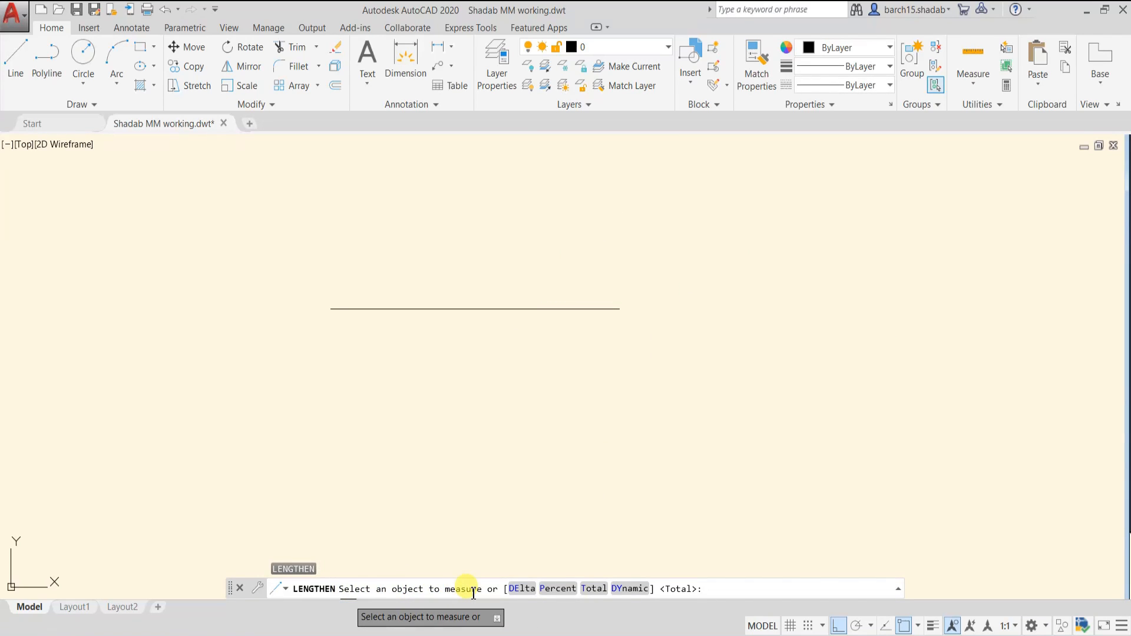
pyautogui.click(470, 308)
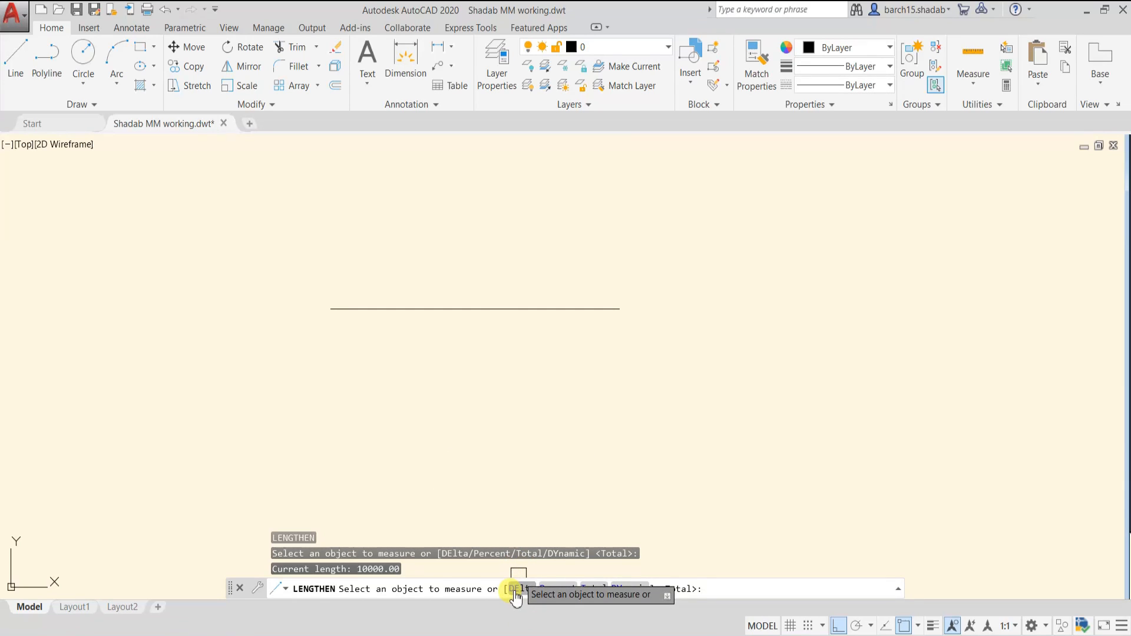
pyautogui.write('de')
pyautogui.press('Return')
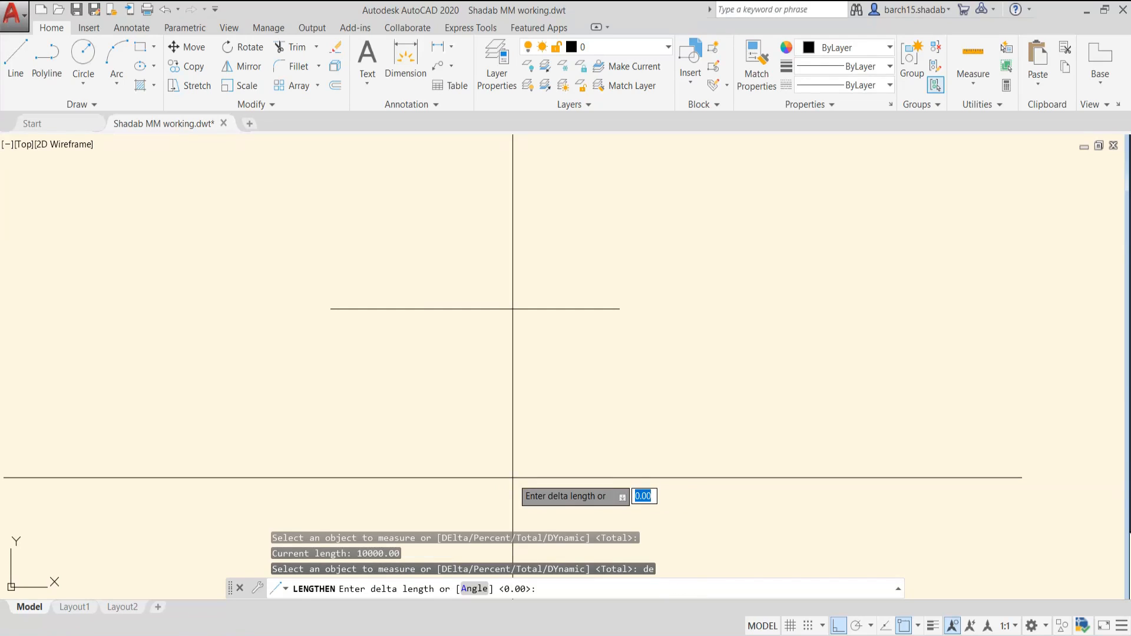
pyautogui.click(365, 589)
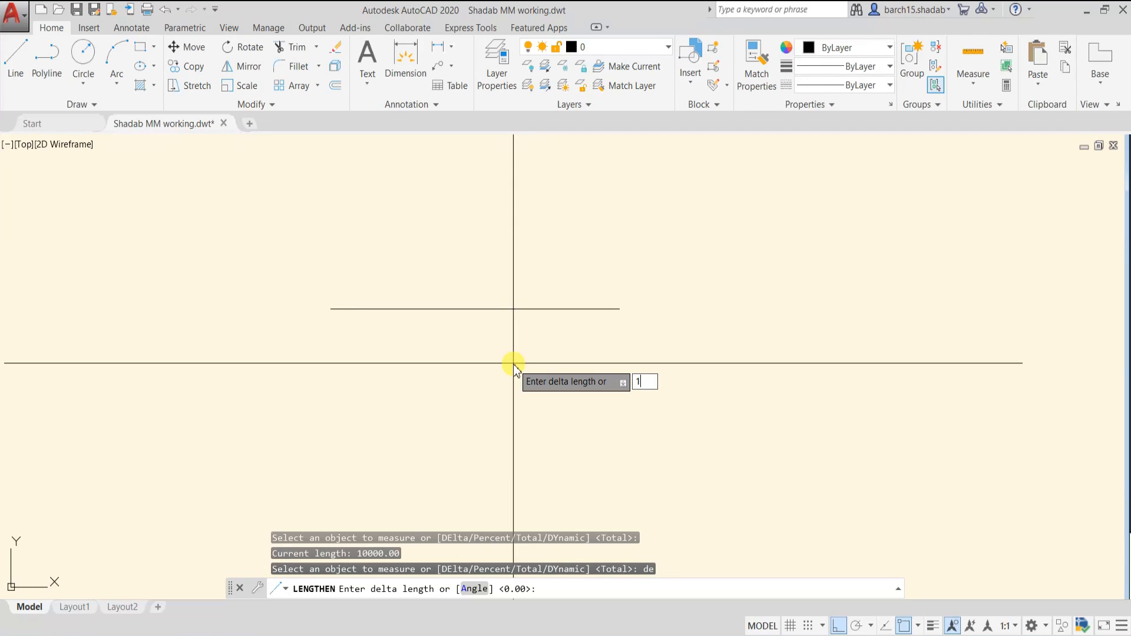
pyautogui.press('Return')
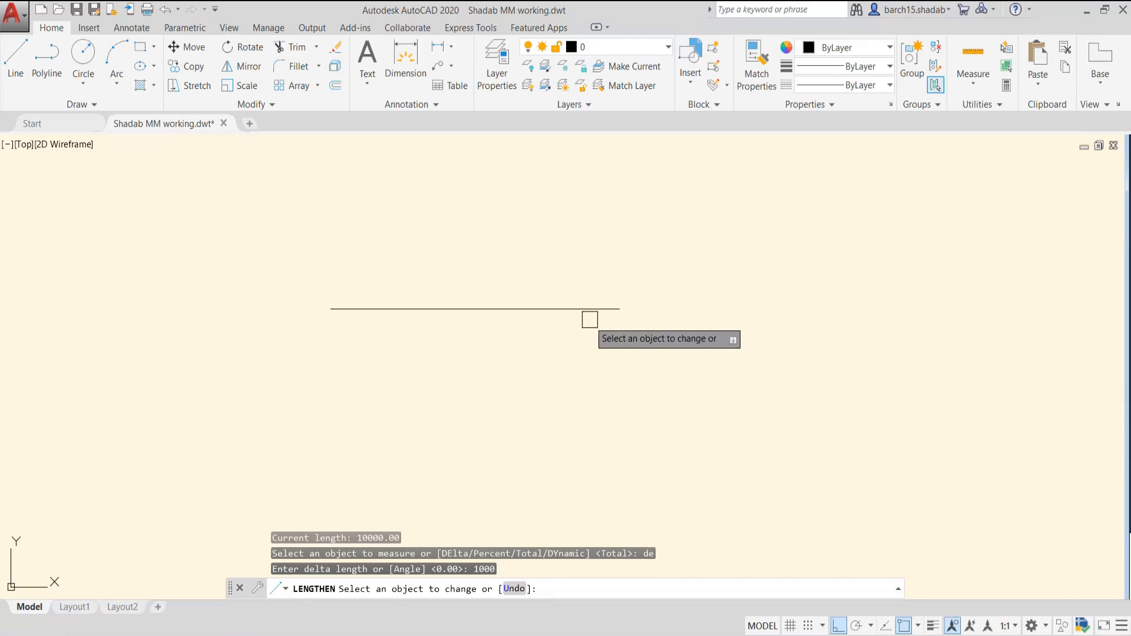
pyautogui.press('Escape')
pyautogui.press('Escape')
pyautogui.press('Escape')
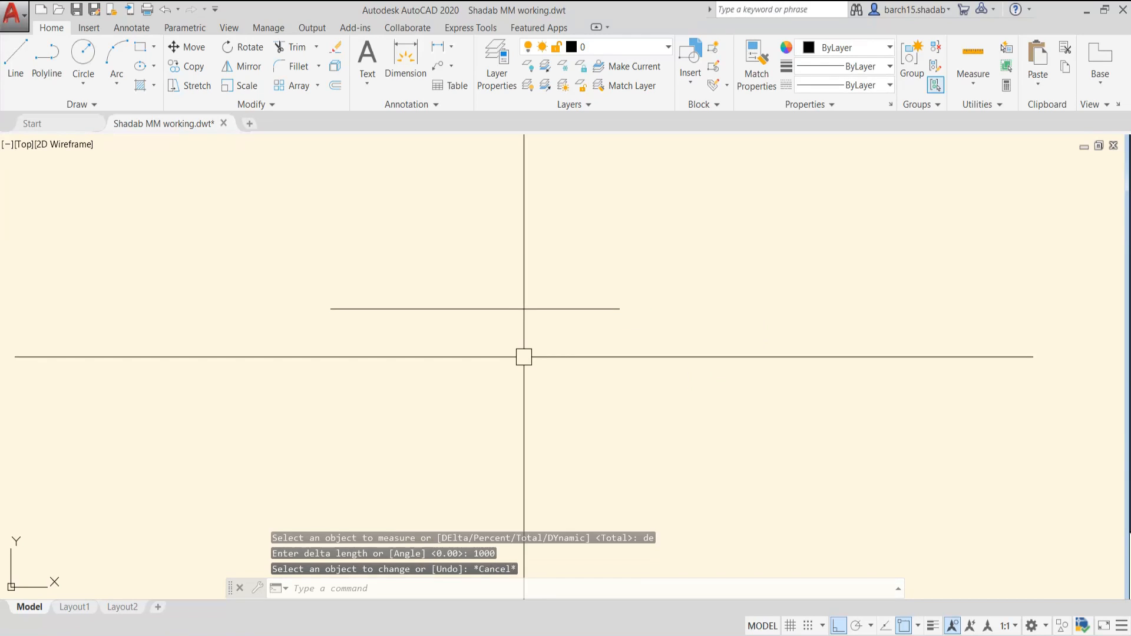
# - Shorten the line from its right end to 20 percent with the Percent option of Lengthen
pyautogui.moveTo(457, 358); pyautogui.dragTo(470, 394, button='middle')
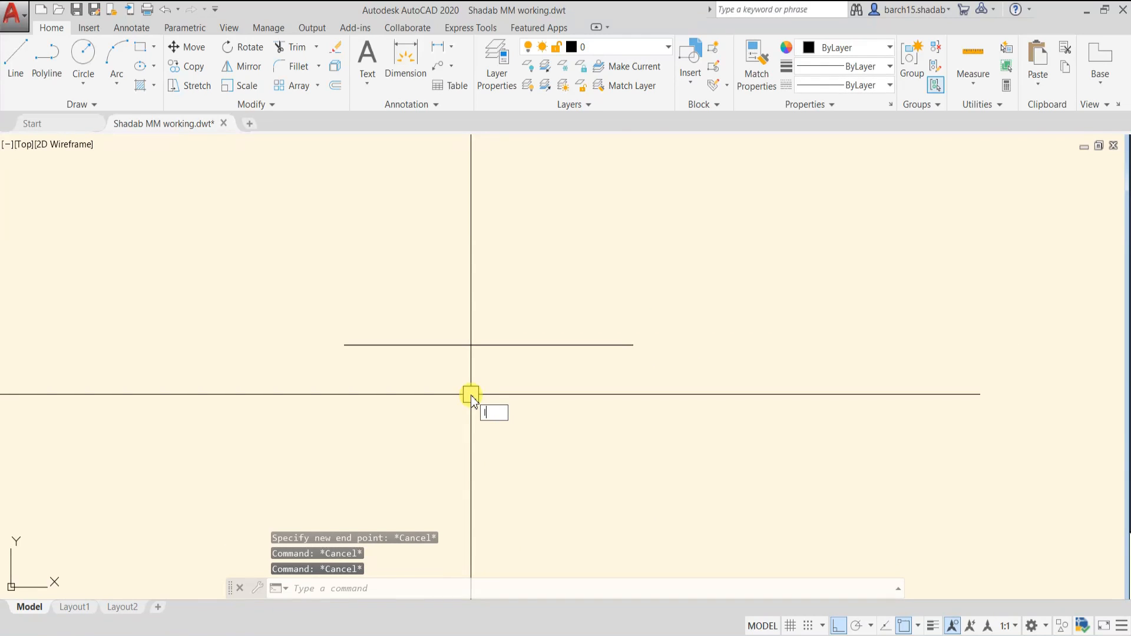
pyautogui.write('LEN')
pyautogui.press('Return')
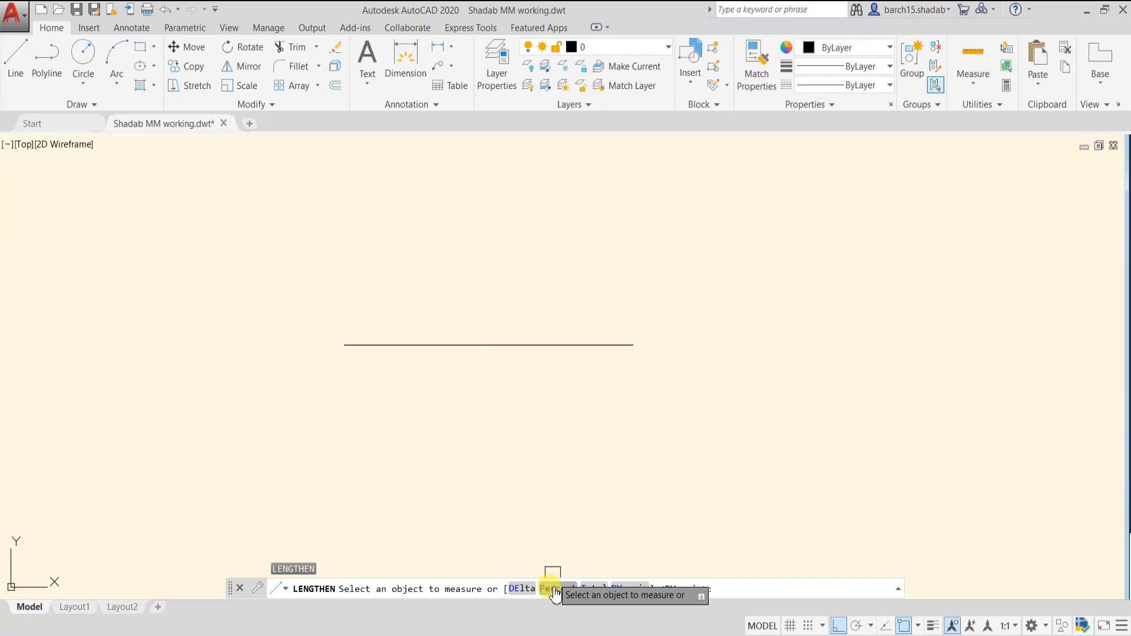
pyautogui.write('p')
pyautogui.press('Return')
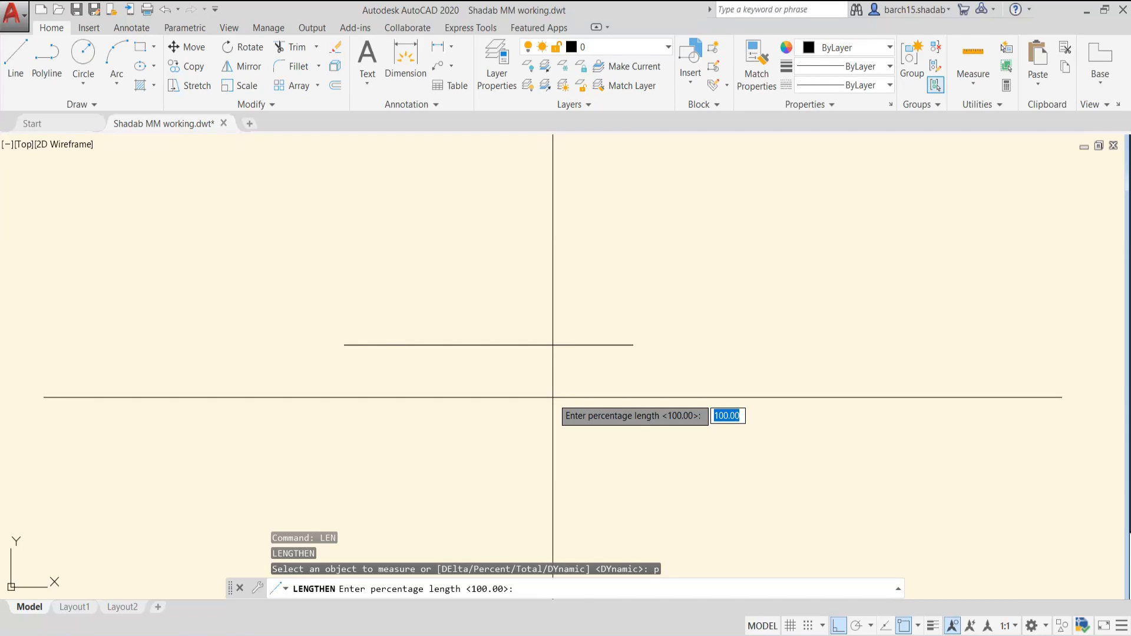
pyautogui.press('Return')
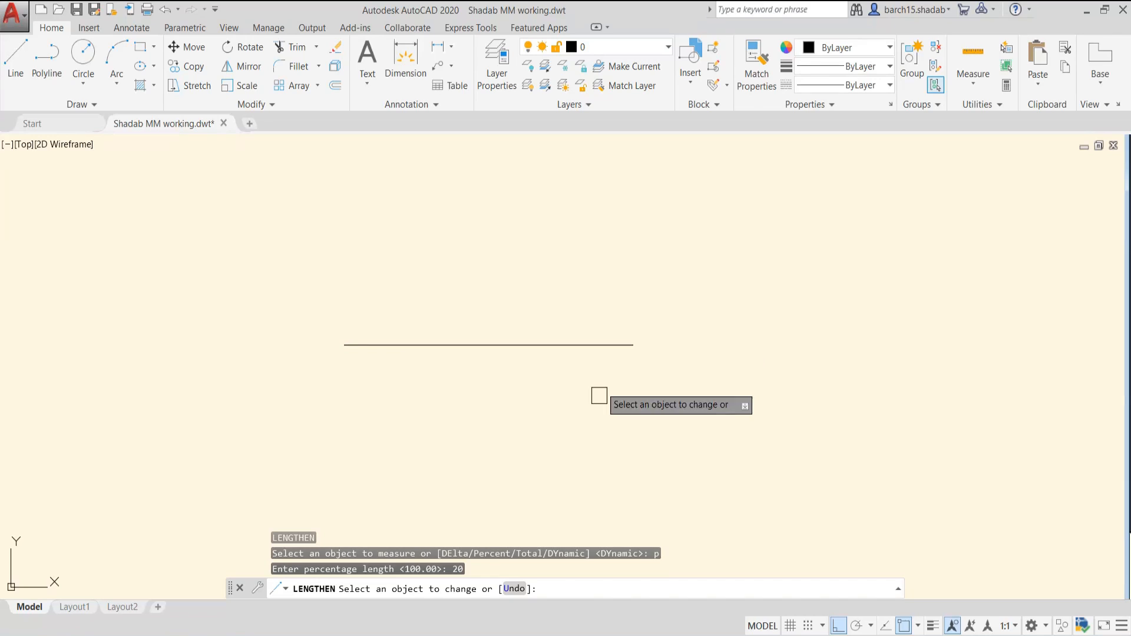
pyautogui.click(613, 344)
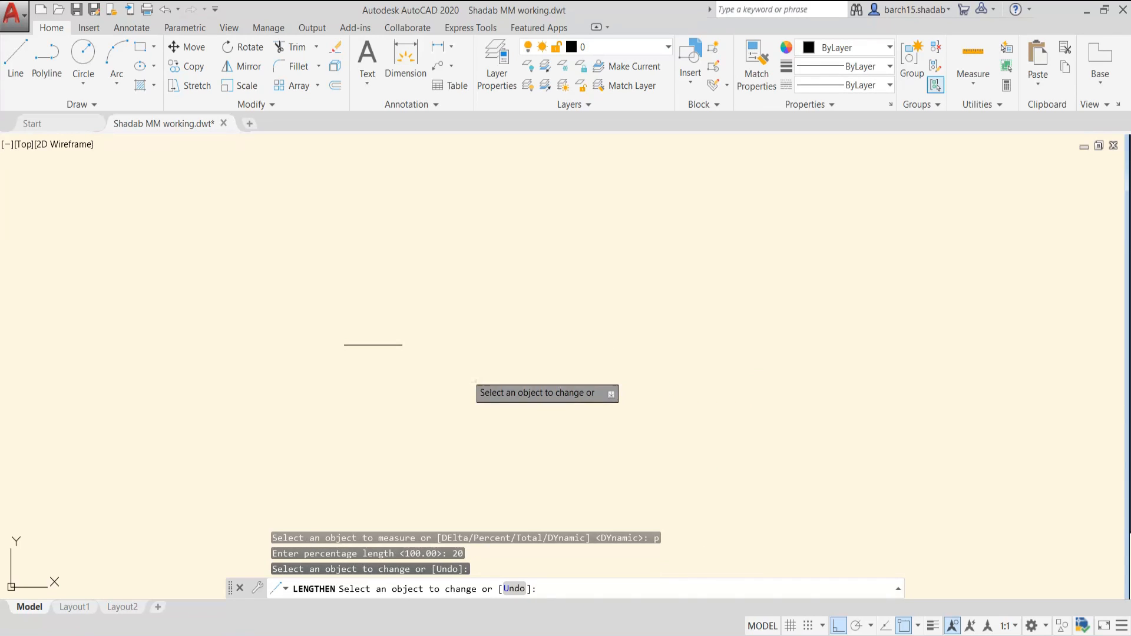
pyautogui.press('Escape')
pyautogui.press('Escape')
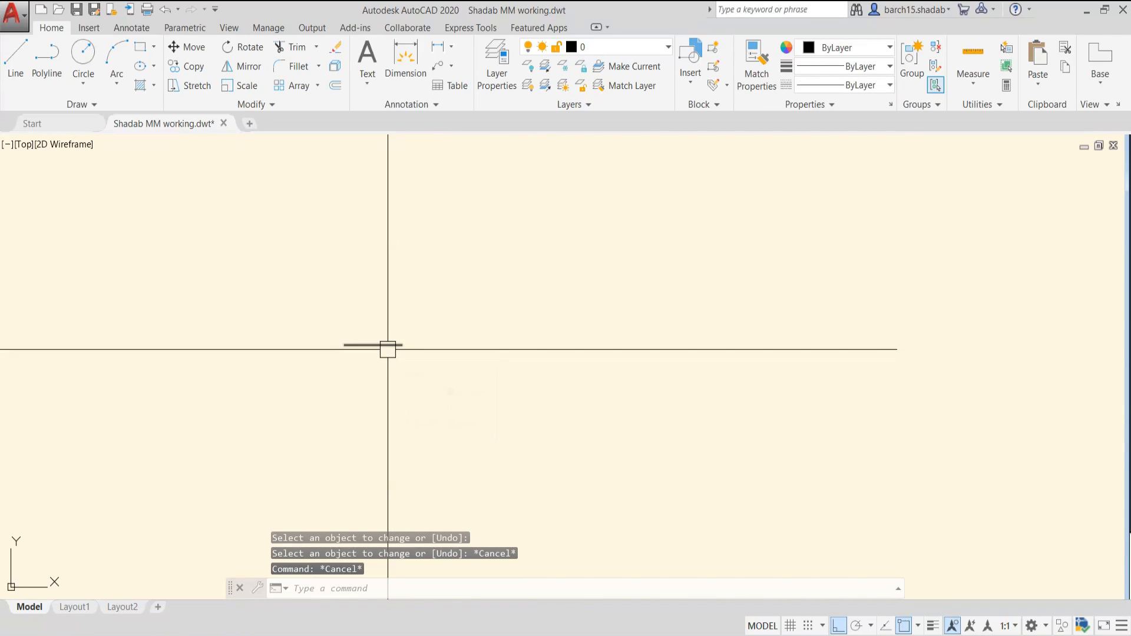
# - Undo the 20 percent shortening of the line and clear any selection
pyautogui.hotkey('ctrl', 'z')
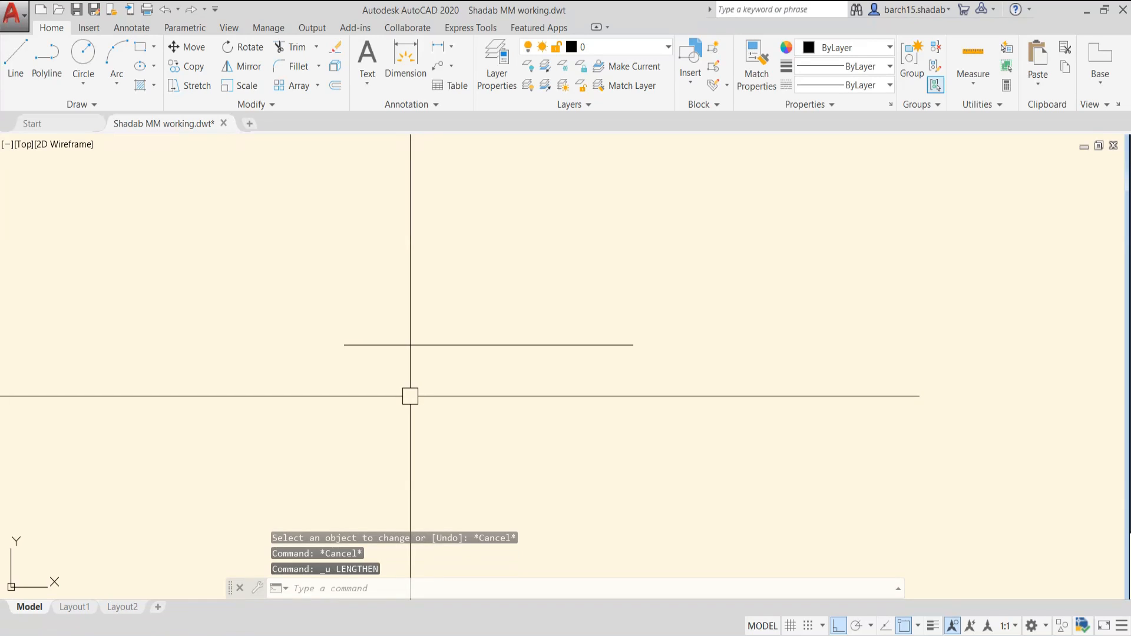
pyautogui.press('Escape')
pyautogui.press('Escape')
pyautogui.click(493, 349)
pyautogui.press('Escape')
pyautogui.press('Escape')
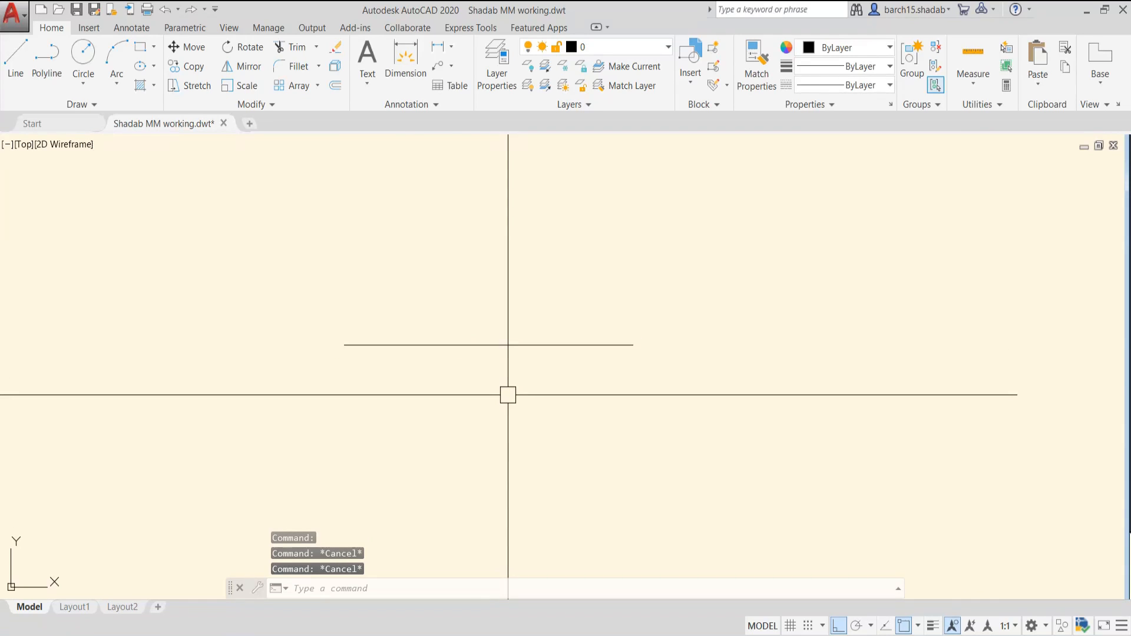
# - Try to extend the line at its right end to 120 percent with Lengthen's Percent option
pyautogui.write('len')
pyautogui.press('Return')
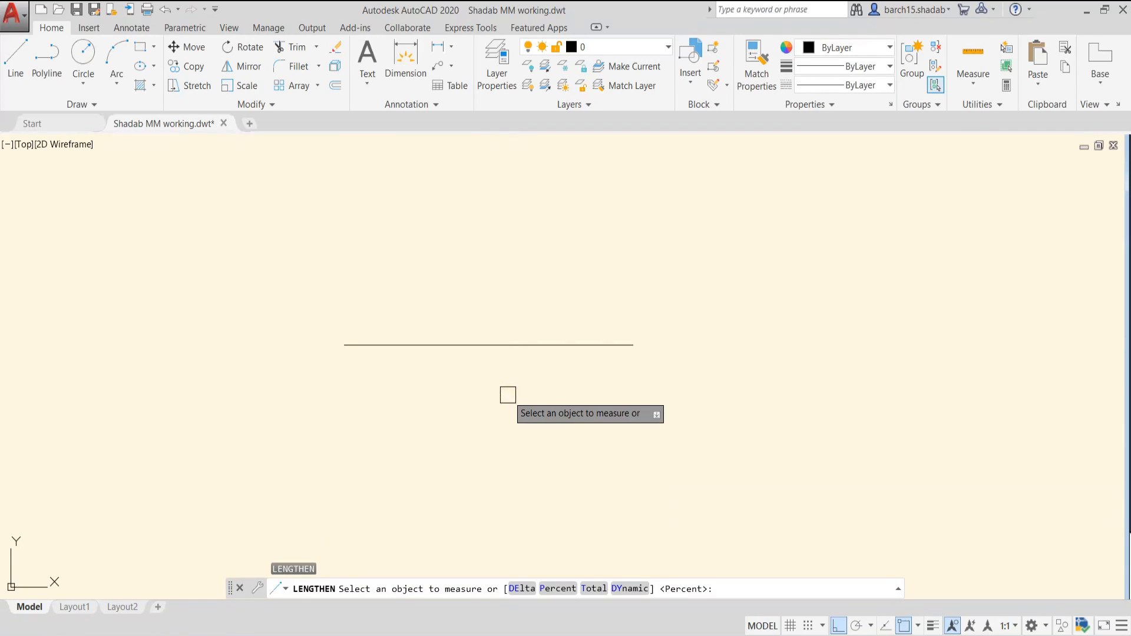
pyautogui.click(556, 589)
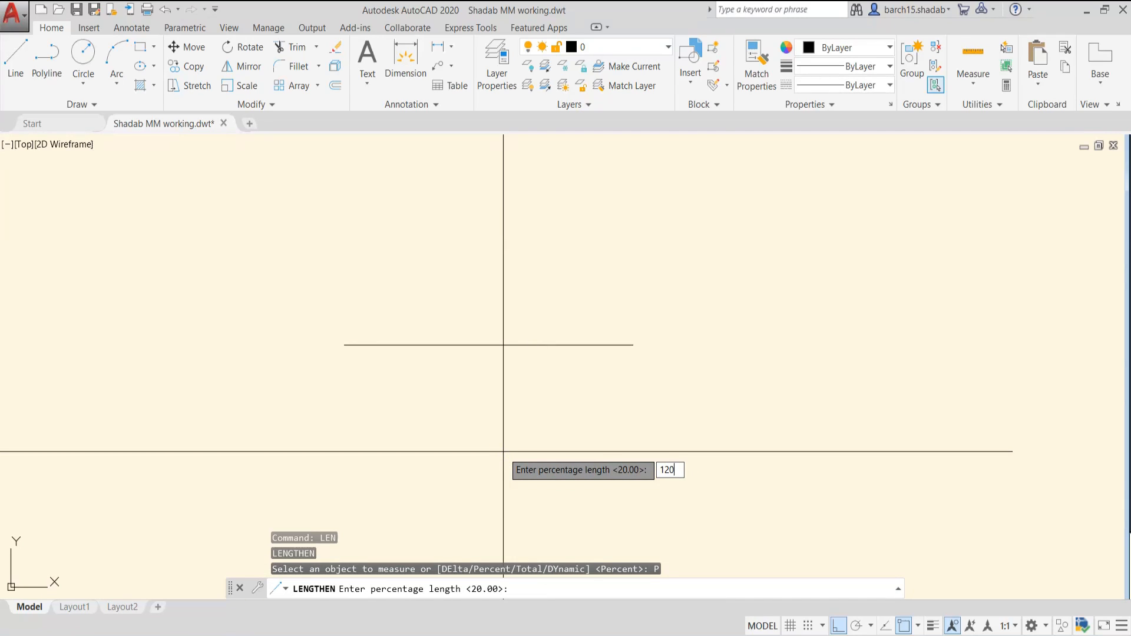
pyautogui.write('120')
pyautogui.press('Return')
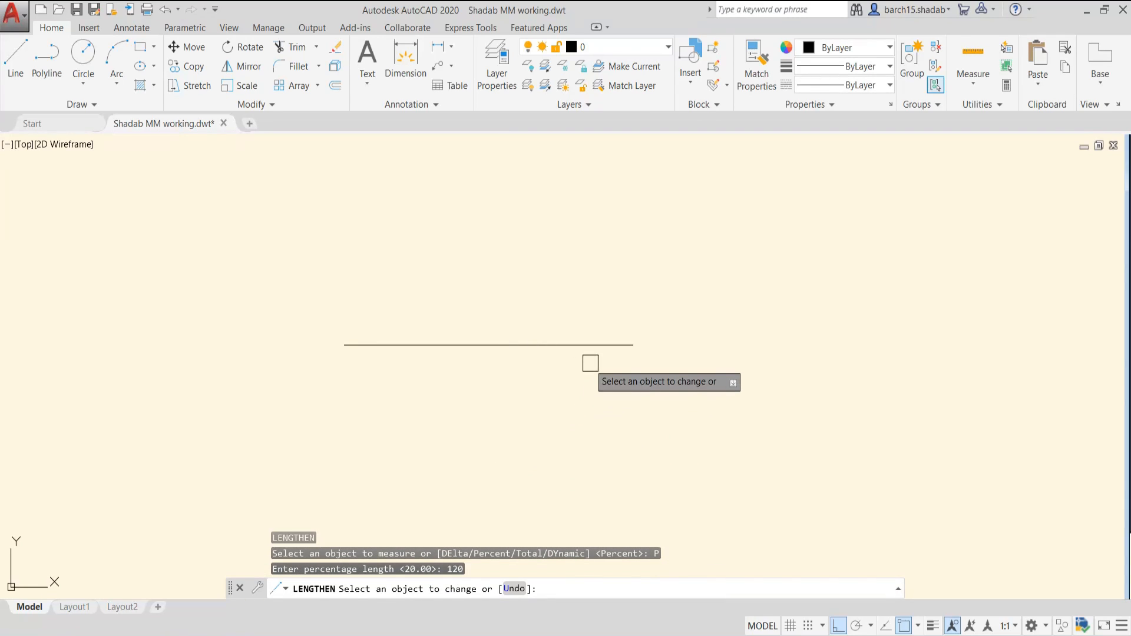
pyautogui.click(609, 346)
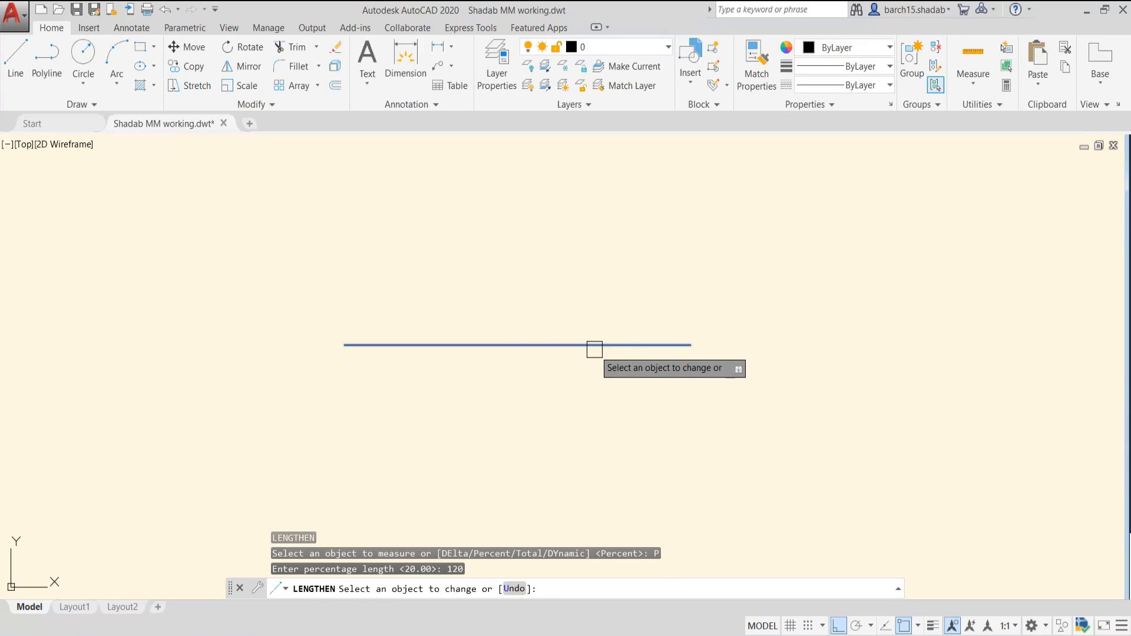
pyautogui.press('Escape')
pyautogui.press('Escape')
pyautogui.press('Escape')
pyautogui.press('Escape')
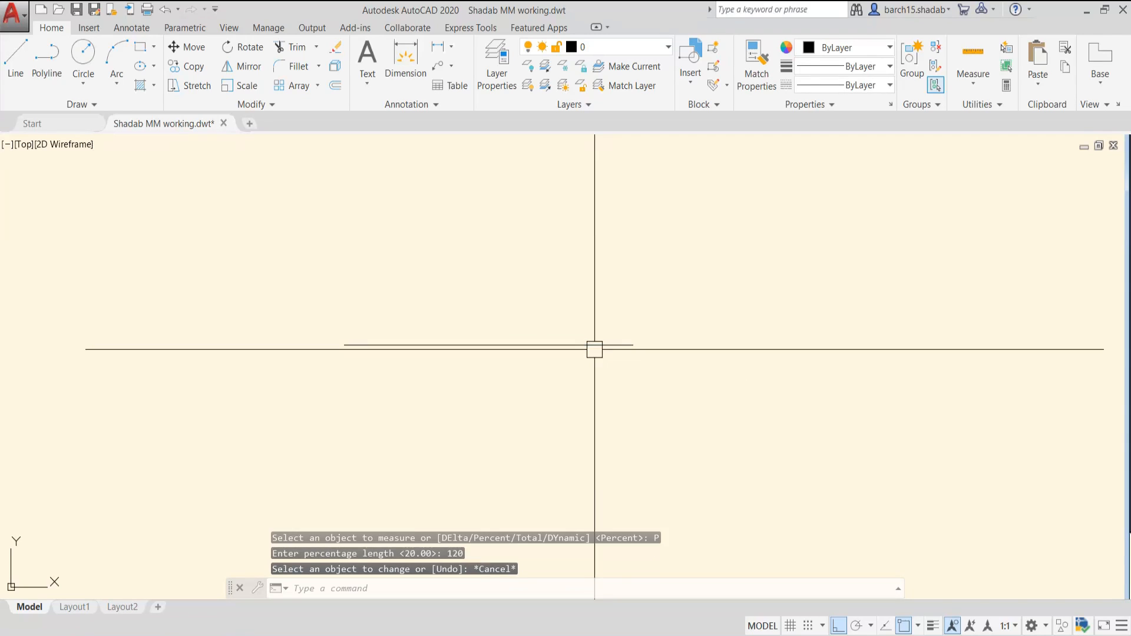
# - Lengthen the line at its right end to a total length of 12000 with the Total option
pyautogui.write('LEN')
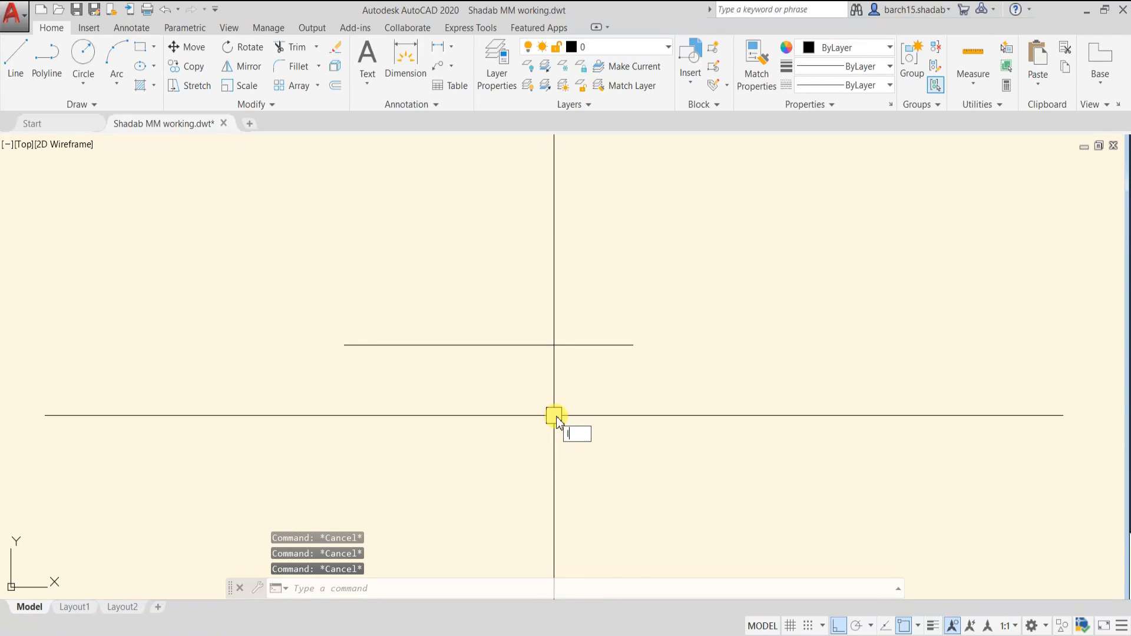
pyautogui.press('Return')
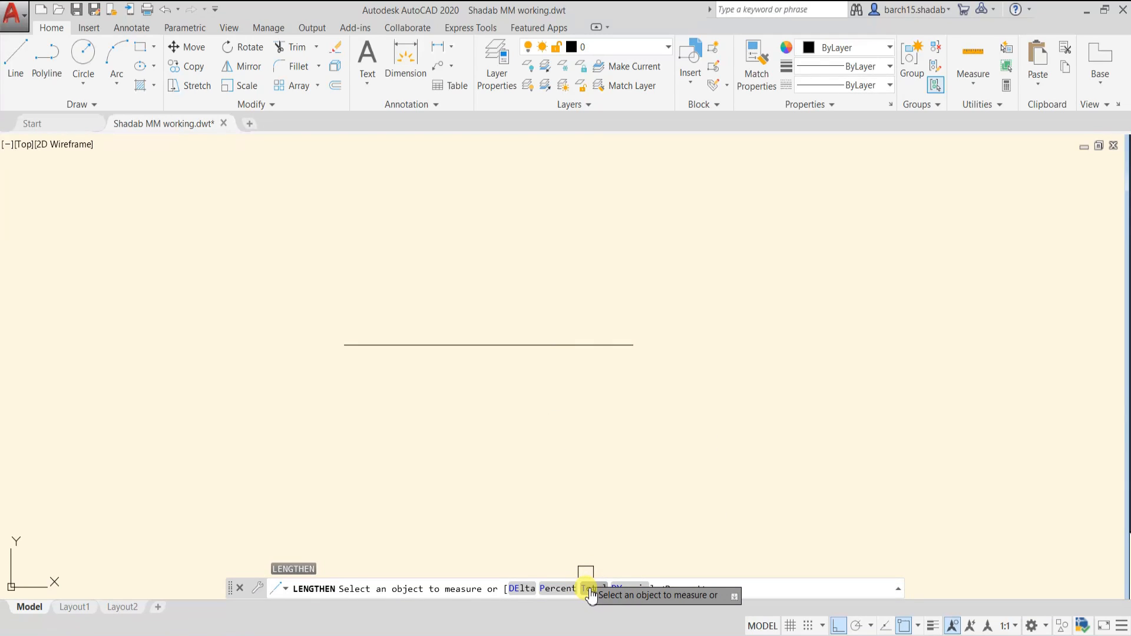
pyautogui.write('t')
pyautogui.press('Return')
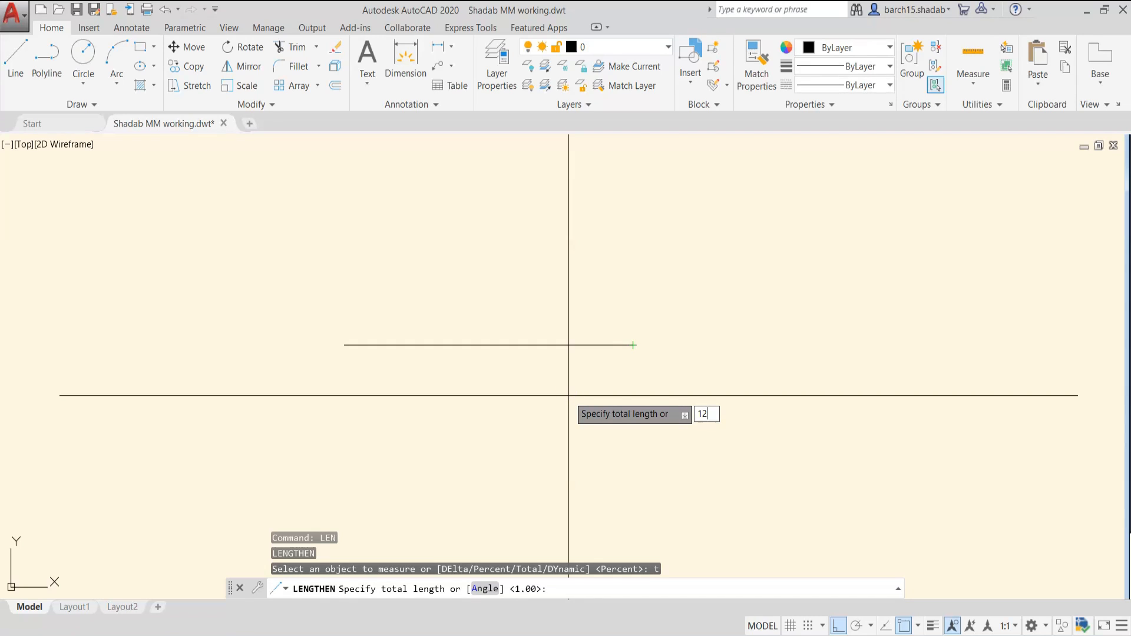
pyautogui.press('Return')
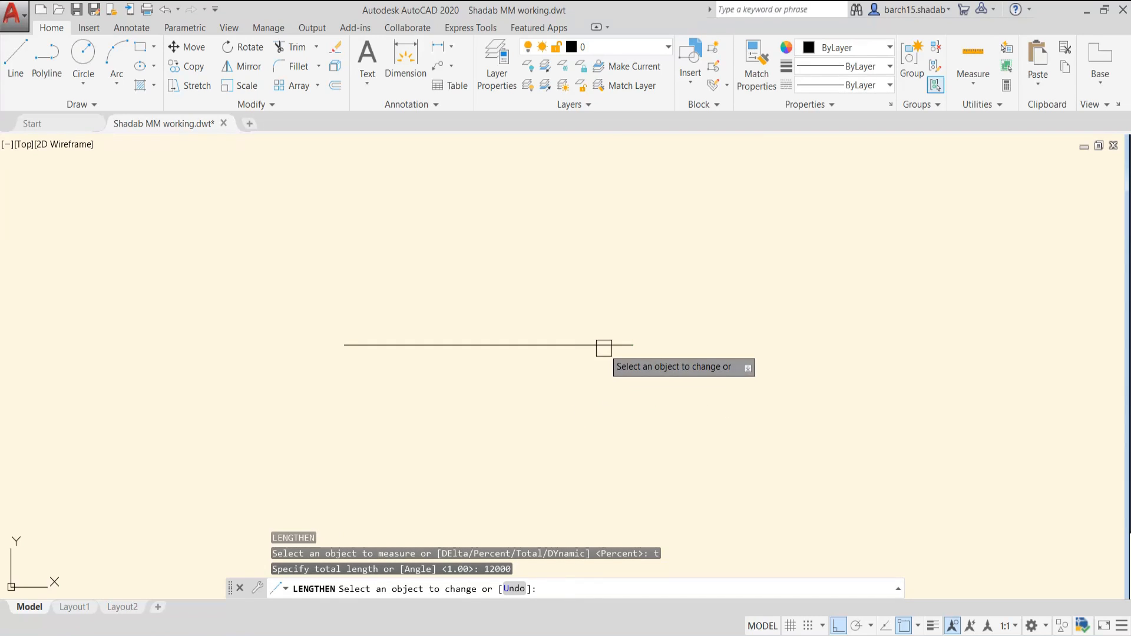
pyautogui.click(491, 345)
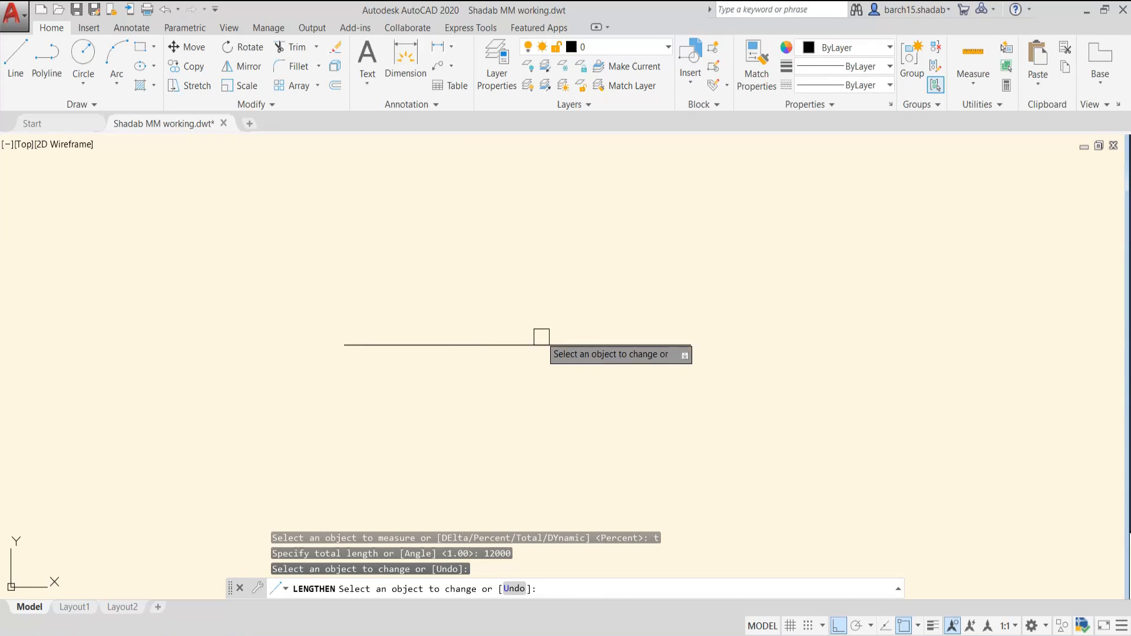
pyautogui.press('Escape')
pyautogui.press('Escape')
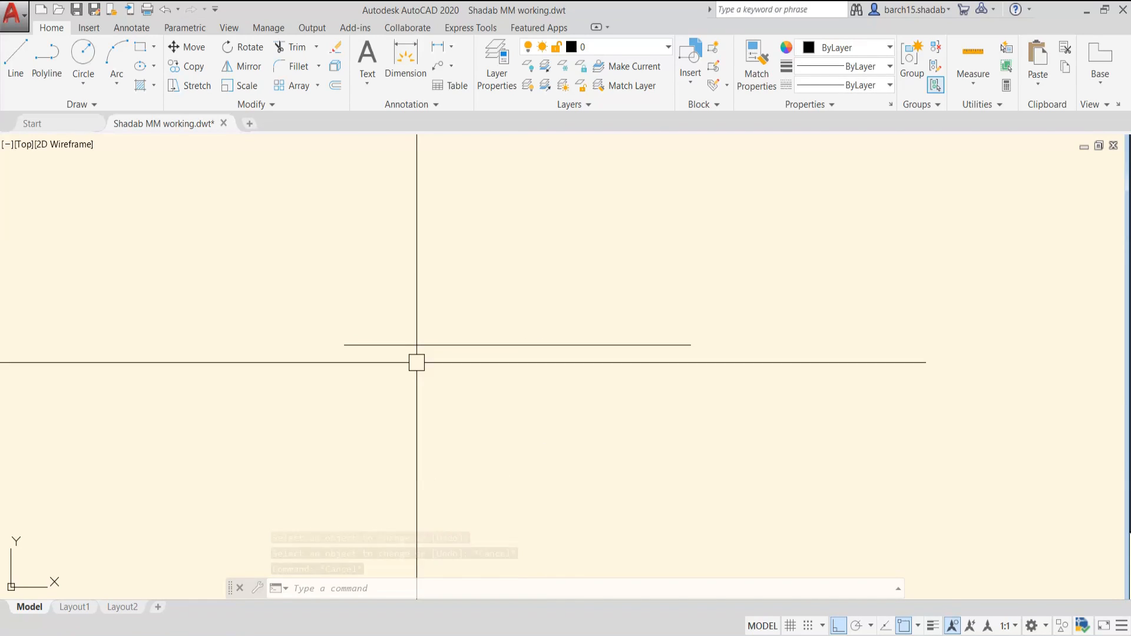
# - Undo the line's change to a total length of 12000
pyautogui.hotkey('ctrl', 'z')
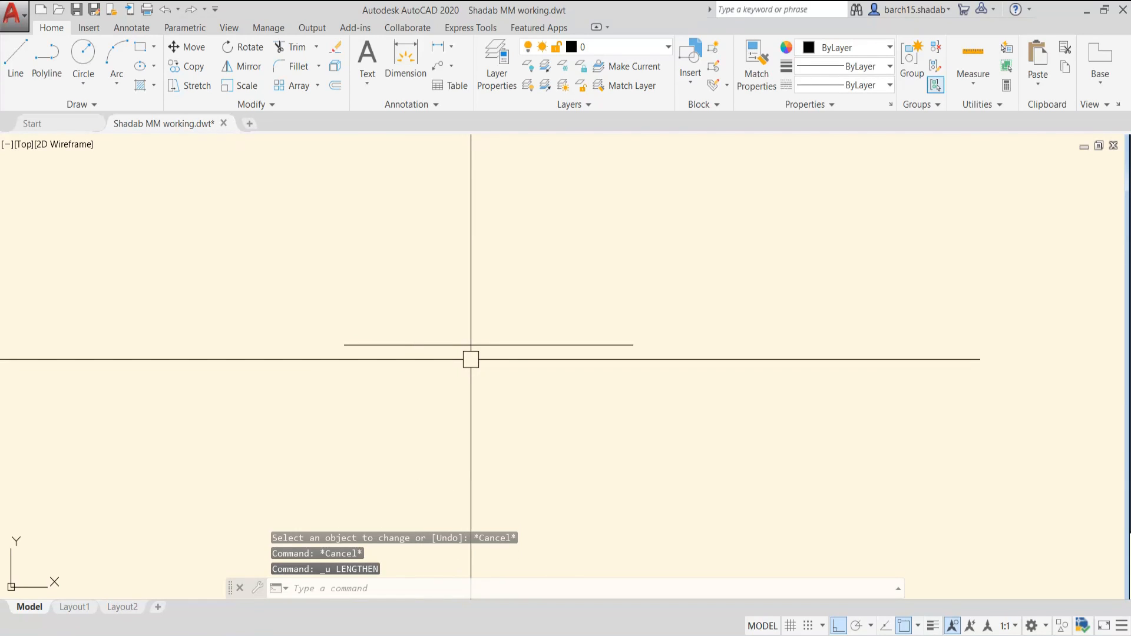
pyautogui.press('Escape')
pyautogui.press('Escape')
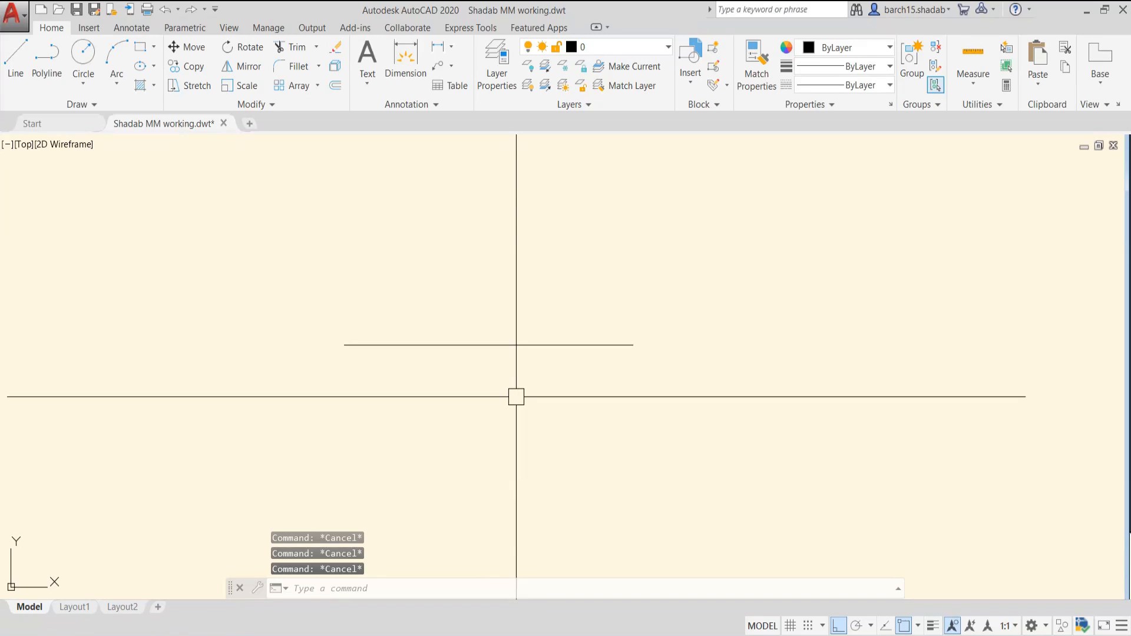
# - Turn Ortho off and draw a slanted line rising to the right, above and to the right of the horizontal line
pyautogui.click(297, 106)
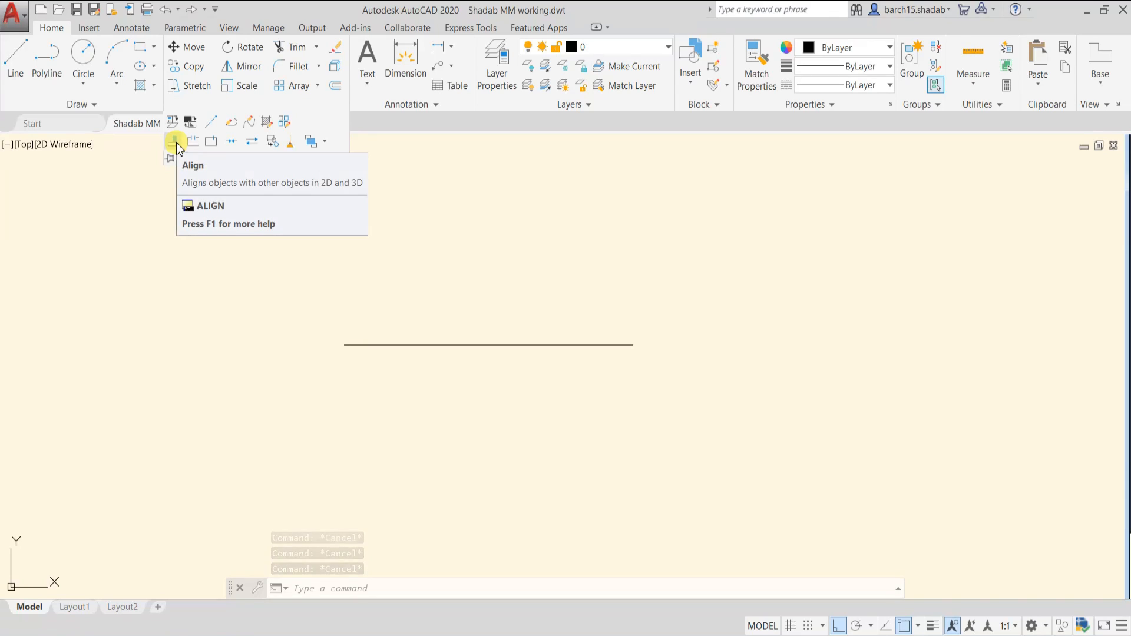
pyautogui.scroll(-3, 439, 370)
pyautogui.scroll(-5, 447, 359)
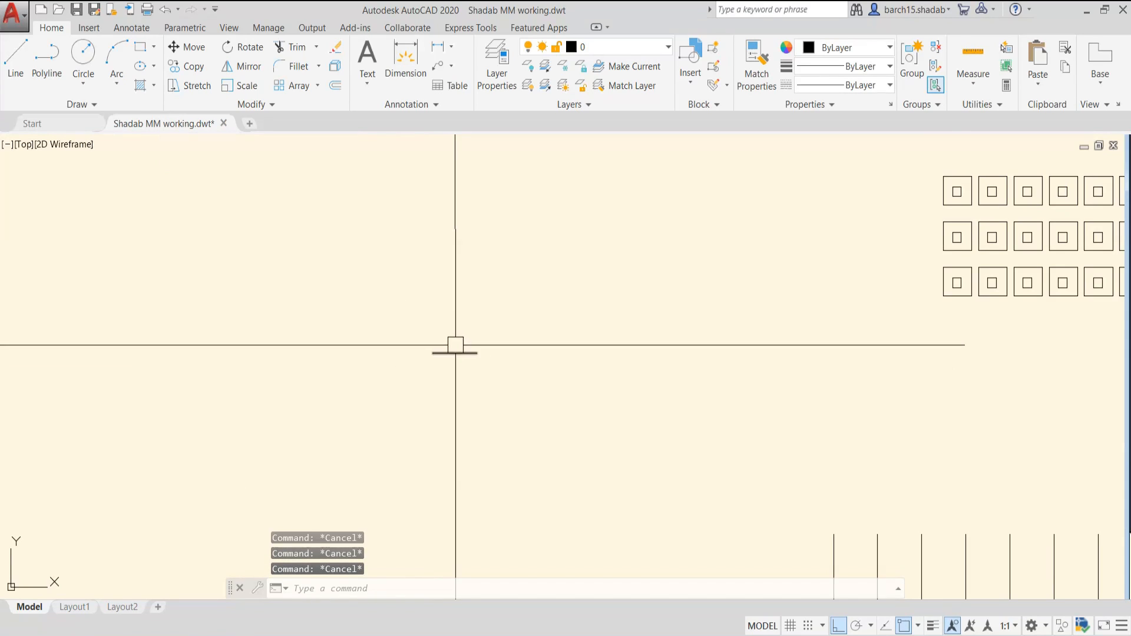
pyautogui.scroll(4, 426, 445)
pyautogui.scroll(4, 427, 460)
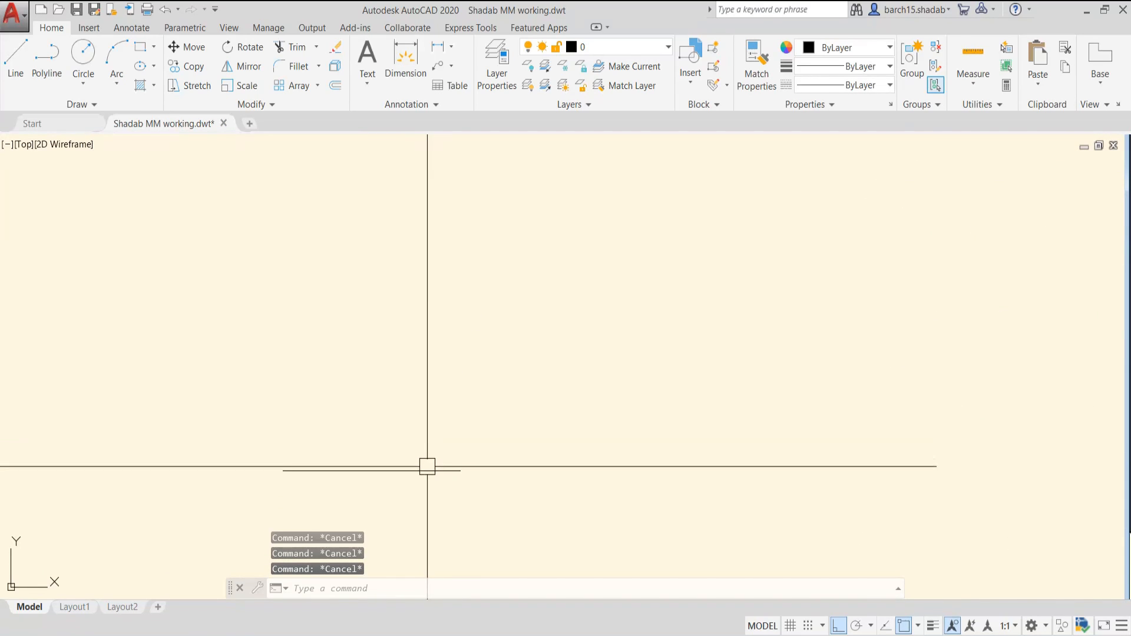
pyautogui.write('l')
pyautogui.press('Return')
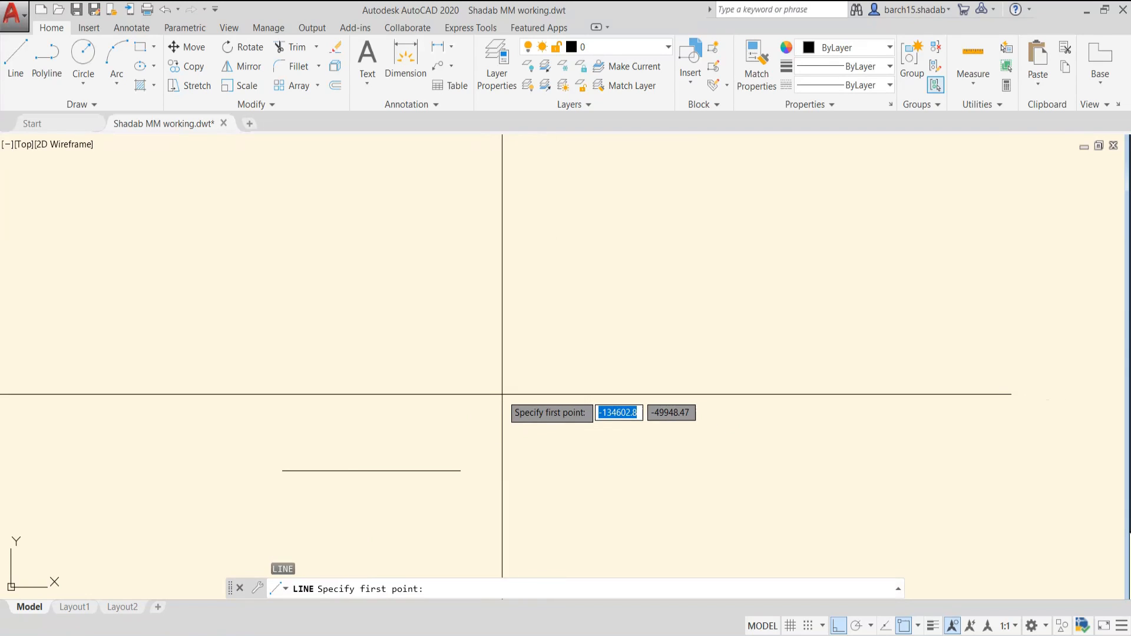
pyautogui.click(513, 400)
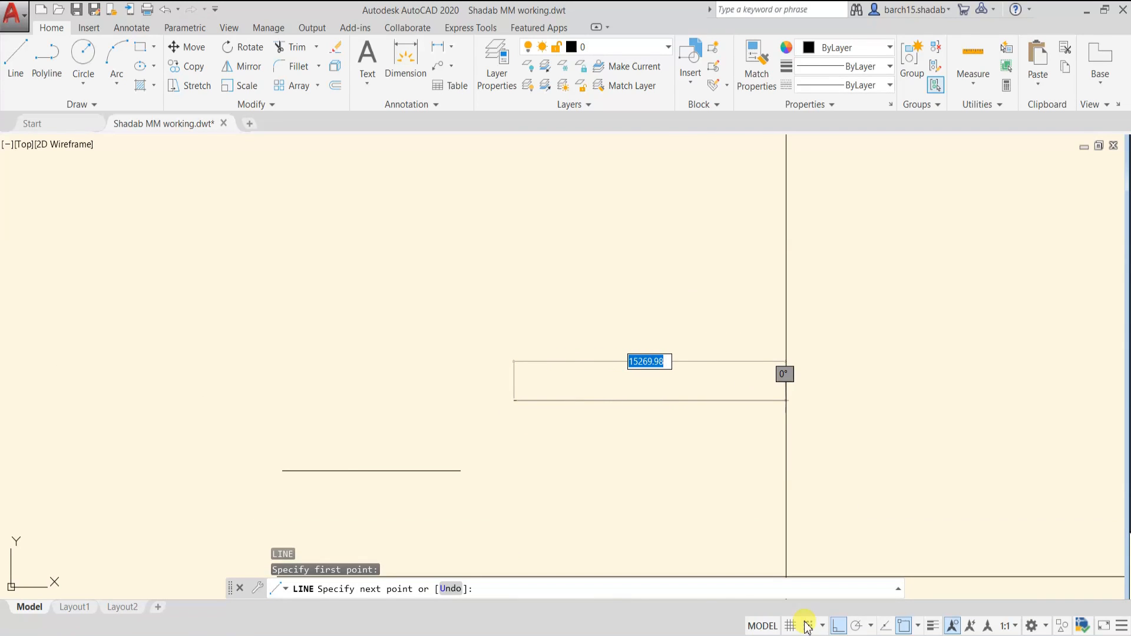
pyautogui.click(837, 626)
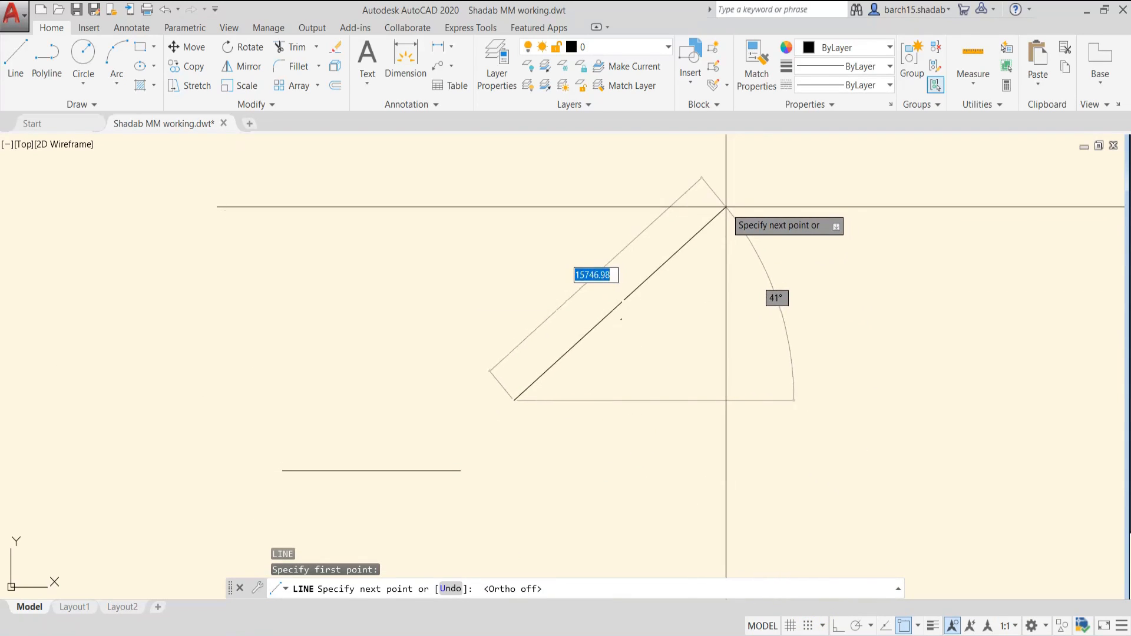
pyautogui.click(707, 217)
pyautogui.press('Escape')
pyautogui.press('Escape')
pyautogui.scroll(-2, 656, 295)
pyautogui.moveTo(655, 296); pyautogui.dragTo(507, 314, button='middle')
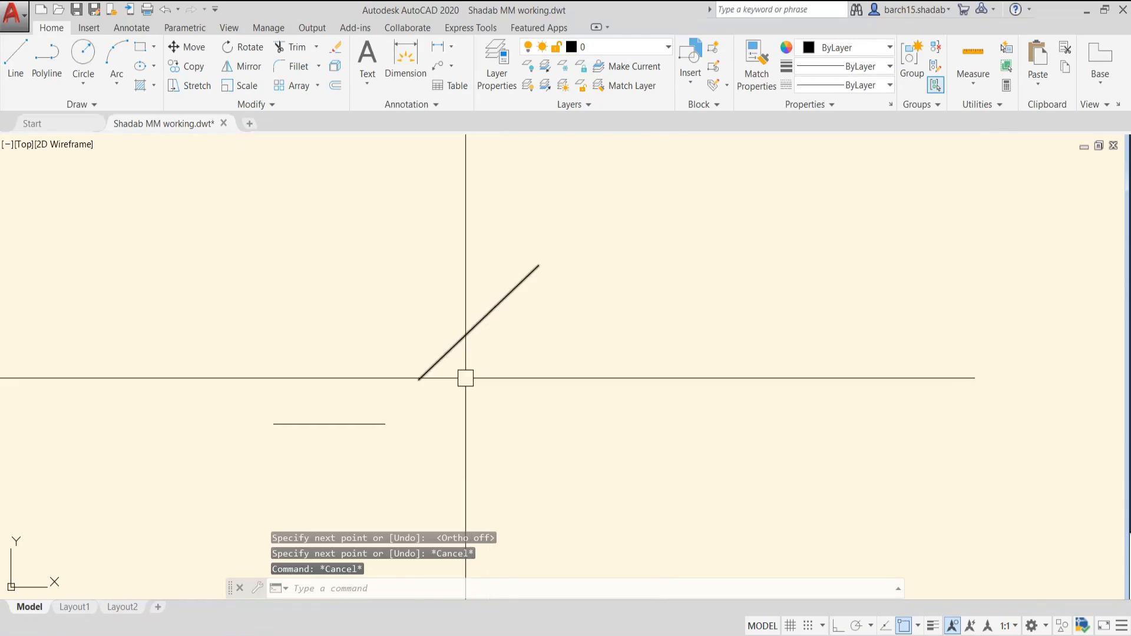
# - Draw a wide rectangle in the empty area to the lower right of the slanted line
pyautogui.press('Escape')
pyautogui.press('Escape')
pyautogui.press('Return')
pyautogui.click(623, 361)
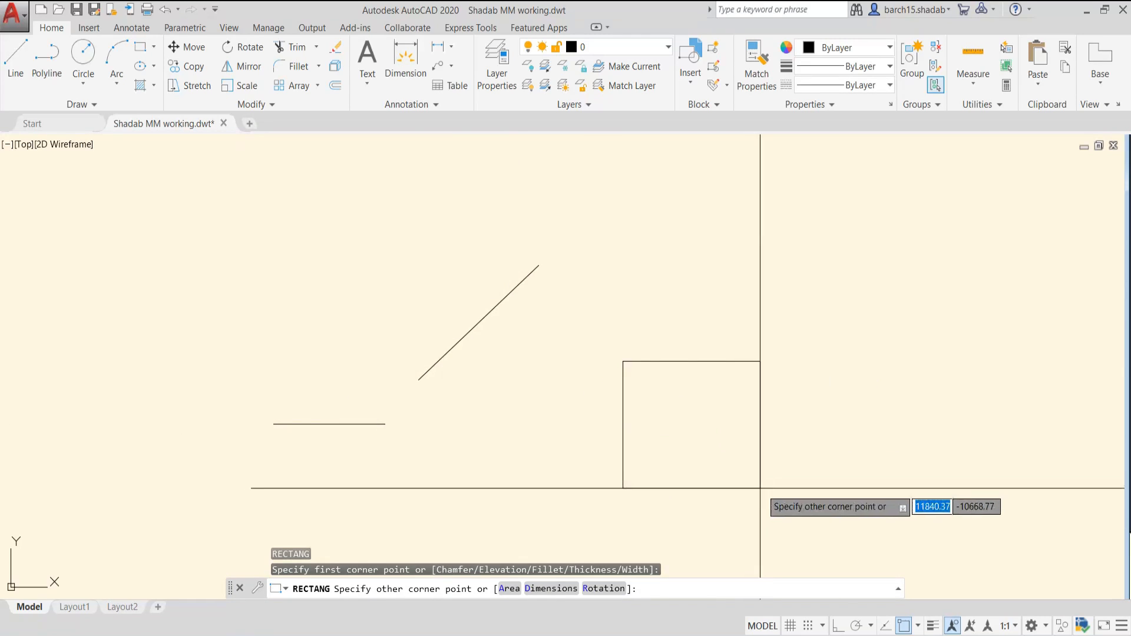
pyautogui.click(845, 455)
pyautogui.press('Escape')
pyautogui.scroll(2, 670, 481)
pyautogui.scroll(2, 649, 467)
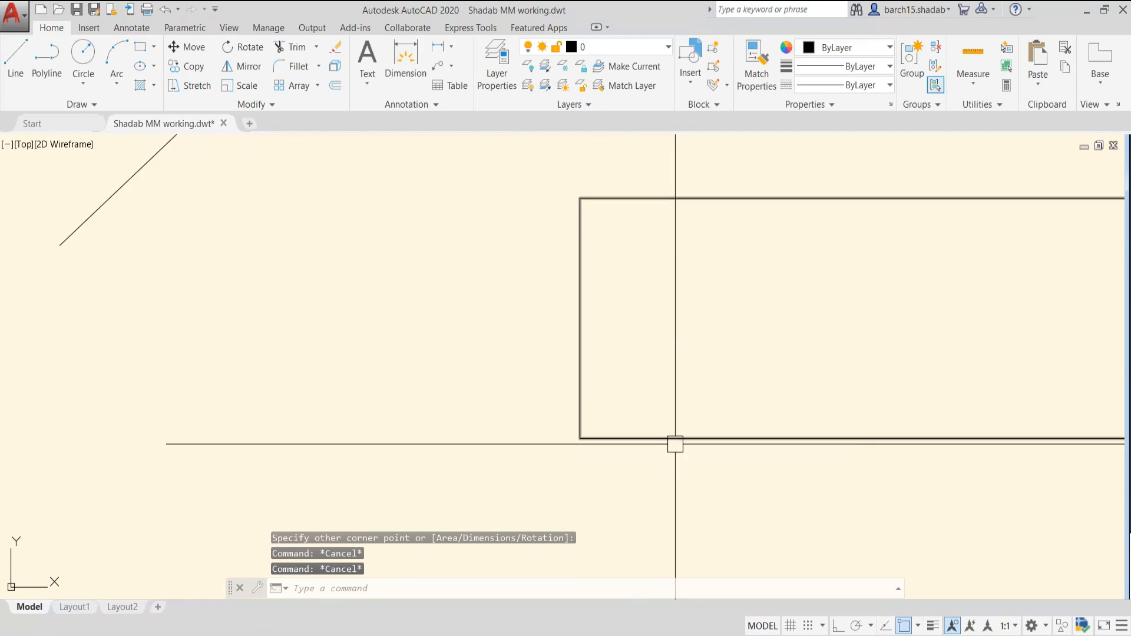
pyautogui.scroll(-4, 674, 447)
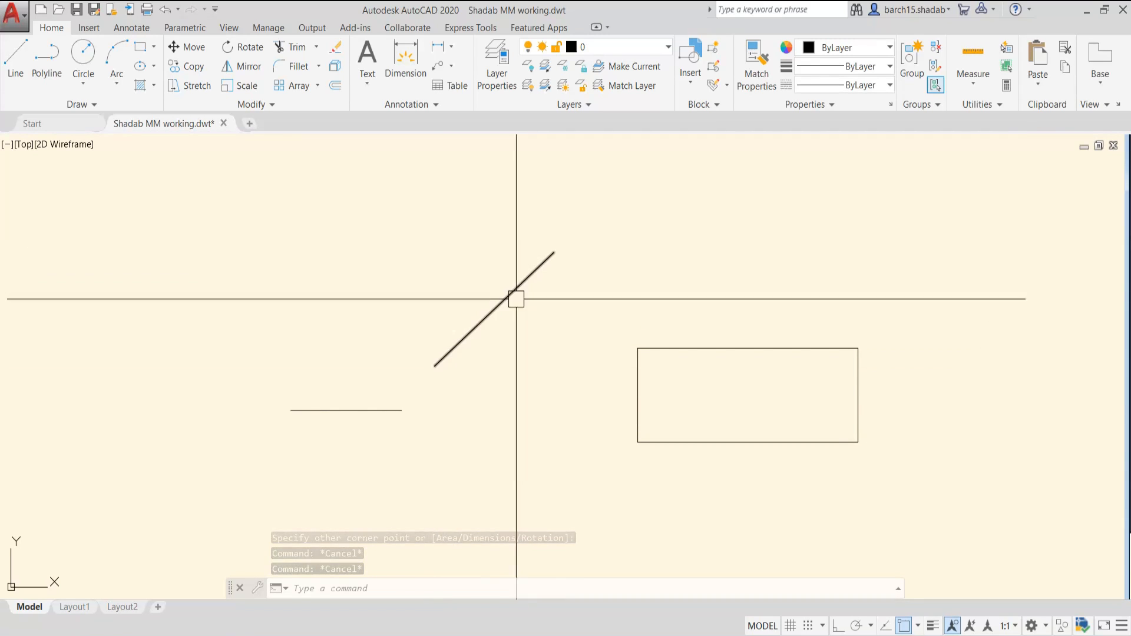
# - Erase the short horizontal line beside the slanted line and clear the selection
pyautogui.click(397, 411)
pyautogui.write('e')
pyautogui.press('Return')
pyautogui.press('Escape')
pyautogui.press('Escape')
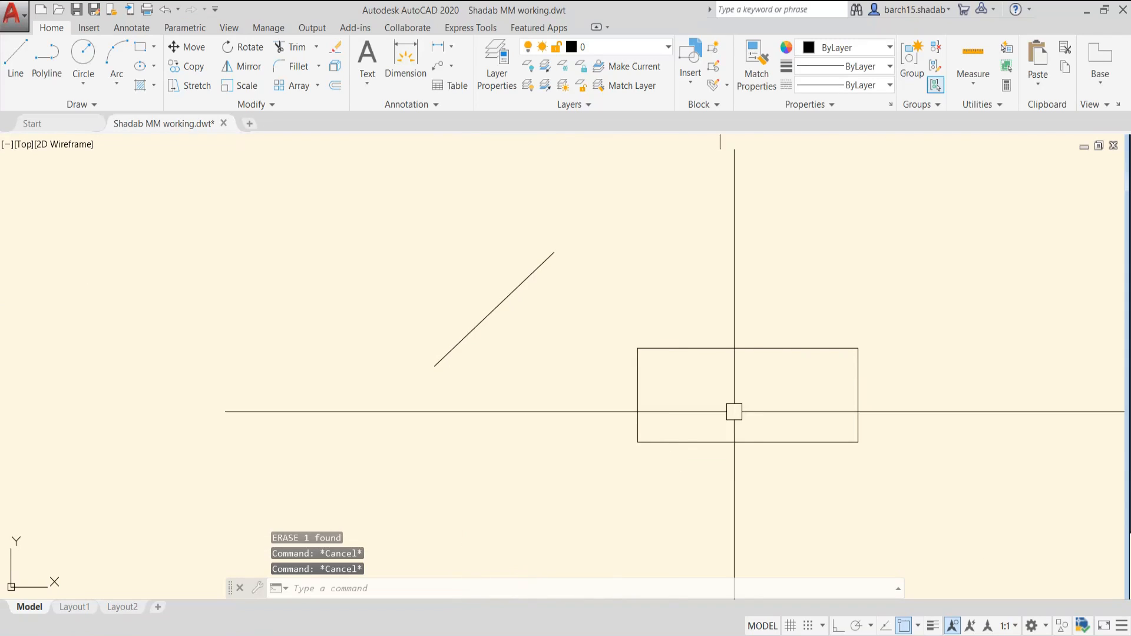
pyautogui.scroll(2, 552, 444)
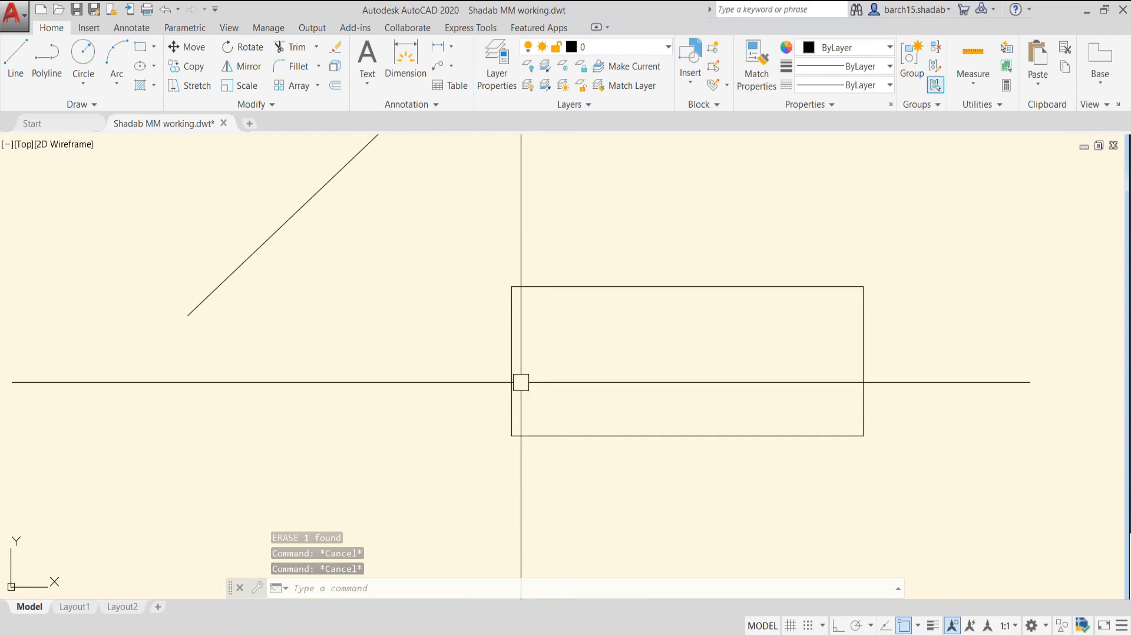
pyautogui.moveTo(538, 402); pyautogui.dragTo(530, 457, button='middle')
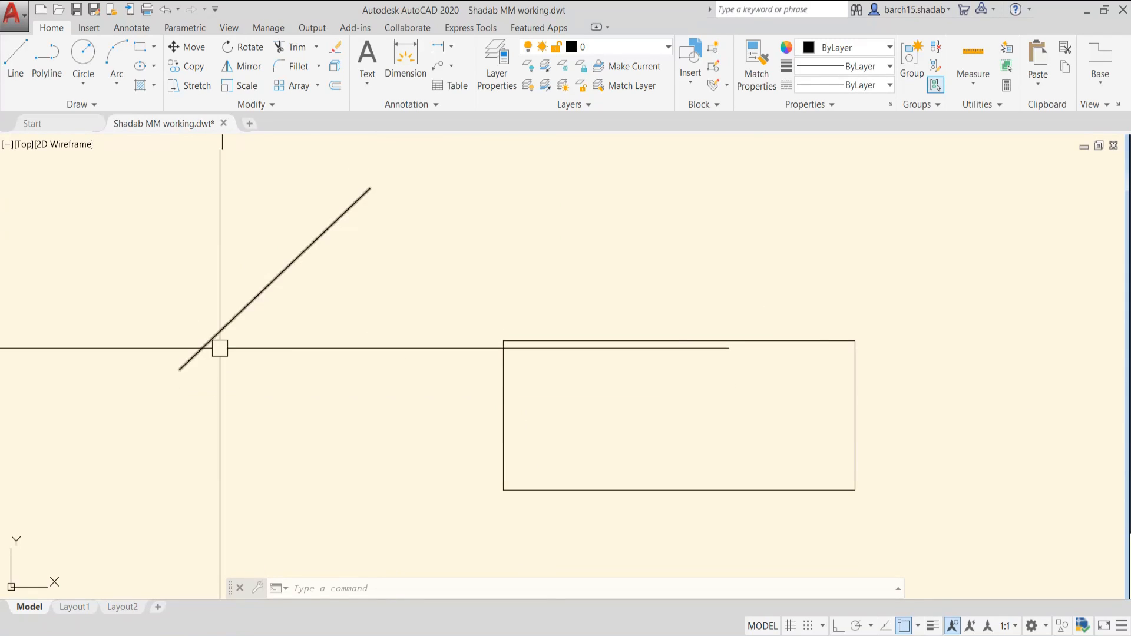
pyautogui.write('AL')
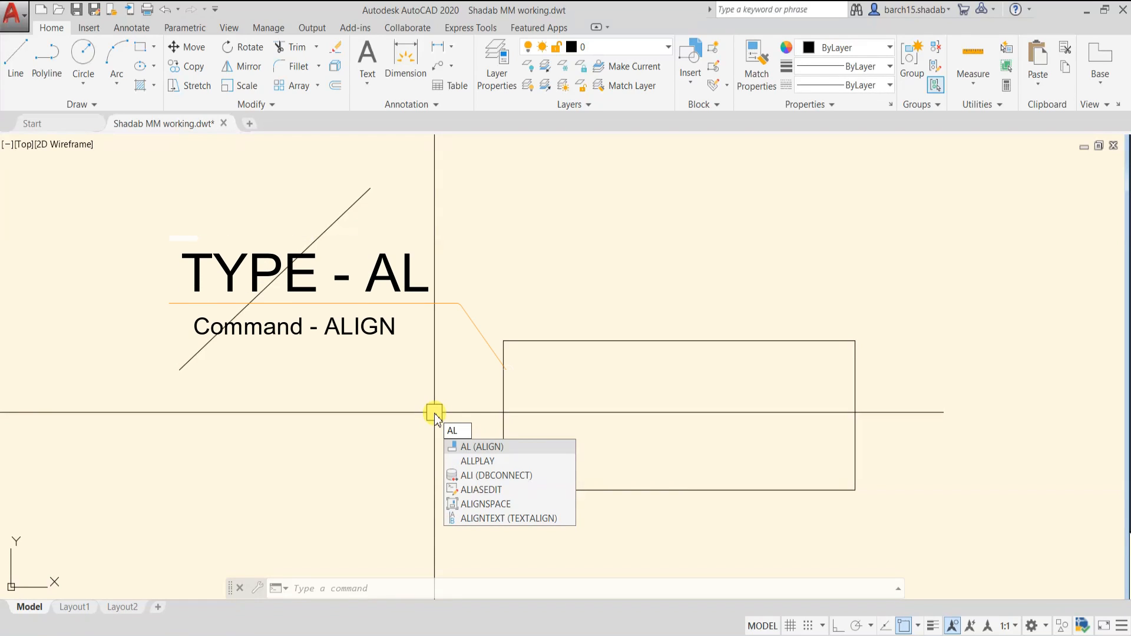
pyautogui.press('Return')
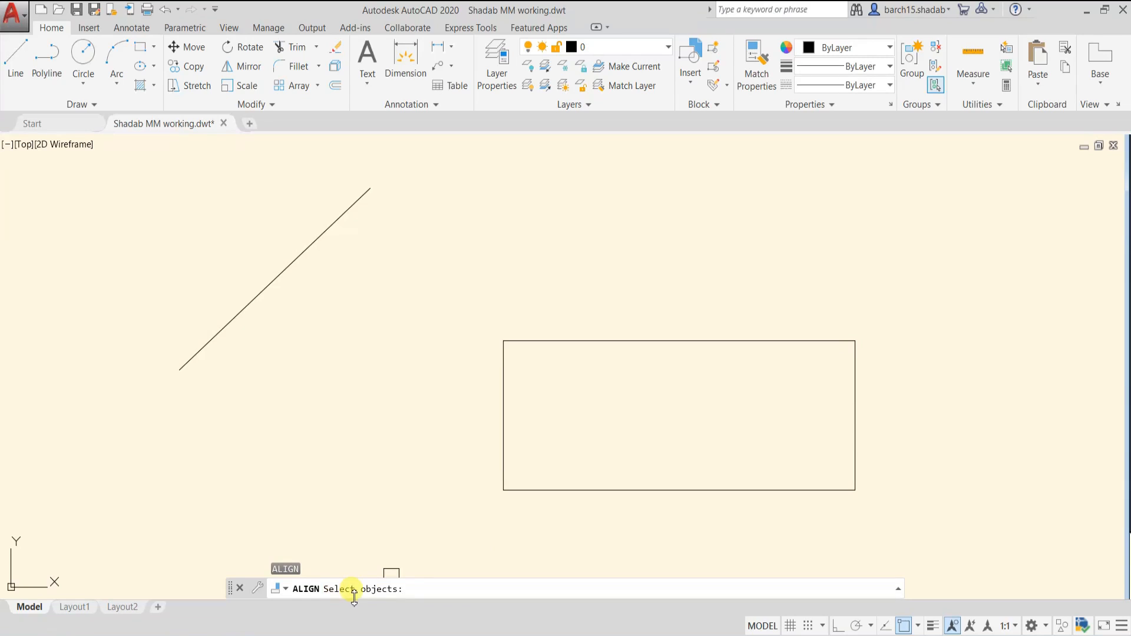
pyautogui.click(566, 490)
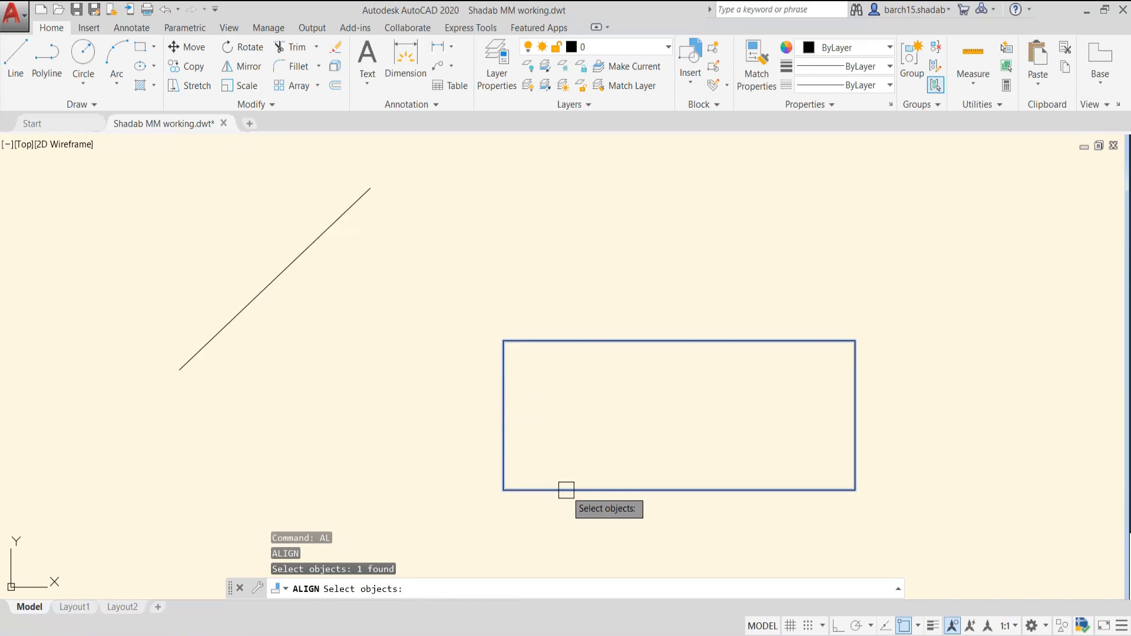
pyautogui.press('Return')
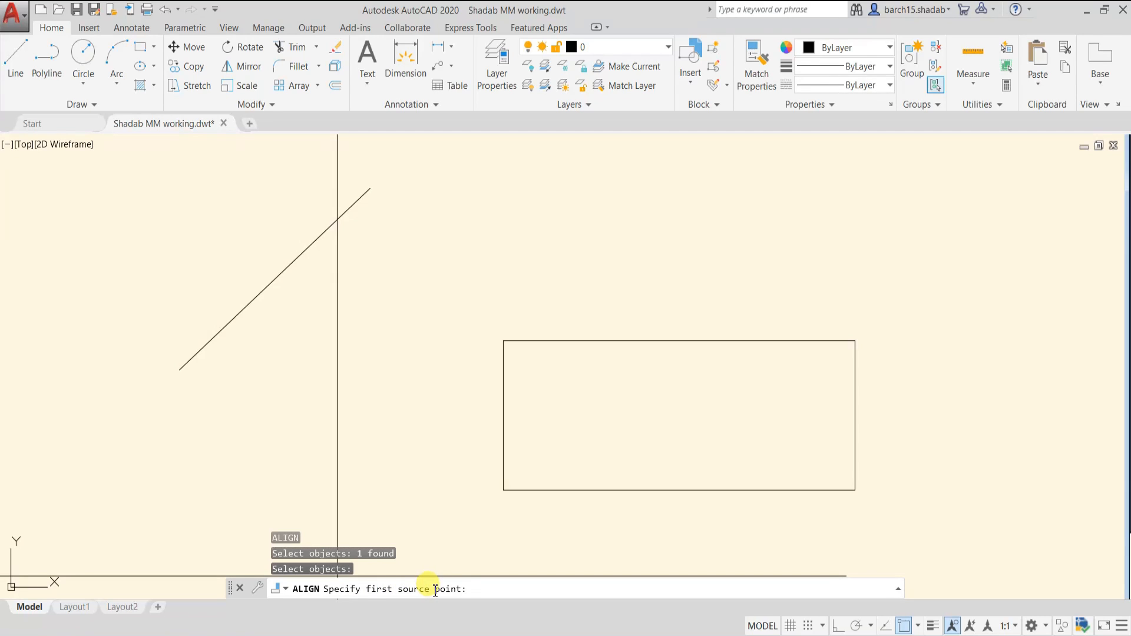
pyautogui.click(503, 490)
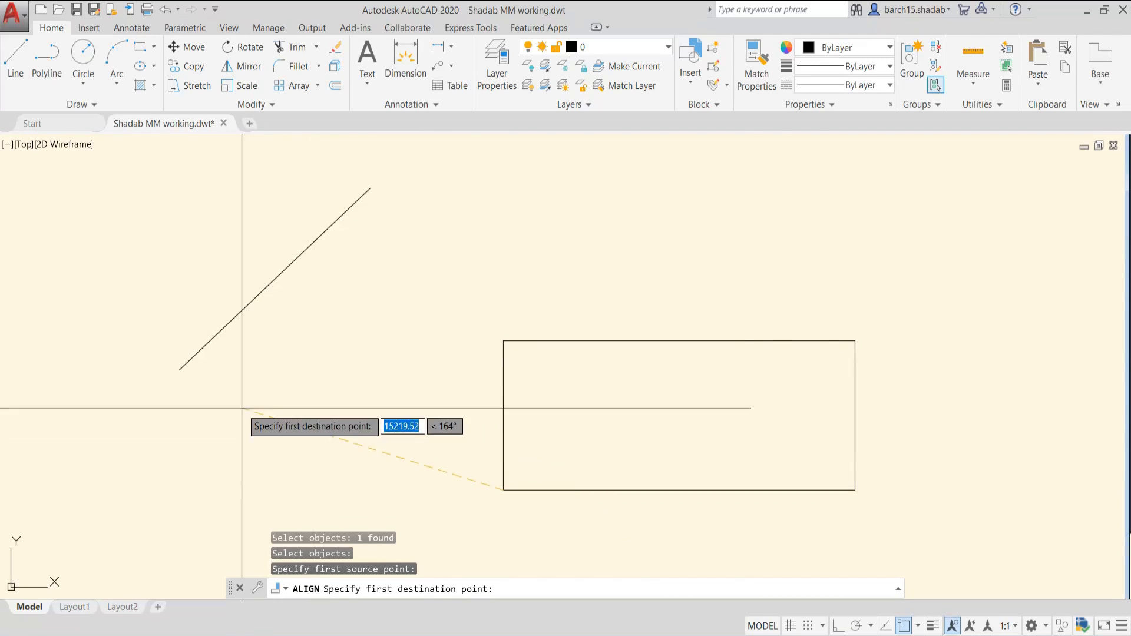
pyautogui.click(180, 370)
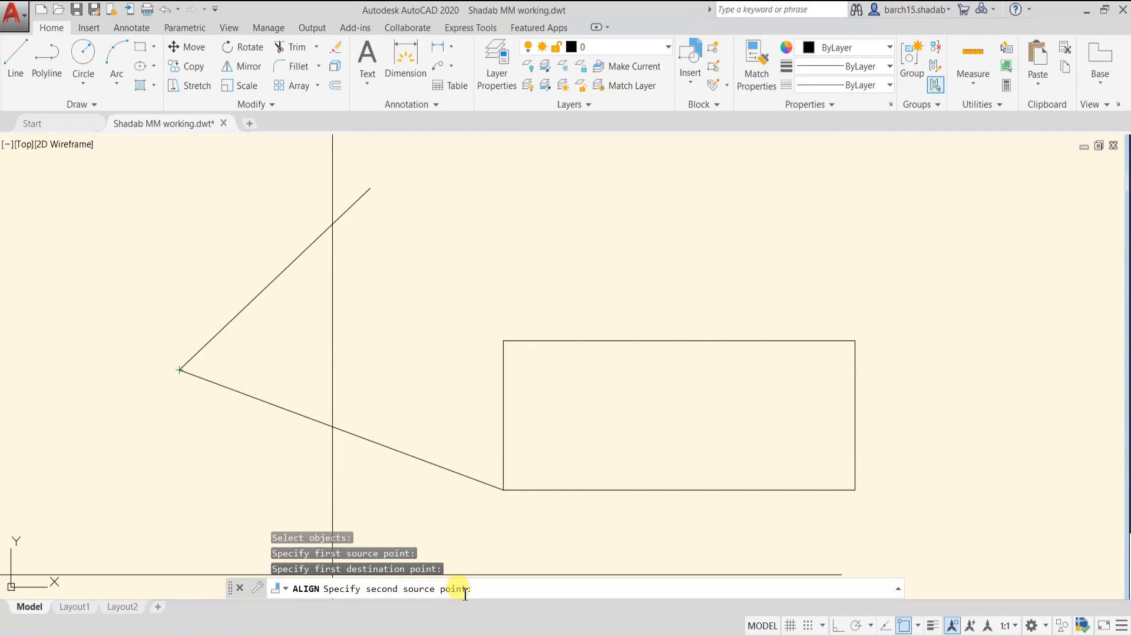
pyautogui.click(855, 490)
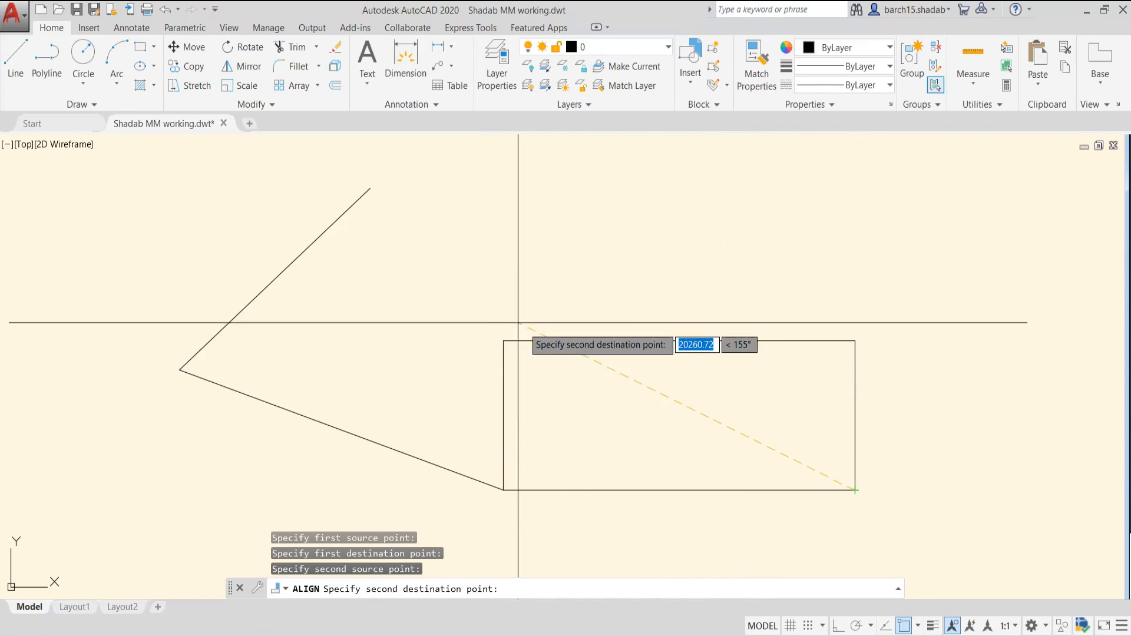
pyautogui.click(370, 188)
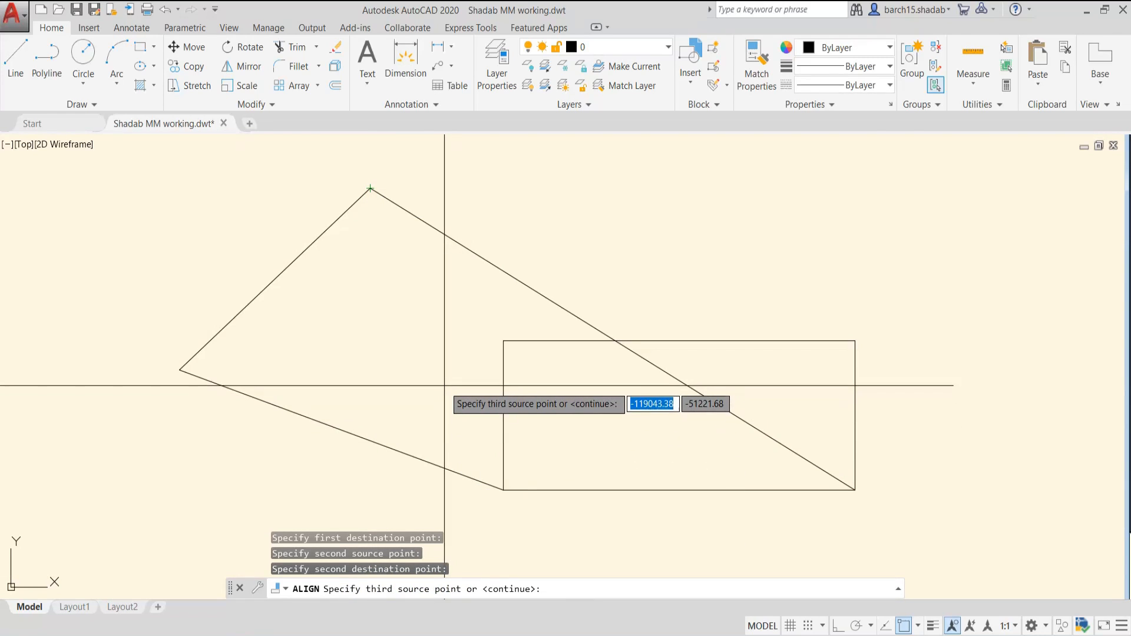
pyautogui.rightClick(422, 359)
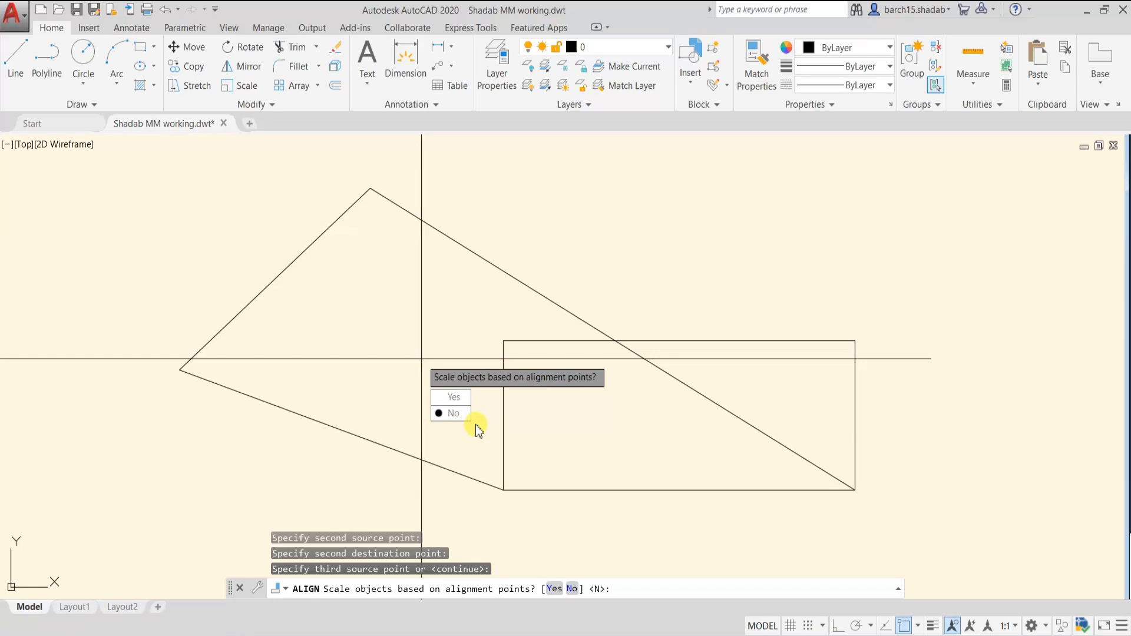
pyautogui.press('Escape')
pyautogui.press('Escape')
pyautogui.press('Escape')
pyautogui.press('Escape')
# - Copy the slanted line and the rectangle together to the empty space on their right
pyautogui.scroll(-5, 576, 413)
pyautogui.click(634, 473)
pyautogui.click(385, 326)
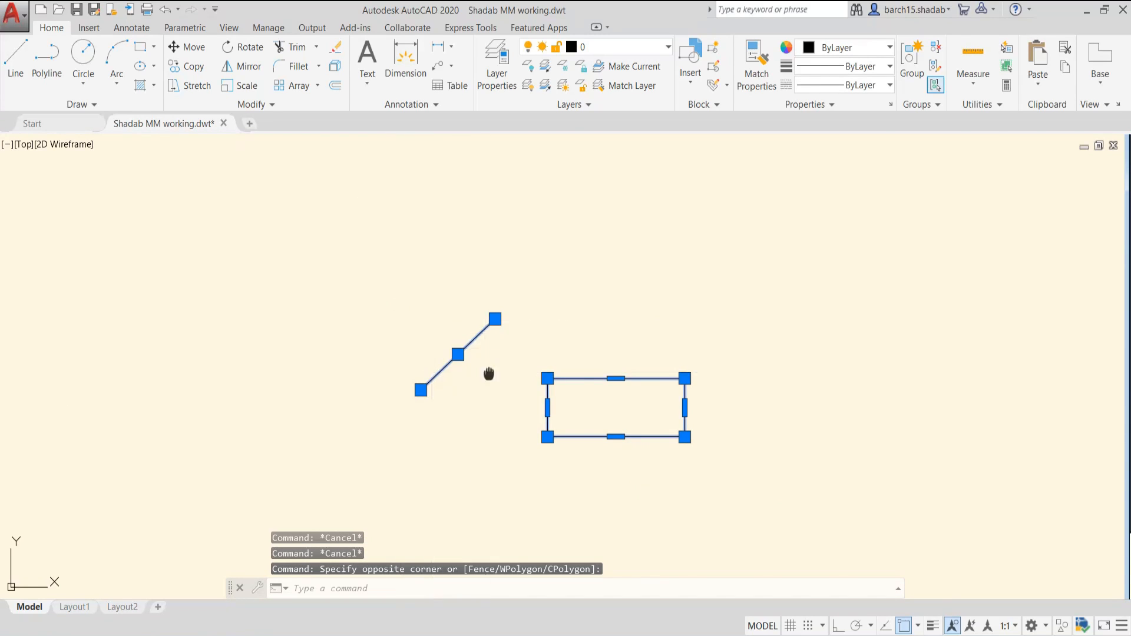
pyautogui.moveTo(489, 374); pyautogui.dragTo(454, 365, button='middle')
pyautogui.write('co')
pyautogui.press('Return')
pyautogui.click(476, 452)
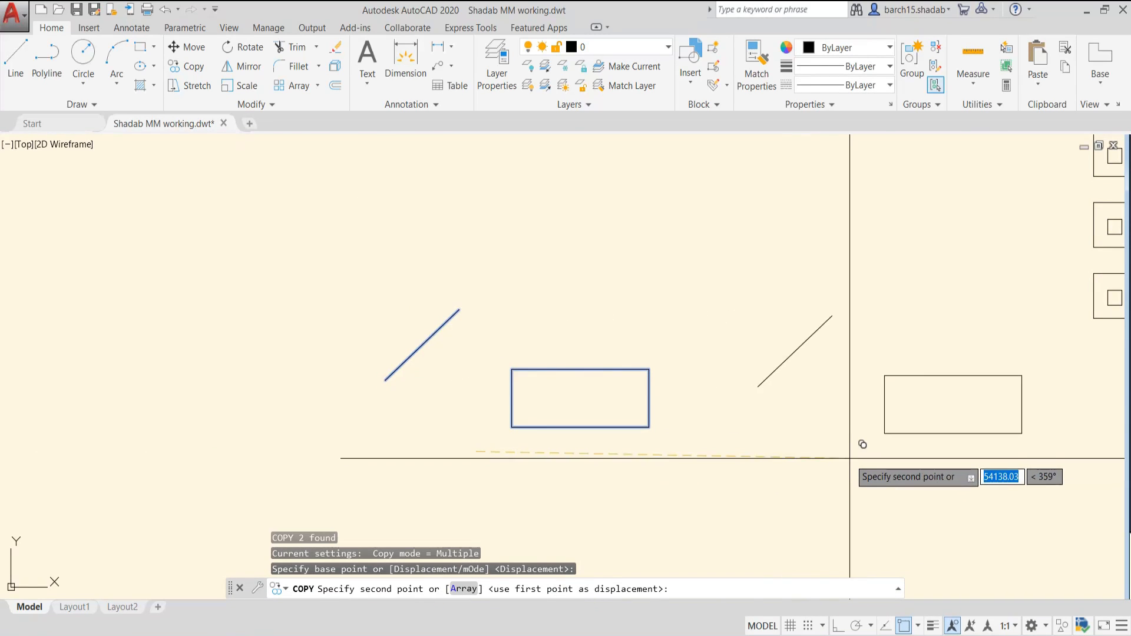
pyautogui.click(832, 436)
pyautogui.press('Escape')
pyautogui.press('Escape')
pyautogui.press('Escape')
# - Align the original rectangle's bottom edge to the original slanted line, matching lower-left corner to lower end and lower-right corner towards upper end, without scaling
pyautogui.scroll(2, 563, 419)
pyautogui.write('a')
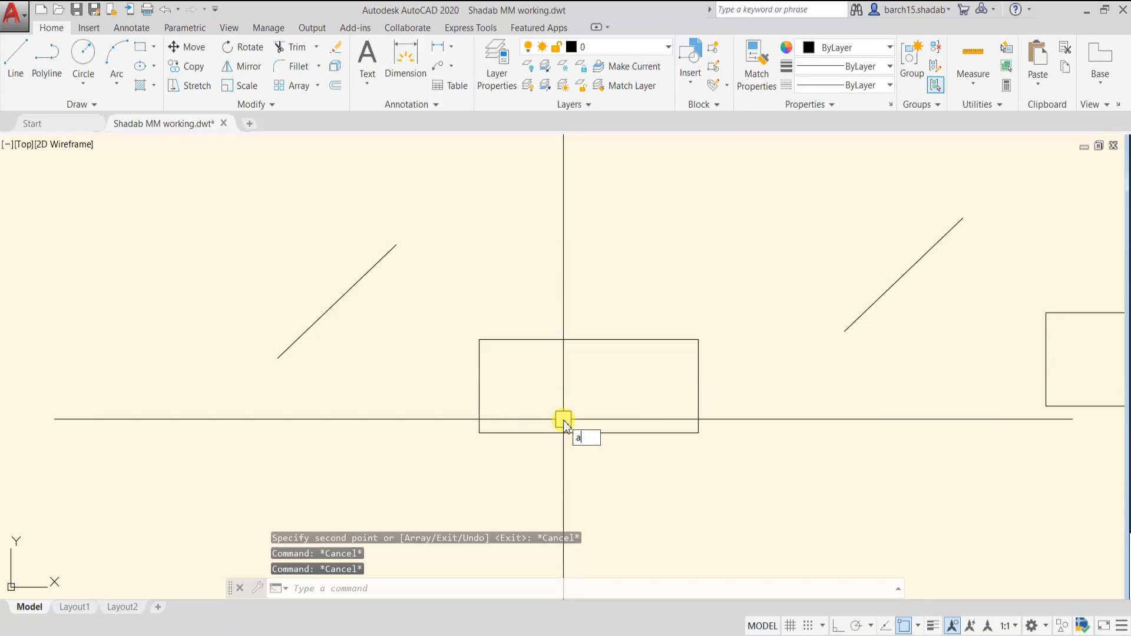
pyautogui.write('l')
pyautogui.press('Return')
pyautogui.click(549, 429)
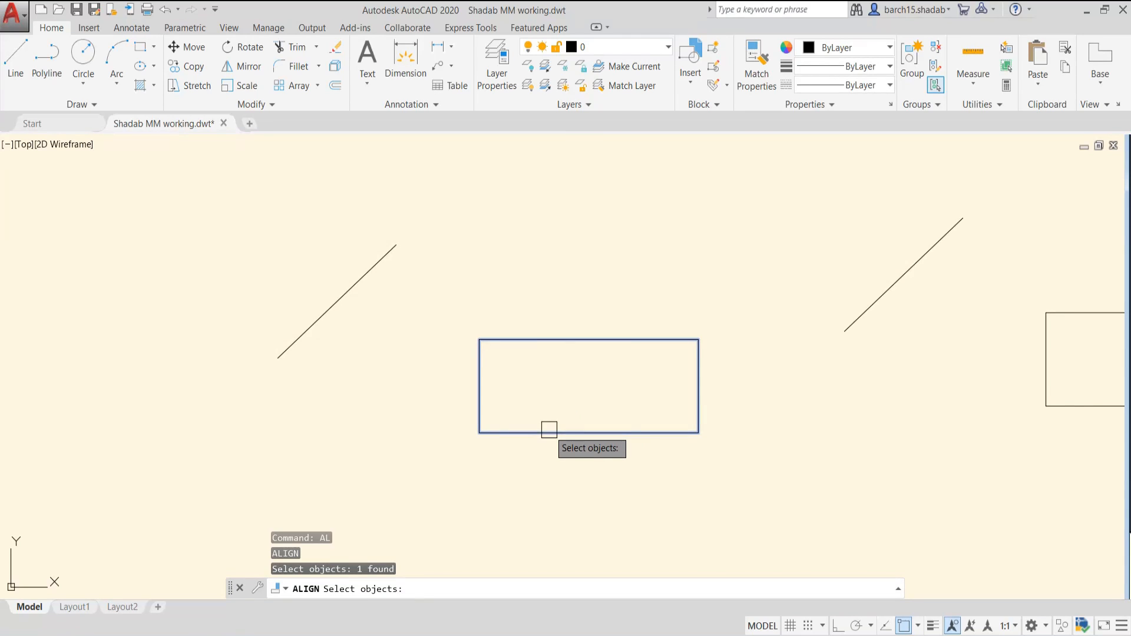
pyautogui.press('Return')
pyautogui.click(404, 592)
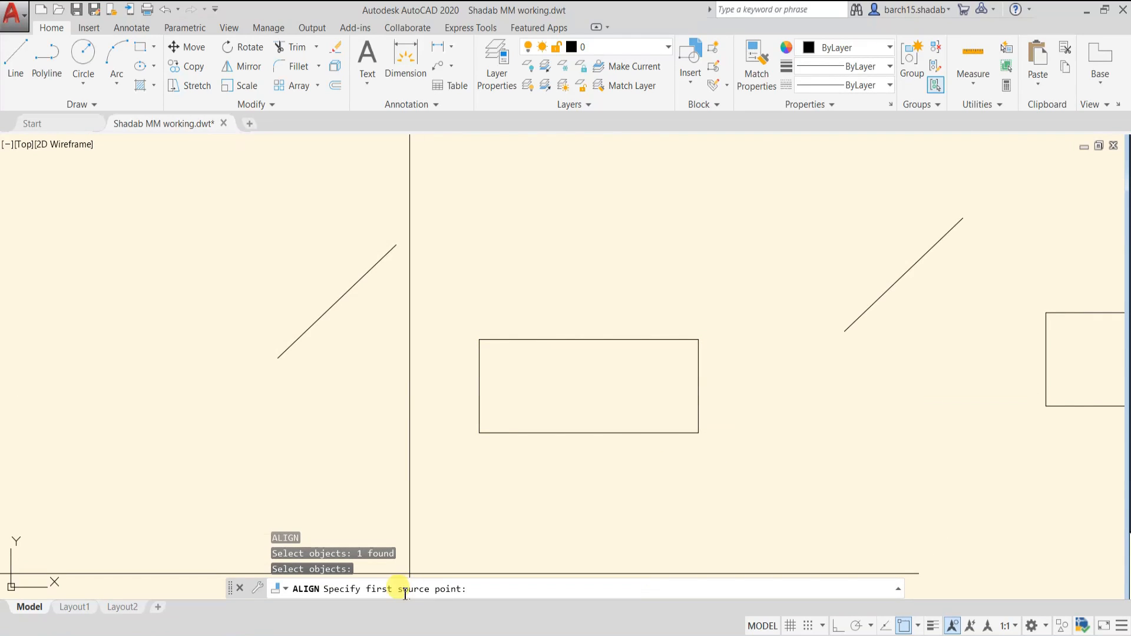
pyautogui.click(479, 433)
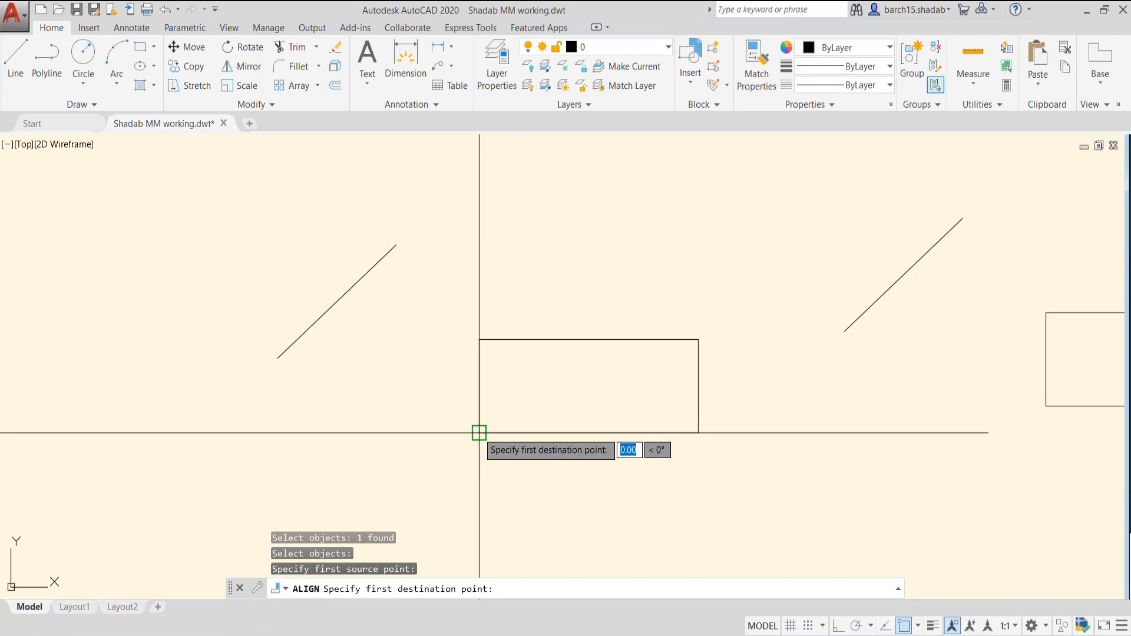
pyautogui.click(277, 357)
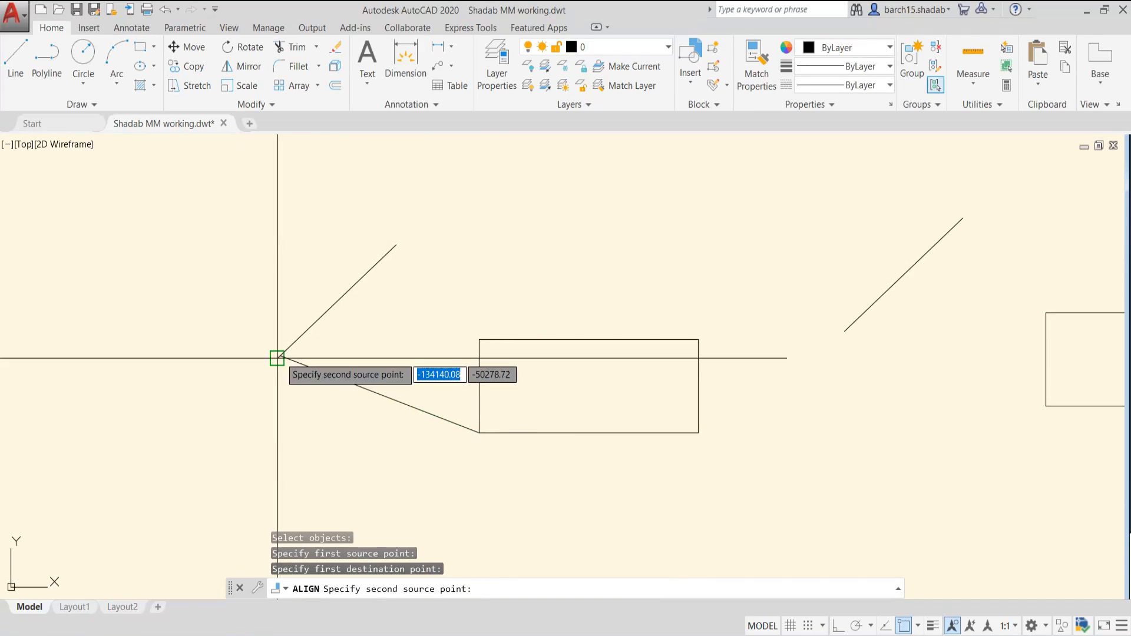
pyautogui.click(697, 432)
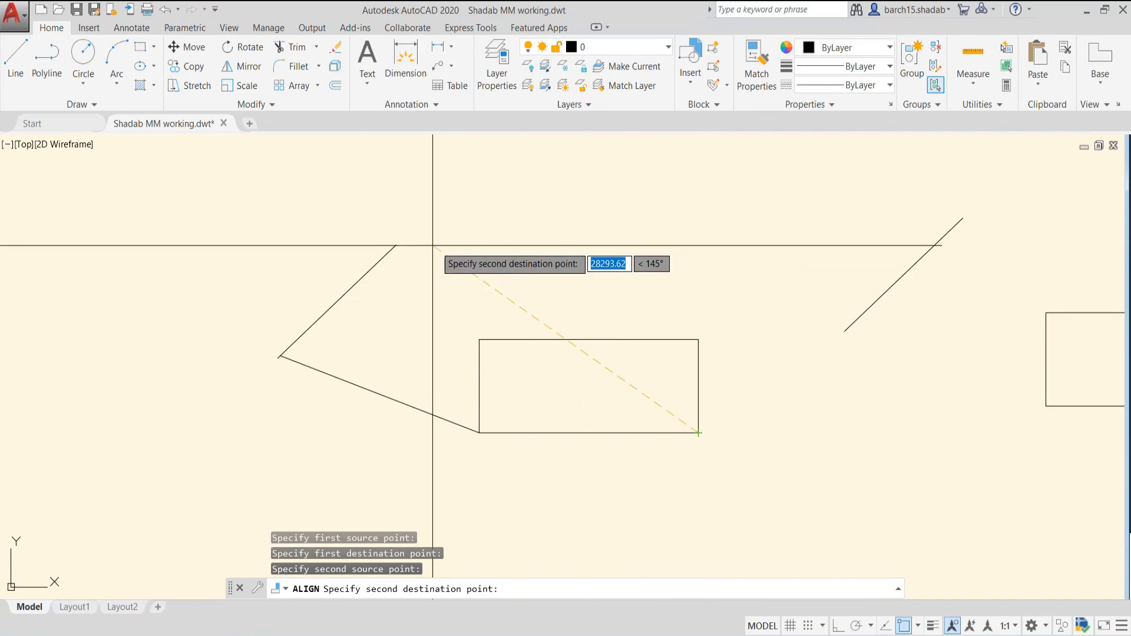
pyautogui.click(395, 243)
pyautogui.press('Return')
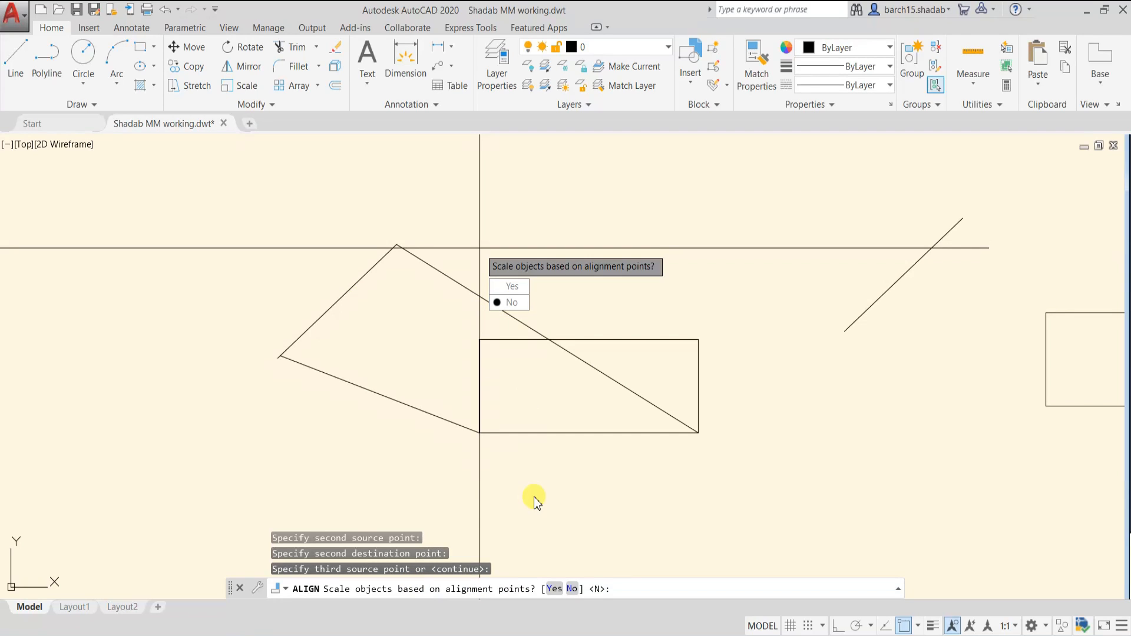
pyautogui.click(511, 303)
pyautogui.scroll(-2, 398, 269)
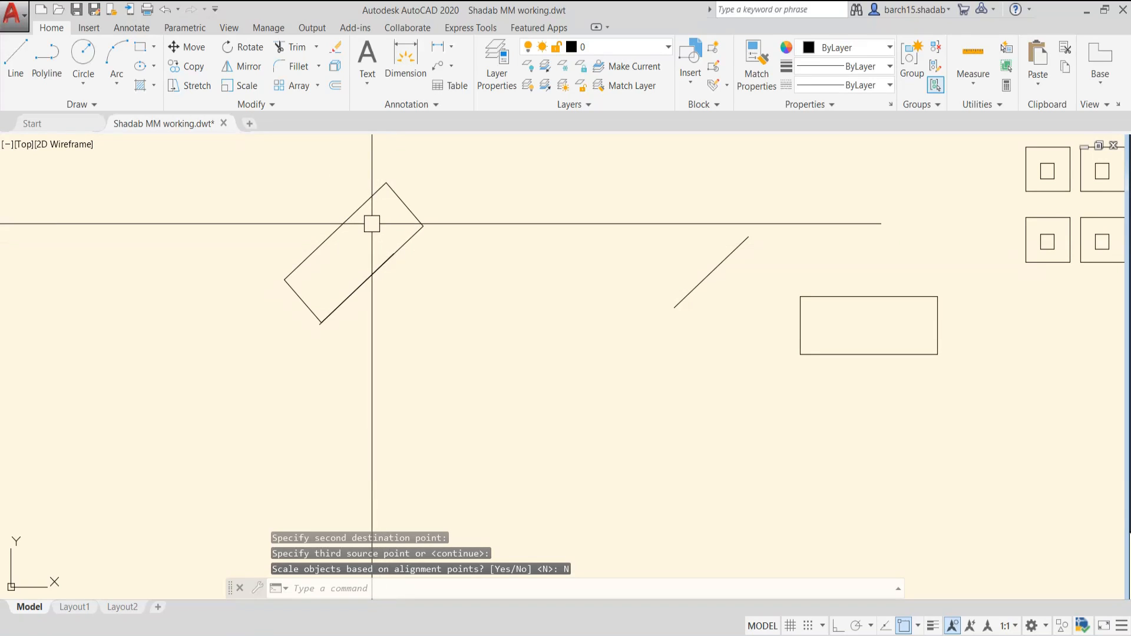
pyautogui.scroll(2, 358, 242)
pyautogui.moveTo(359, 251); pyautogui.dragTo(335, 339, button='middle')
pyautogui.scroll(-2, 327, 363)
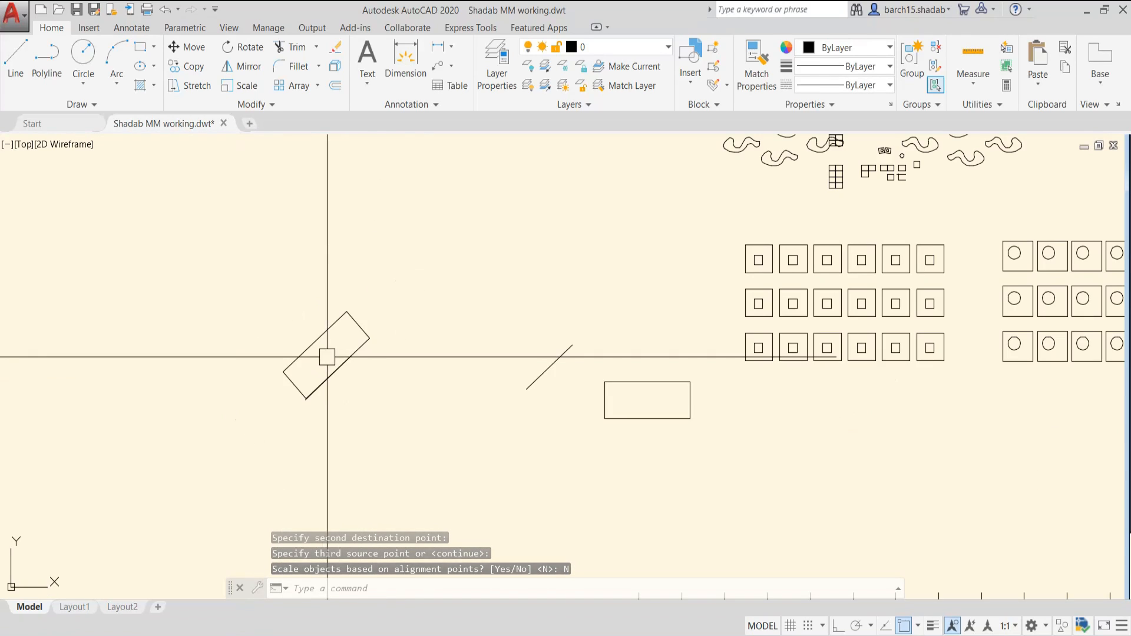
# - Align the copied rectangle's bottom edge to the copied slanted line, matching lower-left and lower-right corners to its lower and upper ends, with scaling
pyautogui.moveTo(407, 367); pyautogui.dragTo(356, 336, button='middle')
pyautogui.click(567, 390)
pyautogui.scroll(2, 573, 406)
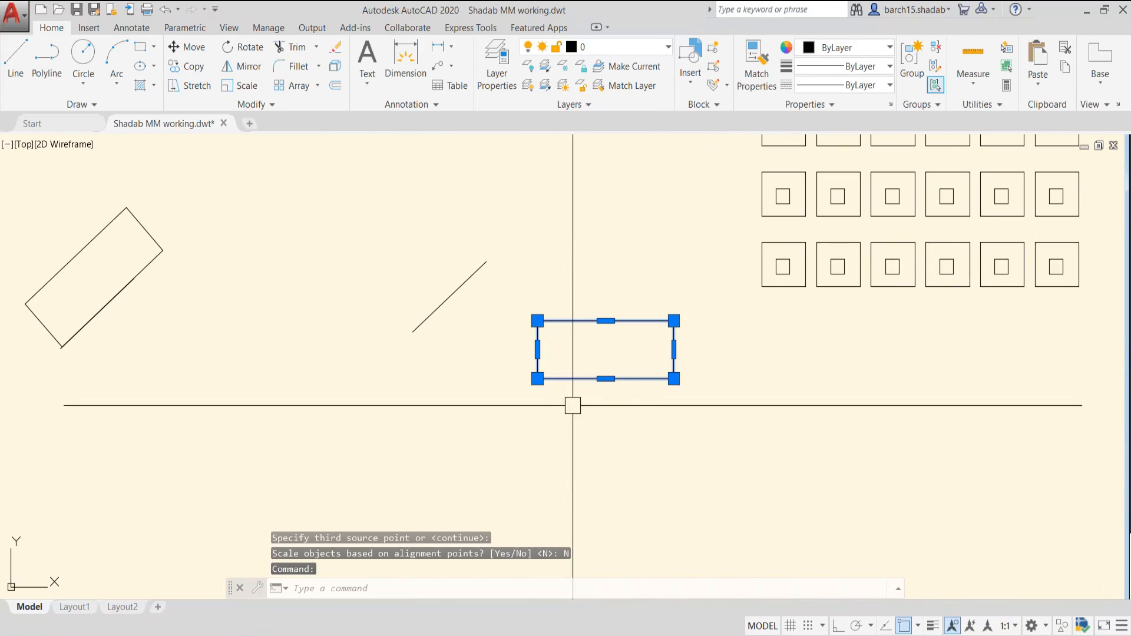
pyautogui.write('l')
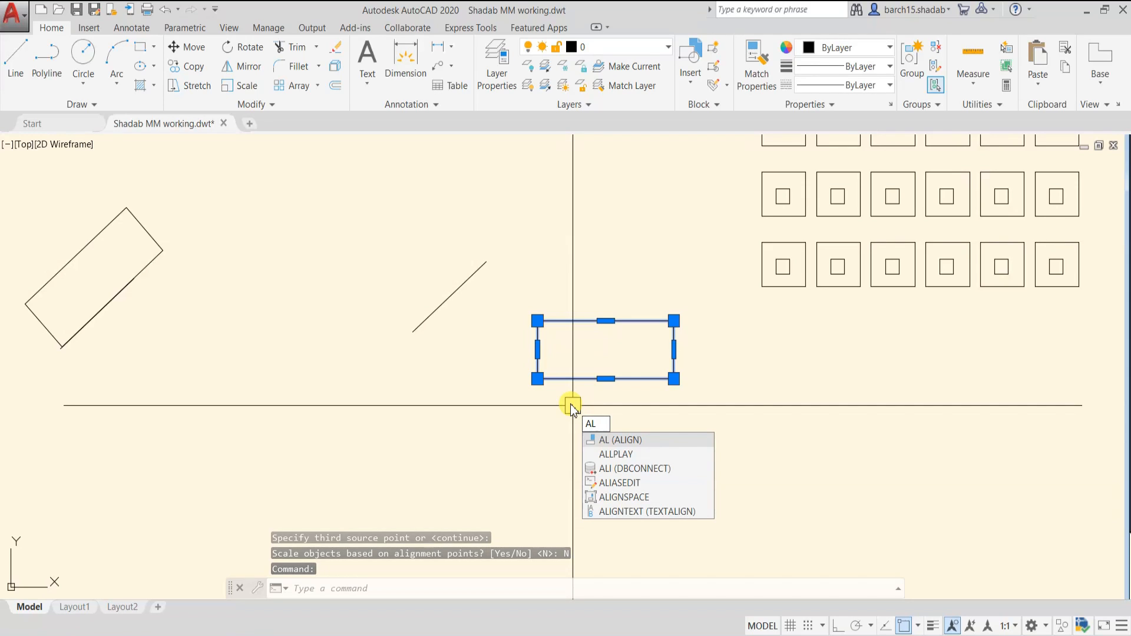
pyautogui.press('Return')
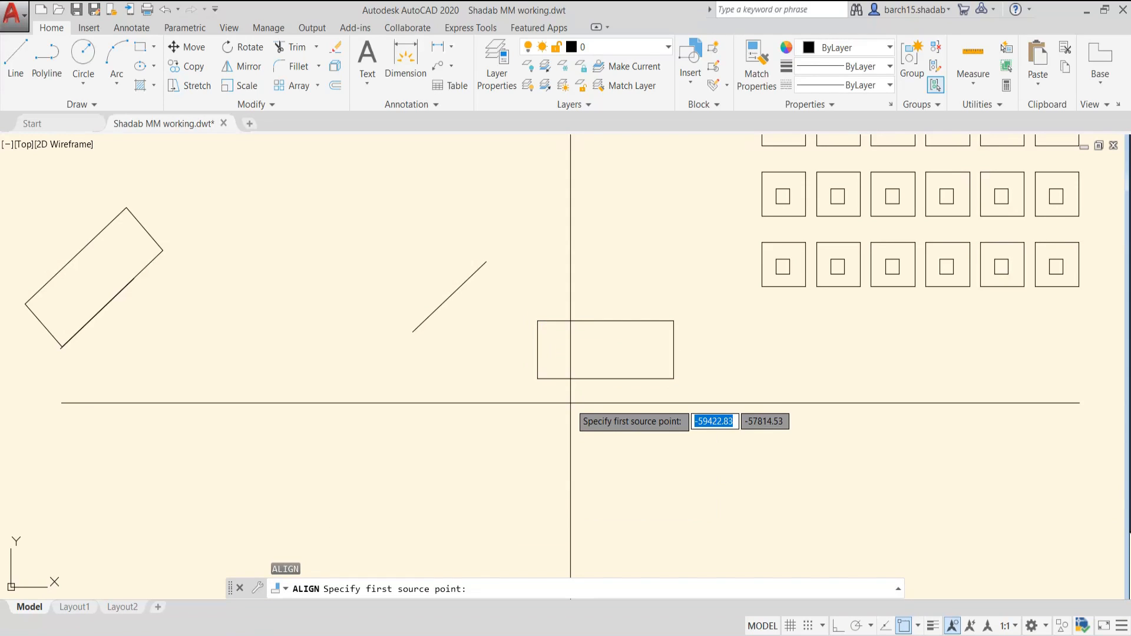
pyautogui.click(537, 378)
pyautogui.click(412, 332)
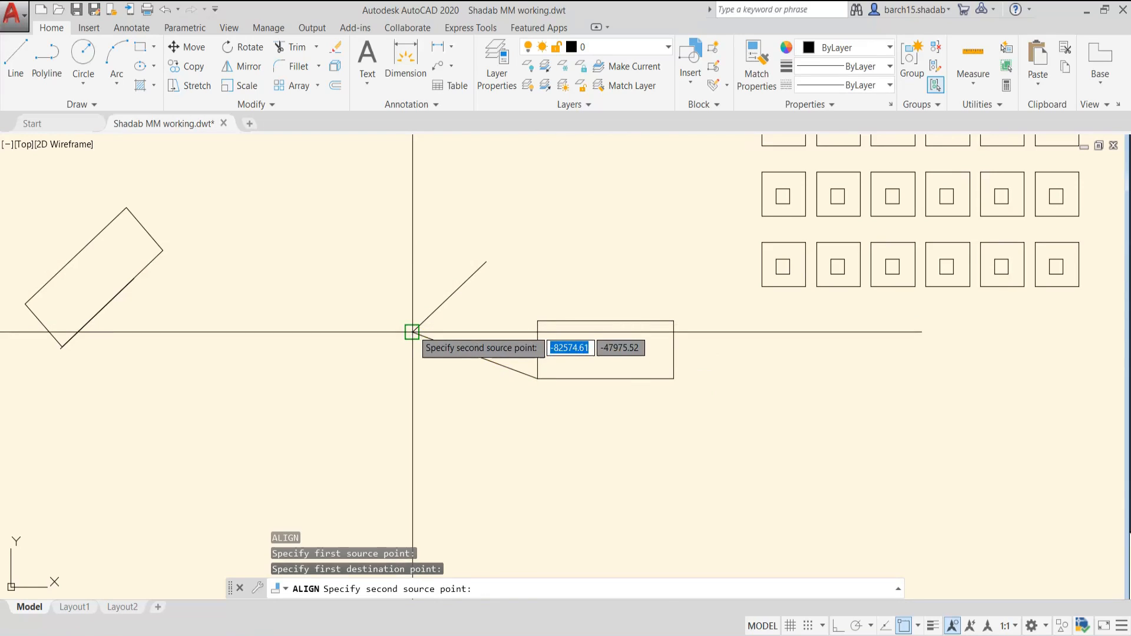
pyautogui.click(672, 375)
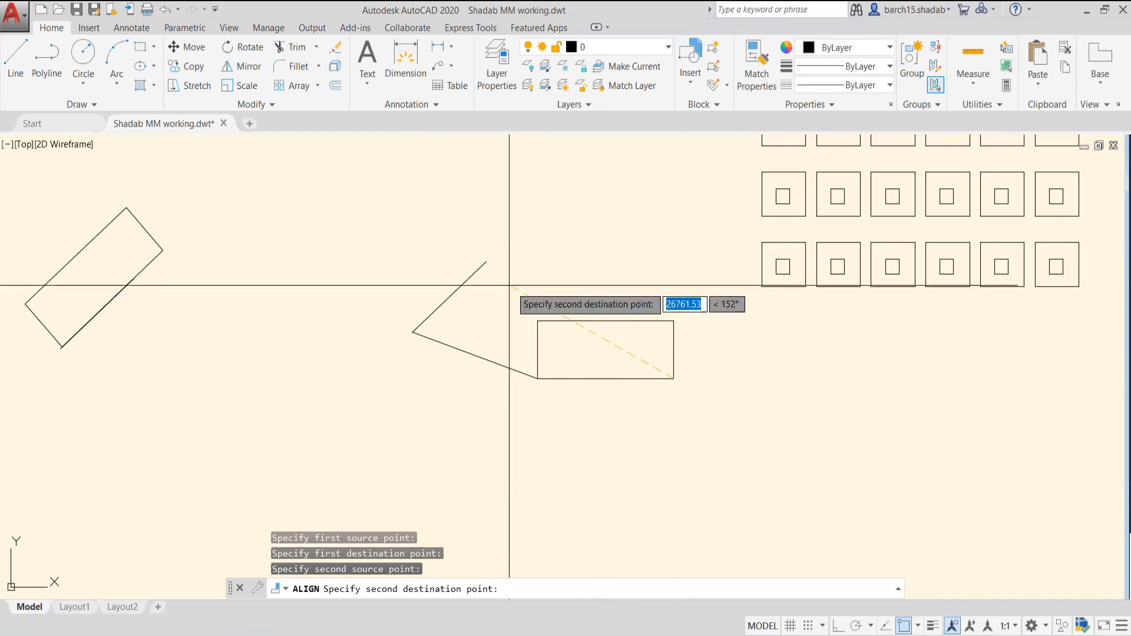
pyautogui.click(485, 262)
pyautogui.rightClick(499, 297)
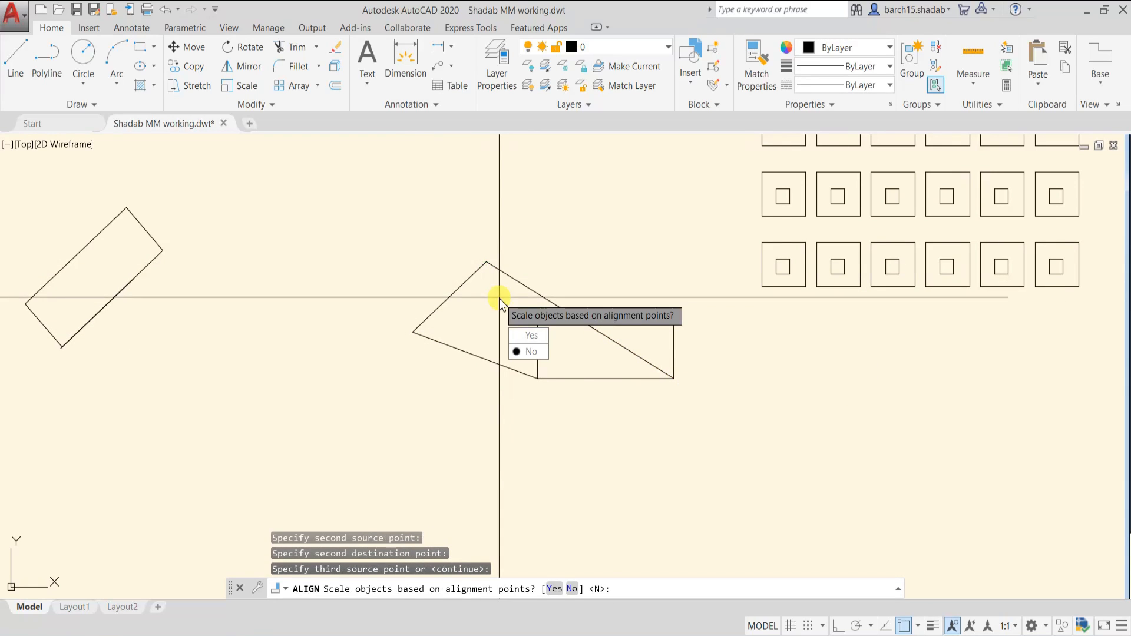
pyautogui.click(528, 336)
pyautogui.scroll(3, 442, 298)
pyautogui.scroll(-3, 540, 321)
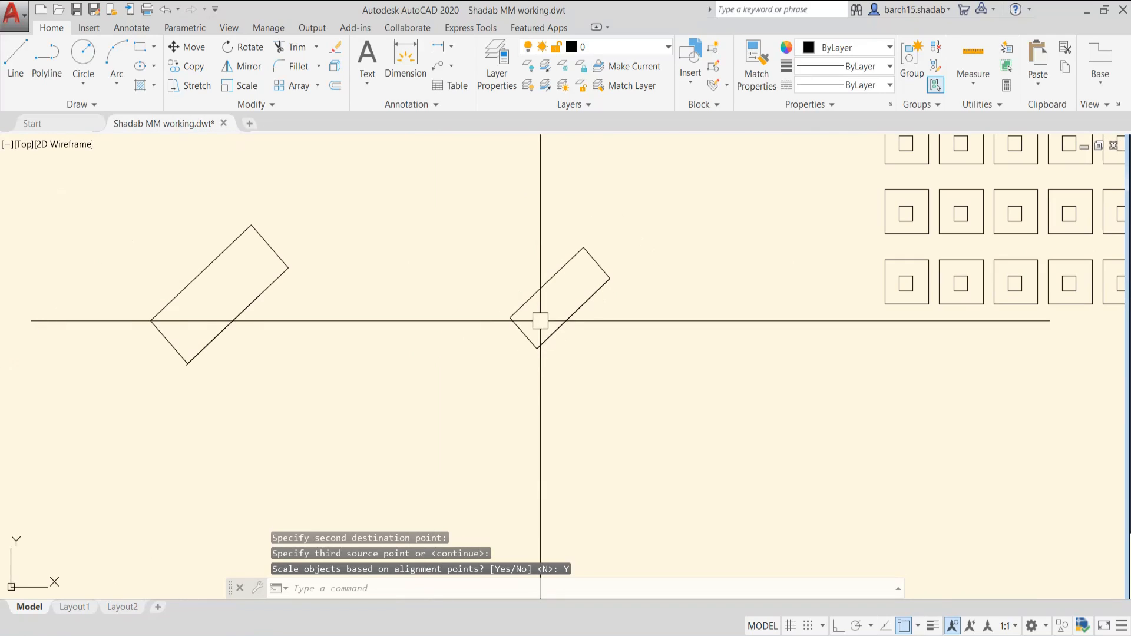
pyautogui.press('Escape')
pyautogui.press('Escape')
pyautogui.scroll(2, 538, 336)
pyautogui.scroll(-2, 545, 316)
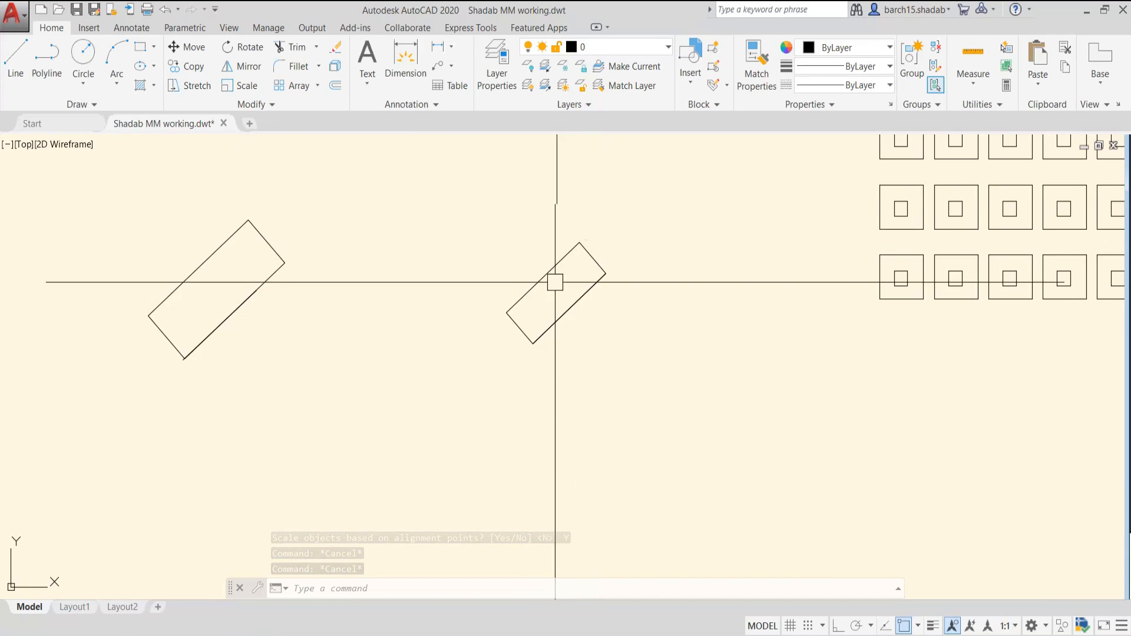
pyautogui.moveTo(505, 346); pyautogui.dragTo(571, 359, button='middle')
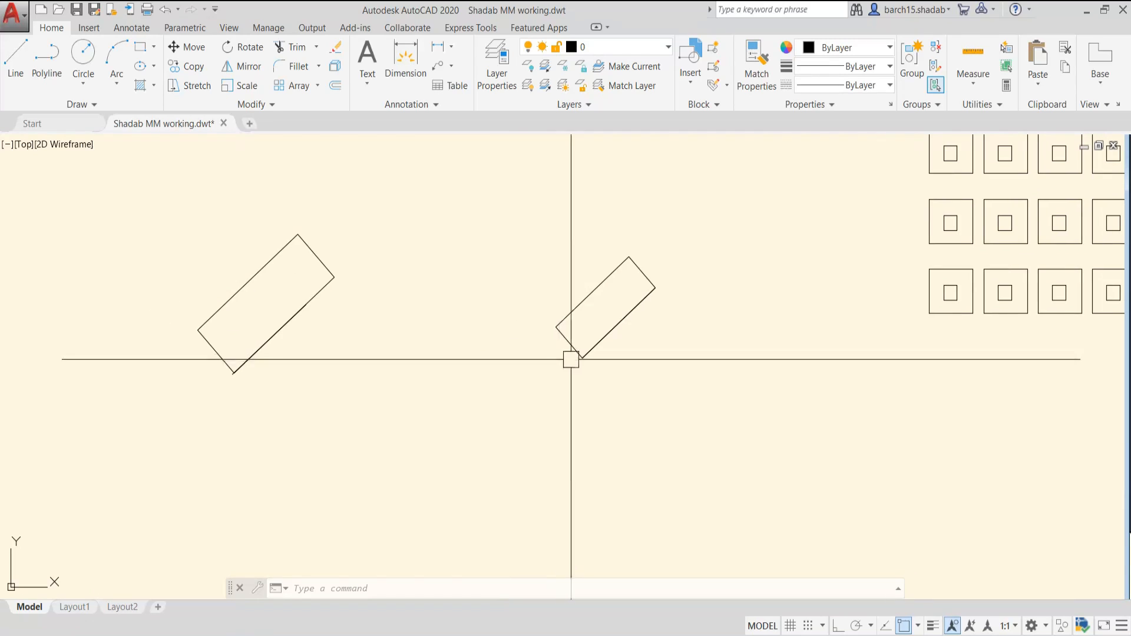
# - Try moving the slanted line away from the larger aligned rectangle's lower edge, and undo the move
pyautogui.scroll(2, 570, 359)
pyautogui.moveTo(270, 320); pyautogui.dragTo(505, 314, button='middle')
pyautogui.click(407, 301)
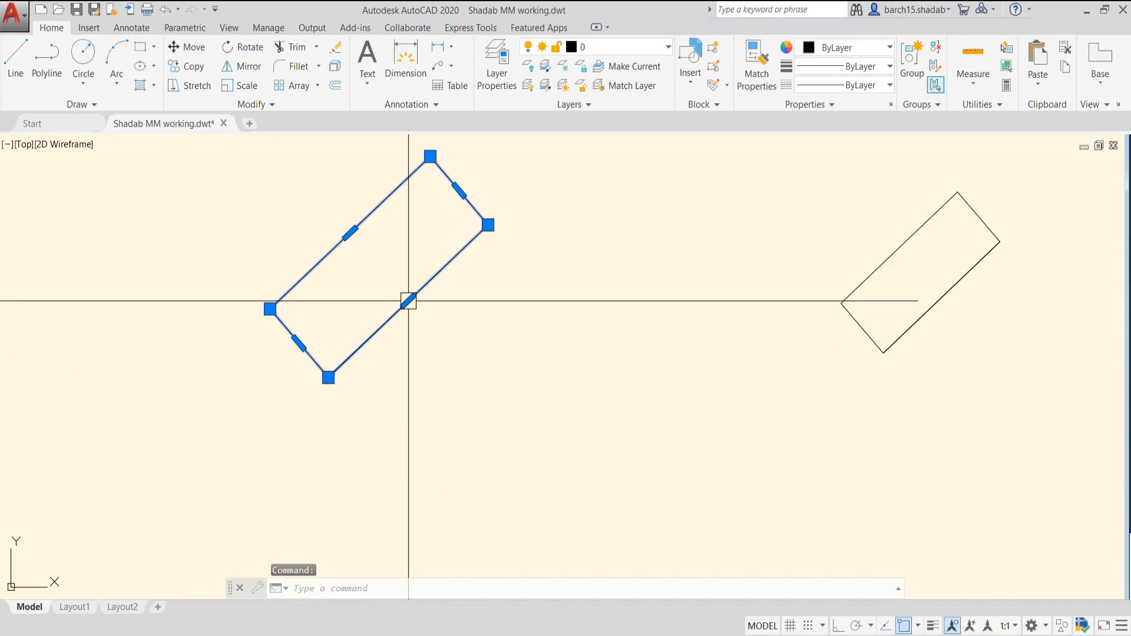
pyautogui.press('Escape')
pyautogui.press('Escape')
pyautogui.click(206, 260)
pyautogui.click(491, 408)
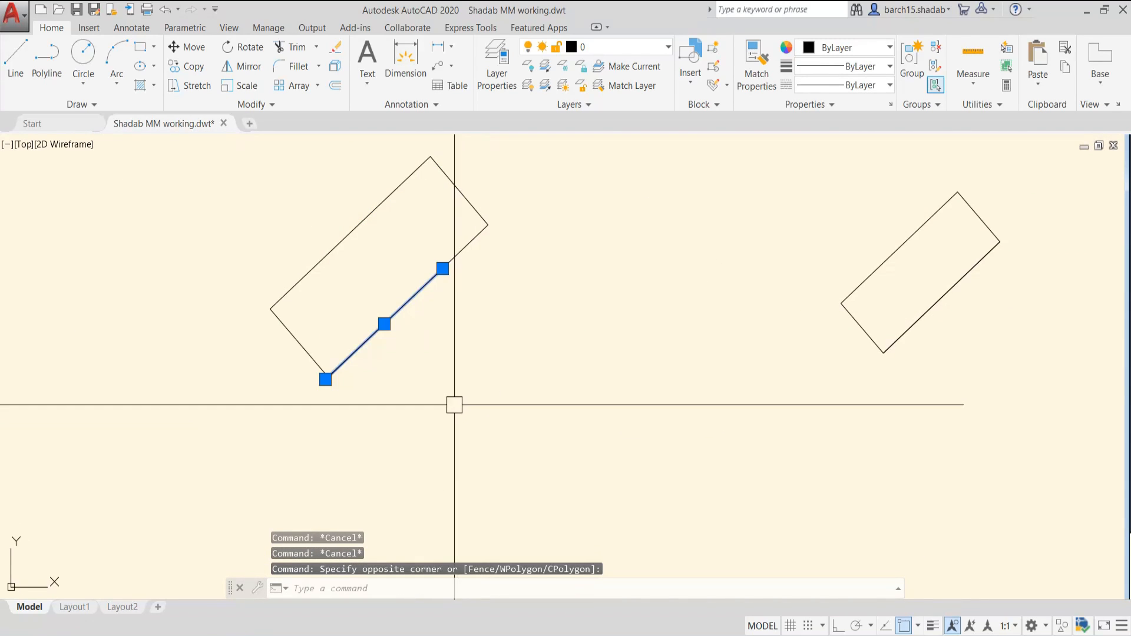
pyautogui.write('m')
pyautogui.press('Return')
pyautogui.click(327, 377)
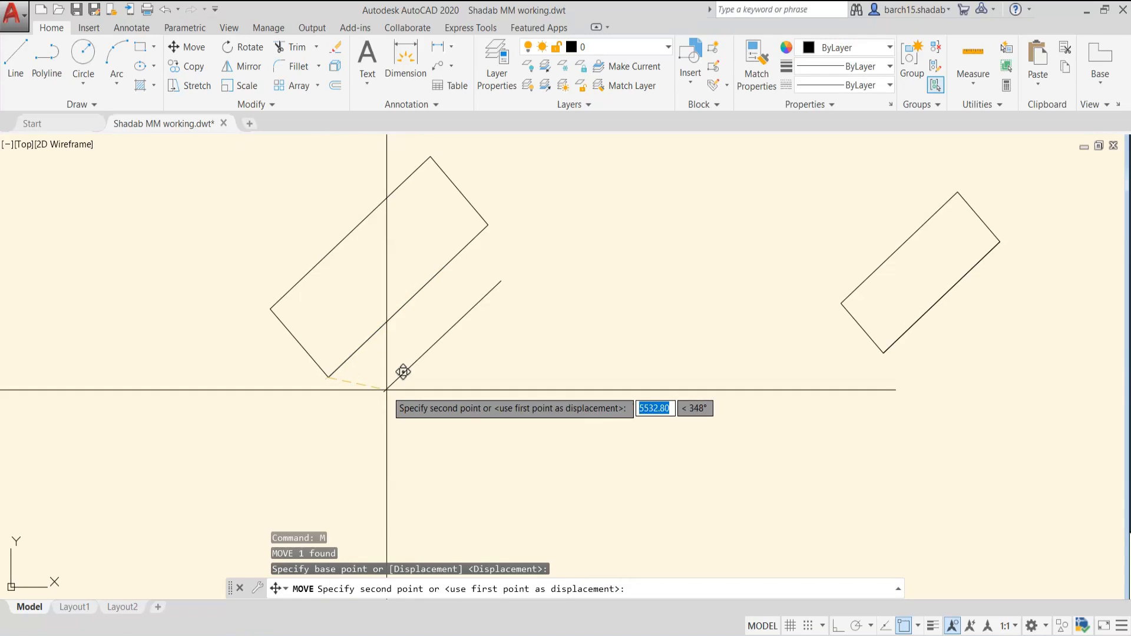
pyautogui.press('Escape')
pyautogui.press('Escape')
pyautogui.hotkey('ctrl', 'z')
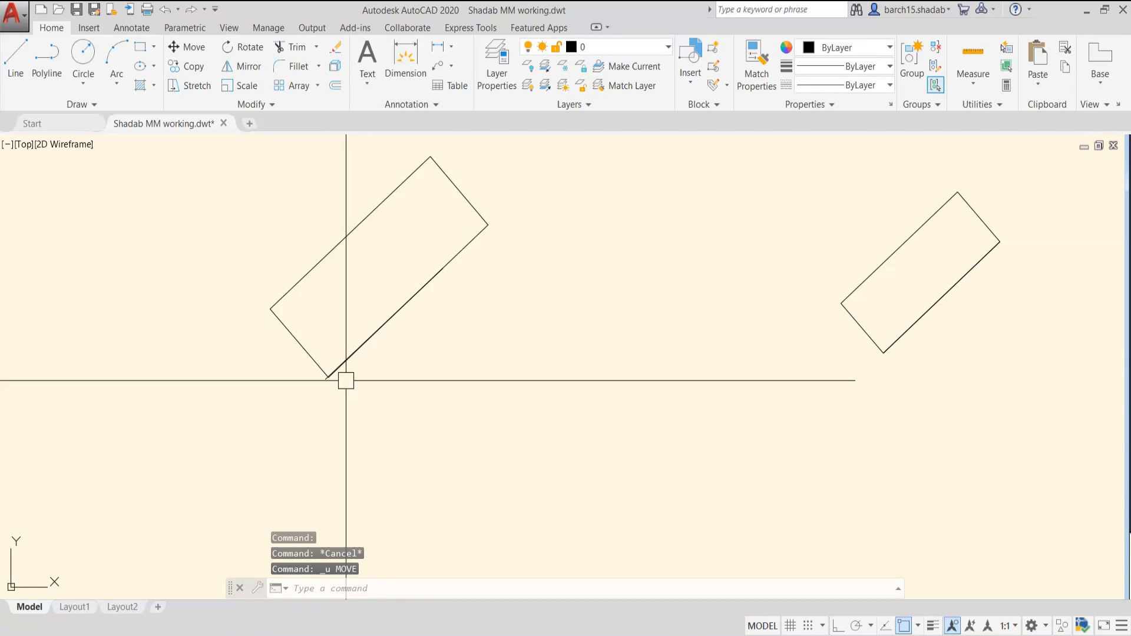
# - Compare the unscaled and the scaled aligned rectangle, selecting each in turn
pyautogui.scroll(5, 346, 376)
pyautogui.scroll(-5, 343, 339)
pyautogui.moveTo(396, 281); pyautogui.dragTo(368, 331, button='middle')
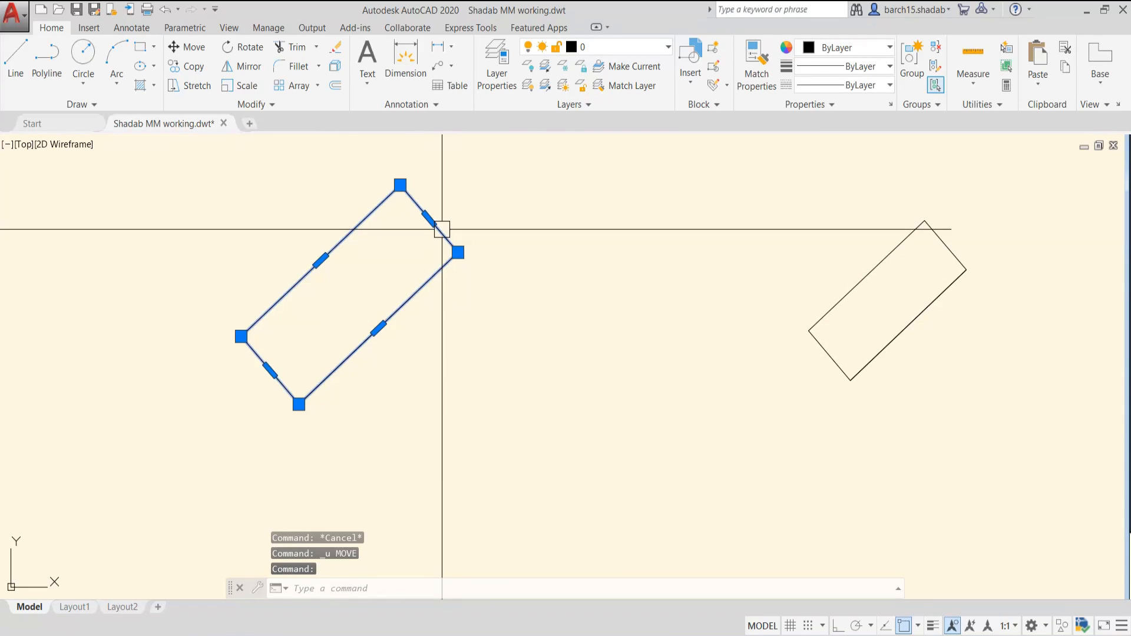
pyautogui.press('Escape')
pyautogui.press('Escape')
pyautogui.moveTo(480, 294); pyautogui.dragTo(412, 303, button='middle')
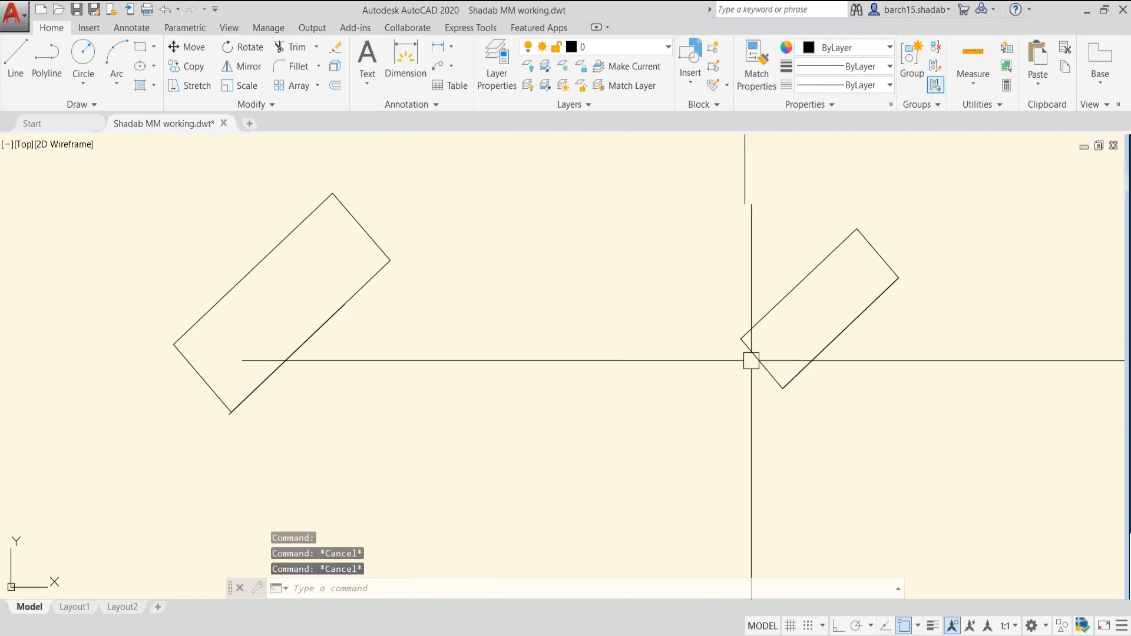
pyautogui.click(783, 299)
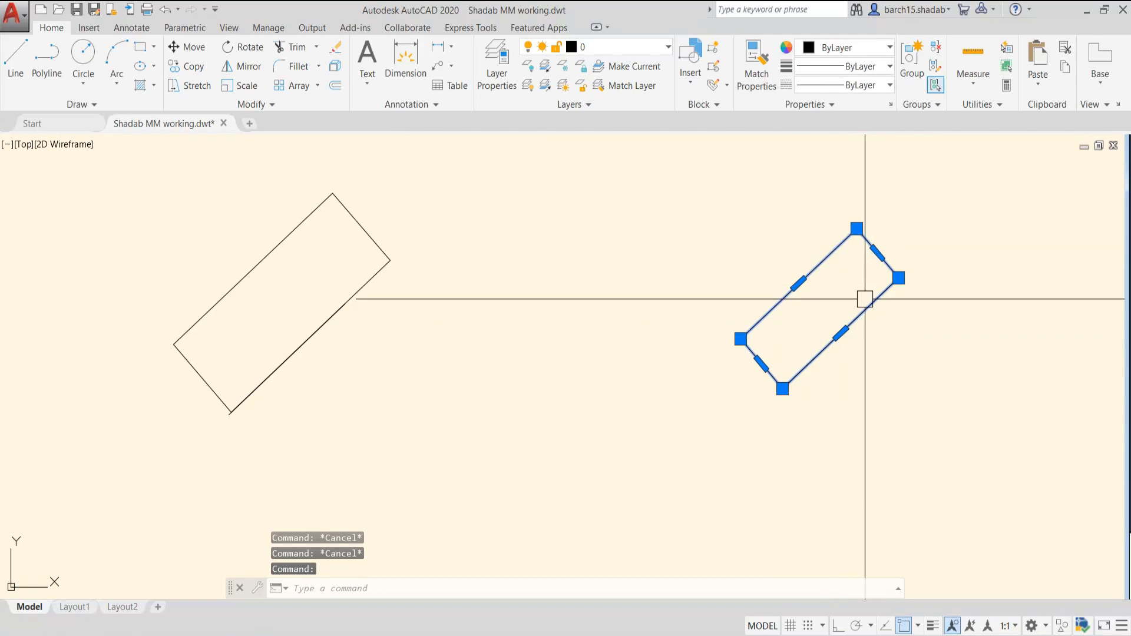
# - Erase both aligned rectangles together with their slanted lines, and undo the erasure
pyautogui.scroll(-3, 865, 298)
pyautogui.click(893, 246)
pyautogui.click(538, 382)
pyautogui.write('e')
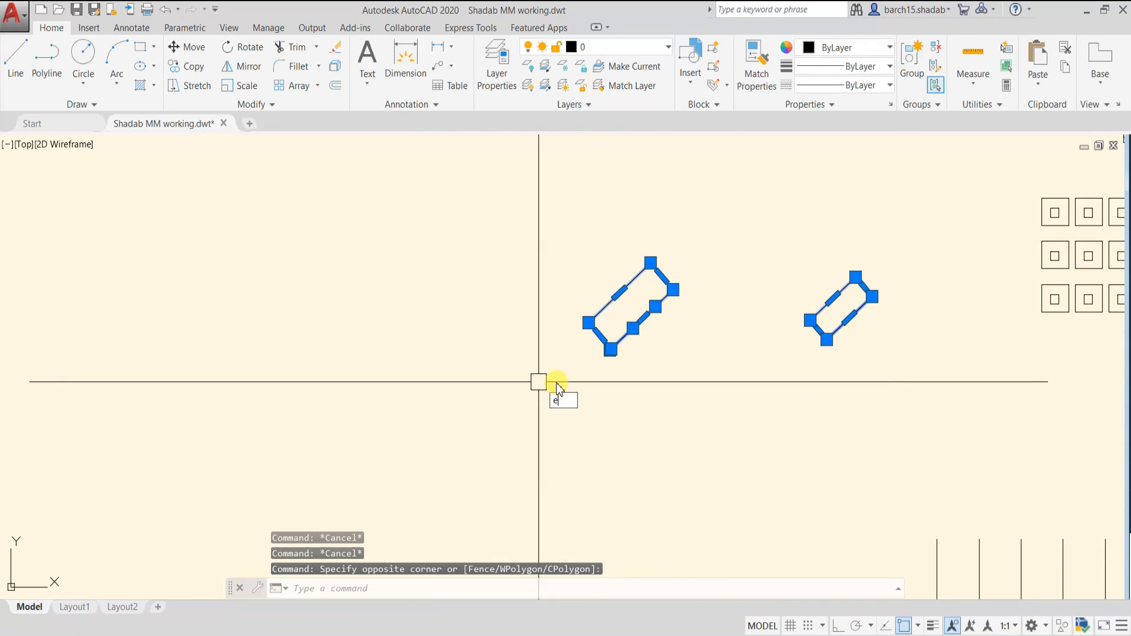
pyautogui.press('Return')
pyautogui.hotkey('ctrl', 'z')
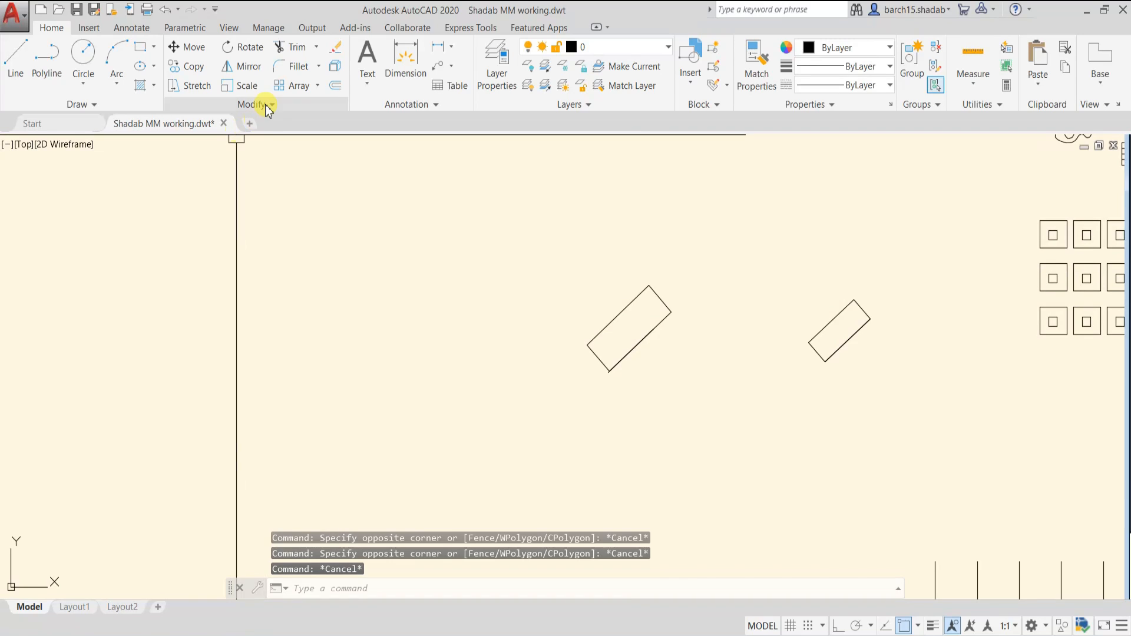
# - Draw a horizontal line with Ortho on in the empty area below the larger aligned rectangle
pyautogui.click(269, 107)
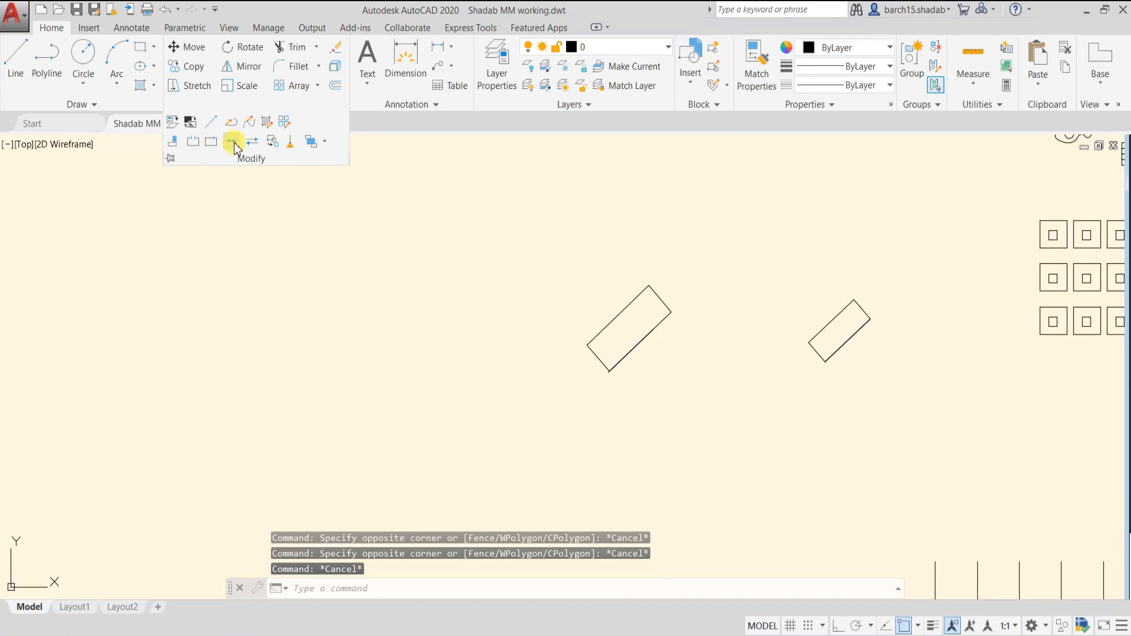
pyautogui.scroll(-3, 399, 346)
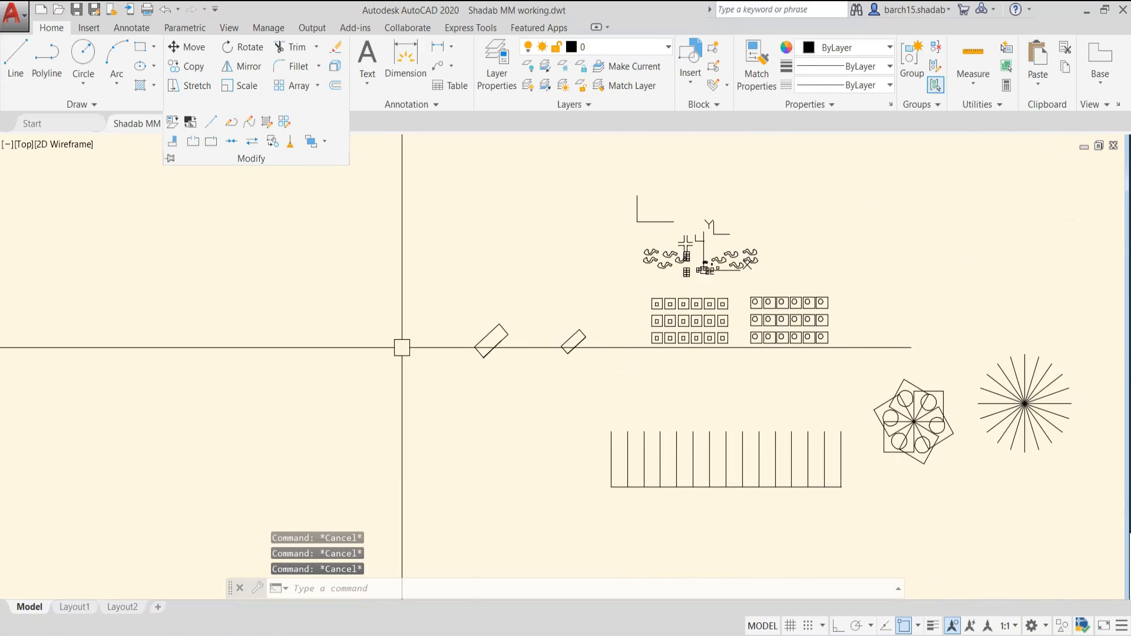
pyautogui.scroll(3, 476, 397)
pyautogui.moveTo(475, 397); pyautogui.dragTo(449, 340, button='middle')
pyautogui.write('l')
pyautogui.press('Return')
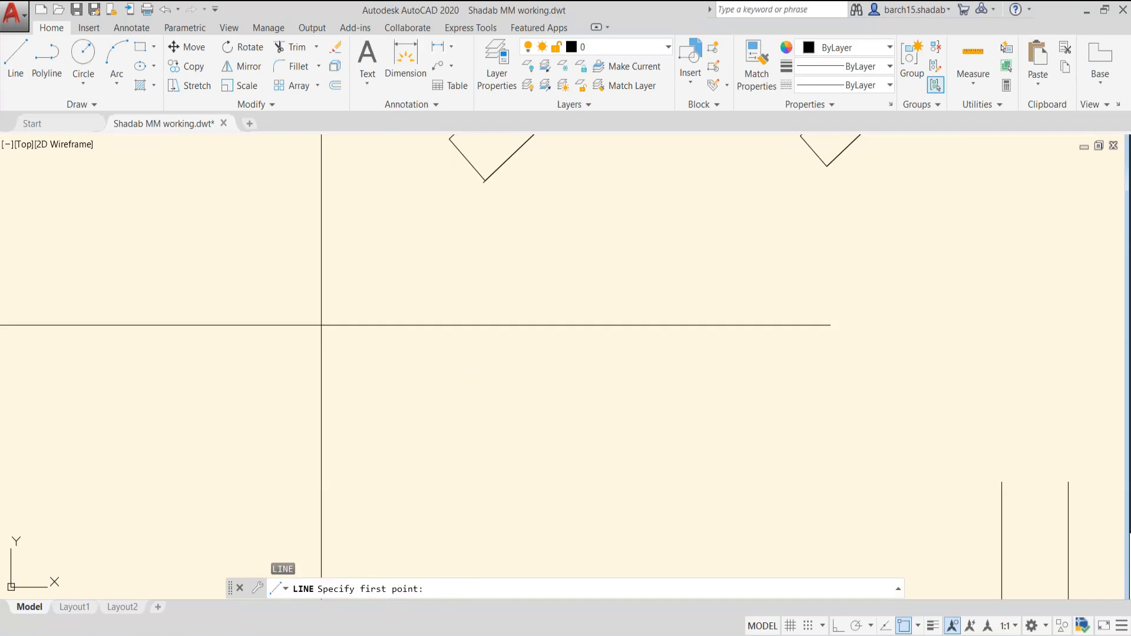
pyautogui.click(321, 324)
pyautogui.press('F8')
pyautogui.click(500, 330)
pyautogui.press('Escape')
# - Draw a second, longer horizontal line collinear with the first, leaving a gap between them
pyautogui.press('Return')
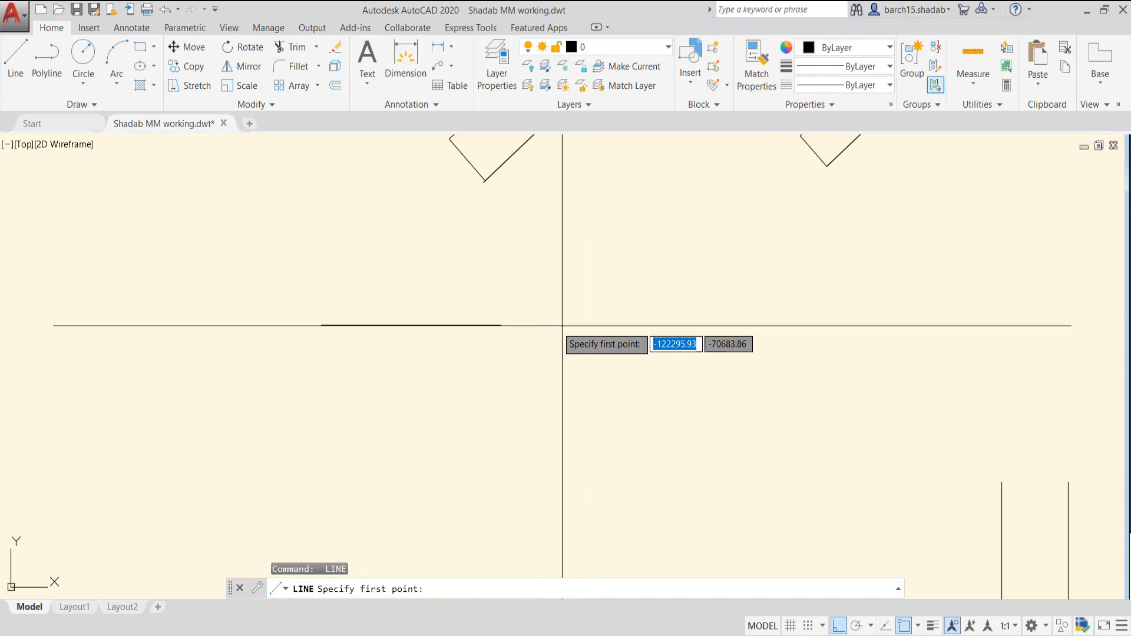
pyautogui.click(622, 330)
pyautogui.click(885, 331)
pyautogui.press('Escape')
pyautogui.press('Escape')
pyautogui.scroll(-3, 599, 397)
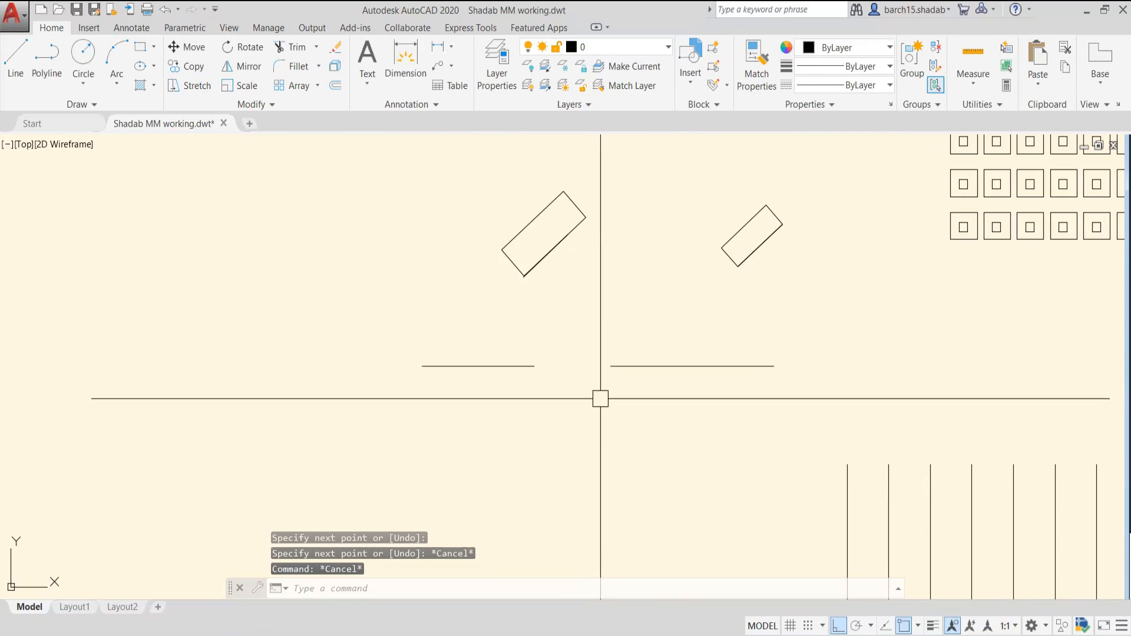
# - Join the two collinear horizontal lines into one line across the gap
pyautogui.scroll(5, 571, 353)
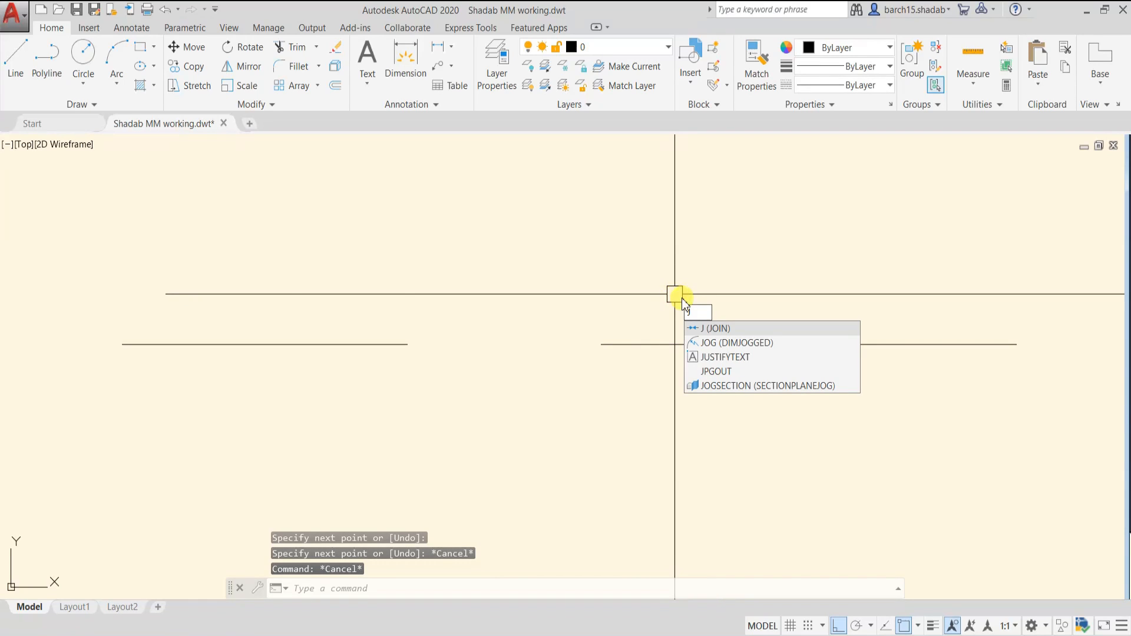
pyautogui.press('Return')
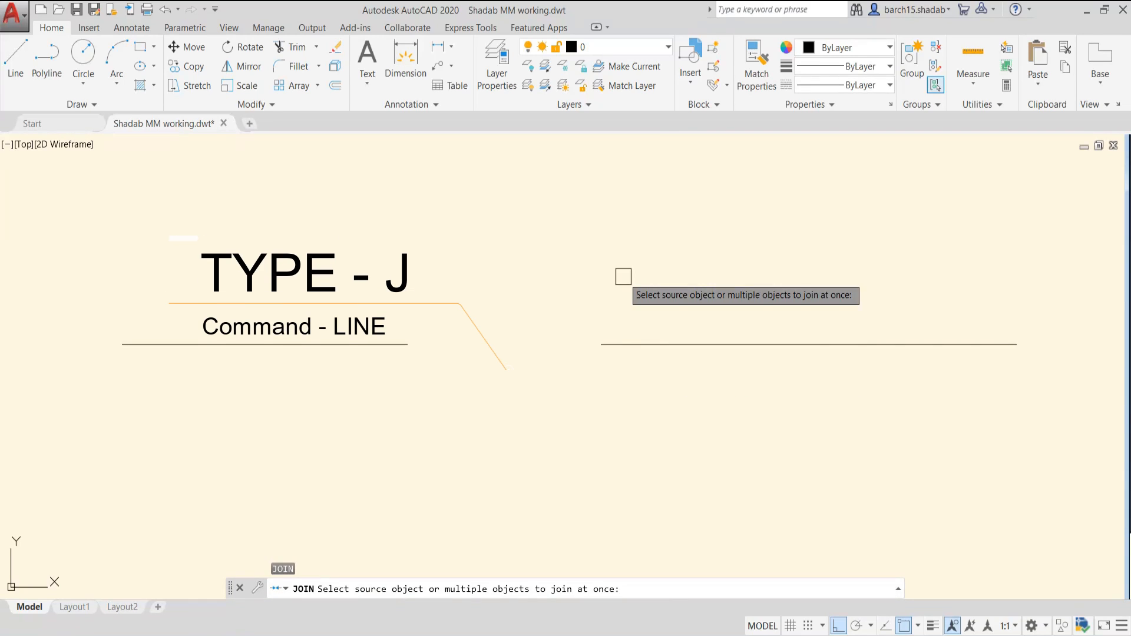
pyautogui.click(361, 586)
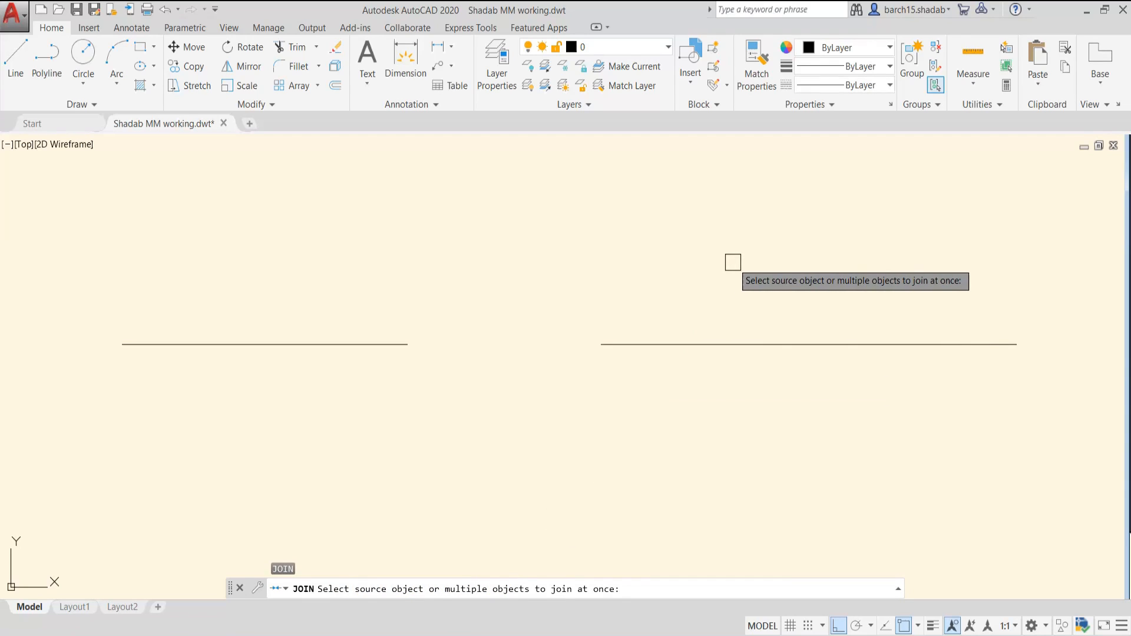
pyautogui.scroll(-2, 783, 336)
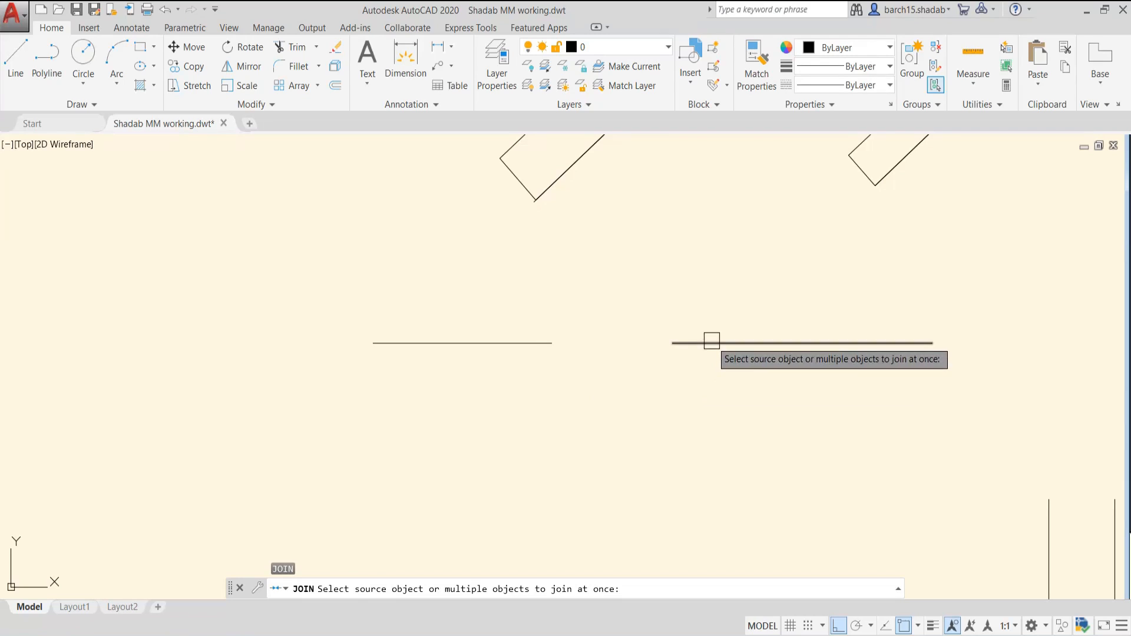
pyautogui.click(532, 340)
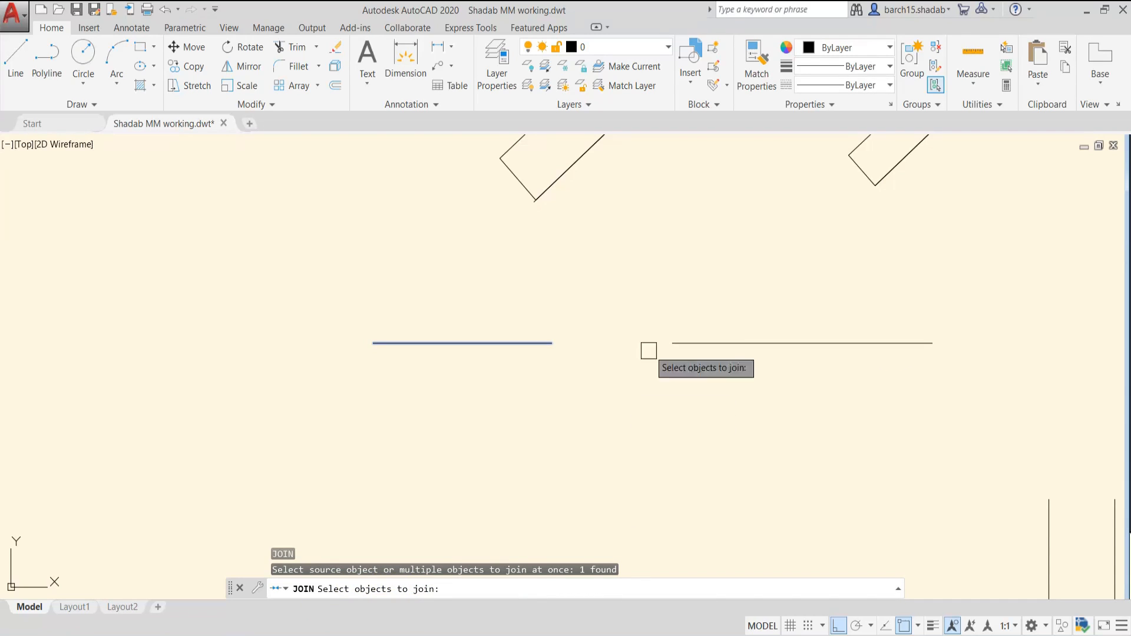
pyautogui.click(709, 341)
pyautogui.press('Return')
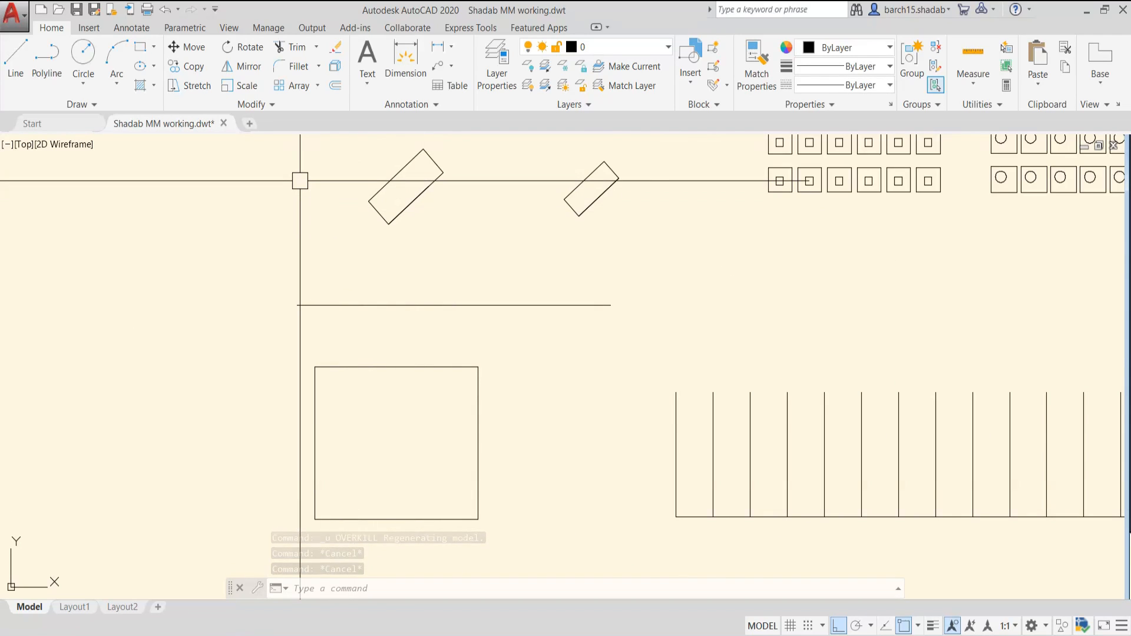
# - Look up the description of the Delete Duplicate Objects (OVERKILL) command
pyautogui.moveTo(379, 197)
pyautogui.mouseDown(button='middle')
pyautogui.moveTo(399, 263)
pyautogui.moveTo(449, 325)
pyautogui.mouseUp(button='middle')
pyautogui.scroll(4, 453, 279)
pyautogui.click(268, 104)
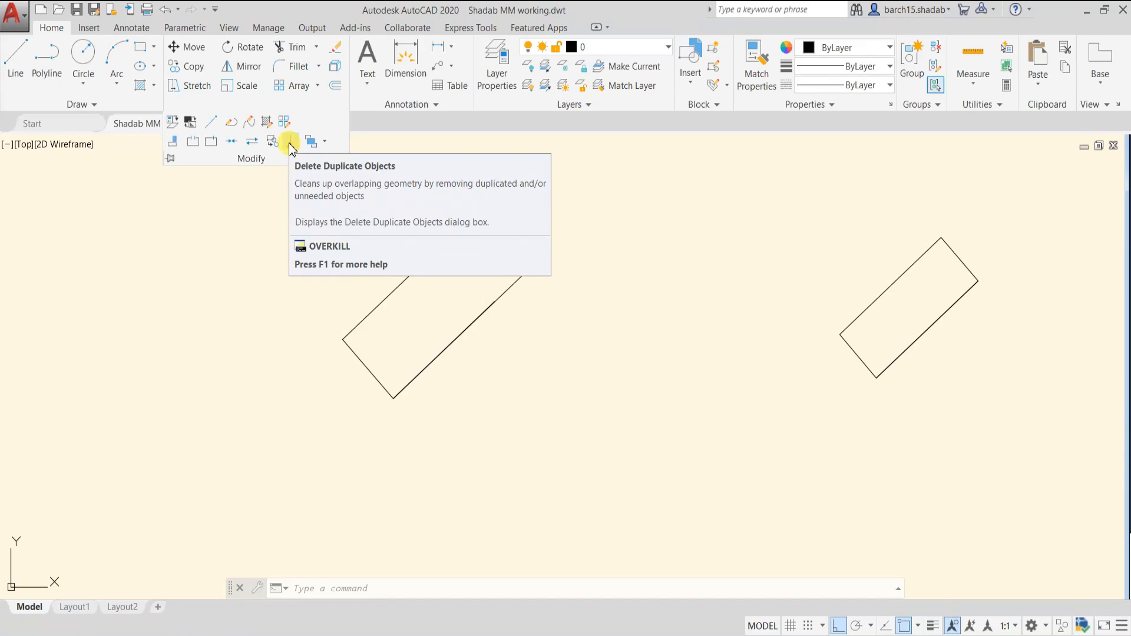
pyautogui.press('Escape')
pyautogui.press('Escape')
pyautogui.press('Escape')
pyautogui.scroll(-2, 545, 338)
pyautogui.scroll(2, 501, 284)
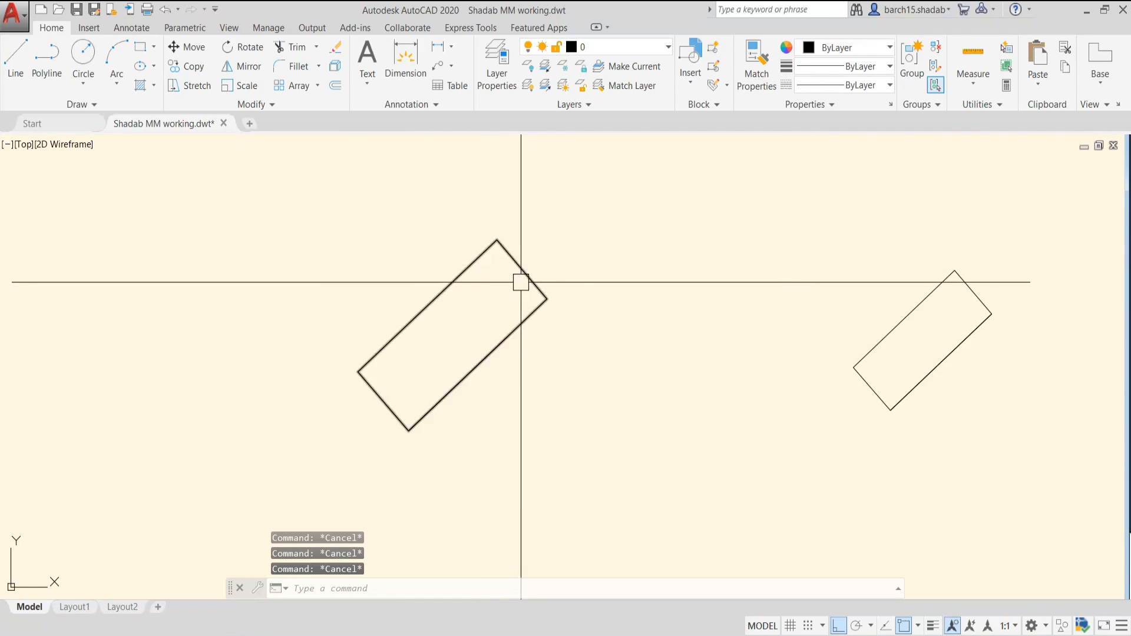
# - Draw a line over the larger rectangle's upper long edge, from its left corner to that edge's midpoint, and select the line
pyautogui.scroll(-2, 520, 280)
pyautogui.moveTo(547, 278); pyautogui.dragTo(515, 308, button='middle')
pyautogui.scroll(2, 508, 346)
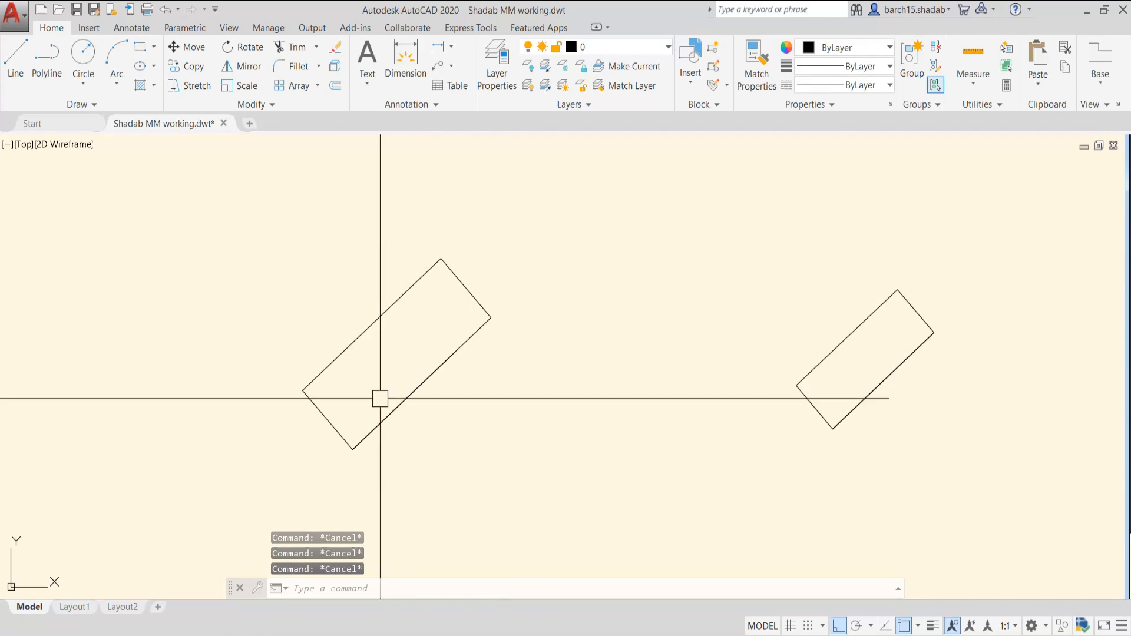
pyautogui.scroll(2, 366, 413)
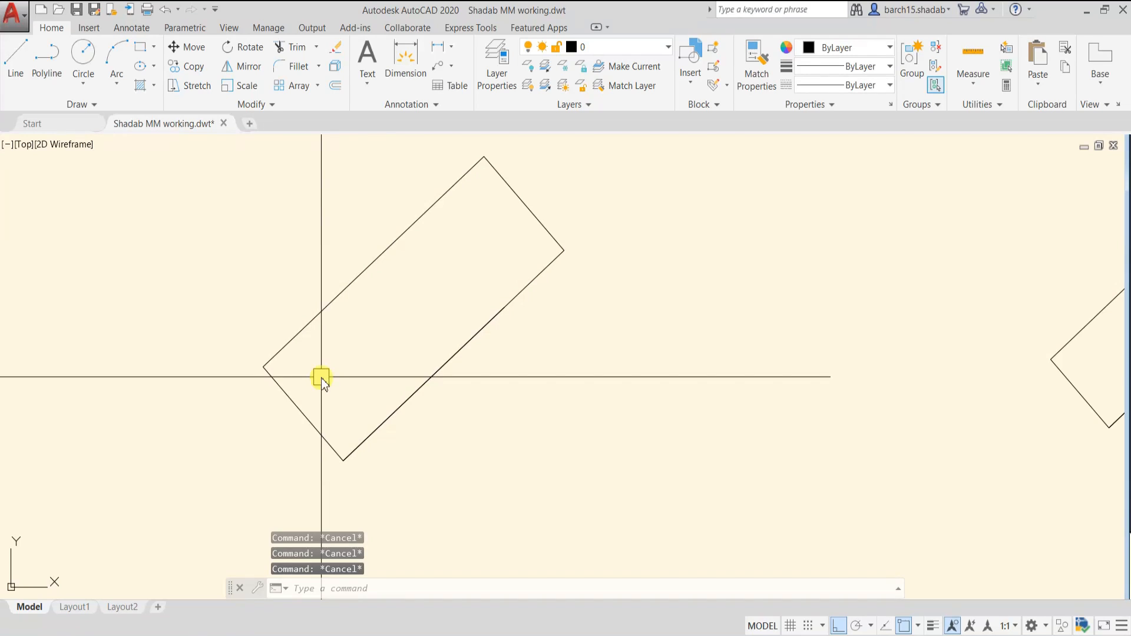
pyautogui.write('l')
pyautogui.press('Return')
pyautogui.click(262, 367)
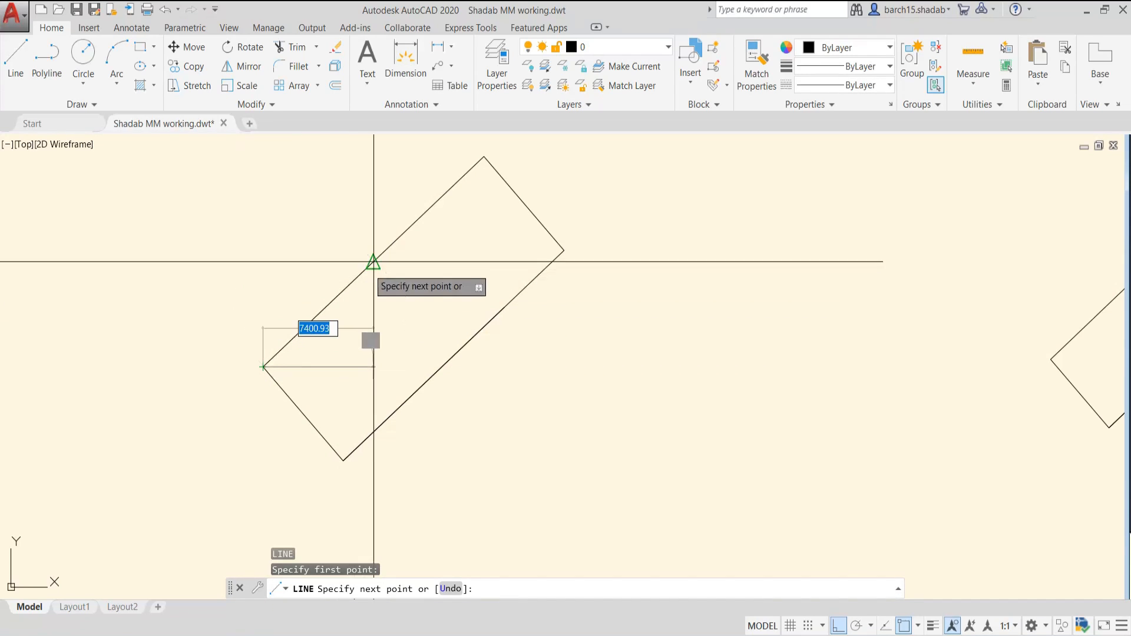
pyautogui.click(373, 261)
pyautogui.press('Escape')
pyautogui.press('Escape')
pyautogui.click(320, 312)
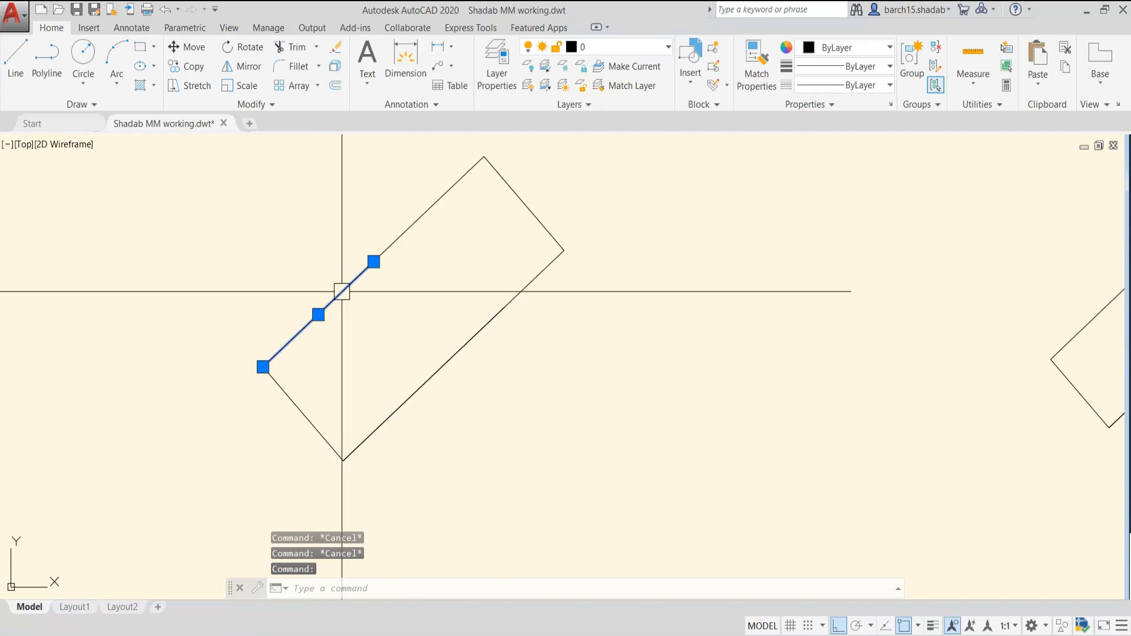
# - Examine the larger tilted rectangle for overlapping lines by selecting its outline and window-selecting its lower part, clearing each selection
pyautogui.press('Escape')
pyautogui.scroll(4, 377, 442)
pyautogui.scroll(-4, 347, 433)
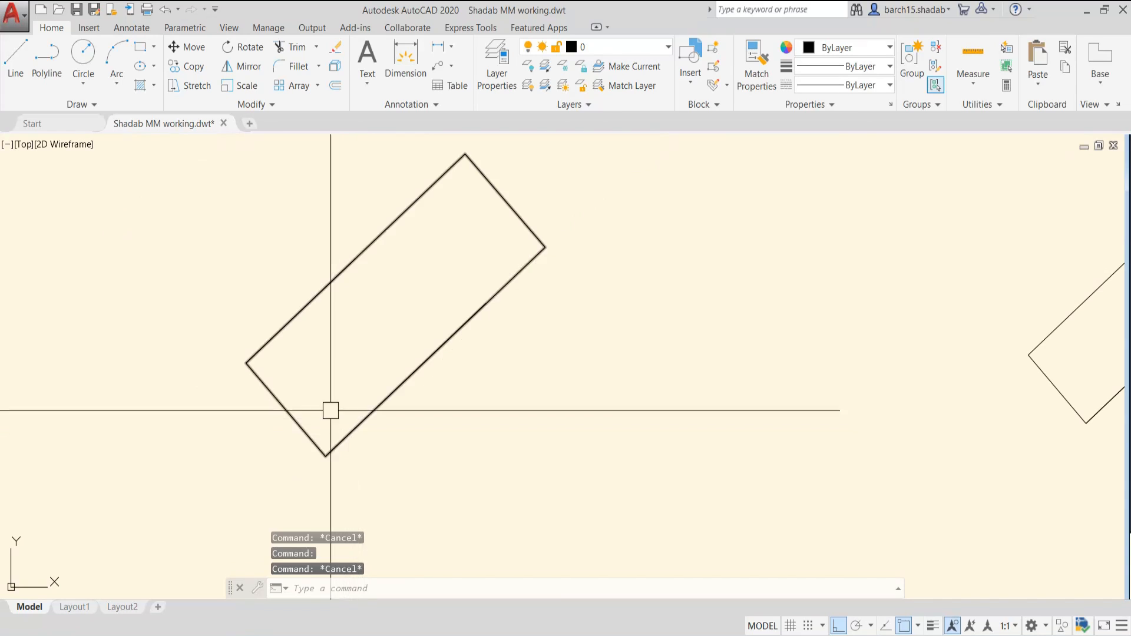
pyautogui.click(318, 336)
pyautogui.press('Escape')
pyautogui.scroll(2, 475, 320)
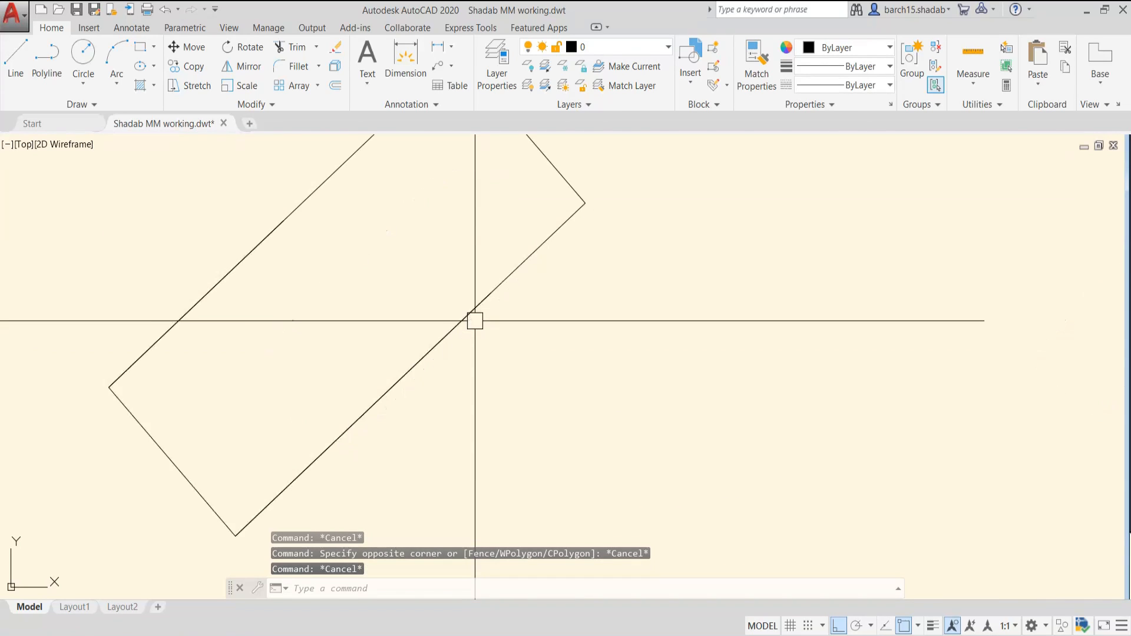
pyautogui.click(475, 320)
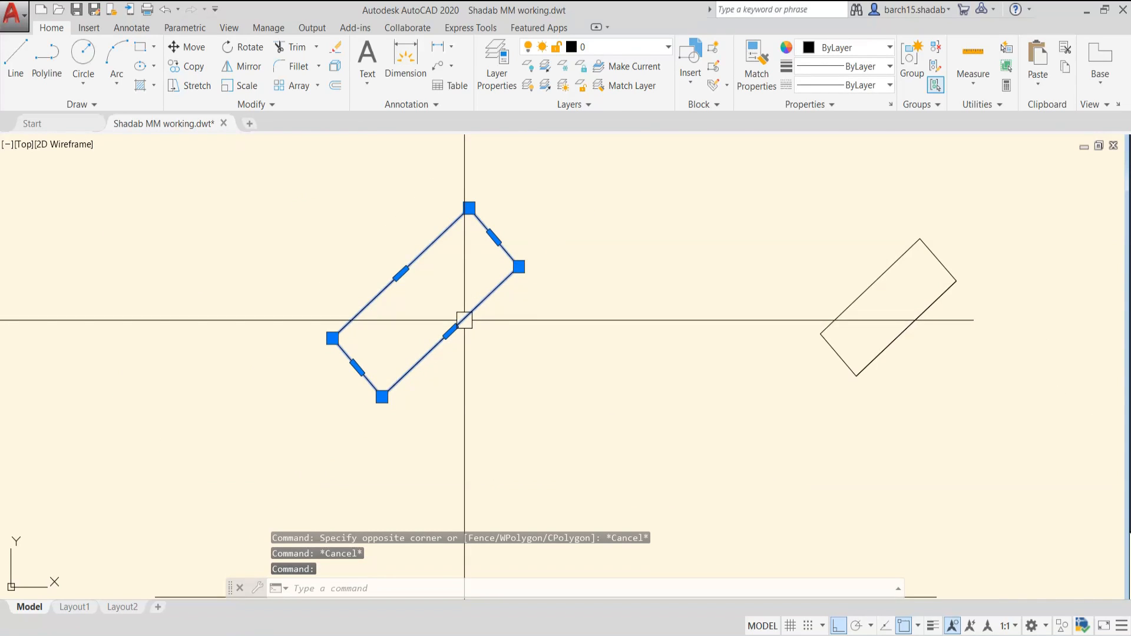
pyautogui.scroll(2, 422, 320)
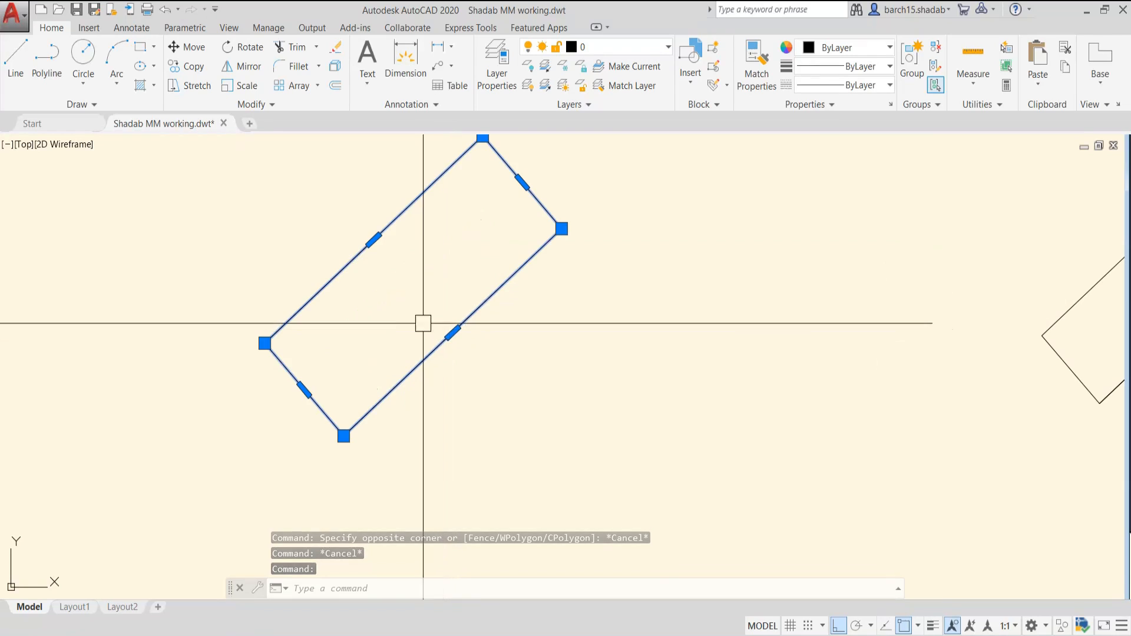
pyautogui.press('Escape')
pyautogui.click(231, 251)
pyautogui.press('Escape')
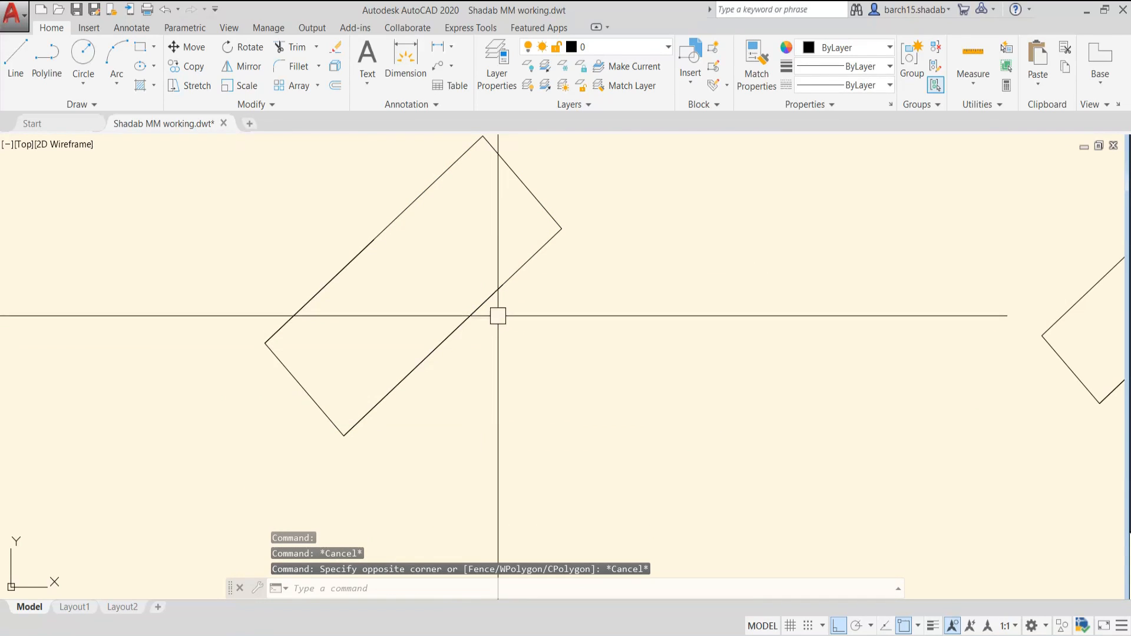
pyautogui.scroll(-2, 416, 300)
pyautogui.click(248, 258)
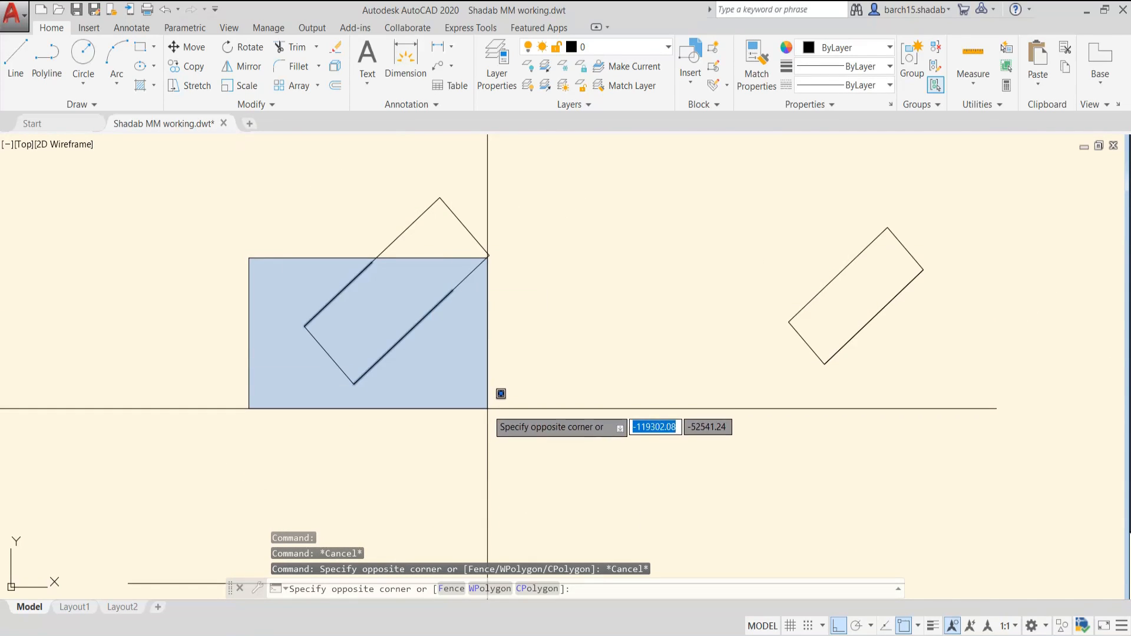
pyautogui.click(497, 392)
pyautogui.scroll(3, 403, 331)
pyautogui.scroll(-5, 413, 323)
pyautogui.press('Escape')
pyautogui.press('Escape')
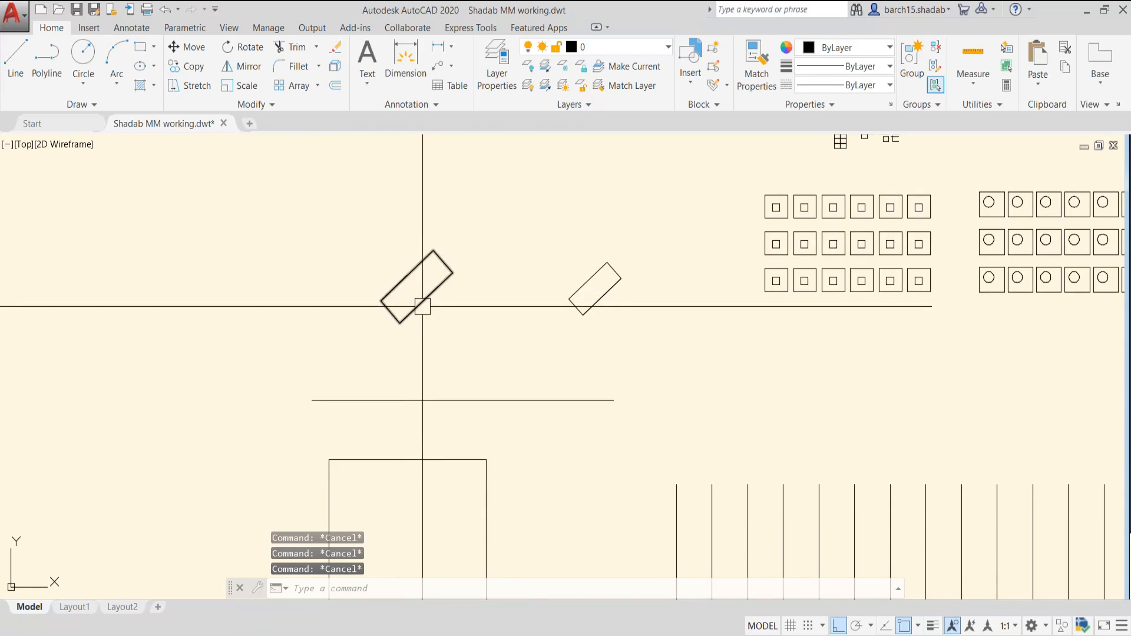
pyautogui.moveTo(421, 310); pyautogui.dragTo(427, 337, button='middle')
pyautogui.scroll(2, 427, 338)
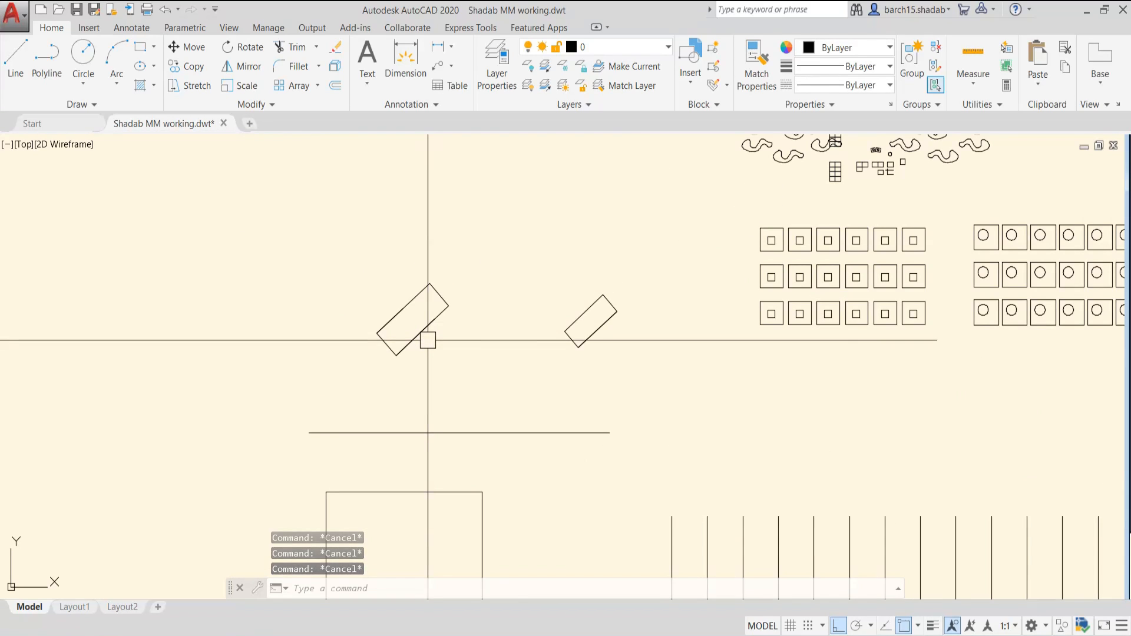
pyautogui.scroll(8, 427, 340)
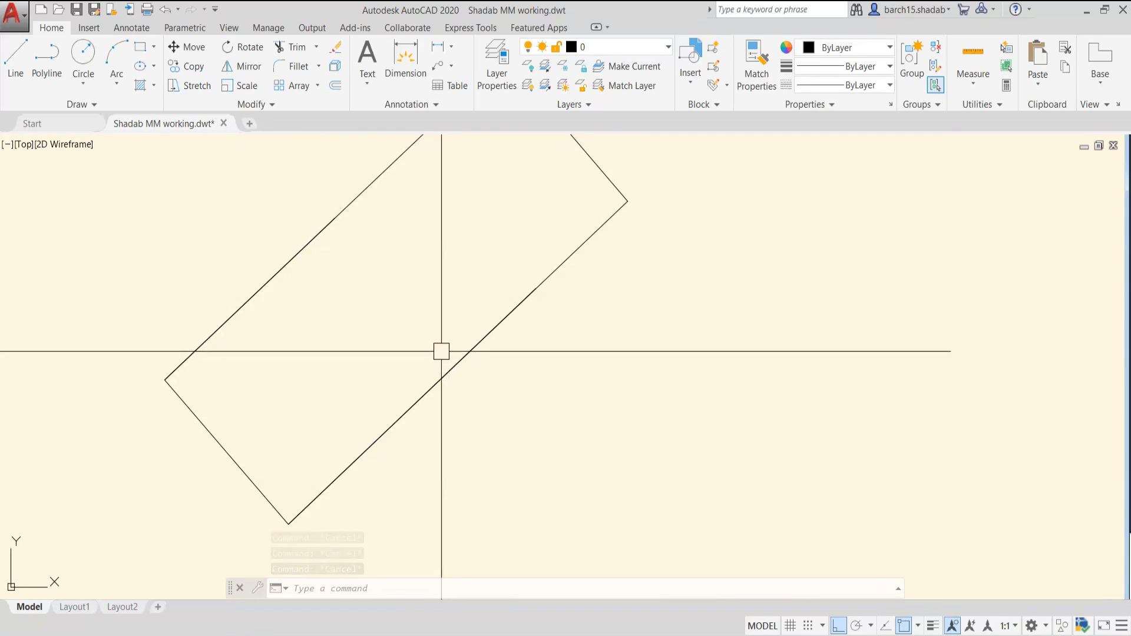
pyautogui.scroll(-4, 442, 351)
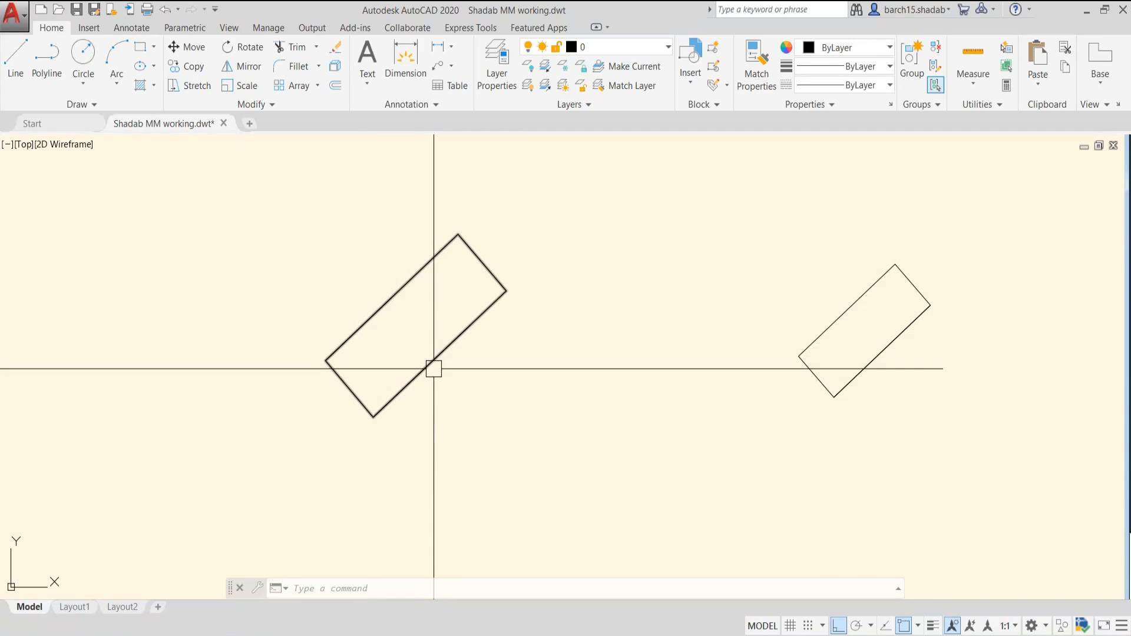
pyautogui.press('Escape')
pyautogui.press('Escape')
pyautogui.press('Escape')
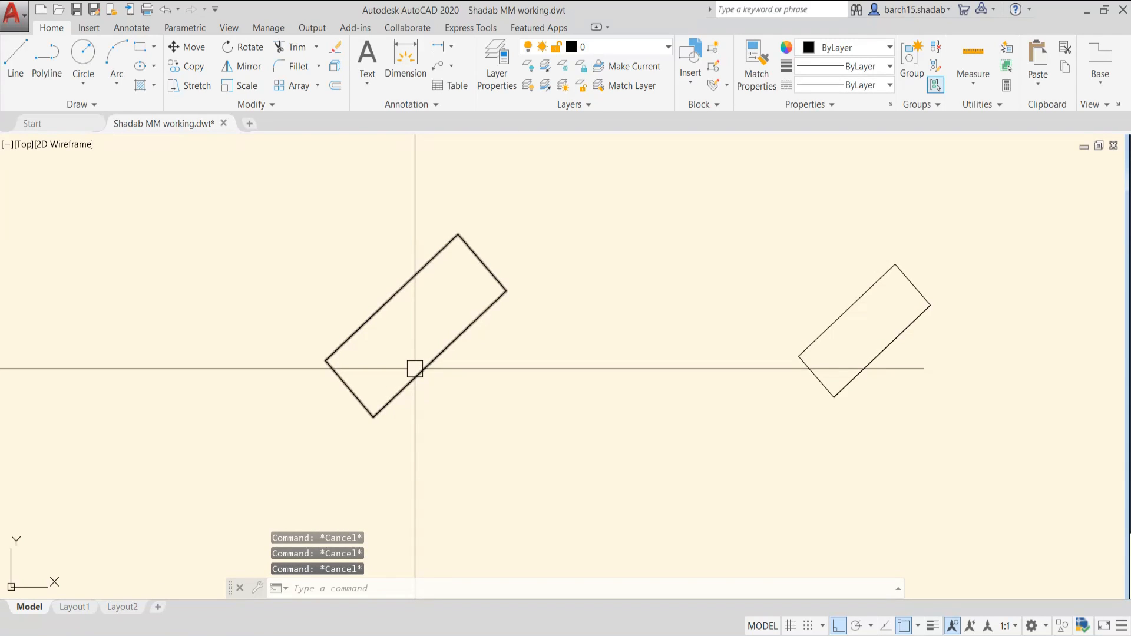
pyautogui.scroll(-4, 415, 369)
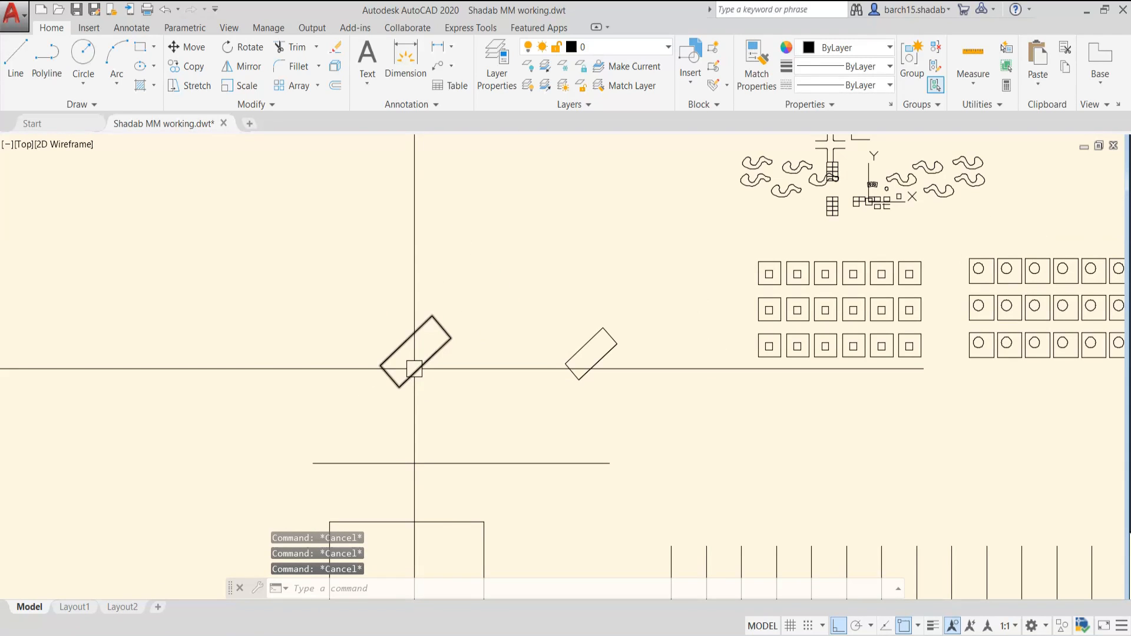
# - Run Delete Duplicate Objects (OVERKILL) on both tilted rectangles with the default comparison settings
pyautogui.scroll(4, 426, 376)
pyautogui.moveTo(429, 376); pyautogui.dragTo(542, 410, button='middle')
pyautogui.write('over')
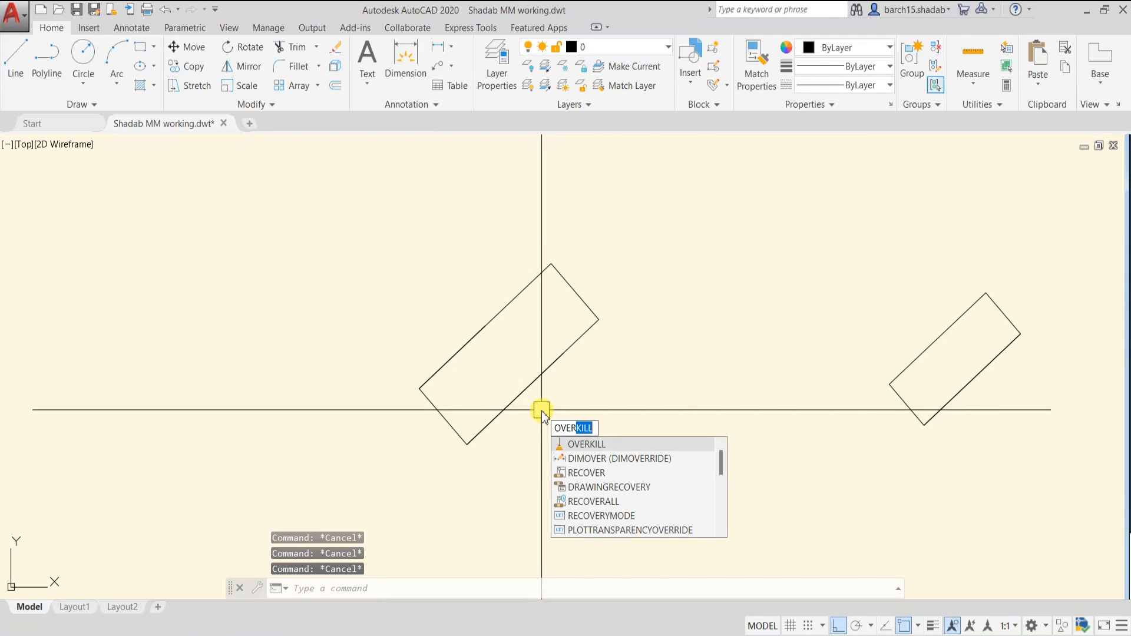
pyautogui.press('Return')
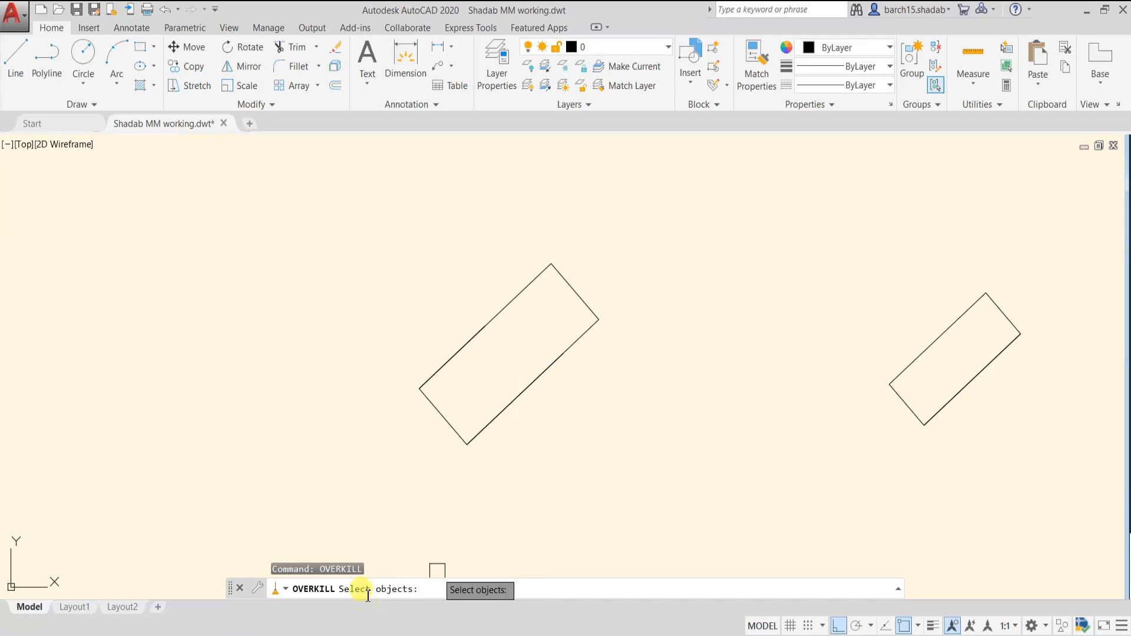
pyautogui.click(314, 195)
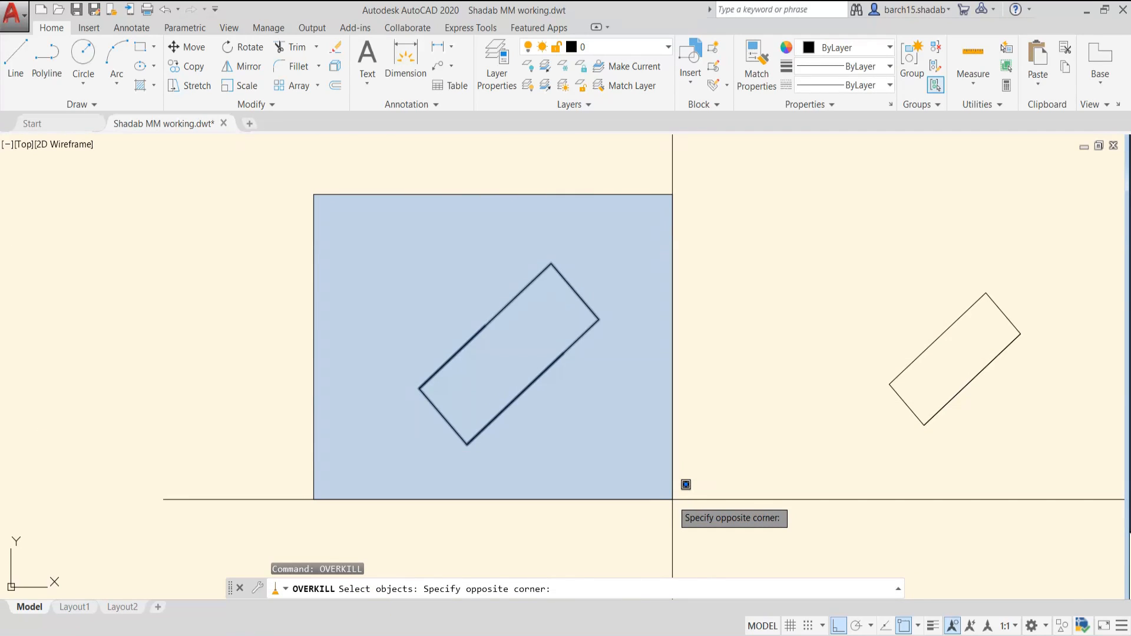
pyautogui.scroll(-5, 672, 500)
pyautogui.click(786, 514)
pyautogui.scroll(5, 687, 518)
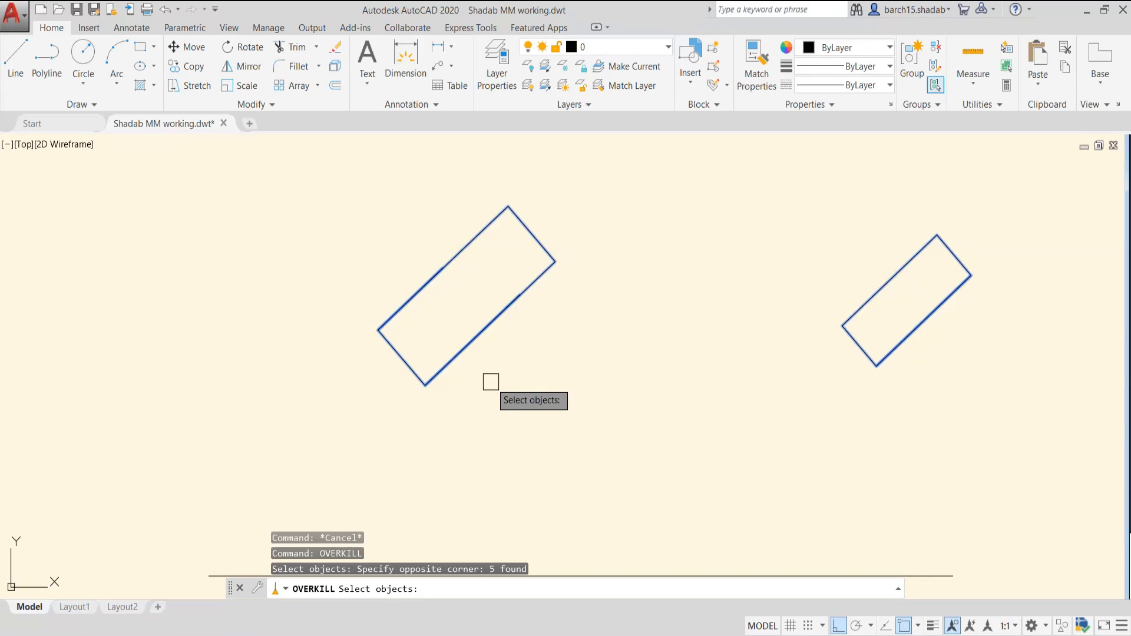
pyautogui.press('Return')
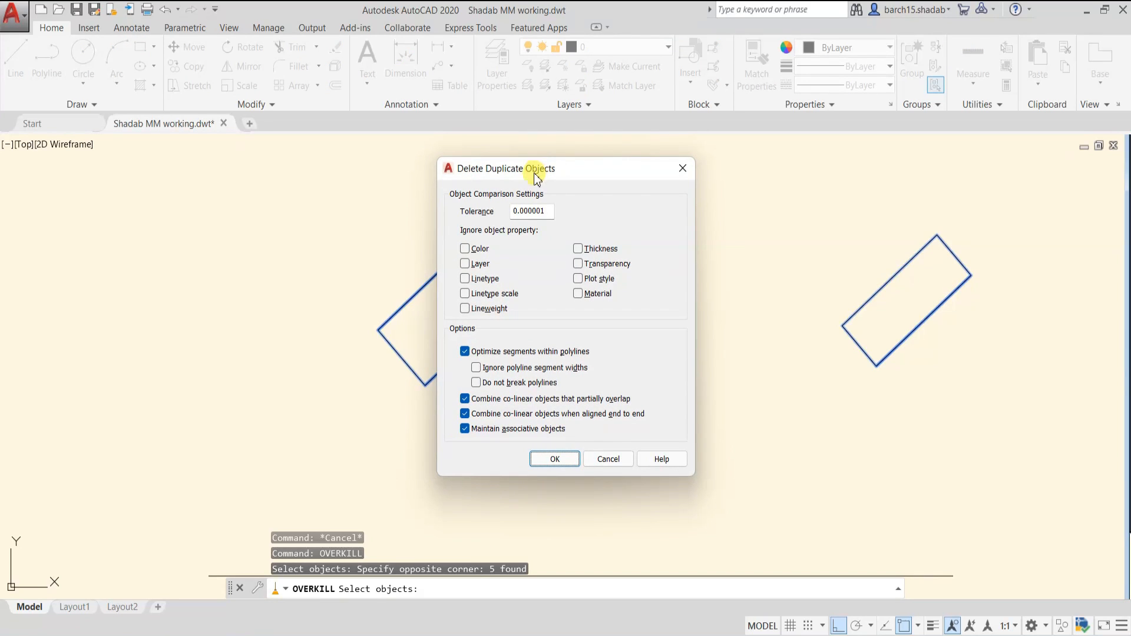
pyautogui.click(555, 459)
# - Check the larger tilted rectangle for leftover overlapping lines with partial window selections and by picking its edge
pyautogui.scroll(6, 543, 455)
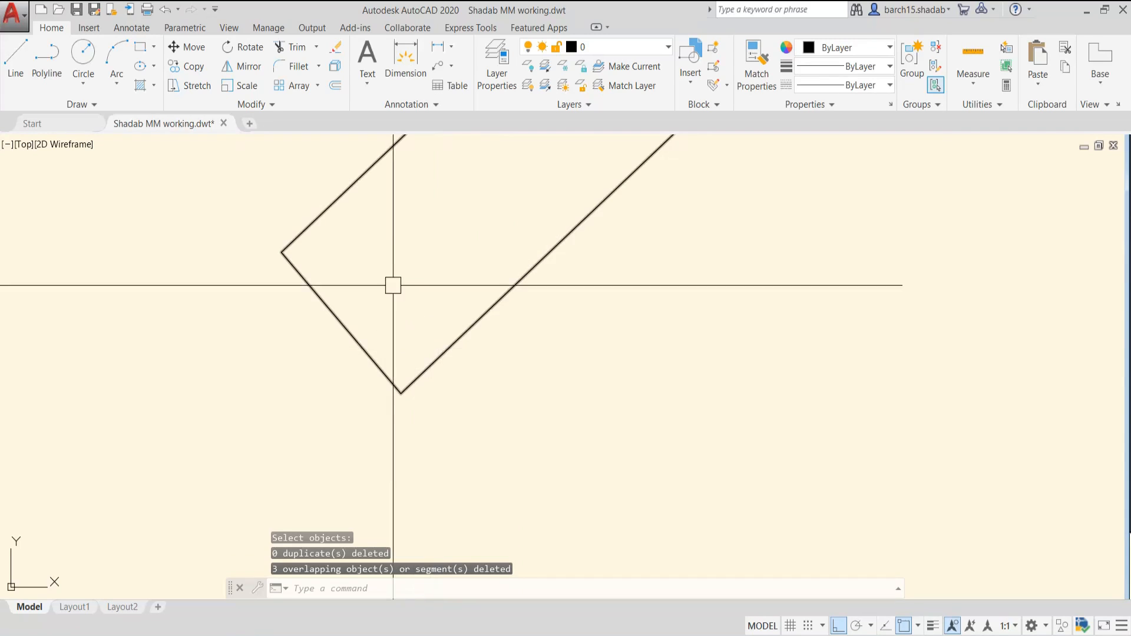
pyautogui.scroll(-4, 393, 285)
pyautogui.click(316, 159)
pyautogui.click(440, 337)
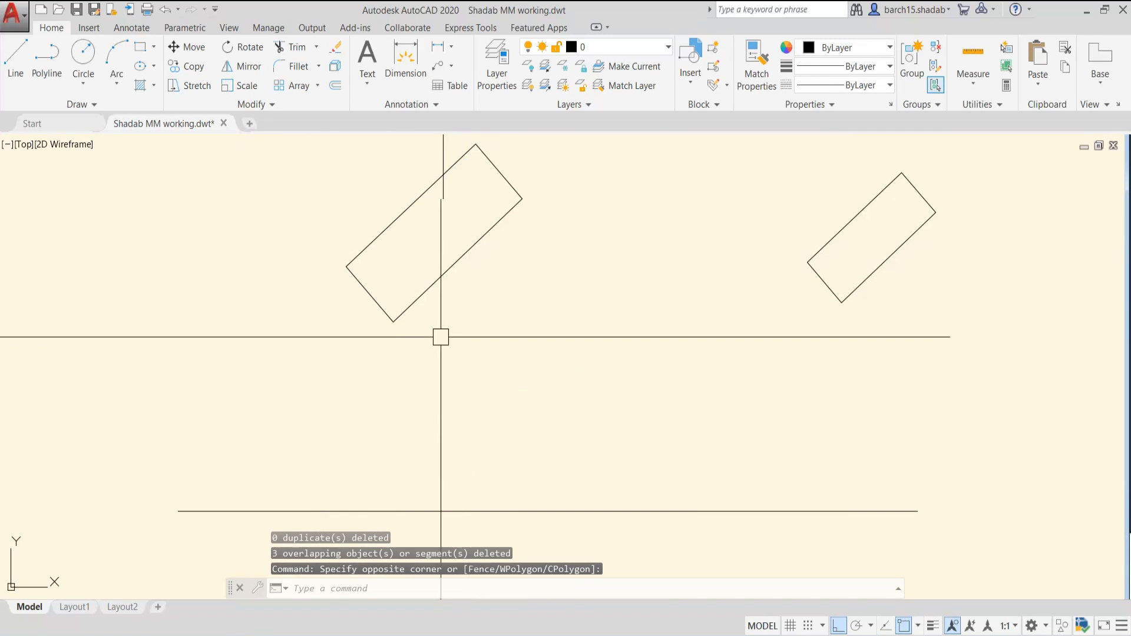
pyautogui.click(298, 220)
pyautogui.click(525, 371)
pyautogui.click(302, 166)
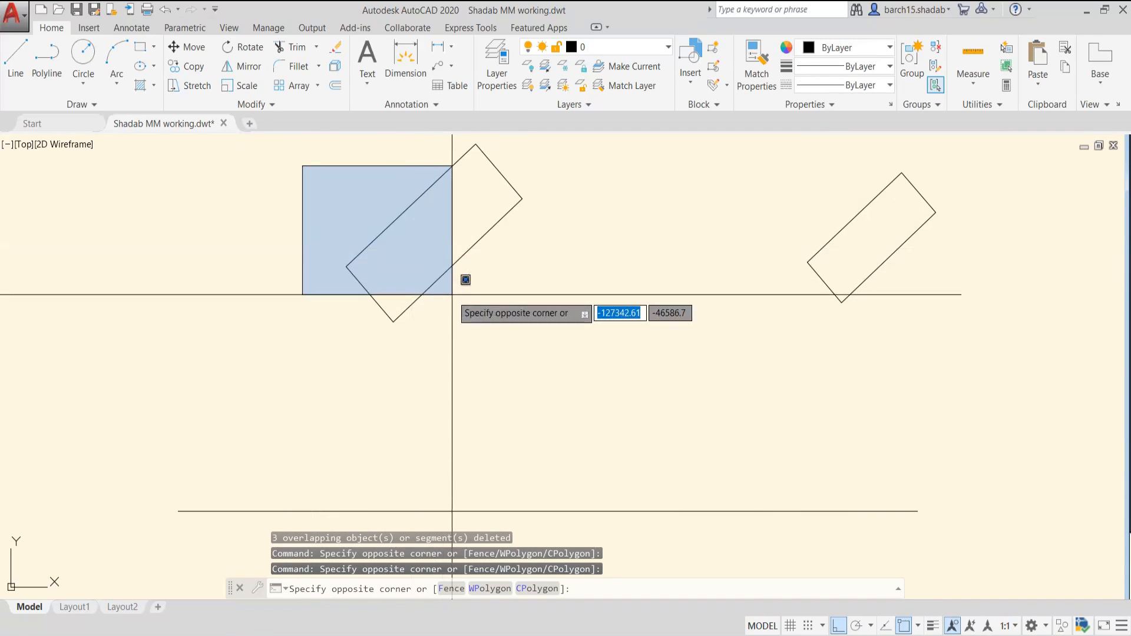
pyautogui.click(482, 361)
pyautogui.scroll(4, 446, 311)
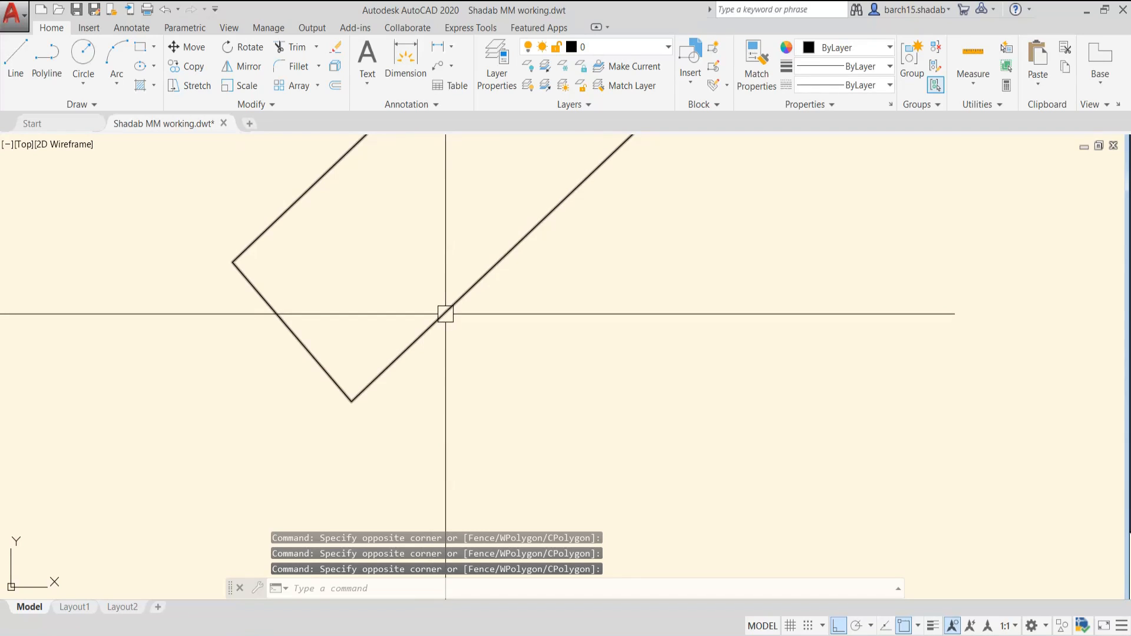
pyautogui.scroll(-4, 445, 314)
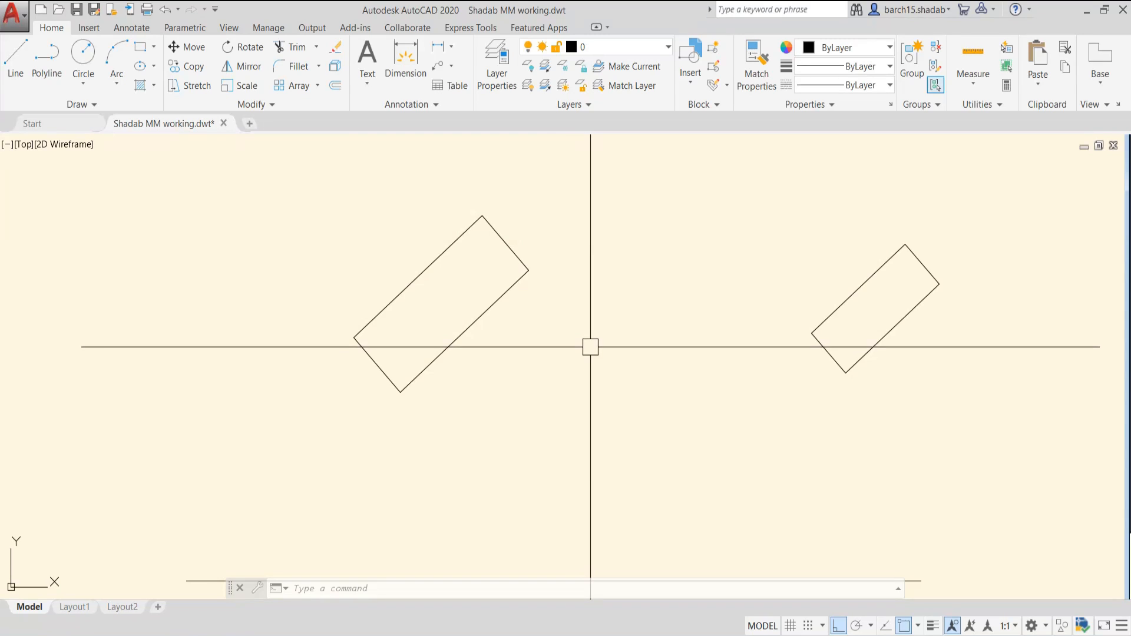
pyautogui.scroll(-2, 475, 392)
pyautogui.scroll(2, 554, 417)
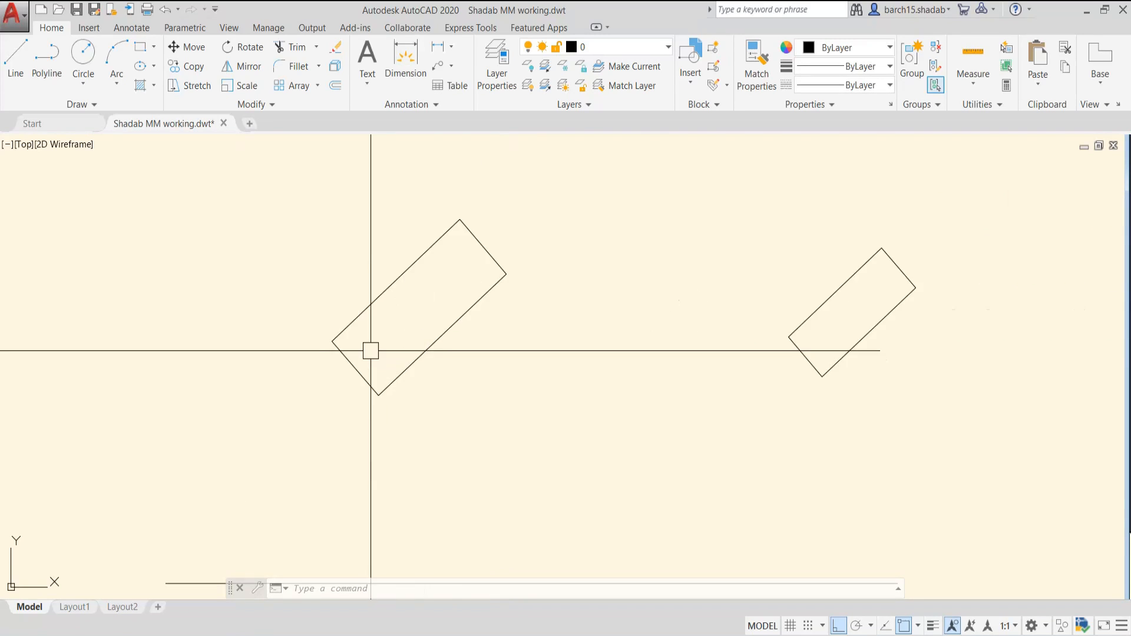
pyautogui.scroll(1, 371, 351)
pyautogui.press('Escape')
pyautogui.press('Escape')
pyautogui.click(357, 296)
pyautogui.press('Escape')
pyautogui.scroll(-2, 406, 321)
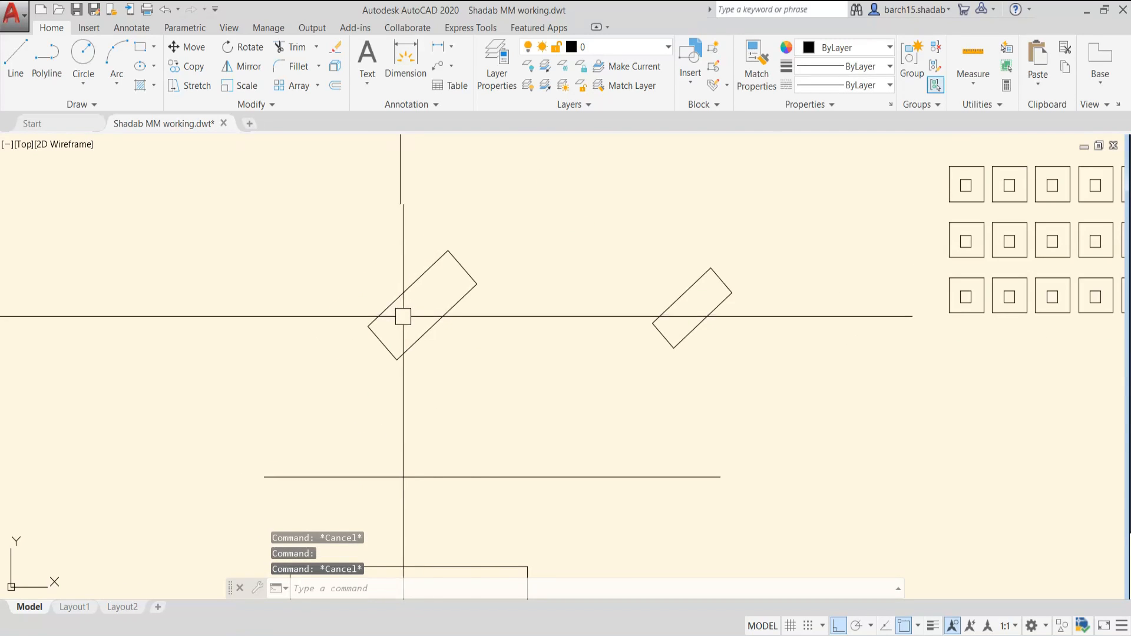
pyautogui.scroll(-2, 403, 316)
pyautogui.scroll(3, 340, 396)
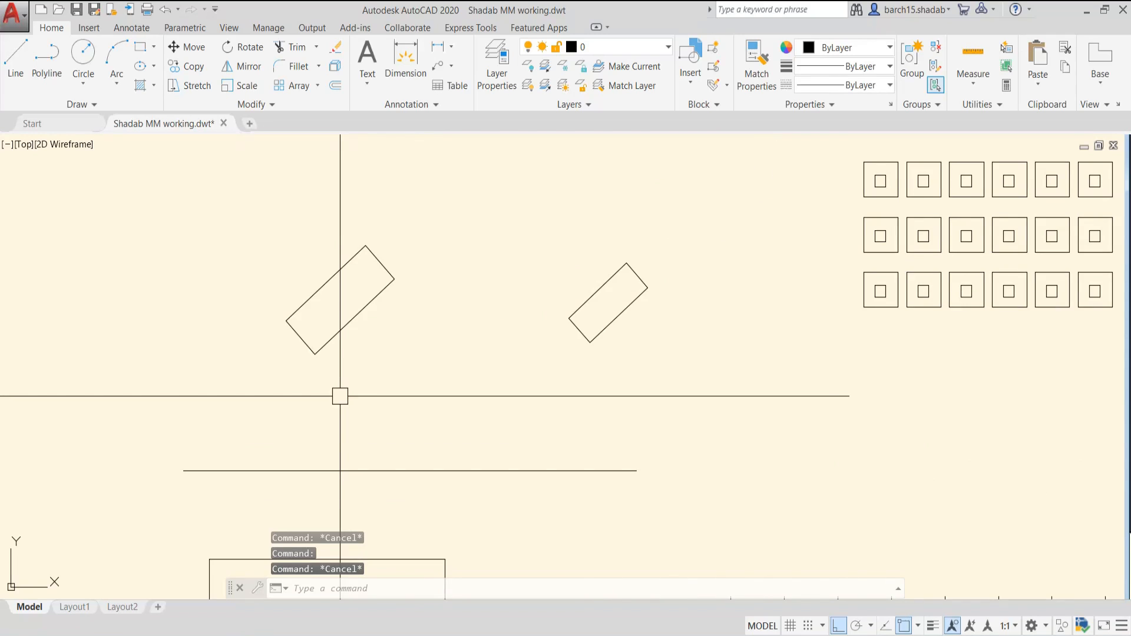
pyautogui.scroll(-3, 340, 395)
pyautogui.scroll(3, 339, 396)
pyautogui.scroll(-3, 338, 395)
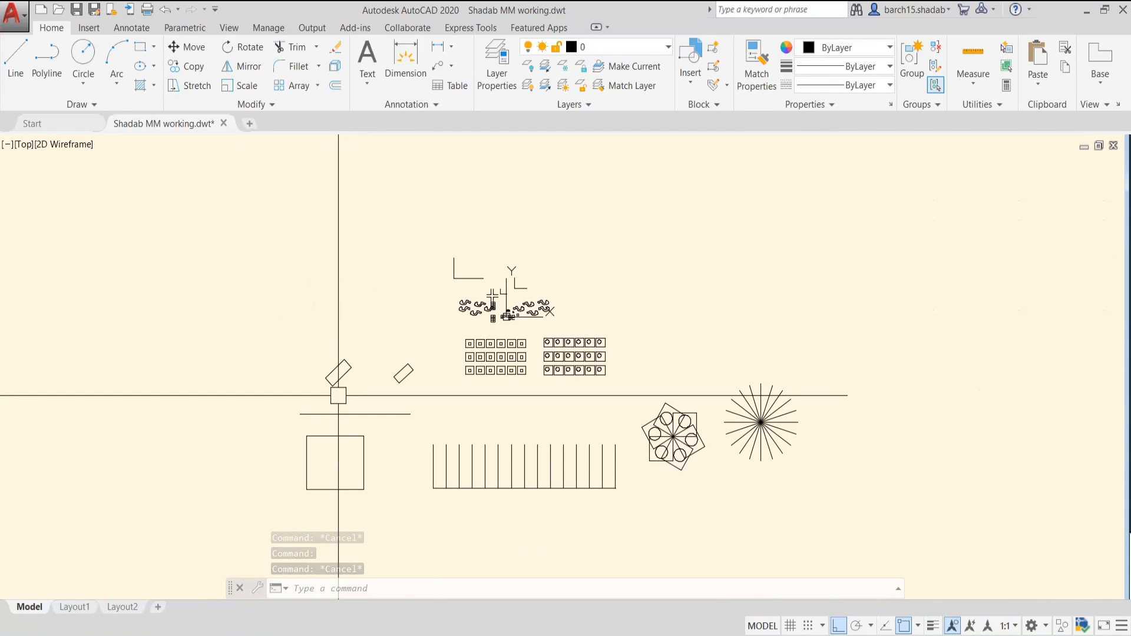
pyautogui.scroll(4, 677, 434)
pyautogui.scroll(-3, 600, 434)
pyautogui.moveTo(521, 431)
pyautogui.mouseDown(button='middle')
pyautogui.moveTo(451, 423)
pyautogui.moveTo(495, 384)
pyautogui.mouseUp(button='middle')
pyautogui.scroll(3, 396, 383)
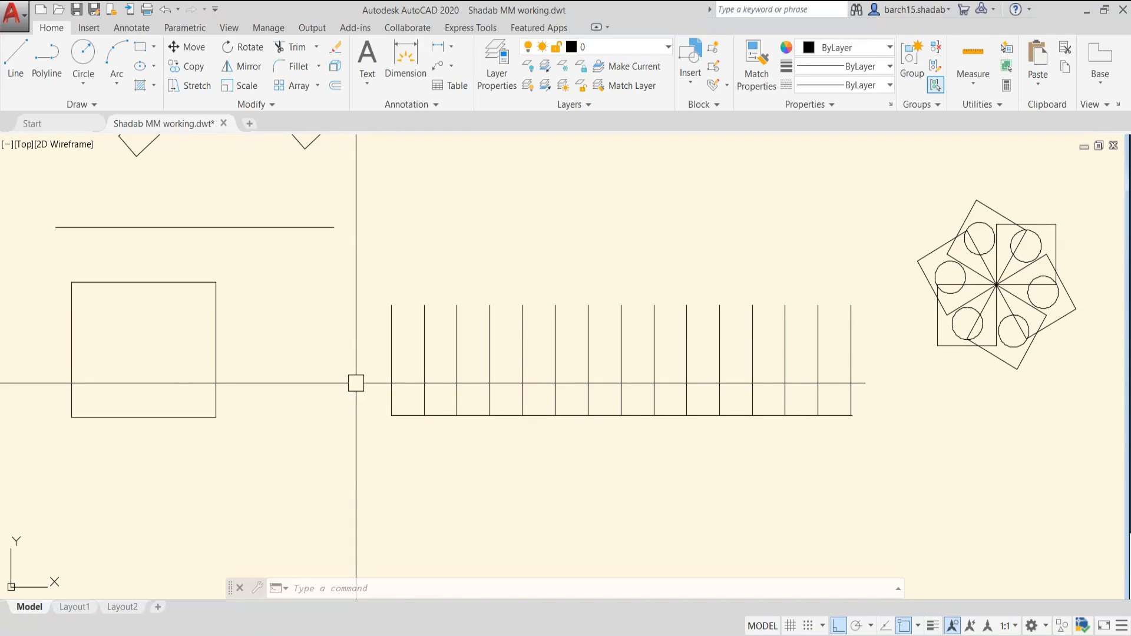
pyautogui.scroll(-3, 356, 384)
pyautogui.moveTo(354, 383); pyautogui.dragTo(510, 444, button='middle')
pyautogui.scroll(6, 553, 298)
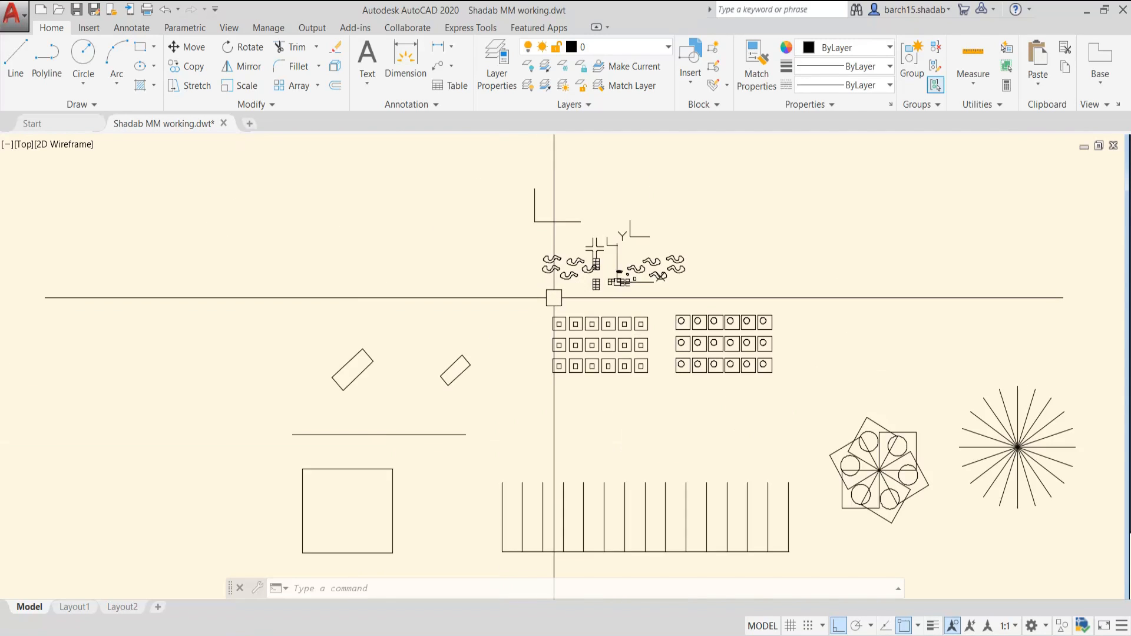
# - Run OVERKILL on all objects in the drawing, keeping the default comparison settings
pyautogui.moveTo(553, 298); pyautogui.dragTo(601, 290, button='middle')
pyautogui.scroll(-6, 600, 290)
pyautogui.click(369, 159)
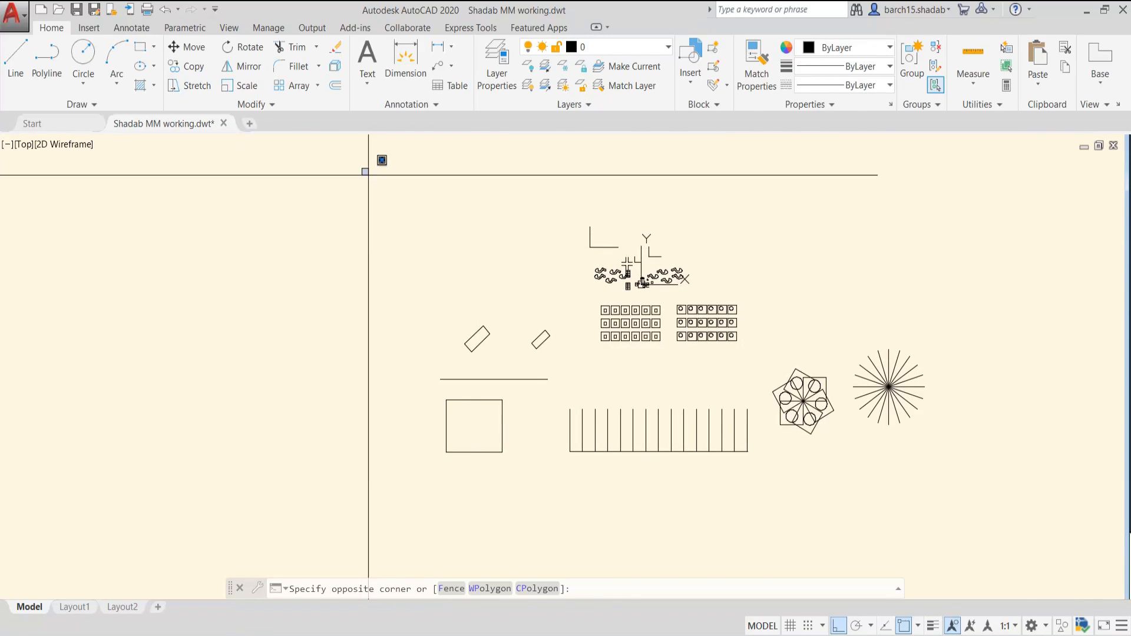
pyautogui.click(972, 498)
pyautogui.write('o')
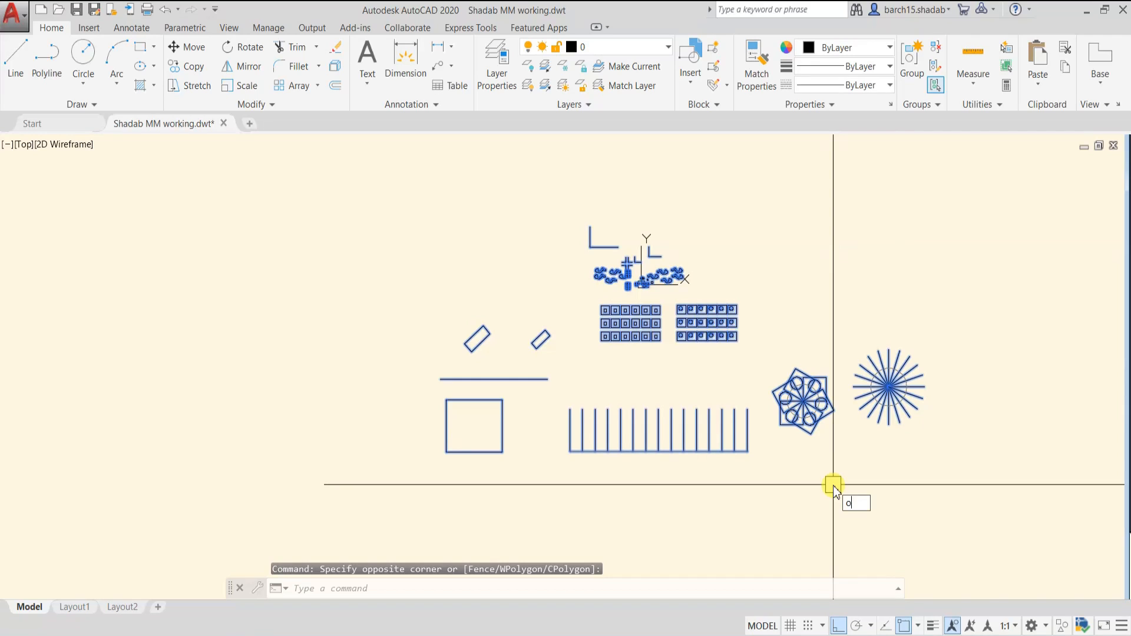
pyautogui.write('verkill')
pyautogui.press('Return')
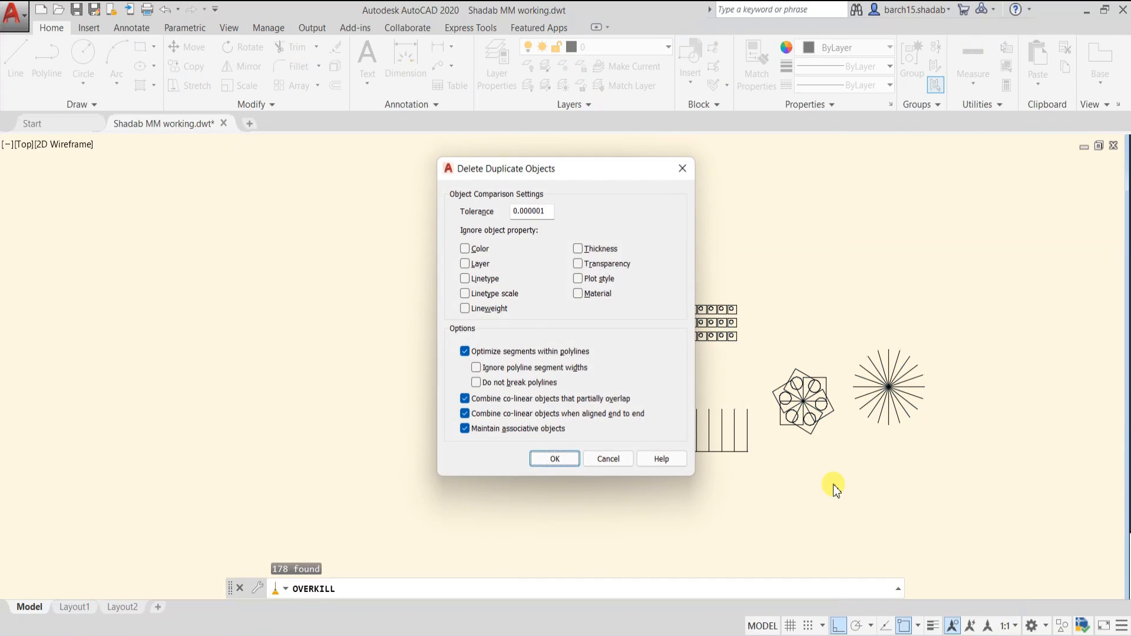
pyautogui.click(571, 463)
pyautogui.press('Escape')
pyautogui.press('Escape')
pyautogui.press('Escape')
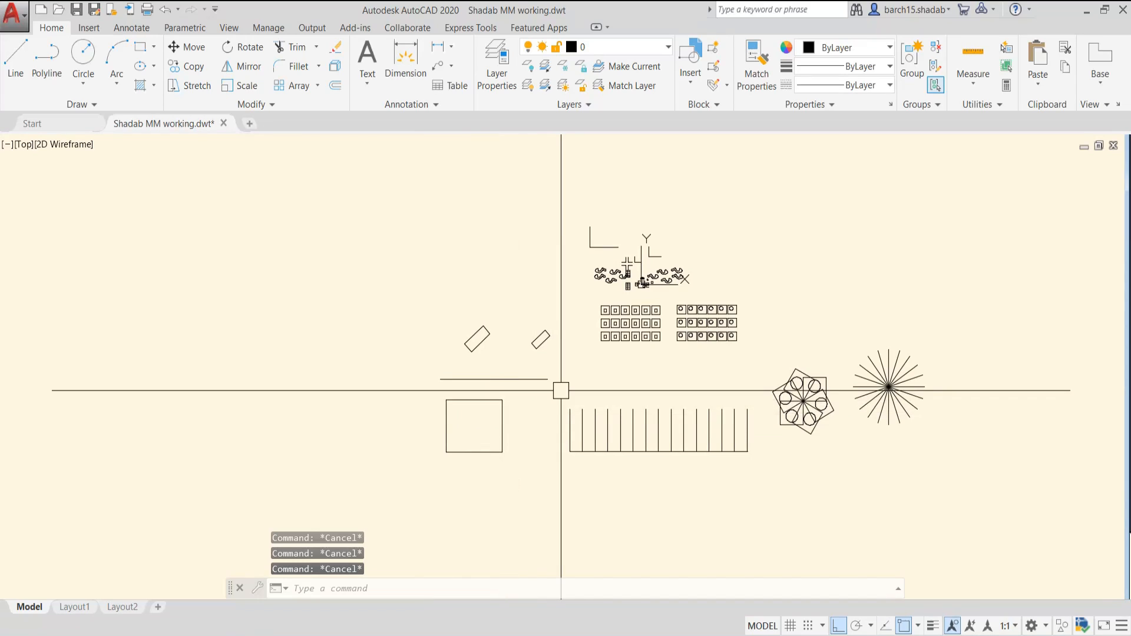
# - Show the additional modify tools
pyautogui.scroll(2, 561, 390)
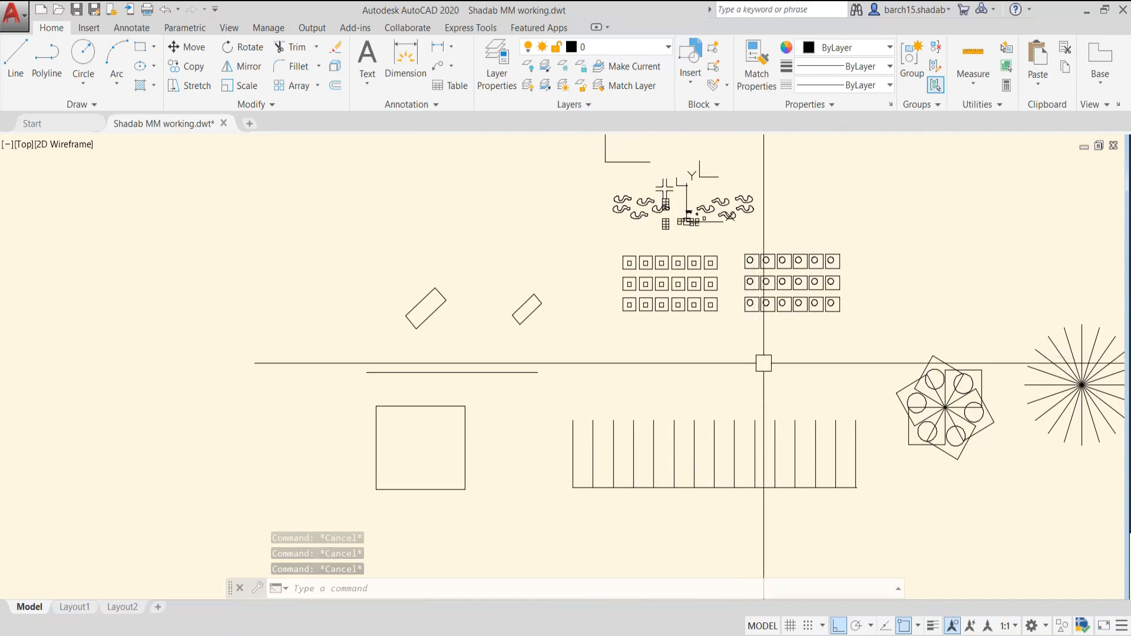
pyautogui.scroll(2, 683, 349)
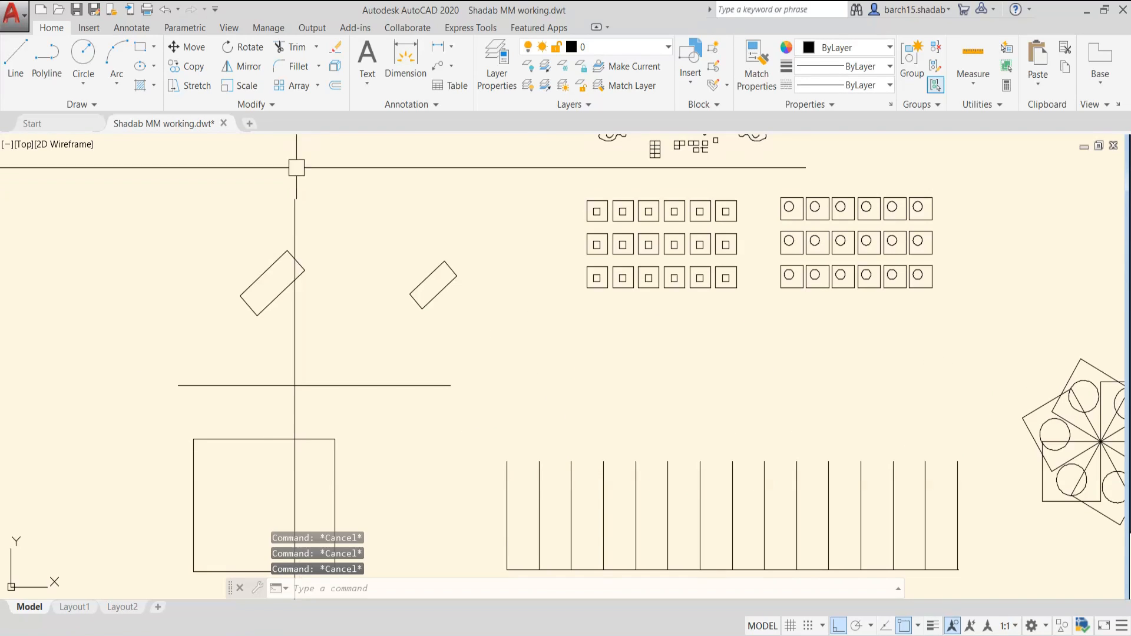
pyautogui.click(255, 105)
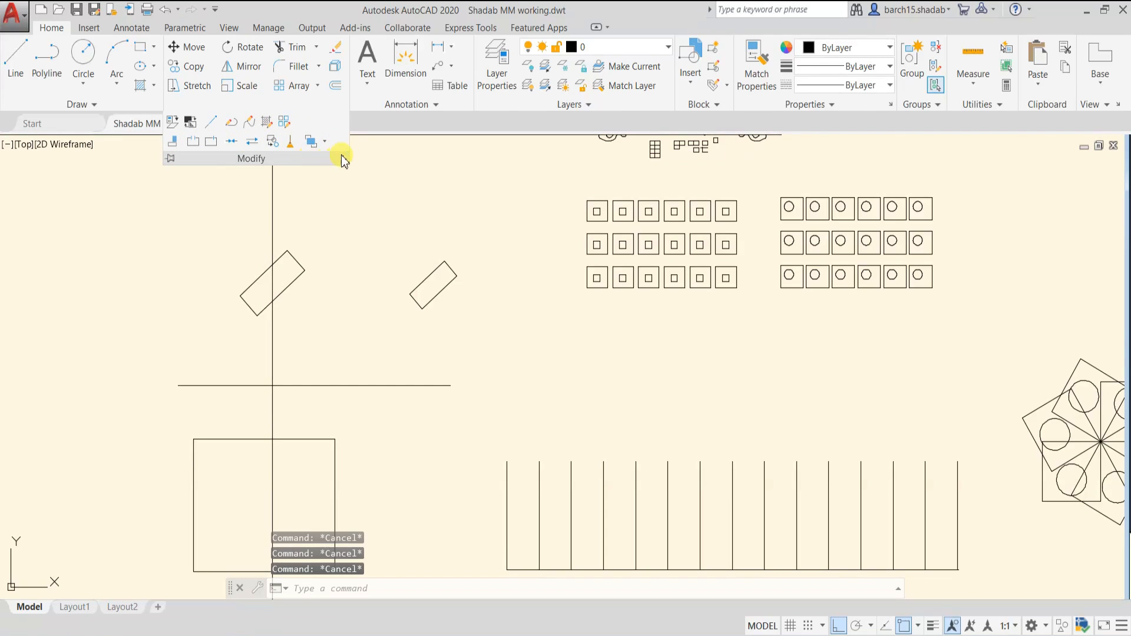
pyautogui.click(373, 192)
pyautogui.click(361, 257)
pyautogui.press('Escape')
pyautogui.press('Escape')
pyautogui.press('Escape')
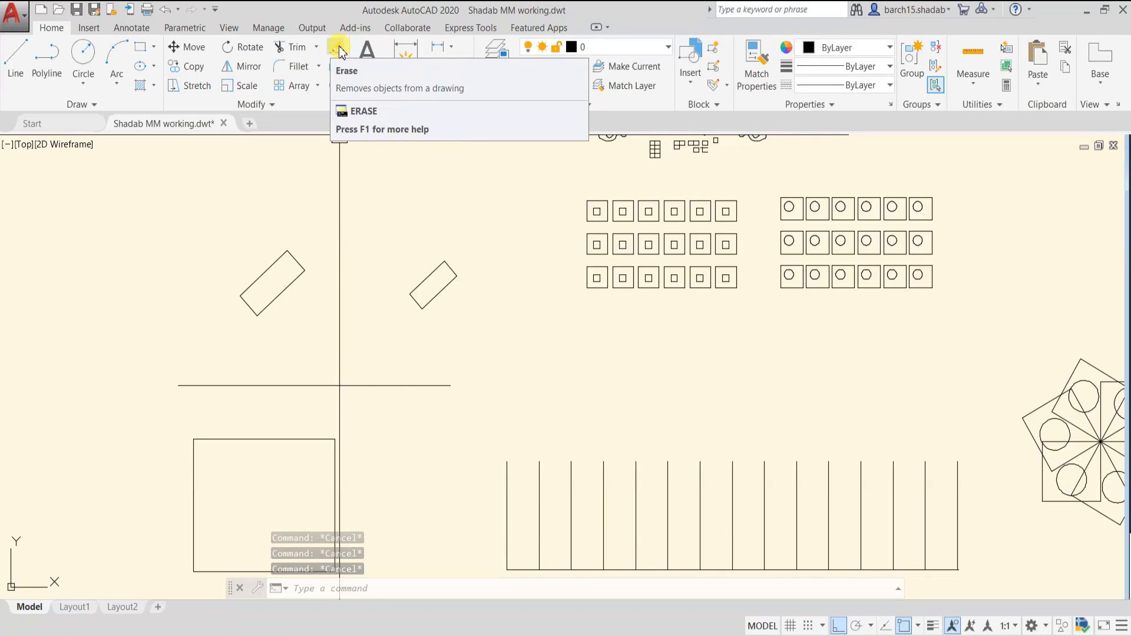
# - Erase the larger tilted rectangle with the Erase command
pyautogui.scroll(4, 289, 292)
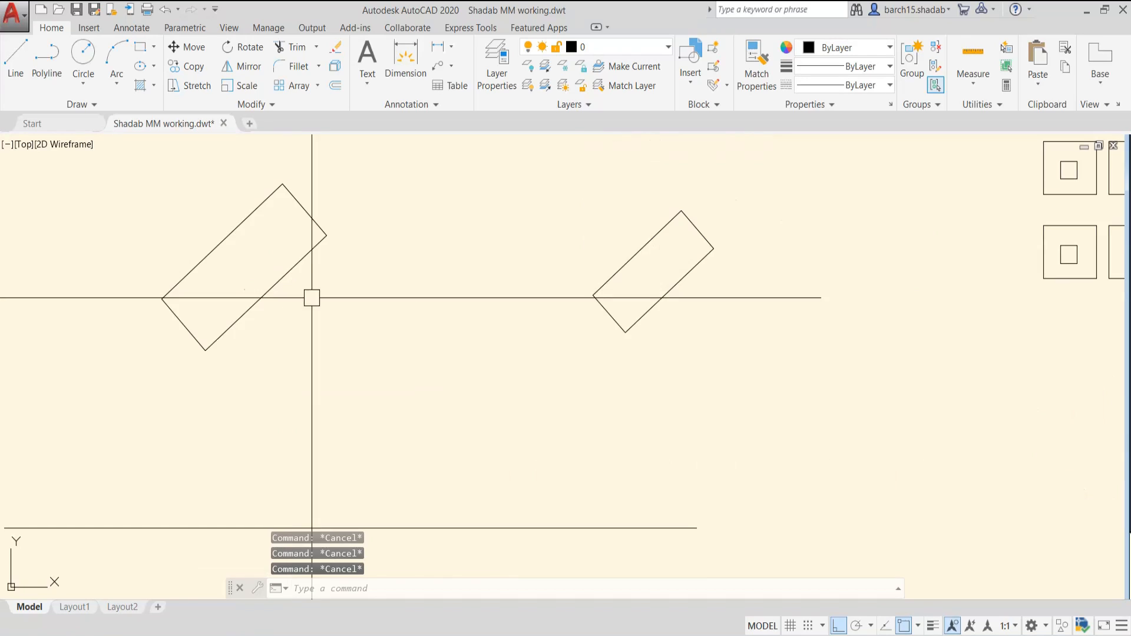
pyautogui.moveTo(311, 298)
pyautogui.mouseDown(button='middle')
pyautogui.moveTo(367, 304)
pyautogui.moveTo(382, 319)
pyautogui.mouseUp(button='middle')
pyautogui.click(342, 281)
pyautogui.scroll(-4, 359, 287)
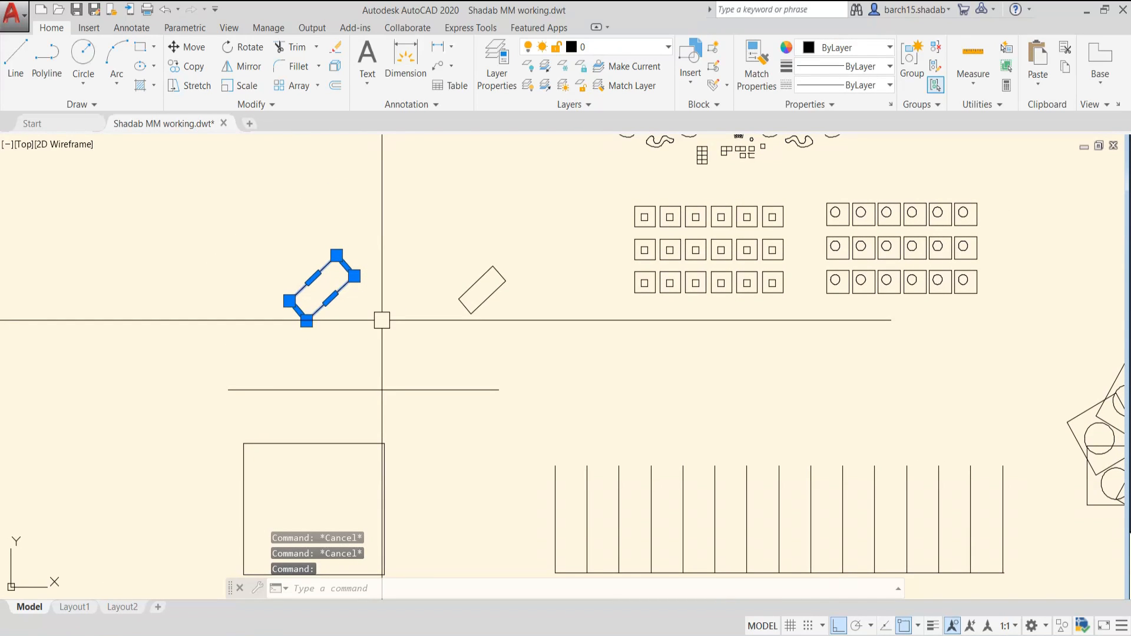
pyautogui.write('e')
pyautogui.press('Return')
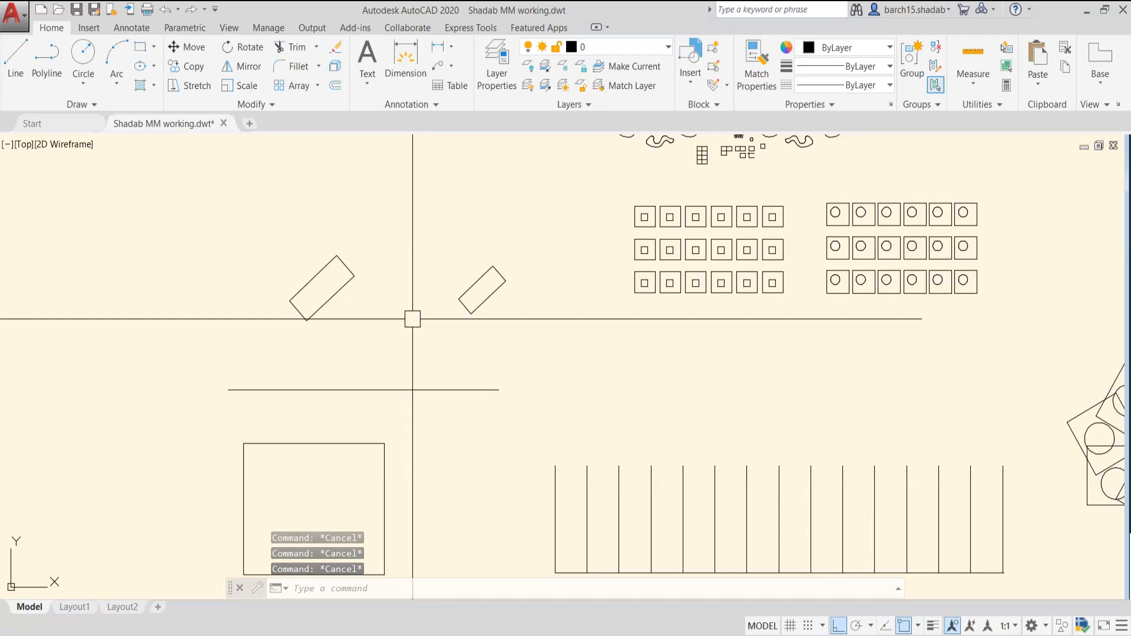
pyautogui.click(344, 286)
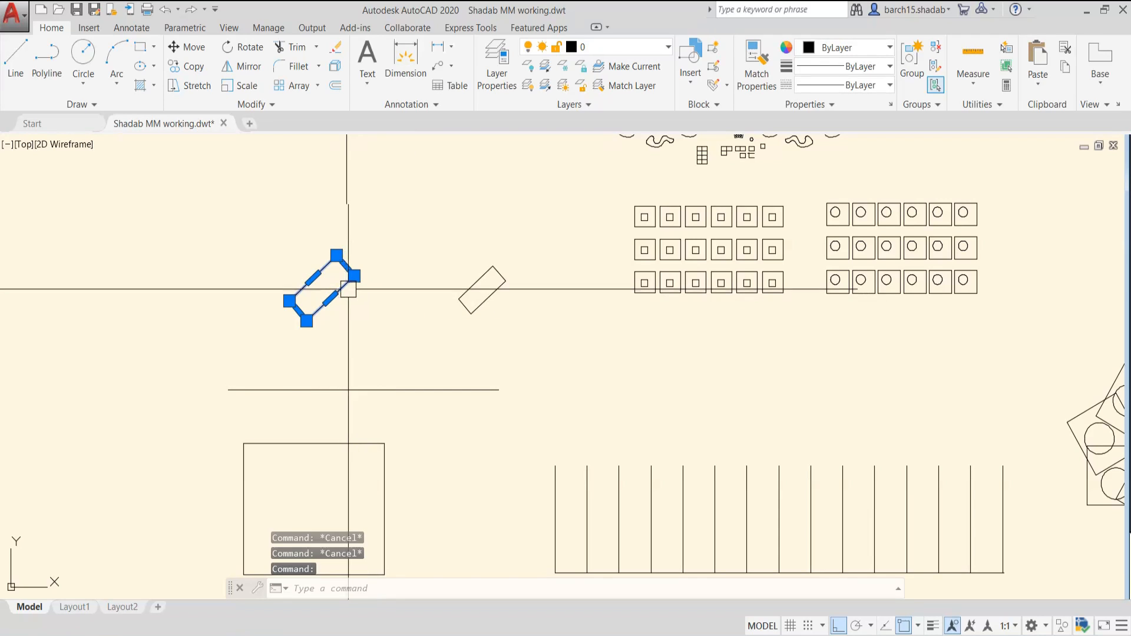
pyautogui.press('Escape')
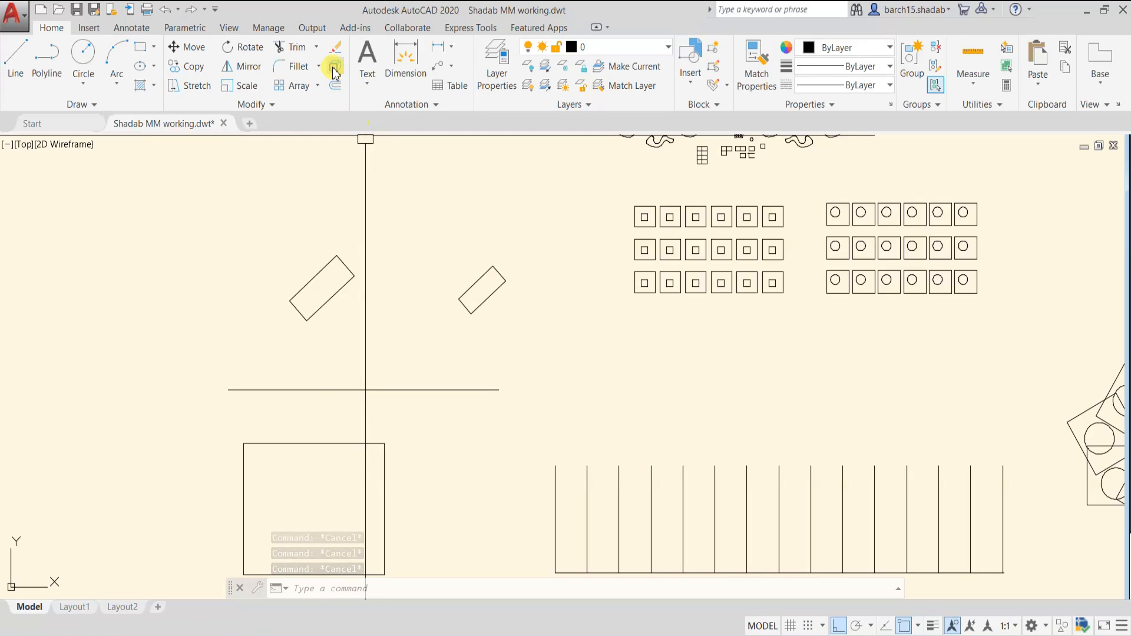
# - Select the larger tilted rectangle by its edge to check whether it is a single object
pyautogui.scroll(3, 313, 293)
pyautogui.click(316, 232)
pyautogui.scroll(-2, 327, 270)
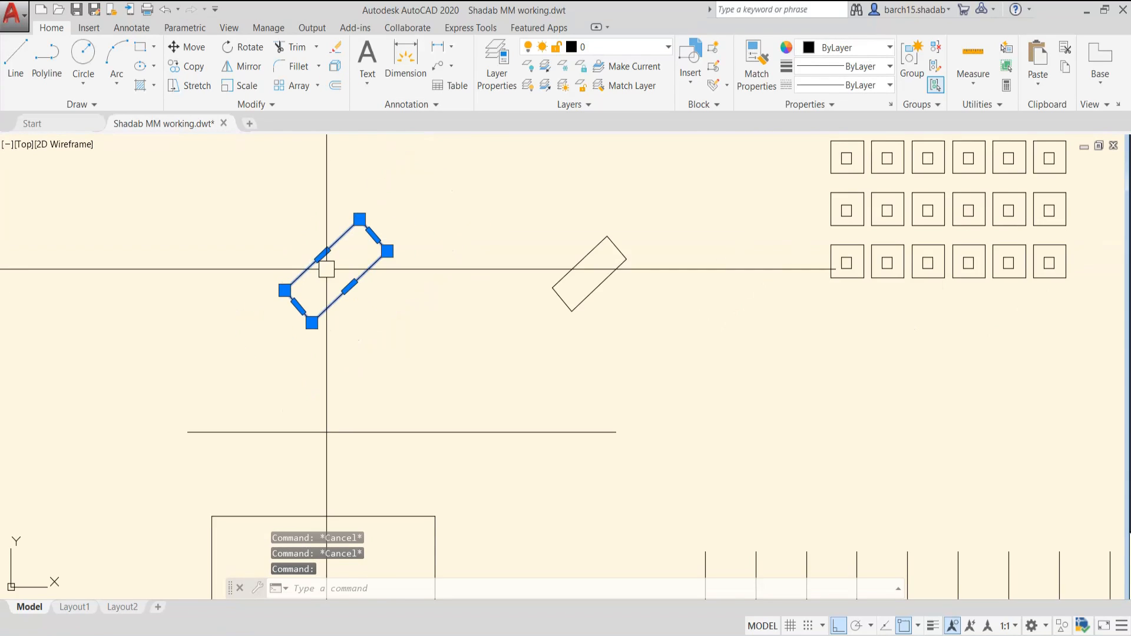
pyautogui.scroll(1, 326, 269)
pyautogui.scroll(-3, 328, 283)
pyautogui.press('Escape')
pyautogui.scroll(3, 353, 294)
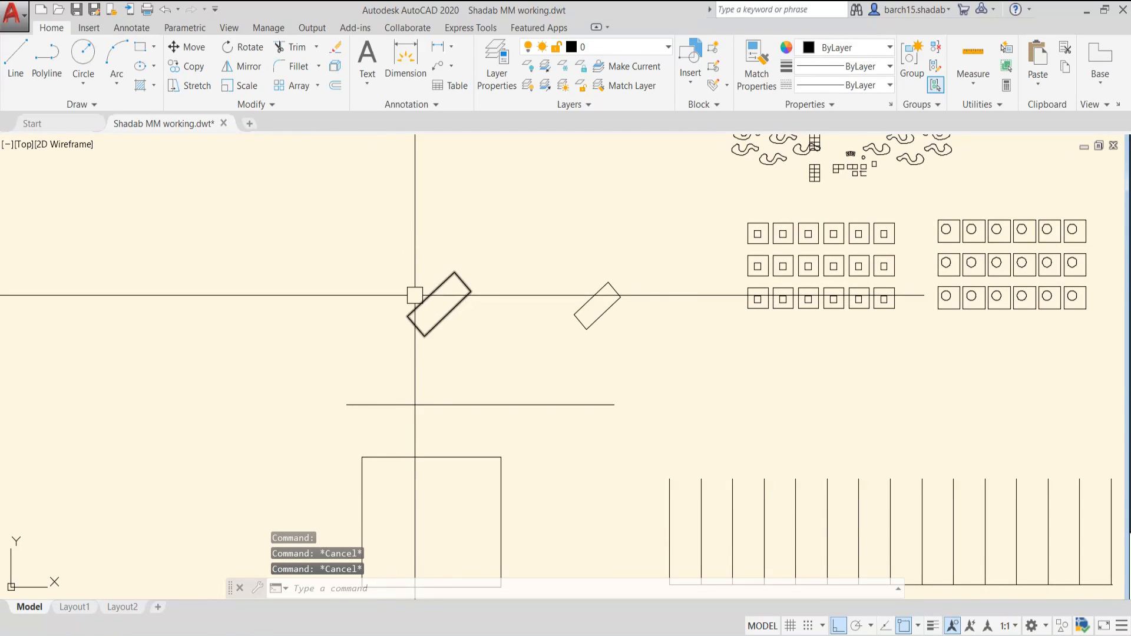
pyautogui.scroll(1, 421, 295)
pyautogui.click(434, 292)
pyautogui.scroll(2, 434, 295)
pyautogui.scroll(-1, 436, 293)
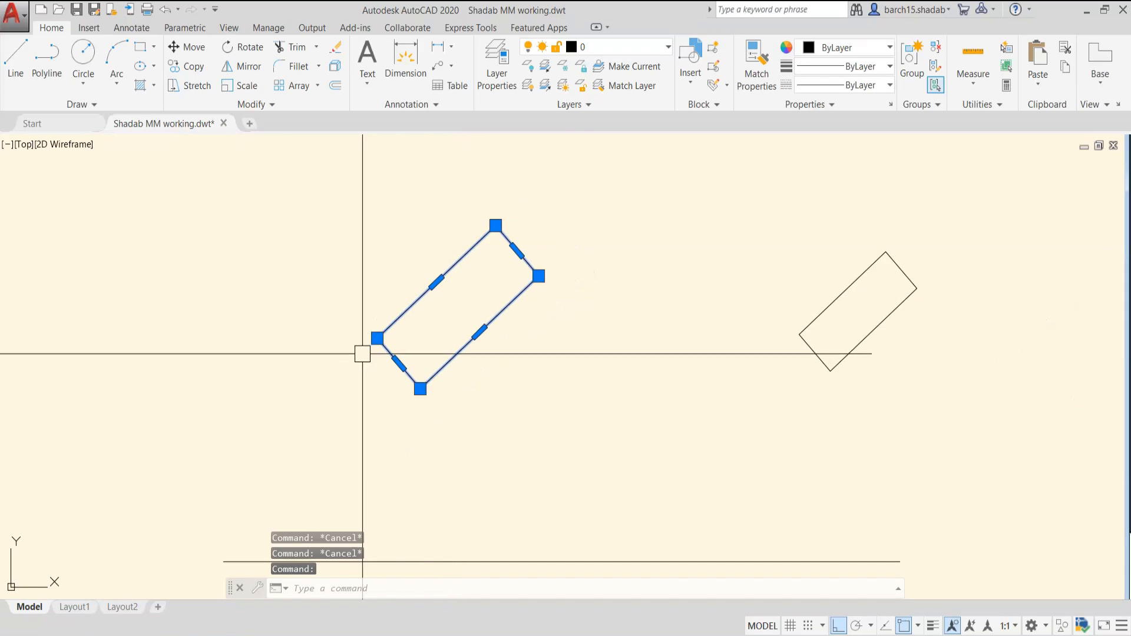
pyautogui.scroll(2, 470, 283)
pyautogui.press('Escape')
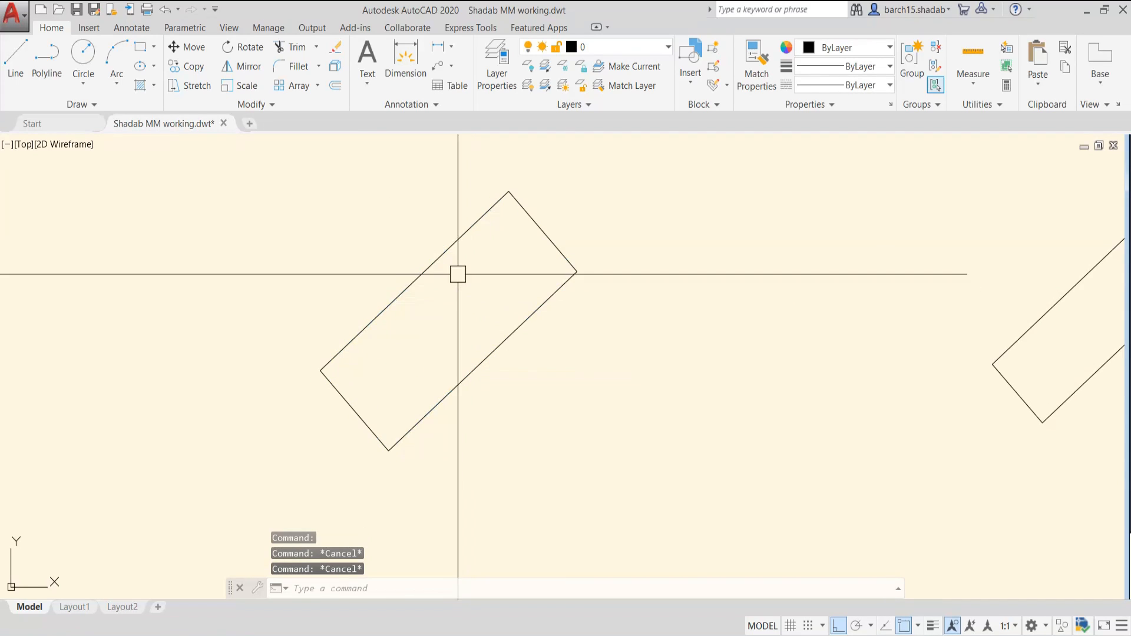
# - Explode the larger tilted rectangle into separate lines
pyautogui.click(447, 254)
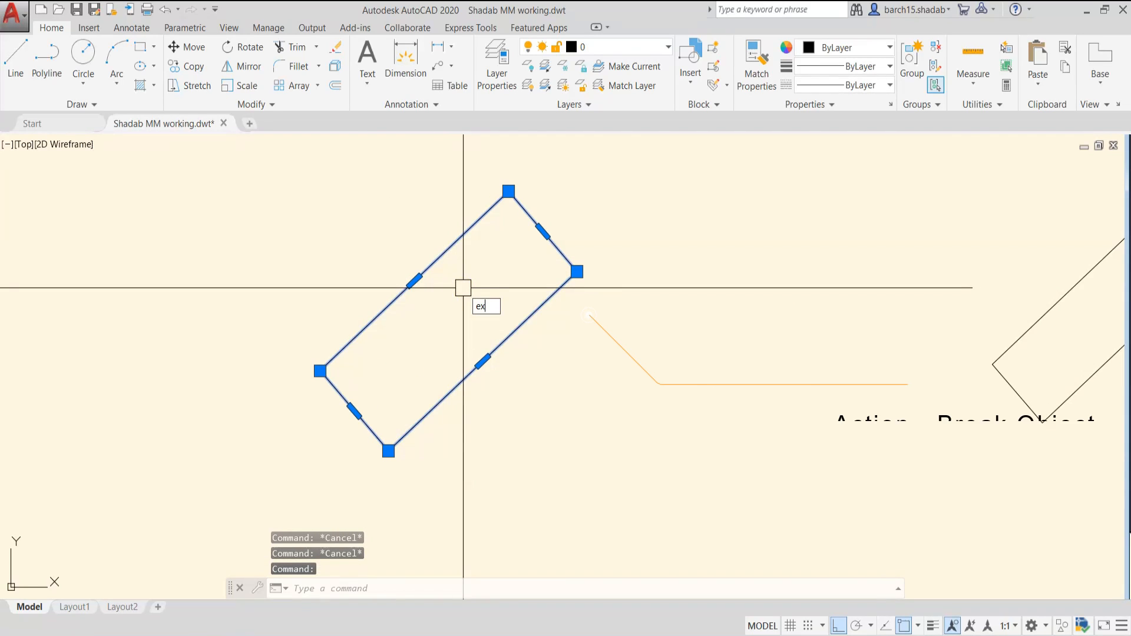
pyautogui.write('ex')
pyautogui.press('Escape')
pyautogui.write('expl')
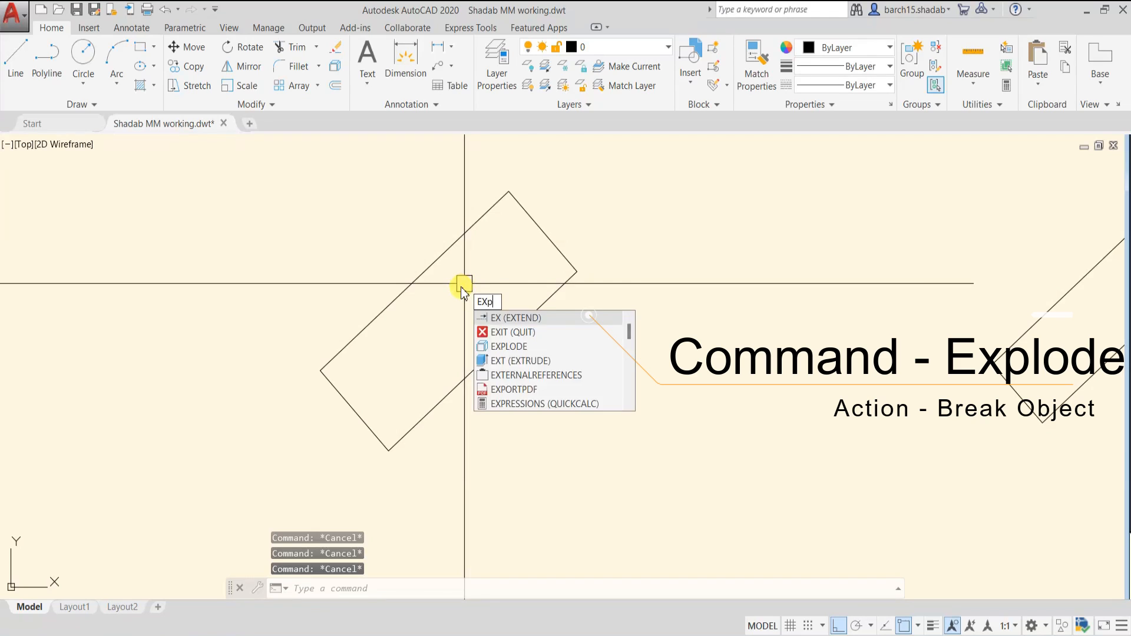
pyautogui.press('Return')
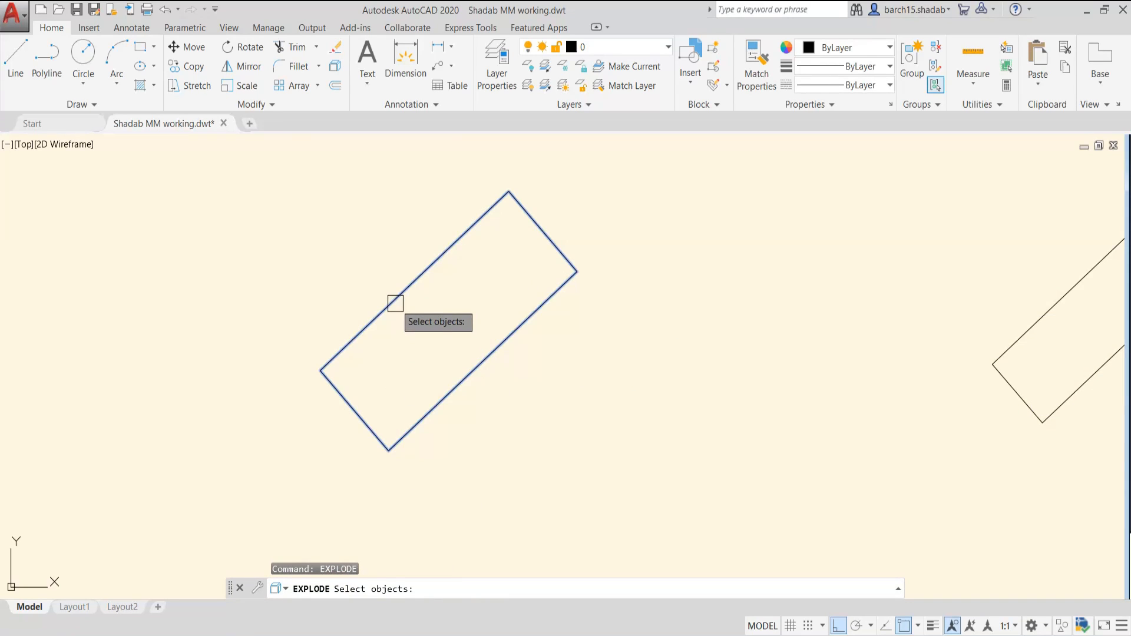
pyautogui.press('Return')
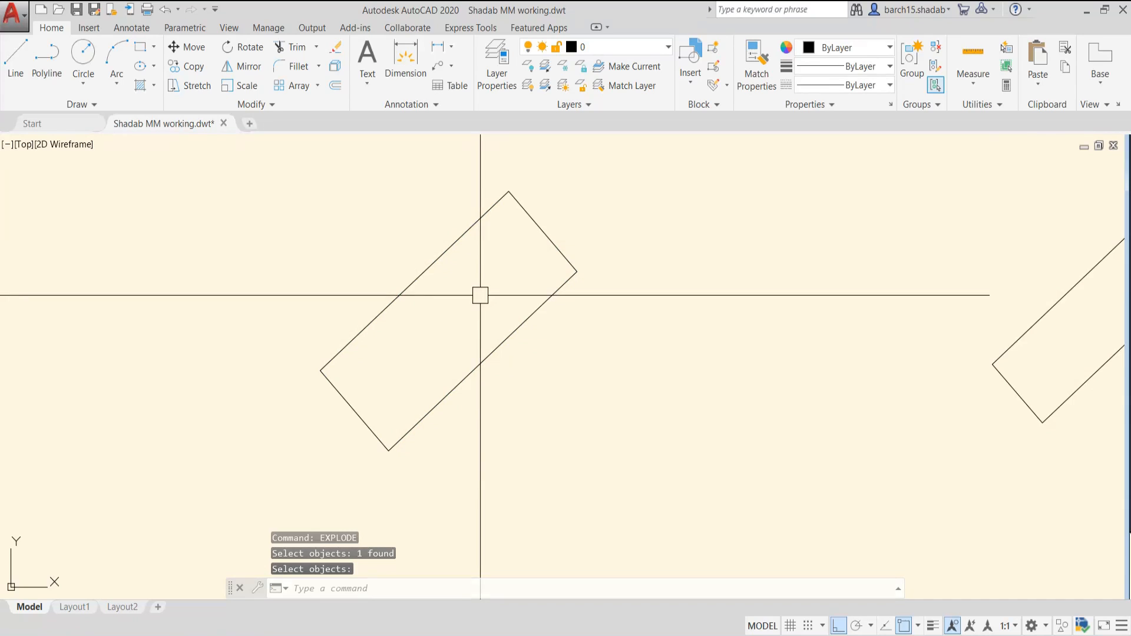
# - Pick the edges of the exploded tilted rectangle one by one to check that they are separate
pyautogui.click(454, 244)
pyautogui.click(545, 234)
pyautogui.click(519, 324)
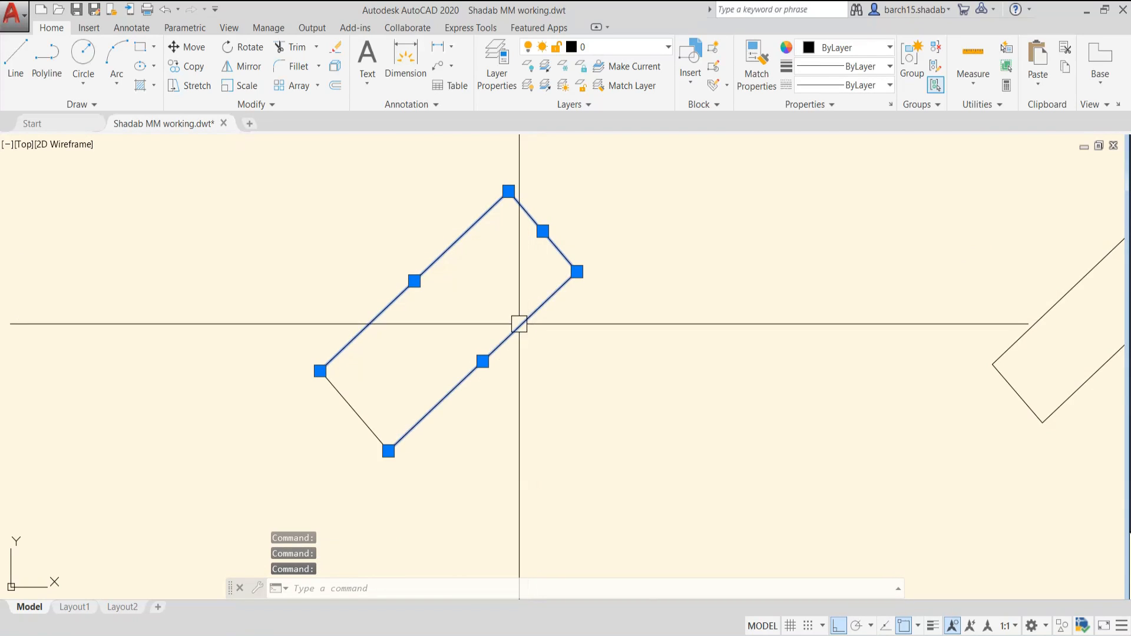
pyautogui.press('Escape')
pyautogui.click(360, 405)
pyautogui.click(378, 303)
pyautogui.click(533, 228)
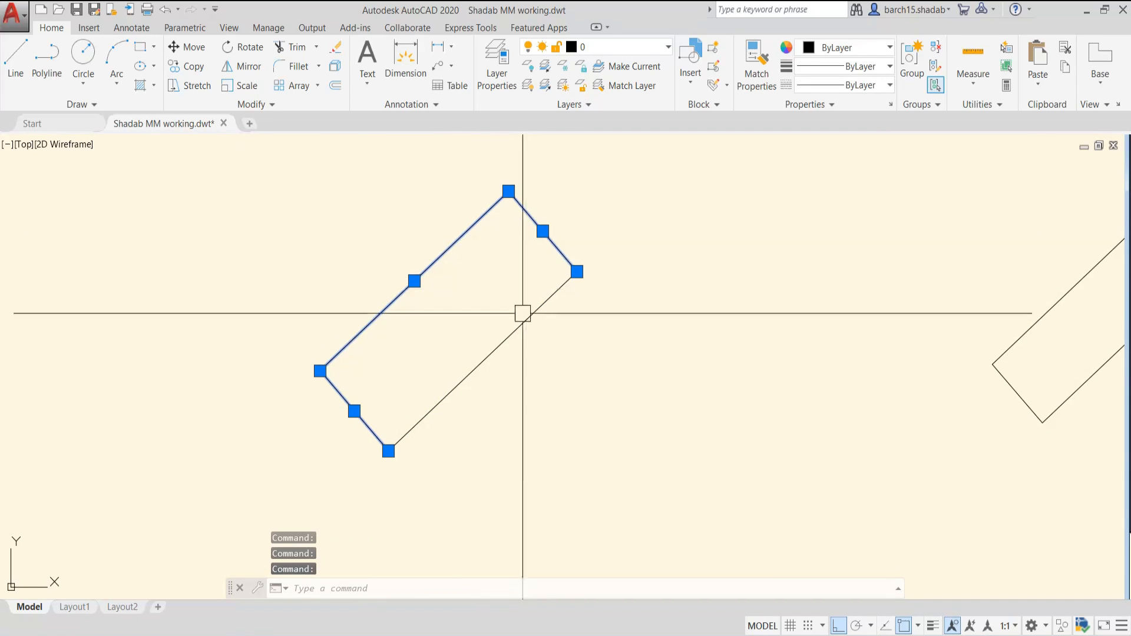
pyautogui.press('Escape')
# - Explode the rectangular array of nested squares with 6 columns and 3 rows
pyautogui.scroll(-5, 538, 362)
pyautogui.scroll(4, 639, 338)
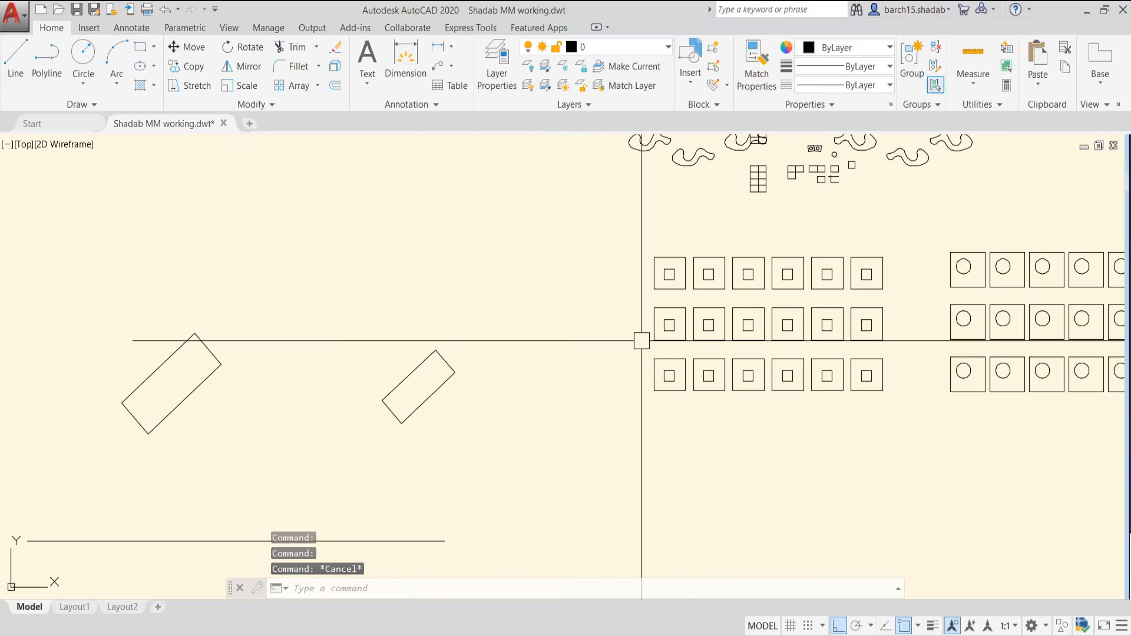
pyautogui.click(725, 322)
pyautogui.moveTo(733, 321); pyautogui.dragTo(603, 325, button='middle')
pyautogui.moveTo(685, 323); pyautogui.dragTo(529, 348, button='middle')
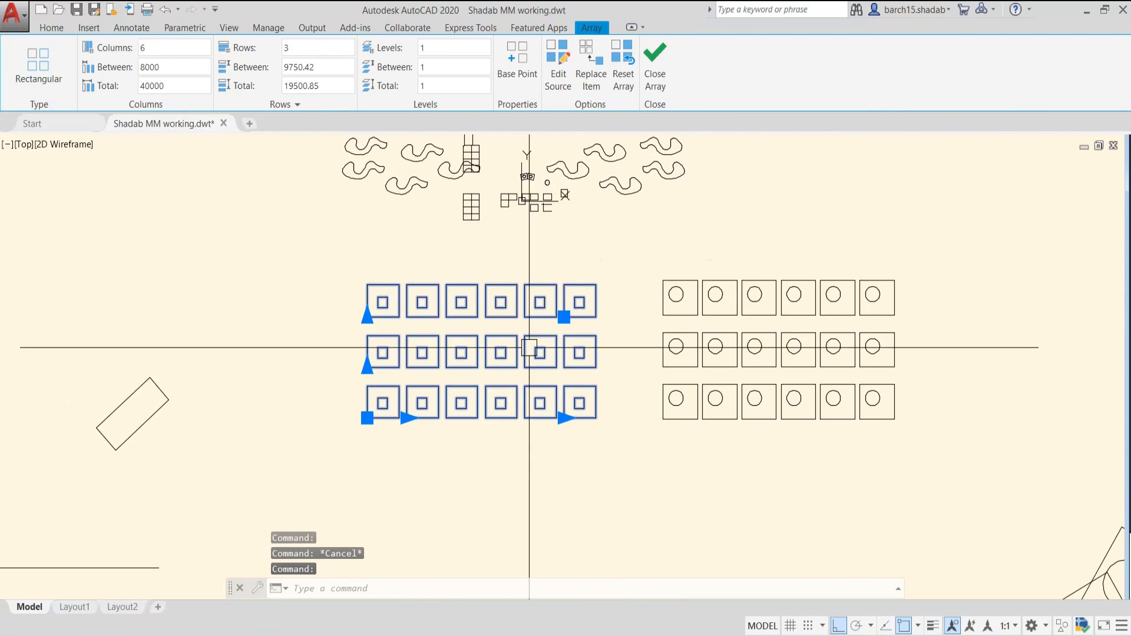
pyautogui.scroll(2, 529, 348)
pyautogui.scroll(-4, 530, 342)
pyautogui.moveTo(437, 346)
pyautogui.mouseDown(button='middle')
pyautogui.moveTo(481, 339)
pyautogui.moveTo(452, 336)
pyautogui.mouseUp(button='middle')
pyautogui.scroll(5, 482, 340)
pyautogui.scroll(-2, 482, 339)
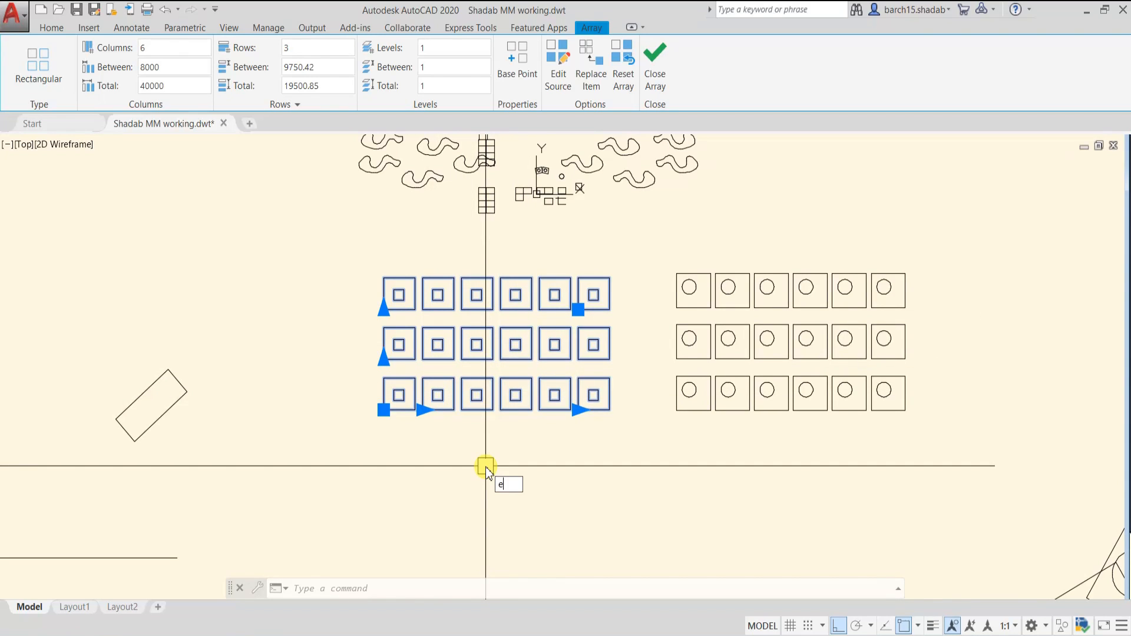
pyautogui.write('lo')
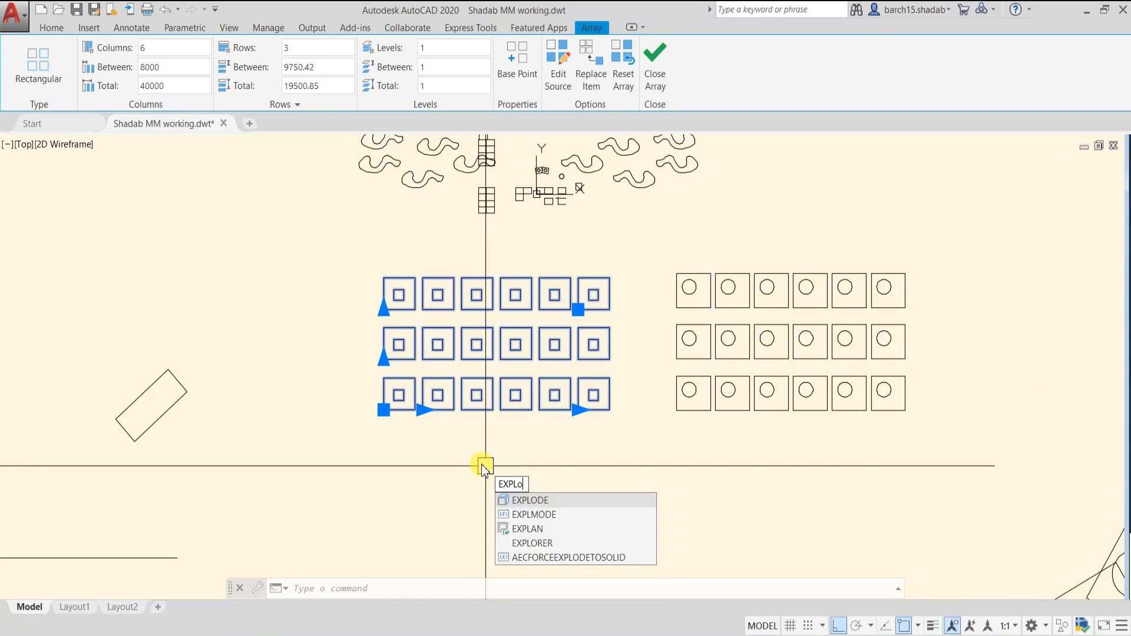
pyautogui.press('Return')
# - Select individual inner and outer squares in the middle row of the exploded array to check their separation
pyautogui.click(476, 344)
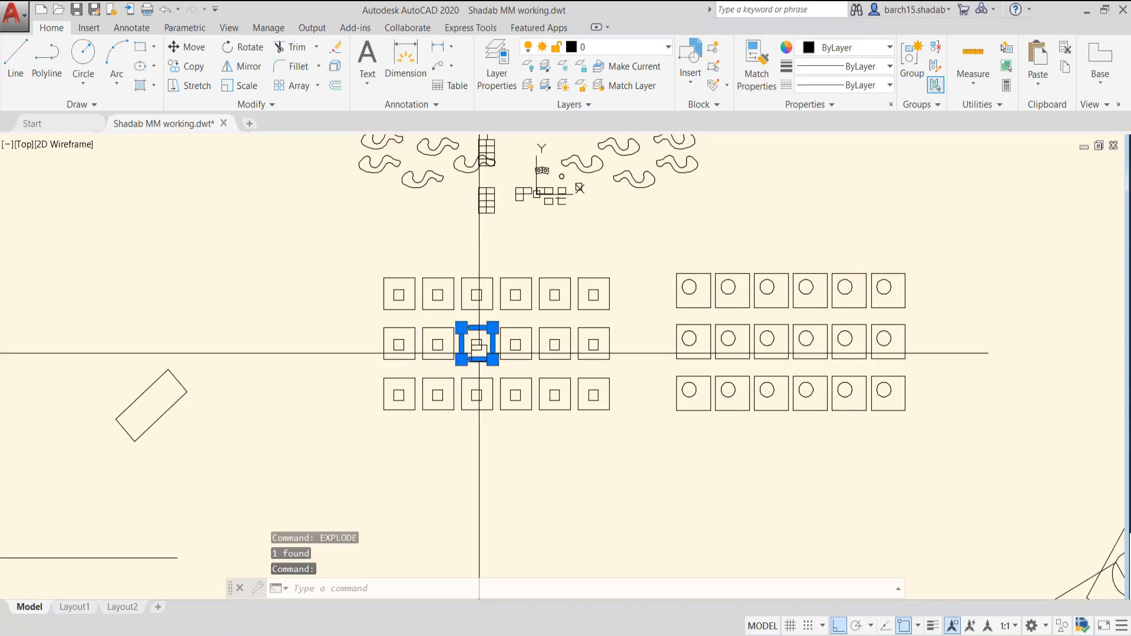
pyautogui.press('Escape')
pyautogui.scroll(6, 444, 345)
pyautogui.click(409, 348)
pyautogui.click(247, 334)
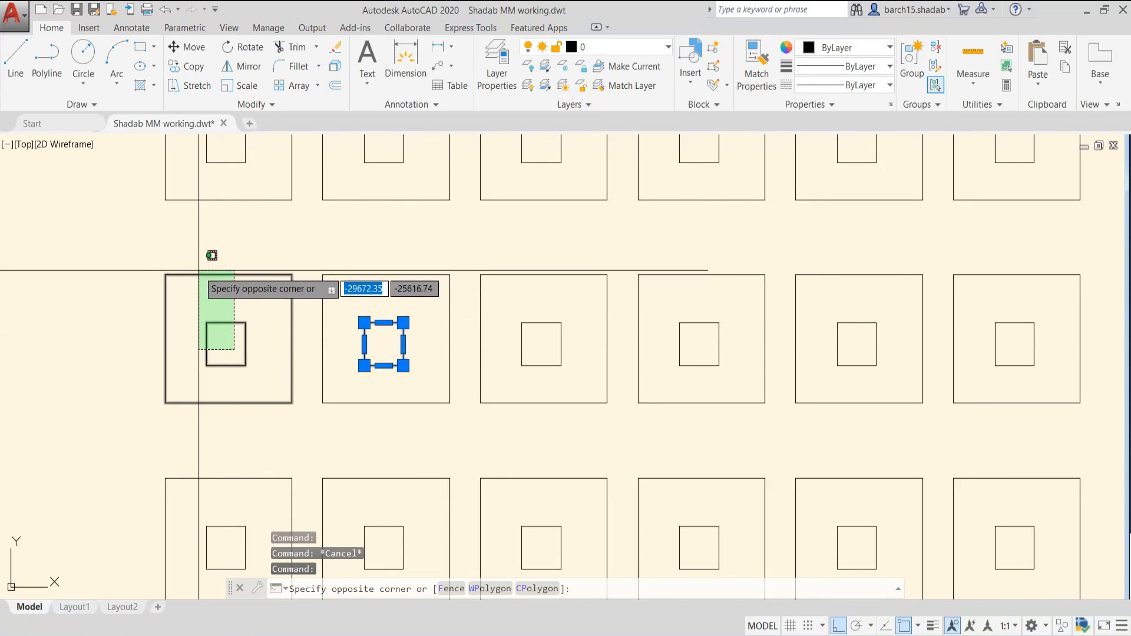
pyautogui.press('Escape')
pyautogui.click(237, 275)
pyautogui.scroll(-2, 176, 341)
pyautogui.moveTo(179, 338); pyautogui.dragTo(314, 316, button='middle')
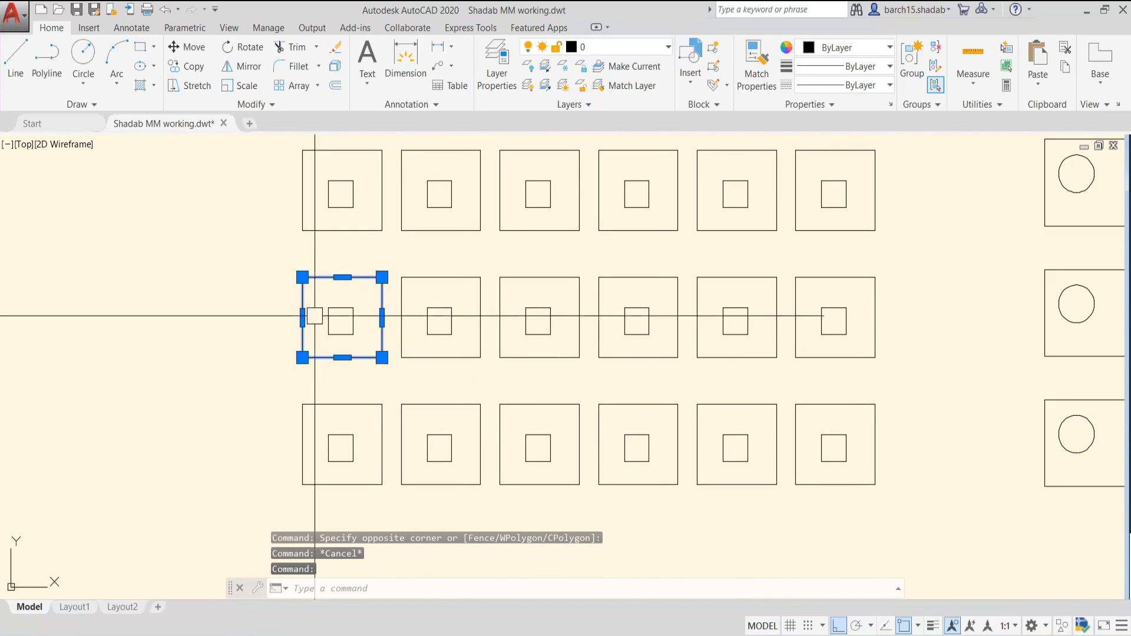
pyautogui.scroll(4, 322, 297)
pyautogui.press('Escape')
pyautogui.click(322, 247)
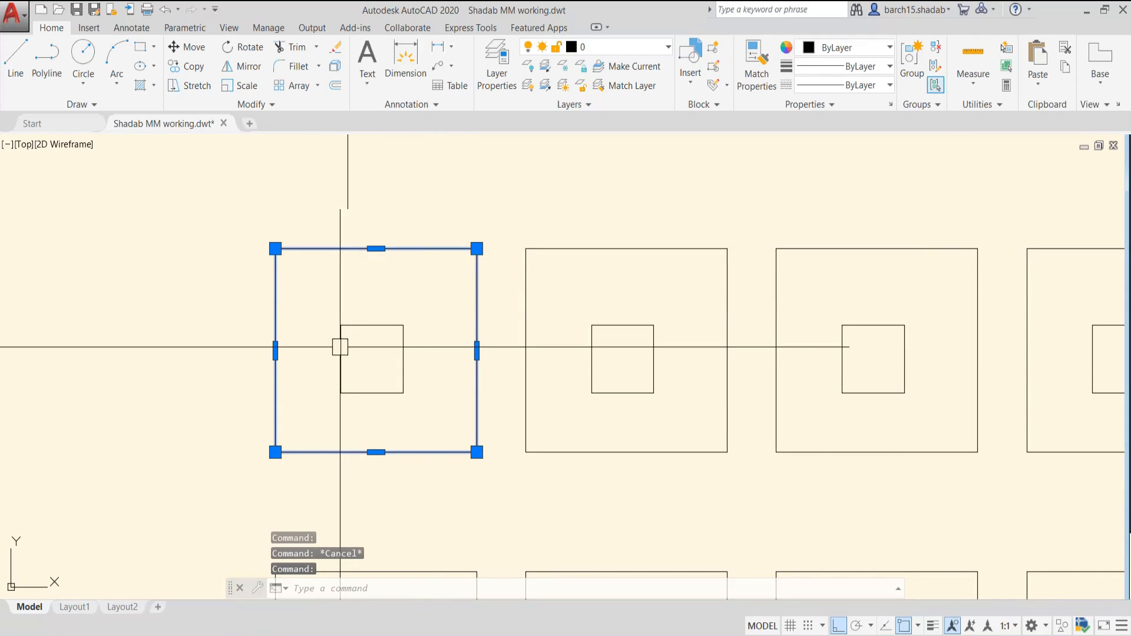
pyautogui.press('Escape')
# - Explode the outer square of the first item in the array's middle row
pyautogui.write('ex')
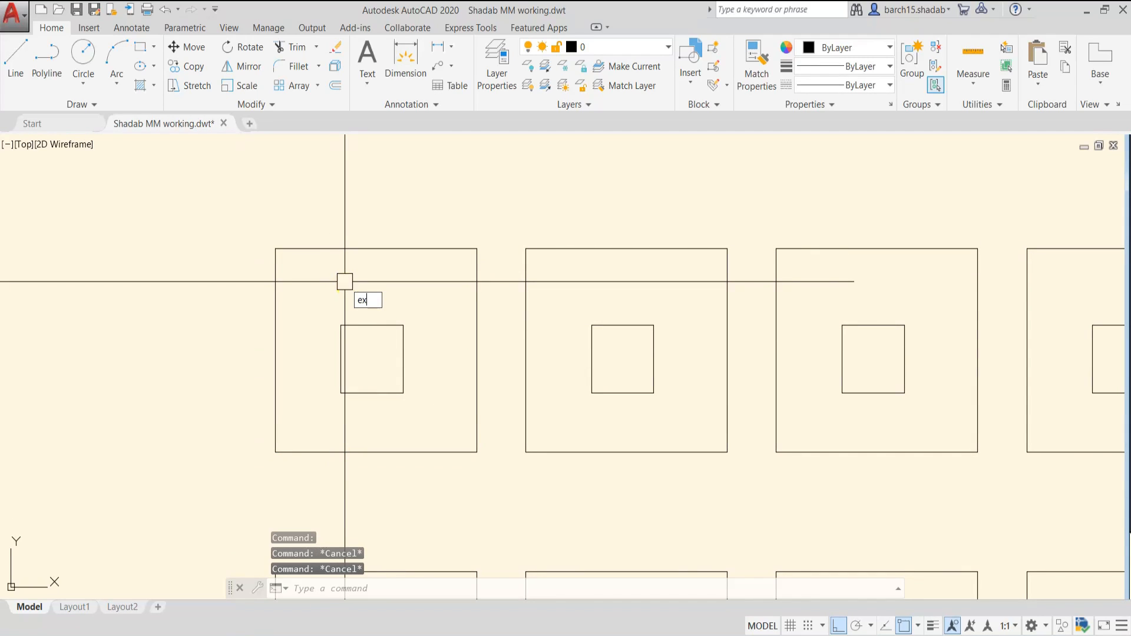
pyautogui.write('pl')
pyautogui.press('Return')
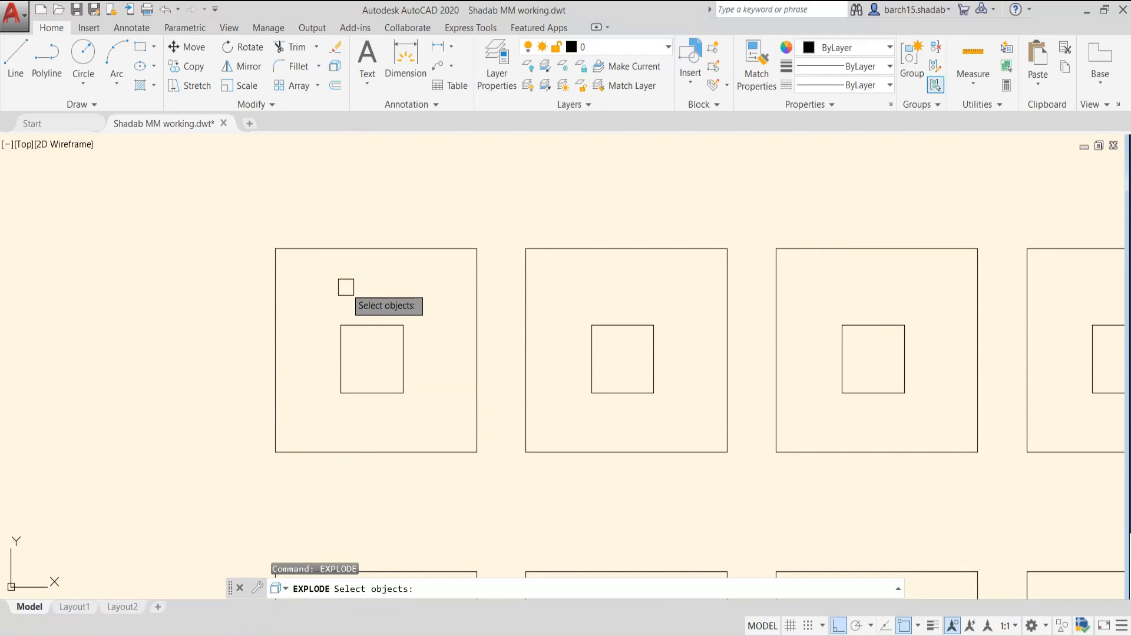
pyautogui.click(353, 248)
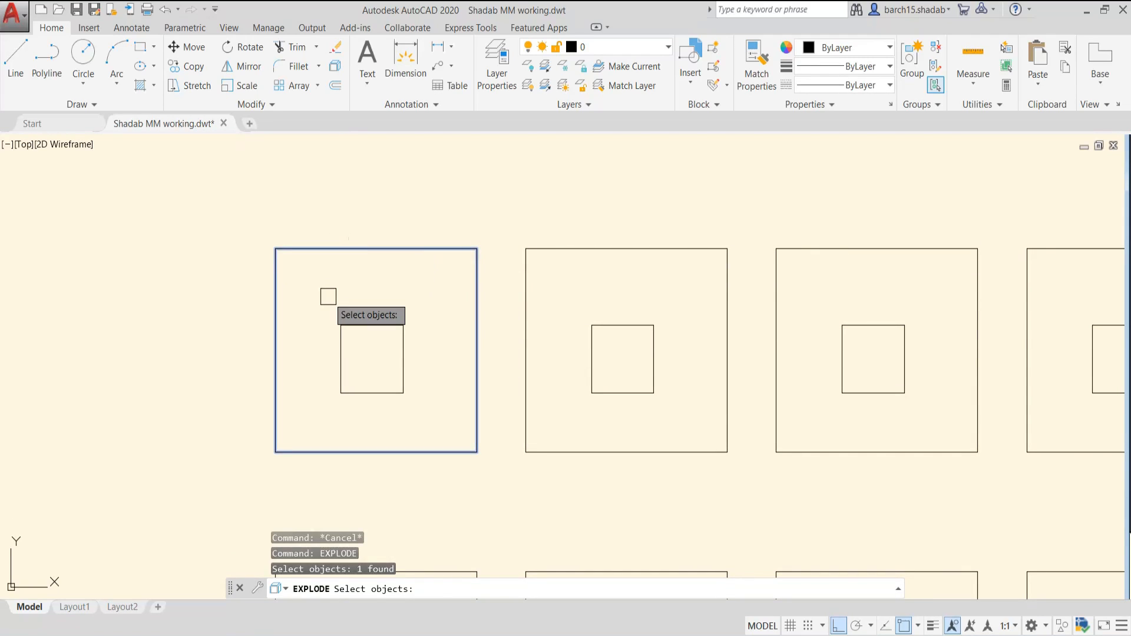
pyautogui.click(347, 242)
pyautogui.press('Escape')
# - Check the exploded outer square for separate edges with selections across its left and lower sides
pyautogui.click(285, 316)
pyautogui.click(266, 337)
pyautogui.click(368, 440)
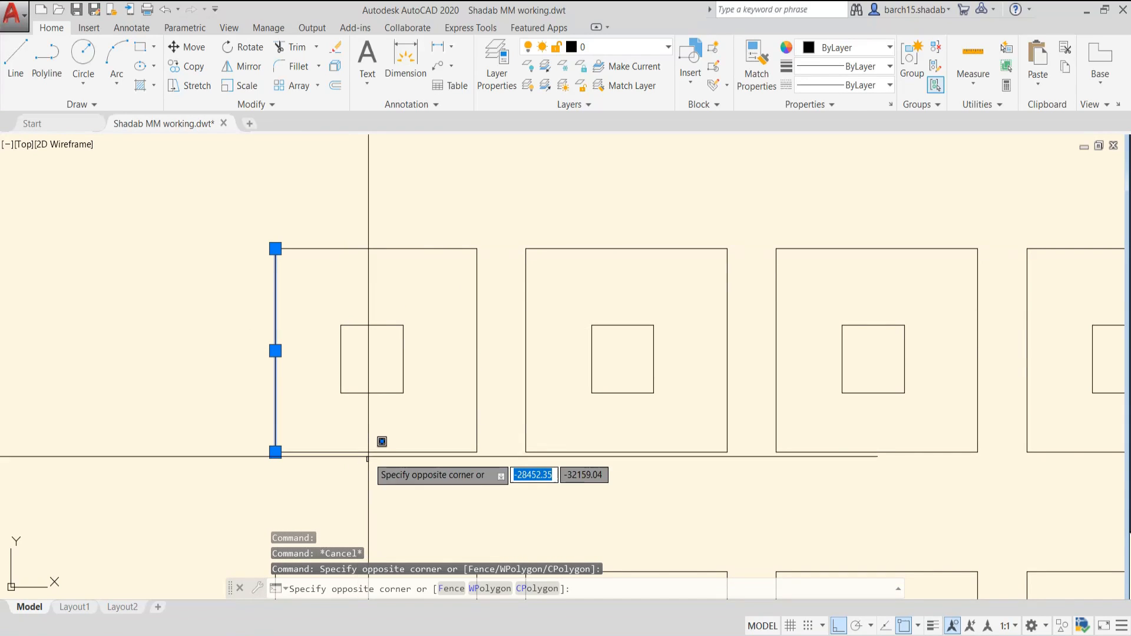
pyautogui.click(360, 462)
pyautogui.press('Escape')
pyautogui.scroll(-8, 458, 375)
pyautogui.press('Escape')
pyautogui.press('Escape')
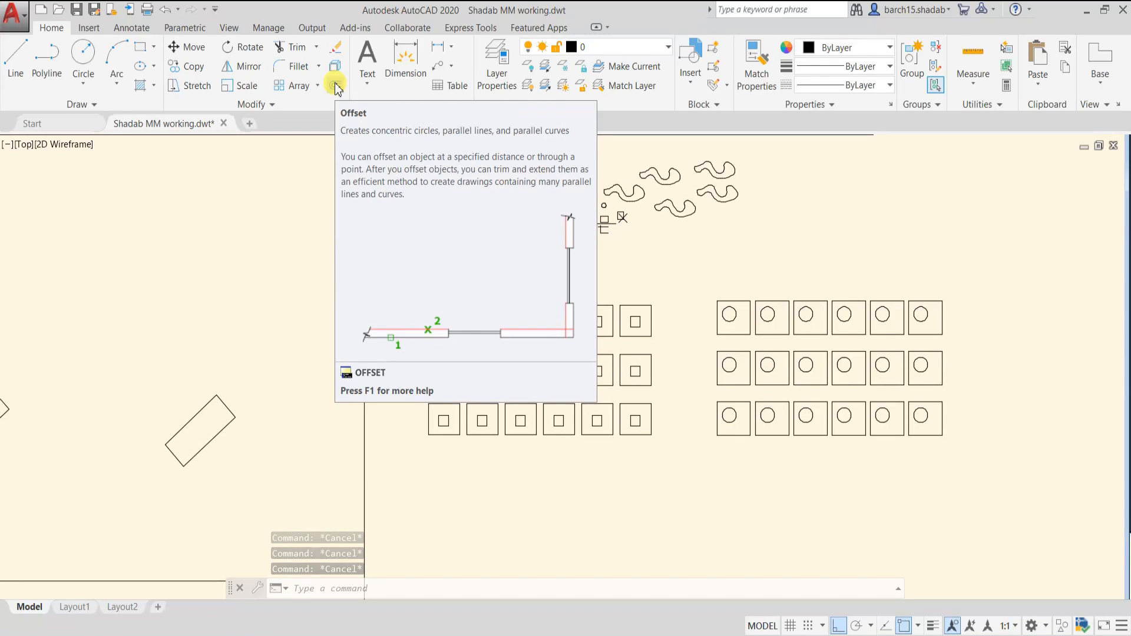
# - Offset the long horizontal line above the square by 1000, placing the copy on its upper side
pyautogui.scroll(-3, 360, 327)
pyautogui.scroll(4, 371, 366)
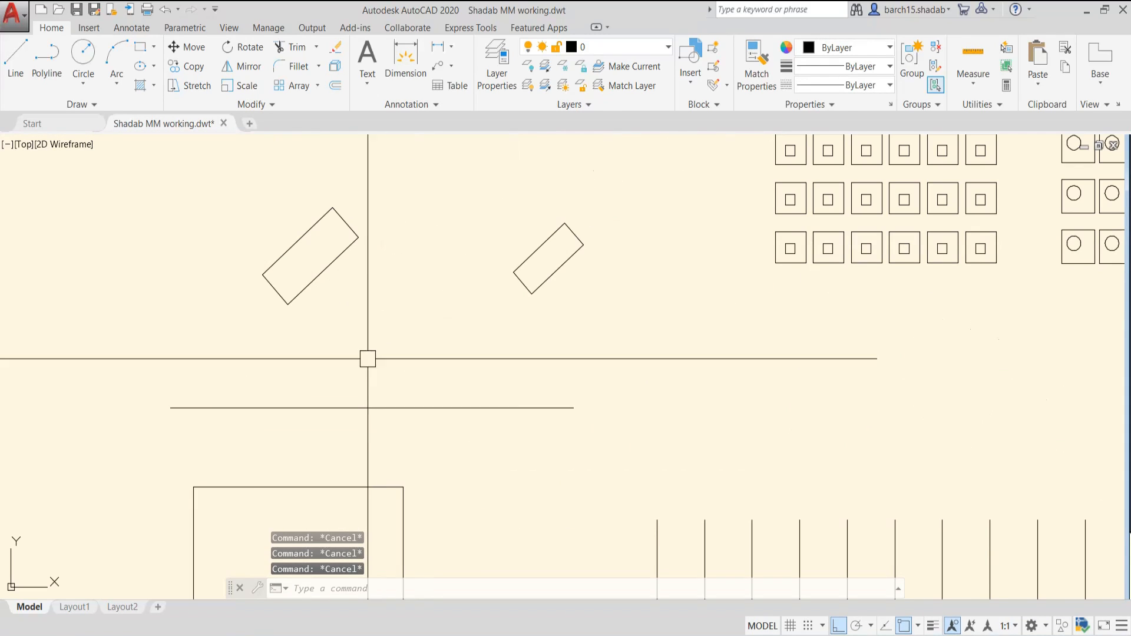
pyautogui.click(365, 403)
pyautogui.scroll(3, 333, 409)
pyautogui.write('of')
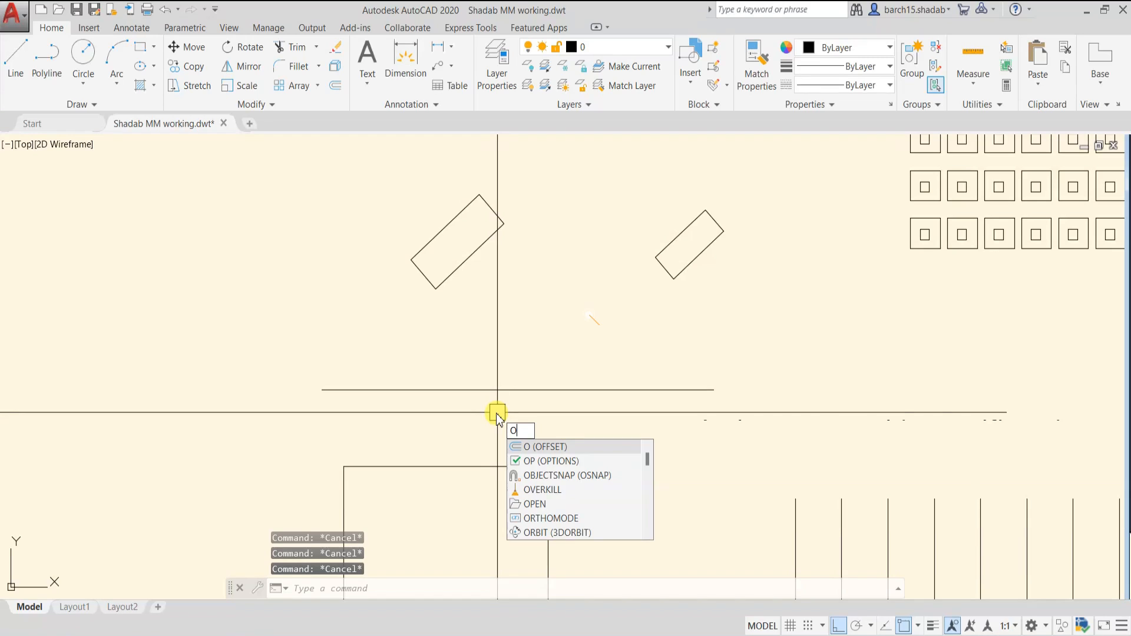
pyautogui.press('Return')
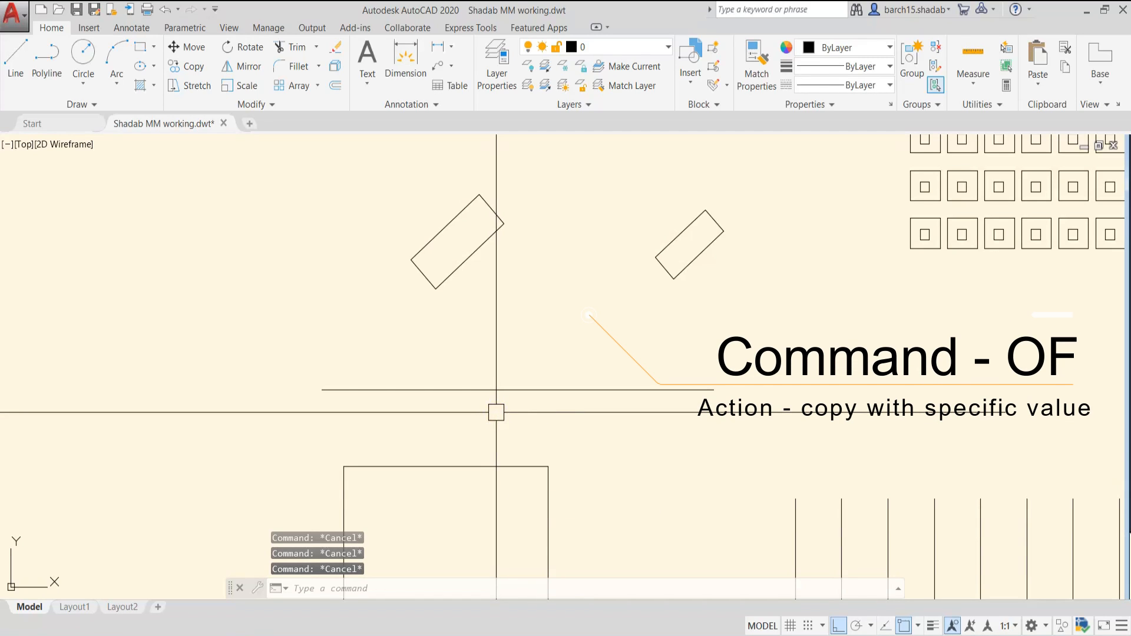
pyautogui.write('o')
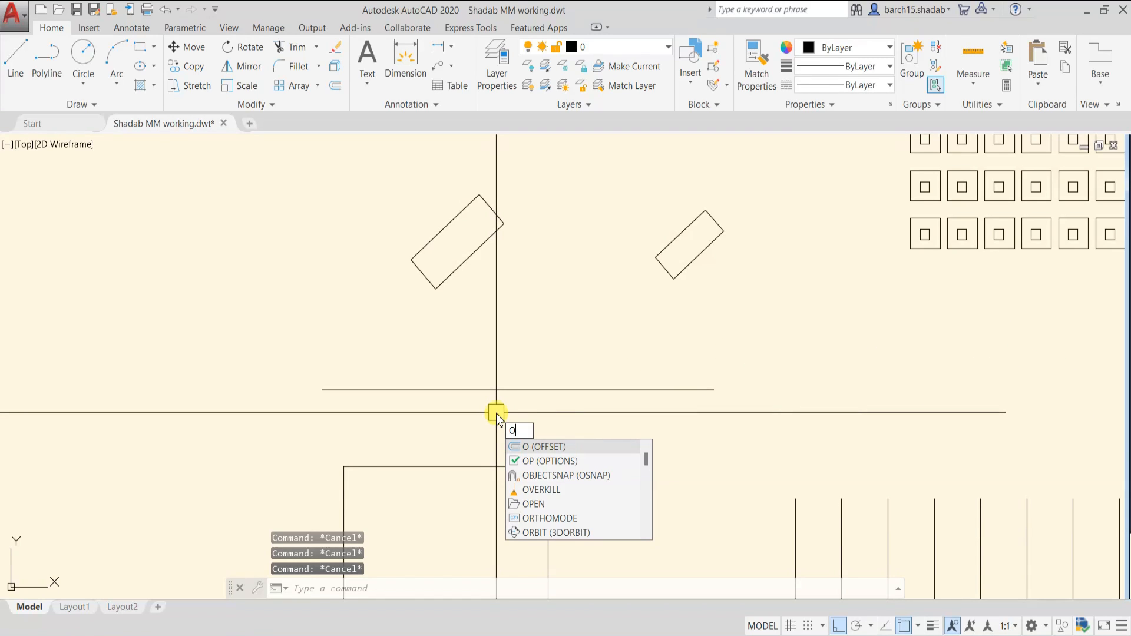
pyautogui.press('Return')
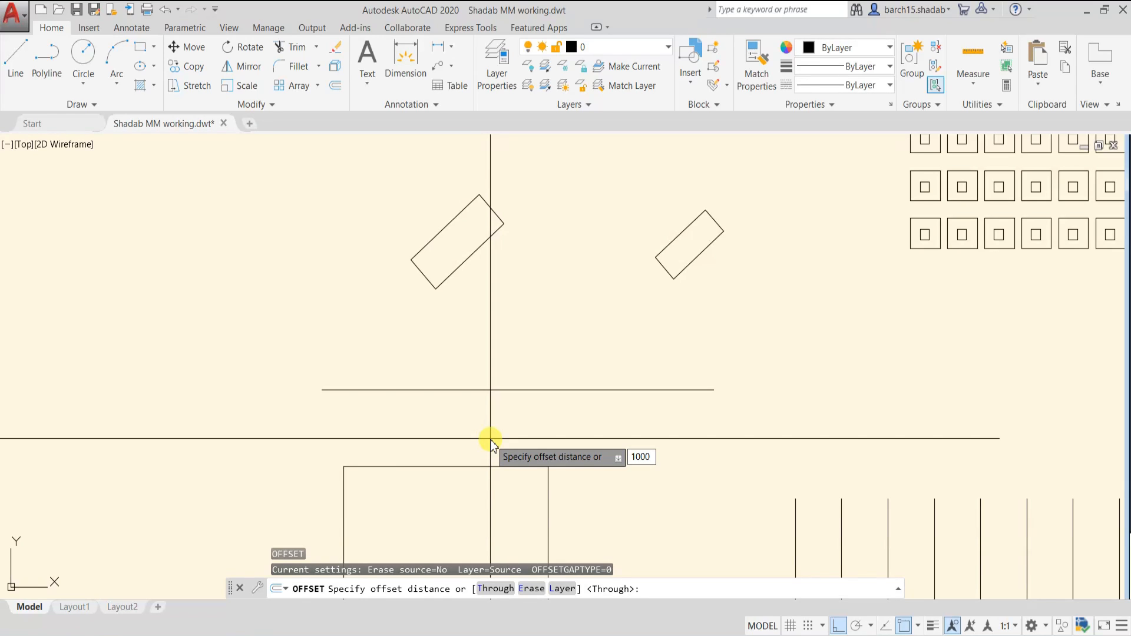
pyautogui.press('Return')
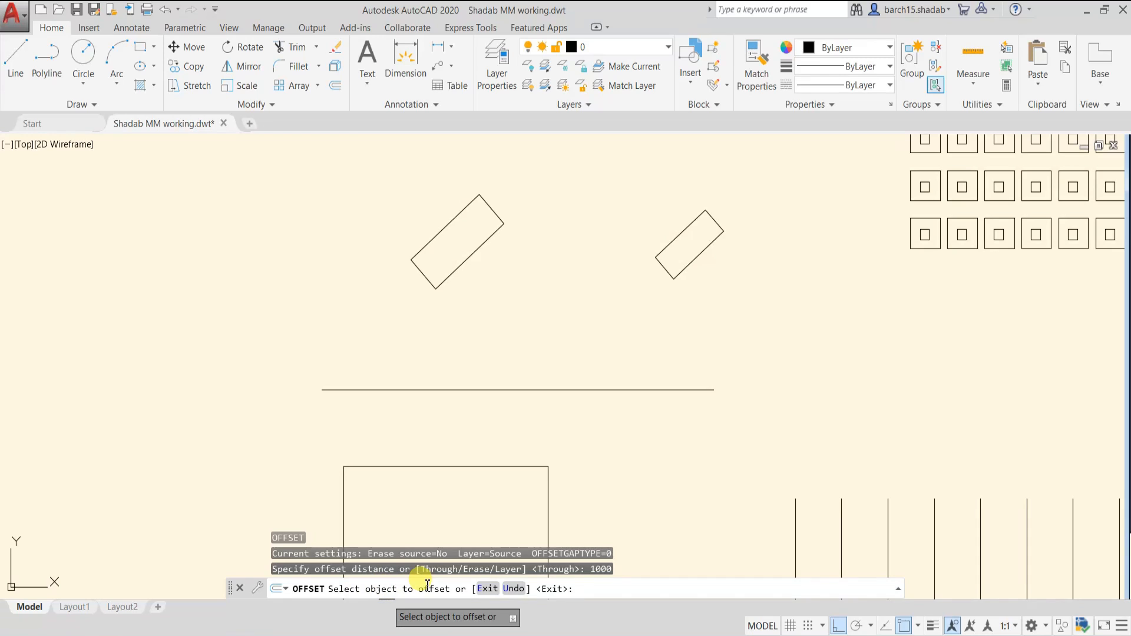
pyautogui.click(482, 390)
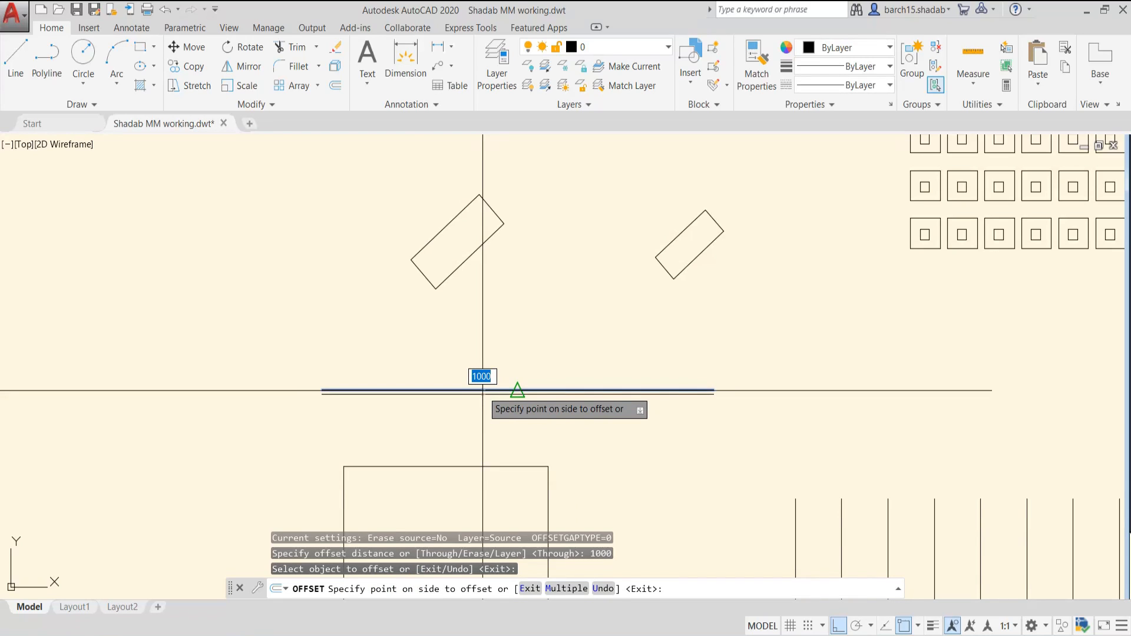
pyautogui.scroll(2, 483, 407)
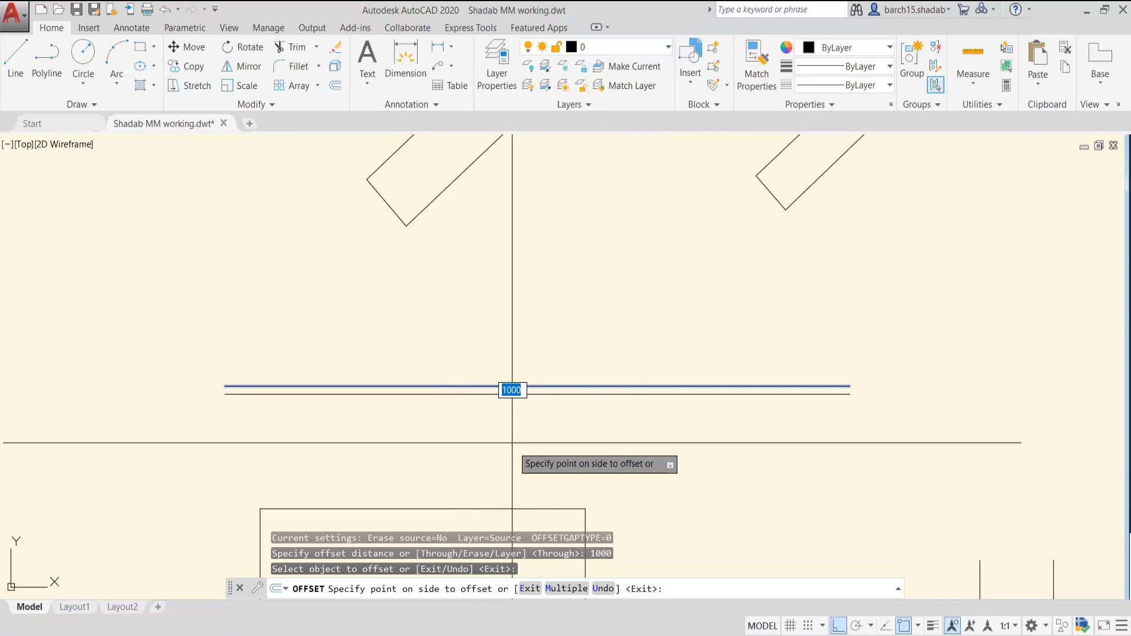
pyautogui.click(525, 382)
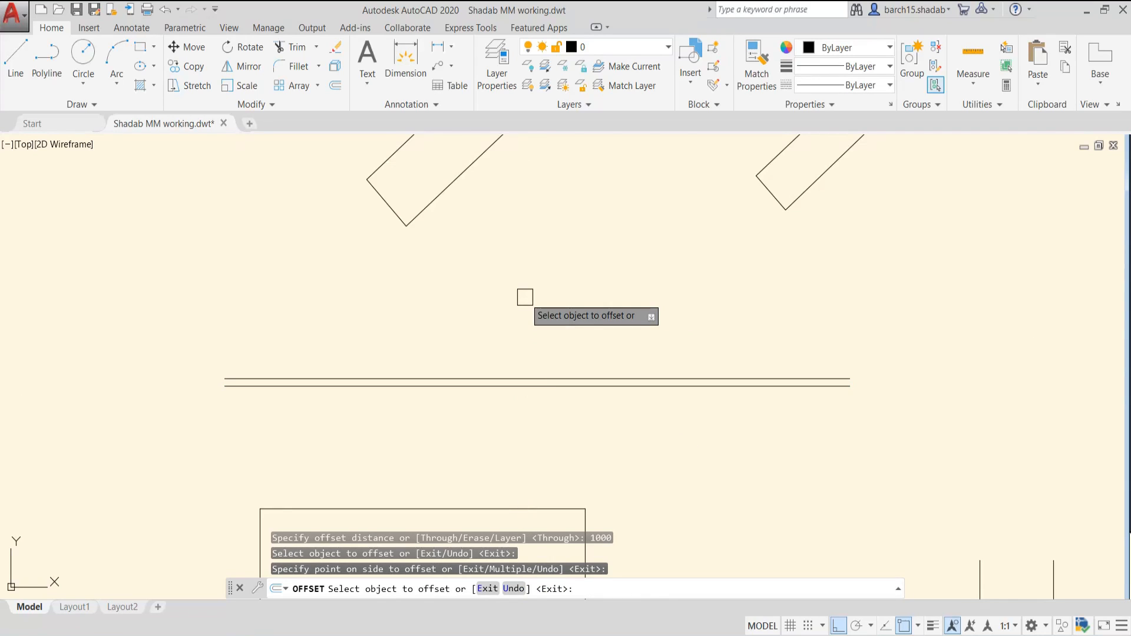
pyautogui.press('Escape')
pyautogui.press('Escape')
pyautogui.press('Escape')
# - Locate the large upright rectangle at the drawing's far left and select it to check that it is one object
pyautogui.scroll(-5, 479, 298)
pyautogui.scroll(2, 459, 311)
pyautogui.click(459, 309)
pyautogui.scroll(-4, 440, 389)
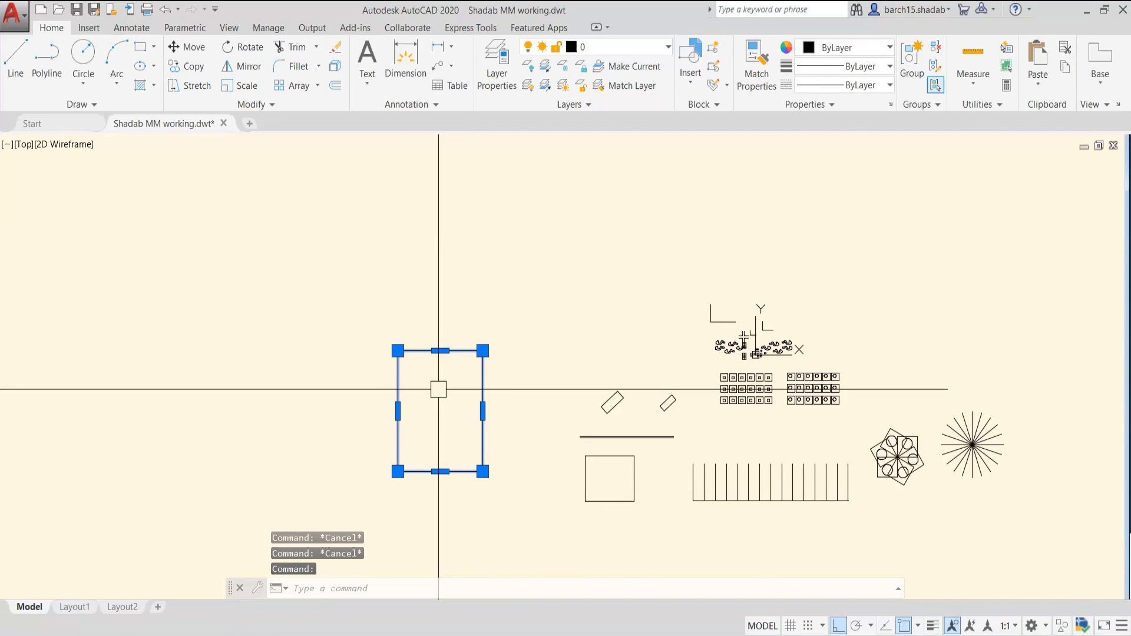
pyautogui.scroll(2, 440, 390)
pyautogui.moveTo(440, 390); pyautogui.dragTo(476, 354, button='middle')
pyautogui.press('Escape')
pyautogui.press('Escape')
pyautogui.click(485, 294)
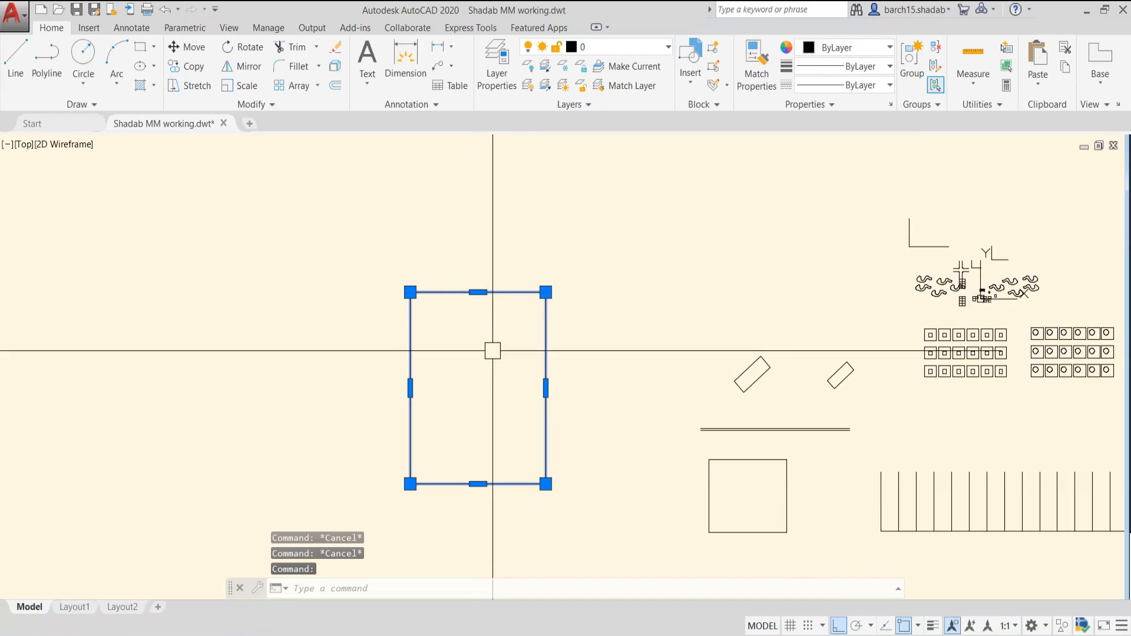
pyautogui.scroll(2, 480, 352)
pyautogui.press('Escape')
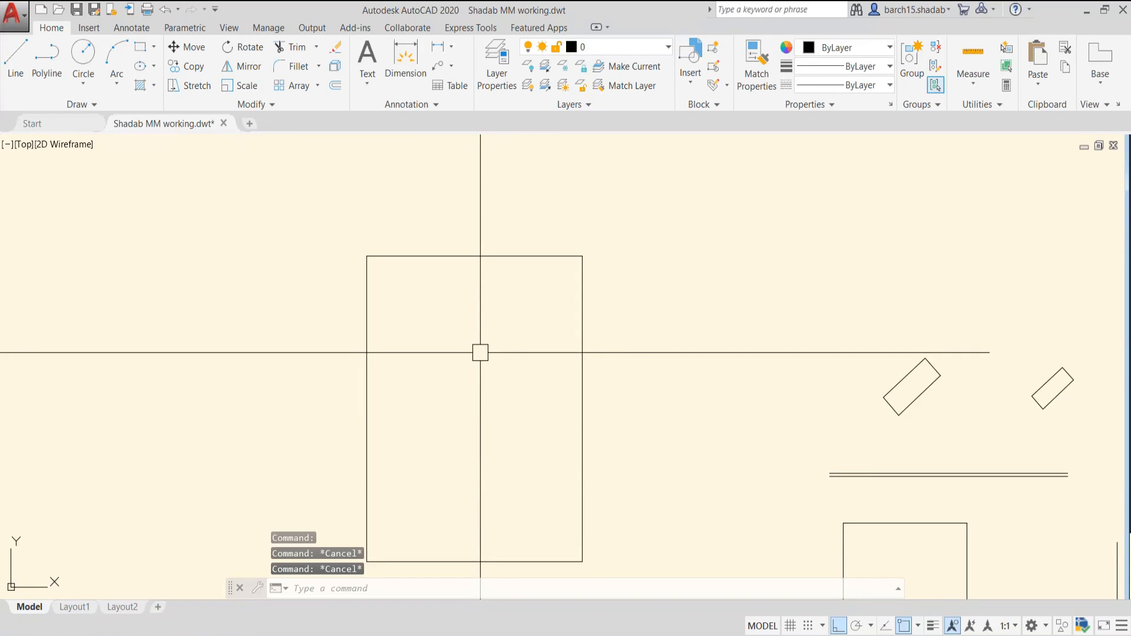
# - Offset the large upright rectangle outward by 2000
pyautogui.write('o')
pyautogui.press('Return')
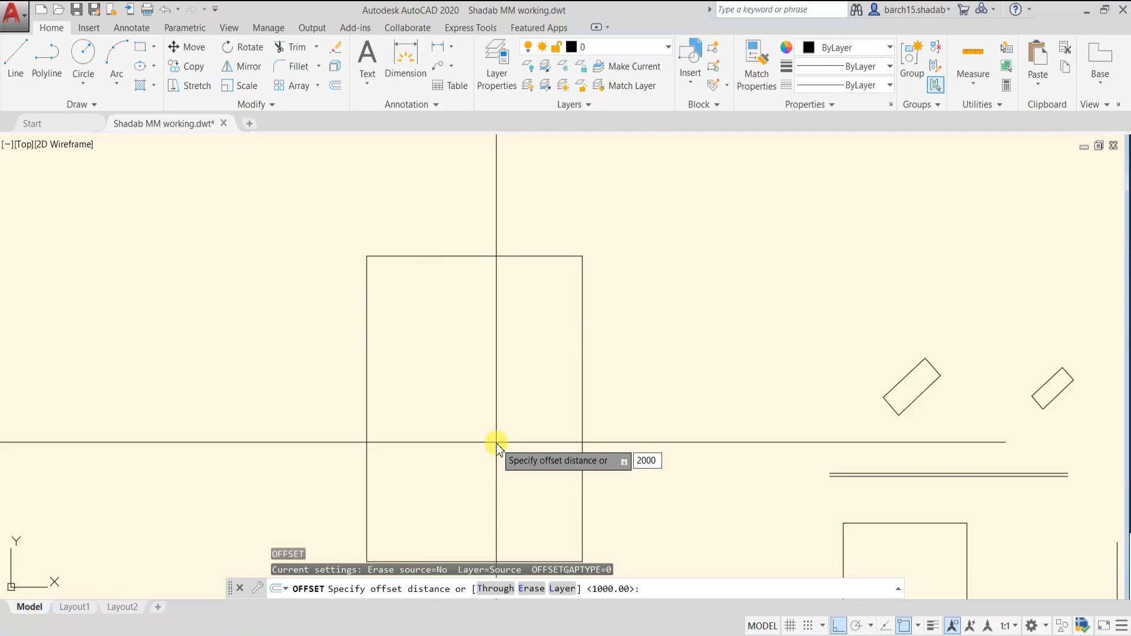
pyautogui.press('Return')
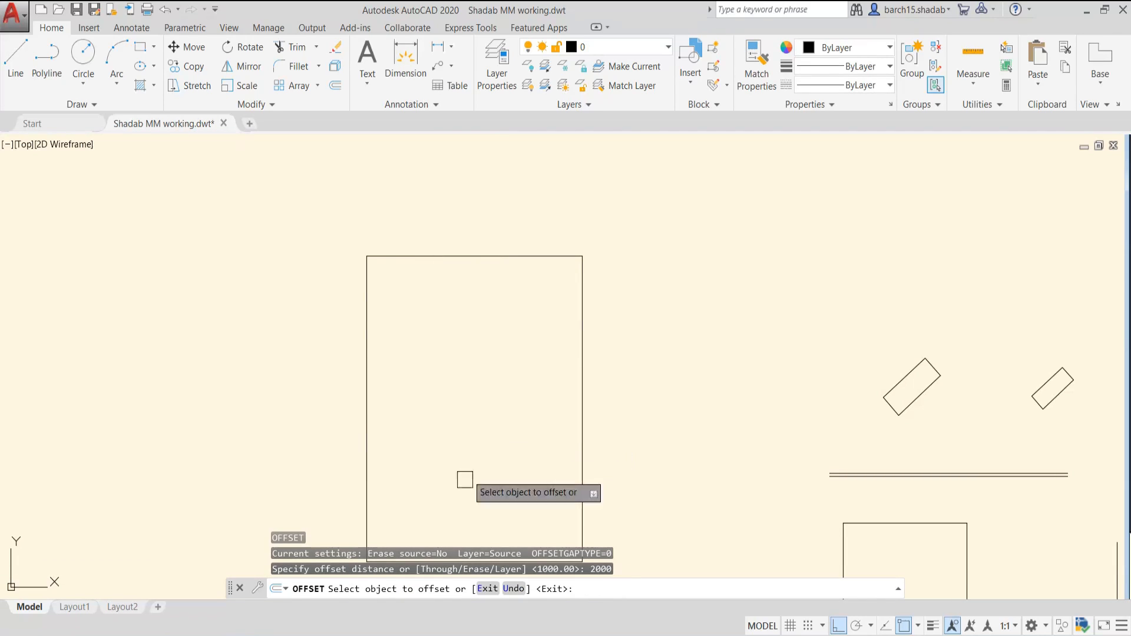
pyautogui.click(469, 256)
pyautogui.scroll(-2, 471, 265)
pyautogui.scroll(2, 476, 297)
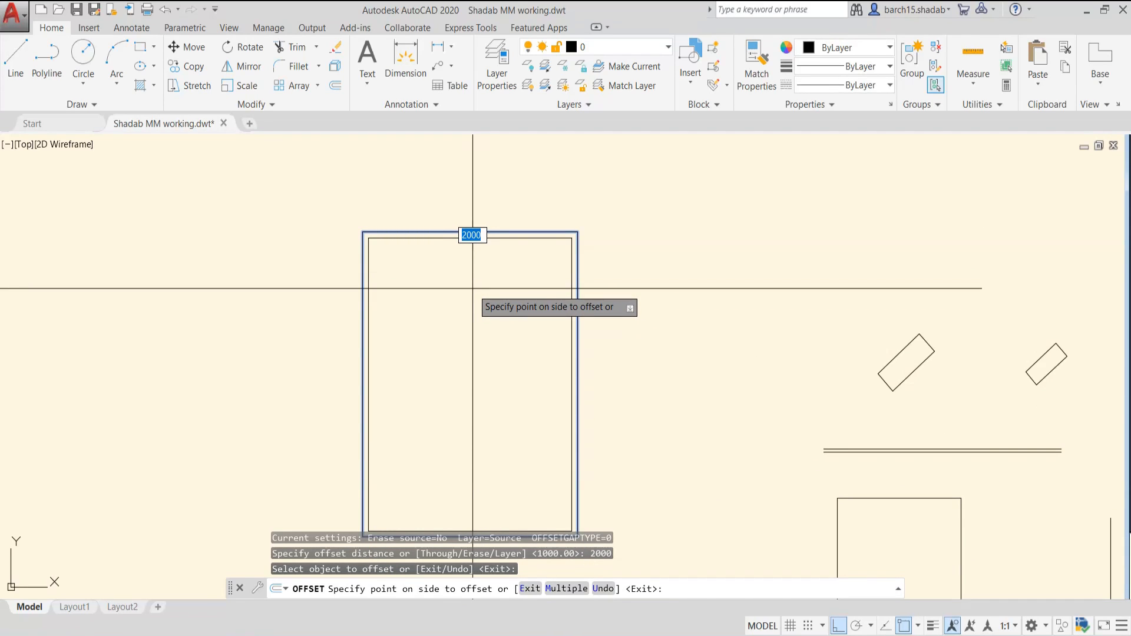
pyautogui.click(362, 176)
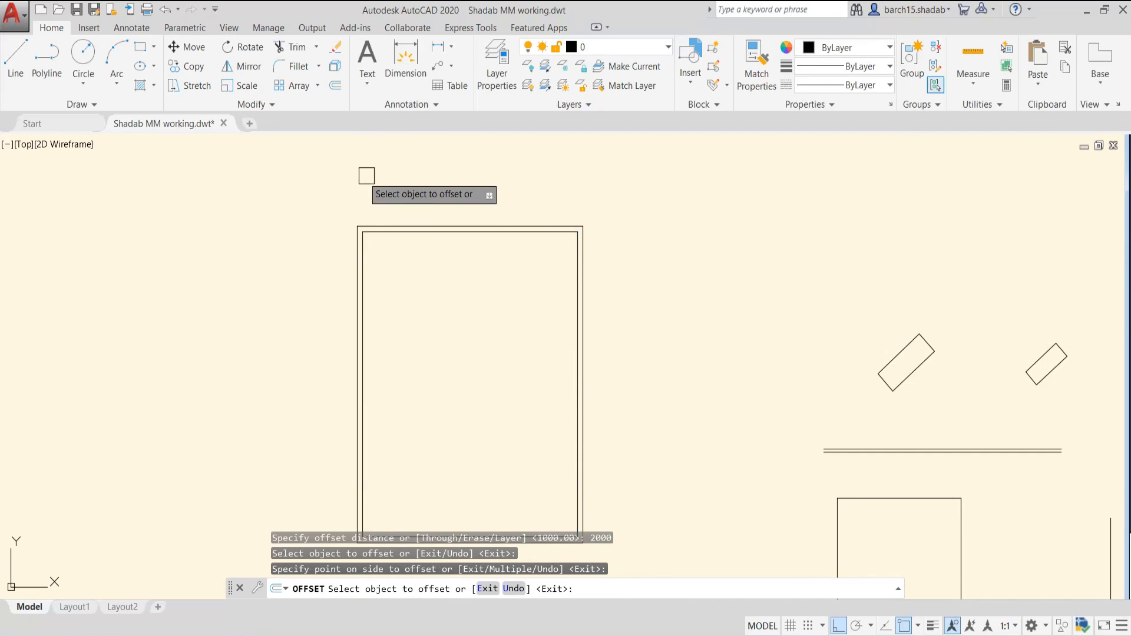
pyautogui.scroll(-4, 589, 293)
pyautogui.scroll(4, 538, 303)
pyautogui.scroll(-2, 551, 269)
pyautogui.scroll(5, 550, 269)
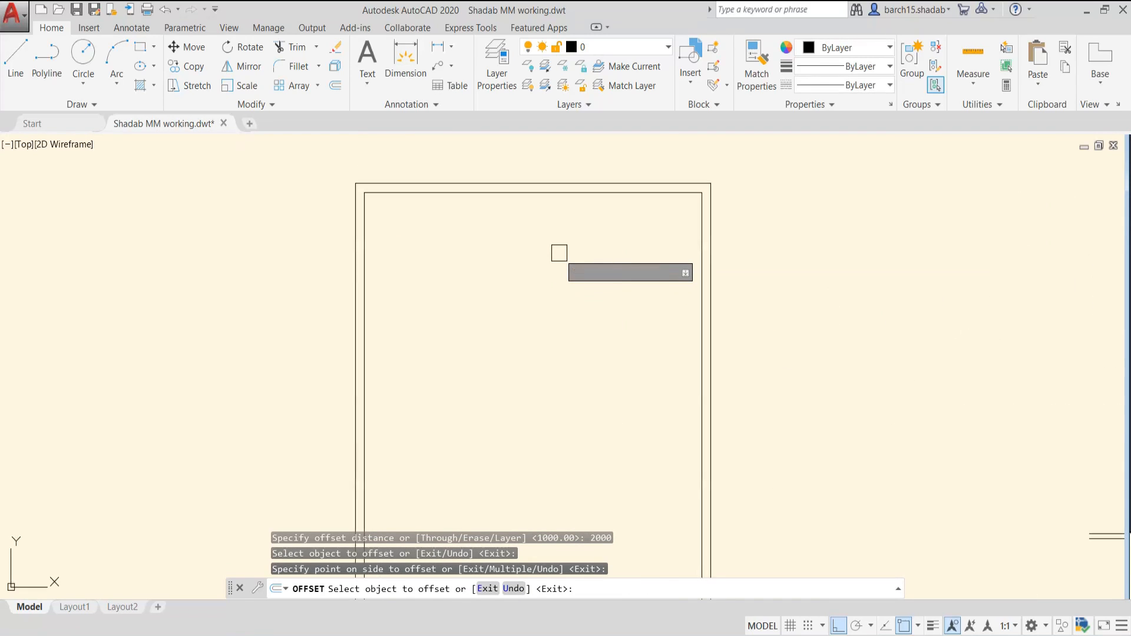
pyautogui.scroll(-7, 558, 217)
pyautogui.press('Escape')
pyautogui.press('Escape')
pyautogui.press('Escape')
pyautogui.press('Escape')
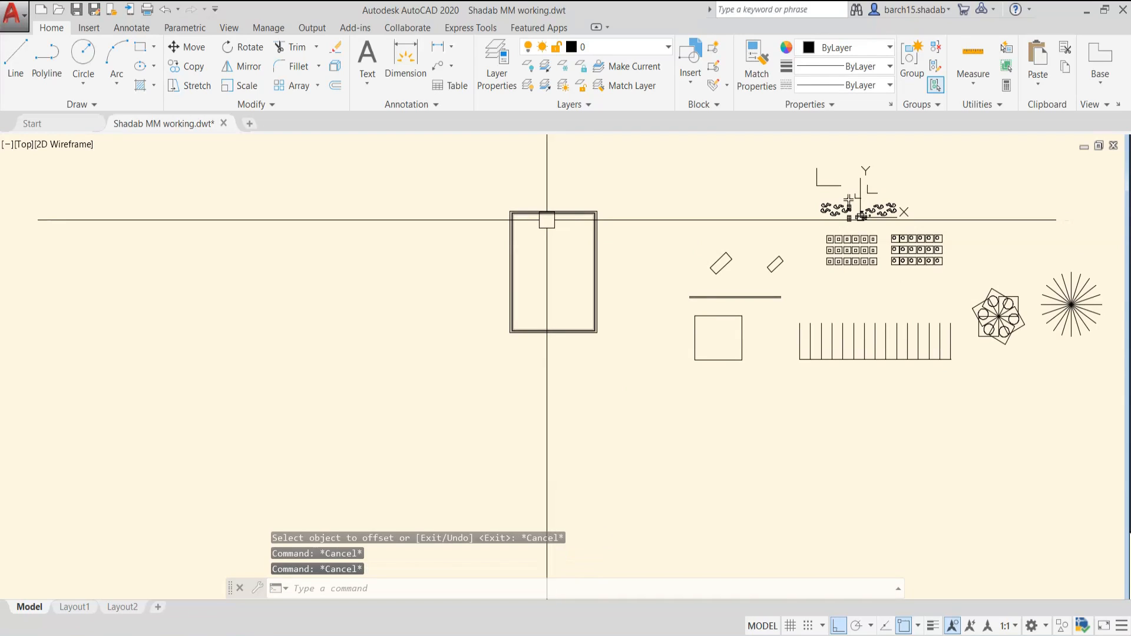
pyautogui.scroll(2, 581, 242)
pyautogui.scroll(-2, 579, 245)
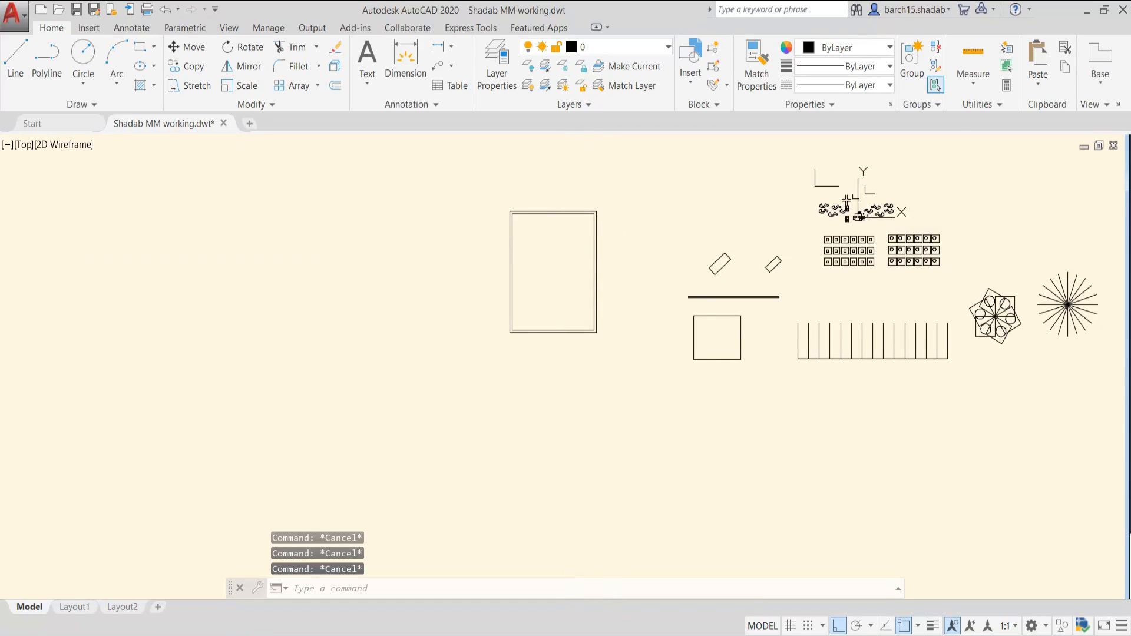
pyautogui.scroll(-2, 347, 364)
pyautogui.scroll(5, 469, 323)
pyautogui.scroll(-2, 469, 332)
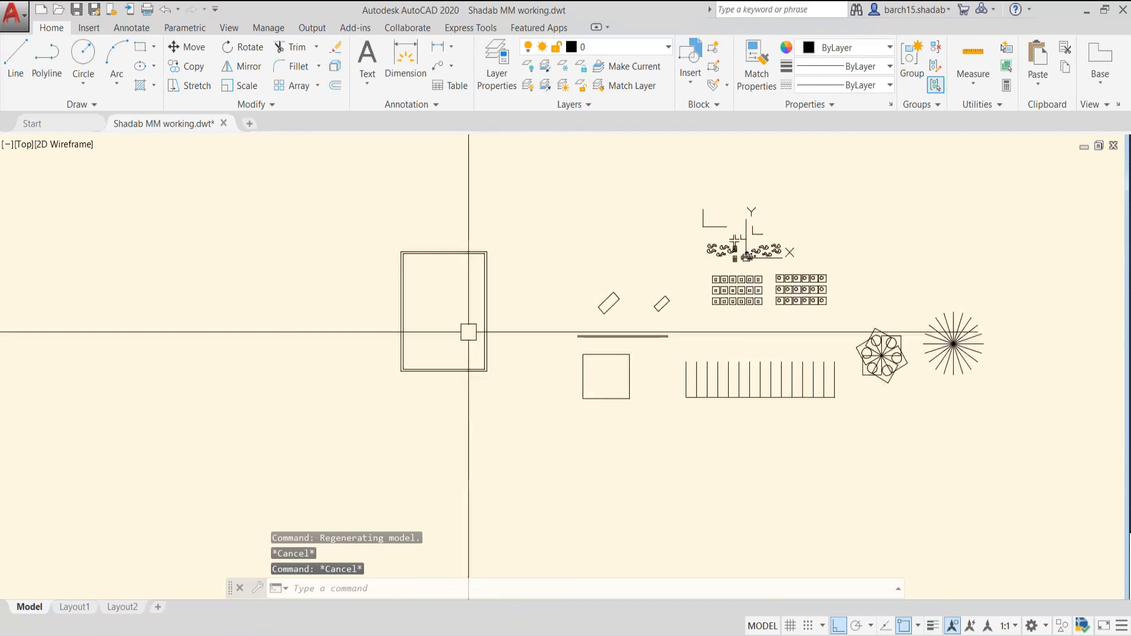
pyautogui.moveTo(509, 296); pyautogui.dragTo(456, 337, button='middle')
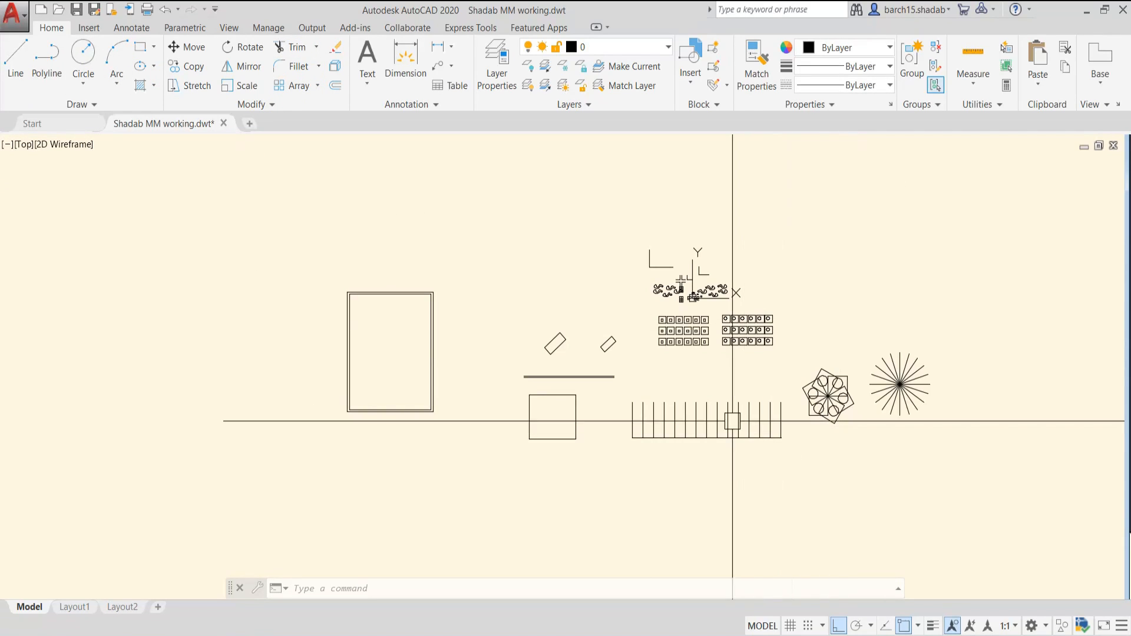
pyautogui.moveTo(732, 421); pyautogui.dragTo(675, 434, button='middle')
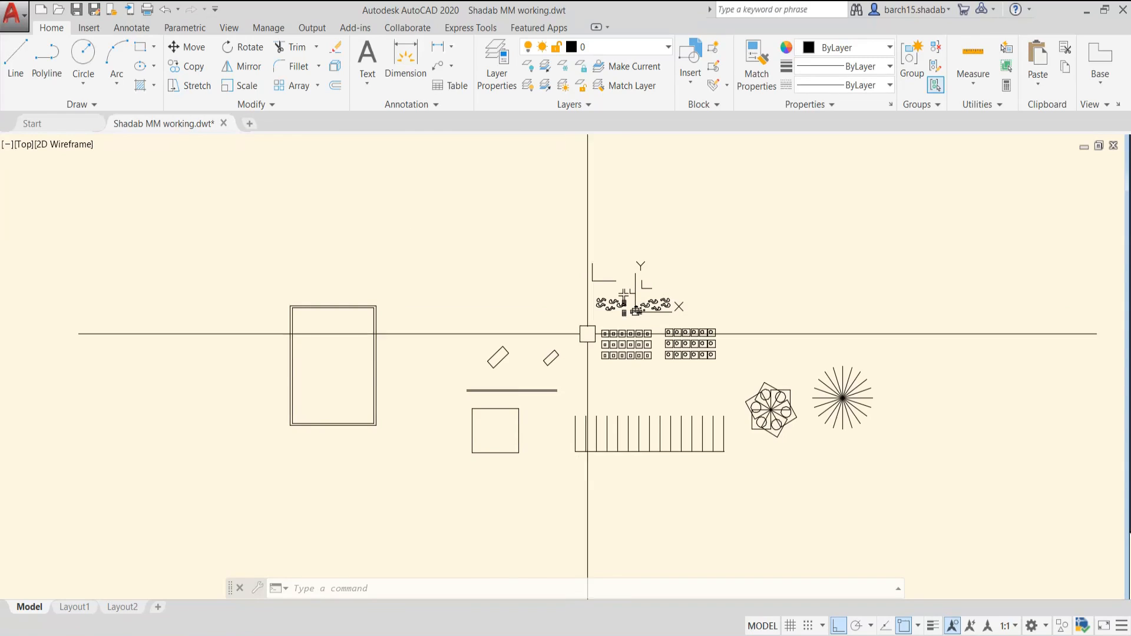
pyautogui.moveTo(587, 334); pyautogui.dragTo(525, 337, button='middle')
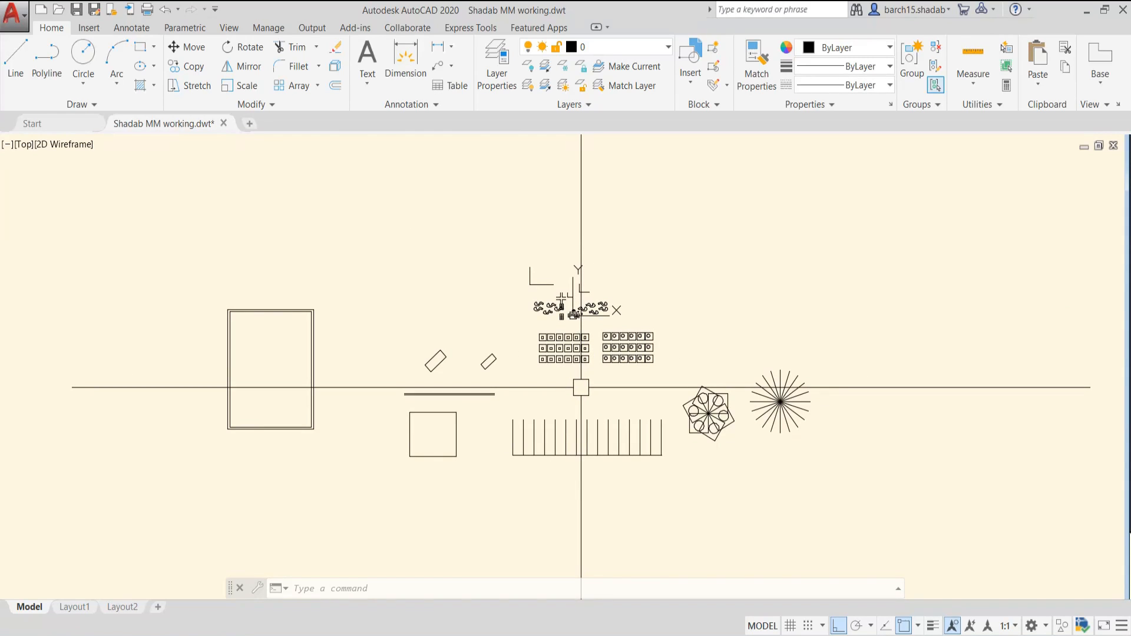